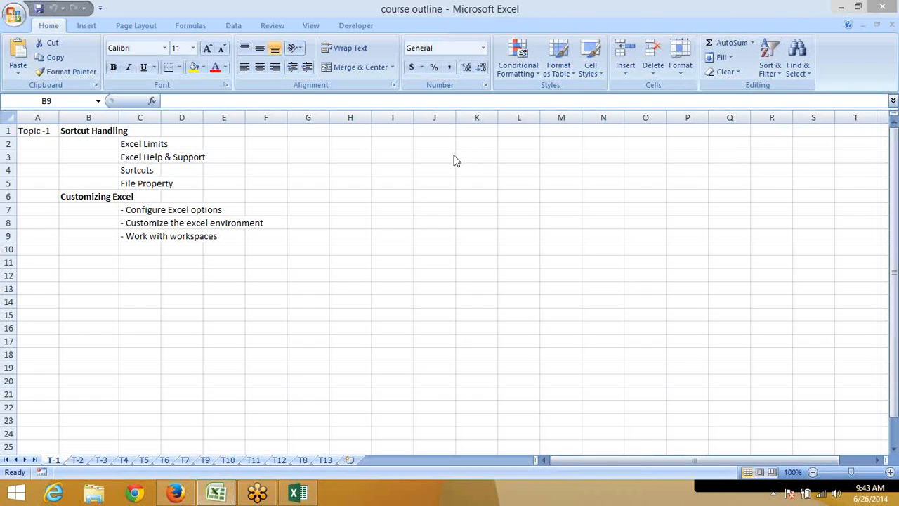
# Create a new blank workbook, Book3, from the course outline workbook with Ctrl+N
pyautogui.click(408, 180)
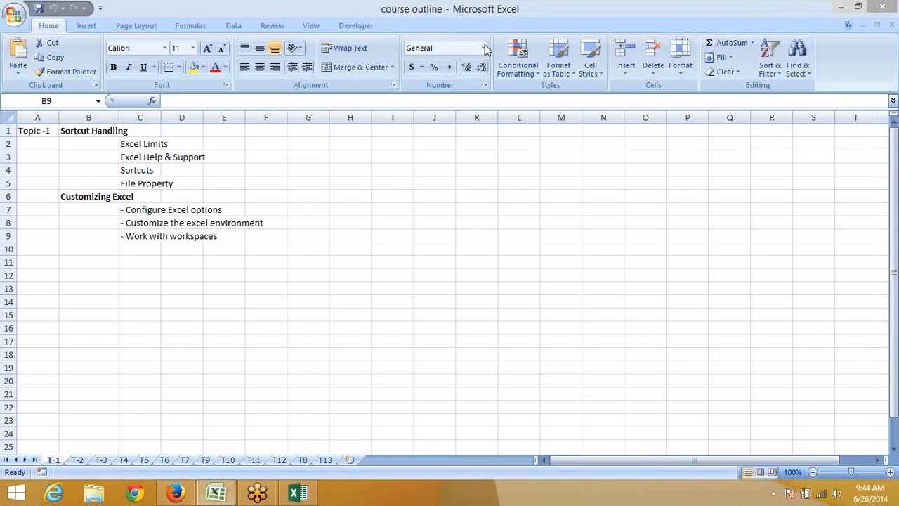
pyautogui.click(284, 238)
pyautogui.hotkey('ctrl', 'n')
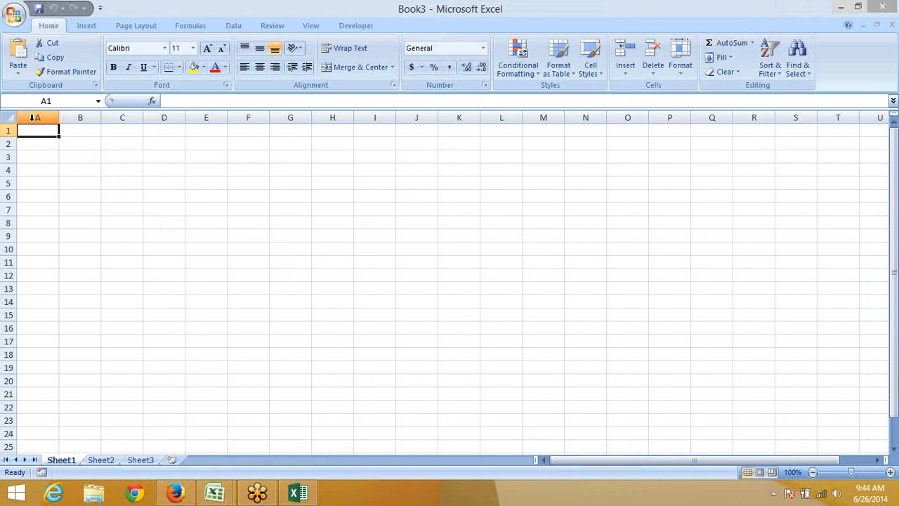
# Jump to the sheet's bottom row and back to the top, then widen column A
pyautogui.hotkey('ctrl', 'Down')
pyautogui.hotkey('ctrl', 'Up')
pyautogui.moveTo(59, 117)
pyautogui.mouseDown()
pyautogui.moveTo(309, 122)
pyautogui.moveTo(40, 118)
pyautogui.moveTo(65, 118)
pyautogui.mouseUp()
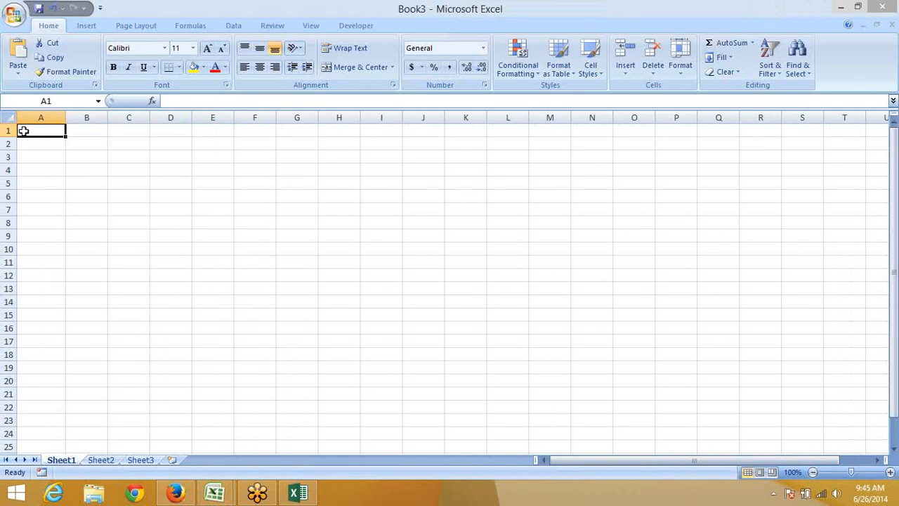
# Try a text entry and a formula in A1, cancel both, then select cell B2
pyautogui.write('xcxzzx')
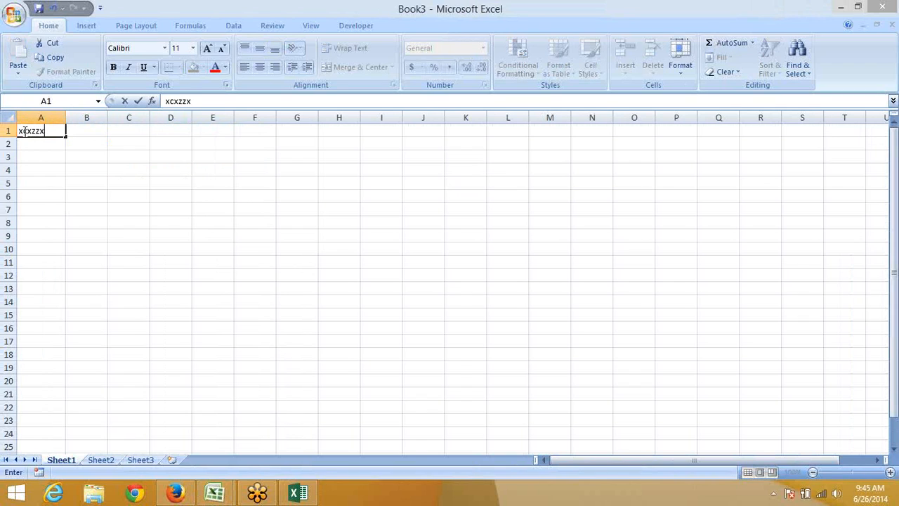
pyautogui.press('Escape')
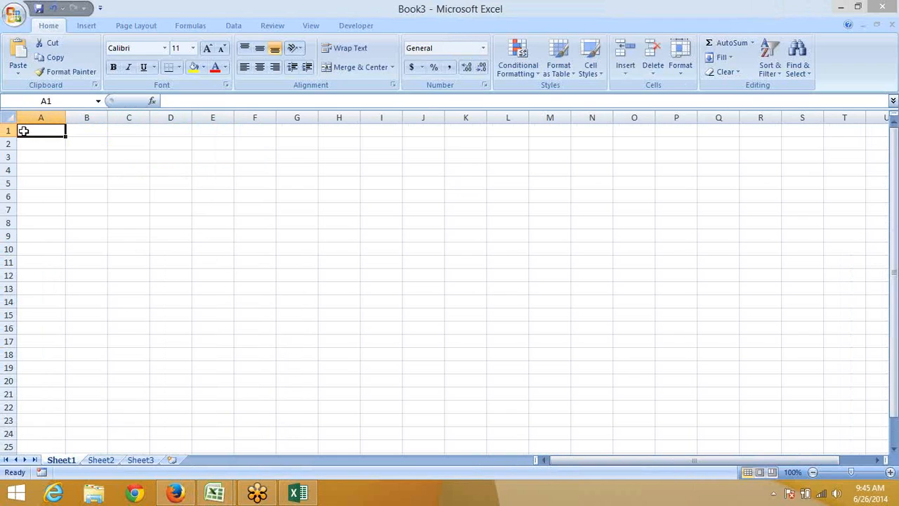
pyautogui.write('=')
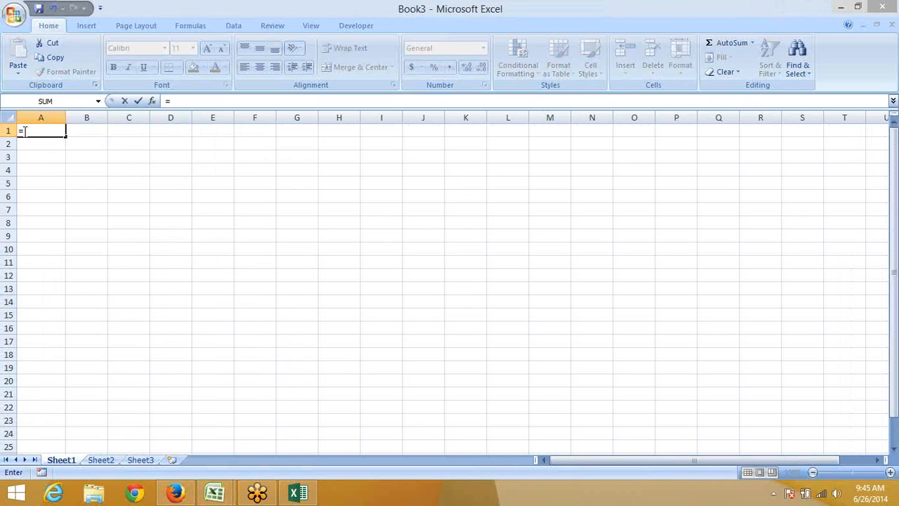
pyautogui.press('Escape')
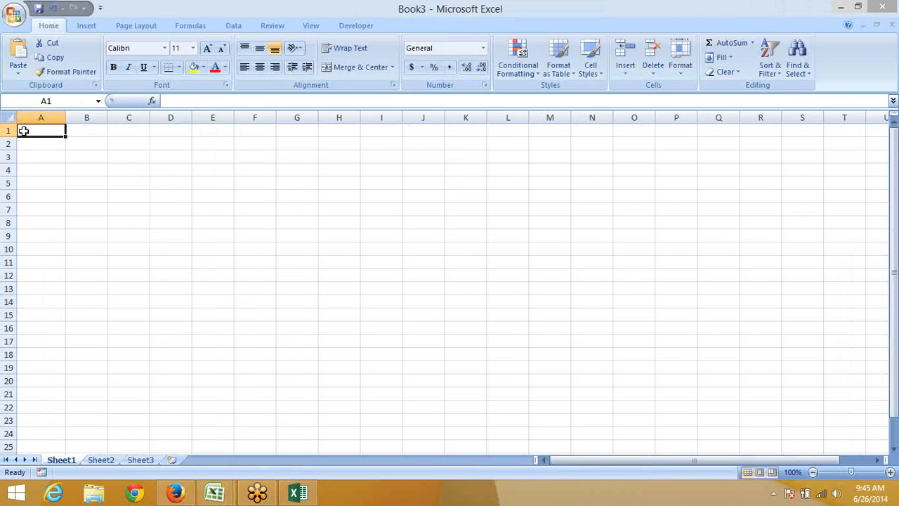
pyautogui.click(89, 149)
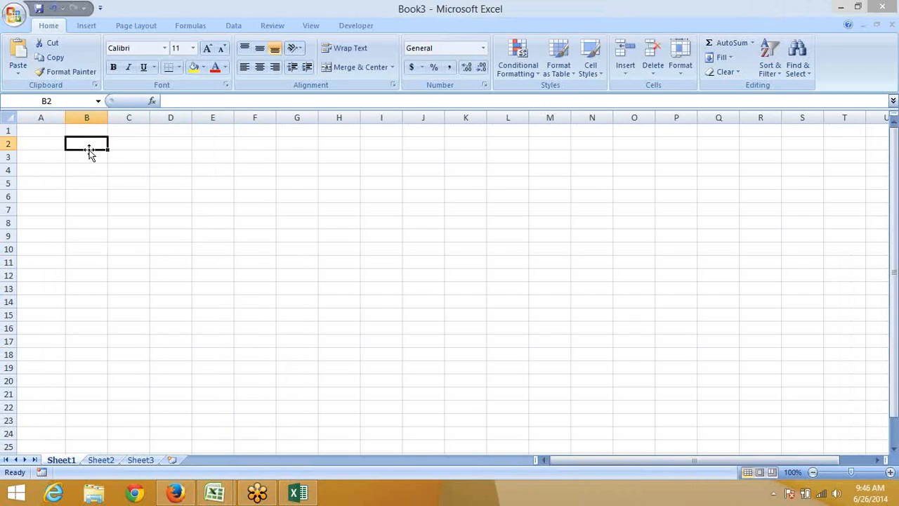
# Open Excel Help maximized and check its Offline connection status
pyautogui.click(848, 26)
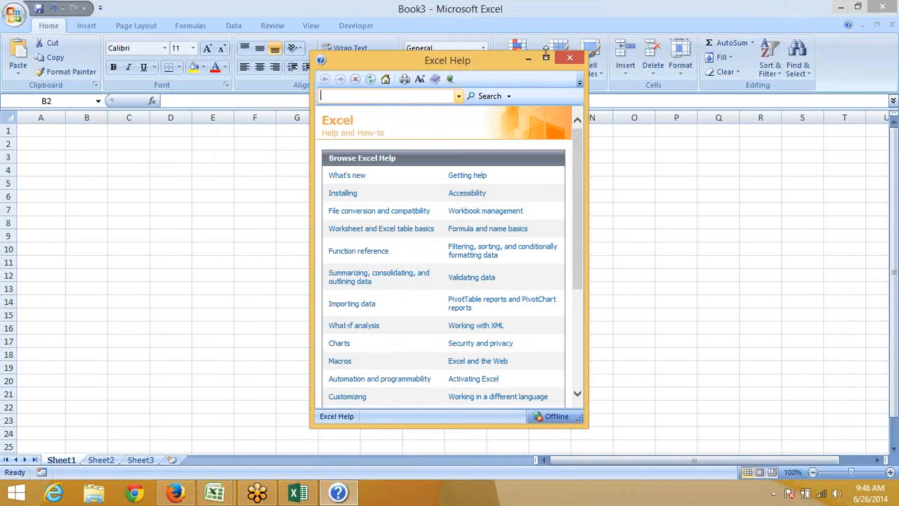
pyautogui.click(547, 59)
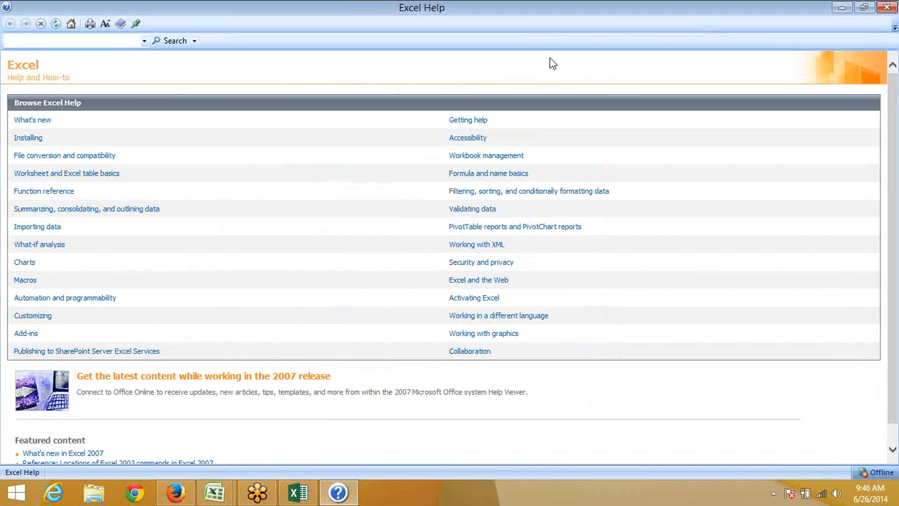
pyautogui.click(877, 472)
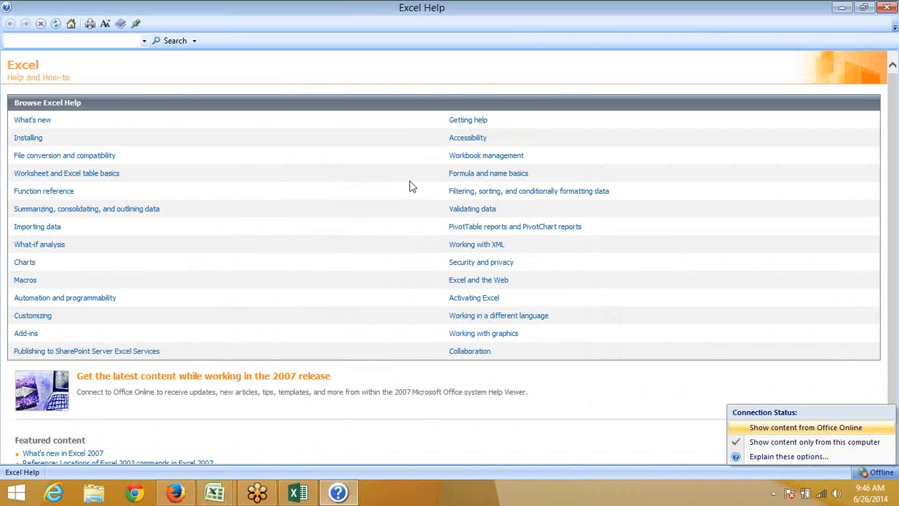
# Search the help for 'limits'
pyautogui.click(43, 41)
pyautogui.write('limits')
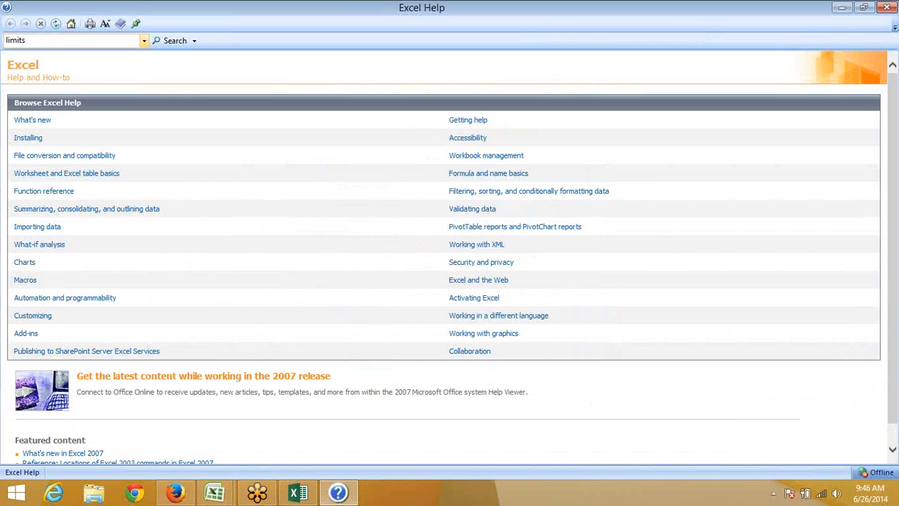
pyautogui.press('Return')
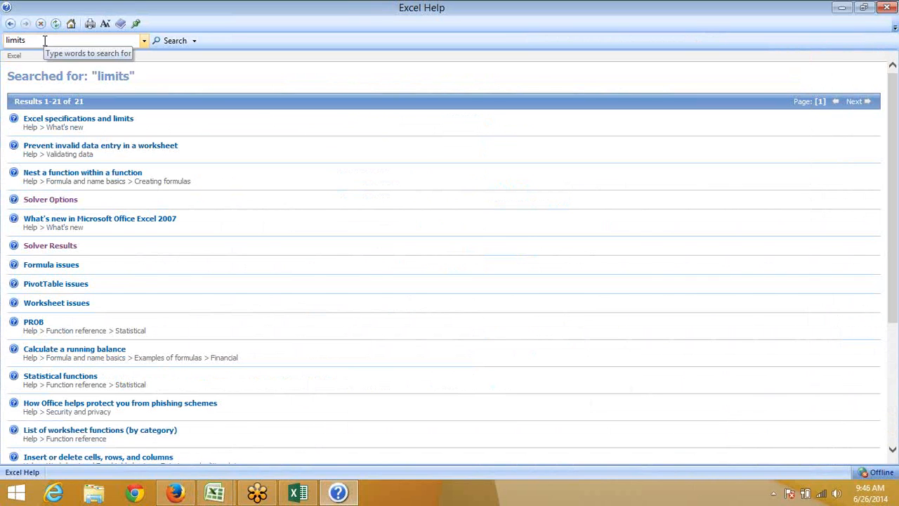
# Open the Excel specifications and limits article at its worksheet and workbook table
pyautogui.click(72, 120)
pyautogui.scroll(-5, 72, 121)
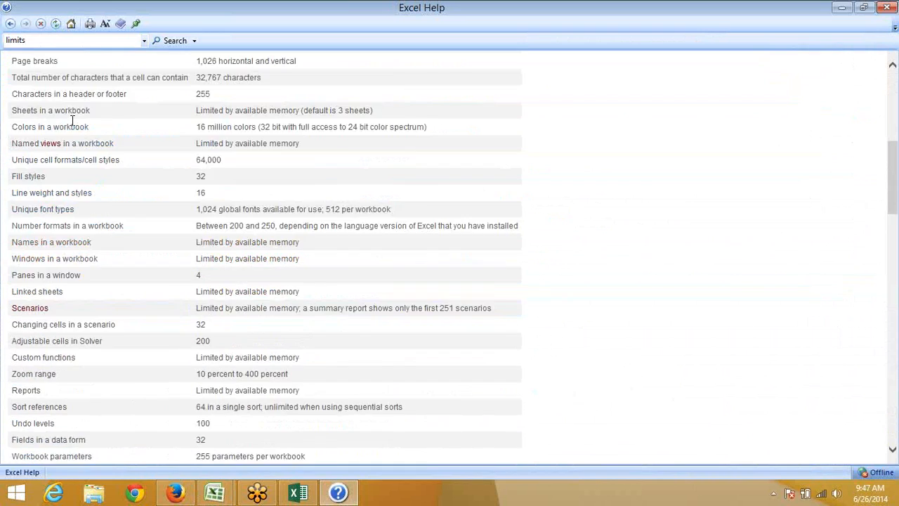
pyautogui.scroll(2, 73, 121)
pyautogui.scroll(1, 72, 121)
# Highlight the open workbooks limit and the default 3 sheets limit in the table
pyautogui.moveTo(51, 86); pyautogui.dragTo(307, 103)
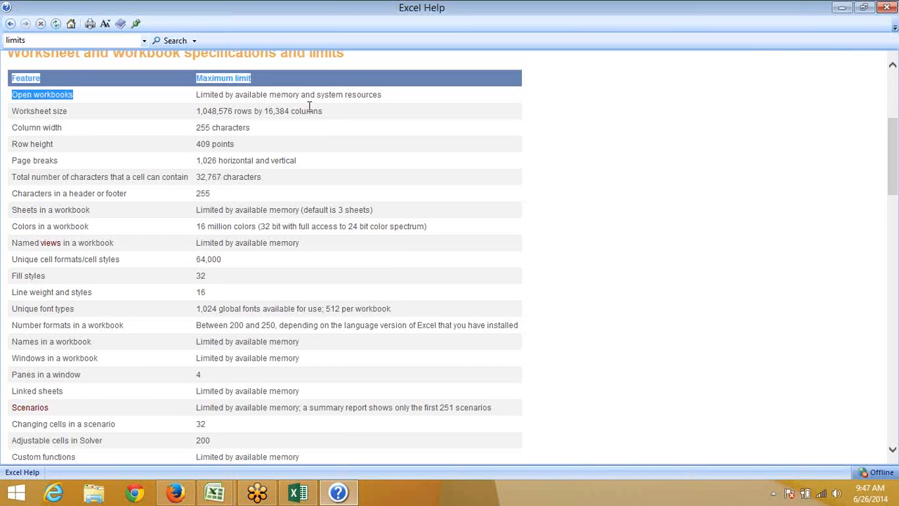
pyautogui.click(304, 140)
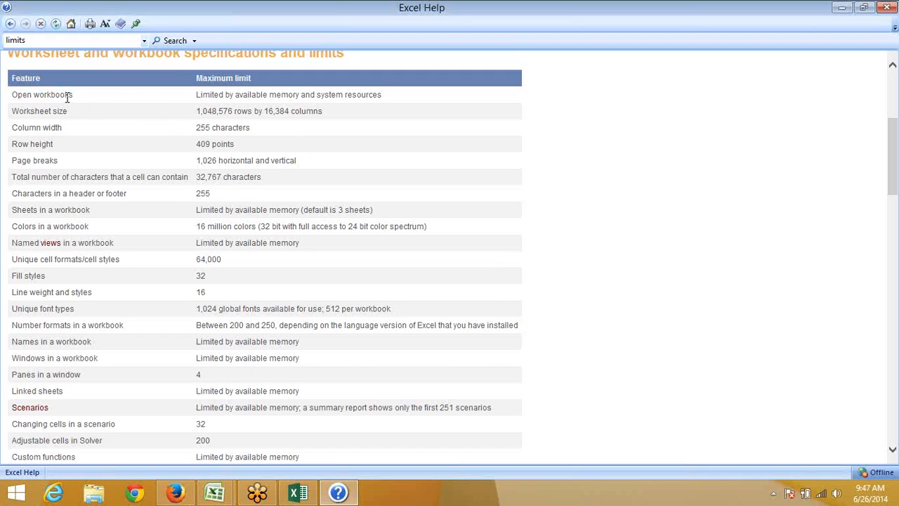
pyautogui.moveTo(65, 96); pyautogui.dragTo(17, 99)
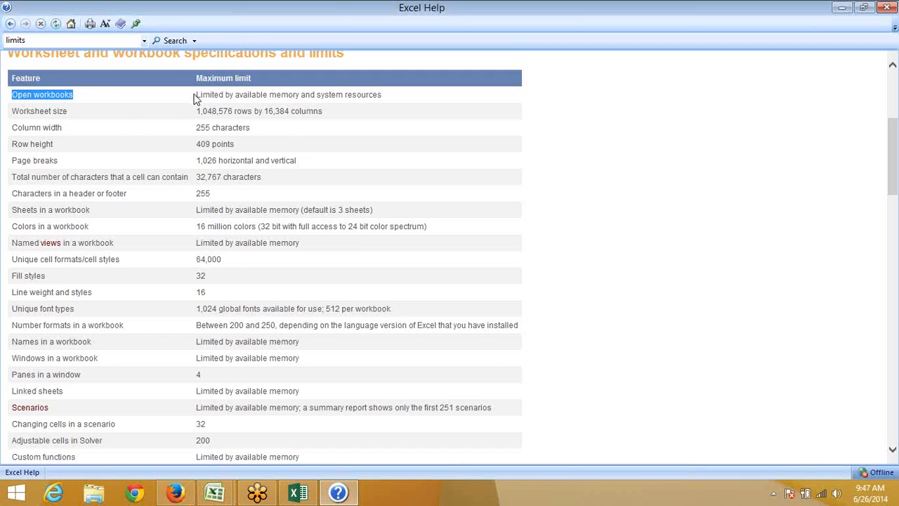
pyautogui.moveTo(195, 96); pyautogui.dragTo(389, 89)
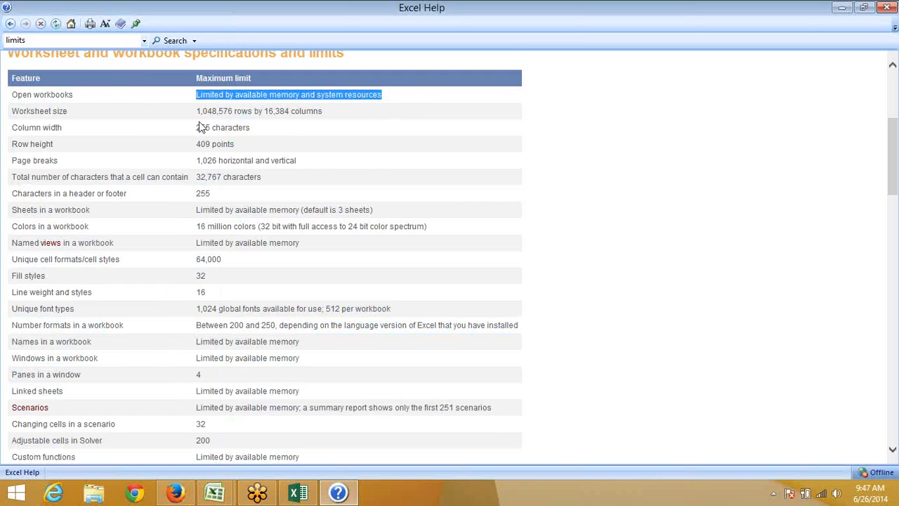
pyautogui.doubleClick(85, 212)
pyautogui.moveTo(199, 210); pyautogui.dragTo(413, 207)
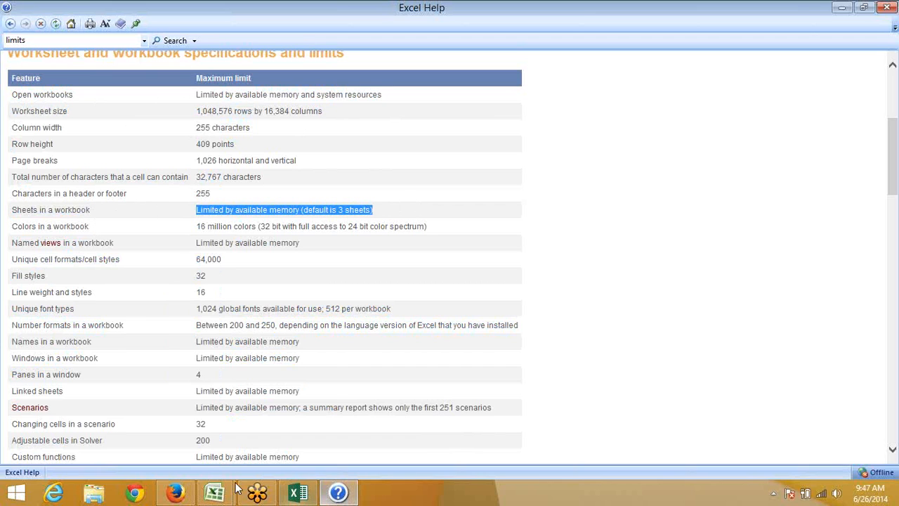
# Switch to the course outline workbook and create a new blank Book4
pyautogui.click(214, 492)
pyautogui.click(179, 425)
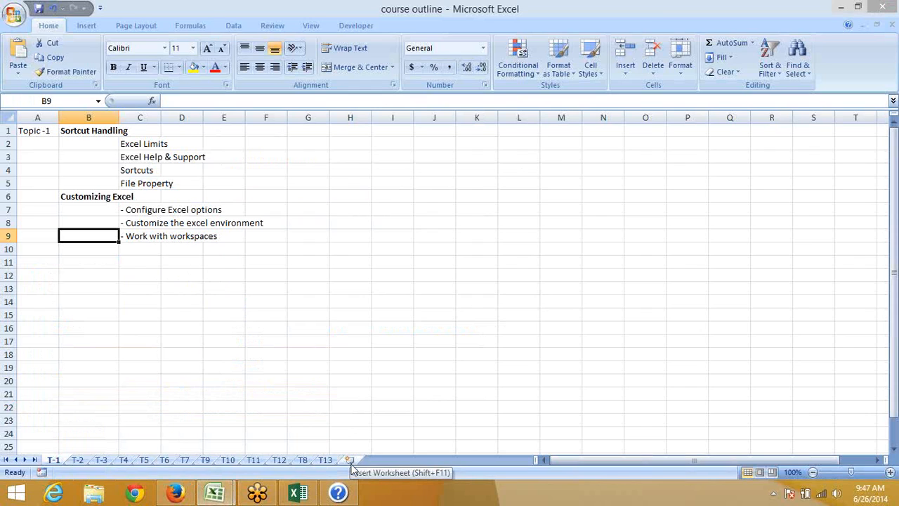
pyautogui.hotkey('ctrl', 'n')
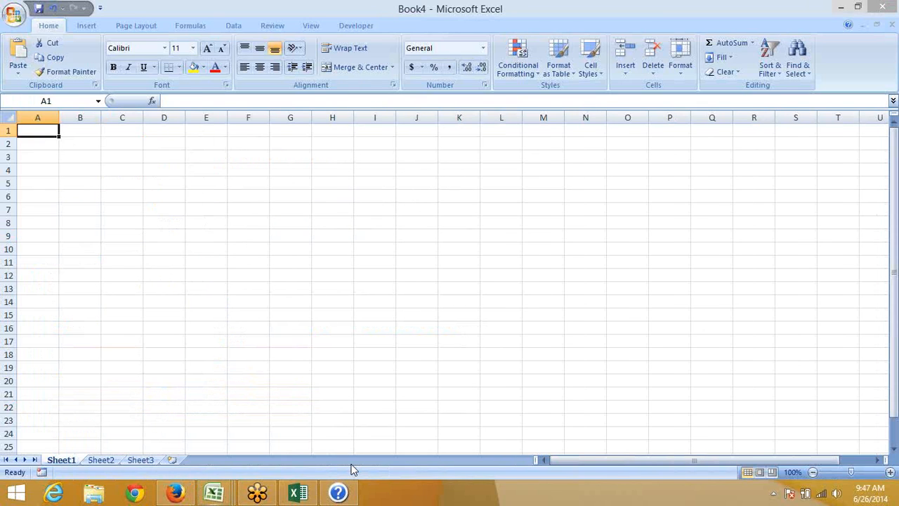
# Check Book4's Sheet2 and Sheet3, close it, and return to the limits help article
pyautogui.click(98, 461)
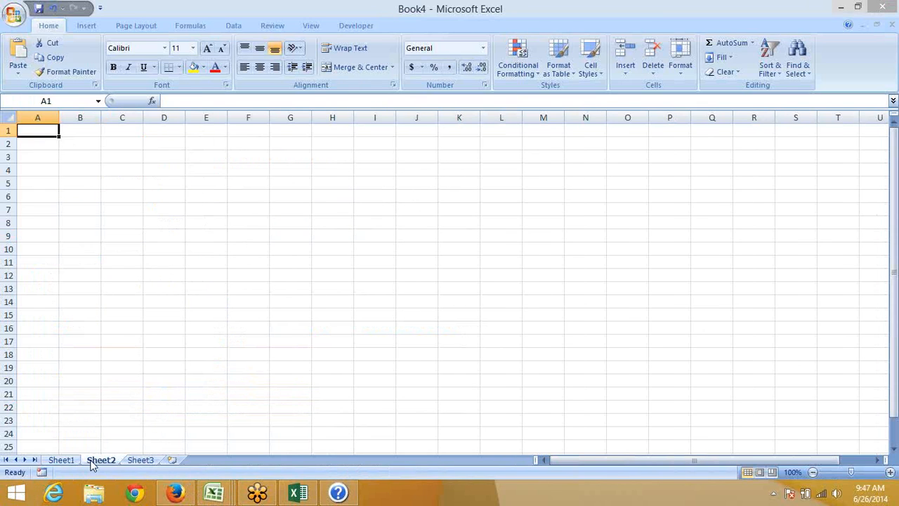
pyautogui.click(145, 462)
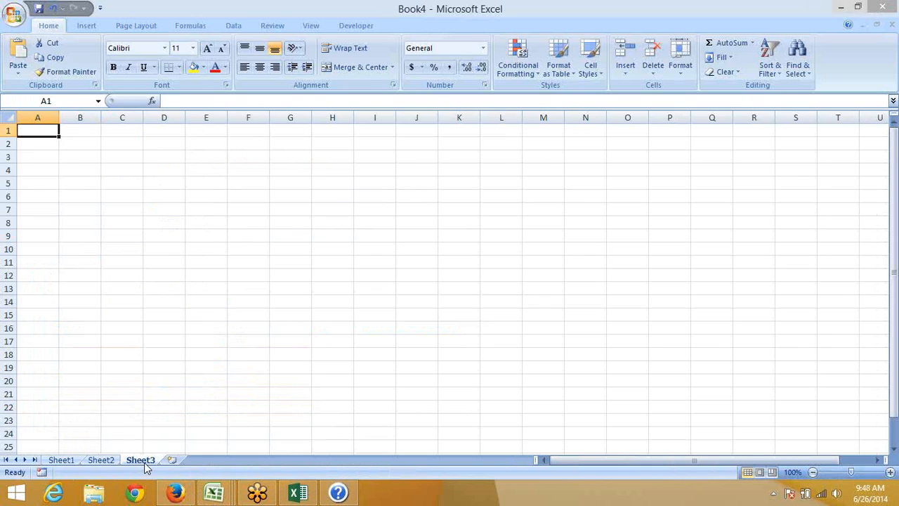
pyautogui.click(882, 6)
pyautogui.click(351, 495)
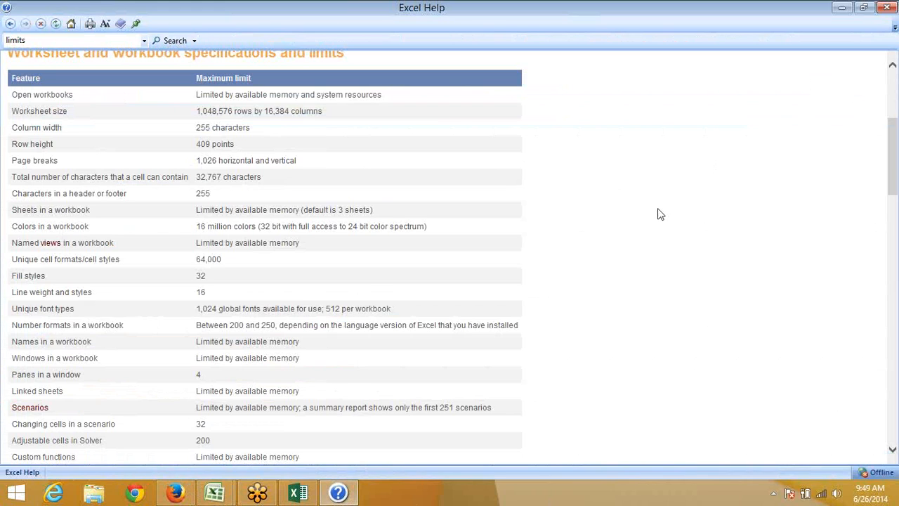
# Scroll to the calculation limits (100 undo levels, 15-digit precision), then close Excel Help
pyautogui.scroll(-6, 660, 214)
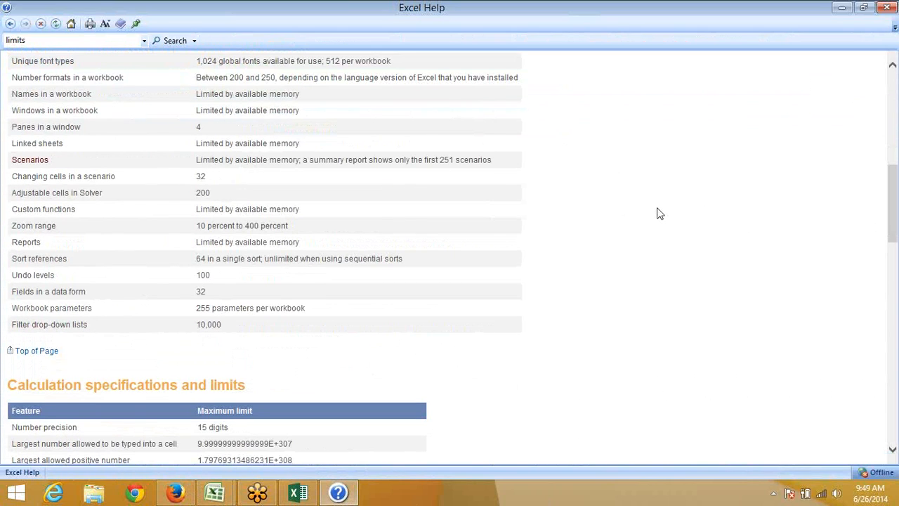
pyautogui.click(883, 9)
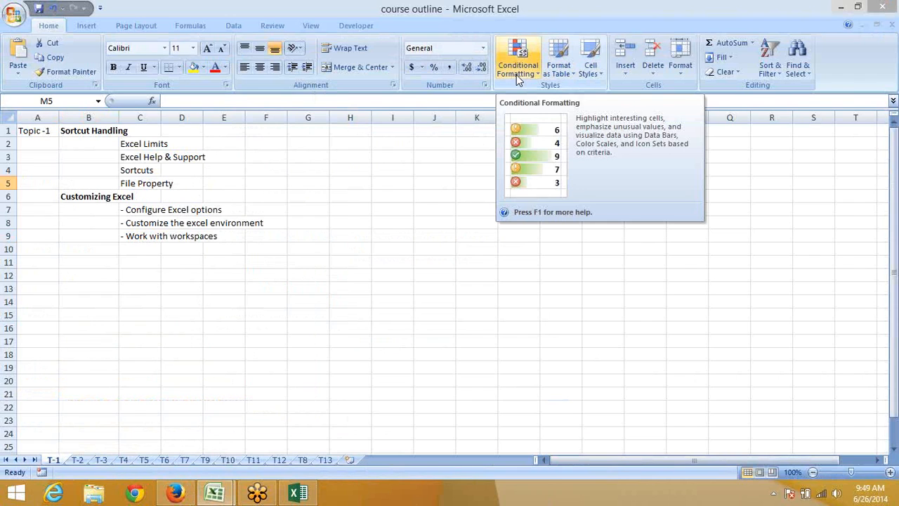
pyautogui.press('F1')
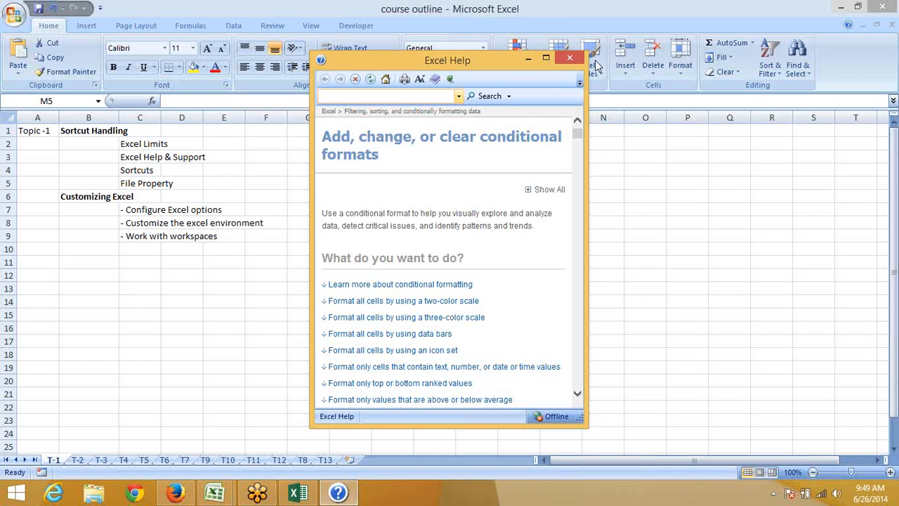
pyautogui.click(569, 58)
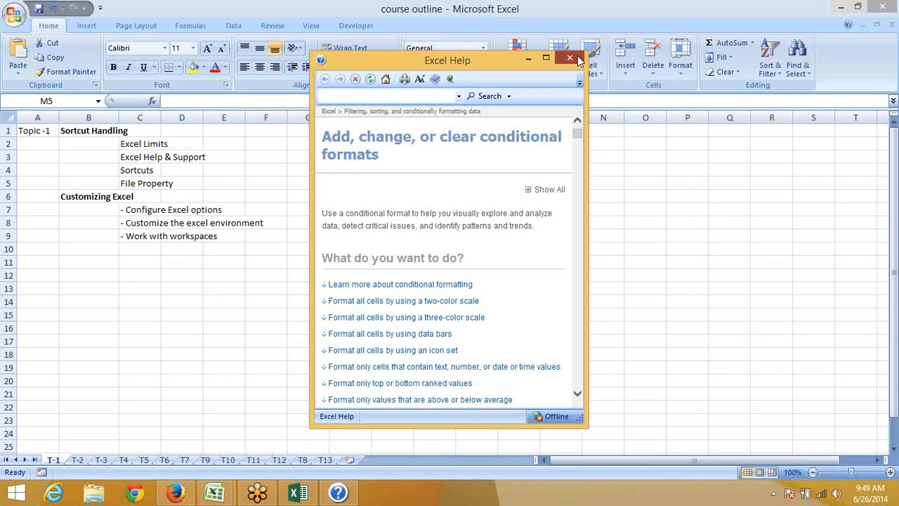
pyautogui.click(499, 174)
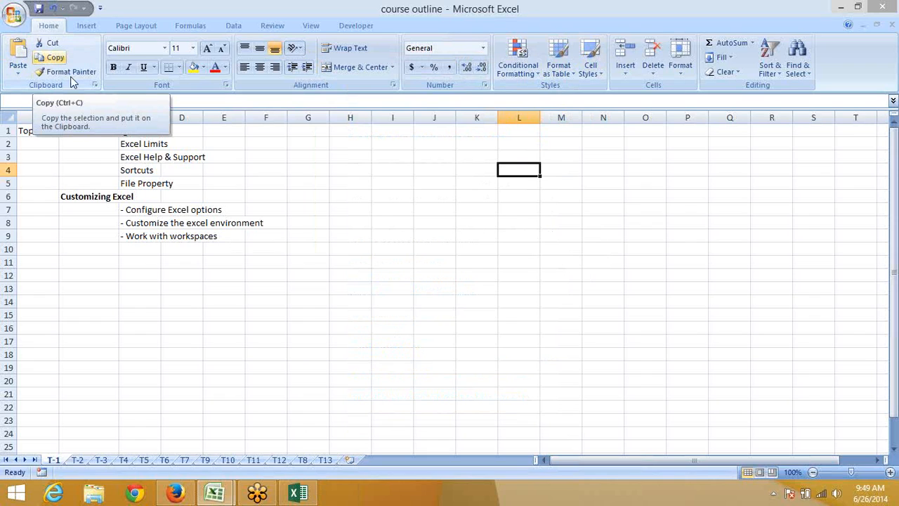
pyautogui.moveTo(431, 156); pyautogui.dragTo(507, 244)
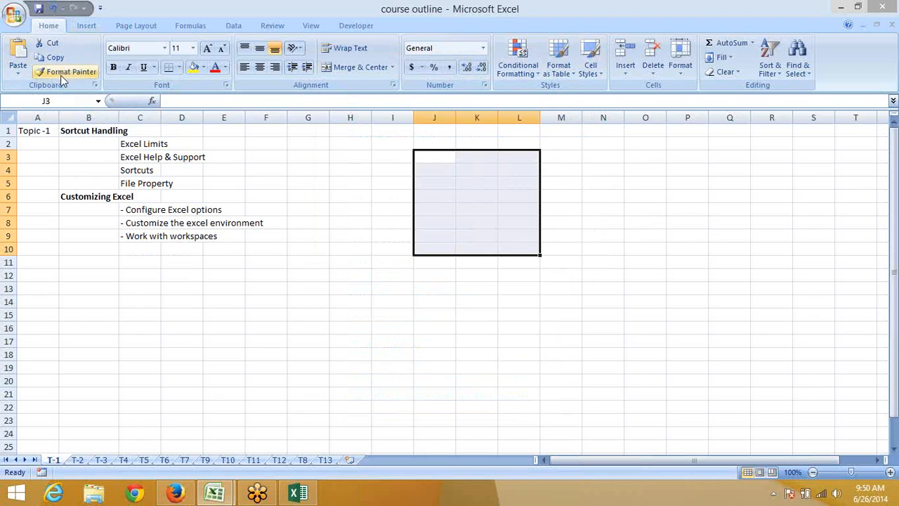
pyautogui.click(63, 55)
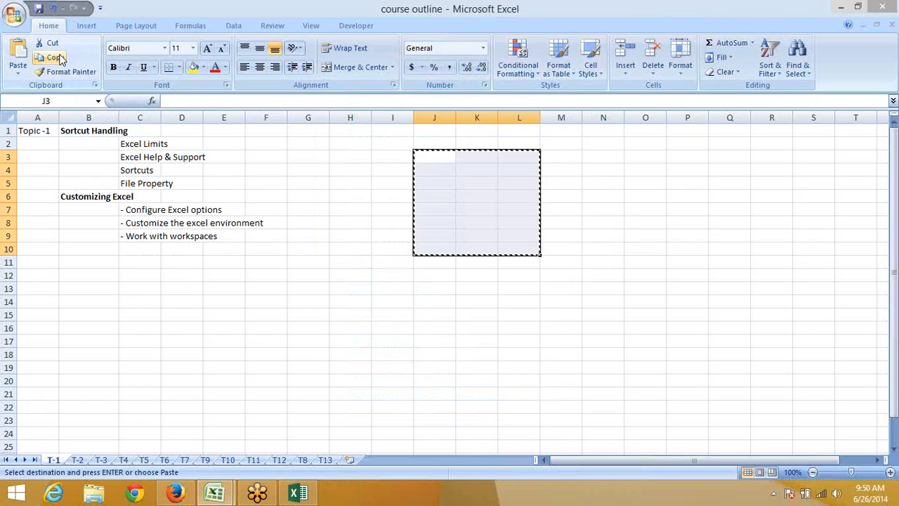
pyautogui.press('Escape')
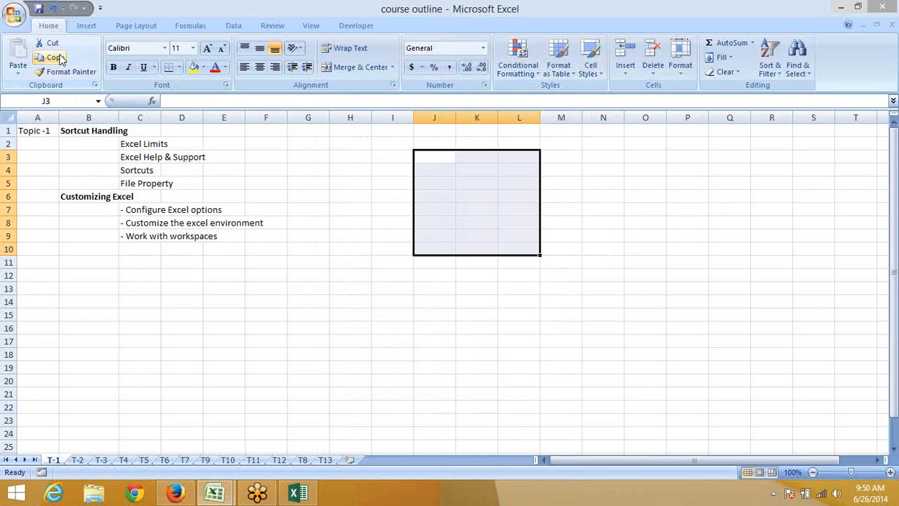
pyautogui.press('Left')
pyautogui.press('Right')
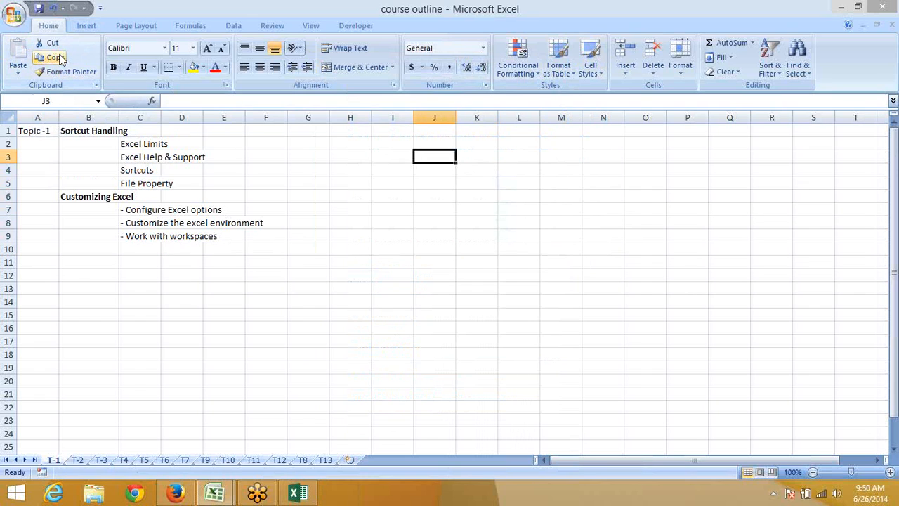
pyautogui.press('F1')
# Search Help for 'shortcut' and open the Excel shortcut and function keys article full-screen
pyautogui.write('s')
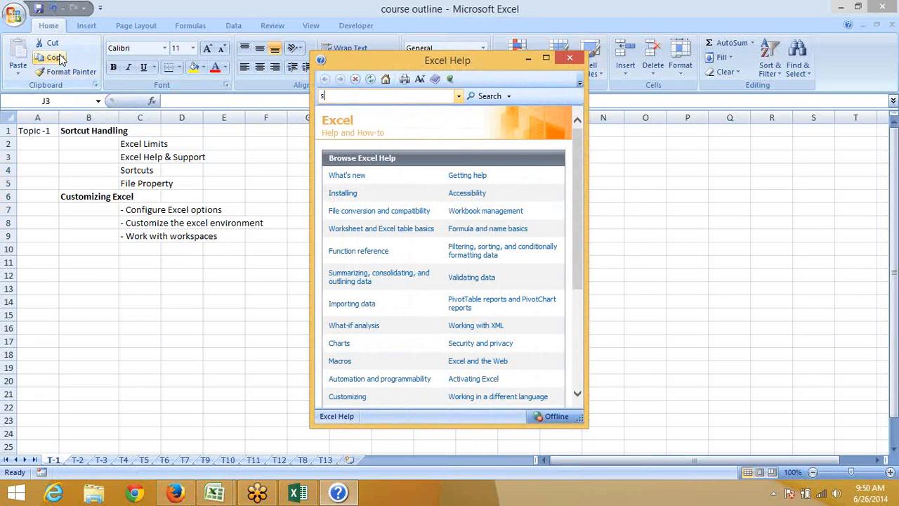
pyautogui.write('hortcut')
pyautogui.press('Return')
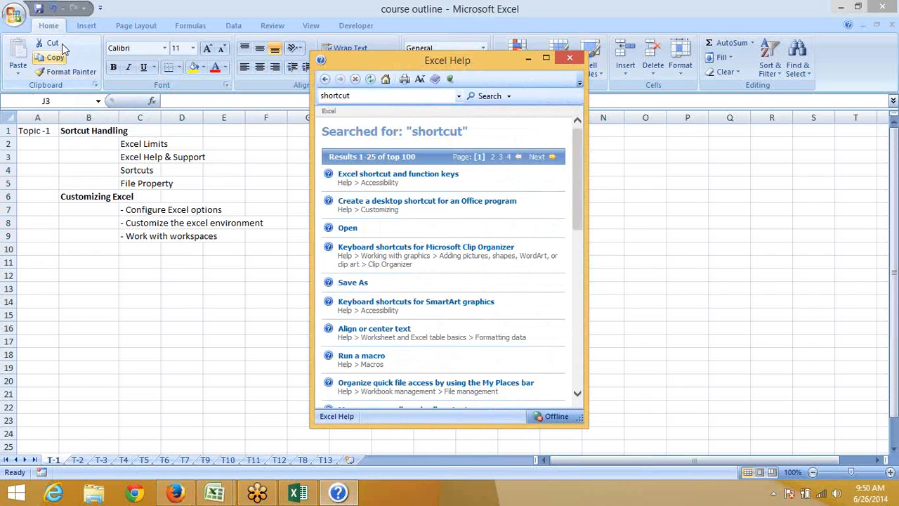
pyautogui.click(414, 175)
pyautogui.click(546, 59)
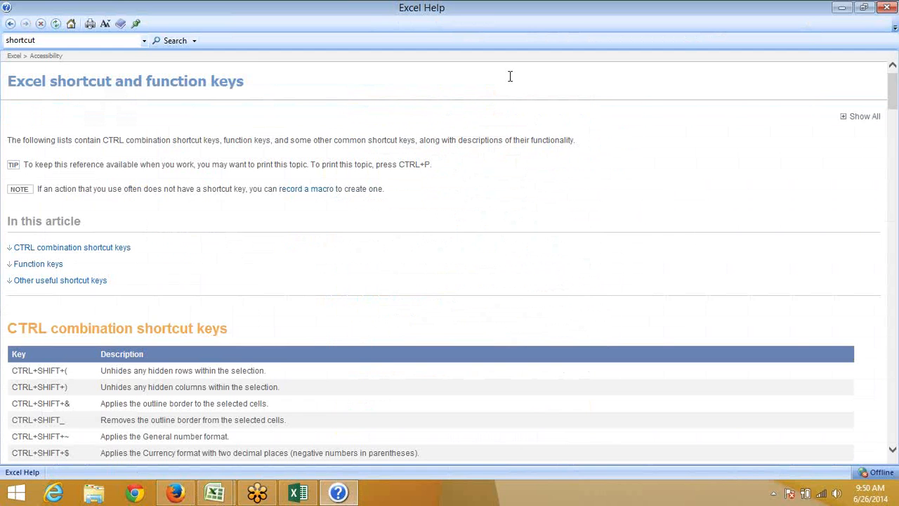
# Scroll through the CTRL combination shortcuts table, then close Excel Help
pyautogui.scroll(-5, 334, 304)
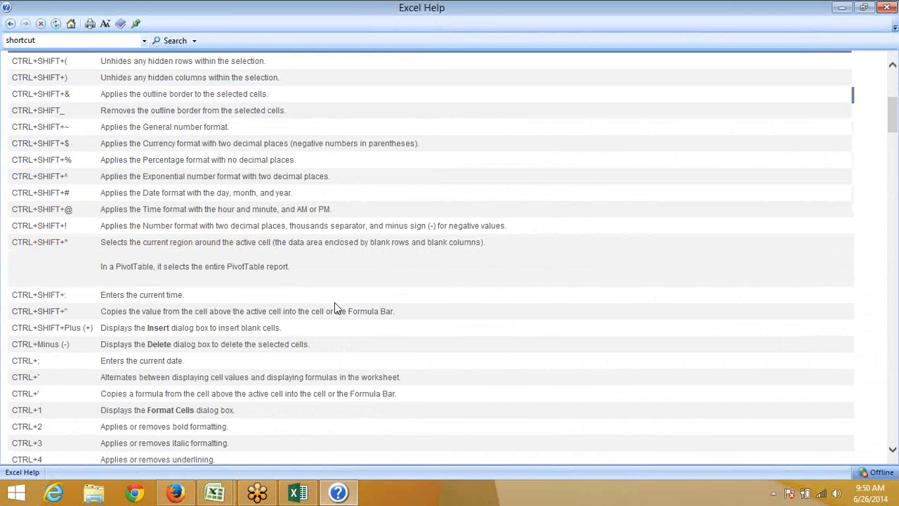
pyautogui.scroll(1, 335, 306)
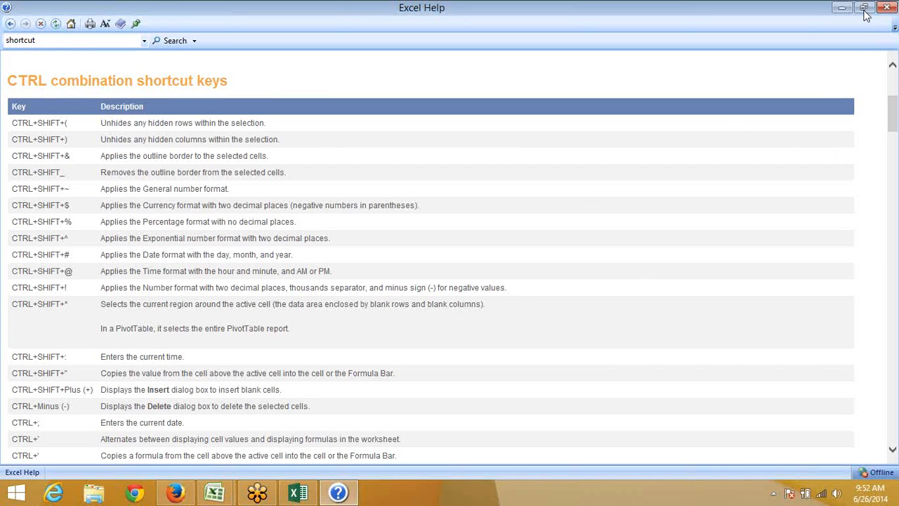
pyautogui.click(886, 8)
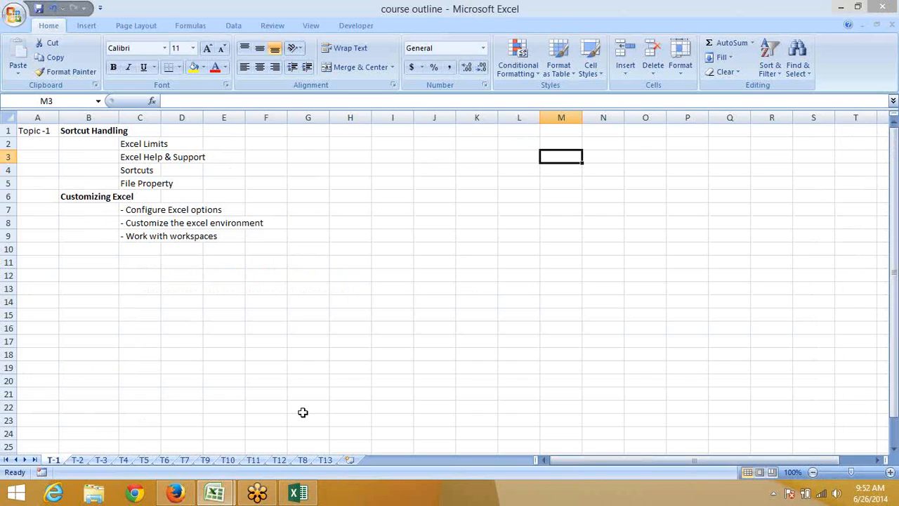
pyautogui.click(378, 201)
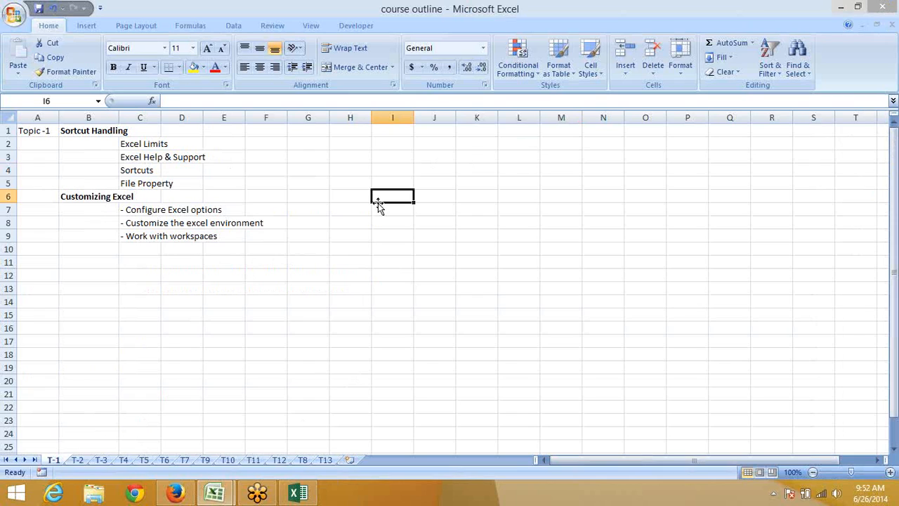
pyautogui.moveTo(442, 166); pyautogui.dragTo(523, 262)
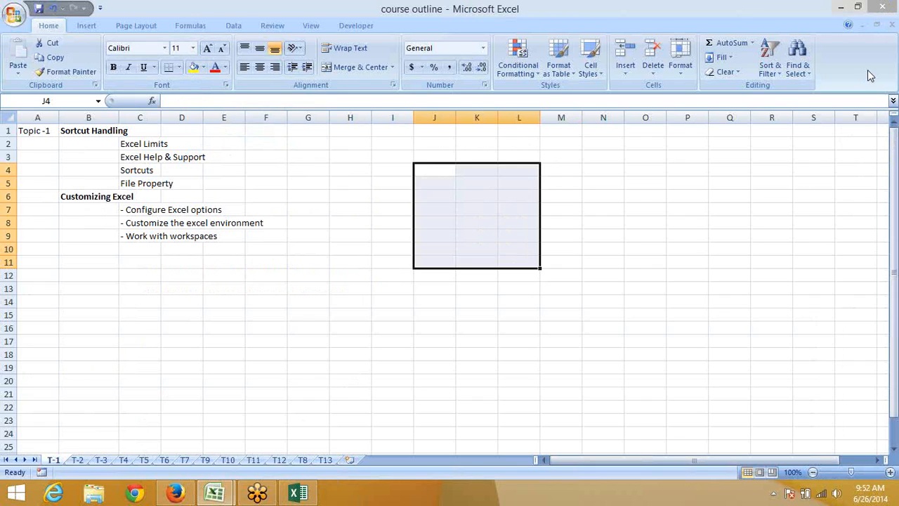
pyautogui.click(769, 63)
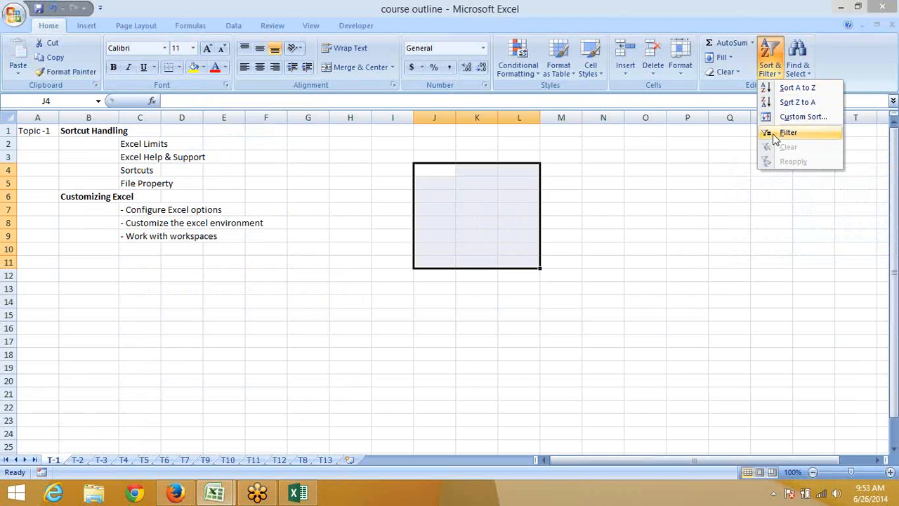
pyautogui.click(595, 225)
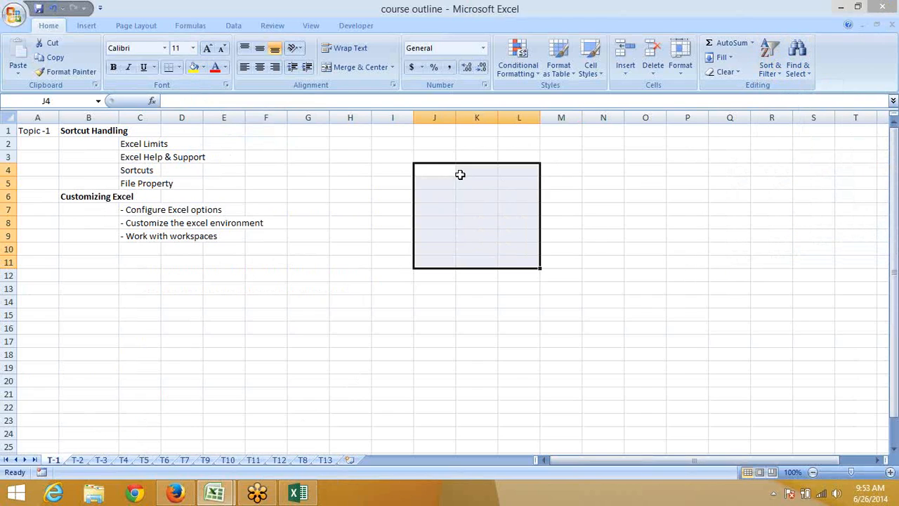
pyautogui.click(460, 181)
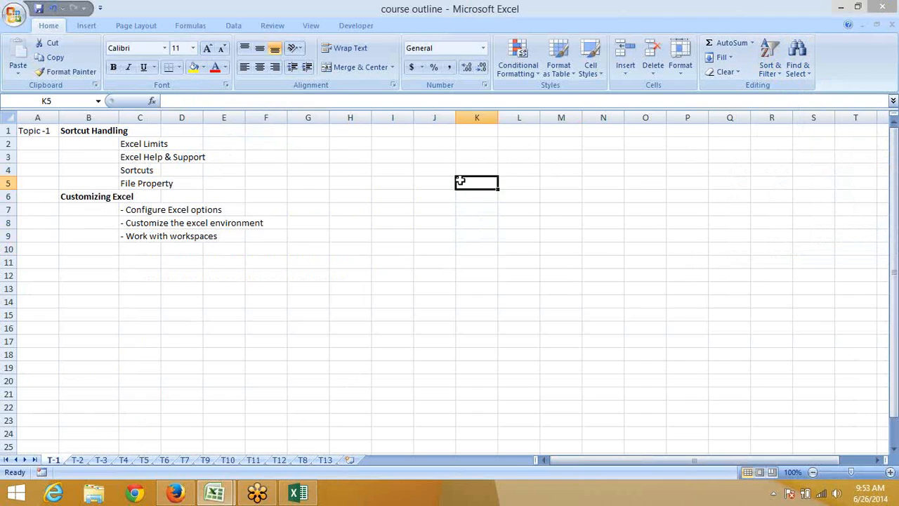
pyautogui.click(325, 156)
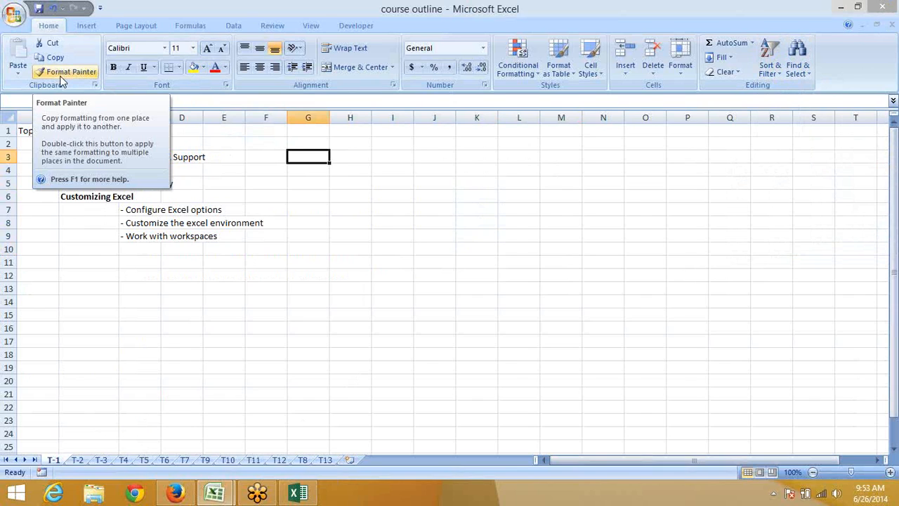
# Fill cell G3 with a tan colour using the Alt, H, H ribbon keys
pyautogui.press('alt')
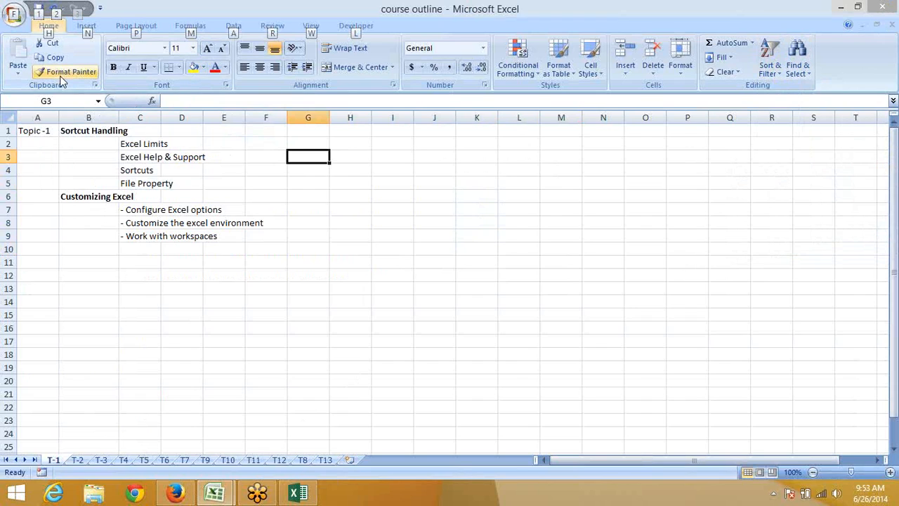
pyautogui.press('h')
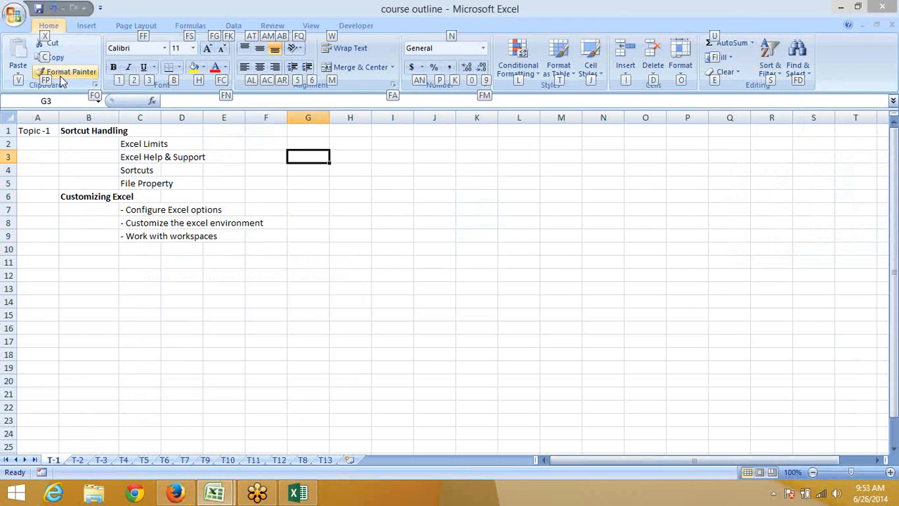
pyautogui.press('h')
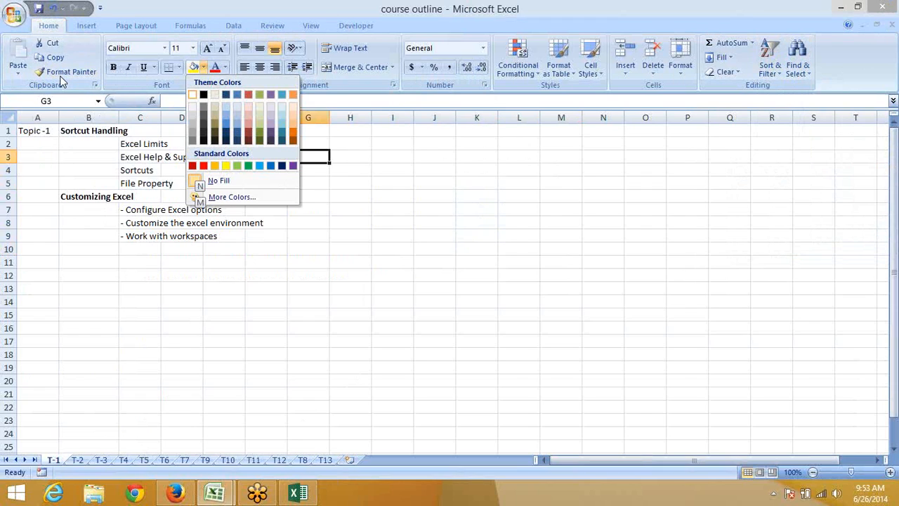
pyautogui.press('Right')
pyautogui.press('Right')
pyautogui.press('Down')
pyautogui.press('Down')
pyautogui.press('Down')
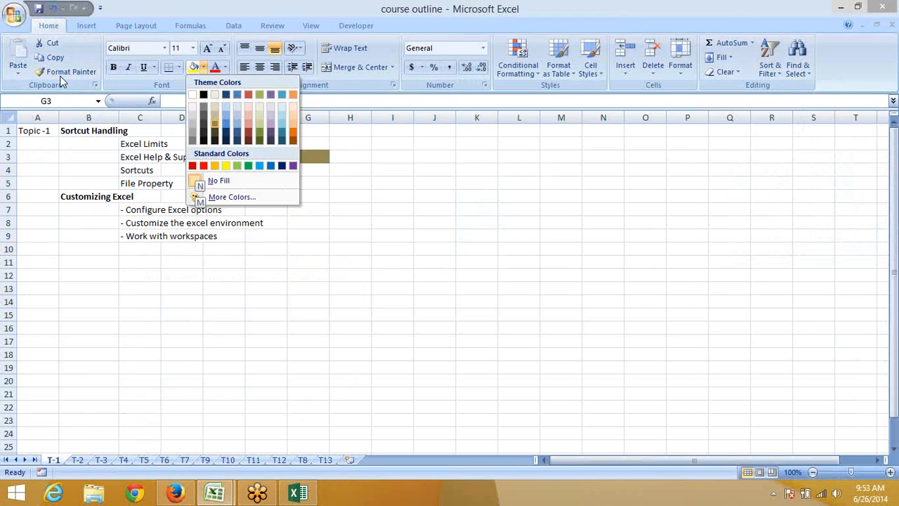
pyautogui.press('Return')
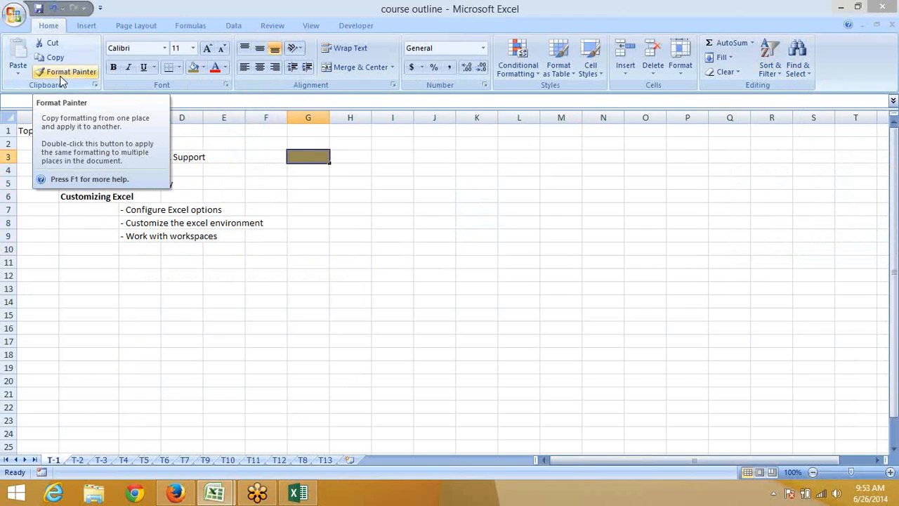
# Select the range I3:K8 with the keyboard
pyautogui.press('Right')
pyautogui.press('Right')
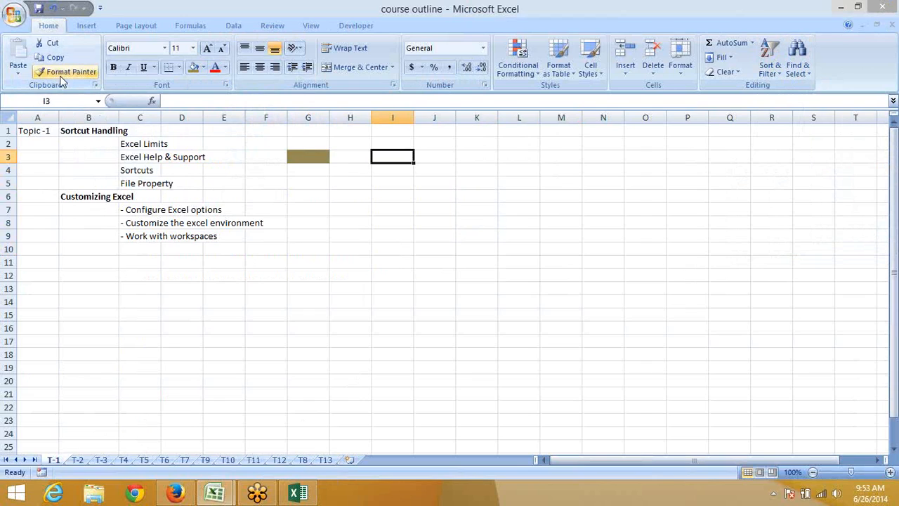
pyautogui.hotkey('shift', 'Right')
pyautogui.hotkey('shift', 'Right')
pyautogui.hotkey('shift', 'Down')
pyautogui.hotkey('shift', 'Down')
pyautogui.hotkey('shift', 'Down')
pyautogui.hotkey('shift', 'Down')
pyautogui.hotkey('shift', 'Down')
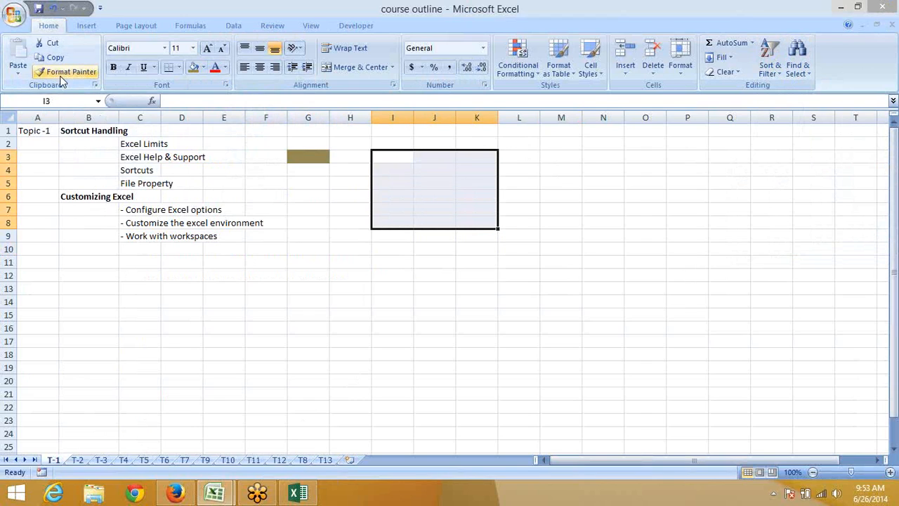
# Bring up the ribbon access letters and dismiss the fill colour palette without applying
pyautogui.press('alt')
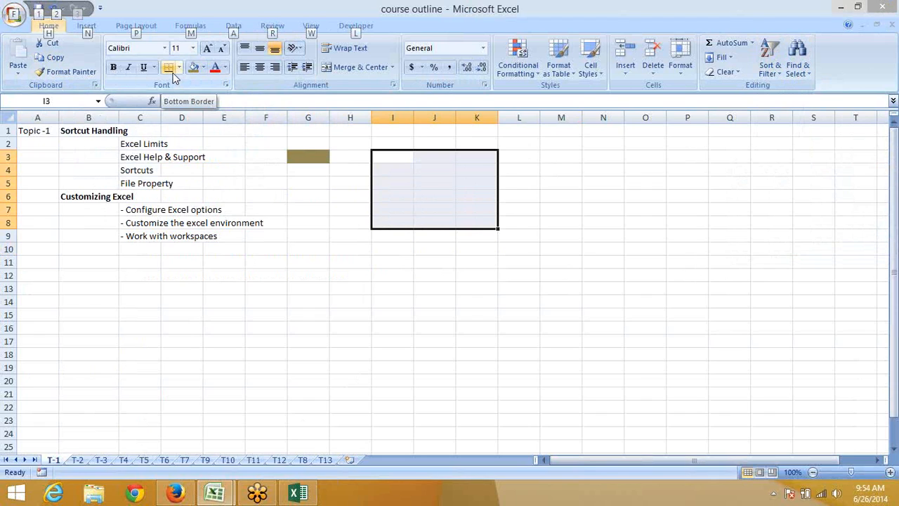
pyautogui.press('h')
pyautogui.press('h')
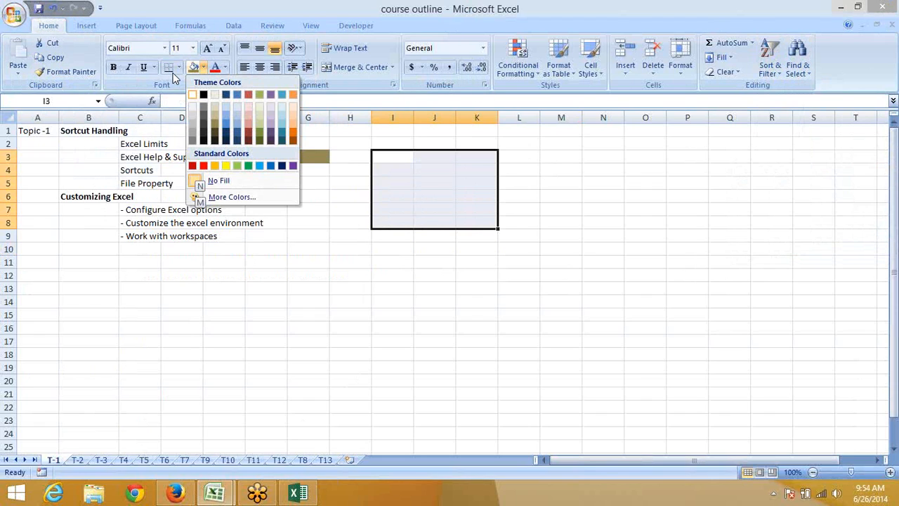
pyautogui.press('Escape')
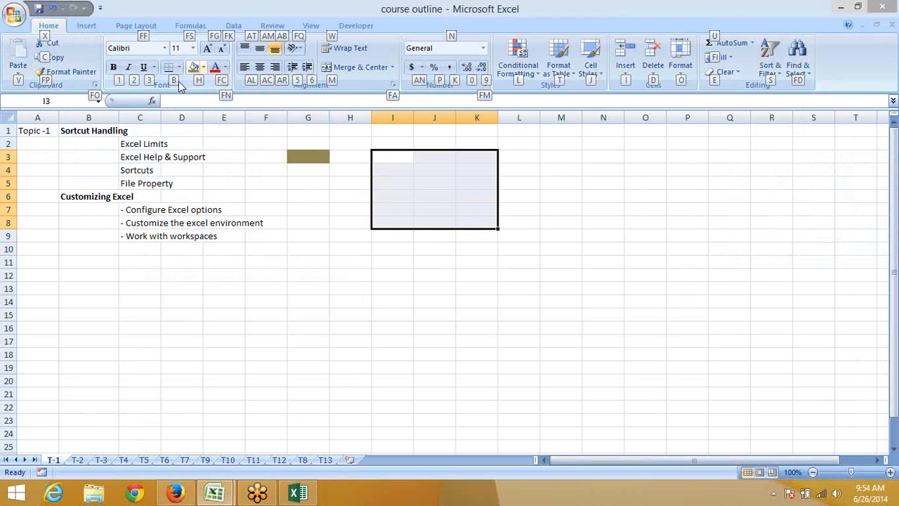
# Apply All Borders to I3:K8 via the ribbon keys, then show the access letters again
pyautogui.press('b')
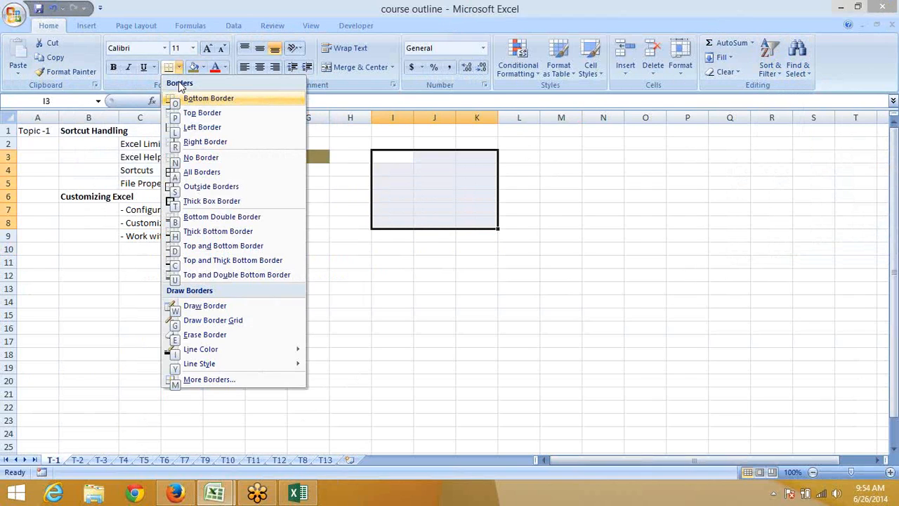
pyautogui.press('Down')
pyautogui.press('Down')
pyautogui.press('Down')
pyautogui.press('Down')
pyautogui.press('Down')
pyautogui.press('Down')
pyautogui.press('Up')
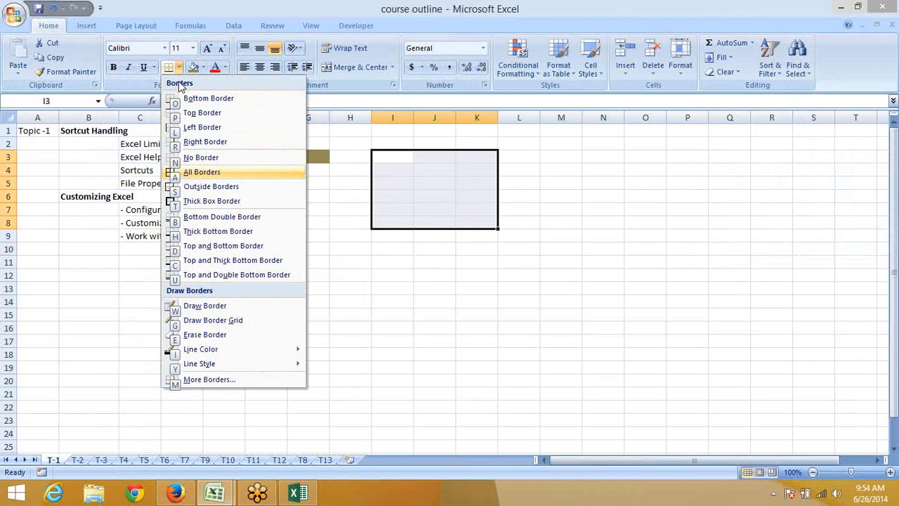
pyautogui.press('Return')
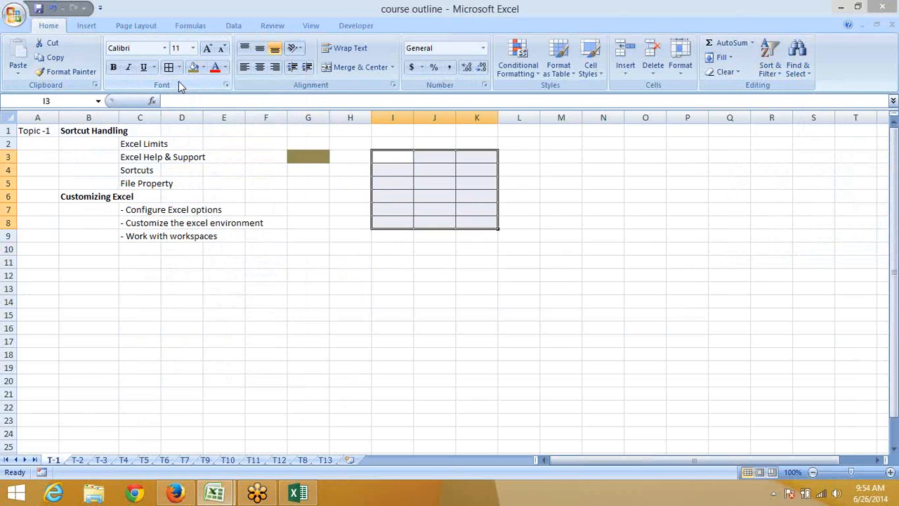
pyautogui.press('Down')
pyautogui.press('alt')
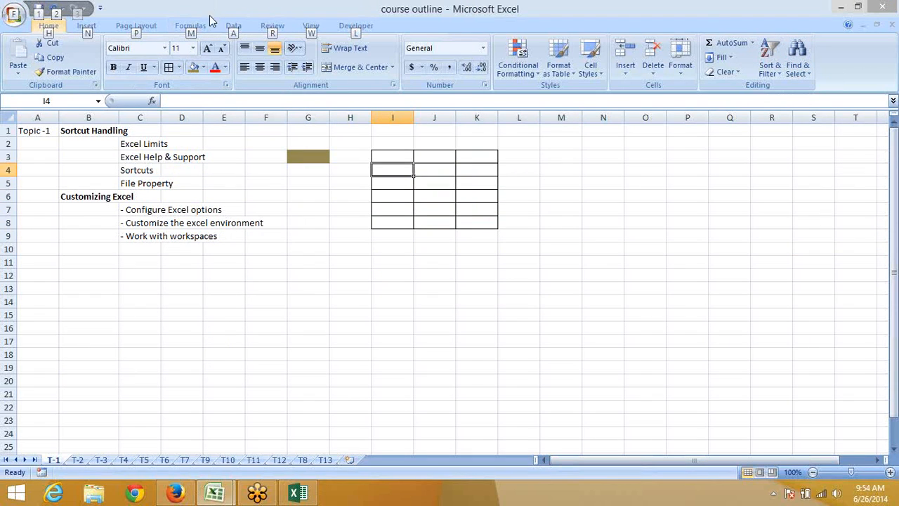
# Show the Formulas tab, try the Alt, H access letters, then select cell I11
pyautogui.click(191, 27)
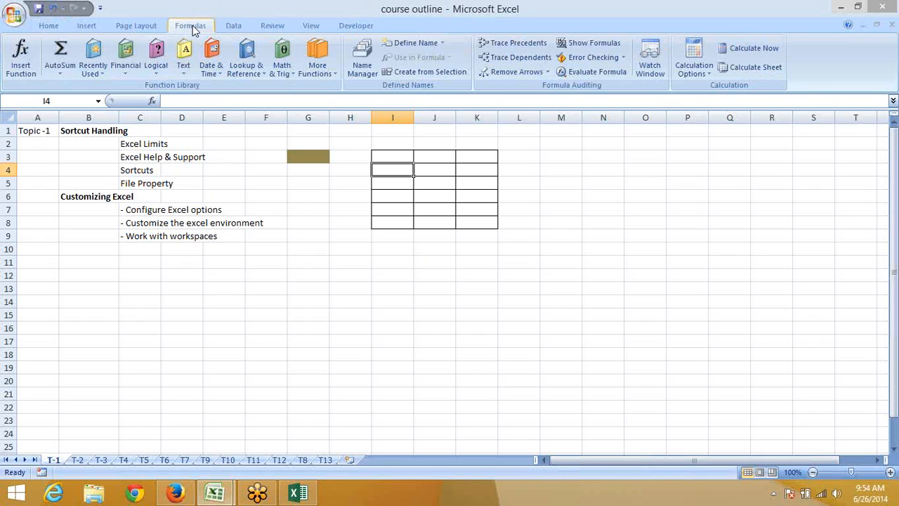
pyautogui.press('alt')
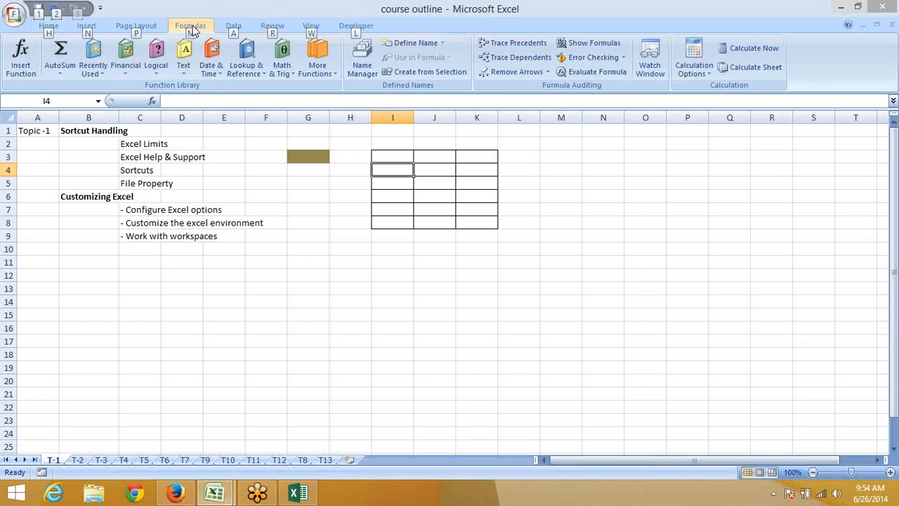
pyautogui.press('h')
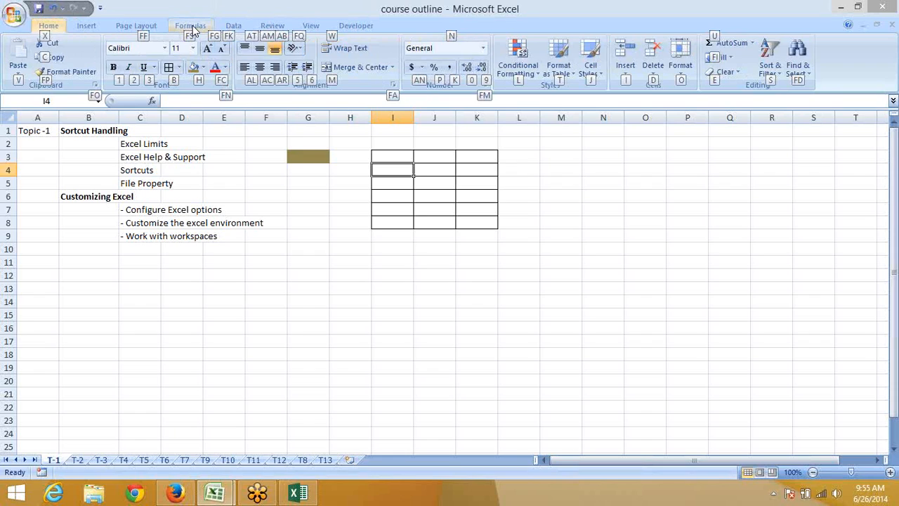
pyautogui.press('Right')
pyautogui.press('Right')
pyautogui.press('Right')
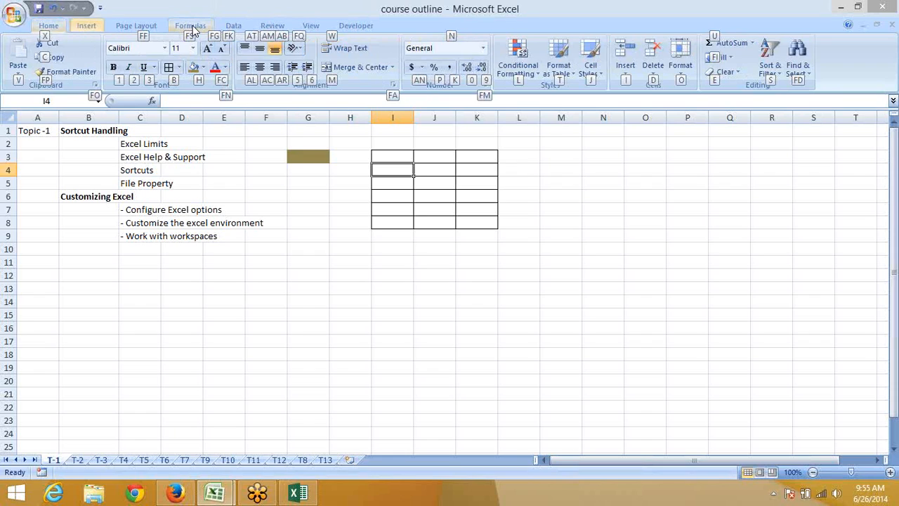
pyautogui.click(410, 236)
pyautogui.click(388, 261)
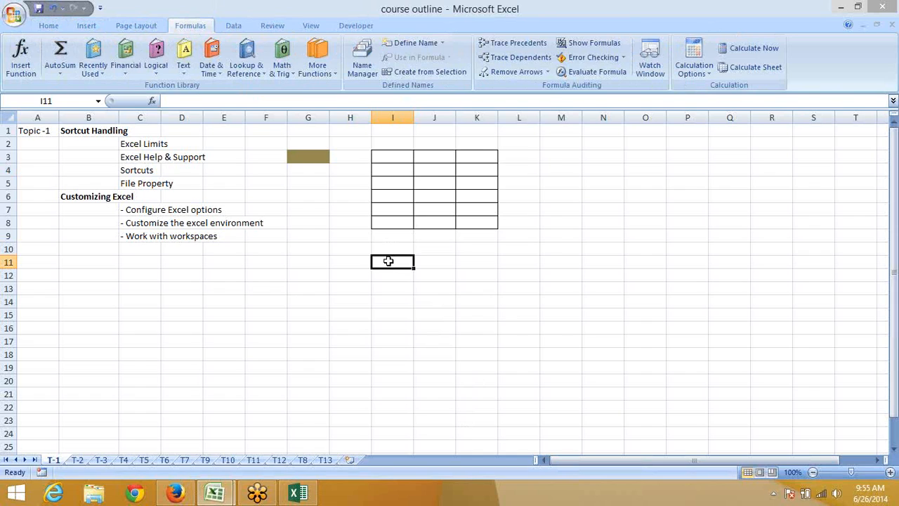
# Format cell I11 as Currency with 0 decimal places, then show the Alignment tab
pyautogui.rightClick(389, 263)
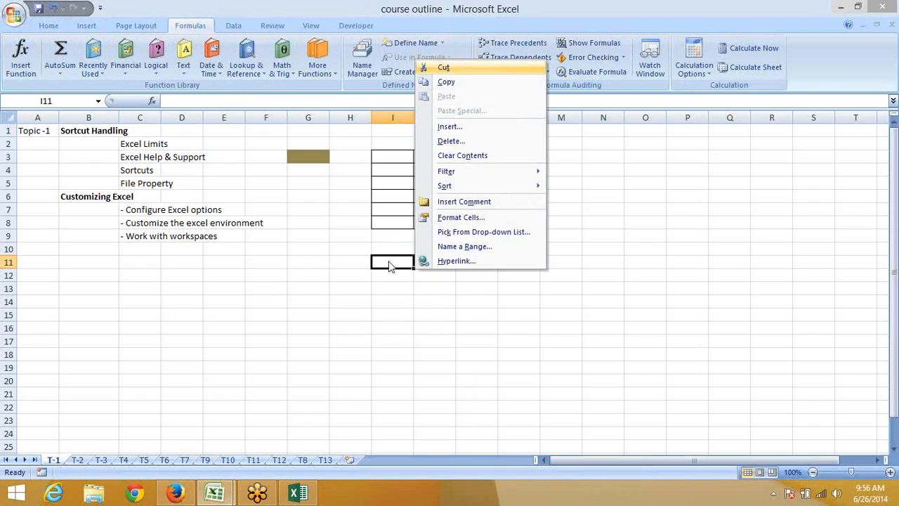
pyautogui.press('f')
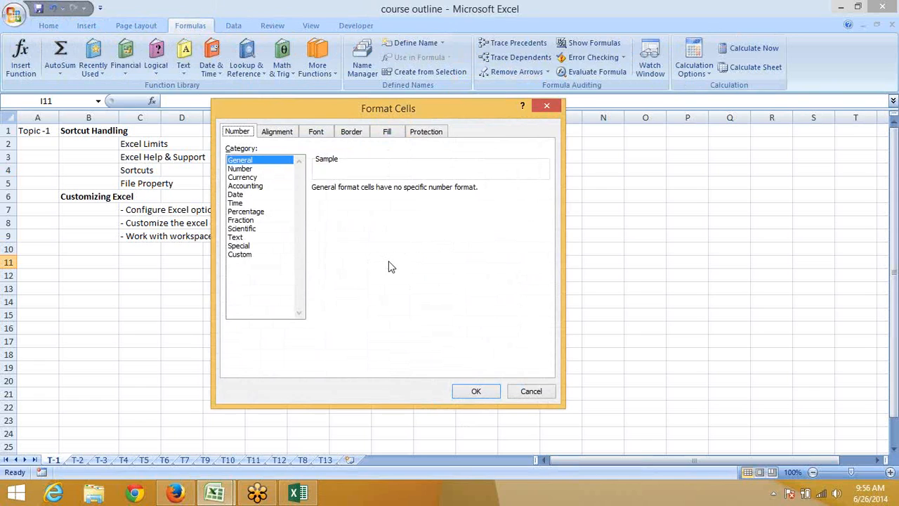
pyautogui.press('Down')
pyautogui.press('Down')
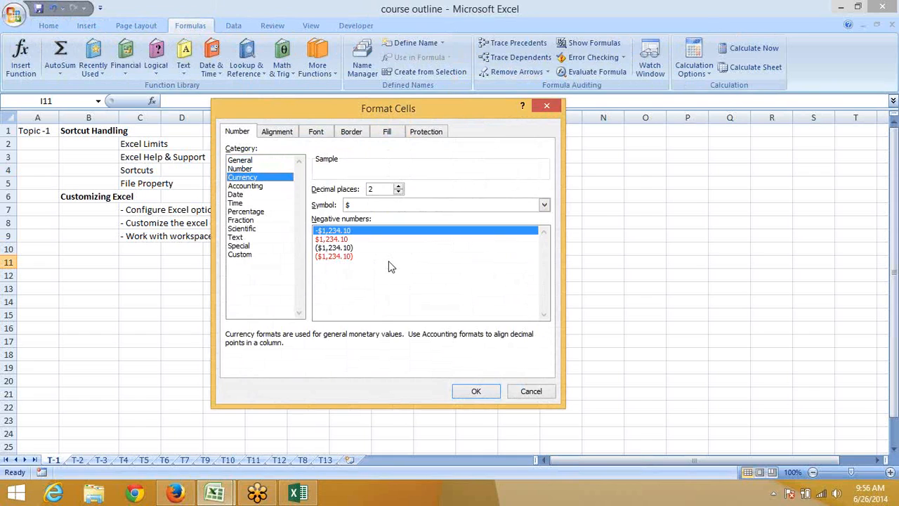
pyautogui.press('Tab')
pyautogui.press('Tab')
pyautogui.press('Tab')
pyautogui.press('Tab')
pyautogui.press('Tab')
pyautogui.press('Tab')
pyautogui.press('Tab')
pyautogui.write('0')
pyautogui.press('Tab')
pyautogui.press('Tab')
pyautogui.press('Tab')
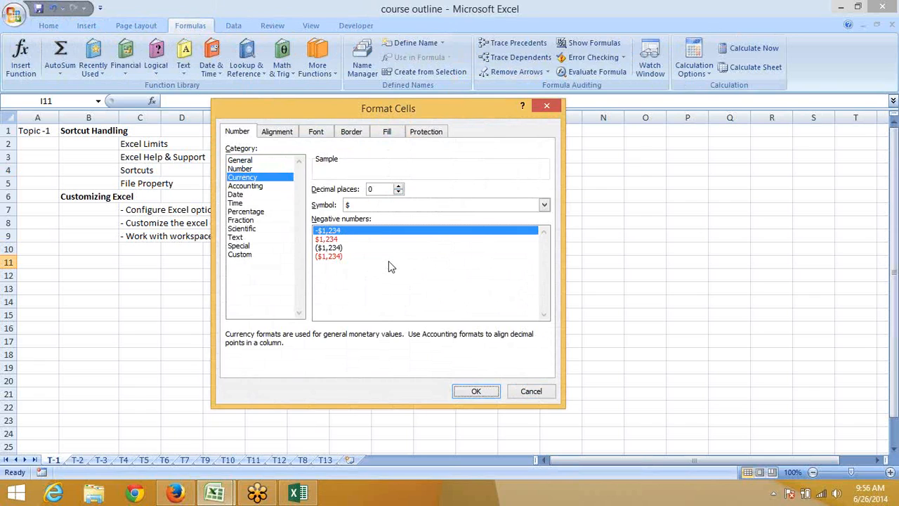
pyautogui.press('Tab')
pyautogui.press('Tab')
pyautogui.hotkey('ctrl', 'Tab')
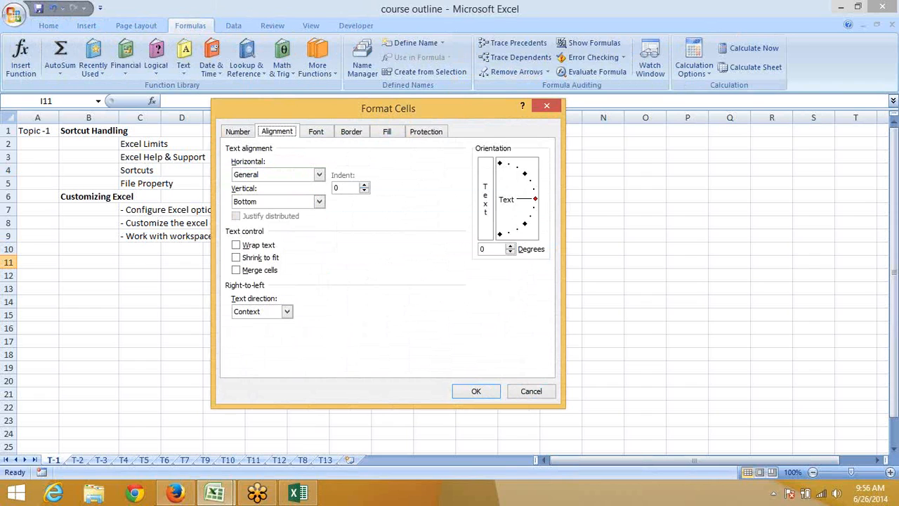
pyautogui.click(173, 491)
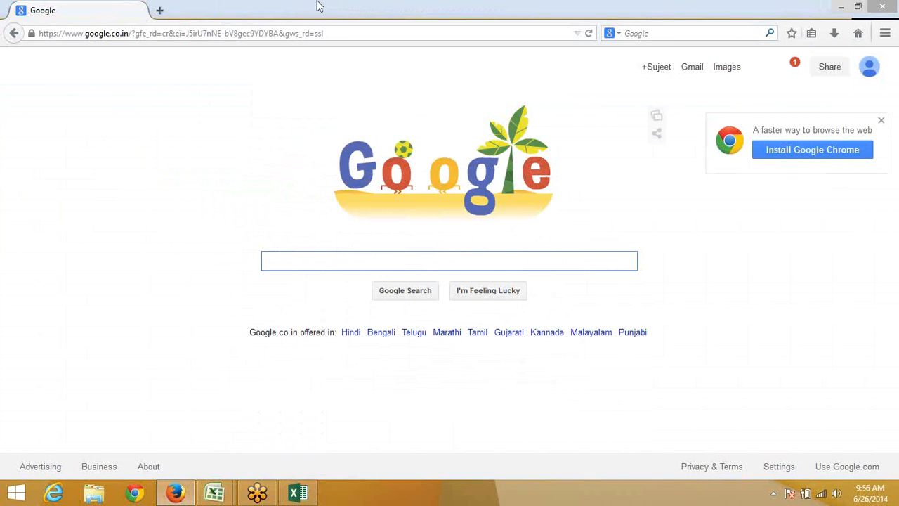
pyautogui.click(159, 10)
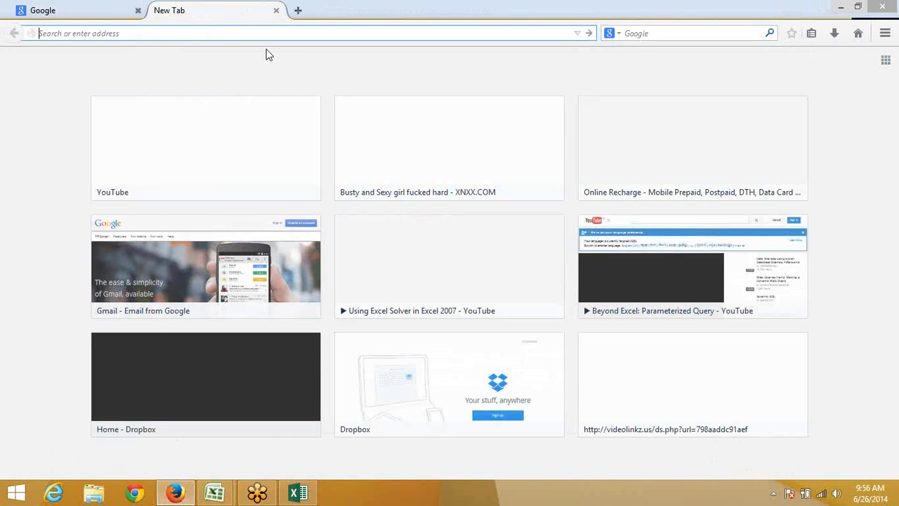
pyautogui.click(97, 12)
pyautogui.click(220, 492)
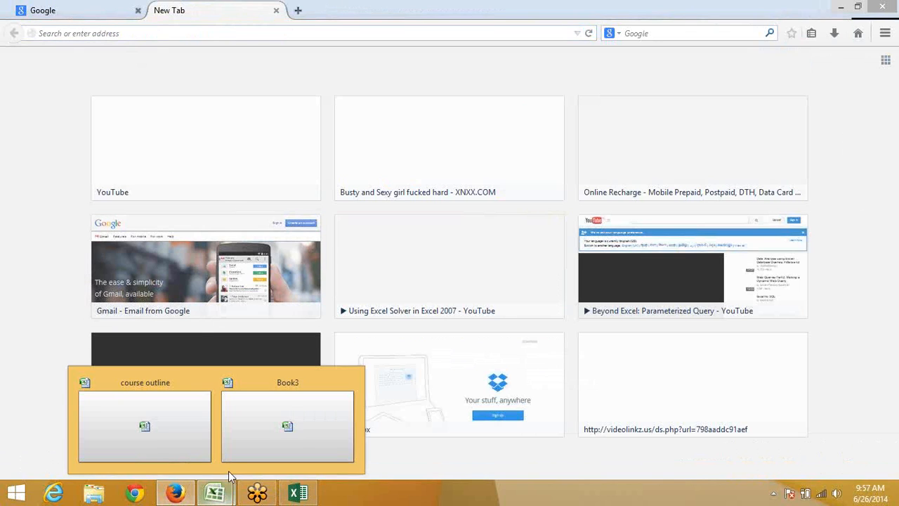
pyautogui.click(891, 6)
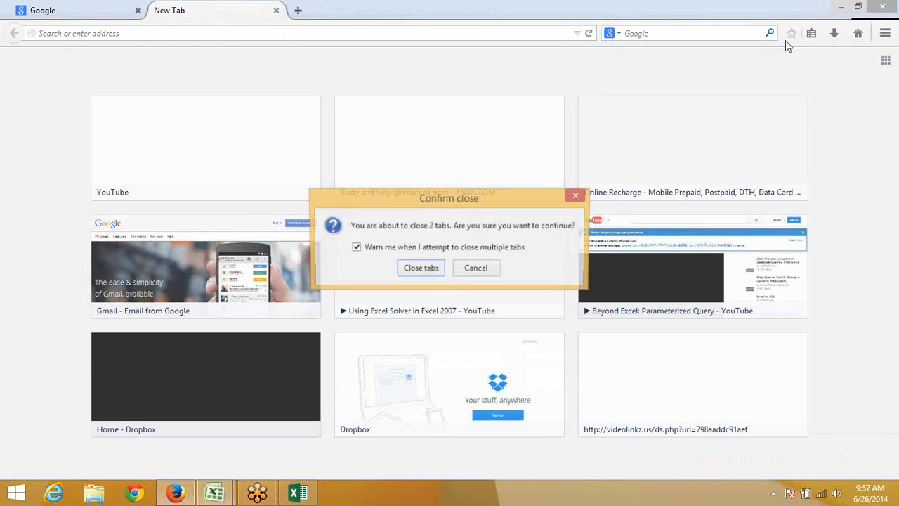
pyautogui.click(420, 269)
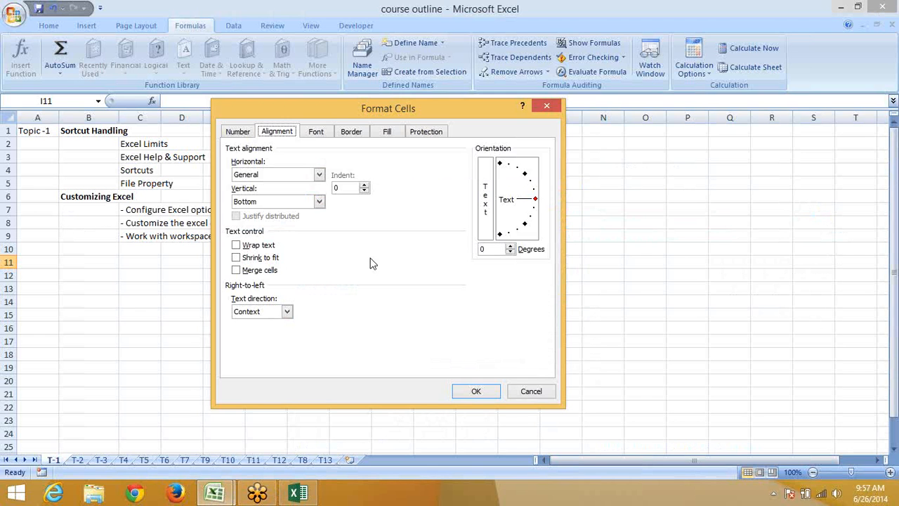
# Browse the Alignment and Font tabs of Format Cells, then close the dialog
pyautogui.press('Tab')
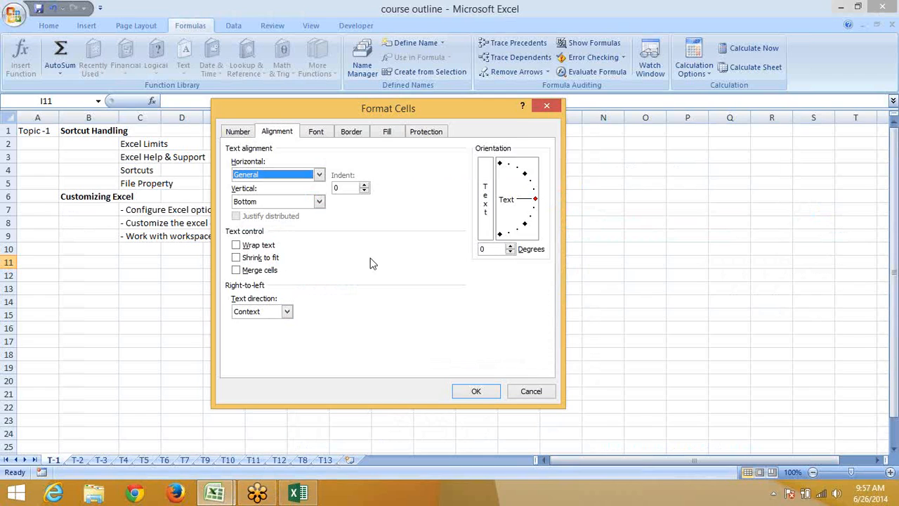
pyautogui.hotkey('ctrl', 'Tab')
pyautogui.hotkey('ctrl', 'Tab')
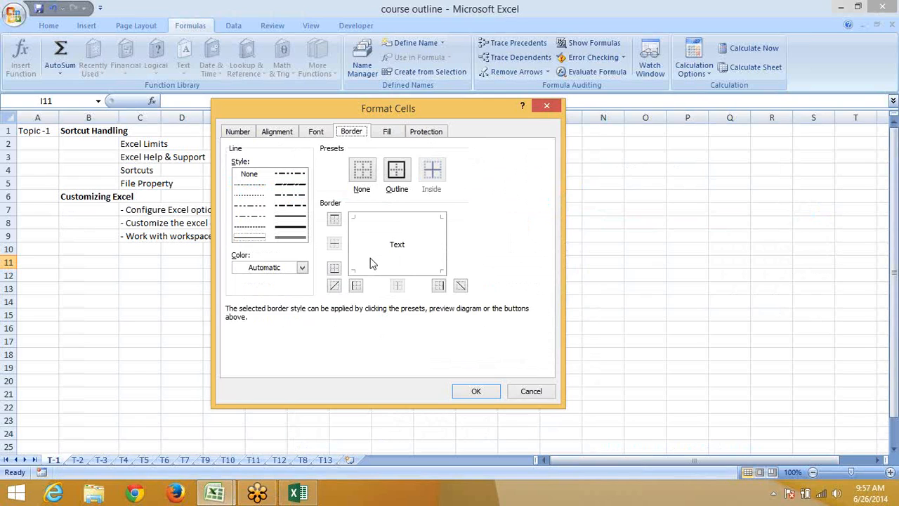
pyautogui.hotkey('ctrl', 'shift', 'Tab')
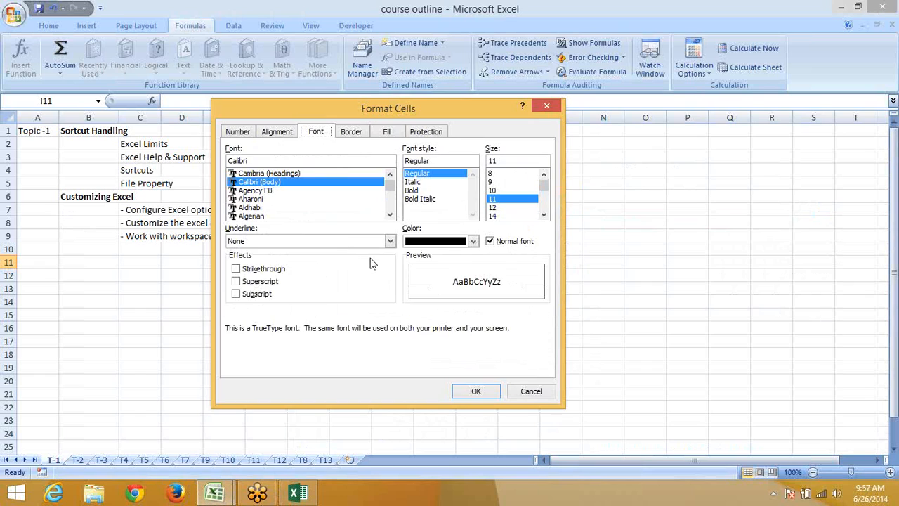
pyautogui.hotkey('ctrl', 'shift', 'Tab')
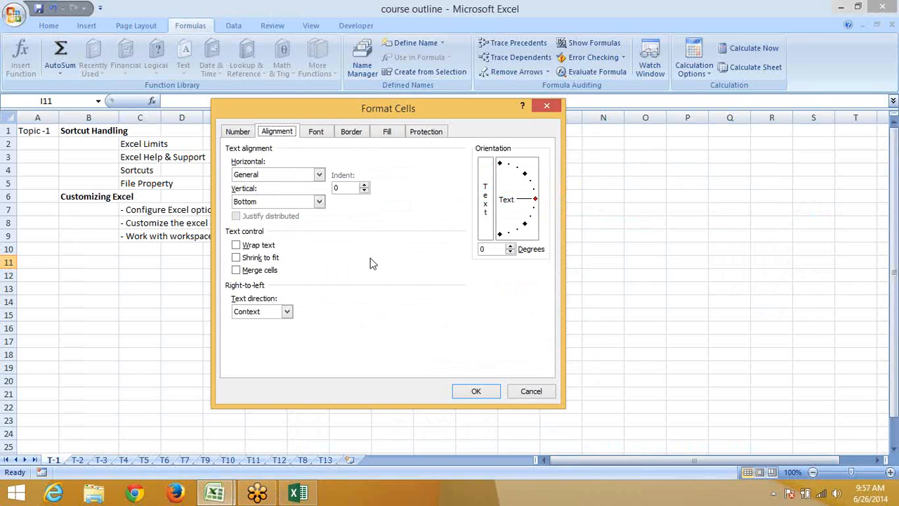
pyautogui.hotkey('ctrl', 'Tab')
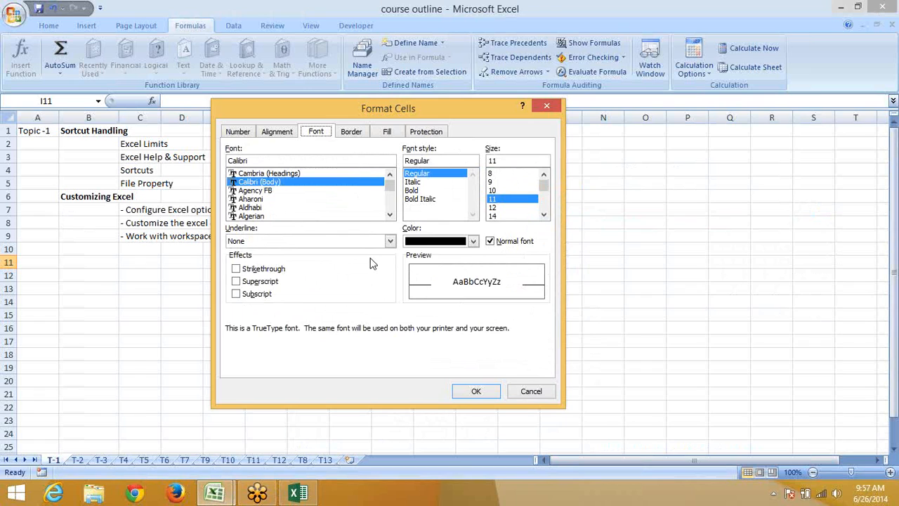
pyautogui.press('Escape')
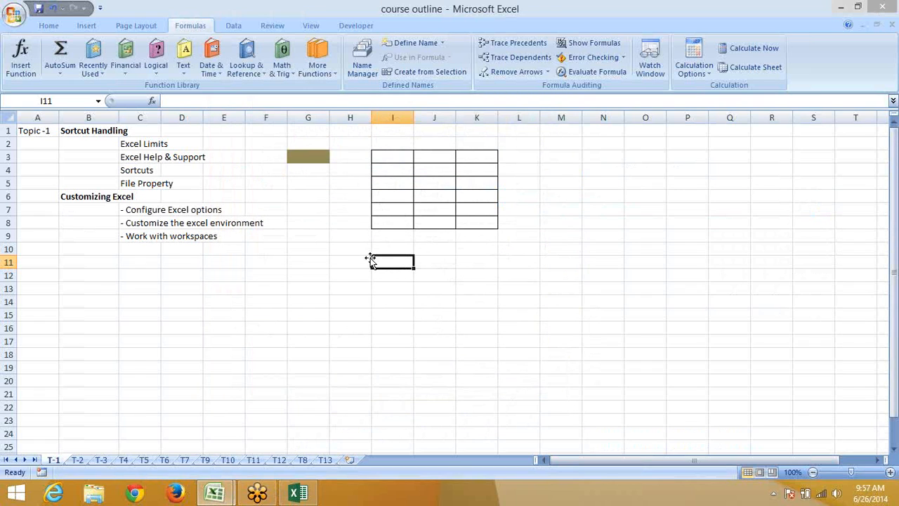
# Enter 'a' in I11 and start typing 'A' in J11
pyautogui.write('a')
pyautogui.press('Tab')
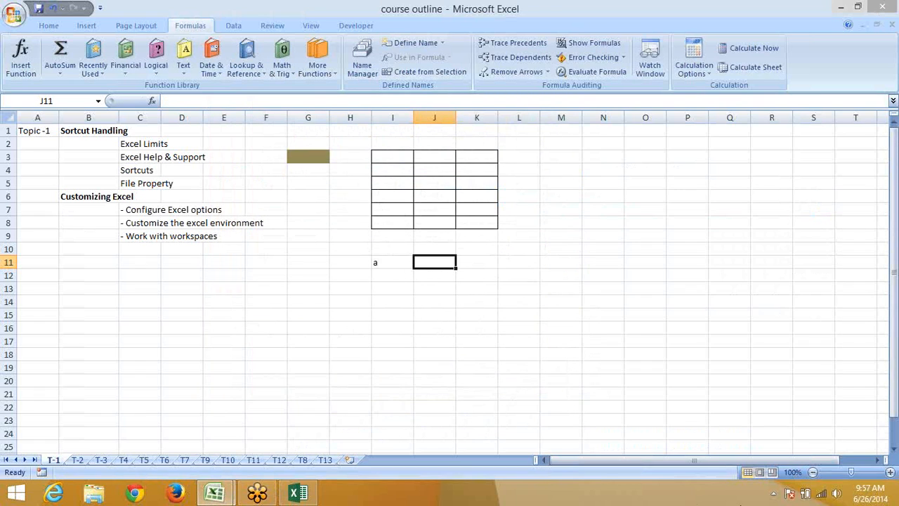
pyautogui.write('A')
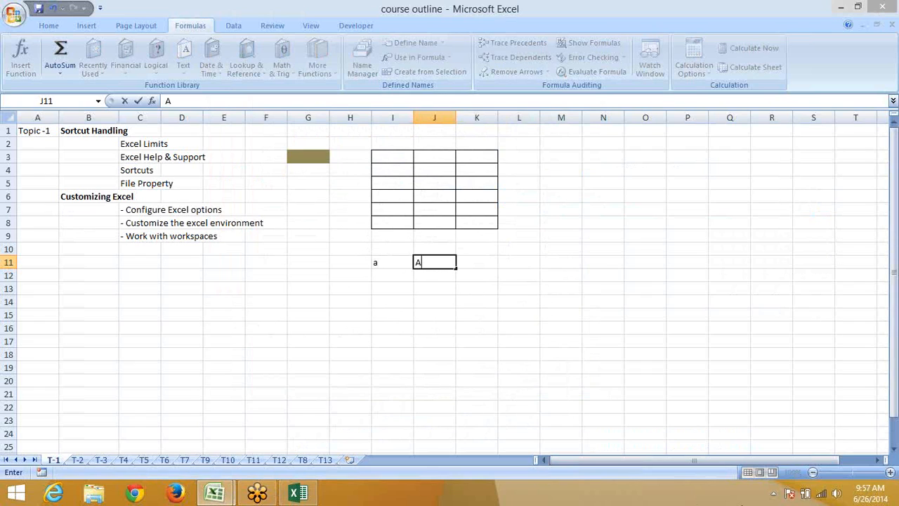
# Cancel the 'A' entry in J11 and move through the bordered table to J10
pyautogui.press('Escape')
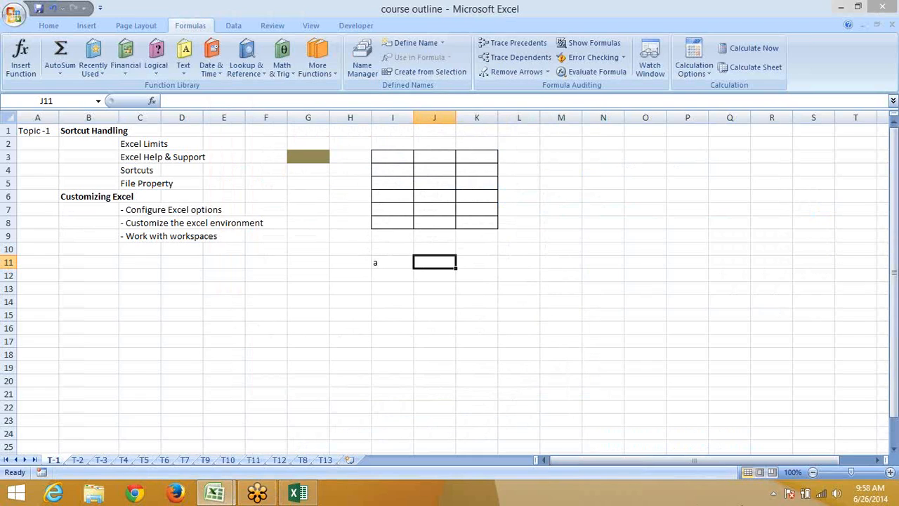
pyautogui.press('Right')
pyautogui.press('Right')
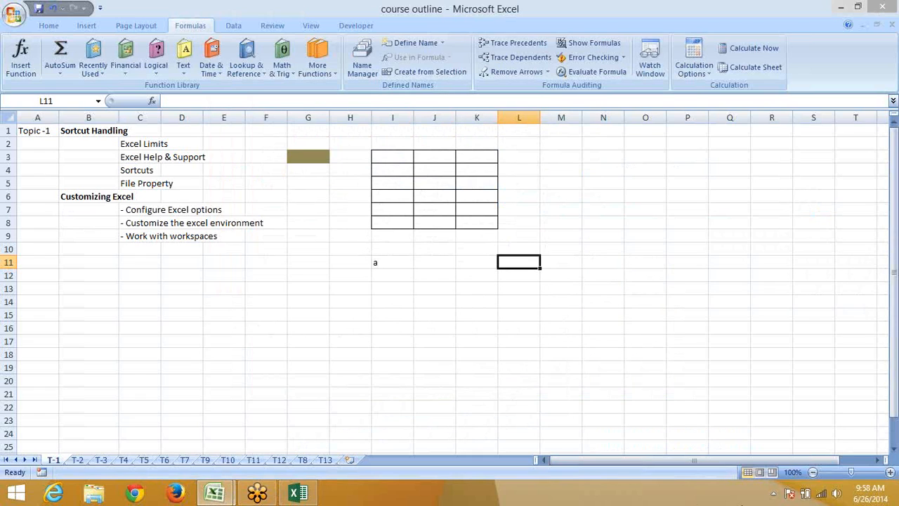
pyautogui.press('Left')
pyautogui.press('Left')
pyautogui.press('Left')
pyautogui.press('Up')
pyautogui.press('Up')
pyautogui.press('Up')
pyautogui.press('Right')
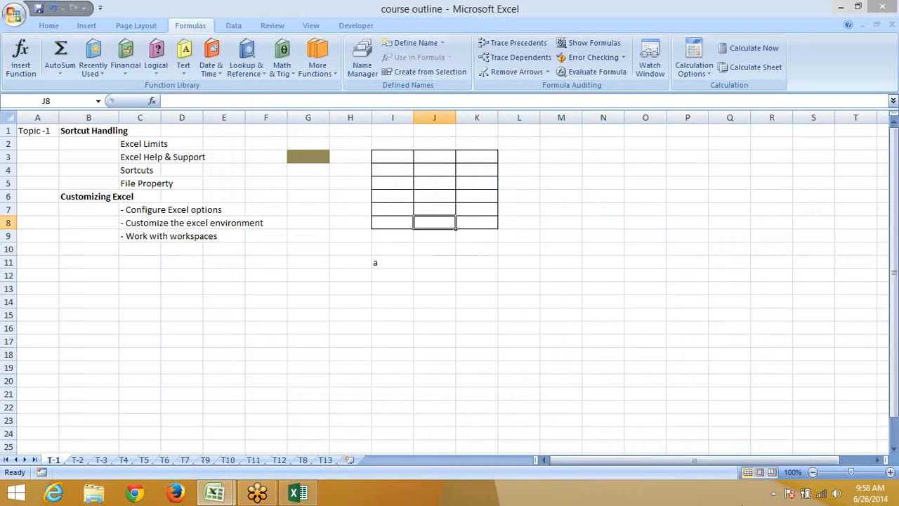
pyautogui.press('Down')
pyautogui.press('Down')
# Move among cells J10, J11, K10 and K11, ending on K11
pyautogui.press('Right')
pyautogui.press('Down')
pyautogui.press('Up')
pyautogui.press('Down')
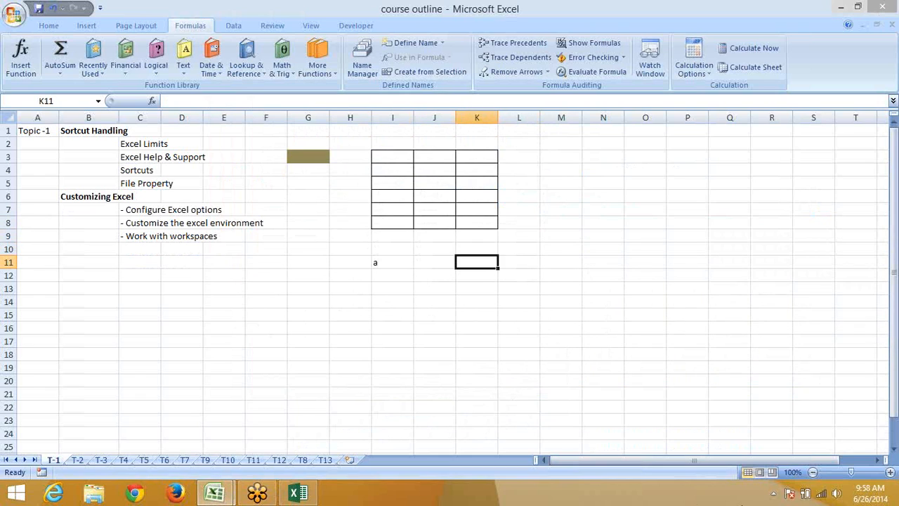
pyautogui.press('Left')
pyautogui.press('Up')
pyautogui.press('Down')
pyautogui.press('Right')
pyautogui.press('Right')
pyautogui.press('Right')
pyautogui.press('Right')
pyautogui.press('Left')
pyautogui.press('Left')
pyautogui.press('Left')
pyautogui.press('Down')
pyautogui.press('Down')
pyautogui.press('Down')
pyautogui.press('Down')
pyautogui.press('Down')
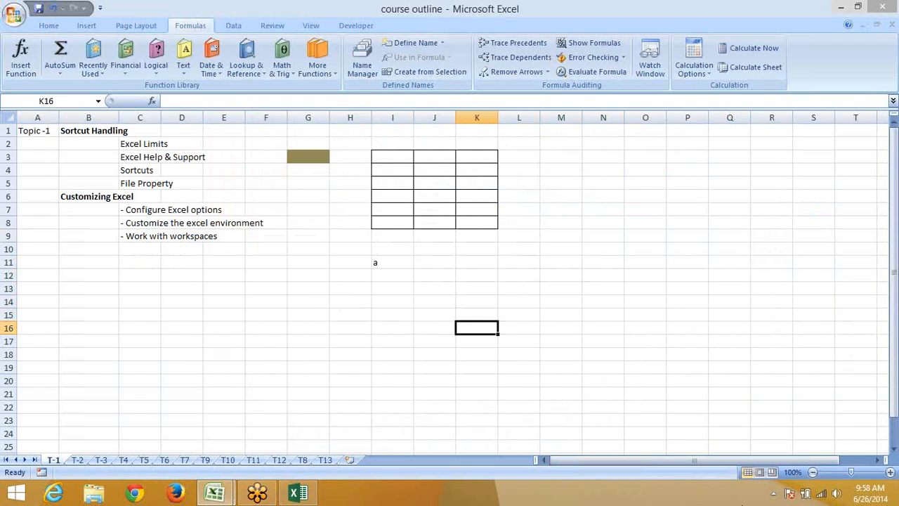
pyautogui.press('Right')
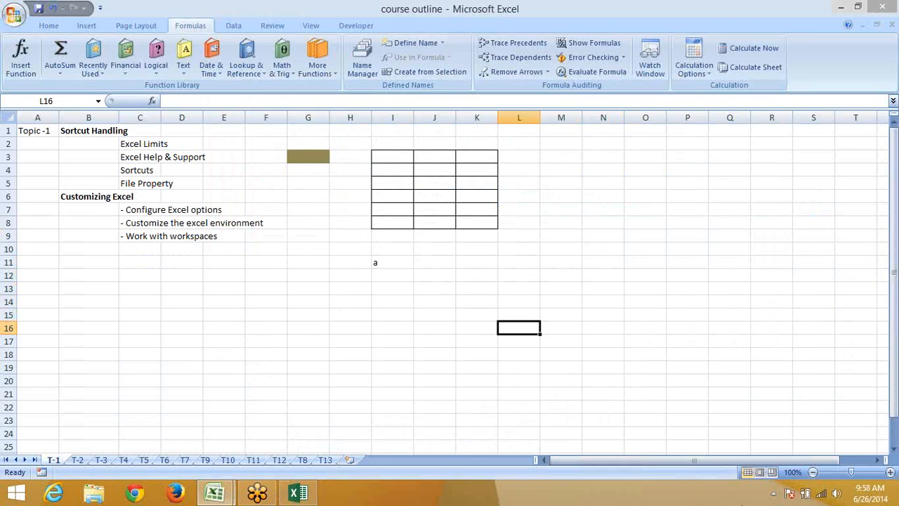
pyautogui.press('Right')
pyautogui.press('Right')
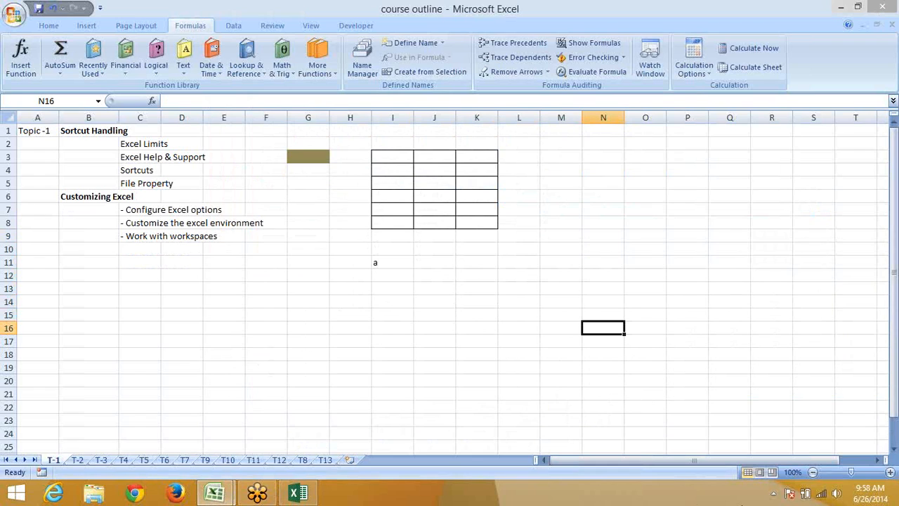
pyautogui.press('Left')
pyautogui.press('Left')
pyautogui.press('Left')
pyautogui.press('Left')
pyautogui.press('Left')
pyautogui.press('Left')
pyautogui.press('Left')
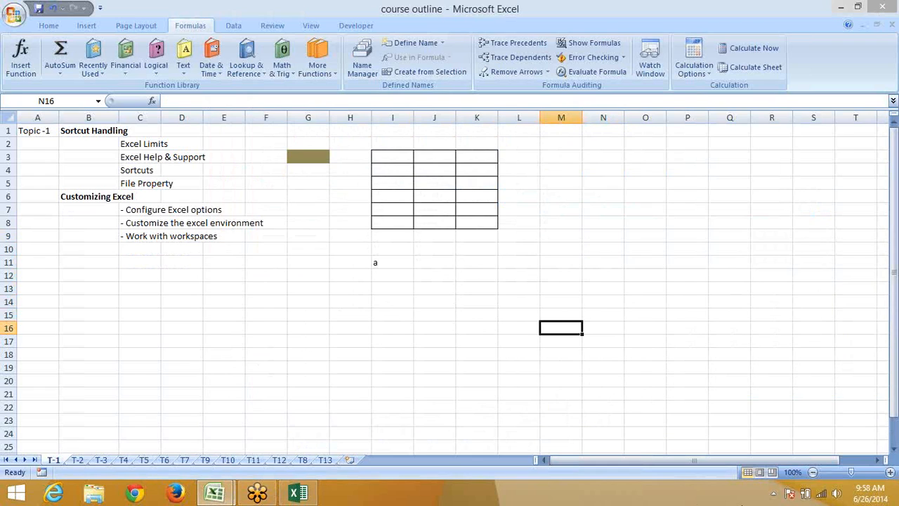
pyautogui.press('Left')
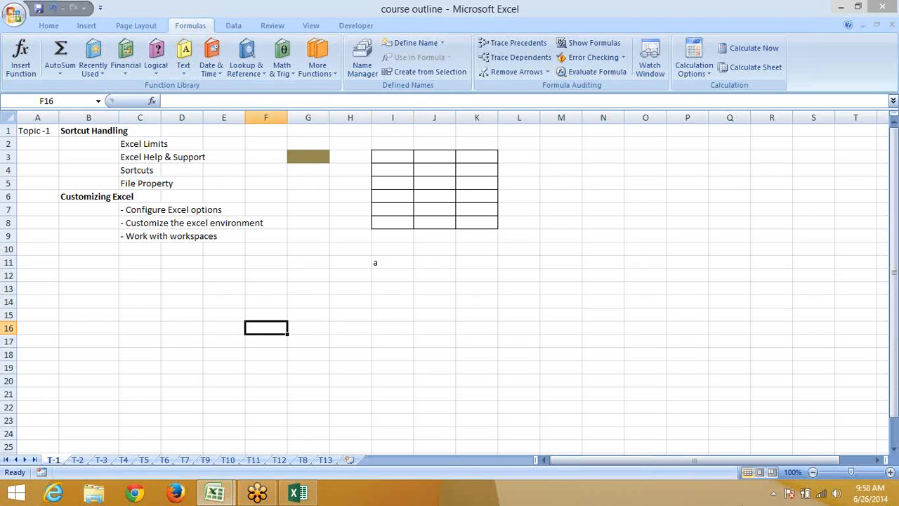
pyautogui.press('Right')
pyautogui.press('Right')
pyautogui.press('Left')
pyautogui.press('Left')
pyautogui.press('Right')
pyautogui.press('Right')
pyautogui.press('Right')
pyautogui.press('Left')
pyautogui.press('Left')
pyautogui.press('Left')
pyautogui.press('Right')
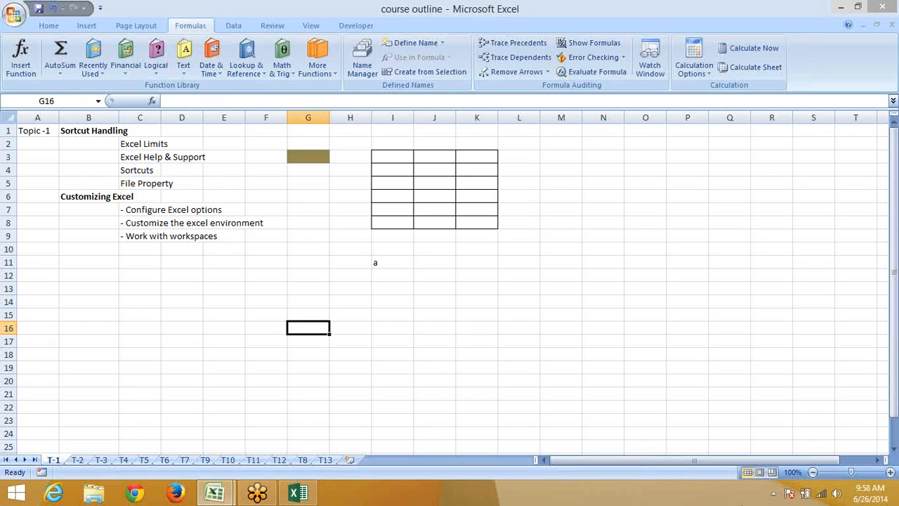
pyautogui.press('Right')
pyautogui.press('Right')
pyautogui.press('Right')
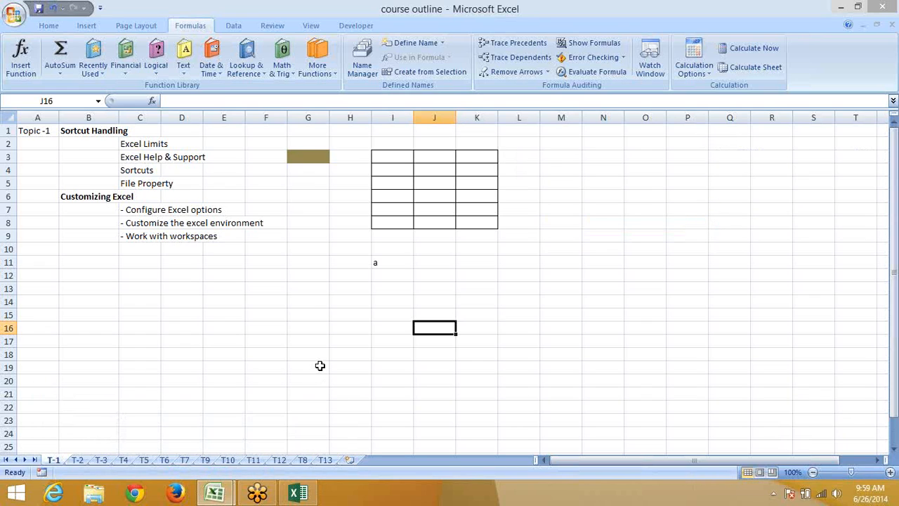
pyautogui.press('Right')
pyautogui.press('Right')
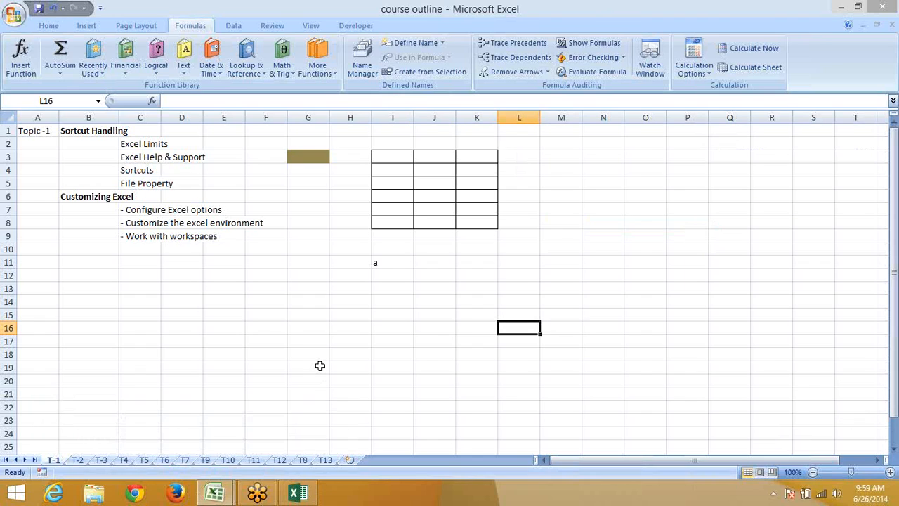
pyautogui.press('Left')
pyautogui.press('Left')
pyautogui.press('Left')
pyautogui.press('Left')
pyautogui.press('Left')
pyautogui.press('Left')
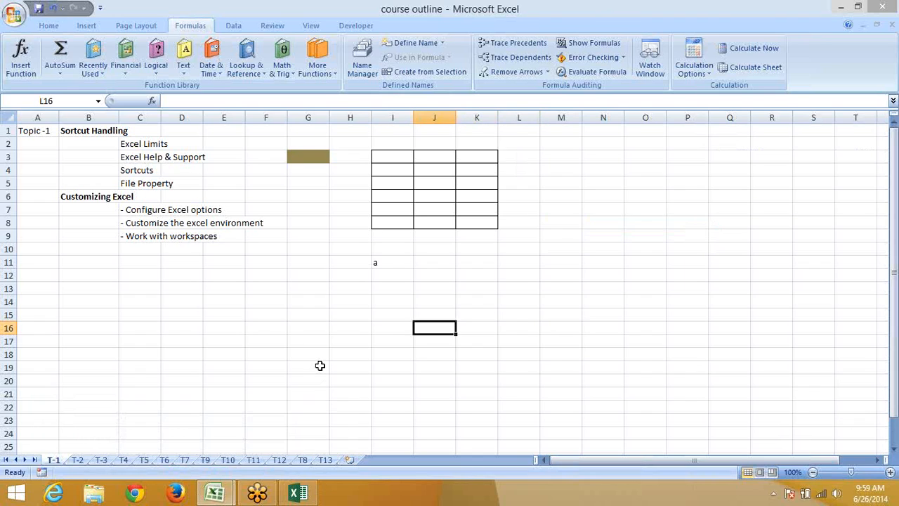
pyautogui.press('Right')
pyautogui.press('Right')
pyautogui.press('Right')
pyautogui.press('Right')
pyautogui.press('Right')
pyautogui.press('Down')
pyautogui.press('Down')
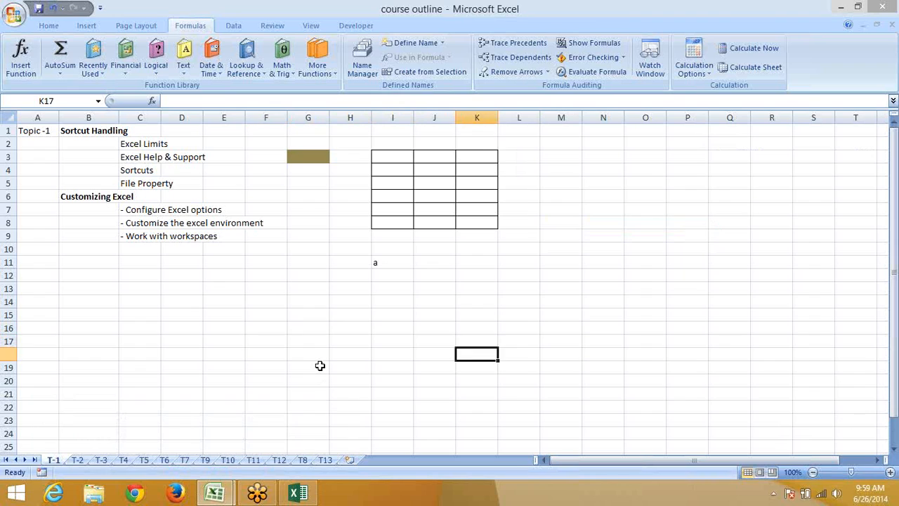
pyautogui.press('Down')
pyautogui.press('Down')
pyautogui.press('Up')
pyautogui.press('Up')
pyautogui.press('Up')
pyautogui.press('Up')
pyautogui.press('Up')
pyautogui.press('Up')
pyautogui.press('Up')
pyautogui.press('Up')
pyautogui.press('Up')
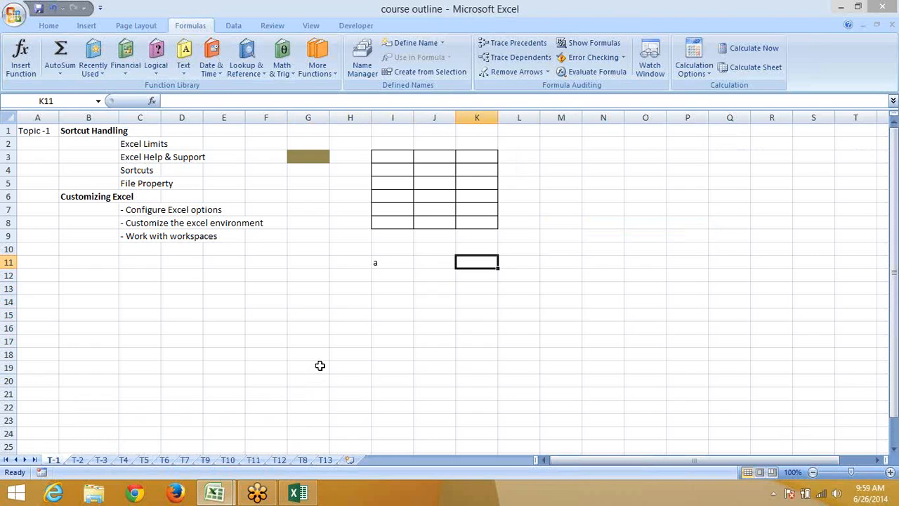
# Delete the stray 'a' from cell I11
pyautogui.press('Down')
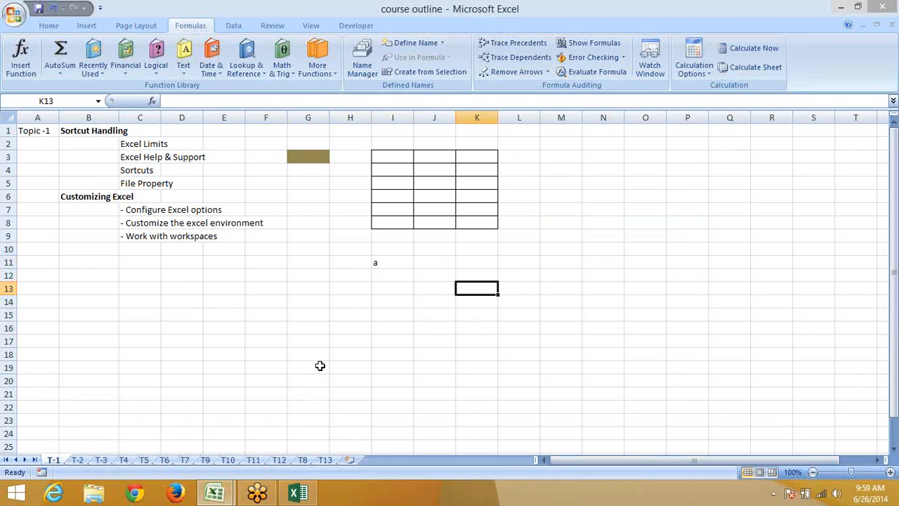
pyautogui.press('Up')
pyautogui.press('Left')
pyautogui.press('Left')
pyautogui.press('Delete')
# Move around the sheet through E6, H3 and G6, ending on cell G14
pyautogui.press('Left')
pyautogui.press('Left')
pyautogui.press('Left')
pyautogui.press('Left')
pyautogui.press('Left')
pyautogui.press('Left')
pyautogui.press('Left')
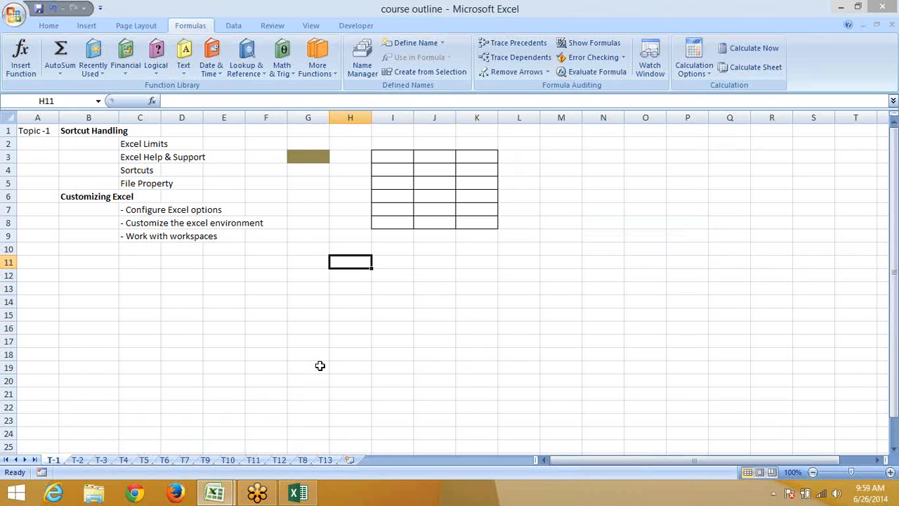
pyautogui.press('Right')
pyautogui.press('Right')
pyautogui.press('Right')
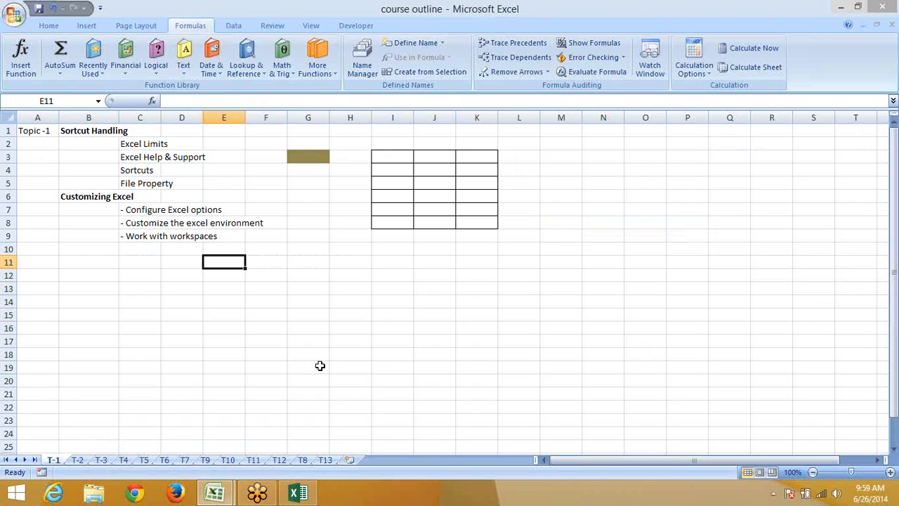
pyautogui.press('Up')
pyautogui.press('Up')
pyautogui.press('Up')
pyautogui.press('Up')
pyautogui.press('Up')
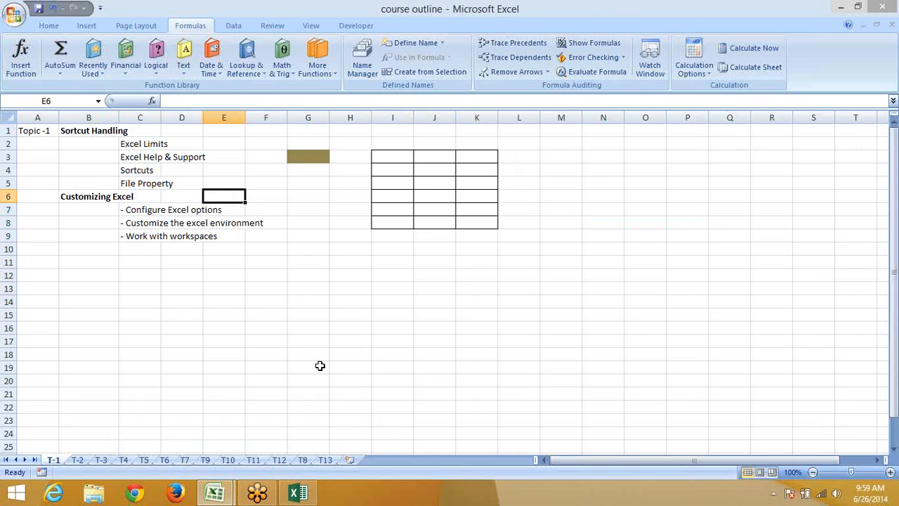
pyautogui.press('Right')
pyautogui.press('Right')
pyautogui.press('Right')
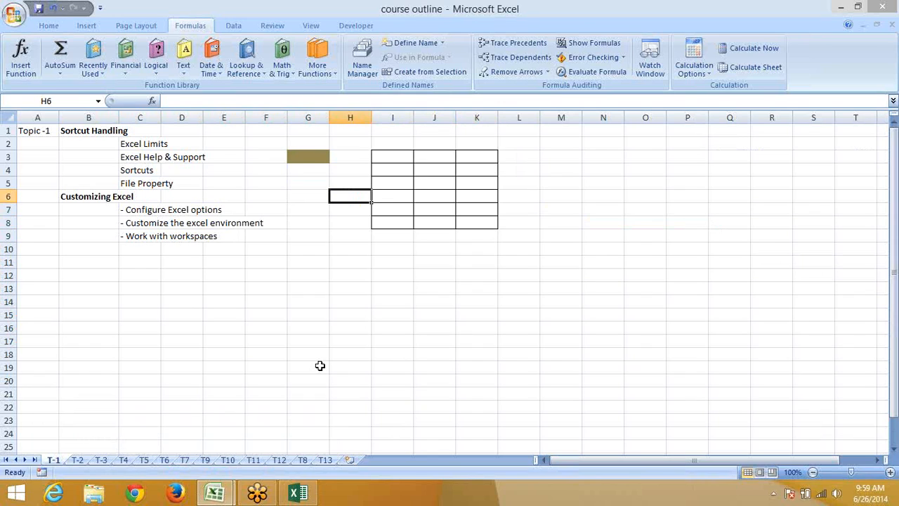
pyautogui.press('Up')
pyautogui.press('Up')
pyautogui.press('Up')
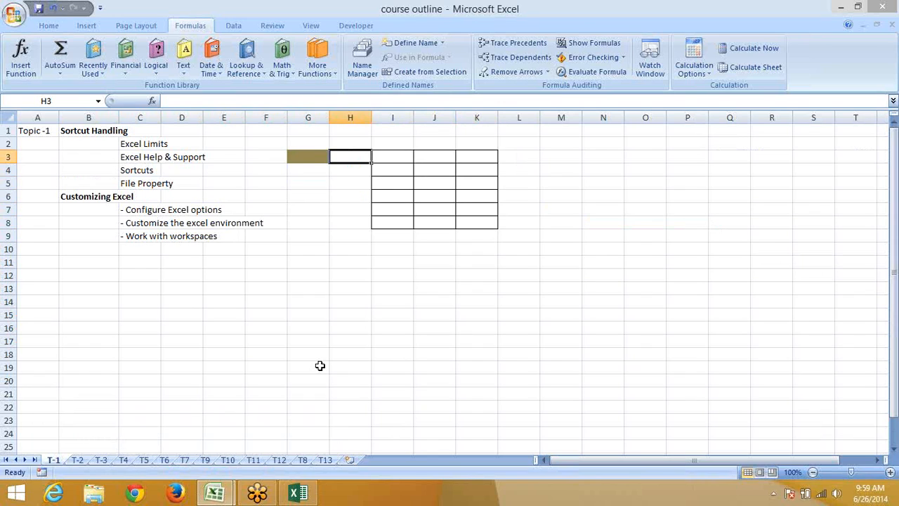
pyautogui.press('Down')
pyautogui.press('Down')
pyautogui.press('Down')
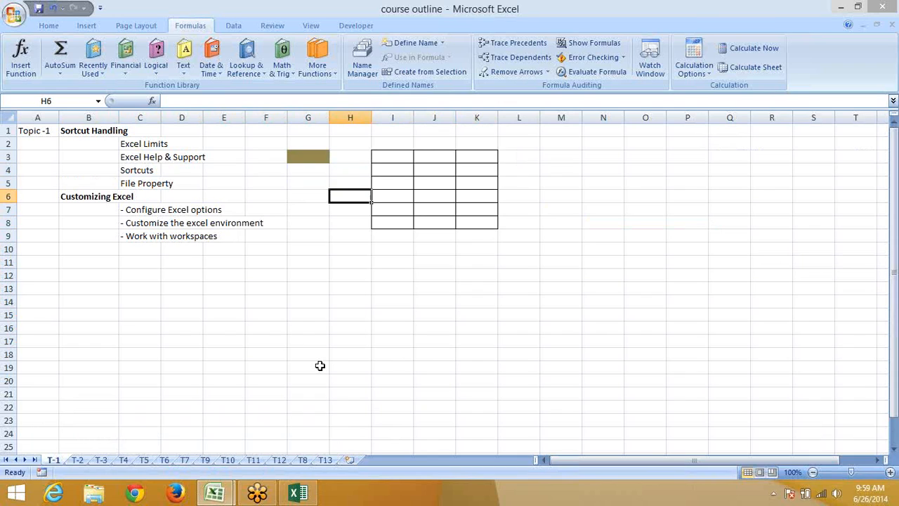
pyautogui.press('Left')
pyautogui.press('Down')
pyautogui.press('Down')
pyautogui.press('Down')
pyautogui.press('Down')
pyautogui.press('Down')
pyautogui.press('Down')
pyautogui.press('Down')
pyautogui.press('Down')
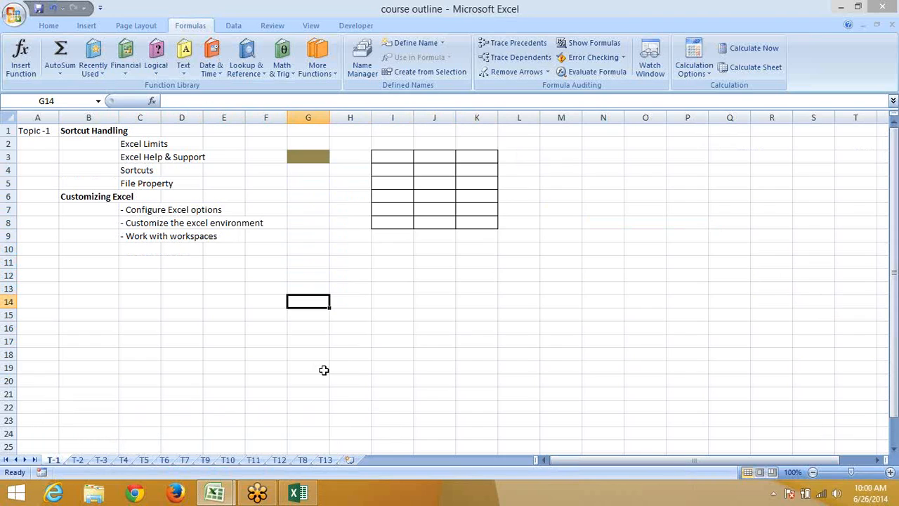
pyautogui.write('@')
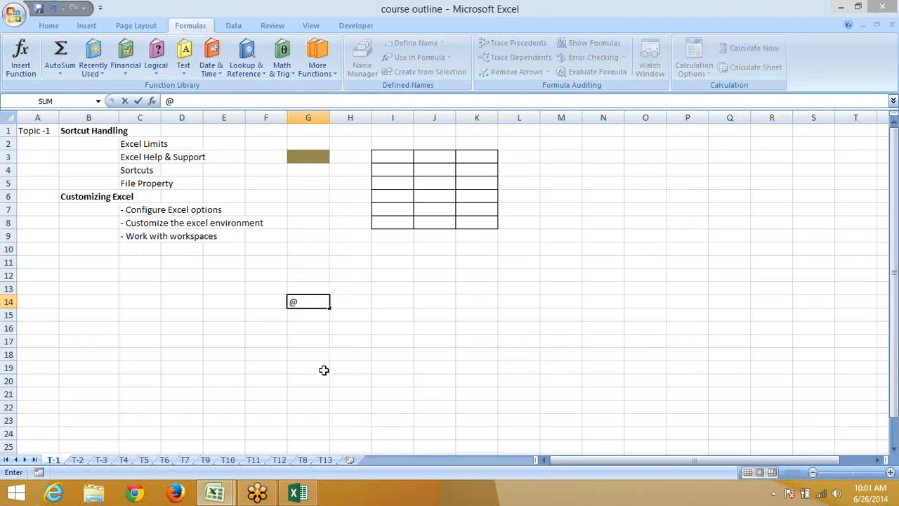
pyautogui.press('Escape')
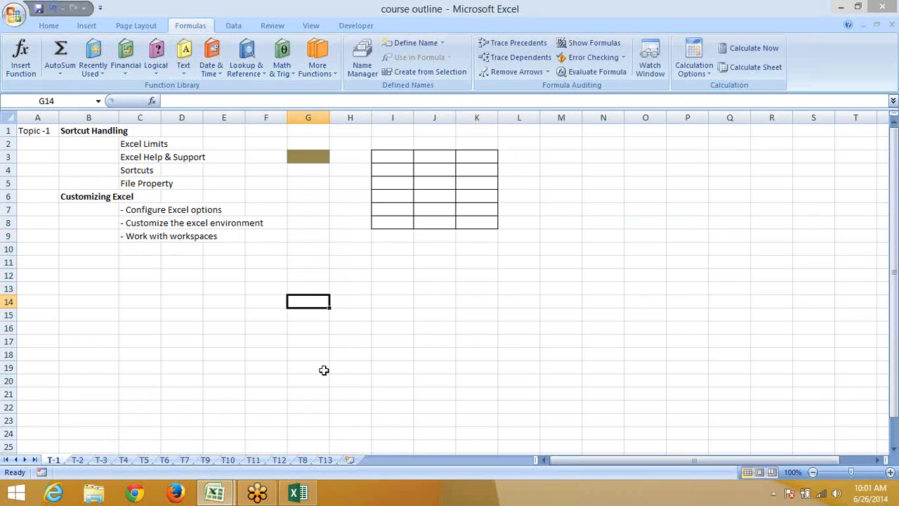
# Search the Start screen for 'on s' and launch the On-Screen Keyboard
pyautogui.press('super')
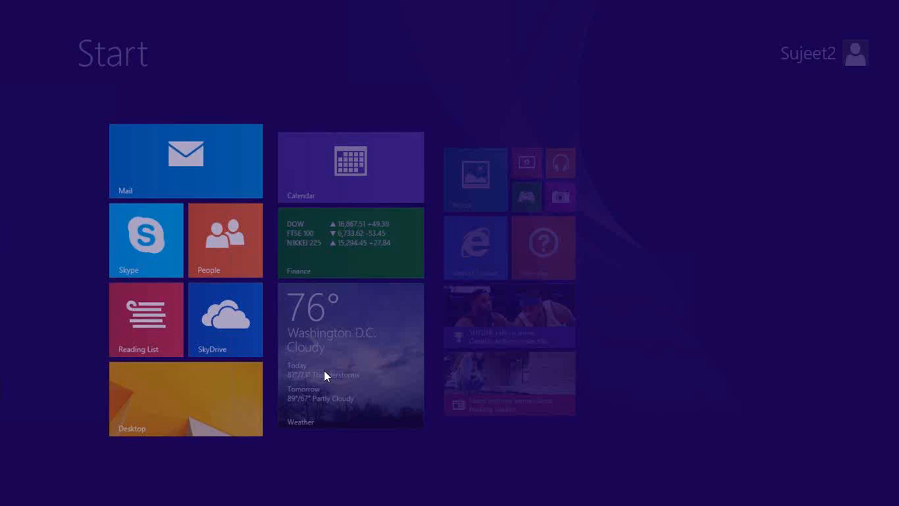
pyautogui.write('on')
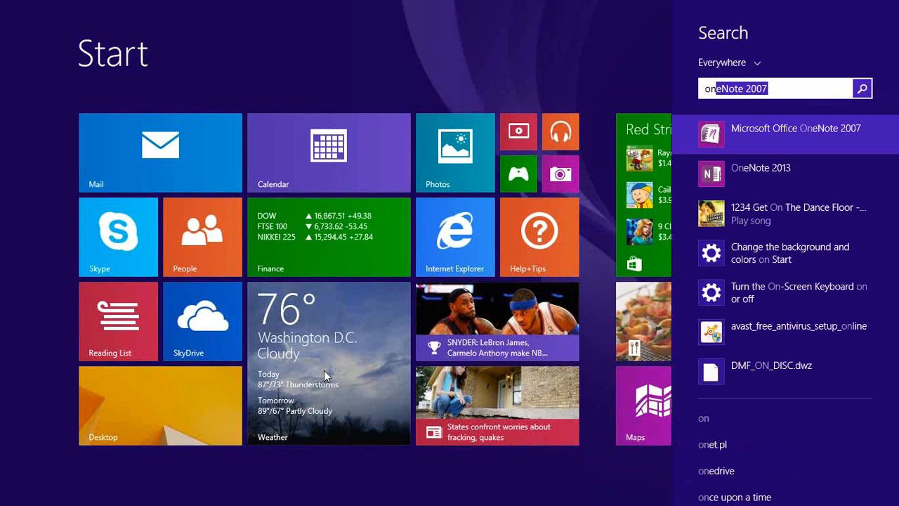
pyautogui.write(' s')
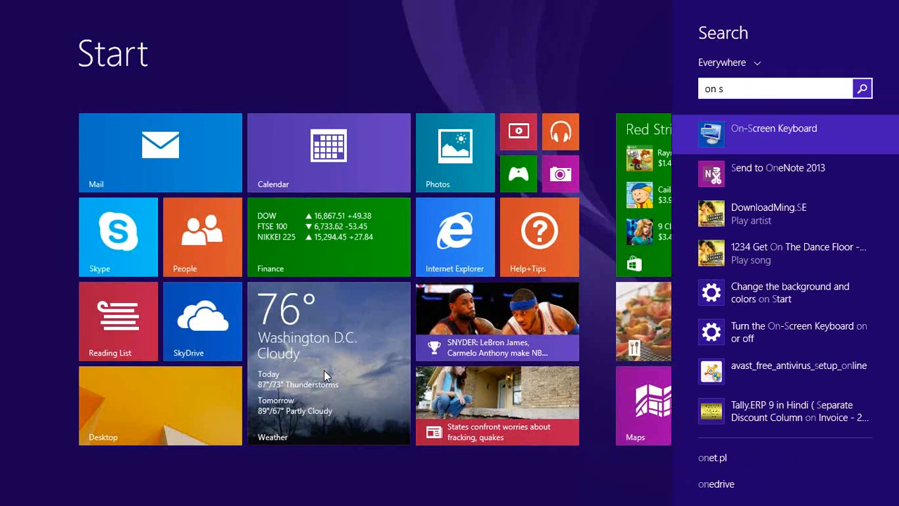
pyautogui.click(748, 130)
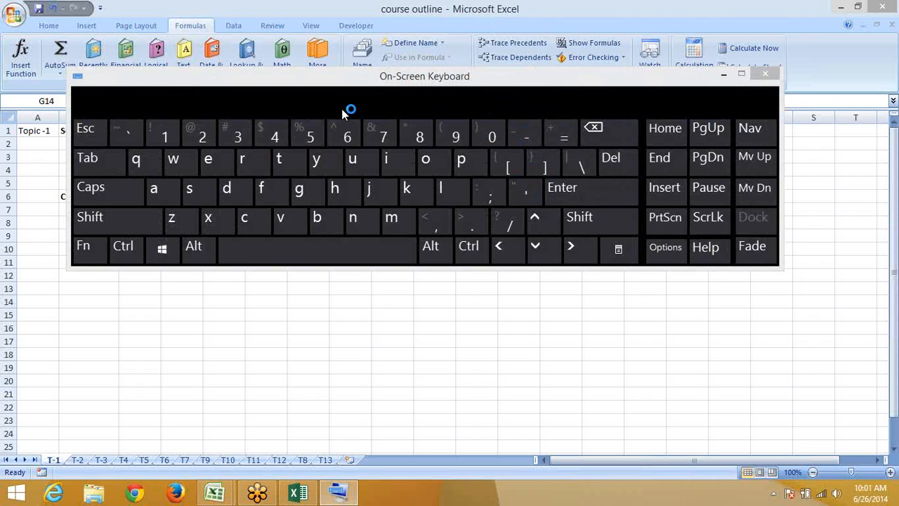
# Select cell D15, then return from the Start screen to the desktop with the keyboard open
pyautogui.click(150, 327)
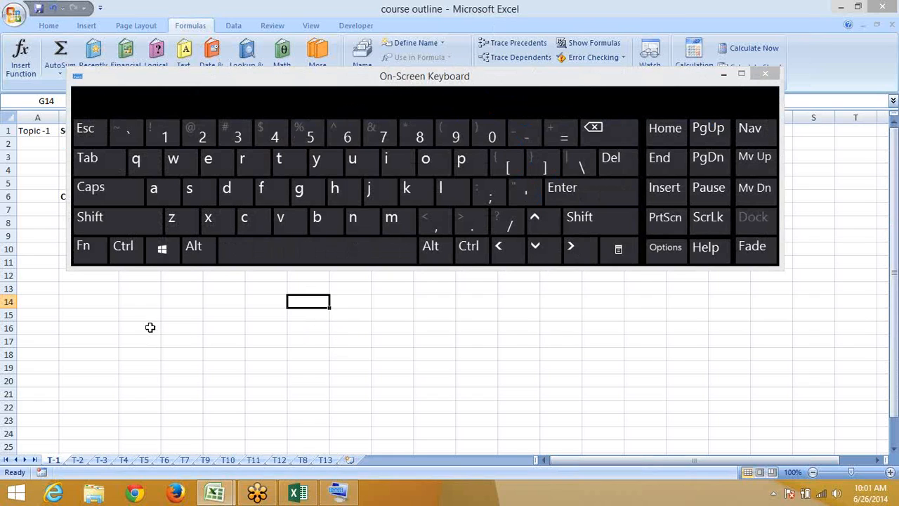
pyautogui.click(172, 313)
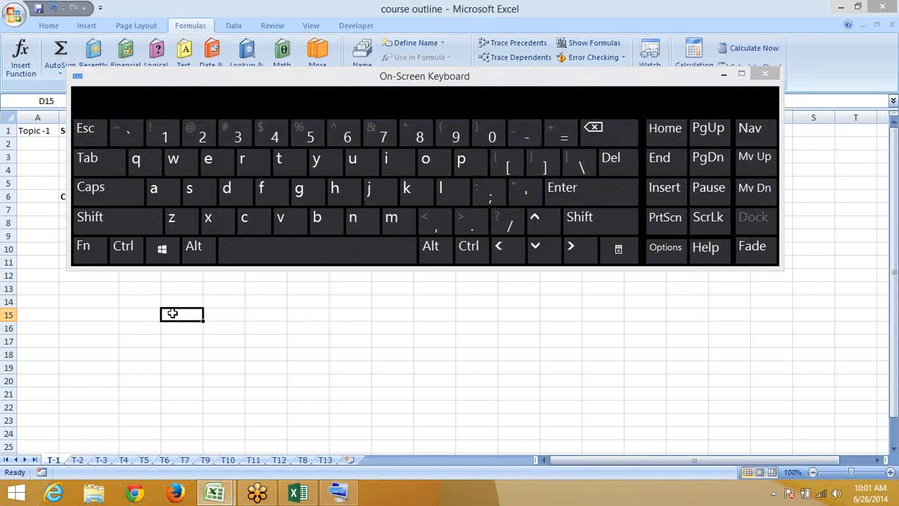
pyautogui.press('super')
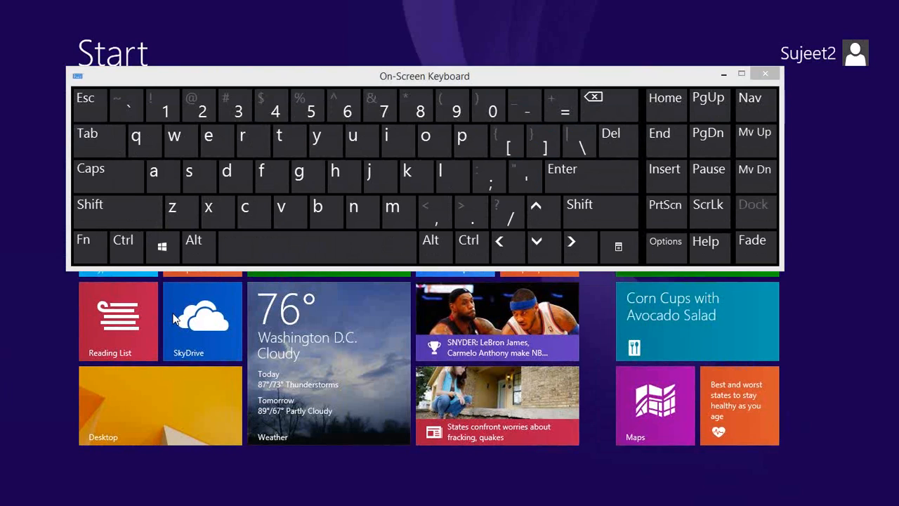
pyautogui.hotkey('alt', 'Tab')
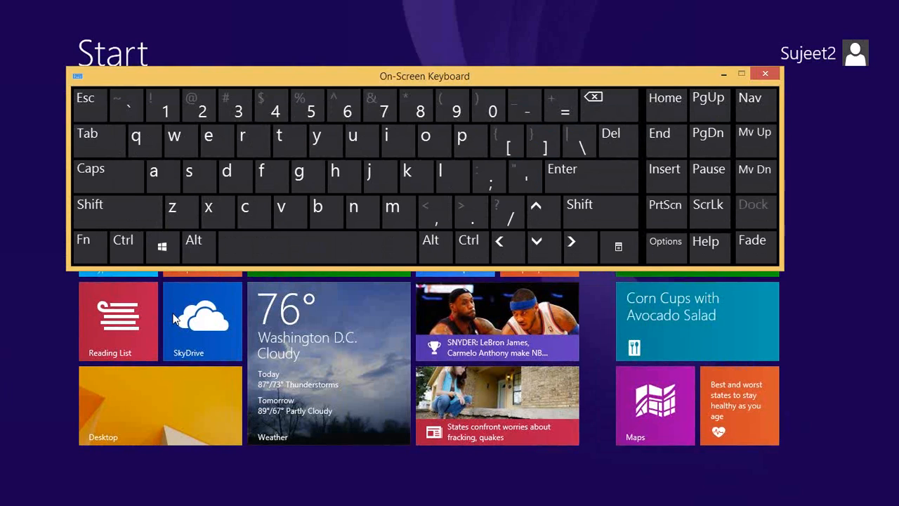
pyautogui.click(171, 401)
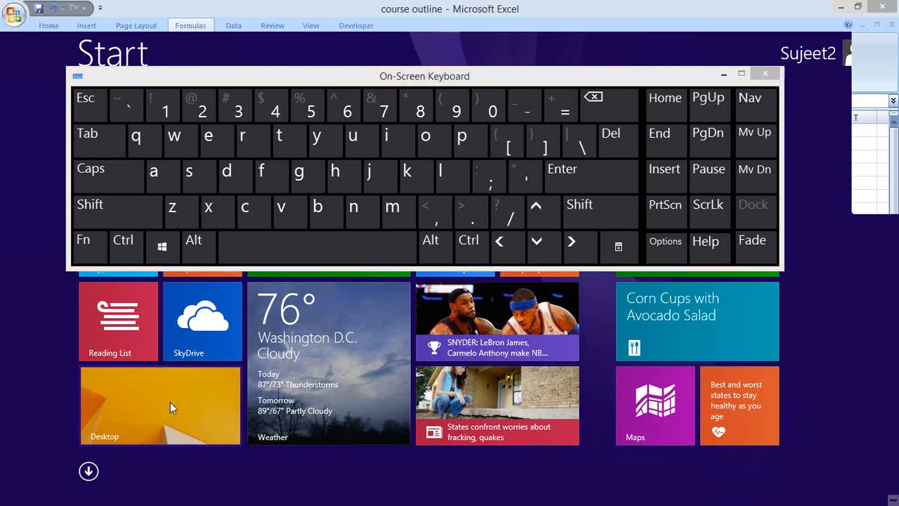
# Drag the On-Screen Keyboard downward in two moves to uncover the sheet's top rows
pyautogui.moveTo(347, 80); pyautogui.dragTo(342, 120)
pyautogui.moveTo(340, 159); pyautogui.dragTo(353, 247)
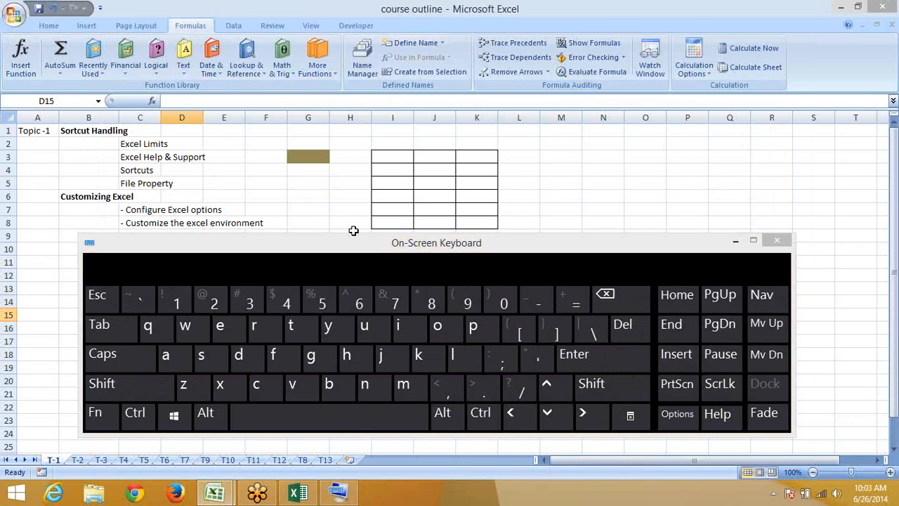
# Close the On-Screen Keyboard, select G7, show the Home tab, then go to the Start screen
pyautogui.click(777, 241)
pyautogui.click(712, 184)
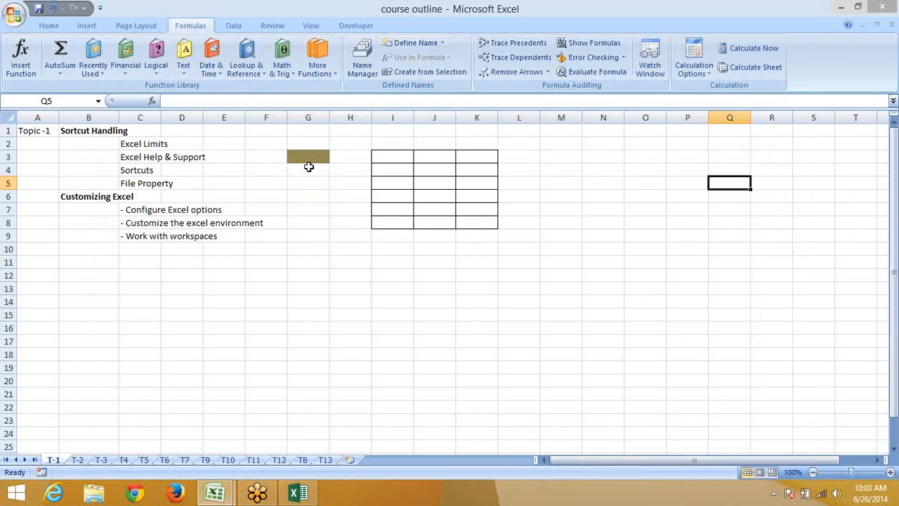
pyautogui.click(321, 214)
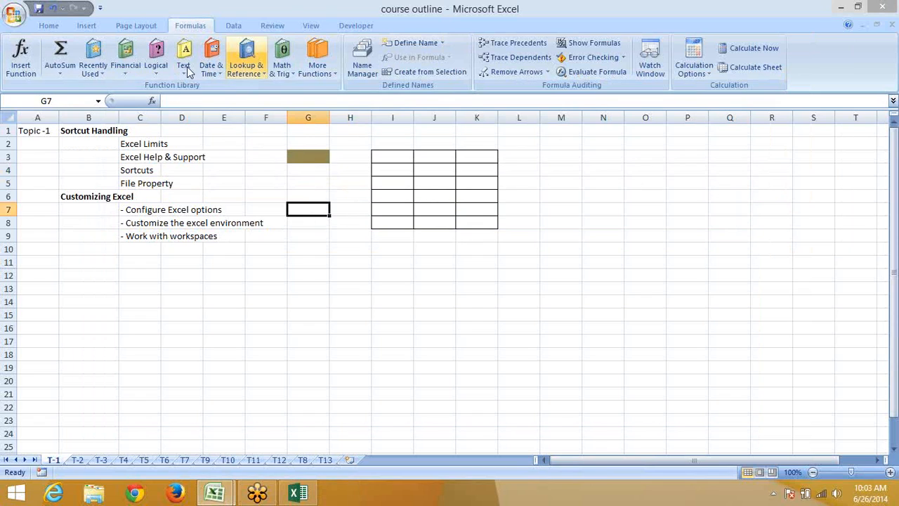
pyautogui.click(52, 26)
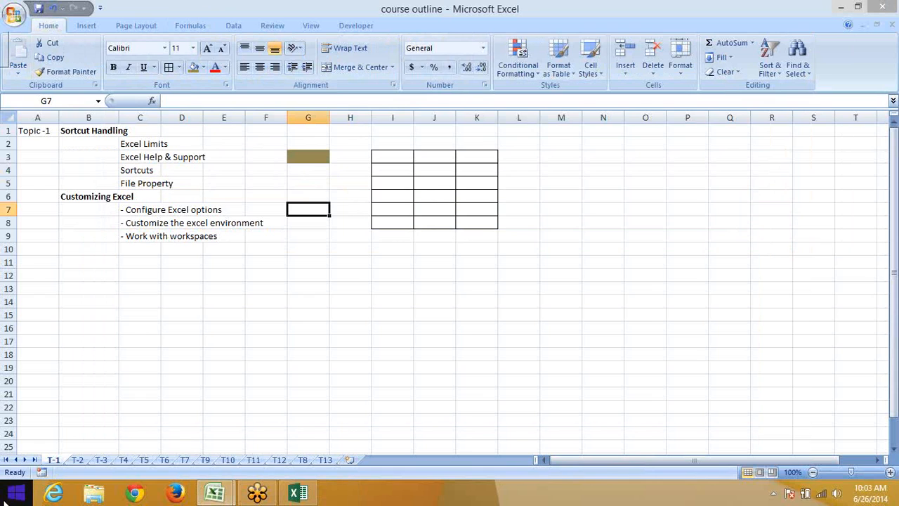
pyautogui.click(11, 494)
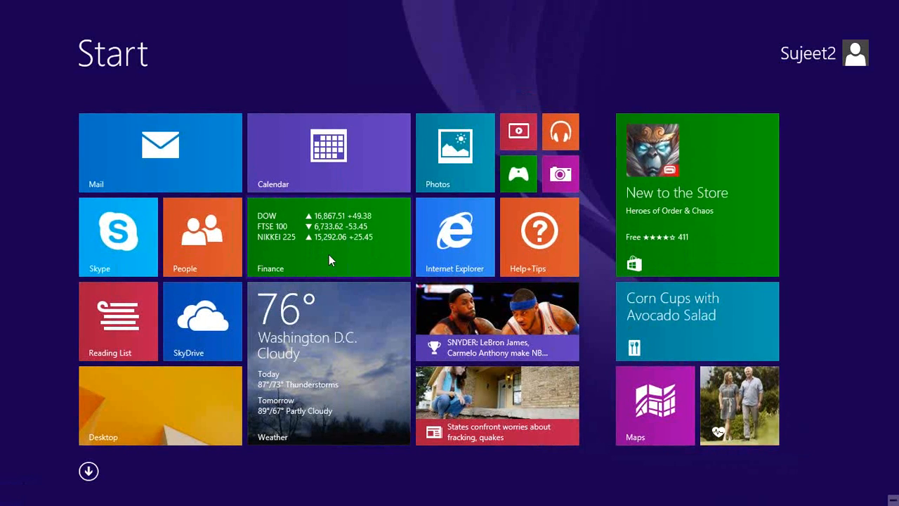
# Browse the Apps-by-name list, return to the Start tiles, and open the Desktop tile
pyautogui.click(88, 471)
pyautogui.scroll(-10, 507, 306)
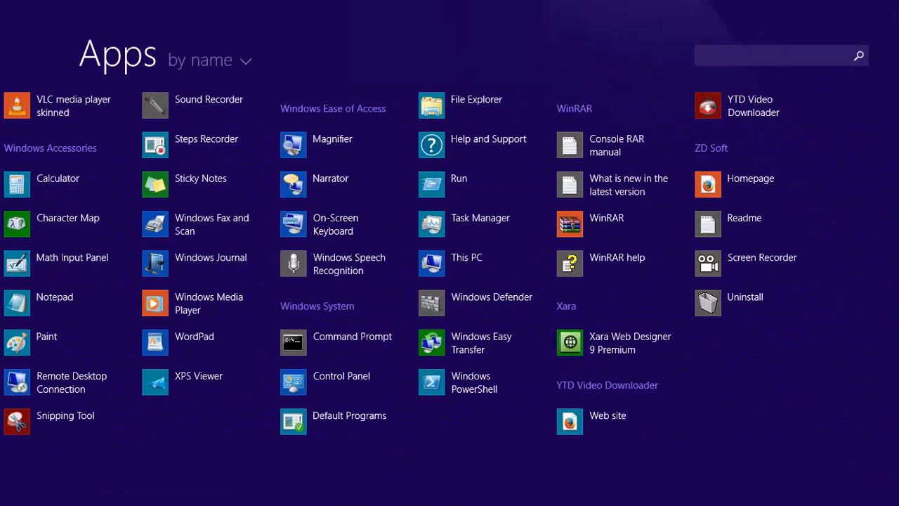
pyautogui.scroll(5, 3, 285)
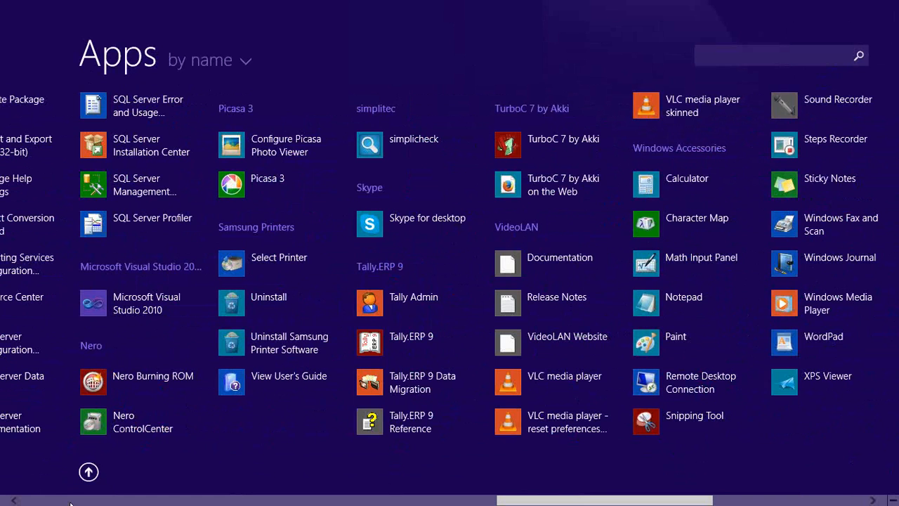
pyautogui.click(89, 472)
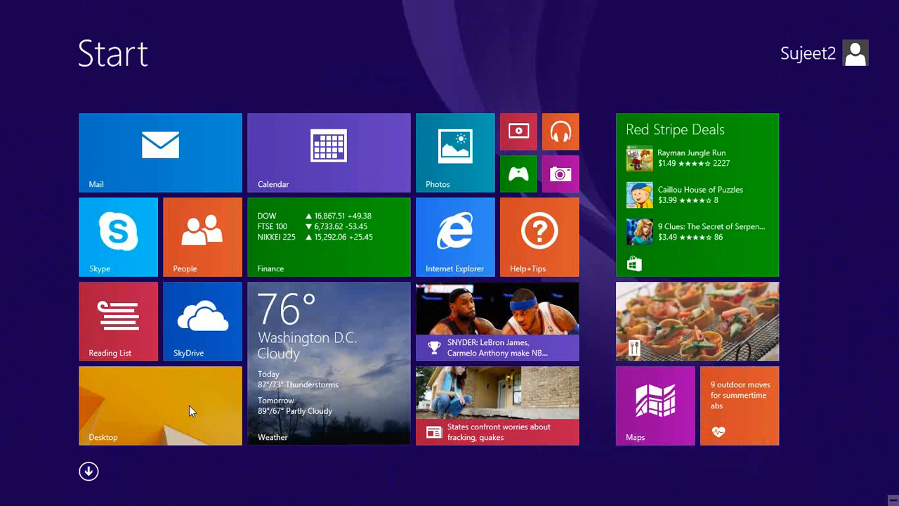
pyautogui.click(213, 406)
# Select cells M11 and F13, view the Developer tab, then return to the Home tab
pyautogui.click(547, 264)
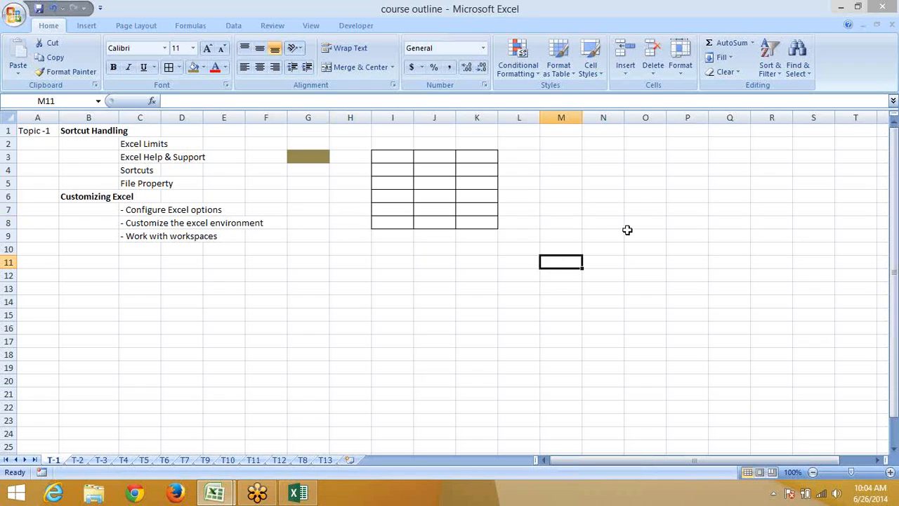
pyautogui.click(282, 286)
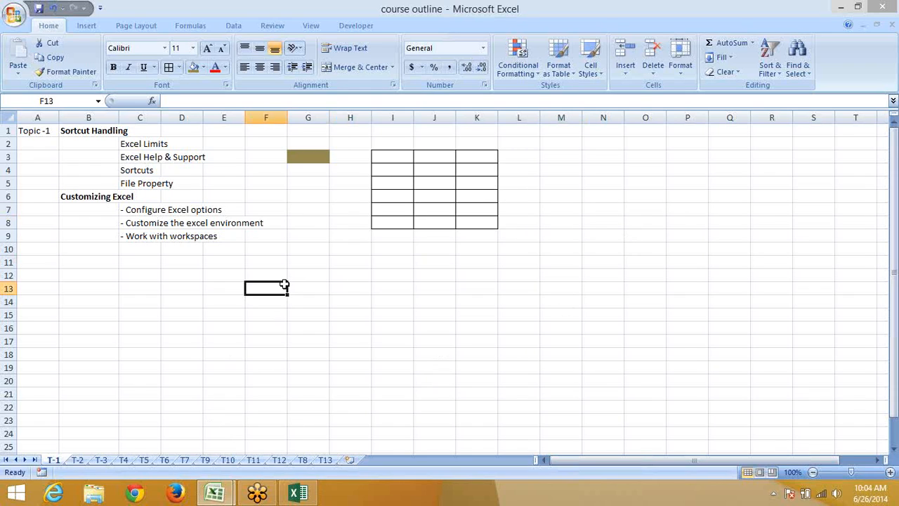
pyautogui.click(349, 27)
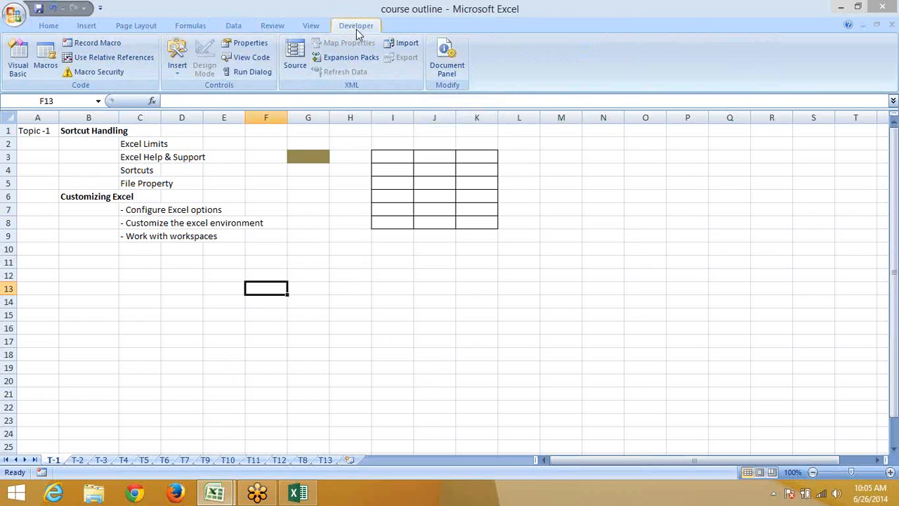
pyautogui.click(379, 301)
pyautogui.click(51, 25)
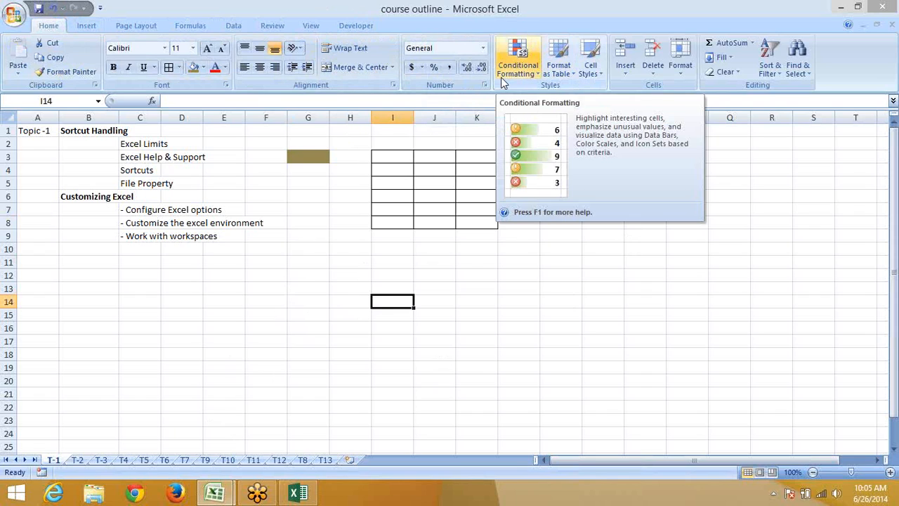
# Select G2:G4 around G3 and clear its olive fill colour
pyautogui.click(351, 274)
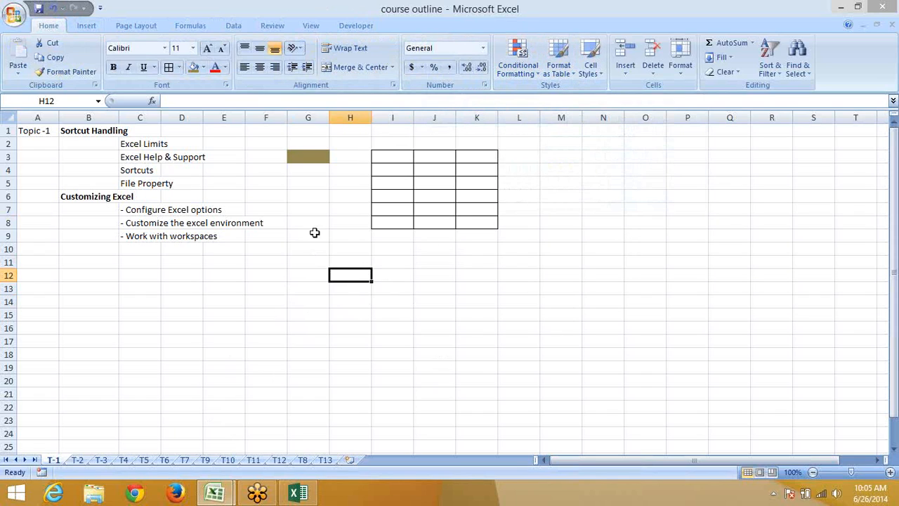
pyautogui.click(322, 209)
pyautogui.moveTo(335, 138); pyautogui.dragTo(314, 168)
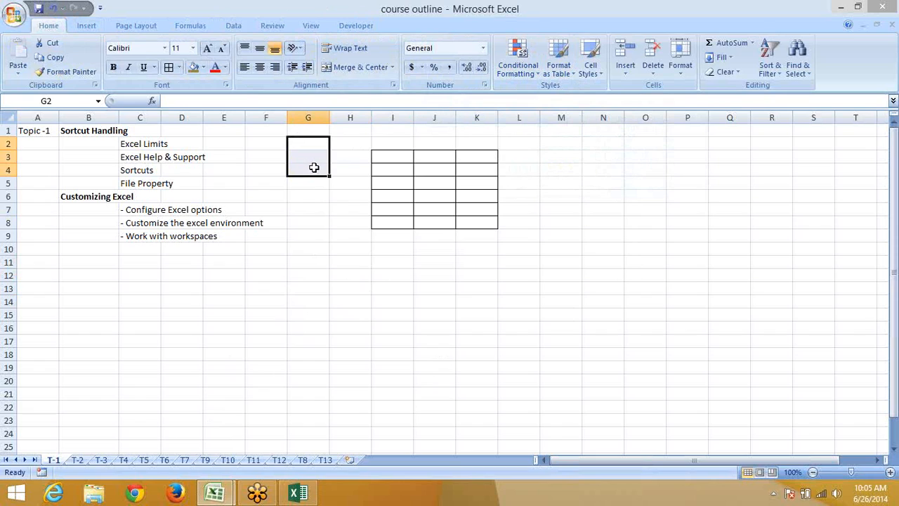
pyautogui.click(425, 225)
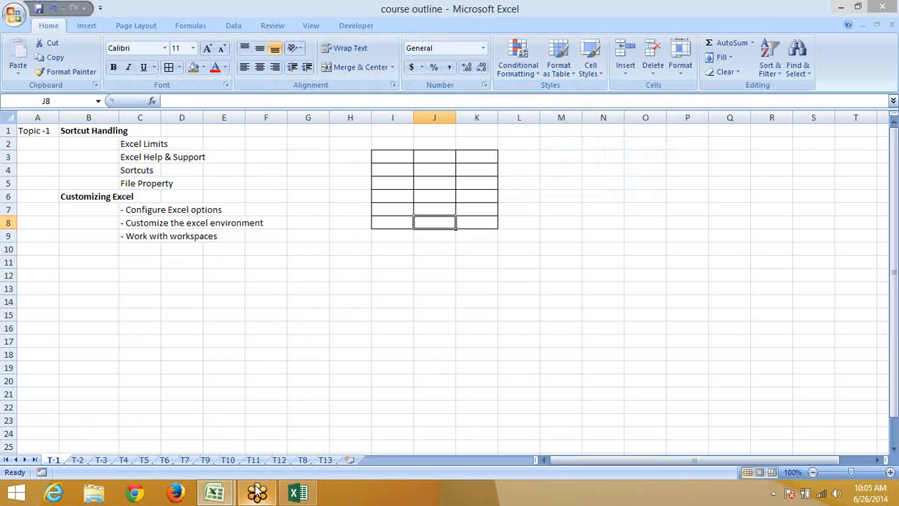
# Create blank workbook Book5, cancel the Save As dialog, and show the Office menu's recent documents
pyautogui.hotkey('ctrl', 'n')
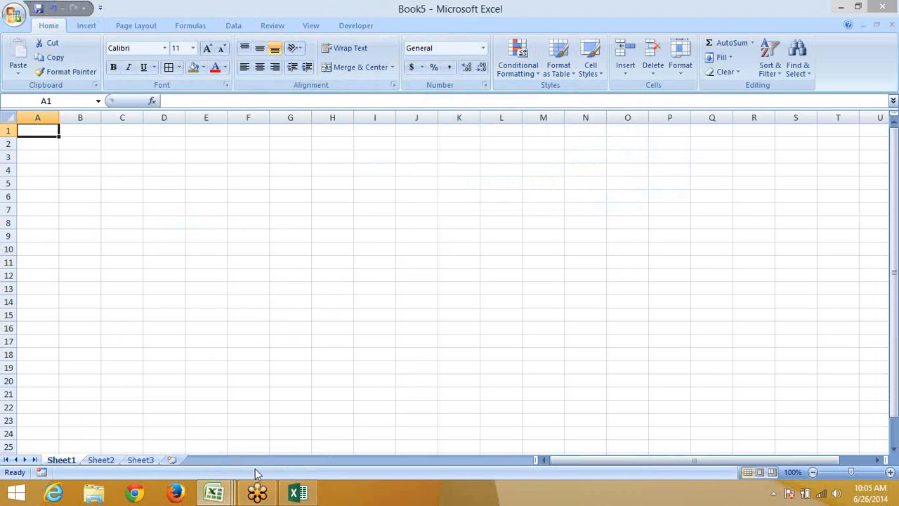
pyautogui.hotkey('ctrl', 's')
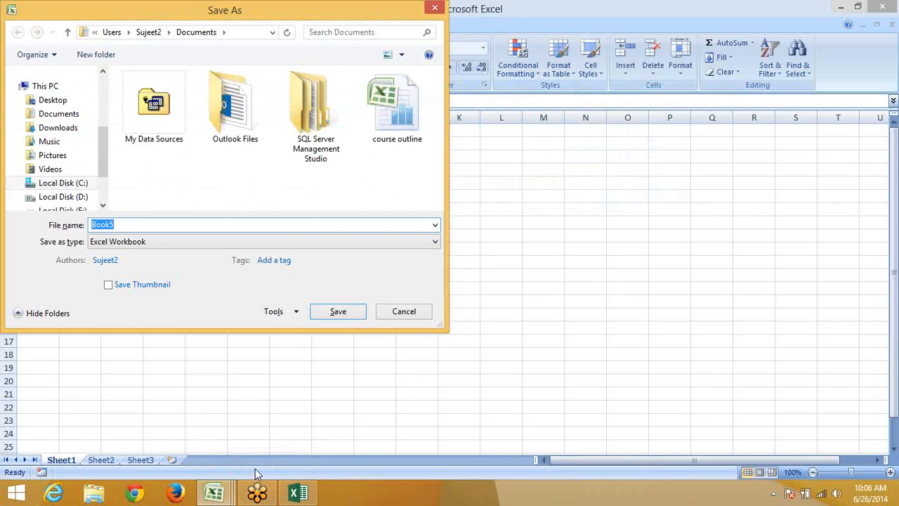
pyautogui.press('Escape')
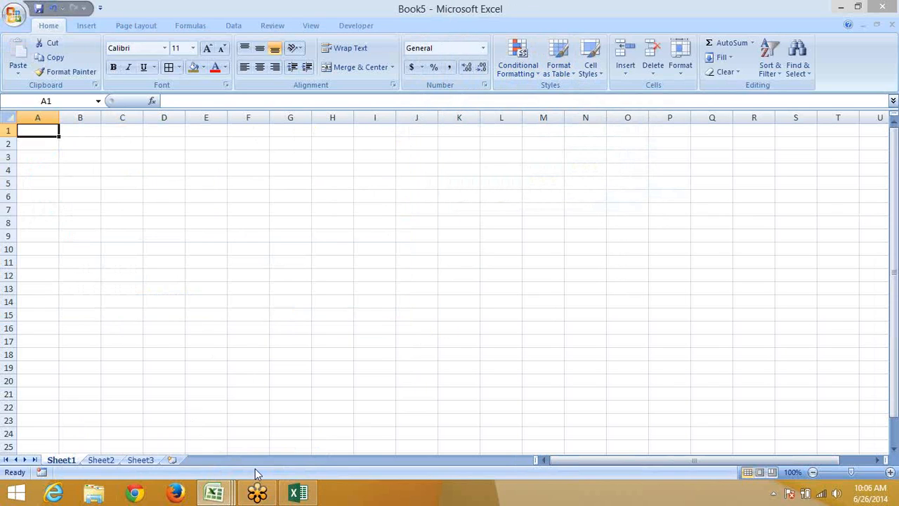
pyautogui.click(20, 22)
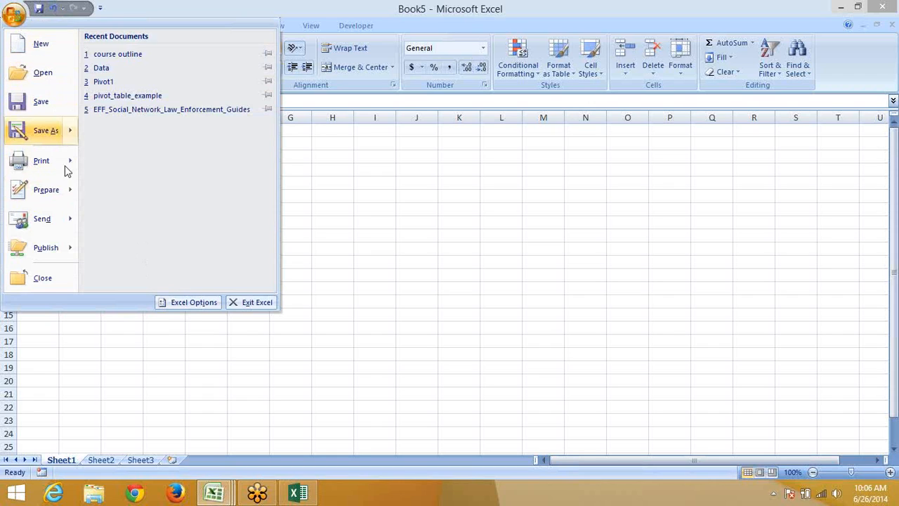
# Open Excel Options, read through the Popular page, and close it without changes
pyautogui.click(184, 303)
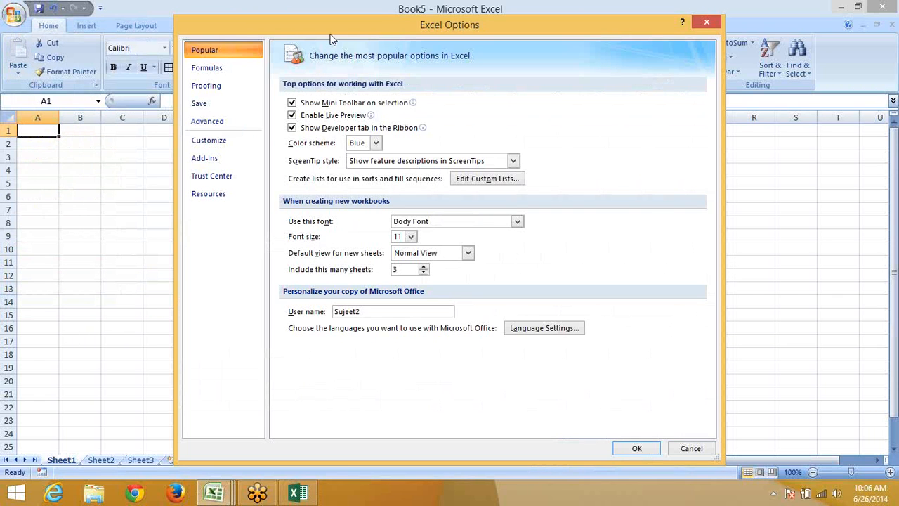
pyautogui.moveTo(325, 29); pyautogui.dragTo(316, 24)
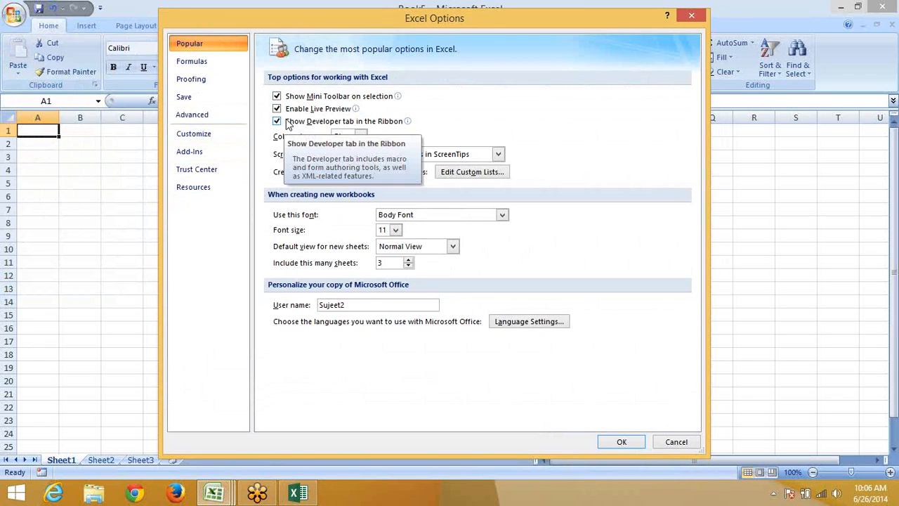
pyautogui.moveTo(339, 19); pyautogui.dragTo(326, 51)
pyautogui.click(678, 48)
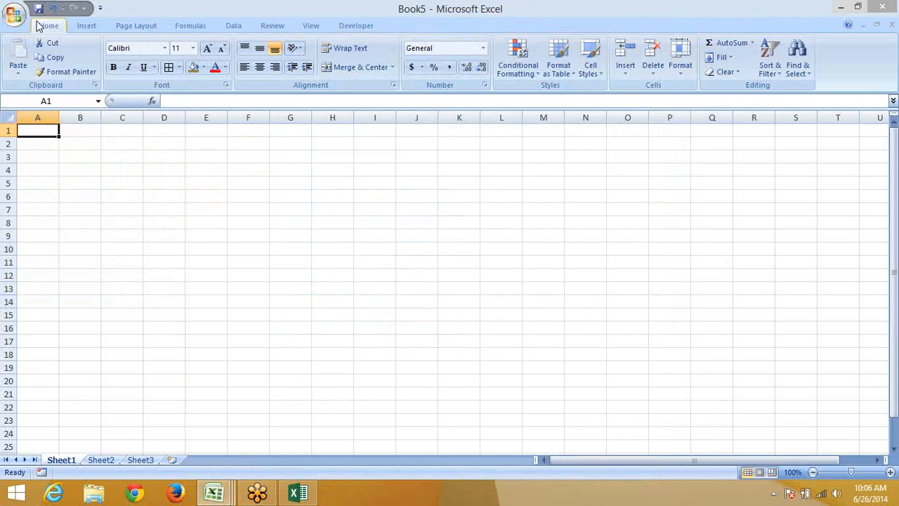
# Switch between the Excel 2013 and 2007 windows and open Excel Options in Book5
pyautogui.click(310, 493)
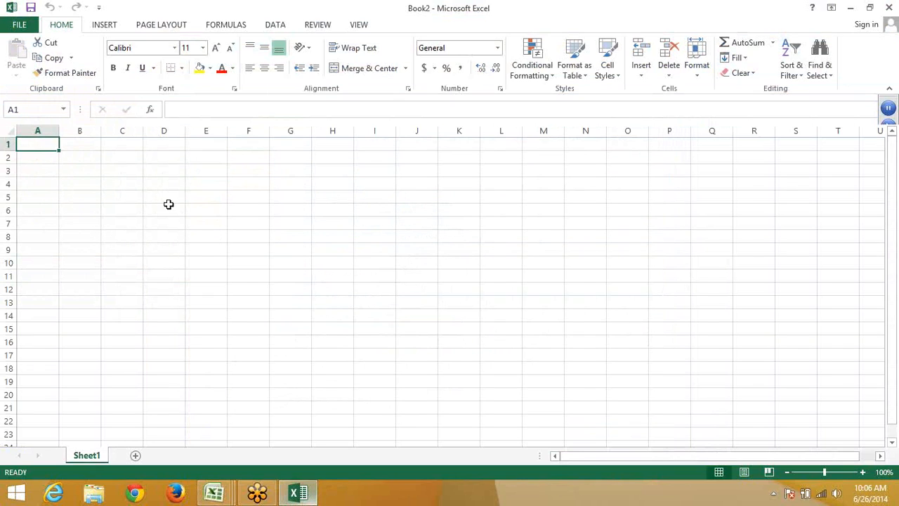
pyautogui.click(15, 26)
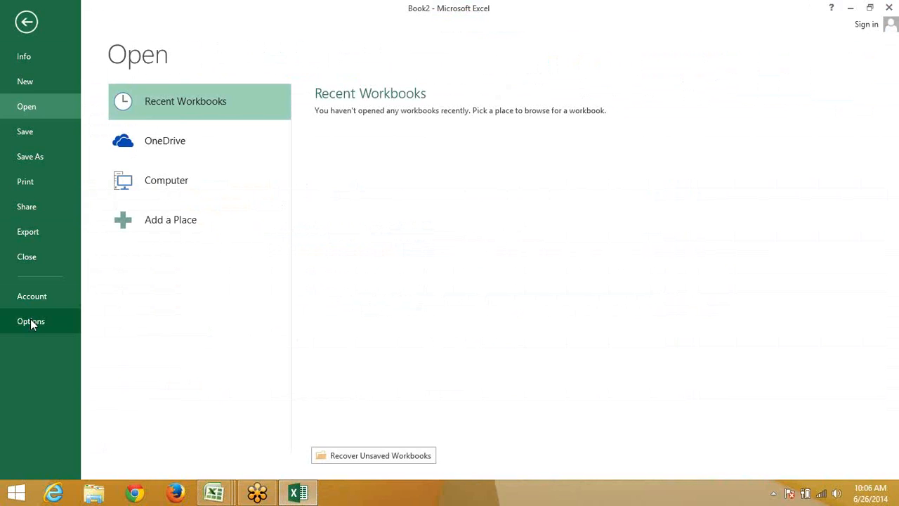
pyautogui.press('Escape')
pyautogui.hotkey('alt', 'Tab')
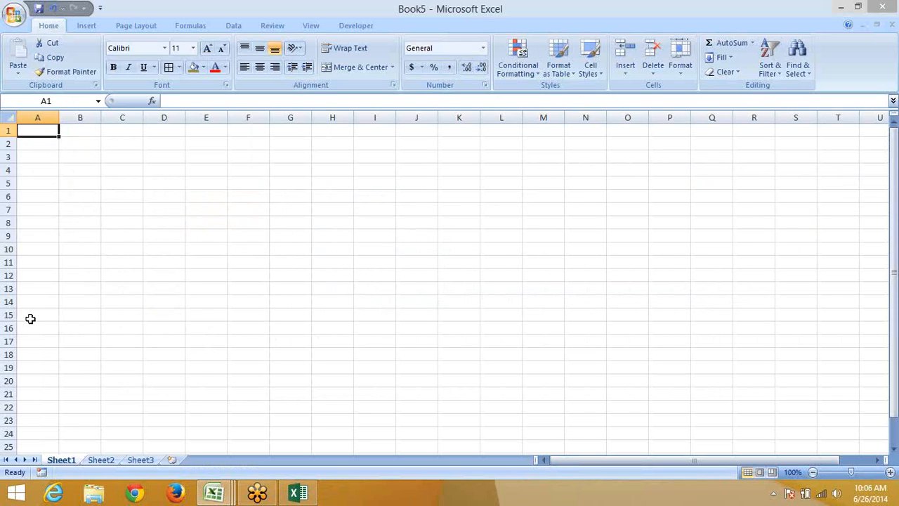
pyautogui.click(12, 13)
pyautogui.click(202, 304)
pyautogui.click(16, 14)
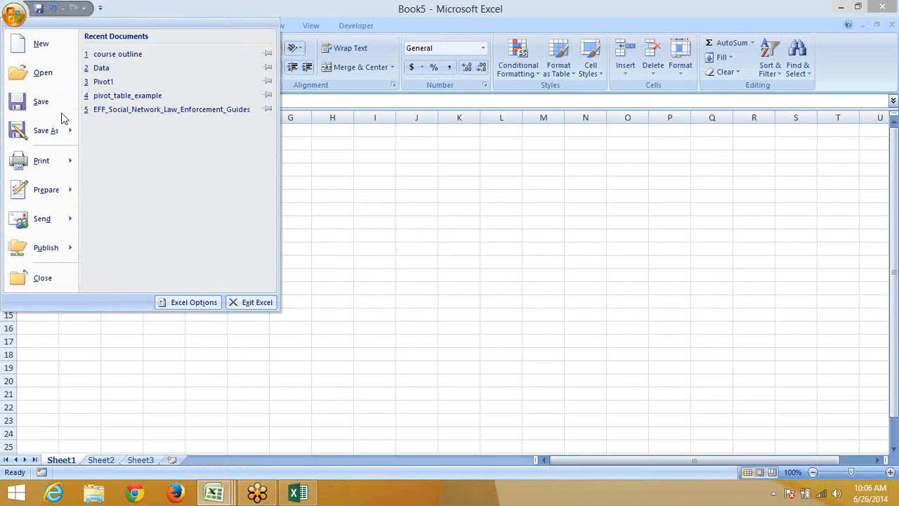
pyautogui.click(181, 305)
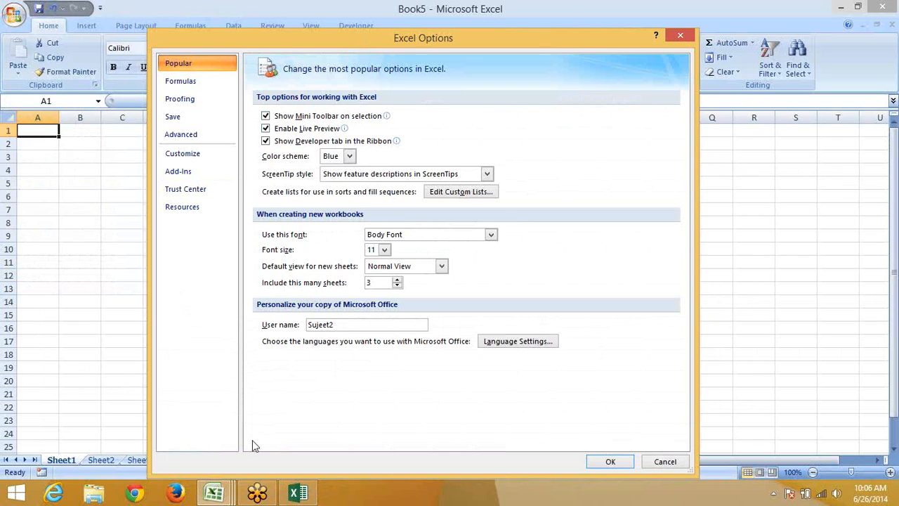
# In Excel 2013, tick Developer under Main Tabs in Customize Ribbon and confirm with OK
pyautogui.click(295, 495)
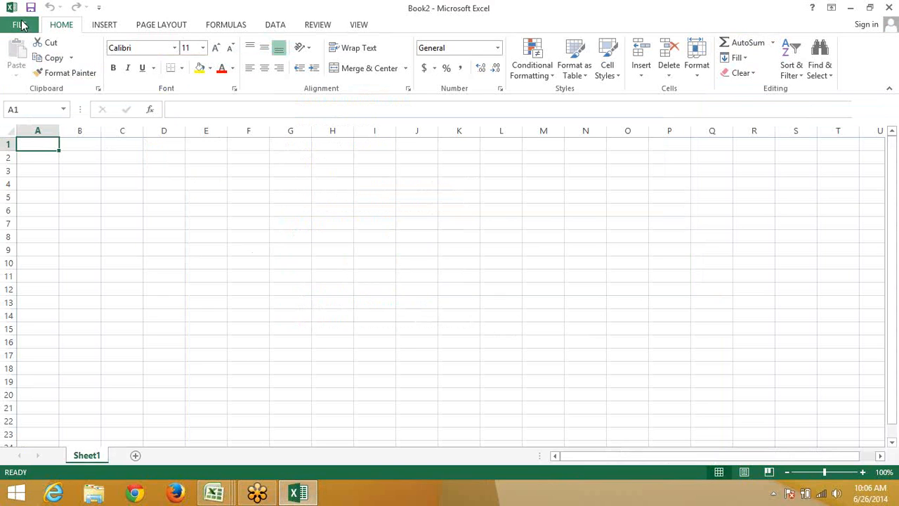
pyautogui.click(21, 17)
pyautogui.click(295, 264)
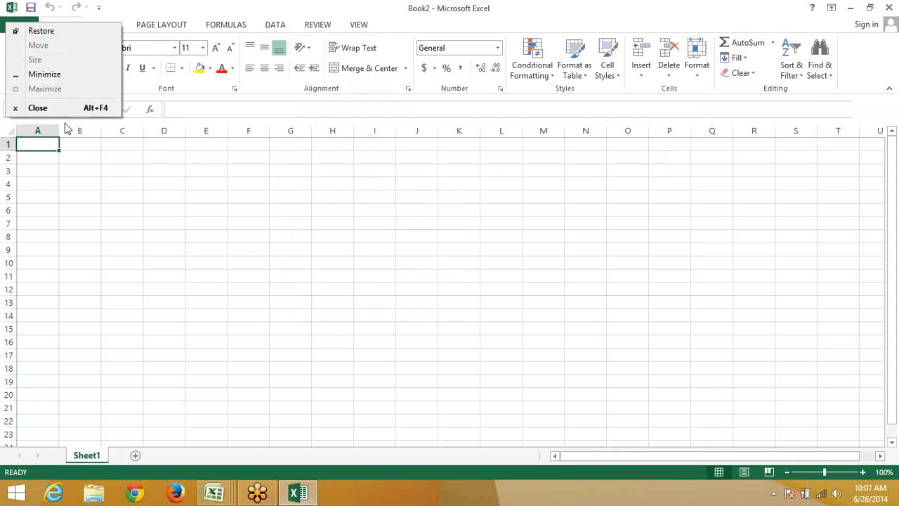
pyautogui.click(24, 28)
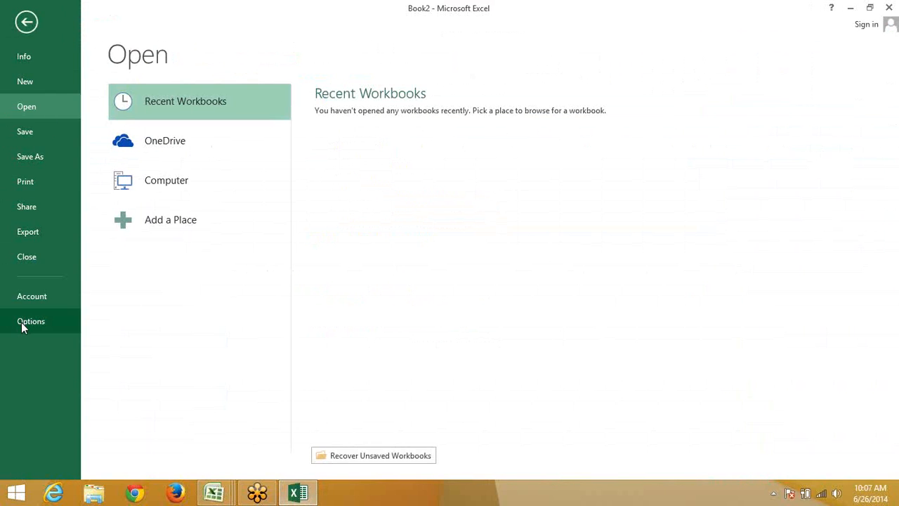
pyautogui.click(21, 322)
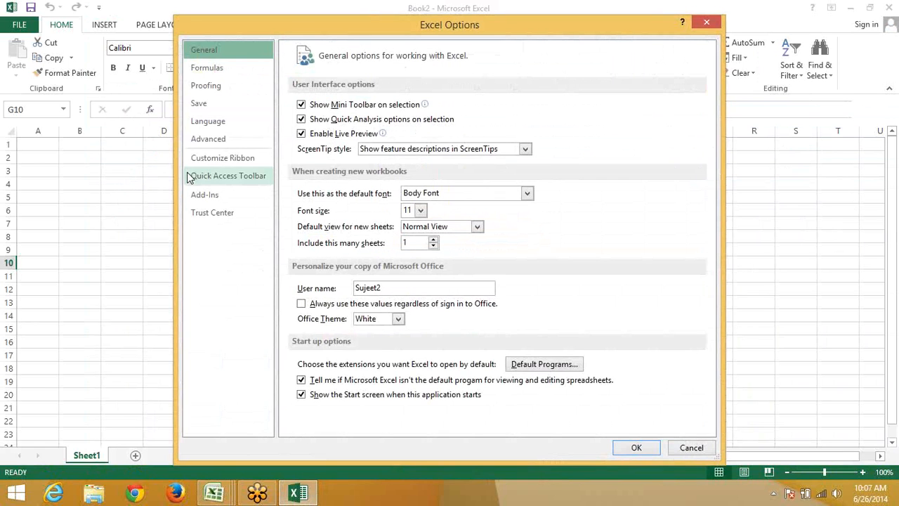
pyautogui.click(191, 162)
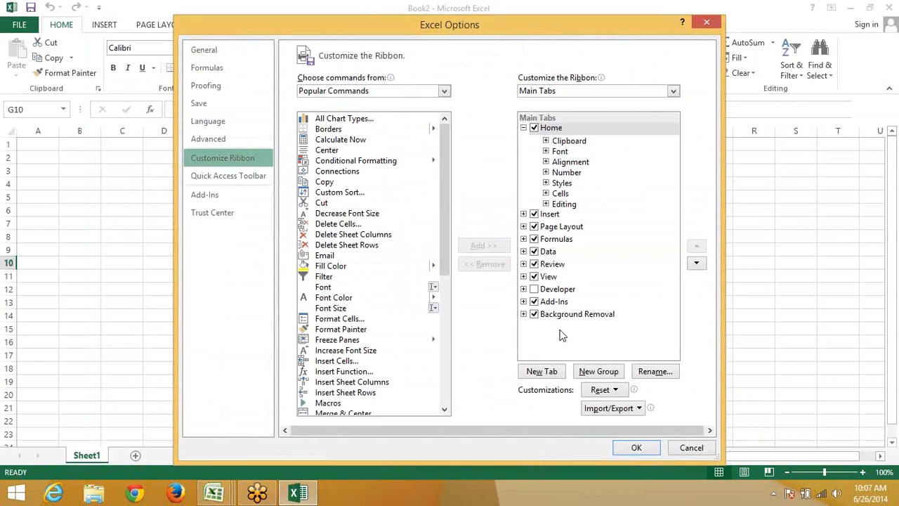
pyautogui.click(549, 294)
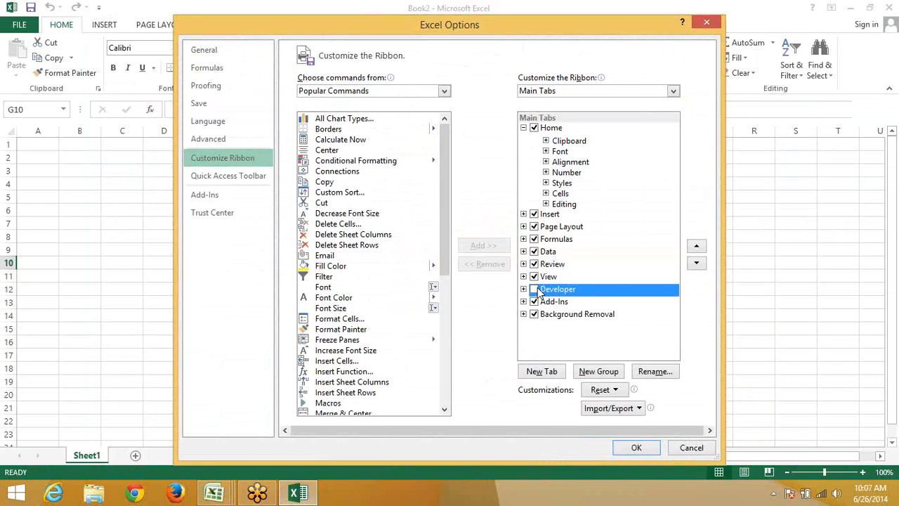
pyautogui.click(534, 290)
pyautogui.click(649, 450)
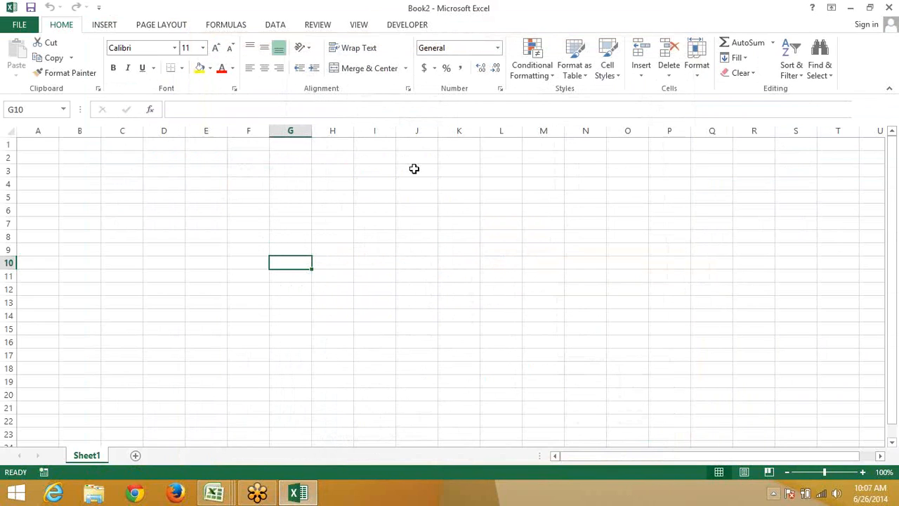
# Show the DEVELOPER tab and browse the Insert controls gallery without adding any control
pyautogui.click(421, 26)
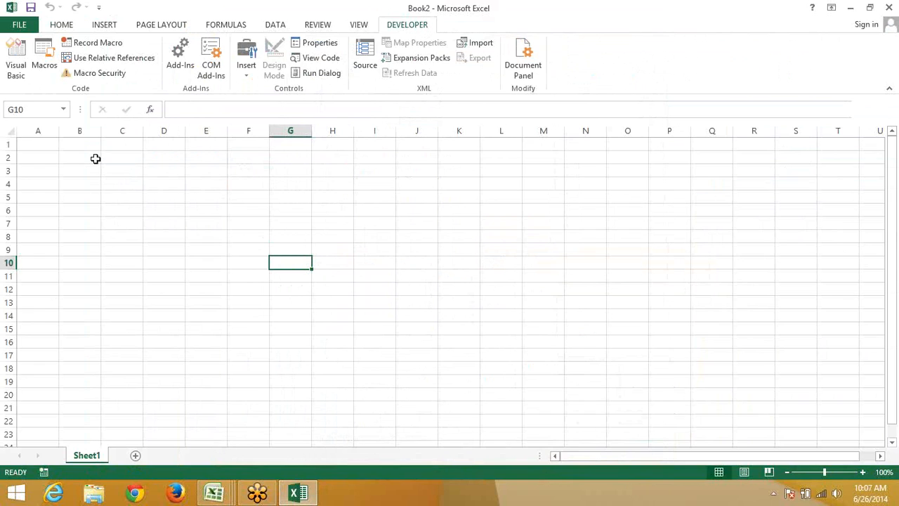
pyautogui.click(163, 184)
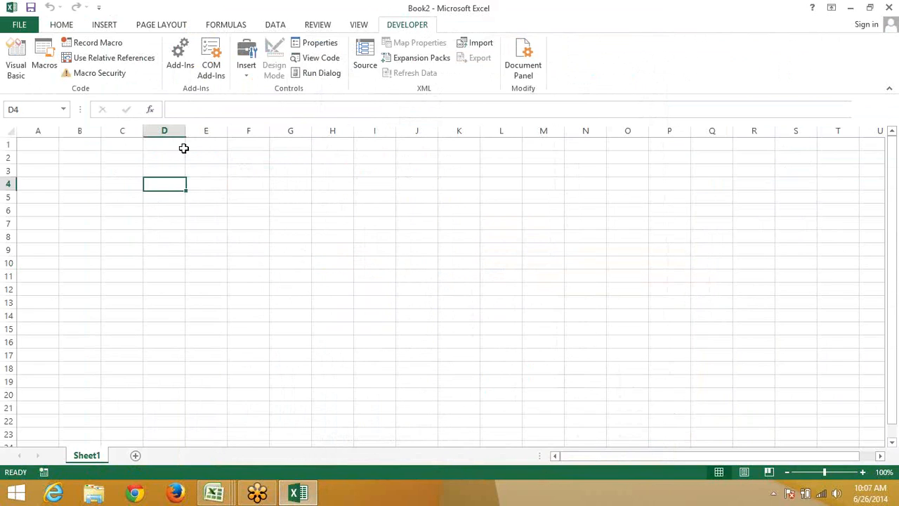
pyautogui.click(240, 78)
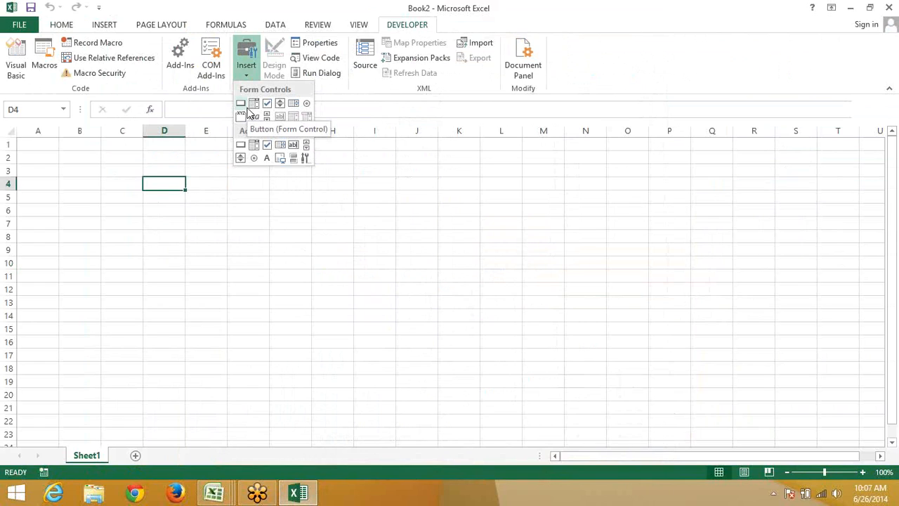
pyautogui.click(247, 108)
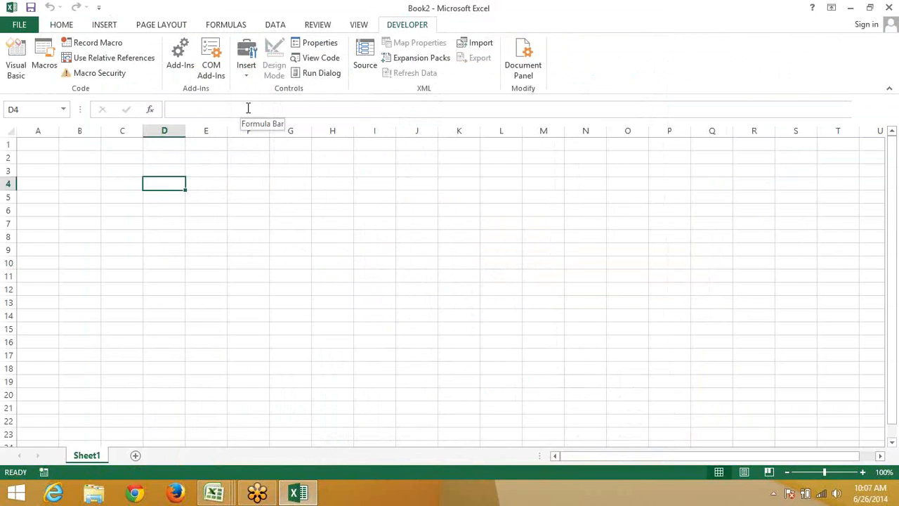
pyautogui.click(140, 157)
pyautogui.click(141, 145)
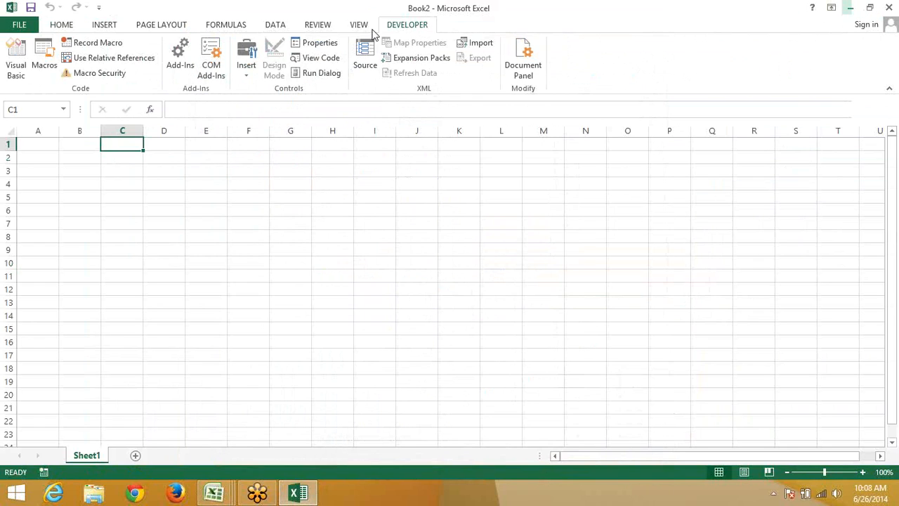
# Open the Visual Basic editor, maximize it, then close it
pyautogui.click(17, 65)
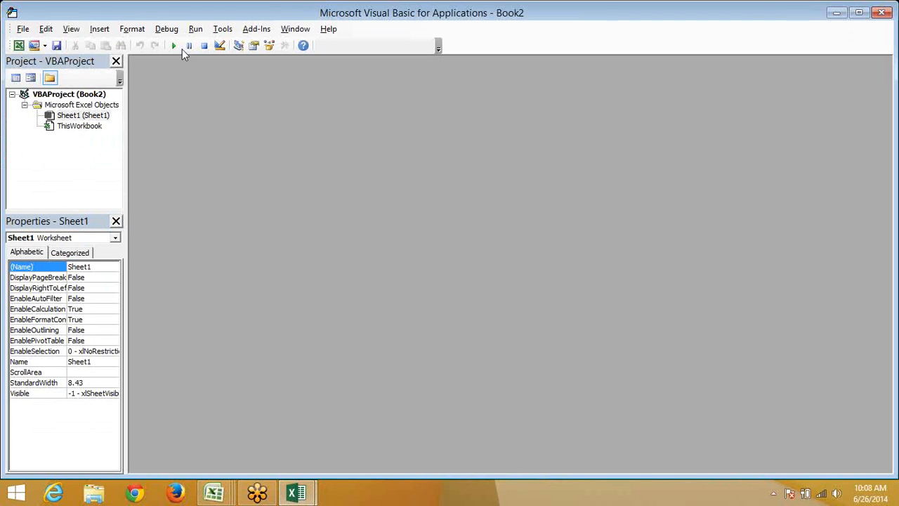
pyautogui.click(861, 12)
pyautogui.click(875, 10)
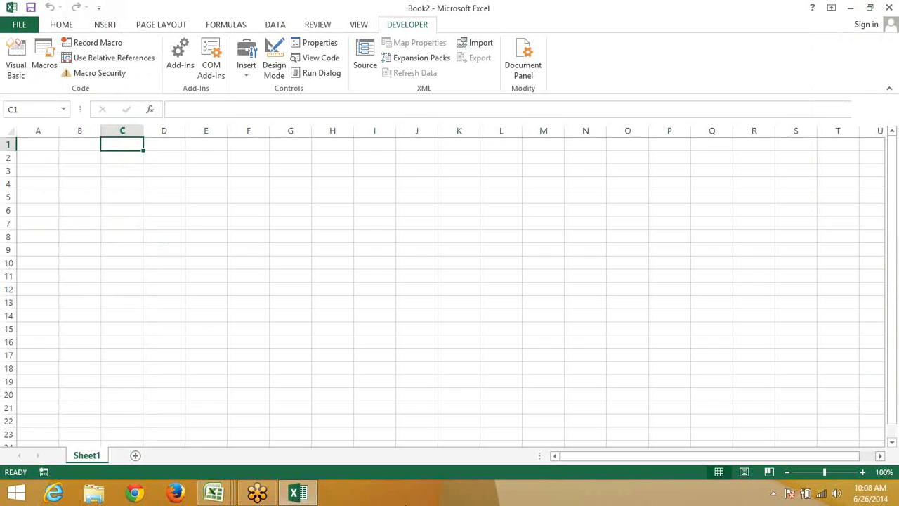
# Keep Blue as Book5's colour scheme in Excel Options, then open Book2's FILE page in Excel 2013
pyautogui.moveTo(214, 493)
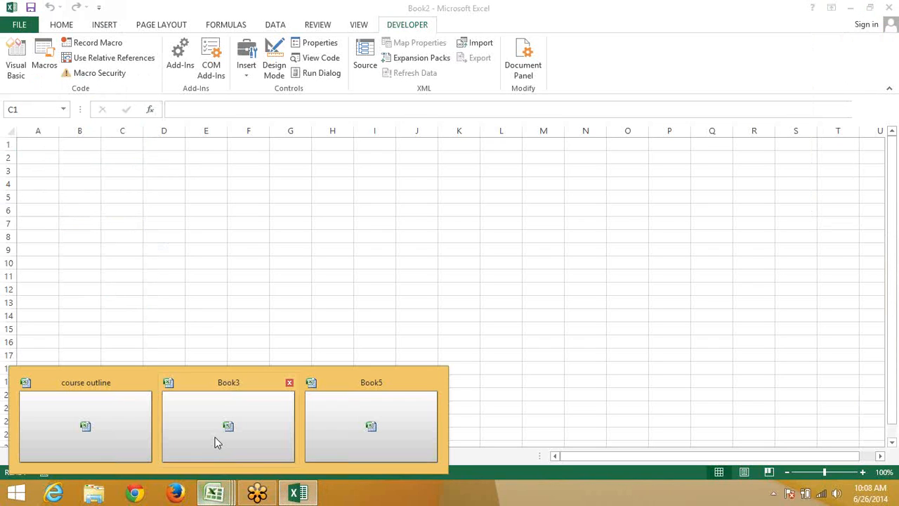
pyautogui.click(343, 422)
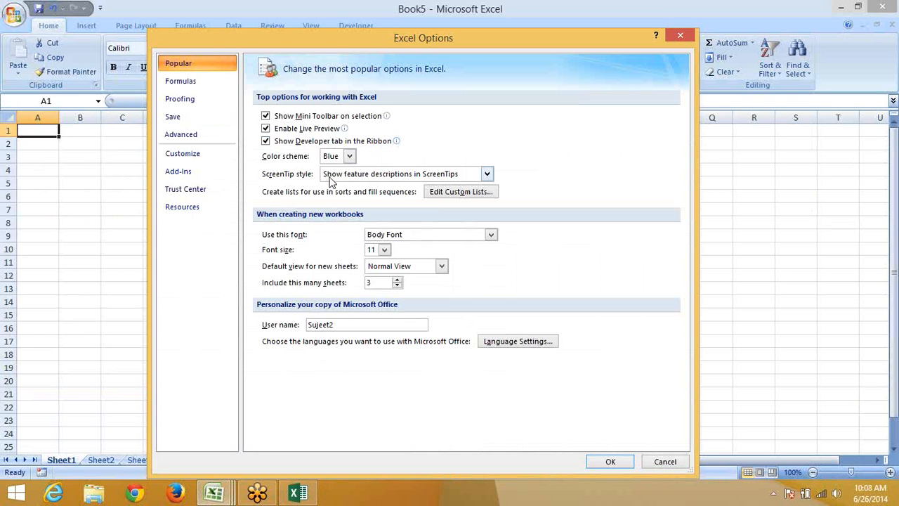
pyautogui.moveTo(410, 38); pyautogui.dragTo(400, 73)
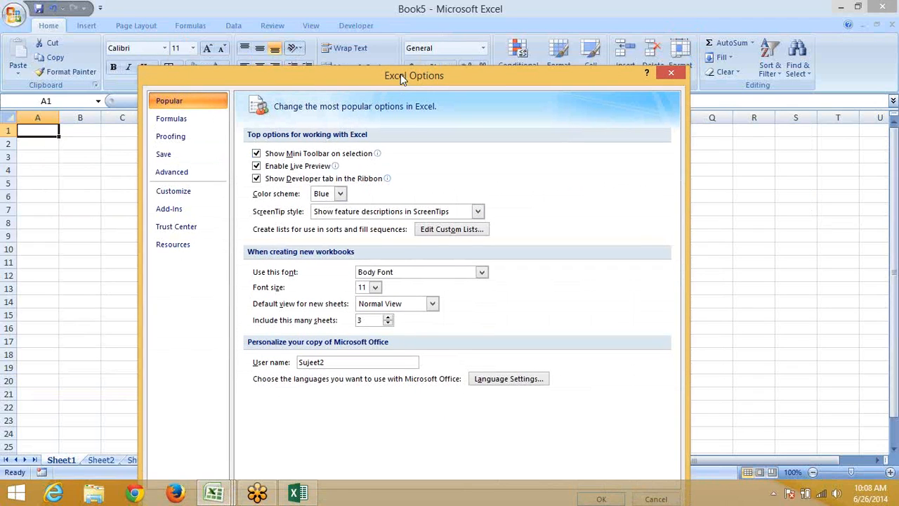
pyautogui.click(326, 195)
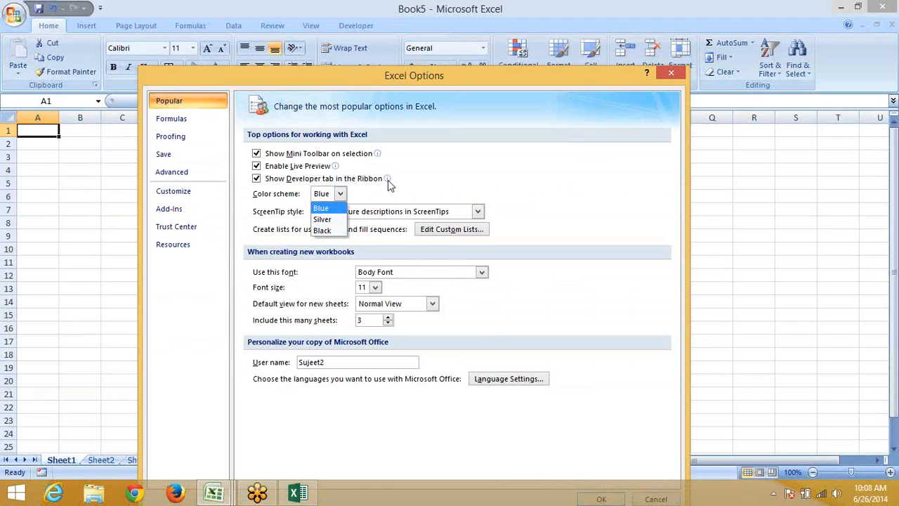
pyautogui.click(435, 193)
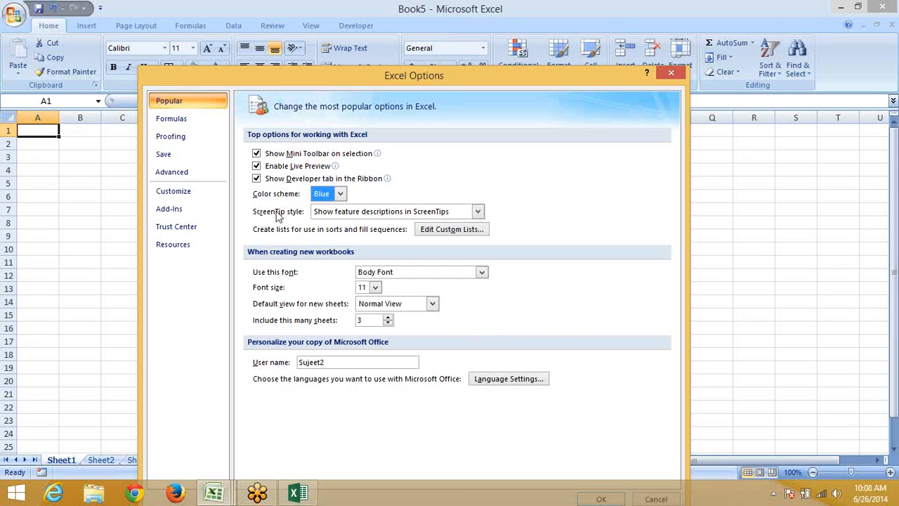
pyautogui.moveTo(374, 76); pyautogui.dragTo(368, 34)
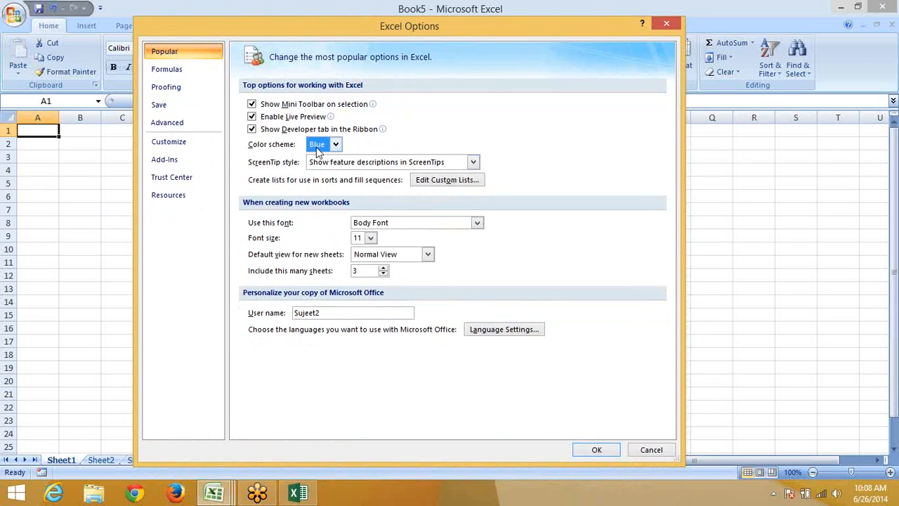
pyautogui.click(299, 493)
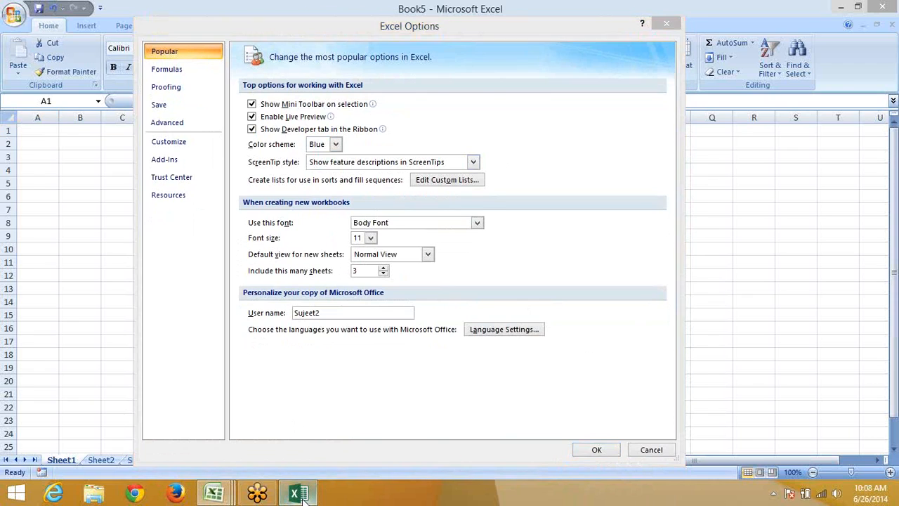
pyautogui.click(19, 25)
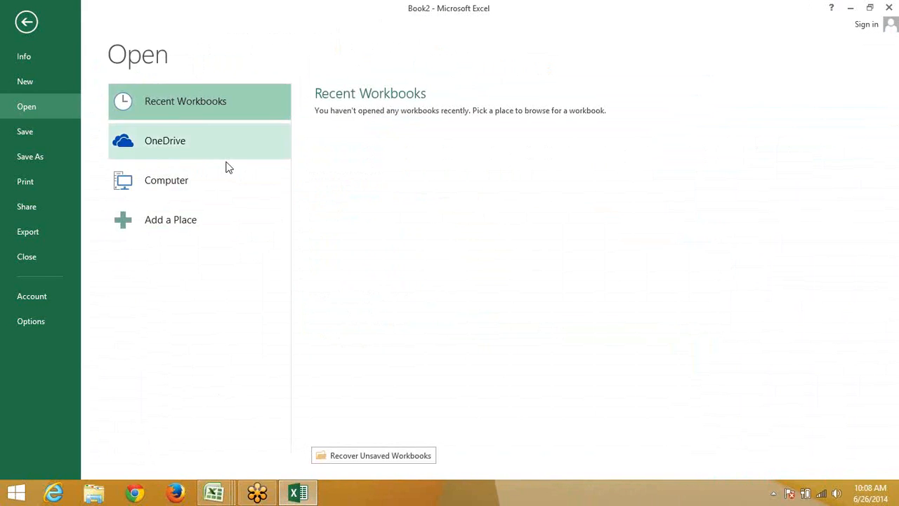
# Open Excel Options for Book2, then bring Book5's Excel 2007 window back to front
pyautogui.click(31, 322)
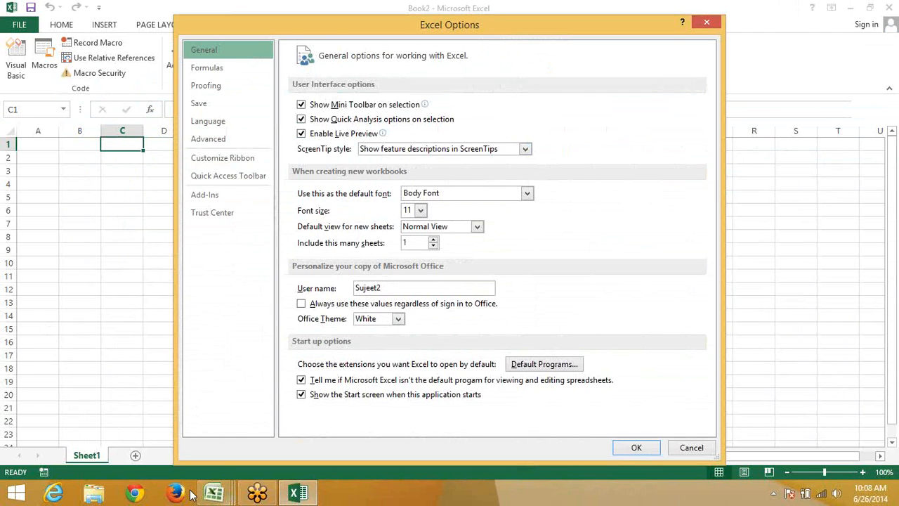
pyautogui.moveTo(223, 490)
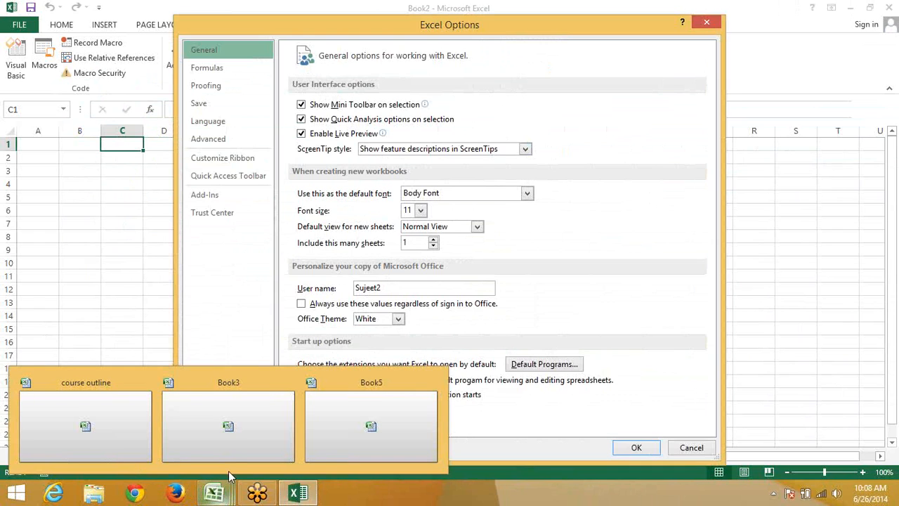
pyautogui.click(315, 429)
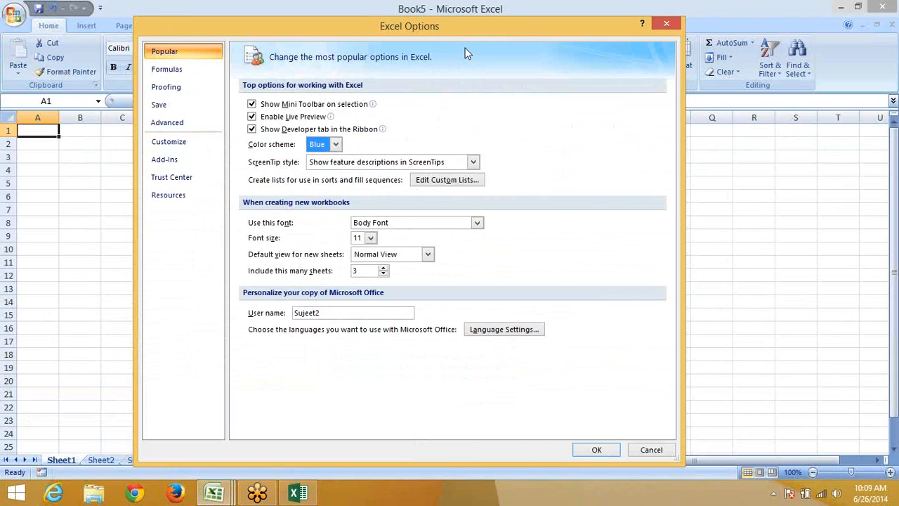
pyautogui.click(317, 144)
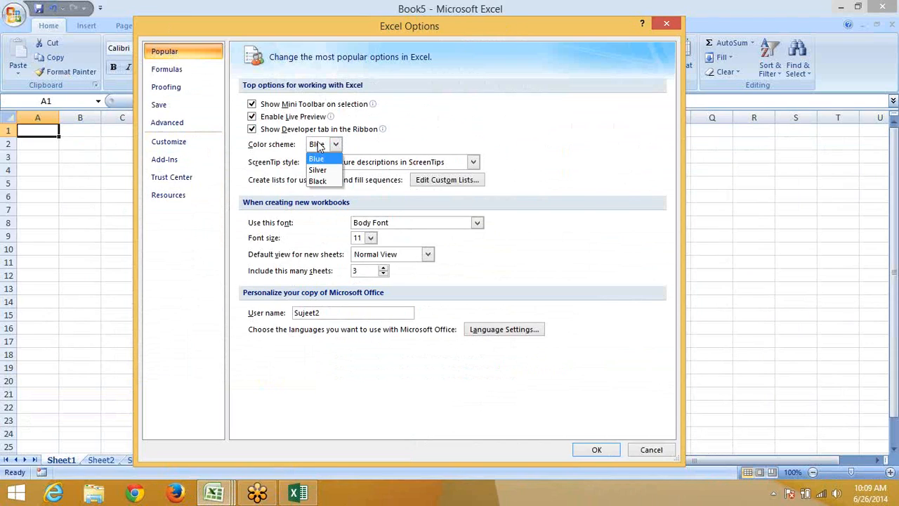
pyautogui.click(316, 180)
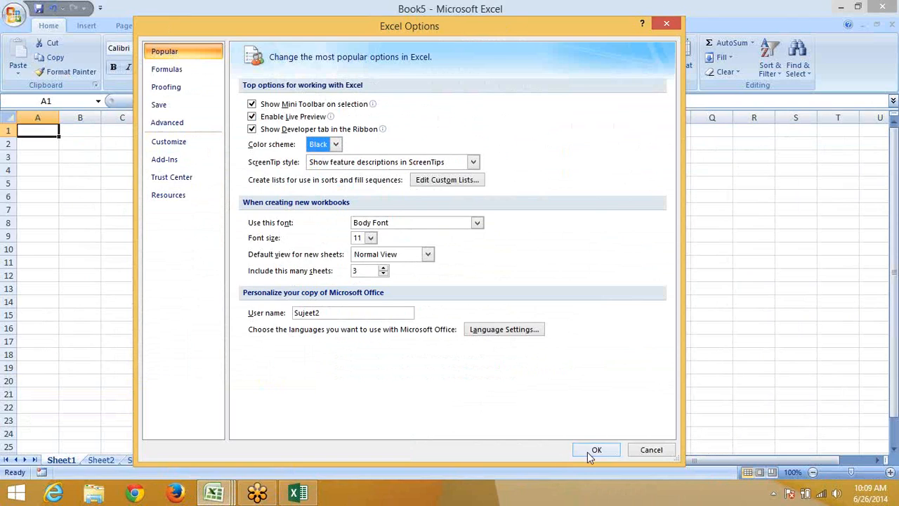
pyautogui.click(587, 451)
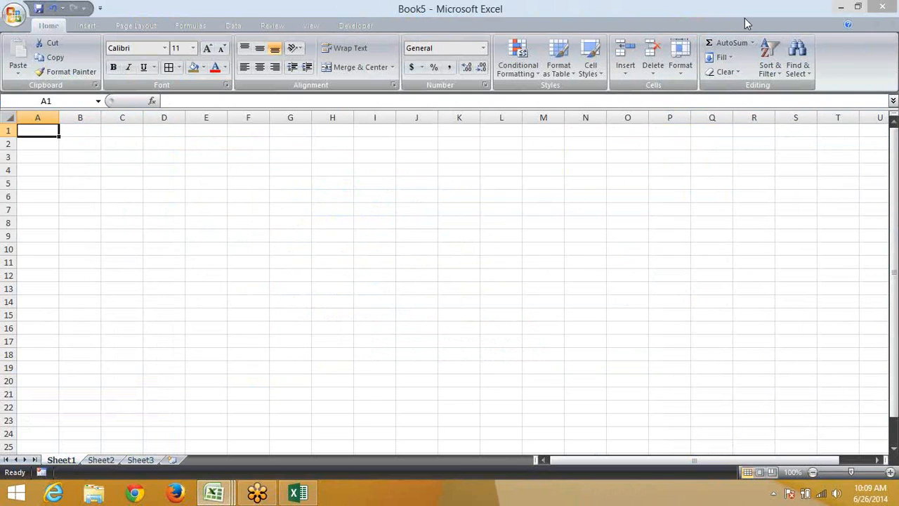
pyautogui.click(13, 13)
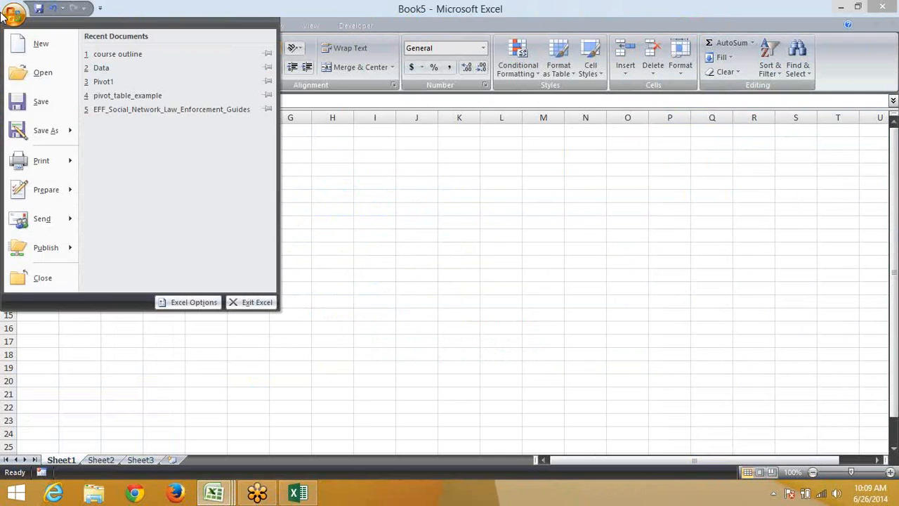
pyautogui.click(188, 302)
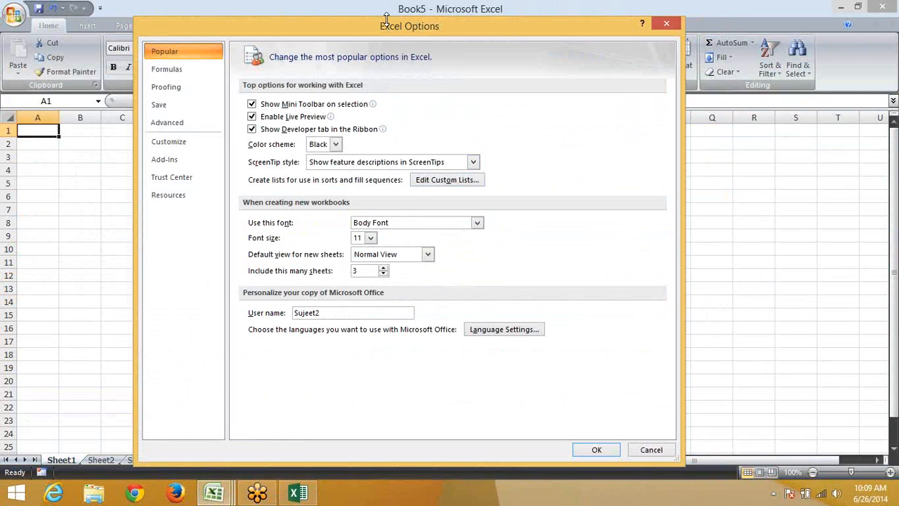
pyautogui.moveTo(271, 26); pyautogui.dragTo(180, 12)
pyautogui.click(571, 9)
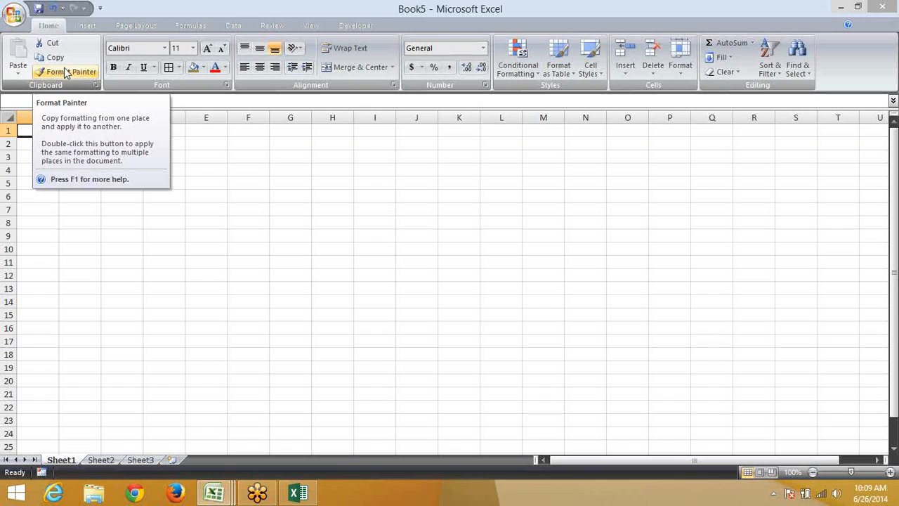
# Set Excel 2007's ScreenTip style to Don't show ScreenTips, then switch to the Excel 2013 window
pyautogui.click(14, 14)
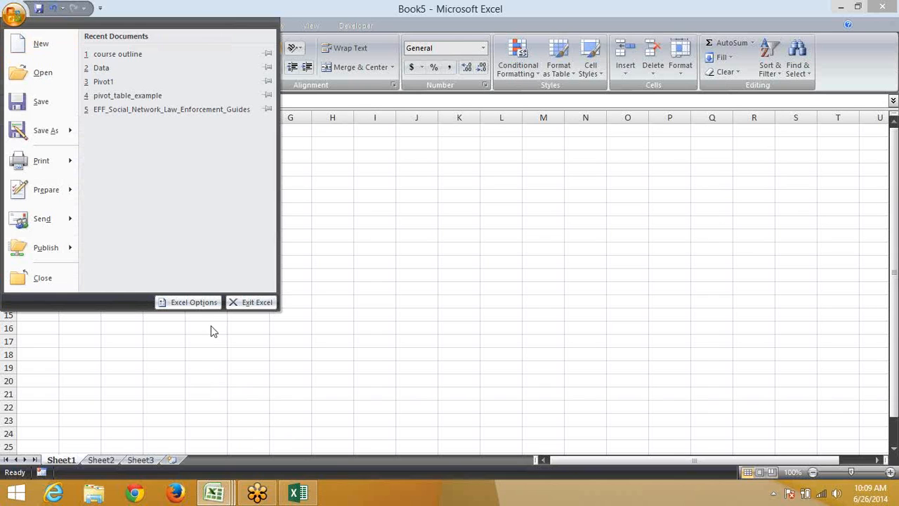
pyautogui.click(206, 304)
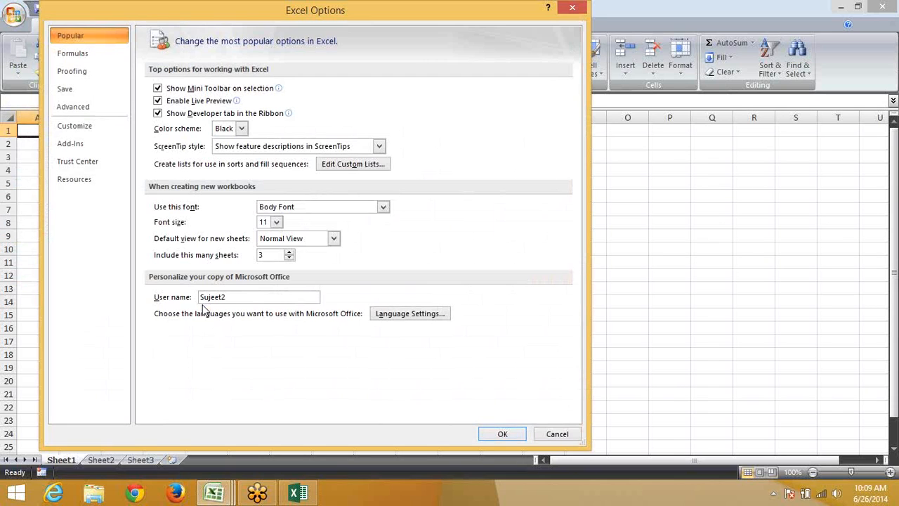
pyautogui.click(238, 147)
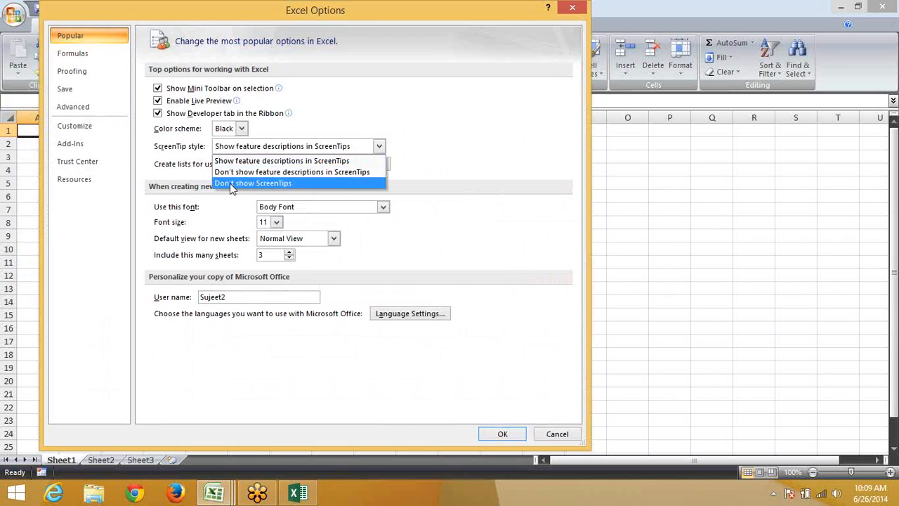
pyautogui.click(236, 183)
pyautogui.click(501, 433)
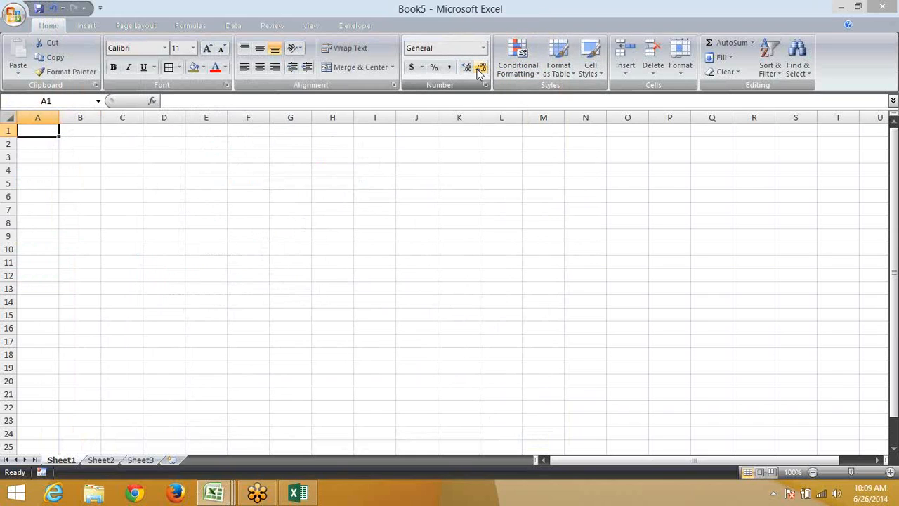
pyautogui.click(310, 497)
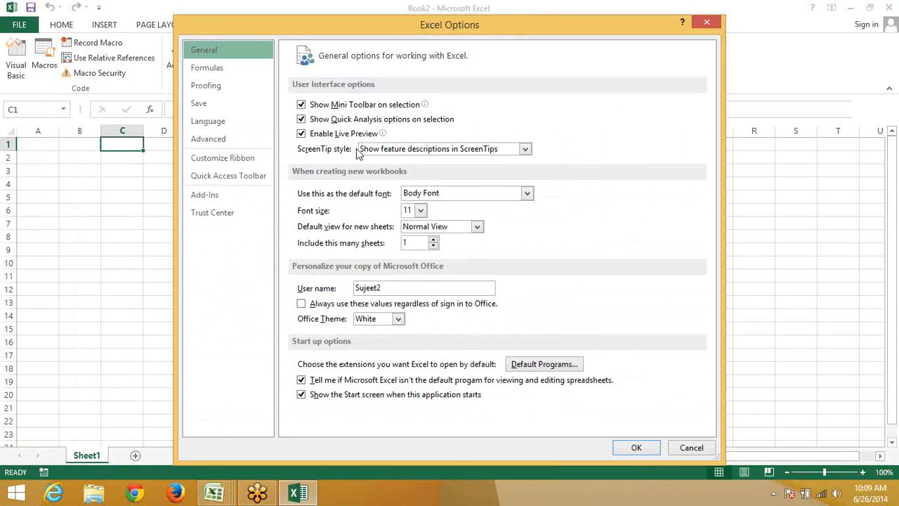
# Keep ScreenTip style at Show feature descriptions, close Options, select cell I5 and show HOME
pyautogui.click(380, 149)
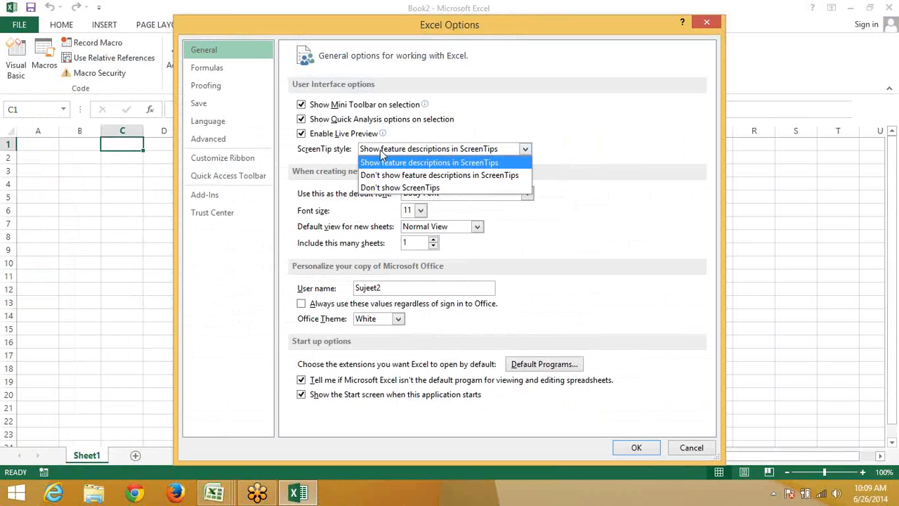
pyautogui.click(380, 149)
pyautogui.press('Return')
pyautogui.click(381, 201)
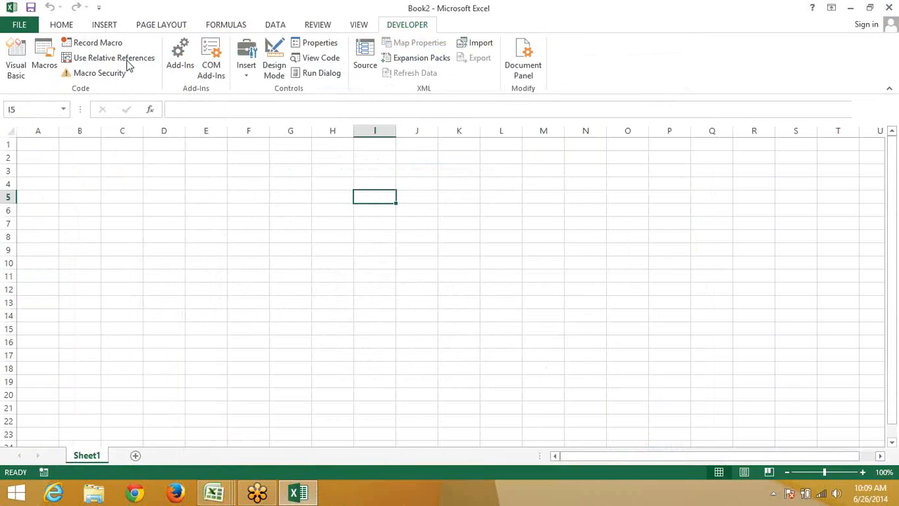
pyautogui.click(69, 24)
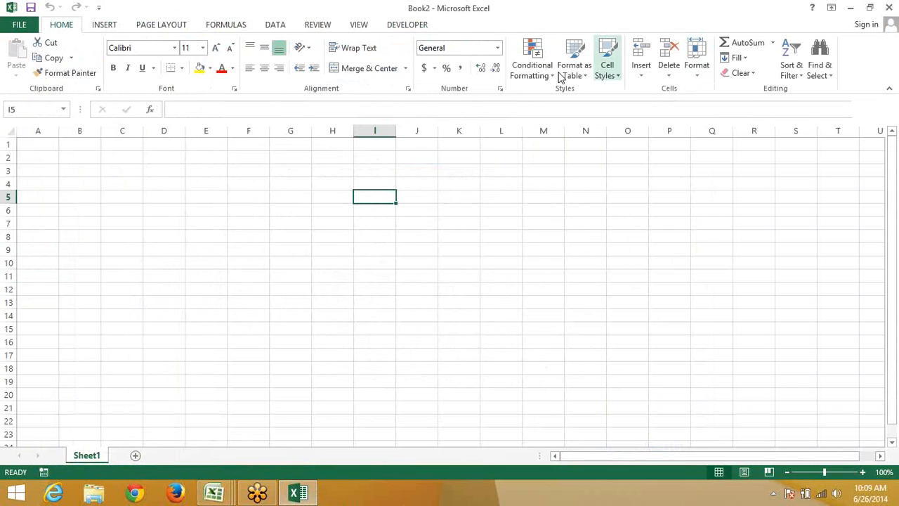
# Select O6, open Excel Help on Conditional Formatting with F1, close it, and return to FILE
pyautogui.moveTo(541, 79)
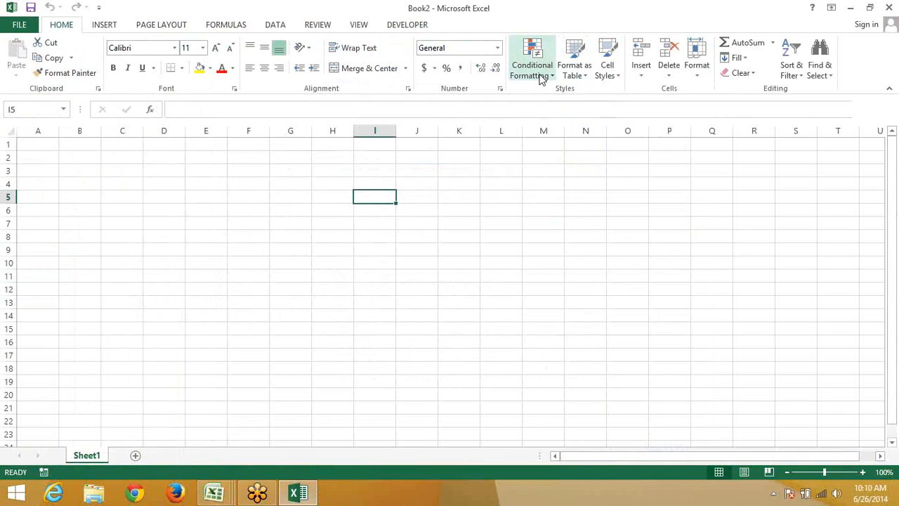
pyautogui.click(640, 210)
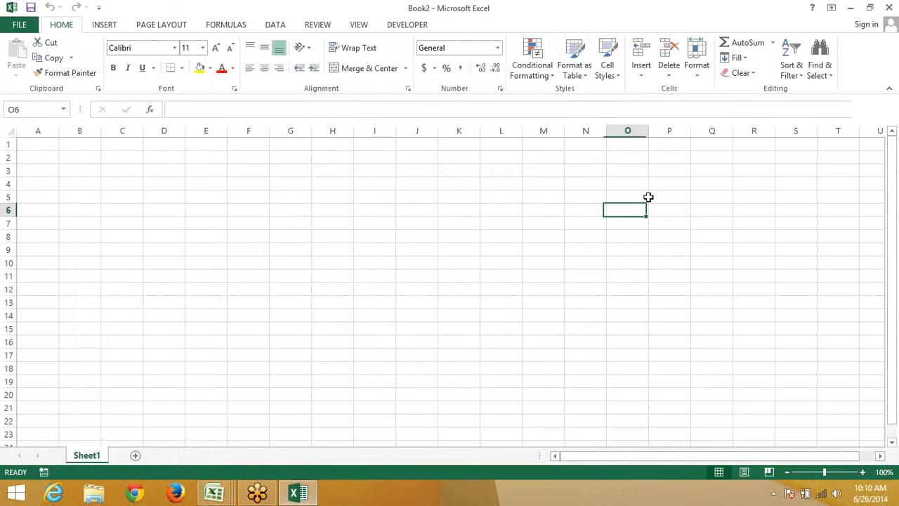
pyautogui.click(541, 70)
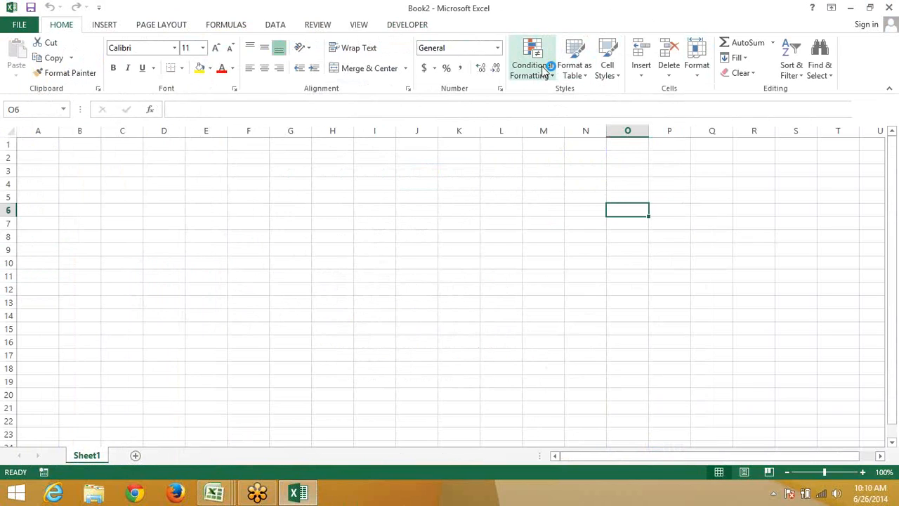
pyautogui.press('F1')
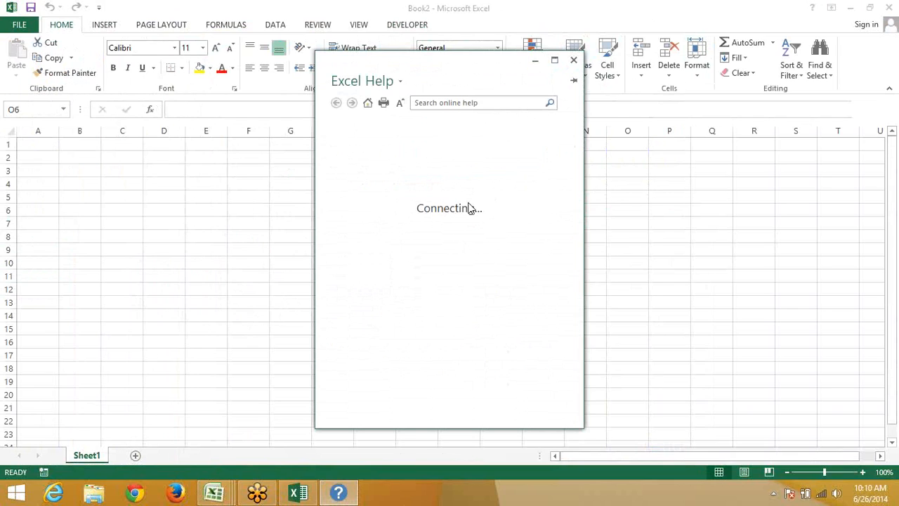
pyautogui.click(573, 60)
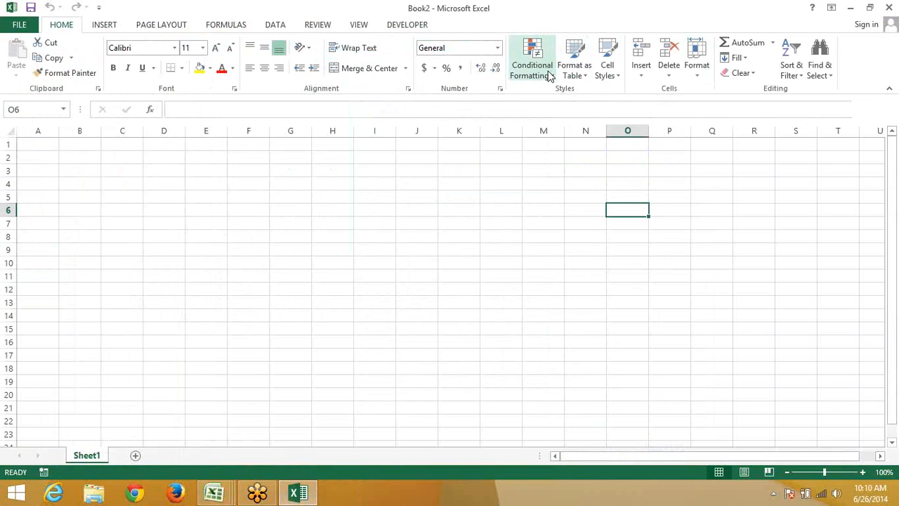
pyautogui.click(18, 27)
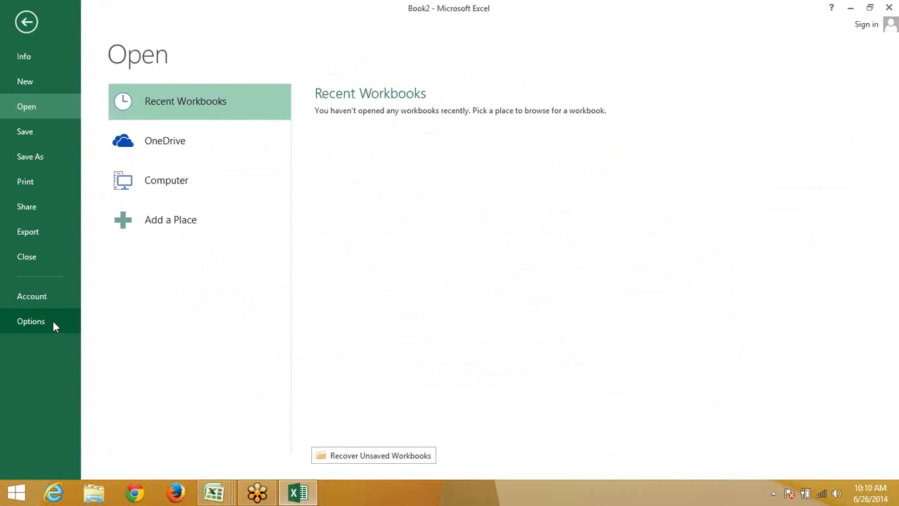
# Check the ScreenTip style in Options, leave Show feature descriptions in ScreenTips, and close the dialog
pyautogui.click(53, 321)
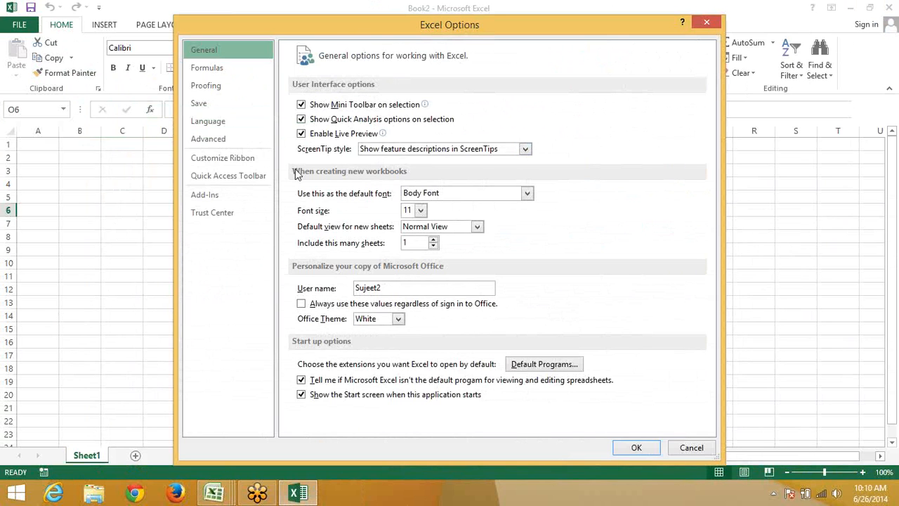
pyautogui.click(366, 150)
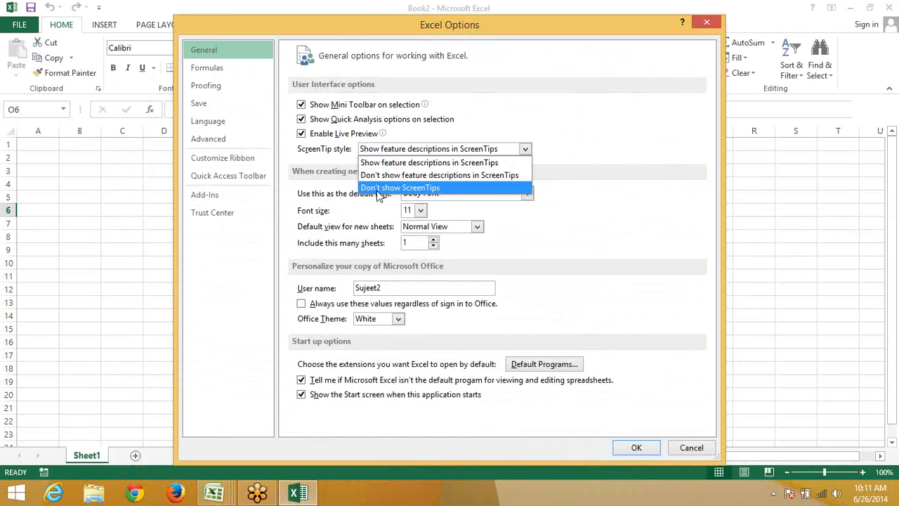
pyautogui.click(450, 158)
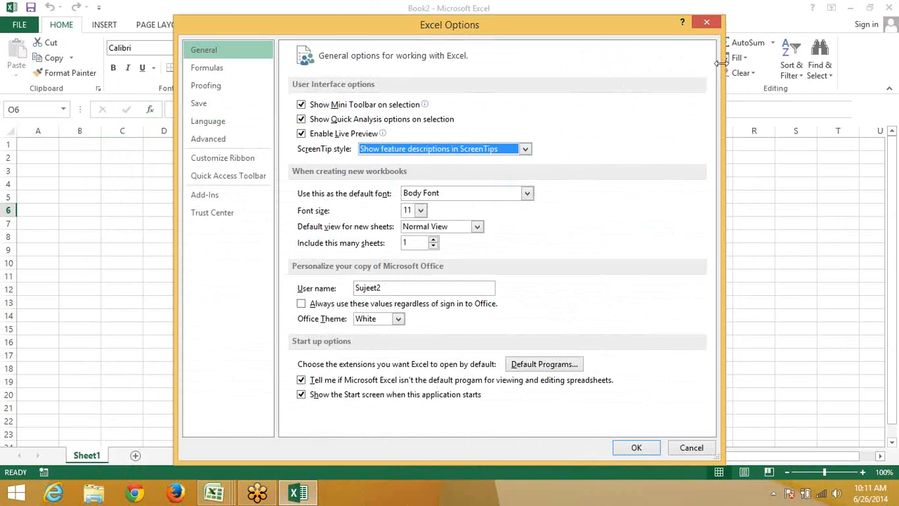
pyautogui.click(707, 24)
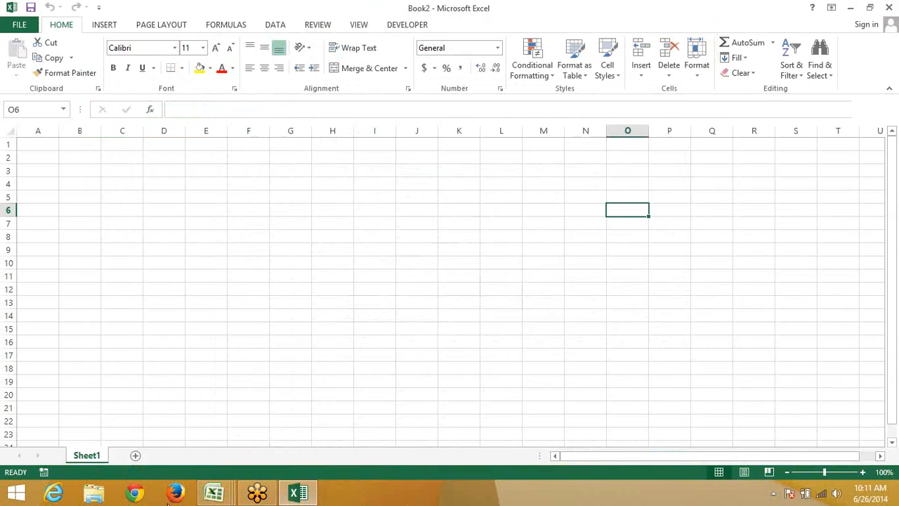
# Enter the starting values Sun in B2 and Jan in C2
pyautogui.click(97, 161)
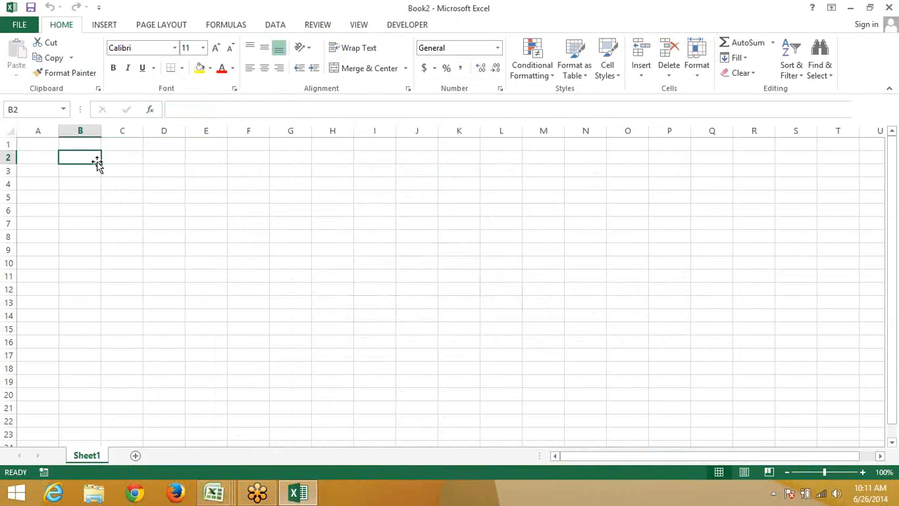
pyautogui.write('Sun')
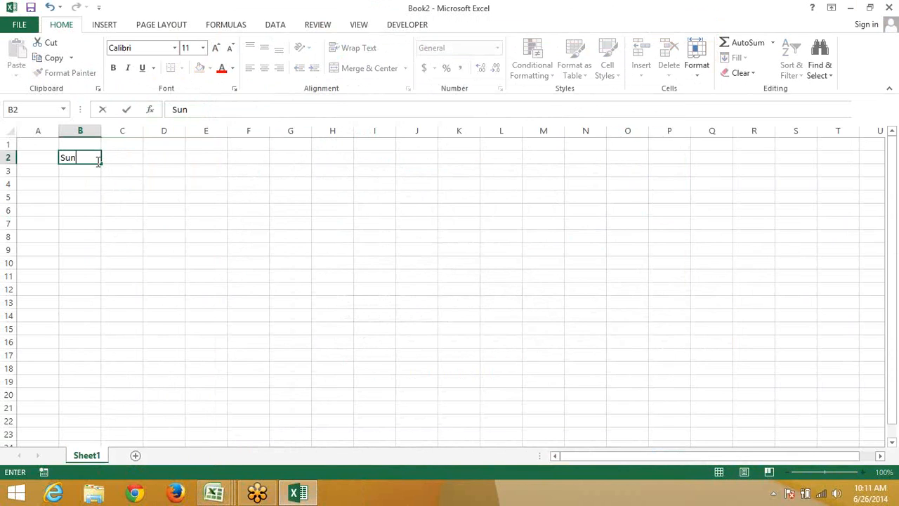
pyautogui.press('Return')
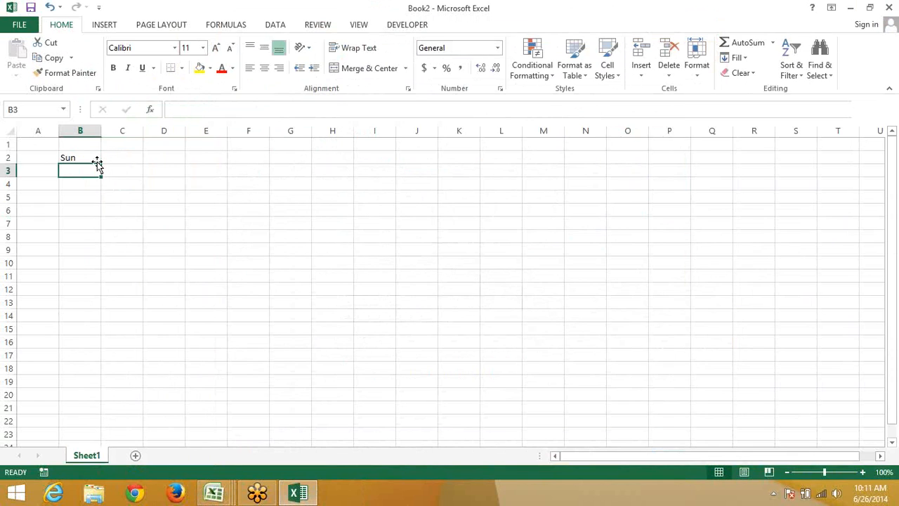
pyautogui.click(95, 160)
pyautogui.press('Right')
pyautogui.write('Jan')
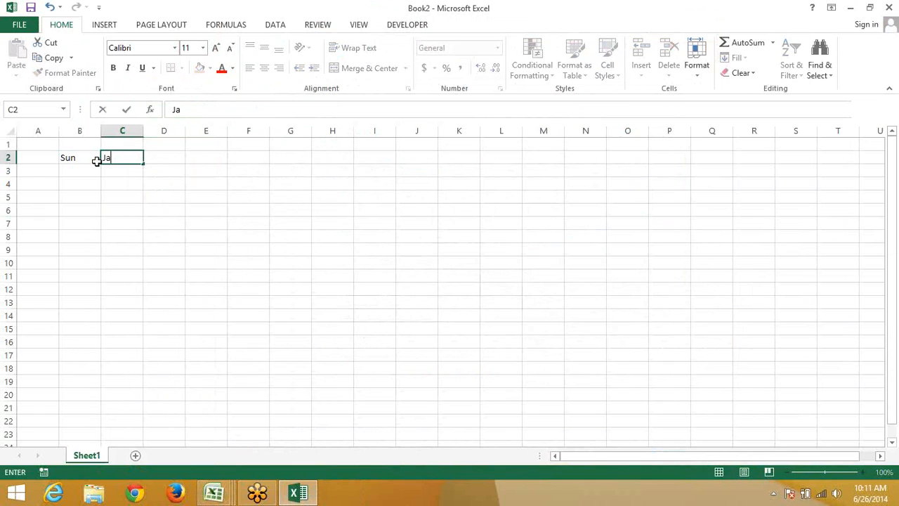
pyautogui.press('Return')
# AutoFill B2 and C2 down to row 13, giving day names and Jan–Dec months
pyautogui.click(98, 161)
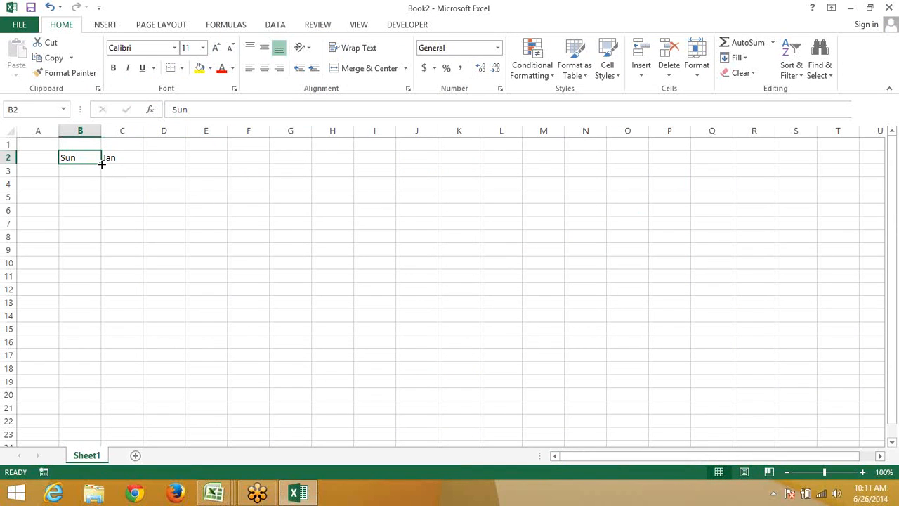
pyautogui.moveTo(101, 162); pyautogui.dragTo(100, 309)
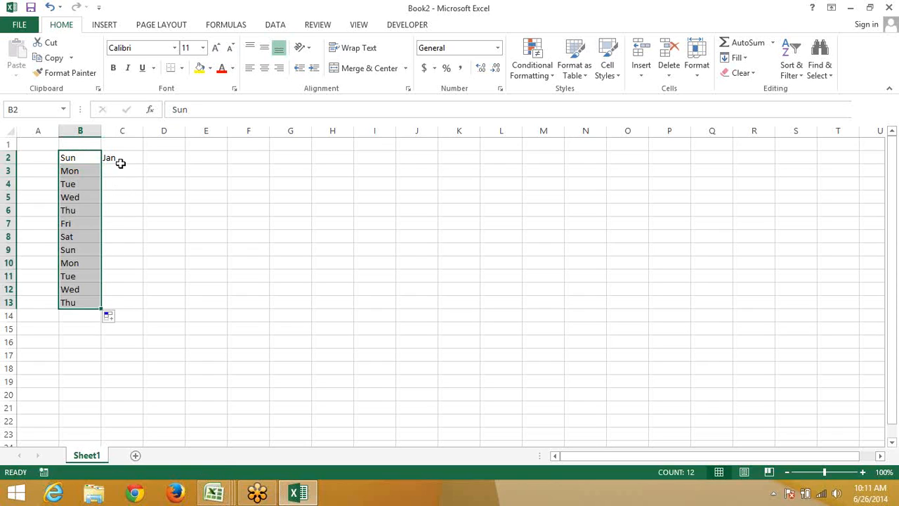
pyautogui.click(130, 167)
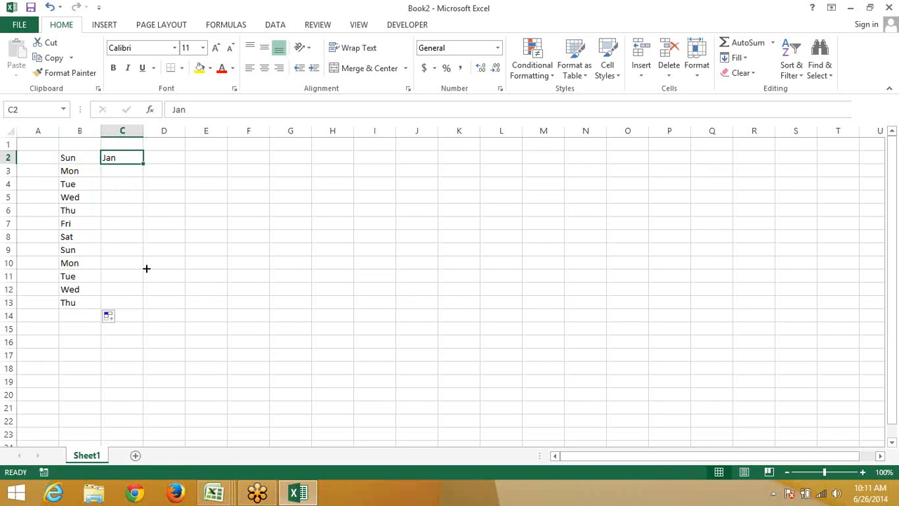
pyautogui.moveTo(143, 163); pyautogui.dragTo(149, 313)
pyautogui.click(183, 162)
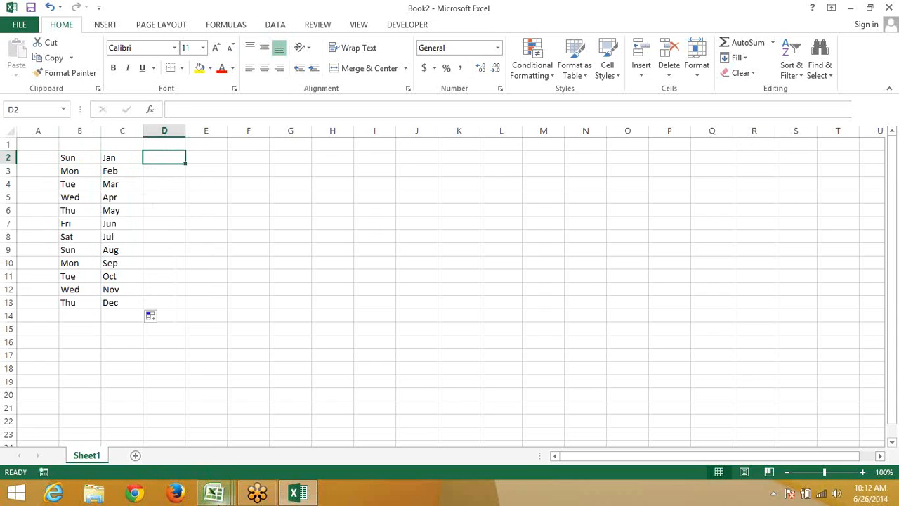
# Switch to the Book5 workbook and open Edit Custom Lists from Excel Options
pyautogui.click(214, 493)
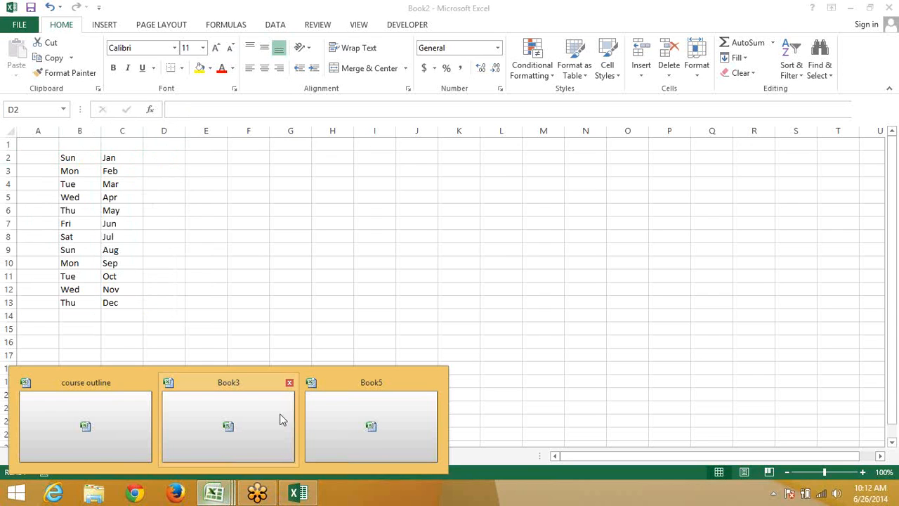
pyautogui.click(359, 425)
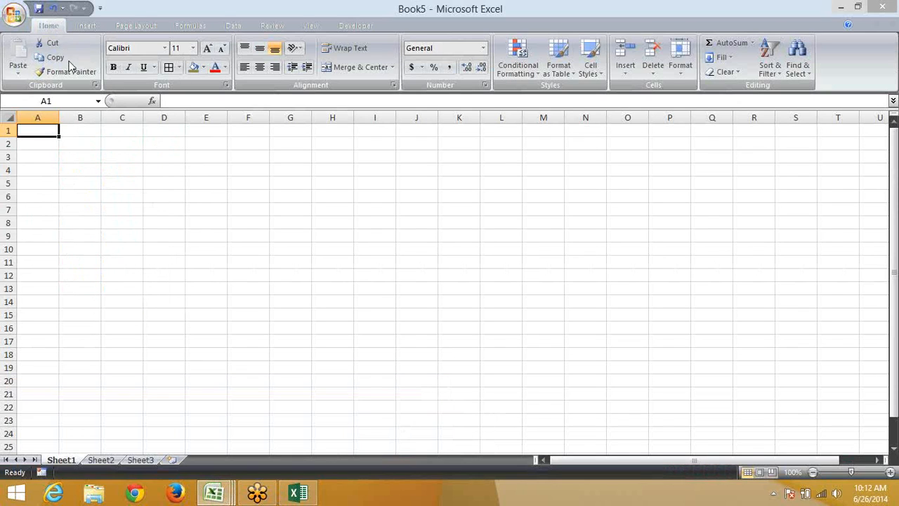
pyautogui.click(14, 14)
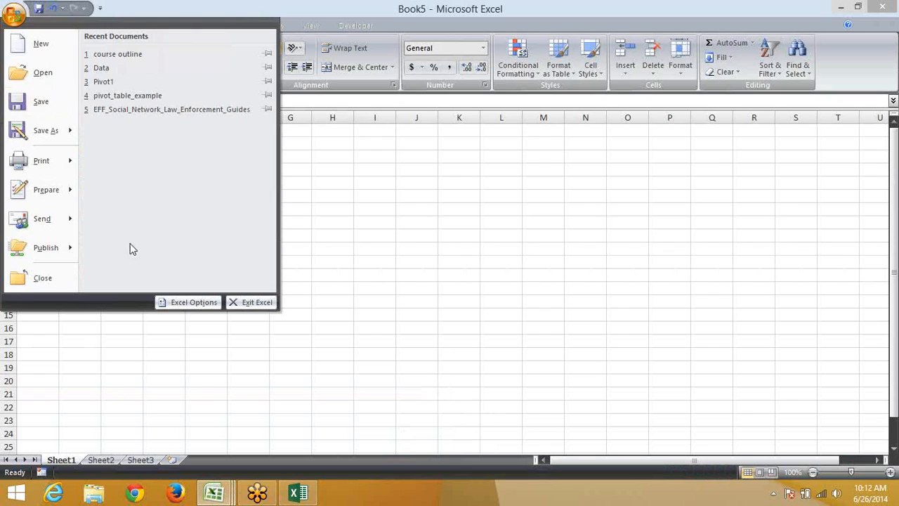
pyautogui.click(188, 302)
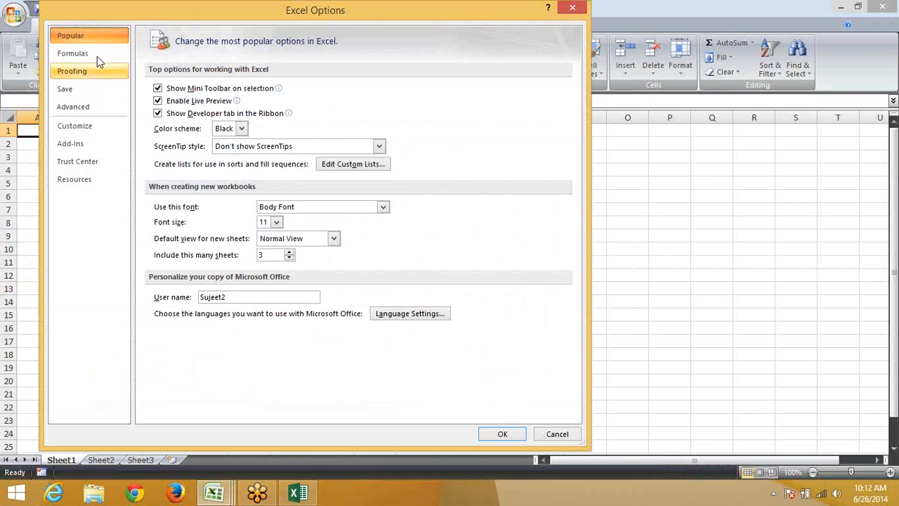
pyautogui.click(354, 169)
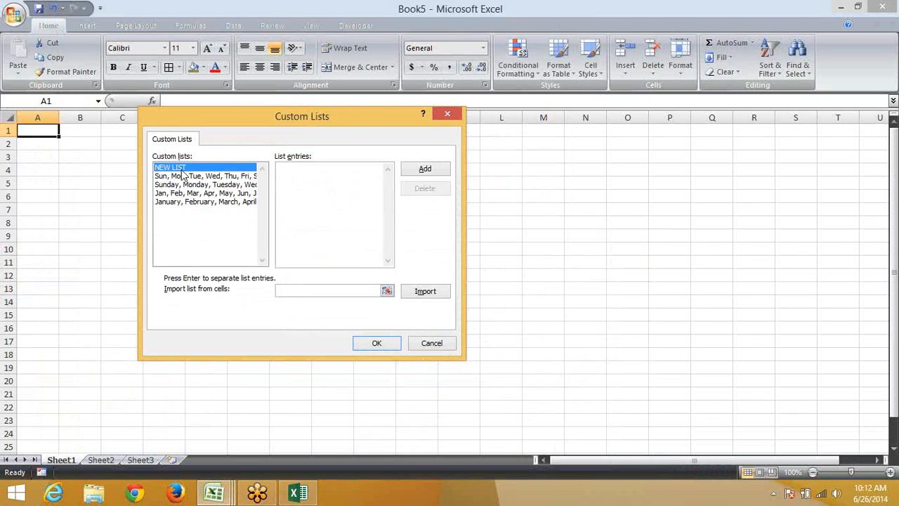
# Review the built-in weekday and month lists, then start a NEW LIST
pyautogui.click(186, 175)
pyautogui.click(188, 193)
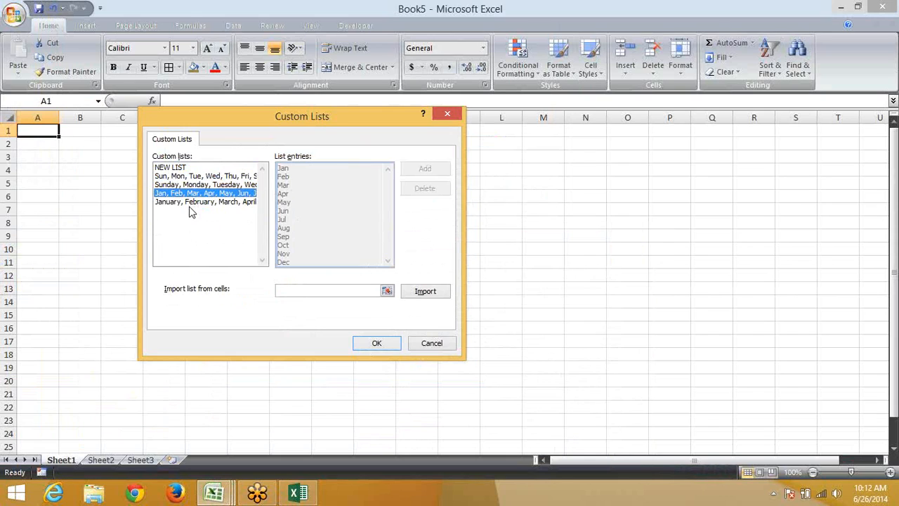
pyautogui.click(189, 185)
pyautogui.click(188, 178)
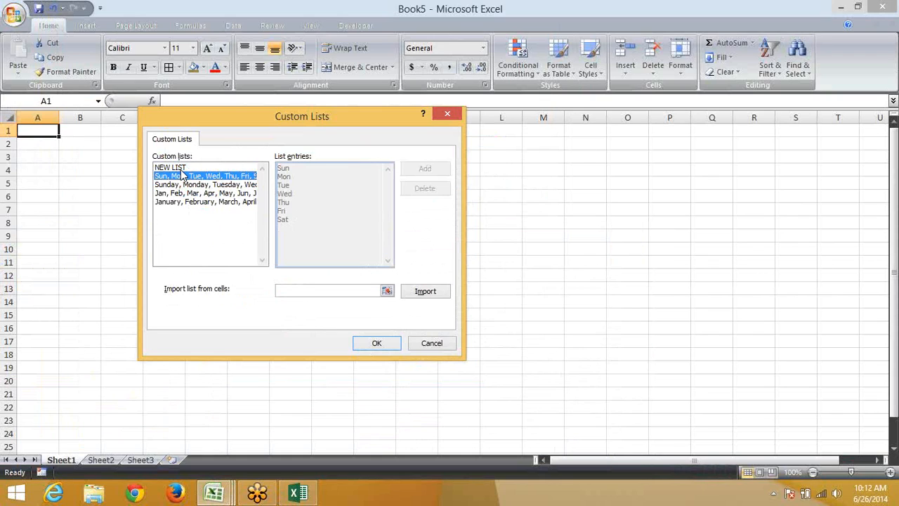
pyautogui.click(178, 168)
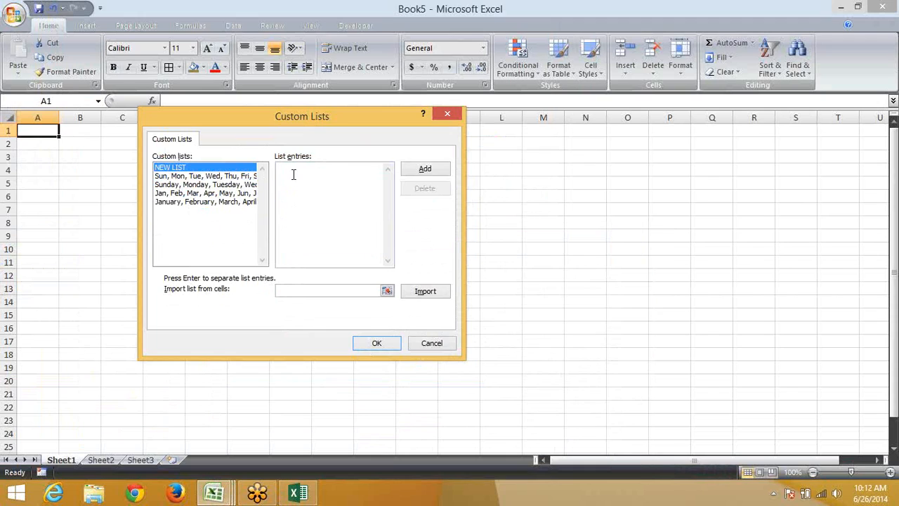
# Enter Delhi, Pune, Noida and Kanpur as the list entries, one per line
pyautogui.click(288, 177)
pyautogui.write('Delhi')
pyautogui.press('Return')
pyautogui.write('Pune')
pyautogui.press('Return')
pyautogui.write('Noida')
pyautogui.press('Return')
pyautogui.write('Kanpur')
pyautogui.press('Return')
# Clear the import range, add the Delhi–Kanpur list, and close both options dialogs
pyautogui.click(387, 291)
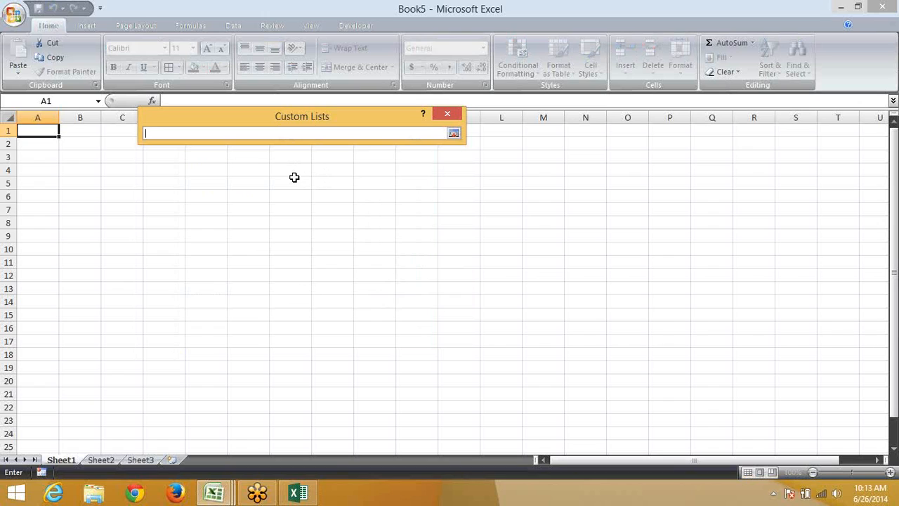
pyautogui.moveTo(294, 176); pyautogui.dragTo(347, 302)
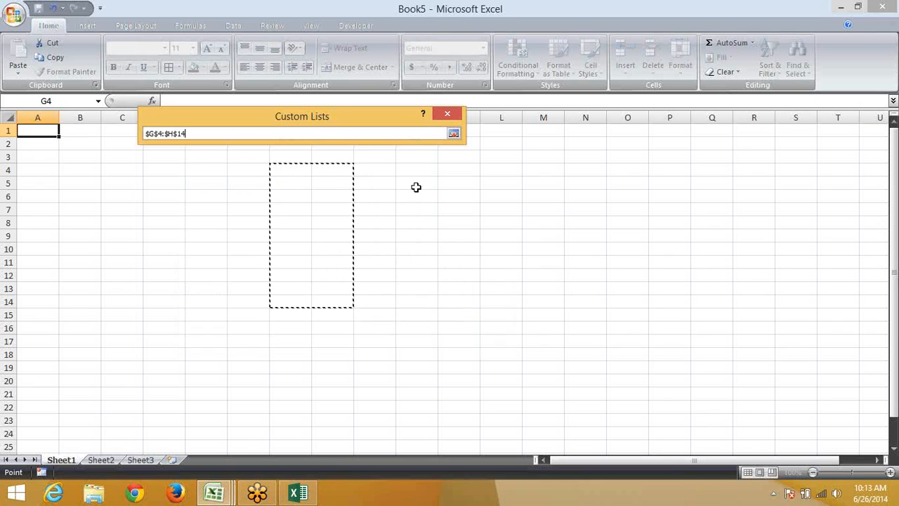
pyautogui.click(452, 133)
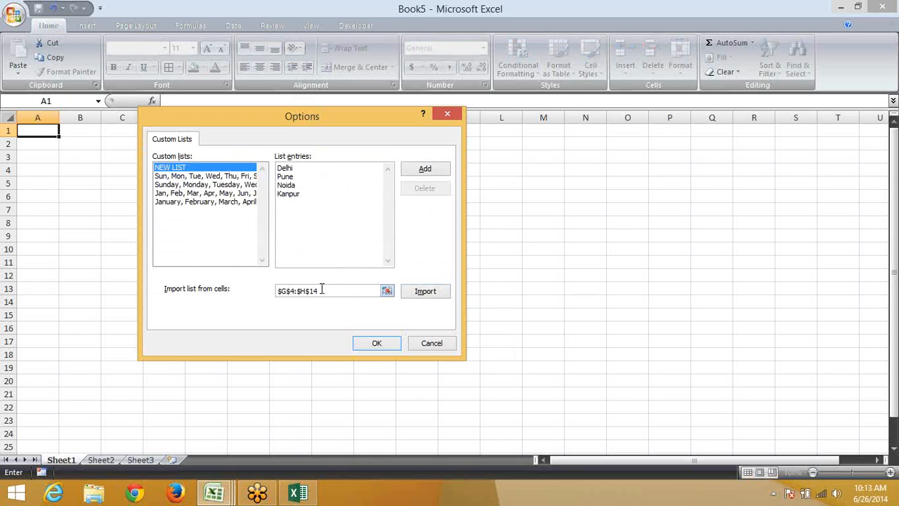
pyautogui.moveTo(322, 290); pyautogui.dragTo(270, 293)
pyautogui.press('BackSpace')
pyautogui.click(419, 170)
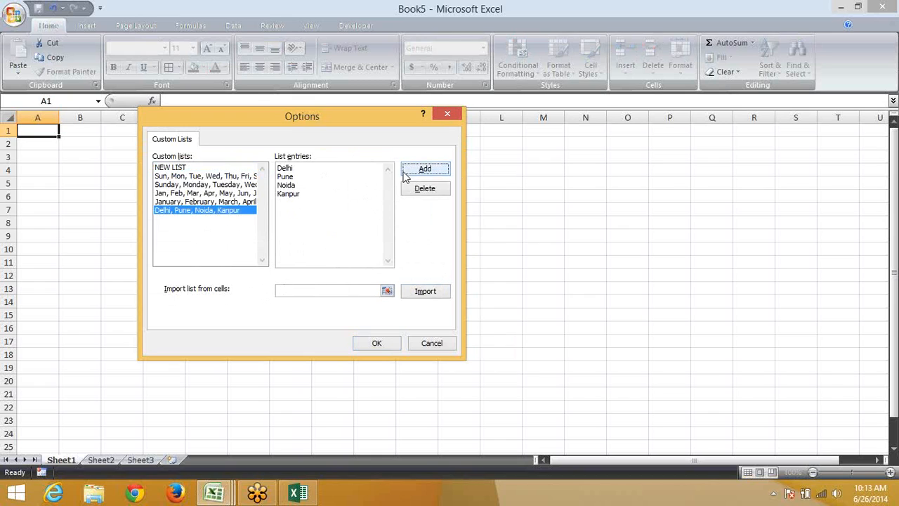
pyautogui.click(367, 344)
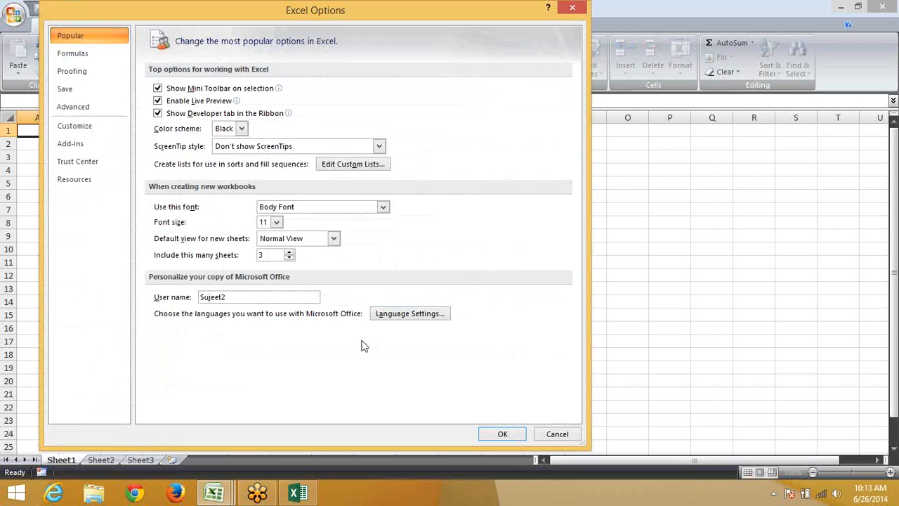
pyautogui.click(501, 433)
# Enter Delhi in B2 and fill the city sequence down to B11
pyautogui.press('Right')
pyautogui.press('Right')
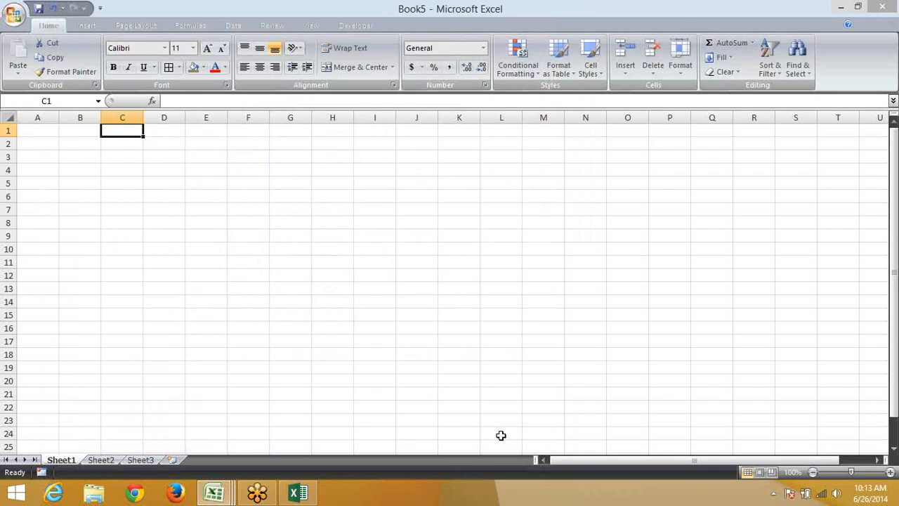
pyautogui.press('Down')
pyautogui.press('Left')
pyautogui.write('Delhi')
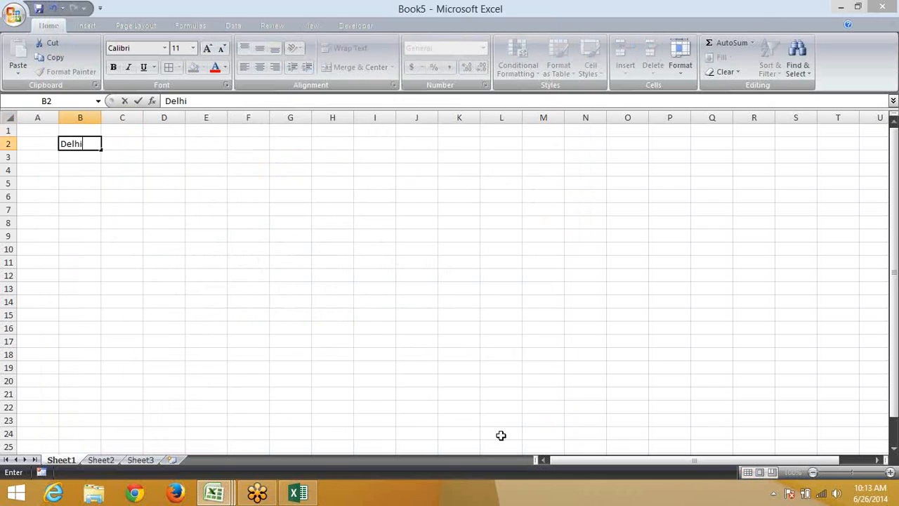
pyautogui.press('Return')
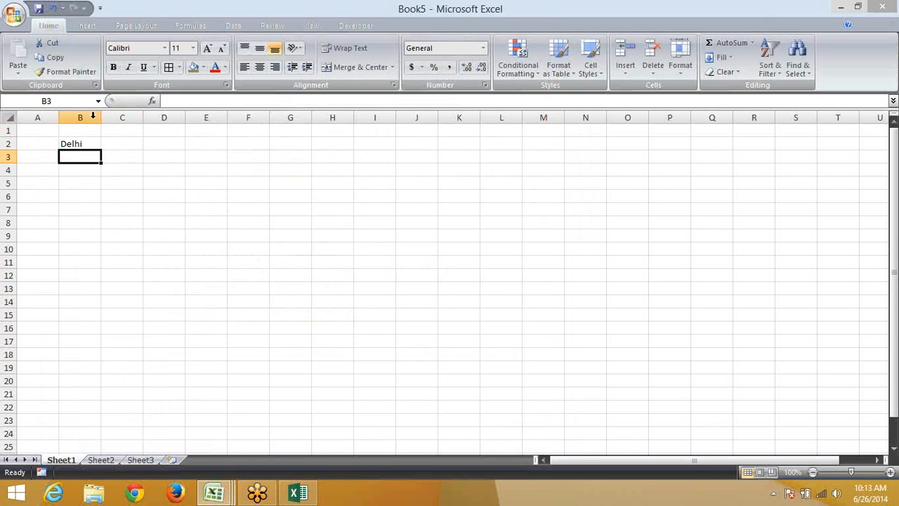
pyautogui.click(94, 143)
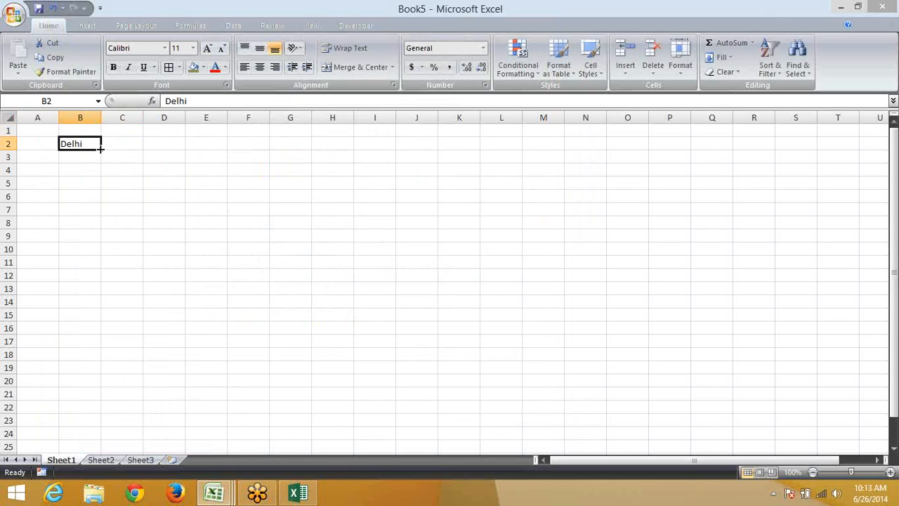
pyautogui.moveTo(99, 150); pyautogui.dragTo(100, 267)
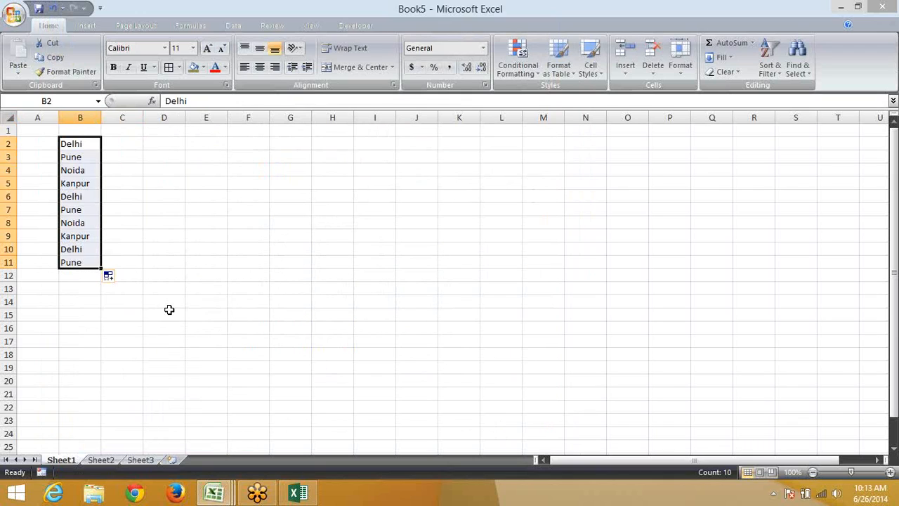
# Fill B2 across row 2 to I2 with the city sequence, then return to Book2
pyautogui.click(299, 493)
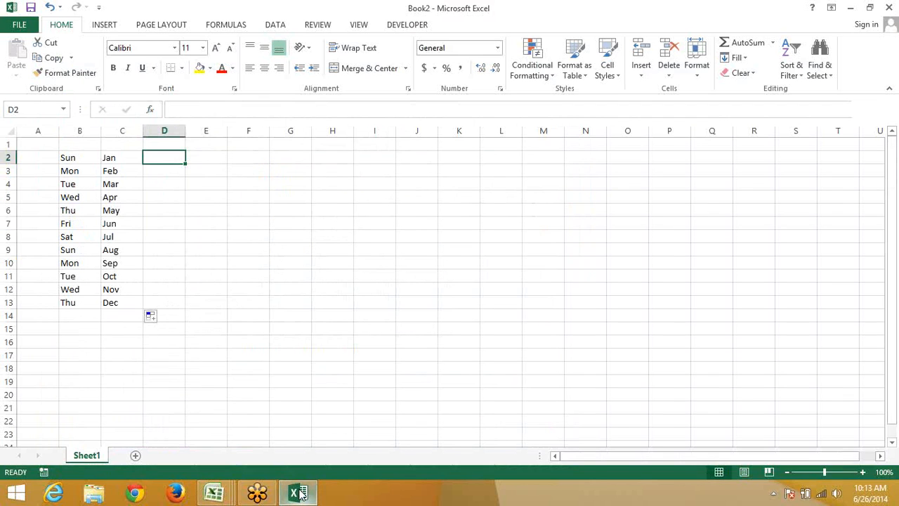
pyautogui.click(352, 303)
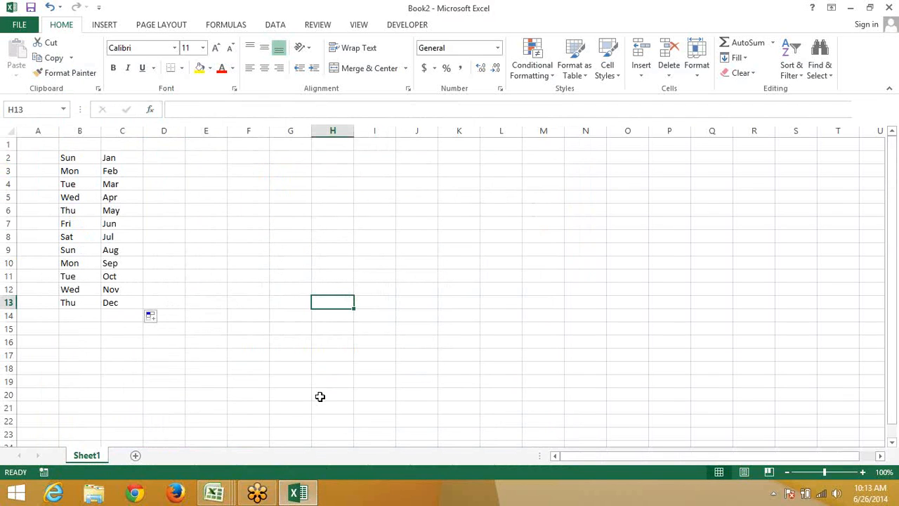
pyautogui.moveTo(231, 495)
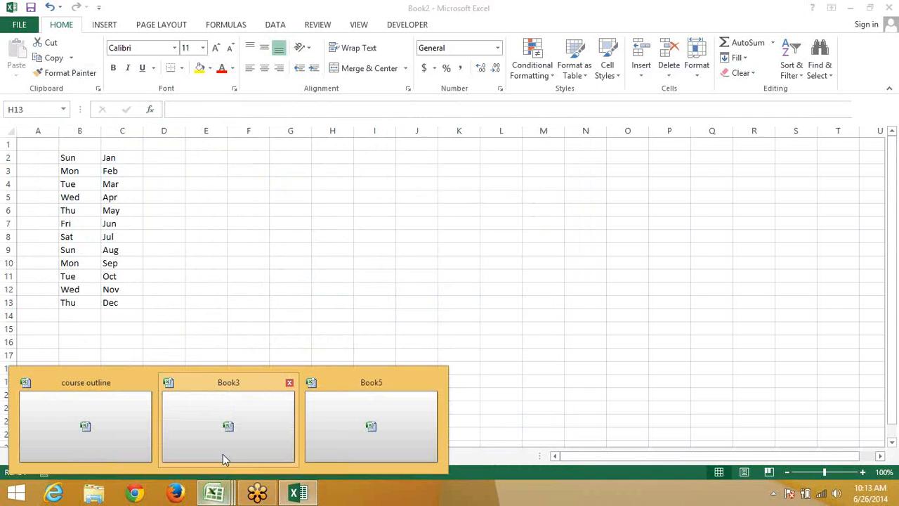
pyautogui.click(330, 432)
pyautogui.click(92, 143)
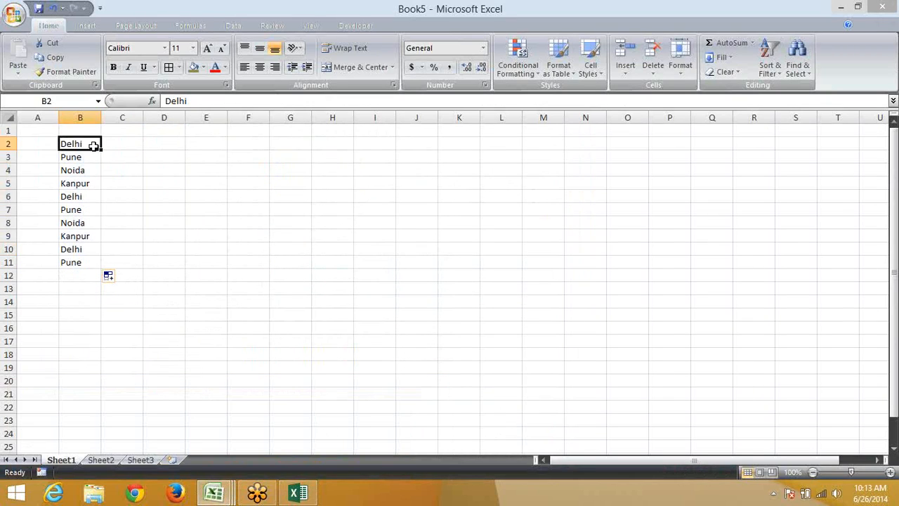
pyautogui.moveTo(101, 148); pyautogui.dragTo(380, 141)
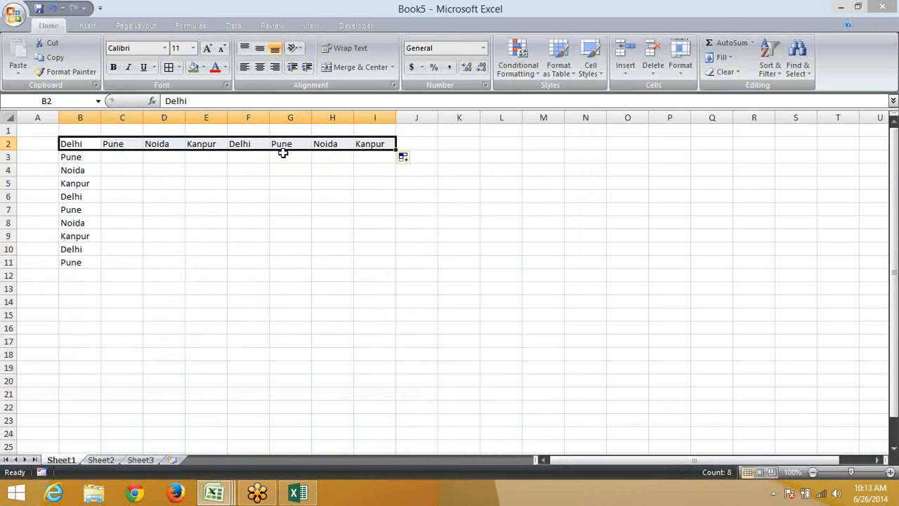
pyautogui.click(298, 492)
pyautogui.click(287, 141)
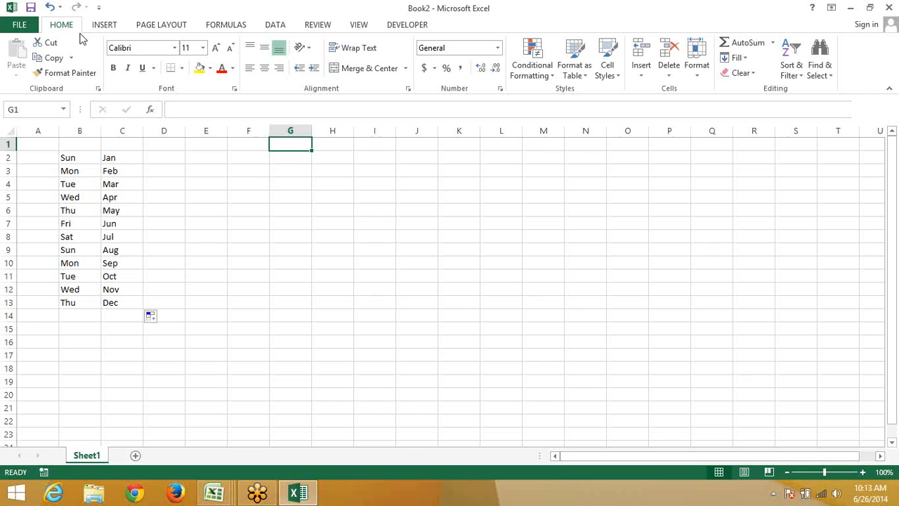
# Browse the Advanced page of Excel 2013 Options, then close the dialog
pyautogui.click(32, 23)
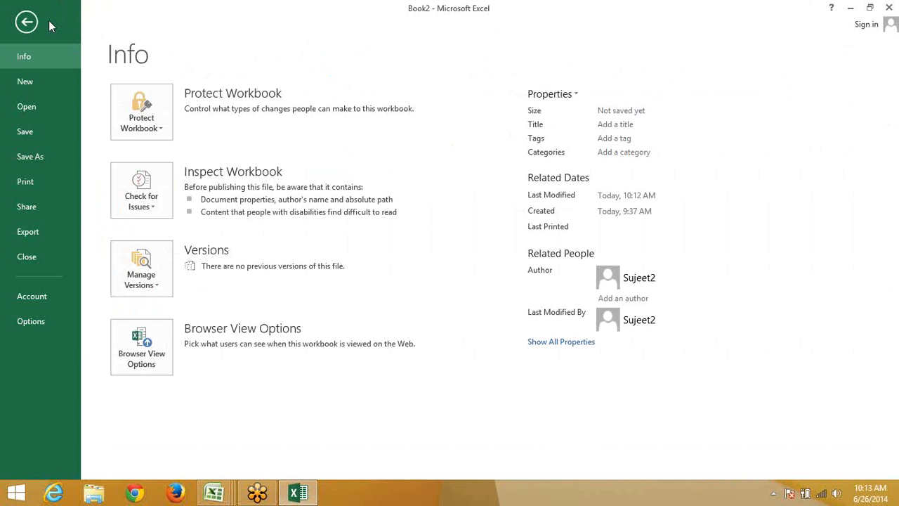
pyautogui.click(31, 321)
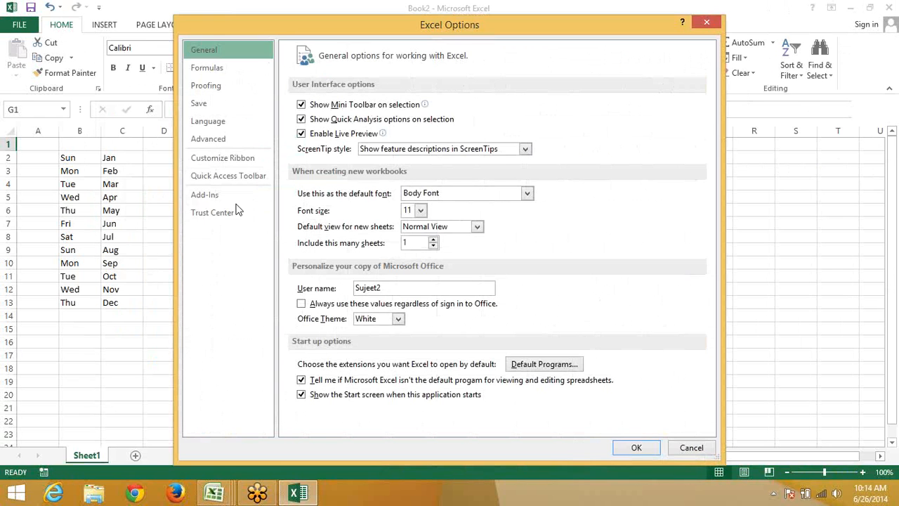
pyautogui.click(233, 140)
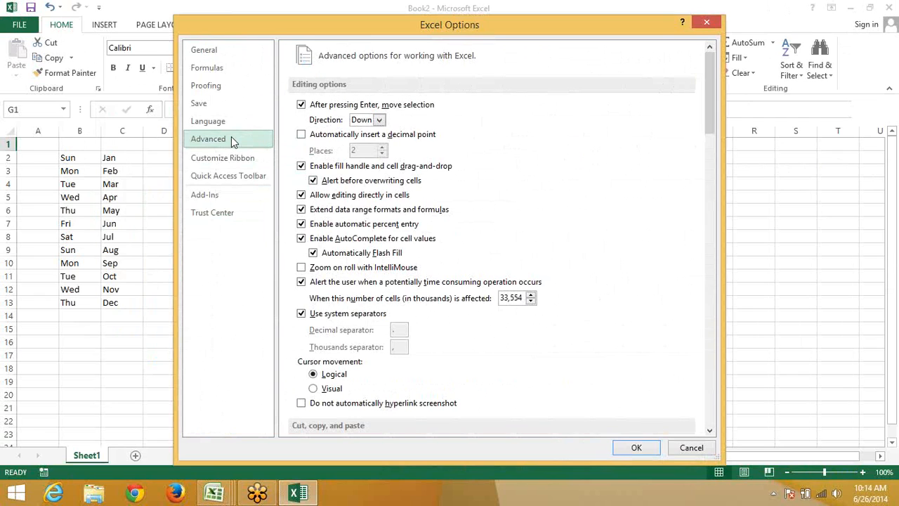
pyautogui.scroll(-3, 632, 168)
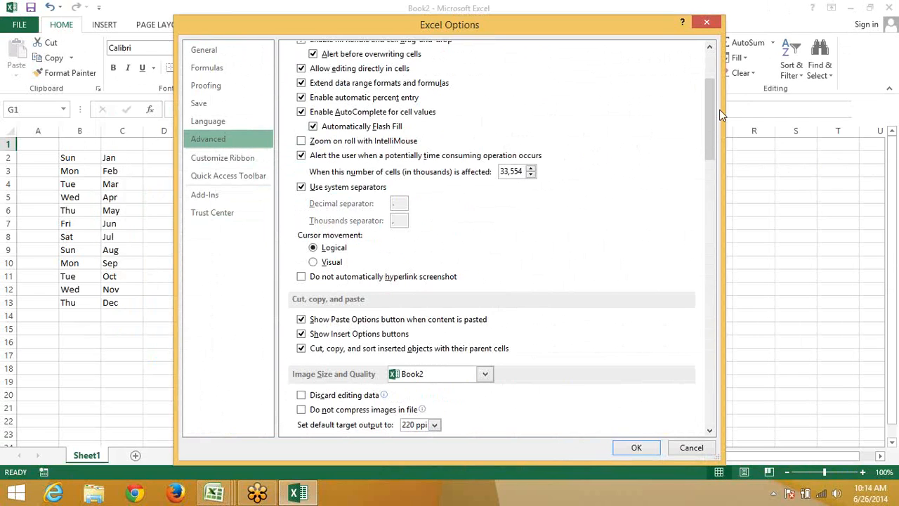
pyautogui.scroll(-20, 709, 137)
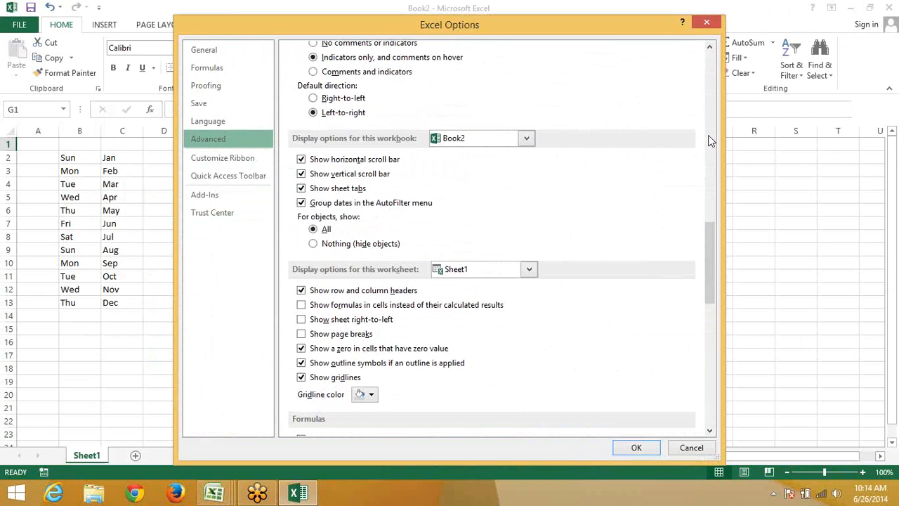
pyautogui.scroll(-3, 710, 141)
pyautogui.scroll(-8, 709, 141)
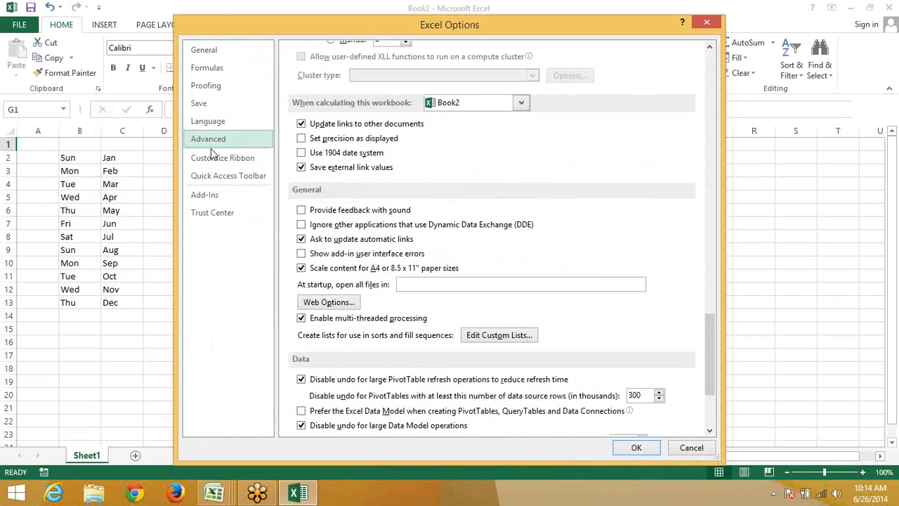
pyautogui.press('Escape')
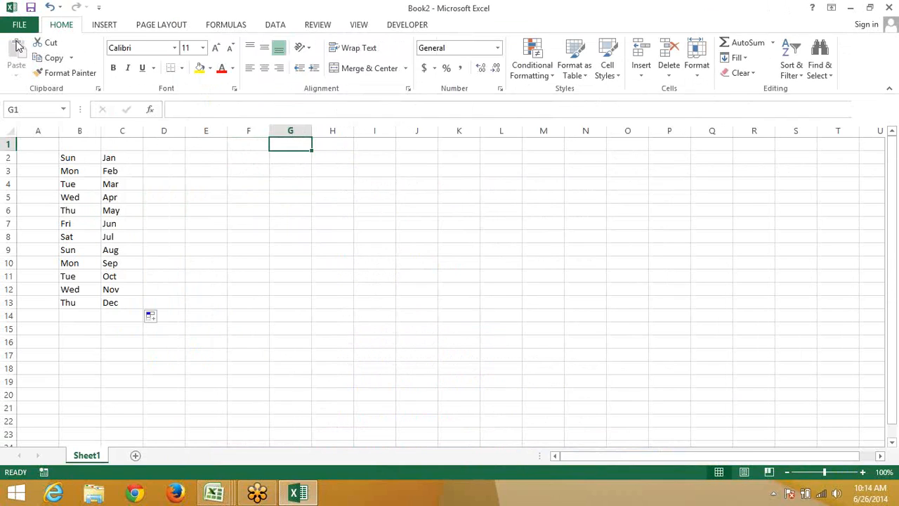
# Reopen Advanced options and open Edit Custom Lists, placing the cursor in List entries
pyautogui.click(19, 25)
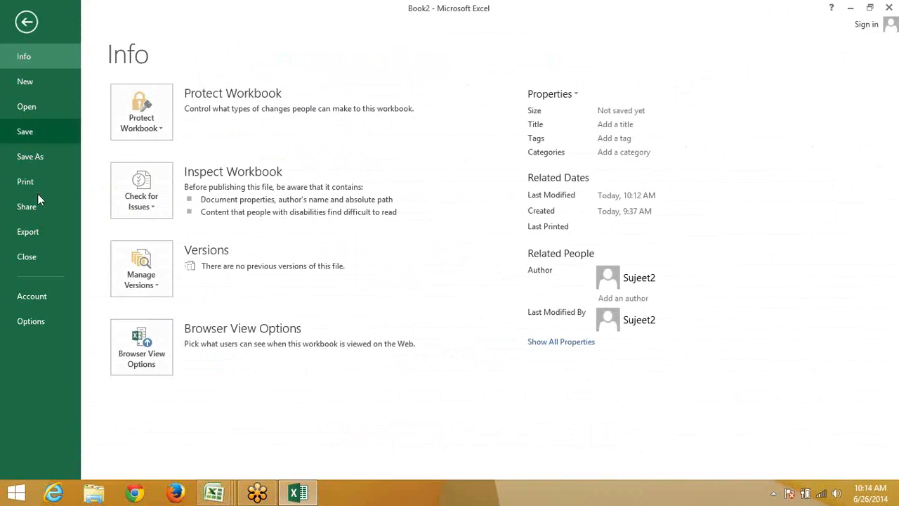
pyautogui.click(29, 321)
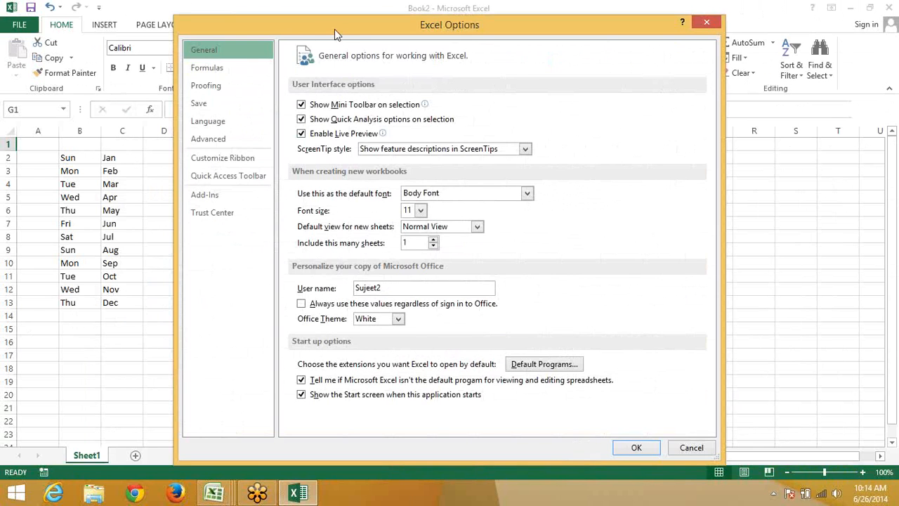
pyautogui.moveTo(325, 25); pyautogui.dragTo(310, 18)
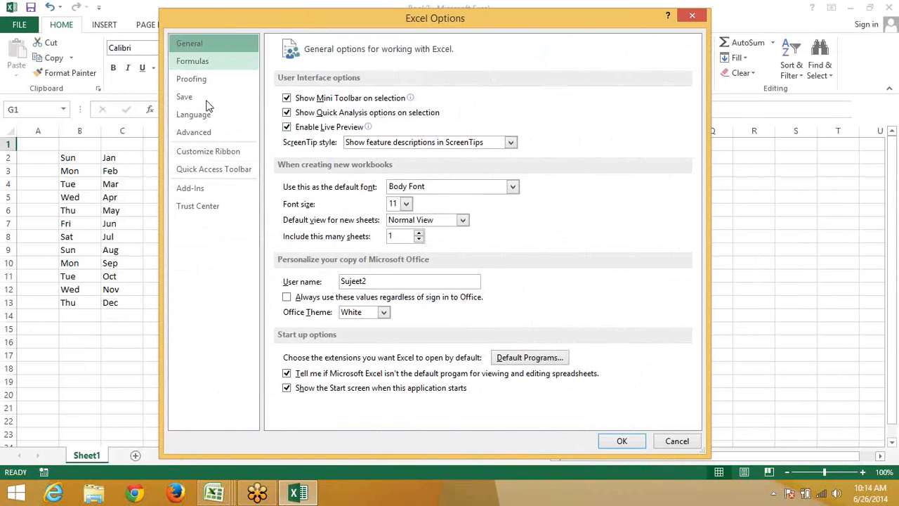
pyautogui.click(202, 135)
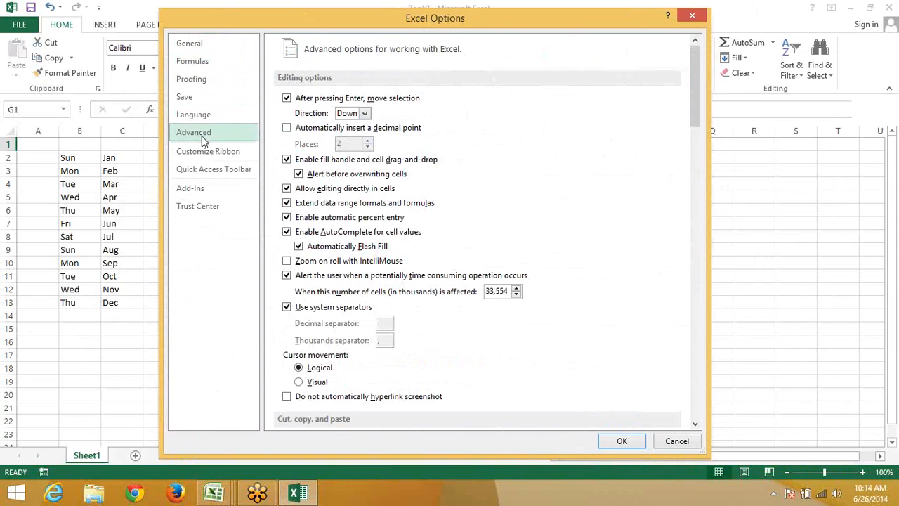
pyautogui.scroll(-6, 443, 266)
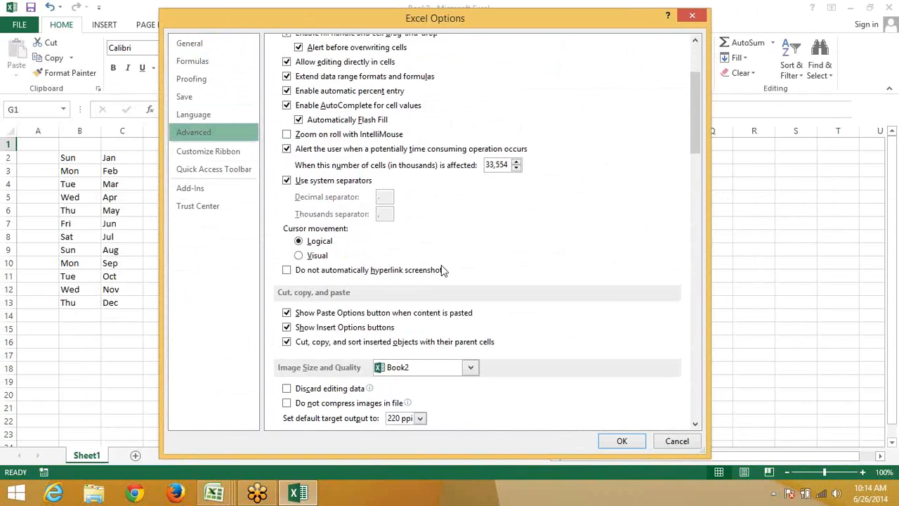
pyautogui.scroll(-15, 441, 265)
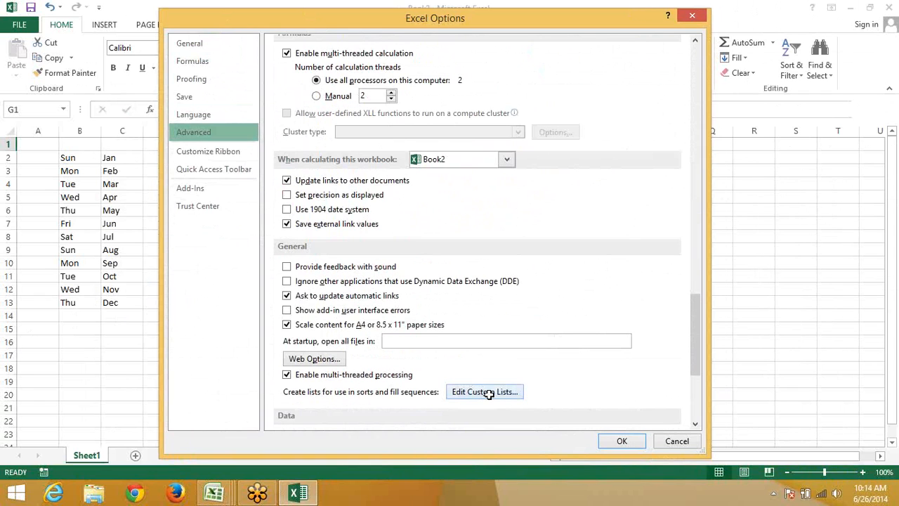
pyautogui.click(490, 395)
pyautogui.click(443, 168)
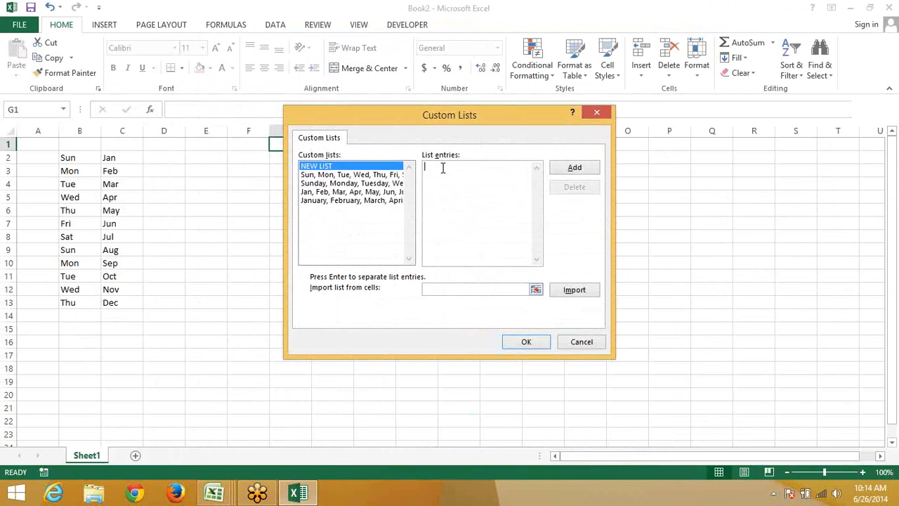
# Type the five first names into List entries, correcting a typo along the way
pyautogui.write('Puneet')
pyautogui.press('Return')
pyautogui.write('Ner')
pyautogui.press('BackSpace')
pyautogui.write('eraj')
pyautogui.press('Return')
pyautogui.write('Ravi ')
pyautogui.write('Kavit')
pyautogui.write('a')
pyautogui.write('P')
pyautogui.write('uja')
# Add the name list and close the Custom Lists and Excel Options dialogs
pyautogui.click(558, 168)
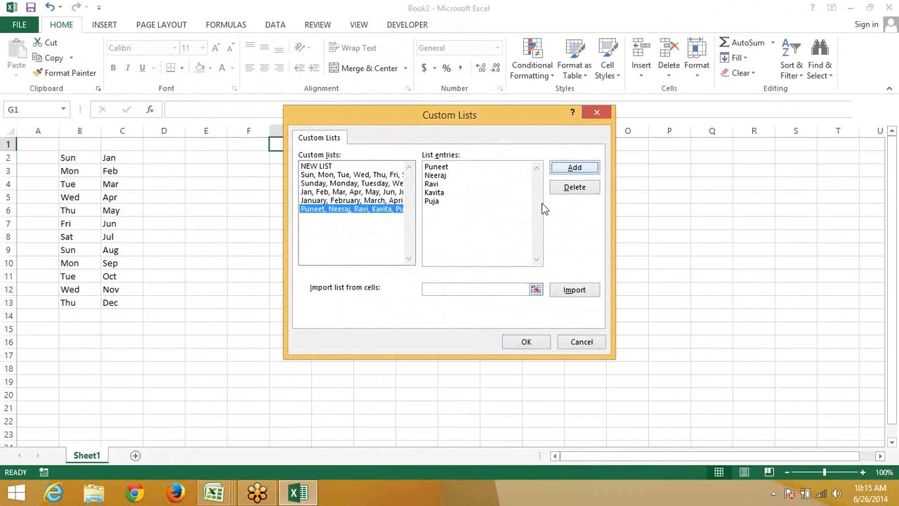
pyautogui.click(530, 347)
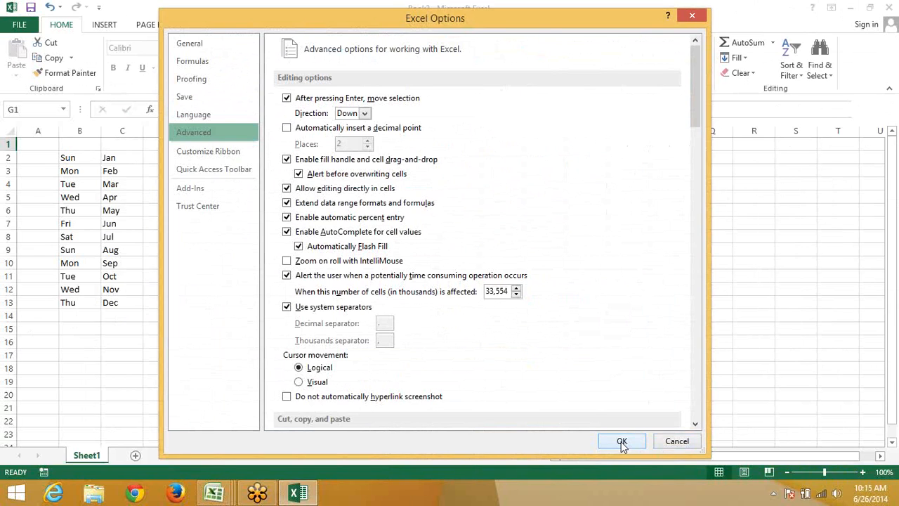
pyautogui.click(622, 440)
pyautogui.click(316, 155)
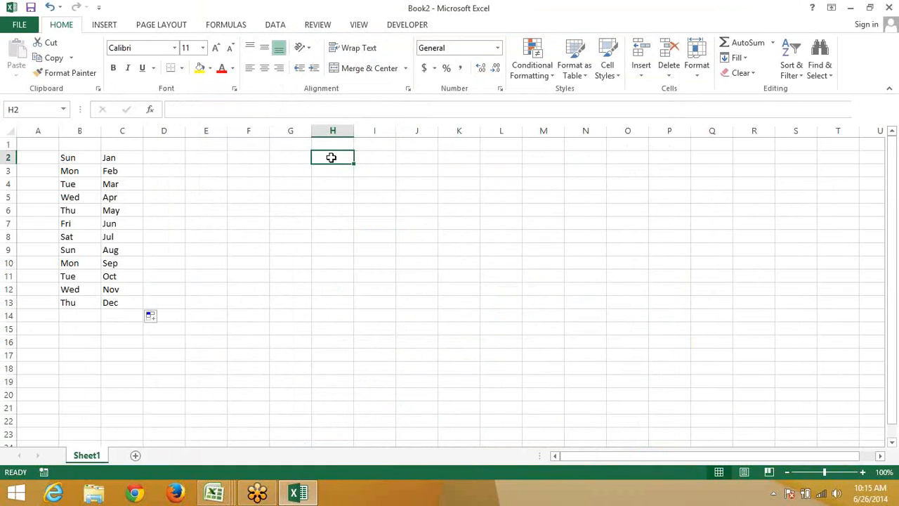
# Enter DVD, CD, TFT and CRD down column H starting at H2
pyautogui.write('DVD')
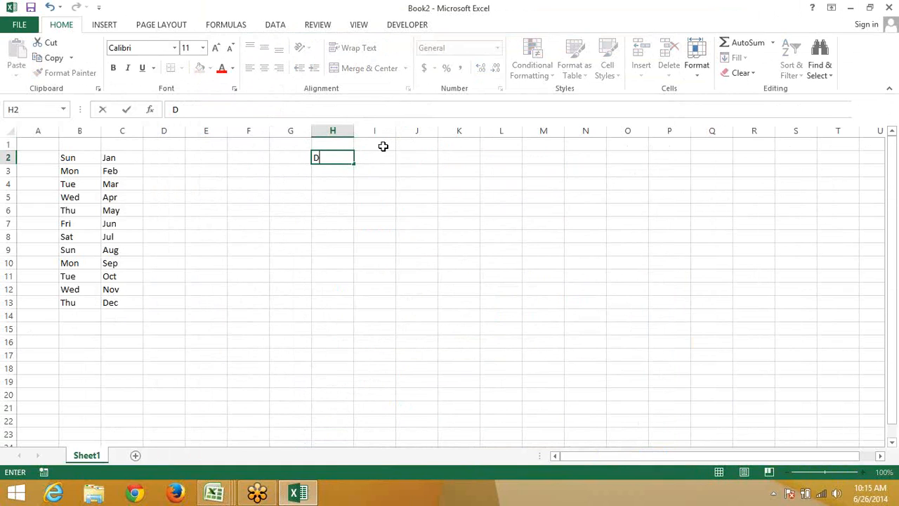
pyautogui.press('Return')
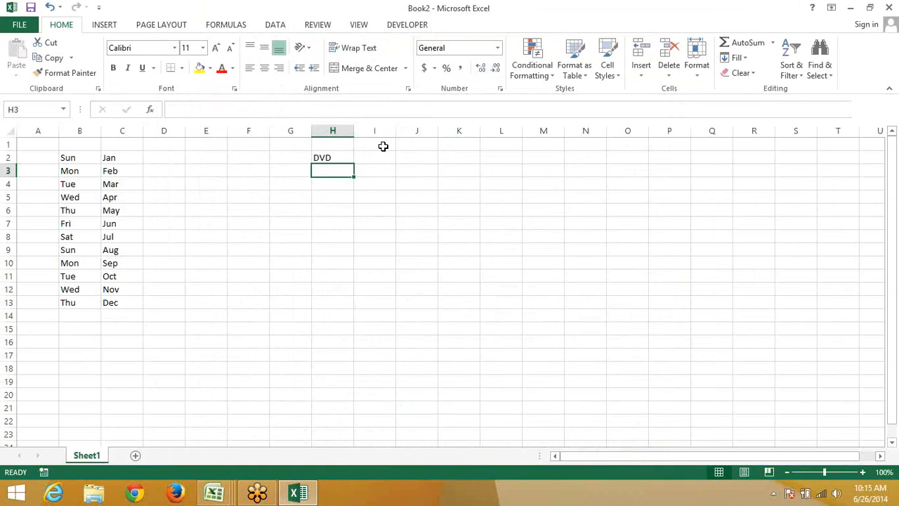
pyautogui.write('CD')
pyautogui.press('Return')
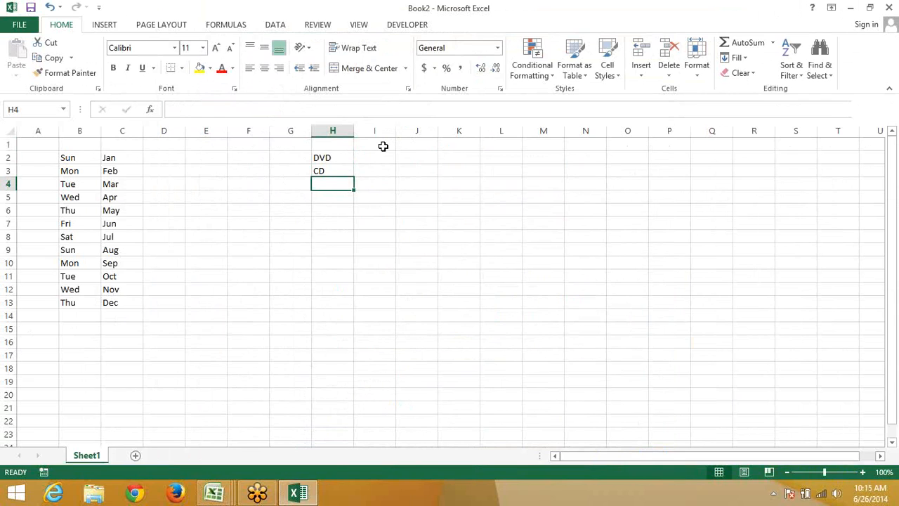
pyautogui.write('TFT')
pyautogui.press('Return')
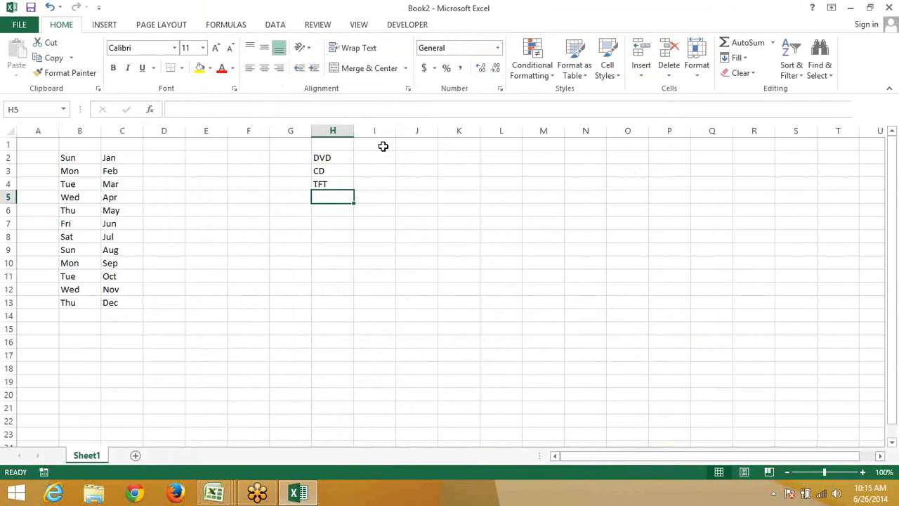
pyautogui.write('CR')
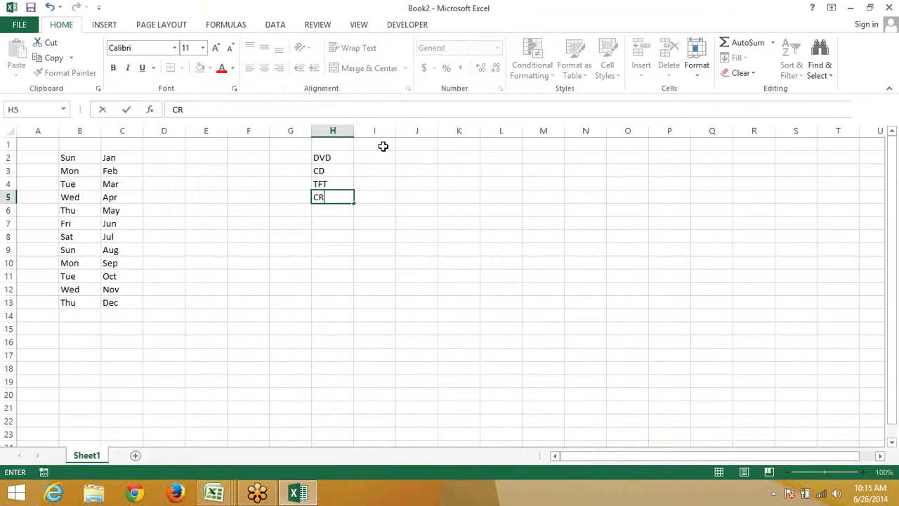
pyautogui.write('D')
pyautogui.press('Return')
# Add RAM and HD below CRD, then select H2:H7
pyautogui.press('Down')
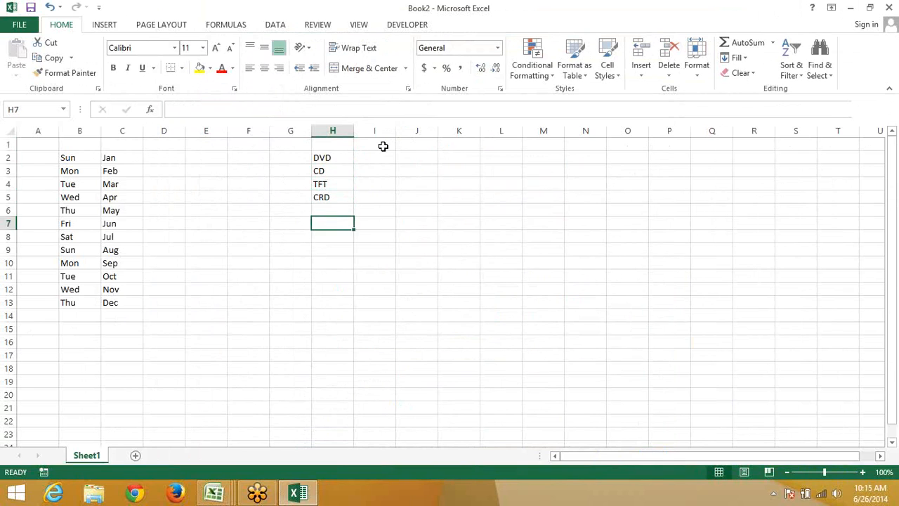
pyautogui.press('Up')
pyautogui.press('Up')
pyautogui.press('Down')
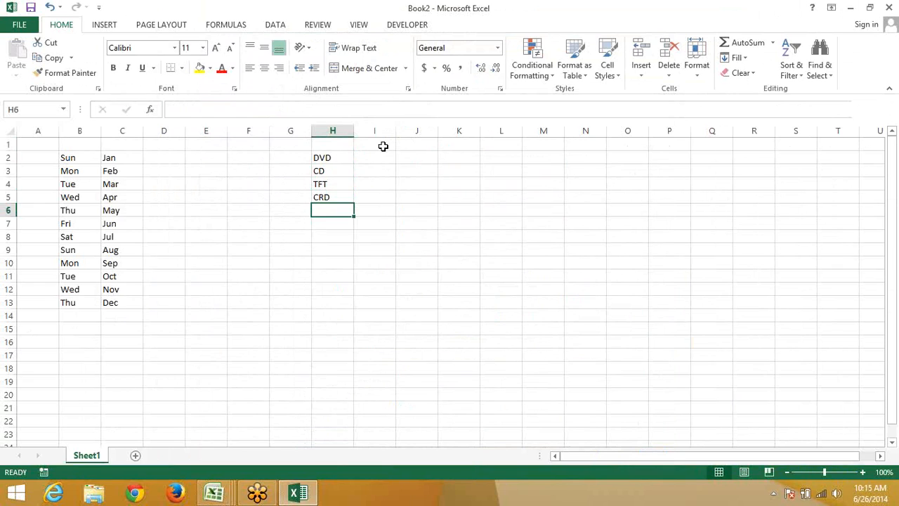
pyautogui.write('RAM')
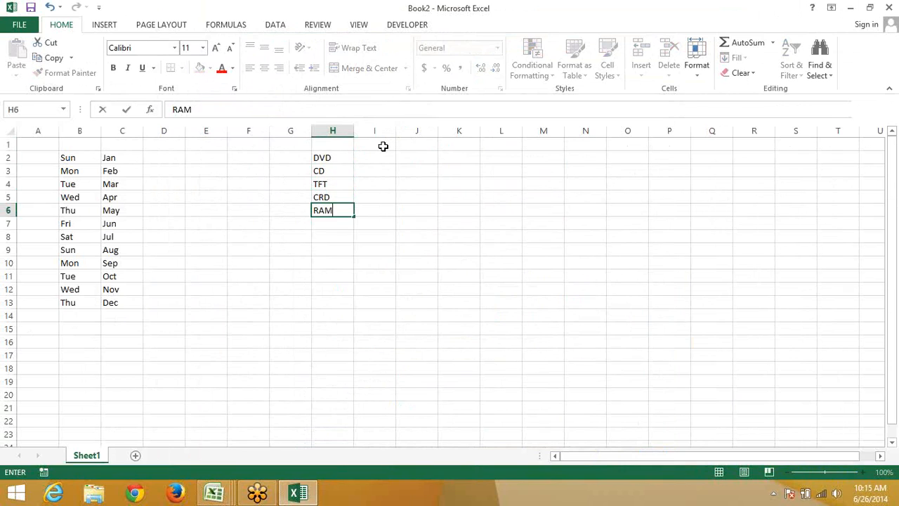
pyautogui.press('Return')
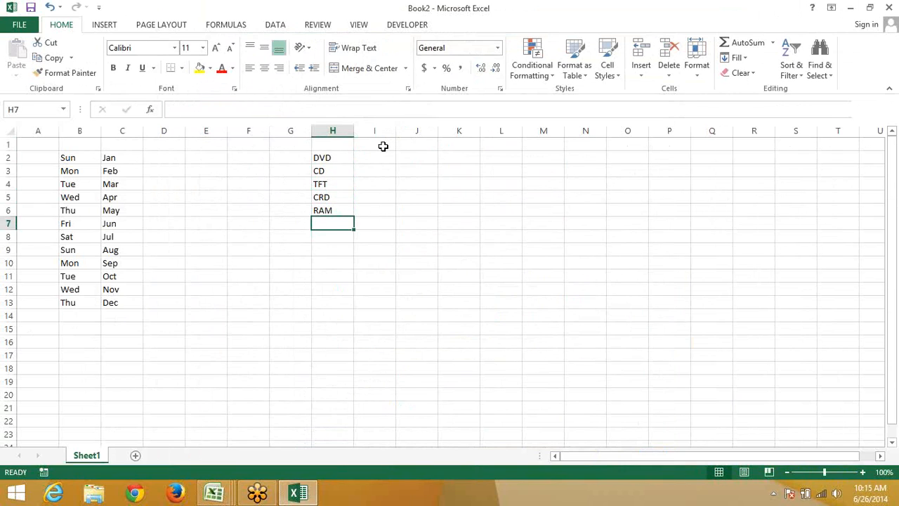
pyautogui.write('HD')
pyautogui.press('Return')
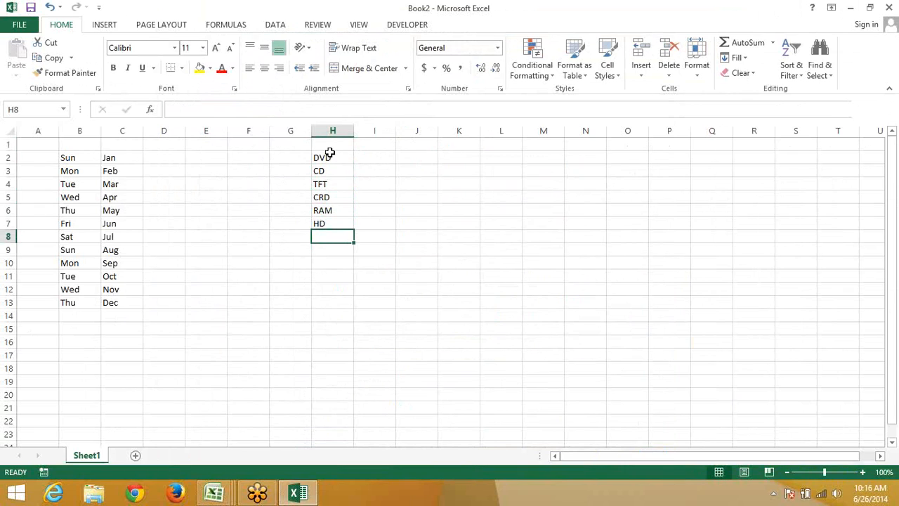
pyautogui.moveTo(329, 153); pyautogui.dragTo(334, 225)
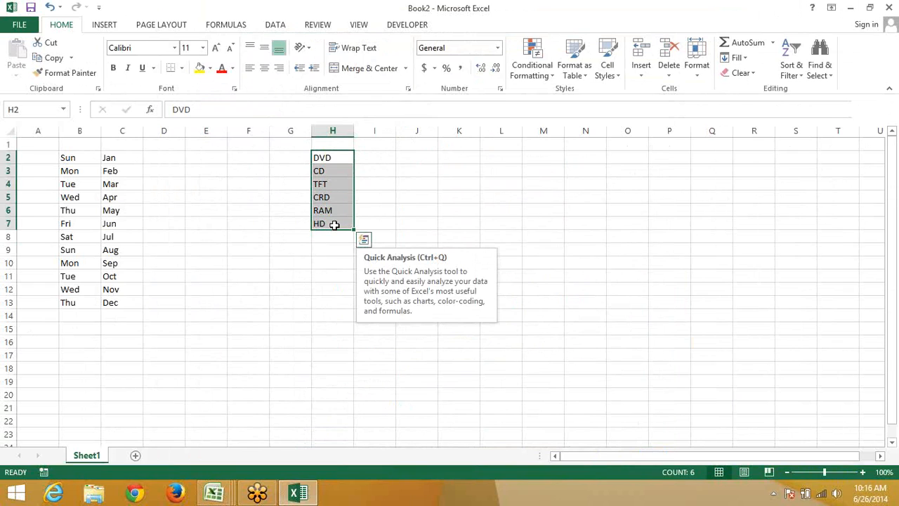
# Import $H$2:$H$7 (DVD, CD, TFT, CRD, RAM, HD) as a custom list and close Options
pyautogui.click(28, 24)
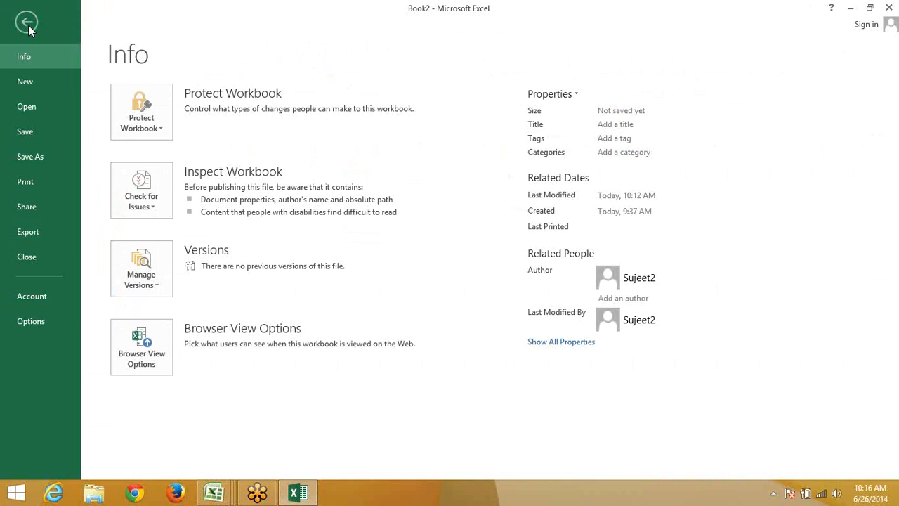
pyautogui.click(37, 325)
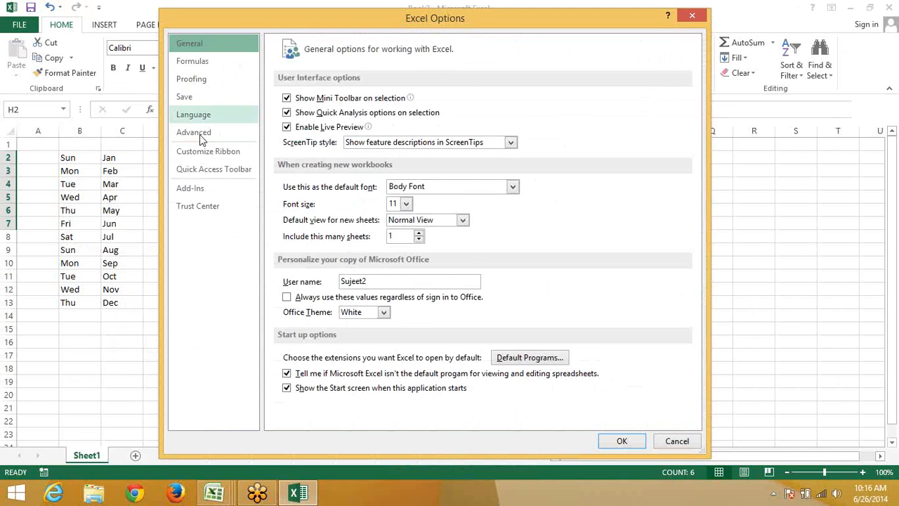
pyautogui.click(199, 134)
pyautogui.scroll(-7, 520, 204)
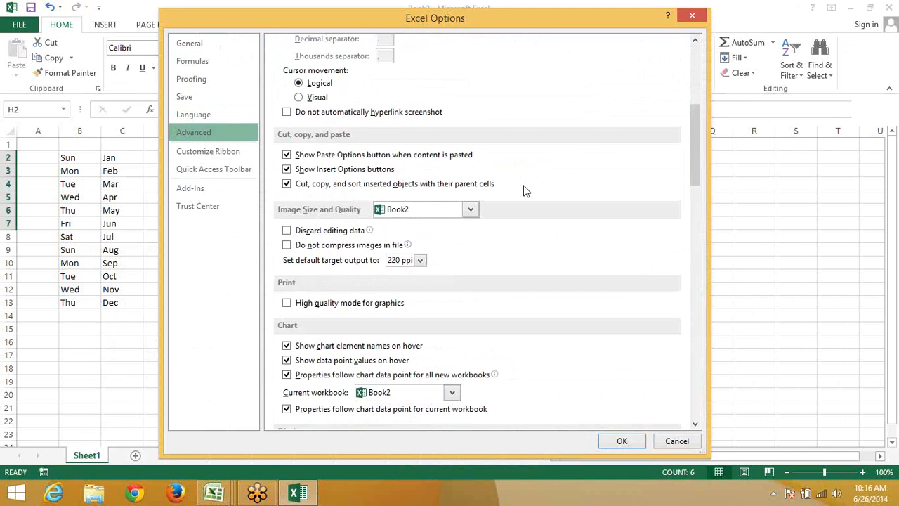
pyautogui.scroll(-20, 523, 189)
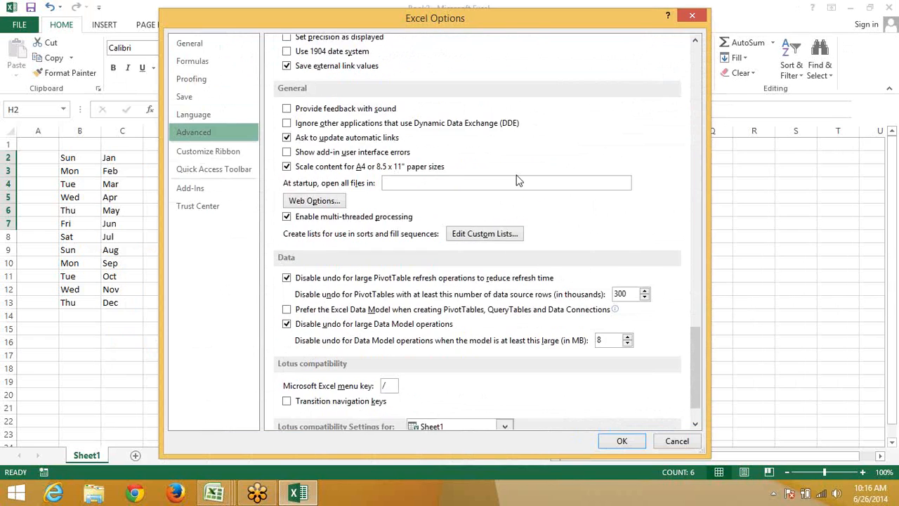
pyautogui.scroll(-2, 518, 181)
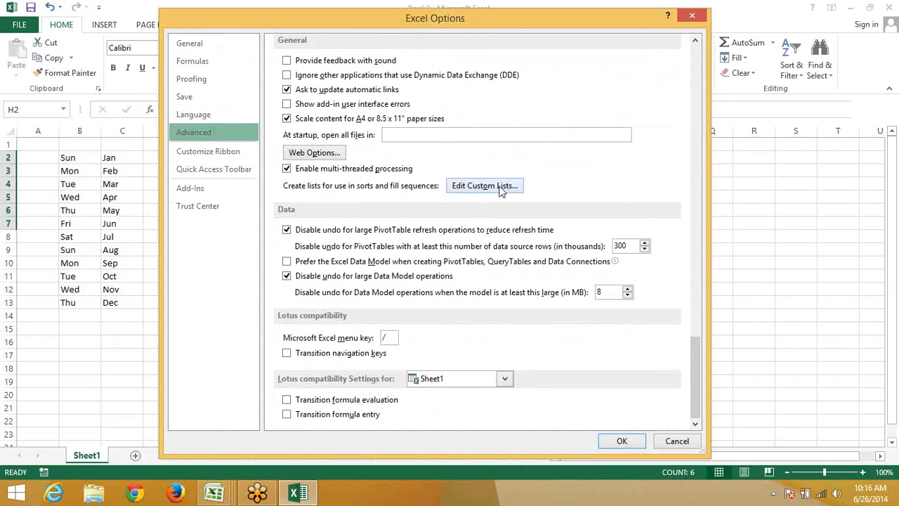
pyautogui.click(484, 185)
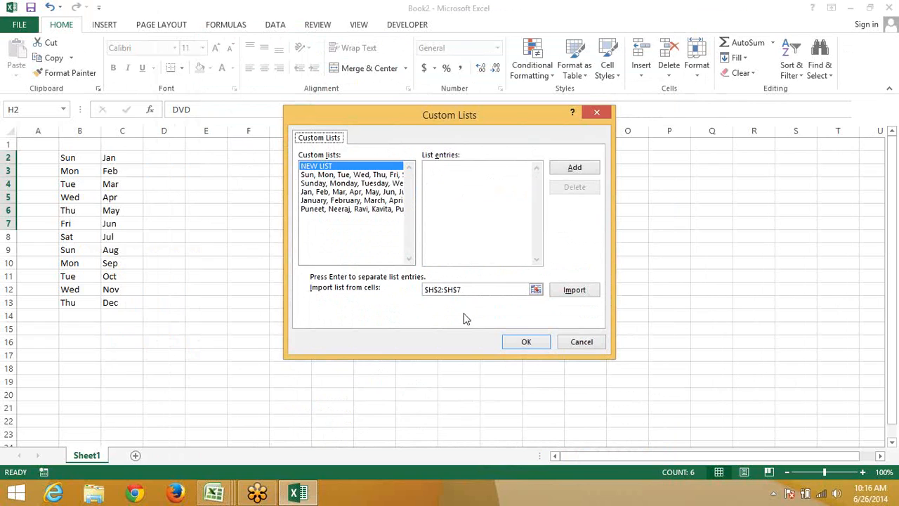
pyautogui.moveTo(415, 120); pyautogui.dragTo(510, 114)
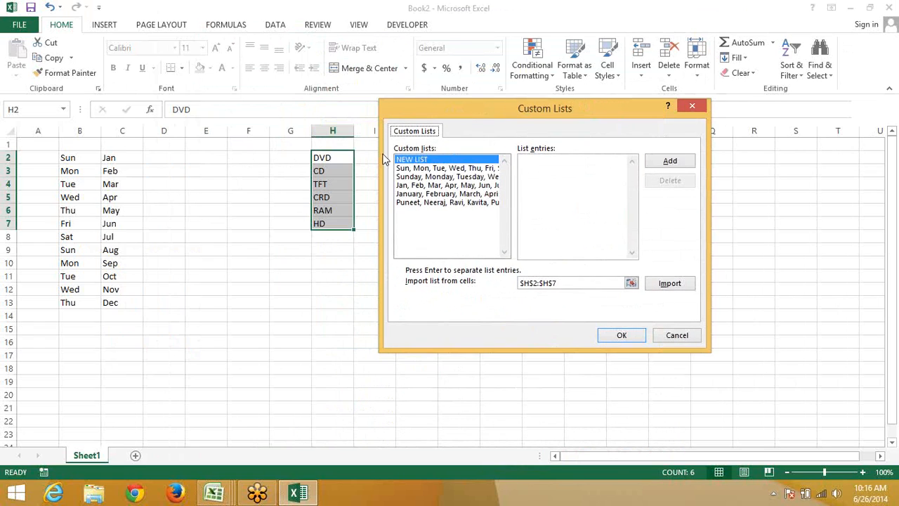
pyautogui.click(559, 283)
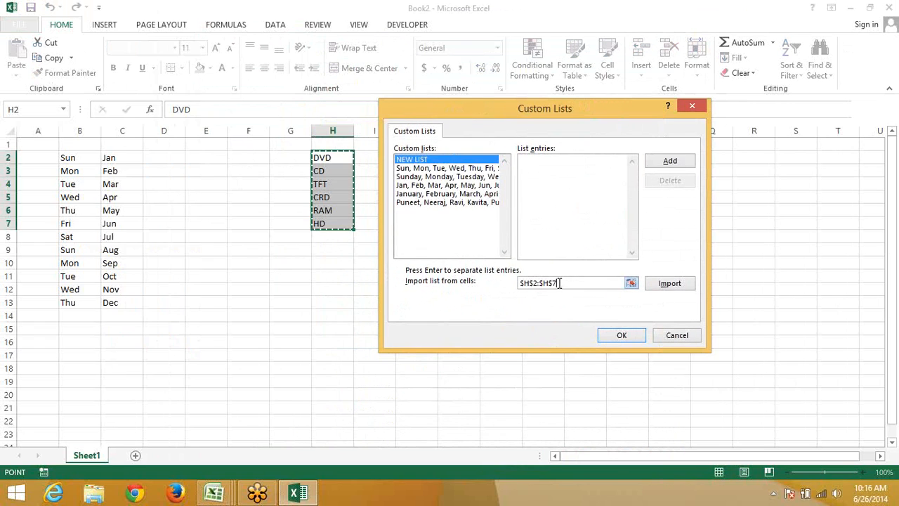
pyautogui.click(679, 284)
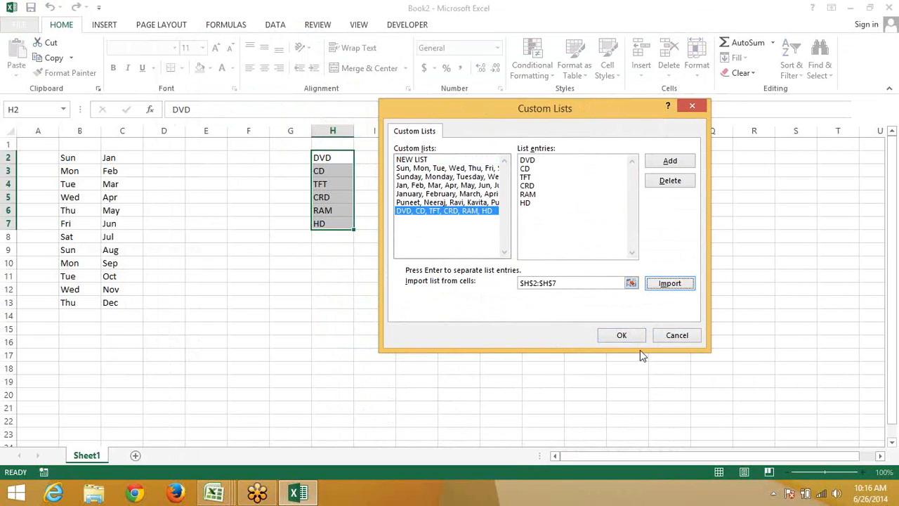
pyautogui.click(621, 335)
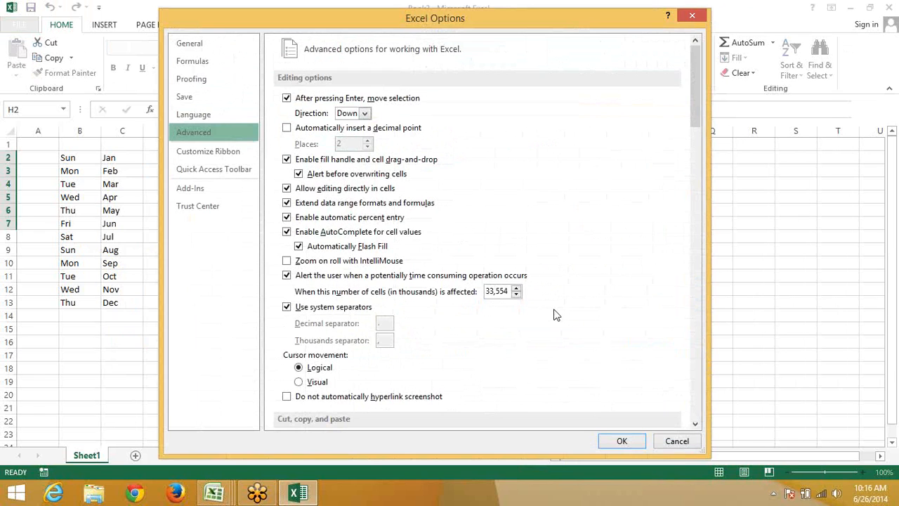
pyautogui.click(616, 440)
# Enter the first listed name in J2 and fill the name series down to J9
pyautogui.click(426, 158)
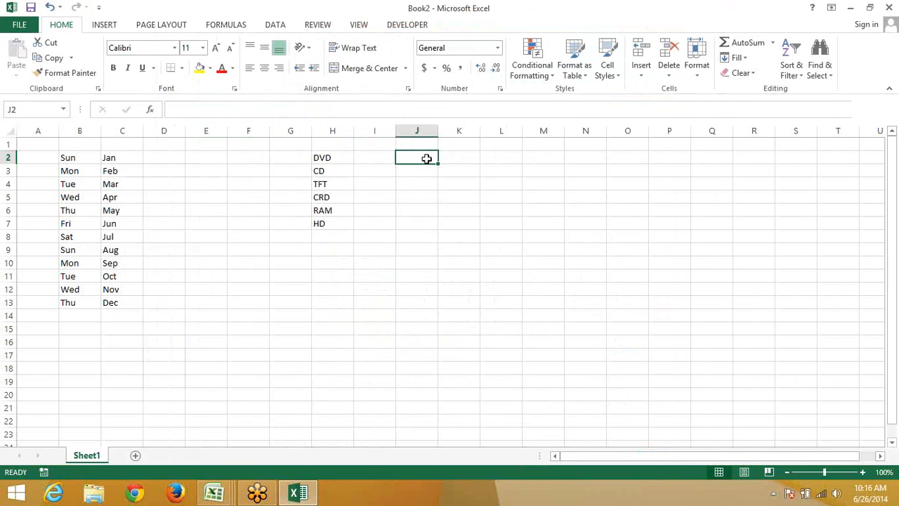
pyautogui.write('Puneet')
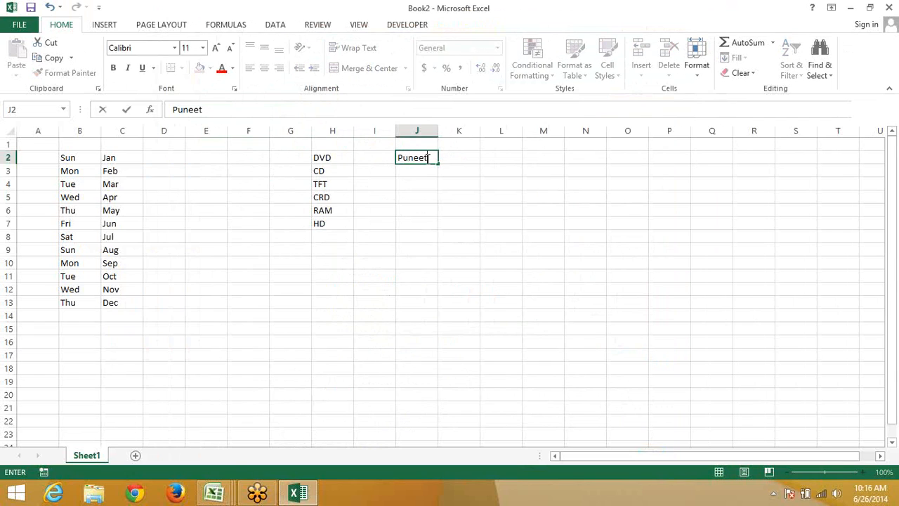
pyautogui.press('Return')
pyautogui.click(425, 157)
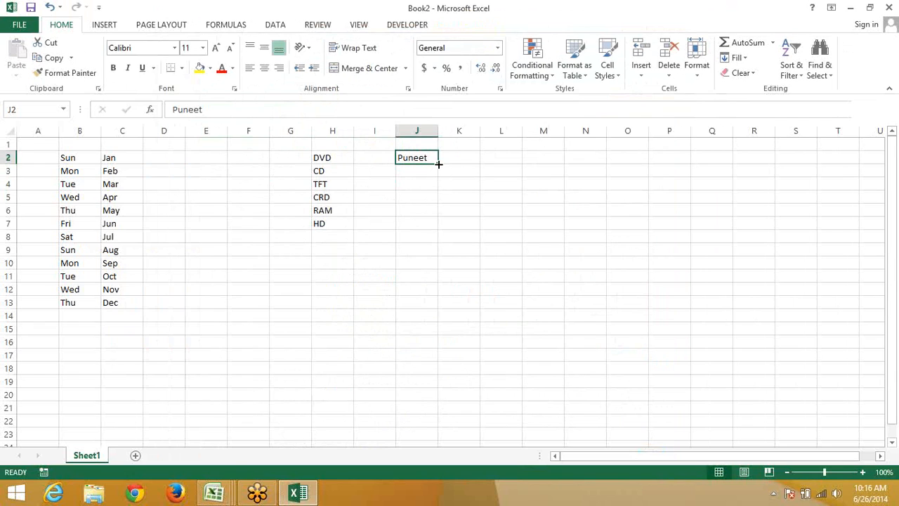
pyautogui.moveTo(438, 163); pyautogui.dragTo(450, 253)
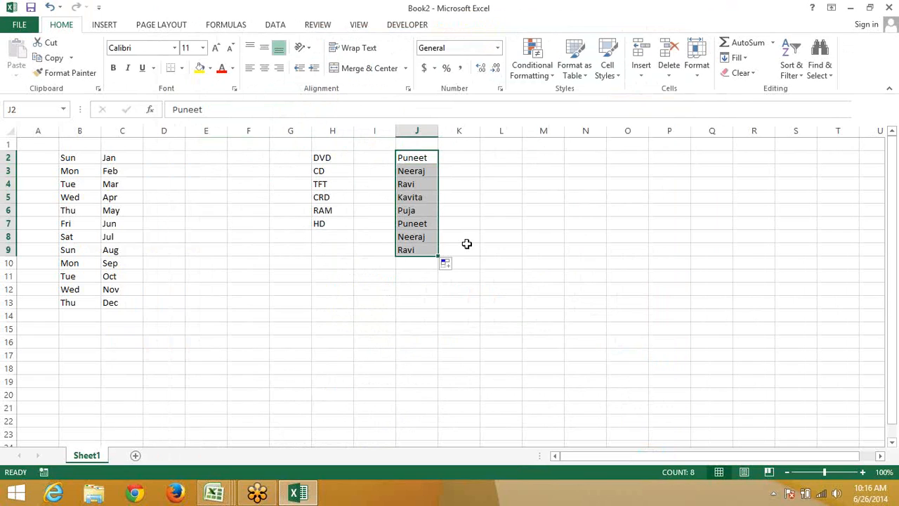
# Step through column J with the arrow keys to check the filled names
pyautogui.press('Down')
pyautogui.press('Down')
pyautogui.press('Down')
pyautogui.press('Down')
pyautogui.press('Down')
pyautogui.press('Down')
pyautogui.press('Down')
pyautogui.press('Down')
pyautogui.press('Down')
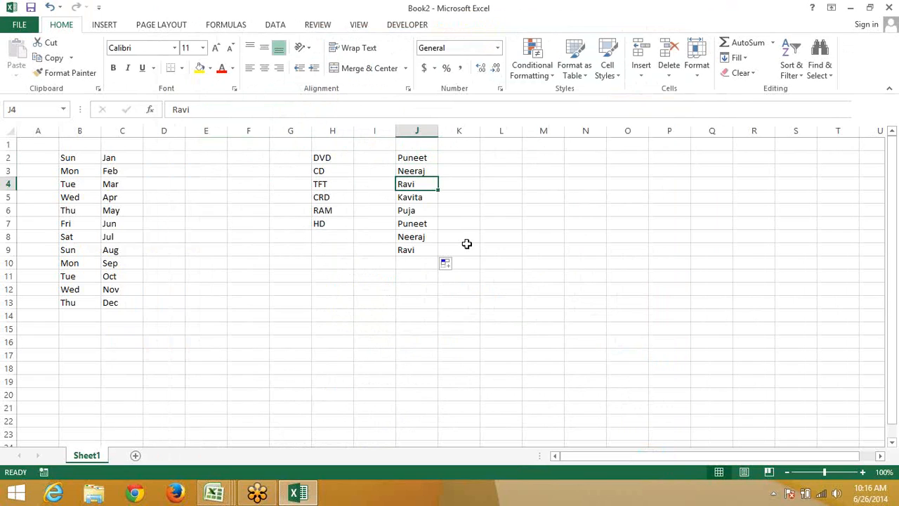
pyautogui.press('Up')
pyautogui.press('Up')
pyautogui.press('Up')
pyautogui.press('Up')
pyautogui.press('Up')
pyautogui.press('Up')
pyautogui.press('Up')
pyautogui.press('Up')
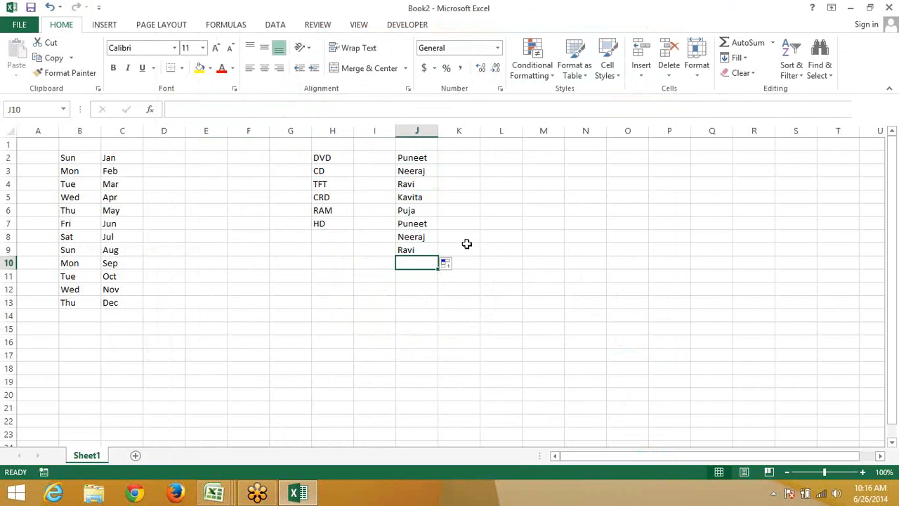
pyautogui.press('Up')
pyautogui.press('Up')
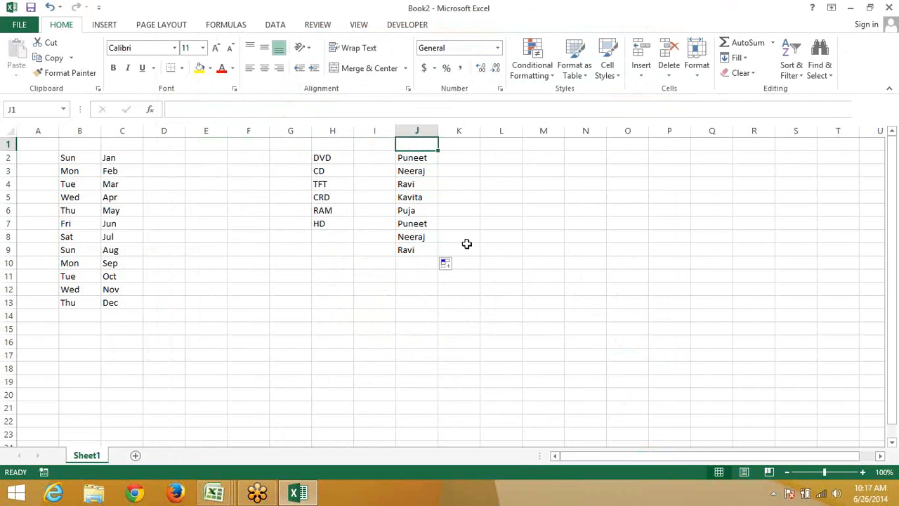
pyautogui.press('Down')
pyautogui.press('Down')
pyautogui.press('Down')
pyautogui.press('Down')
pyautogui.press('Down')
pyautogui.press('Down')
pyautogui.press('Down')
pyautogui.press('Down')
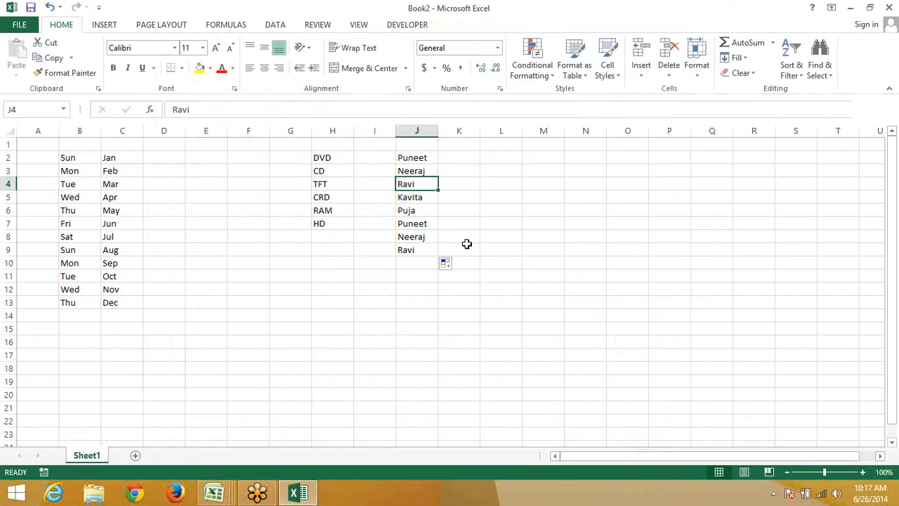
pyautogui.press('Down')
pyautogui.press('Up')
pyautogui.press('Up')
pyautogui.press('Up')
pyautogui.press('Up')
pyautogui.press('Up')
pyautogui.press('Up')
pyautogui.press('Up')
pyautogui.press('Up')
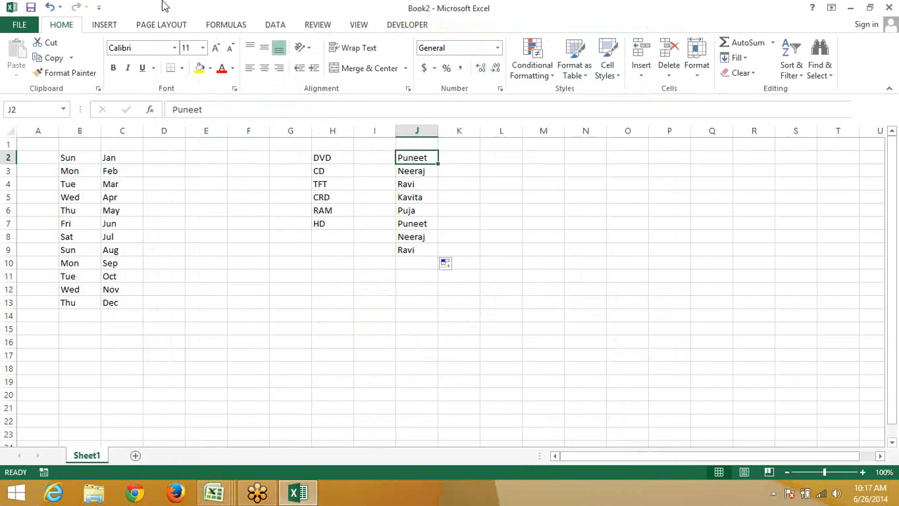
# Set 'Include this many sheets' to 5 in General options and confirm
pyautogui.click(20, 24)
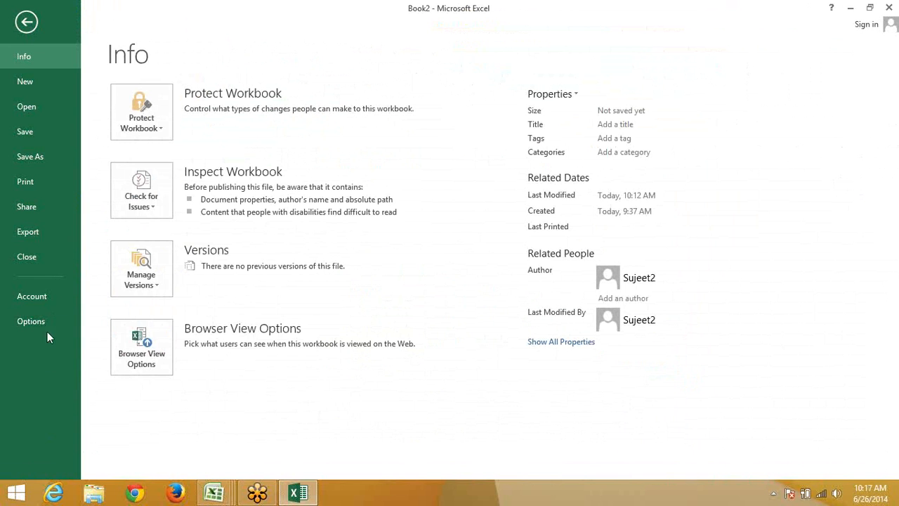
pyautogui.click(31, 321)
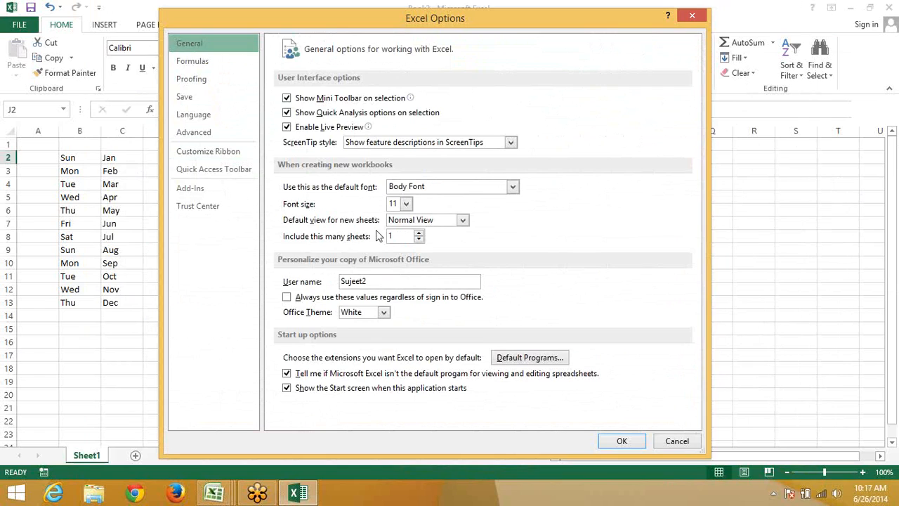
pyautogui.moveTo(394, 237); pyautogui.dragTo(375, 240)
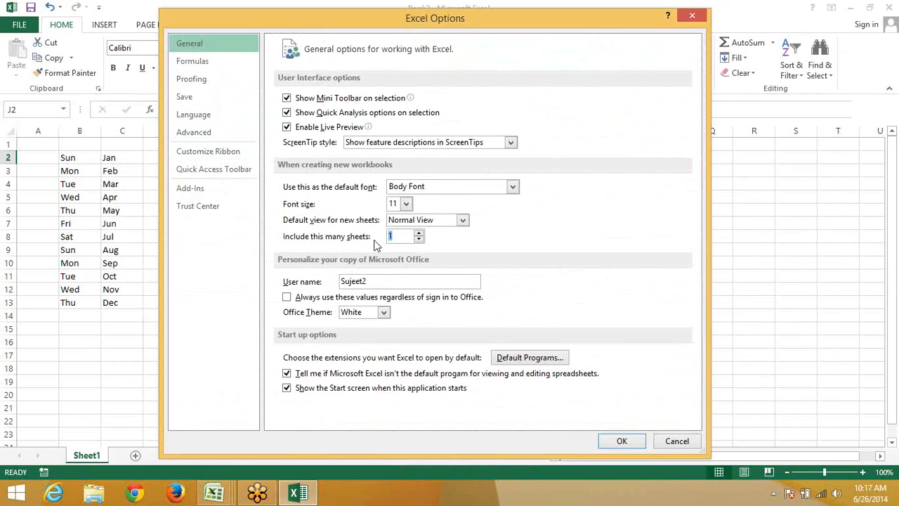
pyautogui.write('3')
pyautogui.press('BackSpace')
pyautogui.write('5')
pyautogui.click(622, 441)
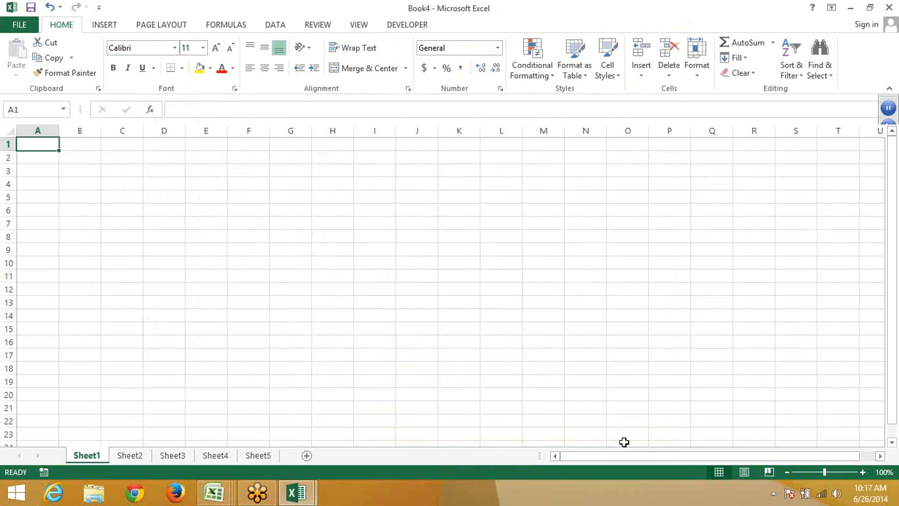
# Show the Windows desktop with Windows+D, minimizing the Excel windows
pyautogui.press('super+d')
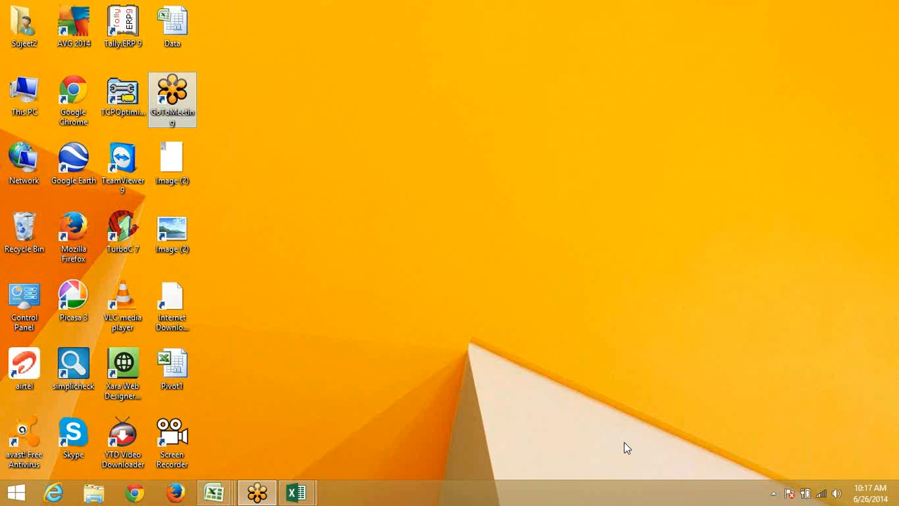
# Refresh the desktop twice, then select the Data file icon
pyautogui.click(417, 236)
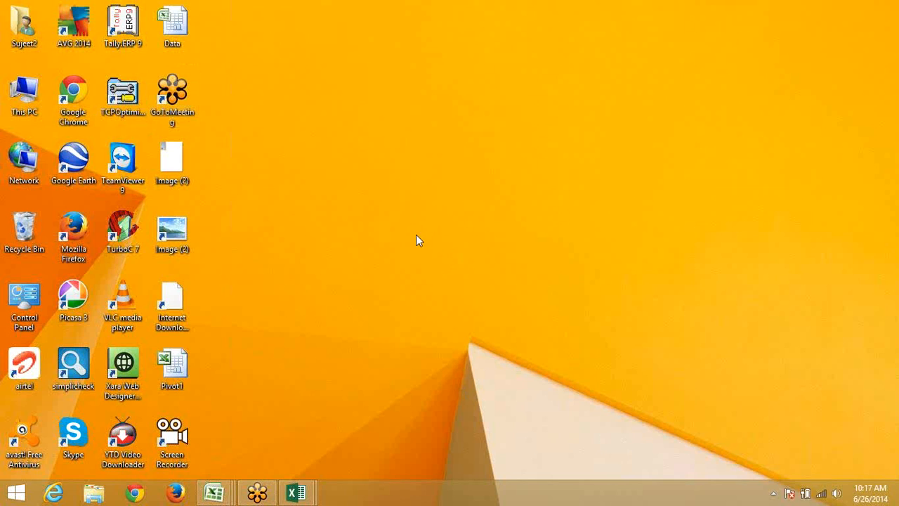
pyautogui.rightClick(417, 236)
pyautogui.click(449, 274)
pyautogui.rightClick(307, 68)
pyautogui.click(365, 99)
pyautogui.moveTo(254, 59); pyautogui.dragTo(148, 3)
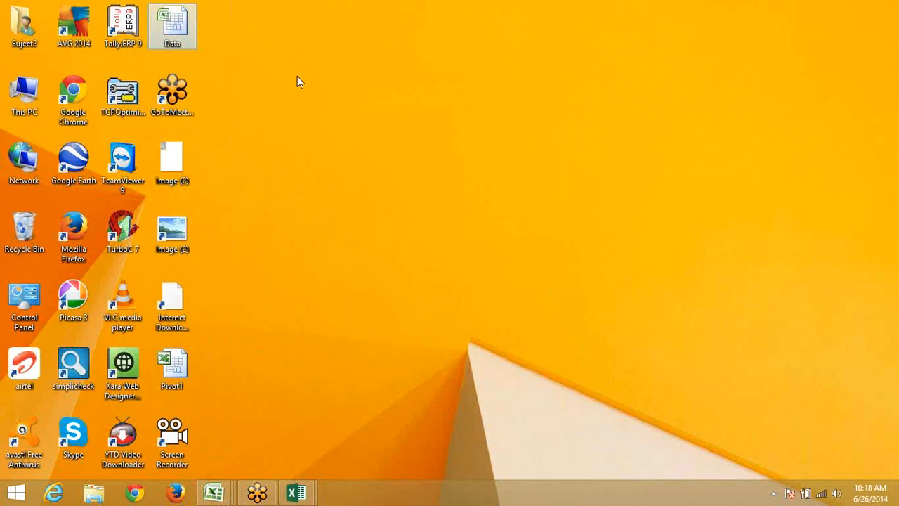
# On Book5's Sheet2, enter the headers Date, Name and Data From across A1:C1
pyautogui.moveTo(215, 492)
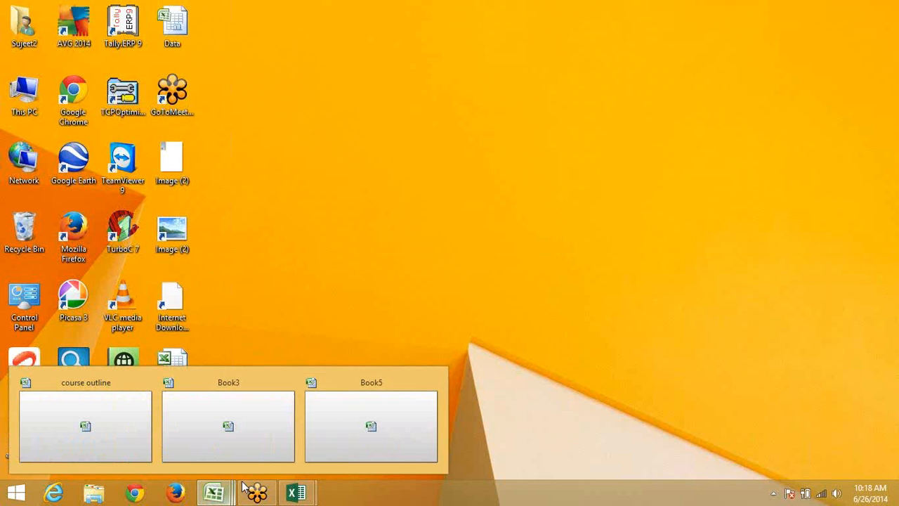
pyautogui.click(302, 425)
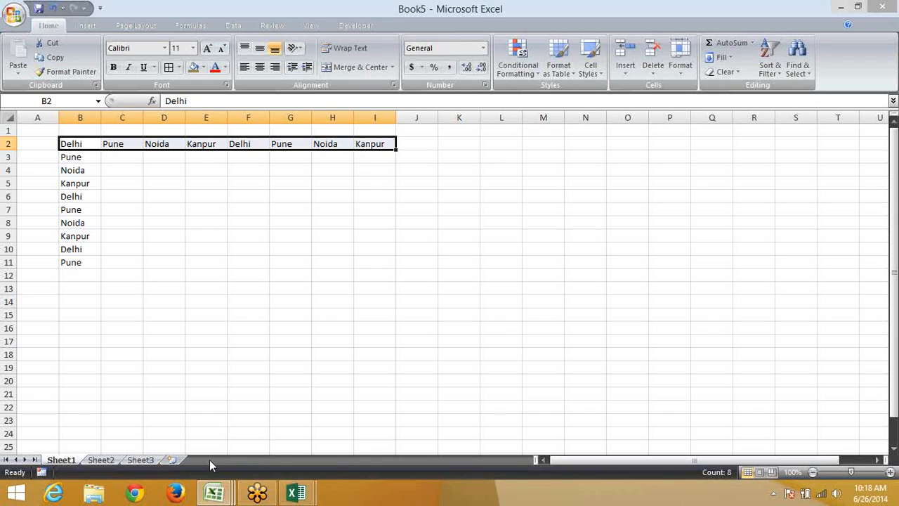
pyautogui.click(108, 461)
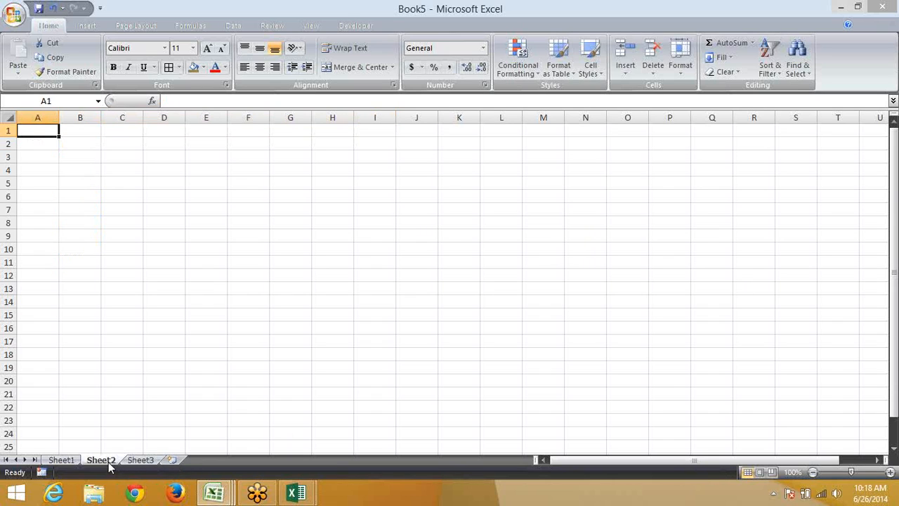
pyautogui.write('Date')
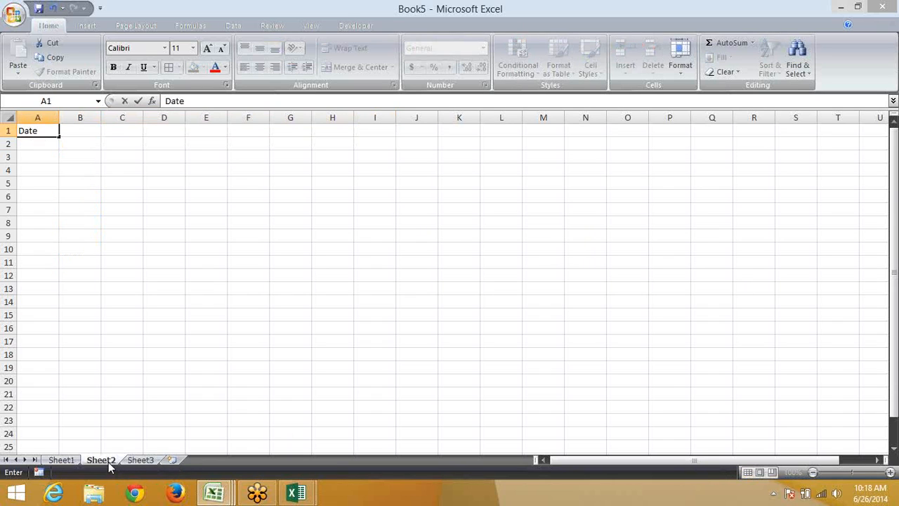
pyautogui.press('Tab')
pyautogui.write('Name')
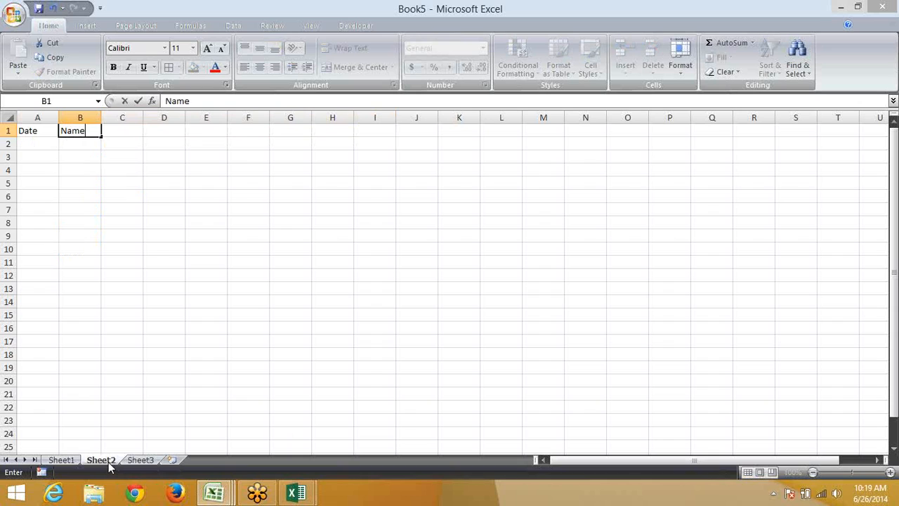
pyautogui.press('Tab')
pyautogui.write('Da')
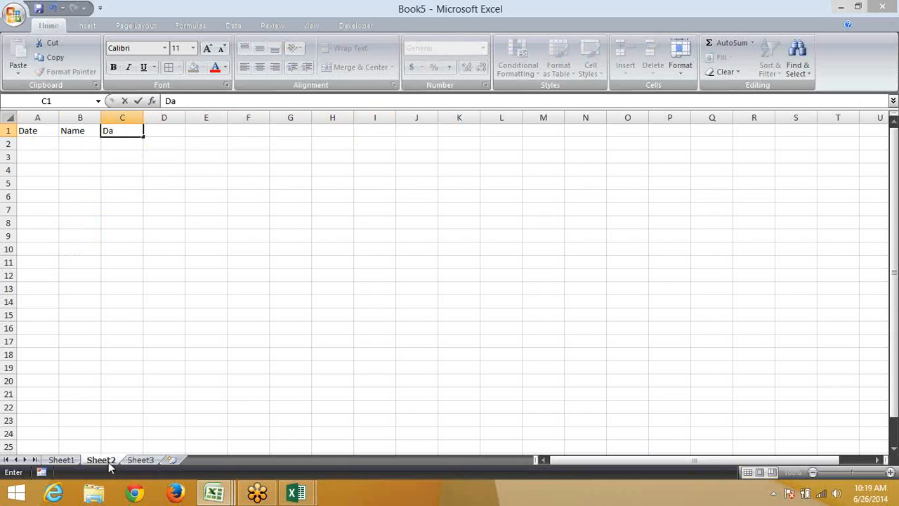
pyautogui.write('ta From')
pyautogui.press('Tab')
# Enter the fourth header Path in cell D1
pyautogui.press('Down')
pyautogui.press('Down')
pyautogui.hotkey('shift', 'Down')
pyautogui.hotkey('shift', 'Down')
pyautogui.hotkey('shift', 'Down')
pyautogui.hotkey('shift', 'Down')
pyautogui.hotkey('shift', 'Down')
pyautogui.hotkey('shift', 'Down')
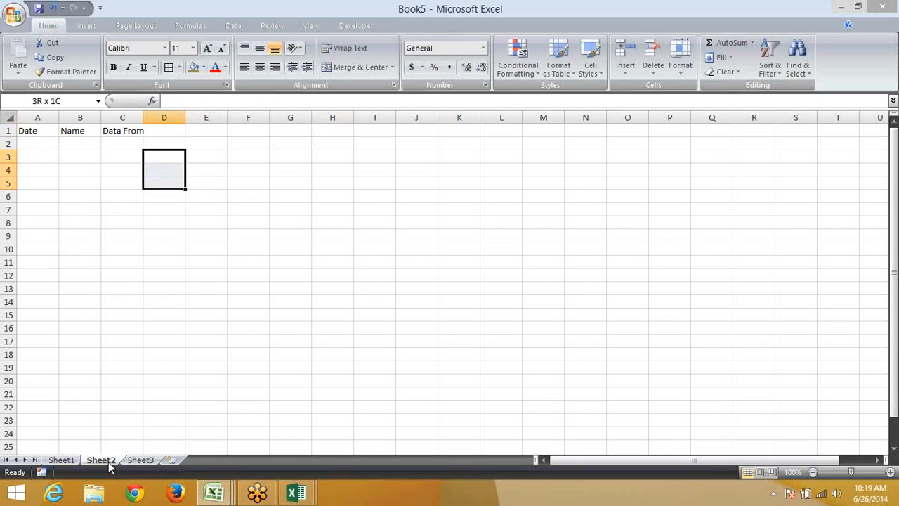
pyautogui.press('Up')
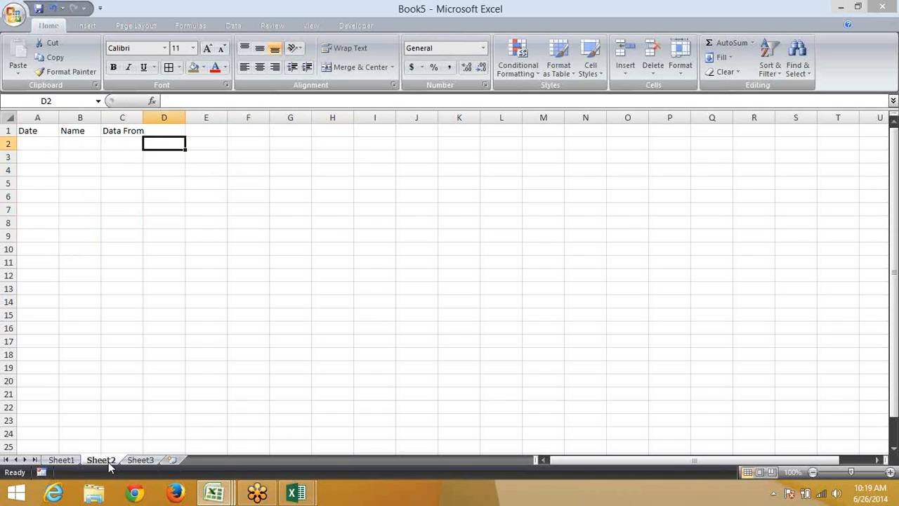
pyautogui.press('Left')
pyautogui.hotkey('ctrl', 'f')
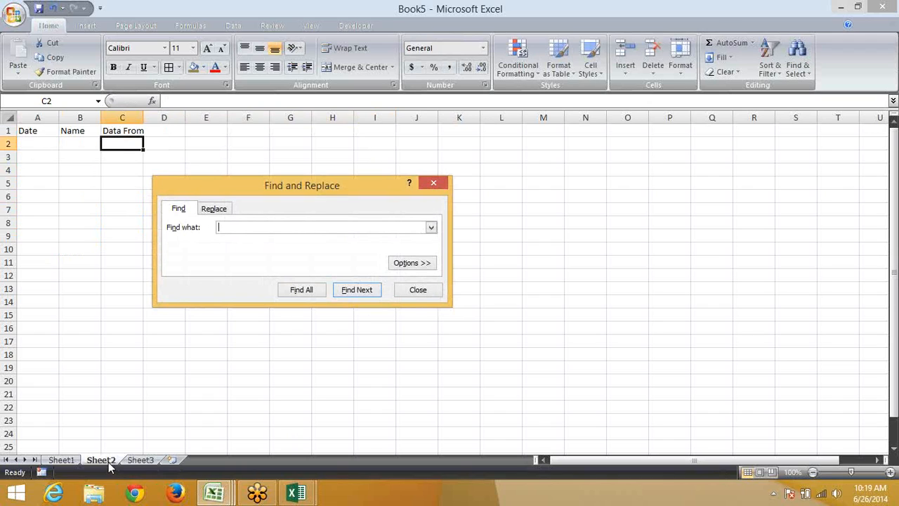
pyautogui.press('Escape')
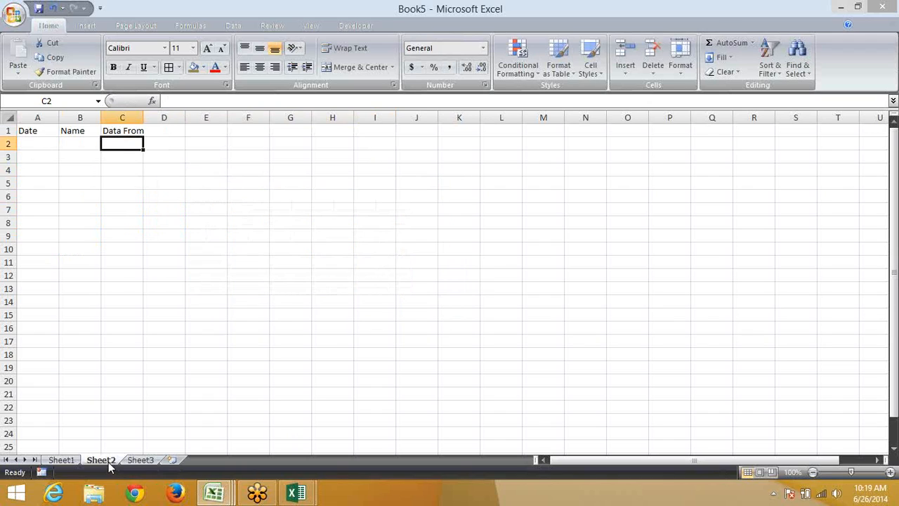
pyautogui.press('Home')
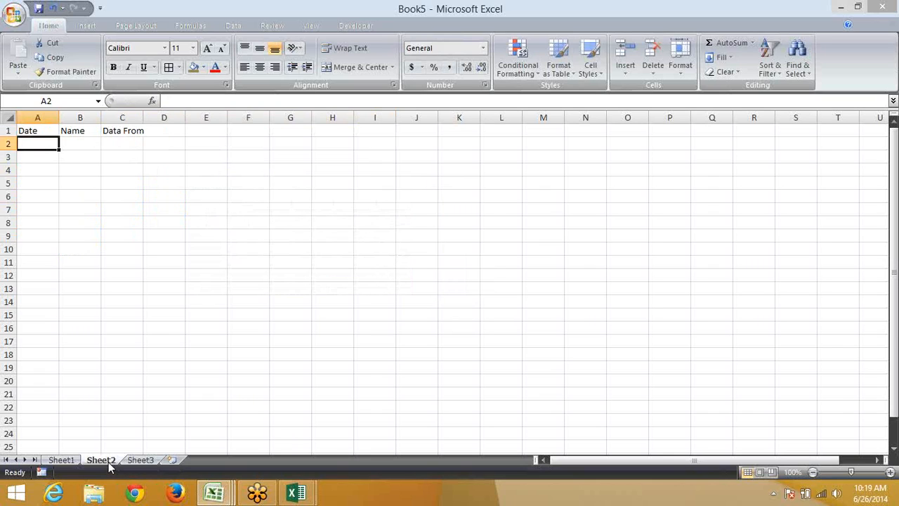
pyautogui.press('Right')
pyautogui.press('Right')
pyautogui.press('Right')
pyautogui.press('Up')
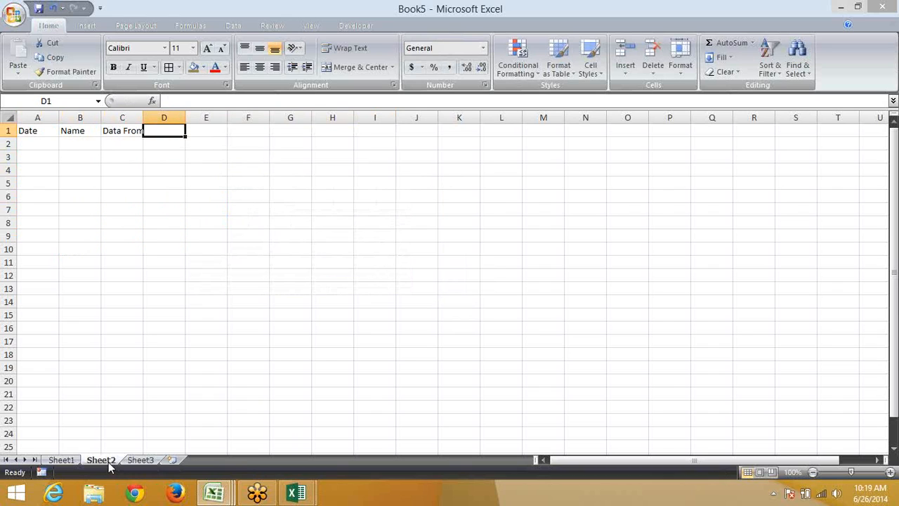
pyautogui.write('Path')
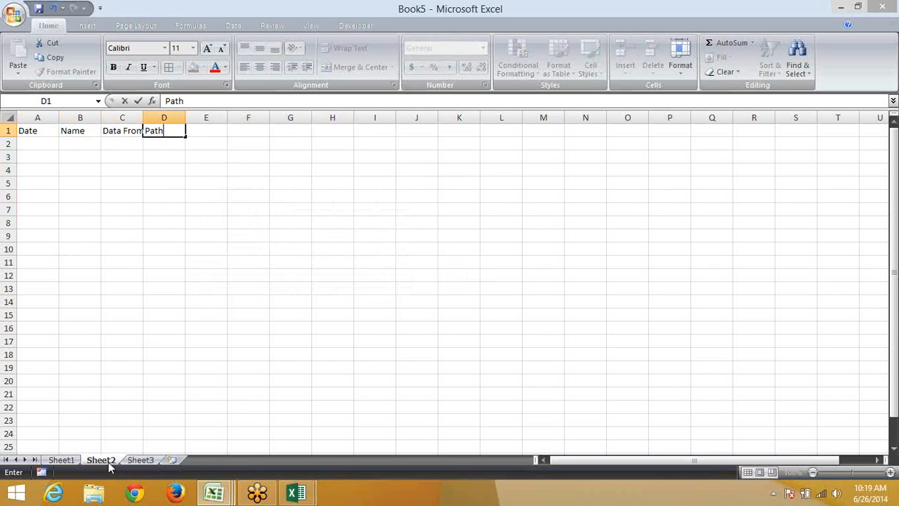
pyautogui.press('Return')
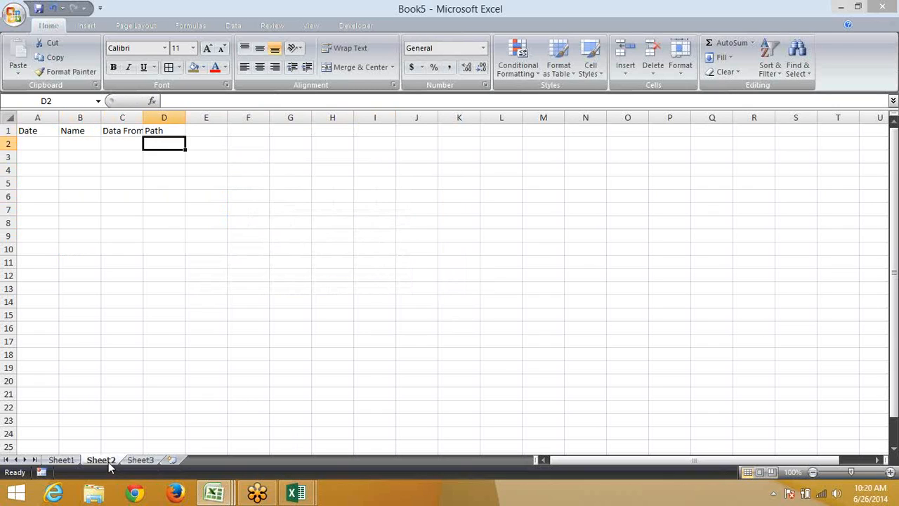
# Select the header row A1:D1, then minimise Excel to show the desktop
pyautogui.click(160, 132)
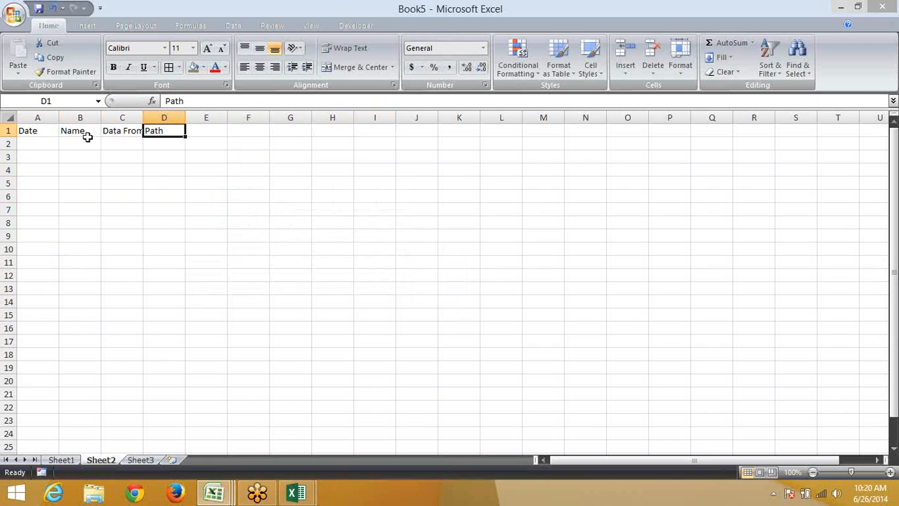
pyautogui.keyDown('shift'); pyautogui.click(42, 131); pyautogui.keyUp('shift')
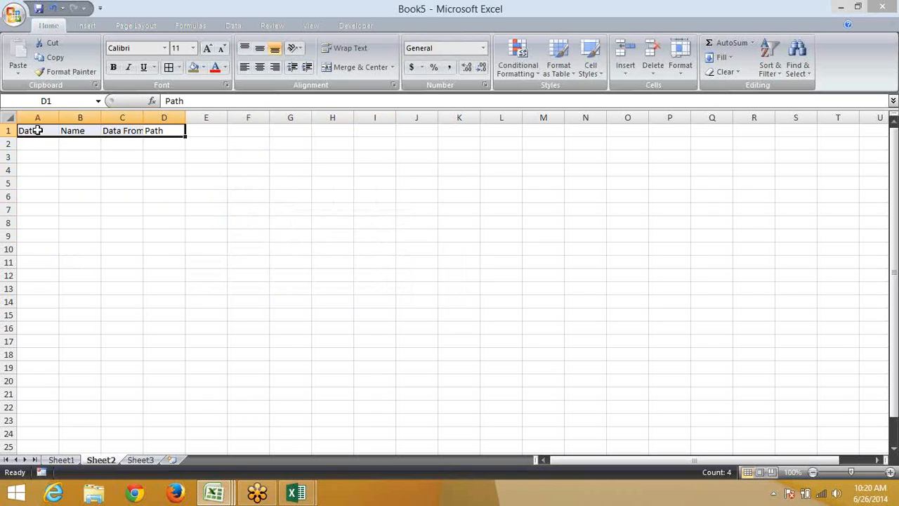
pyautogui.press('super+d')
pyautogui.click(290, 37)
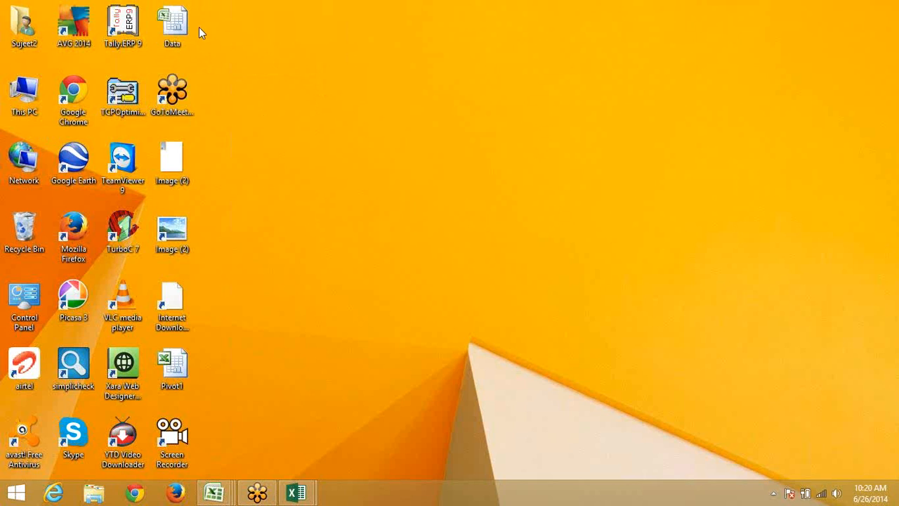
# Set the Data workbook's Title property to 'Sample Data for Example'
pyautogui.rightClick(182, 23)
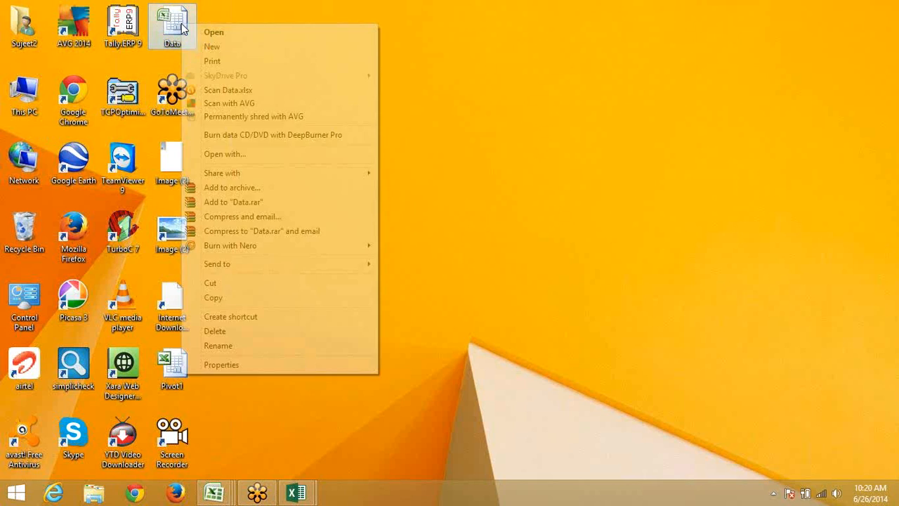
pyautogui.click(222, 370)
pyautogui.click(271, 56)
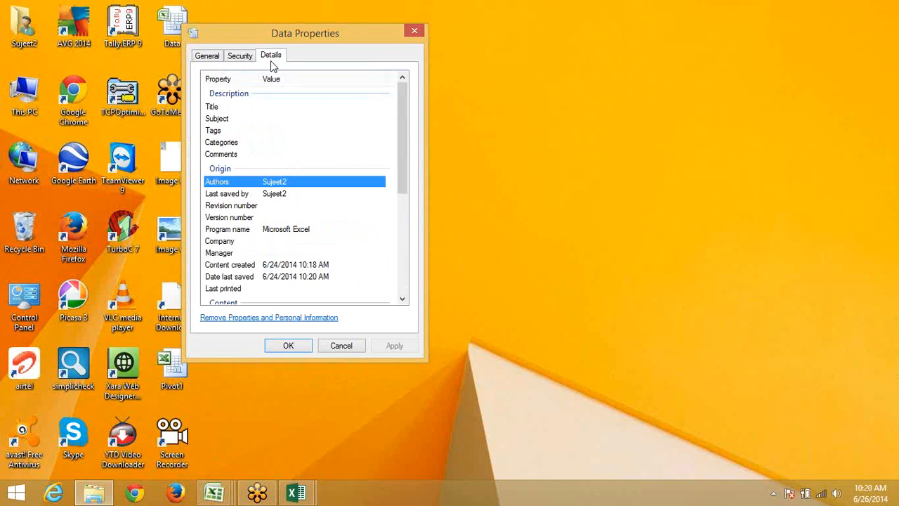
pyautogui.click(275, 107)
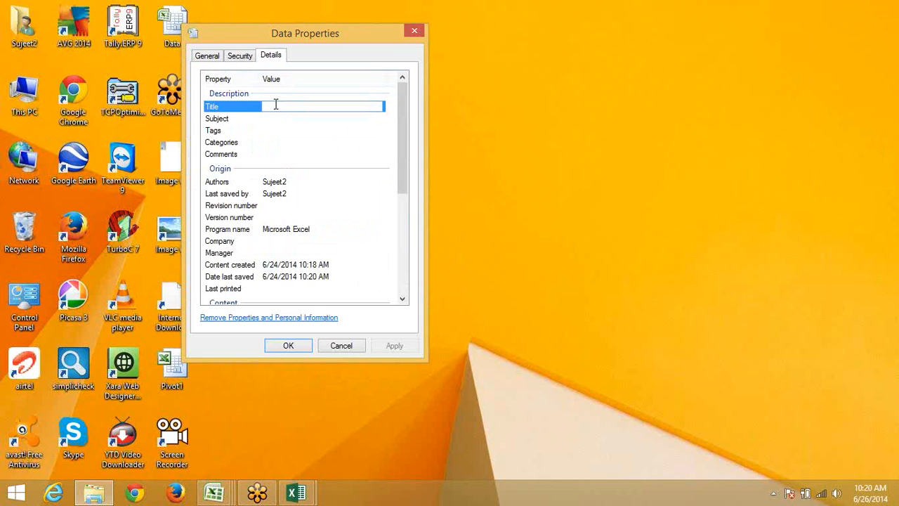
pyautogui.write('Sample Data for Example')
pyautogui.click(300, 348)
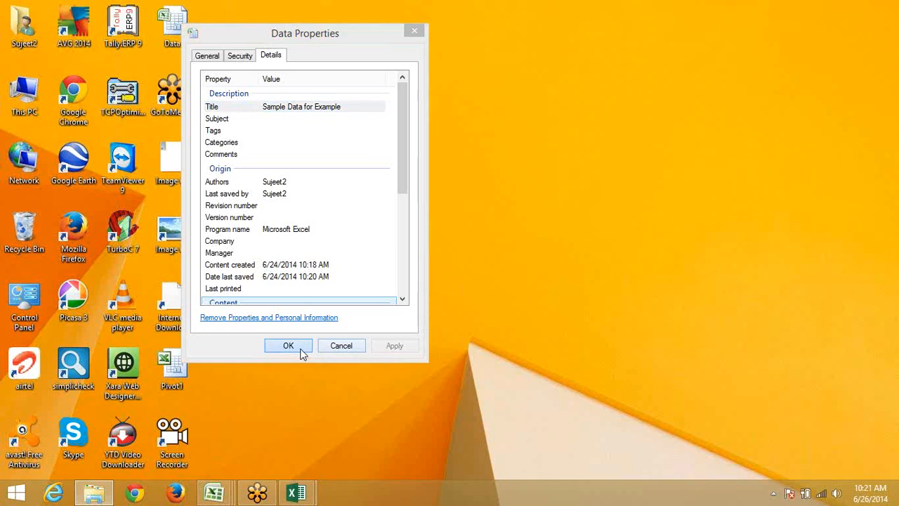
# Refresh the desktop
pyautogui.rightClick(413, 257)
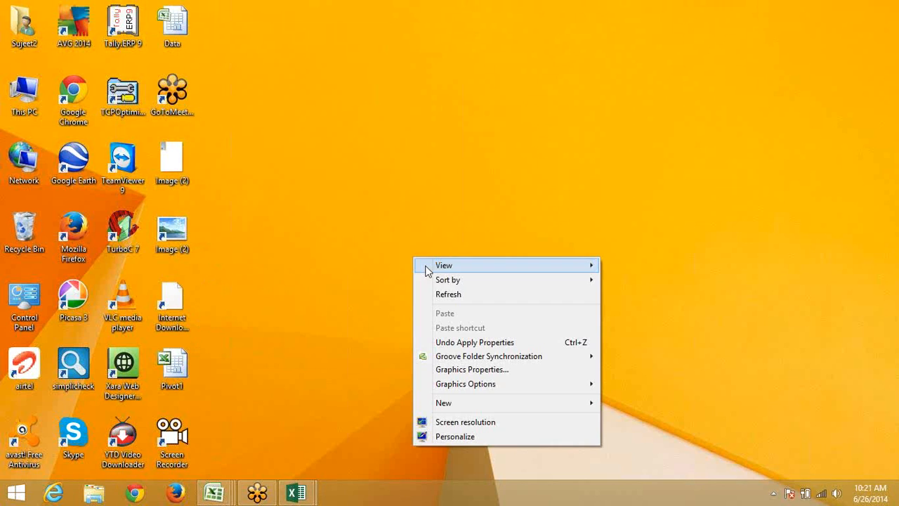
pyautogui.click(444, 301)
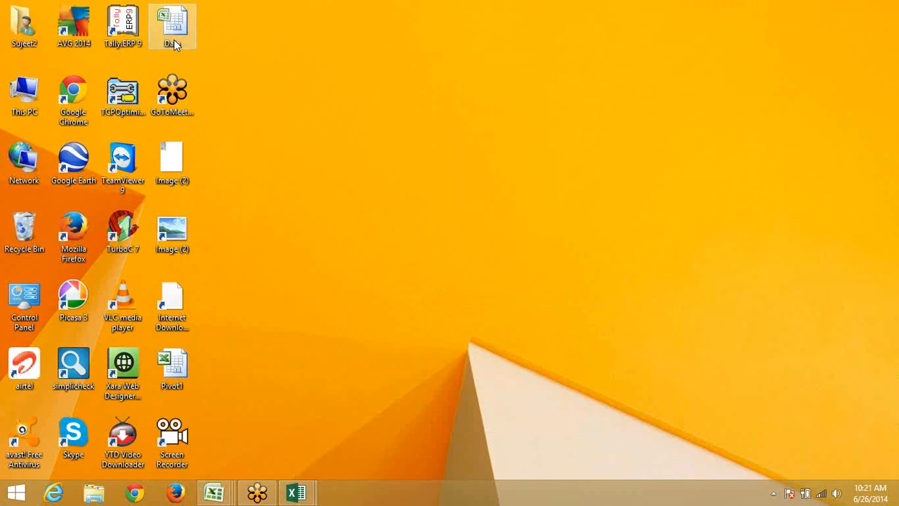
pyautogui.moveTo(174, 42)
# Set the Data workbook's Tags property to vba;excel plus the author's name
pyautogui.click(171, 25)
pyautogui.rightClick(171, 26)
pyautogui.click(220, 363)
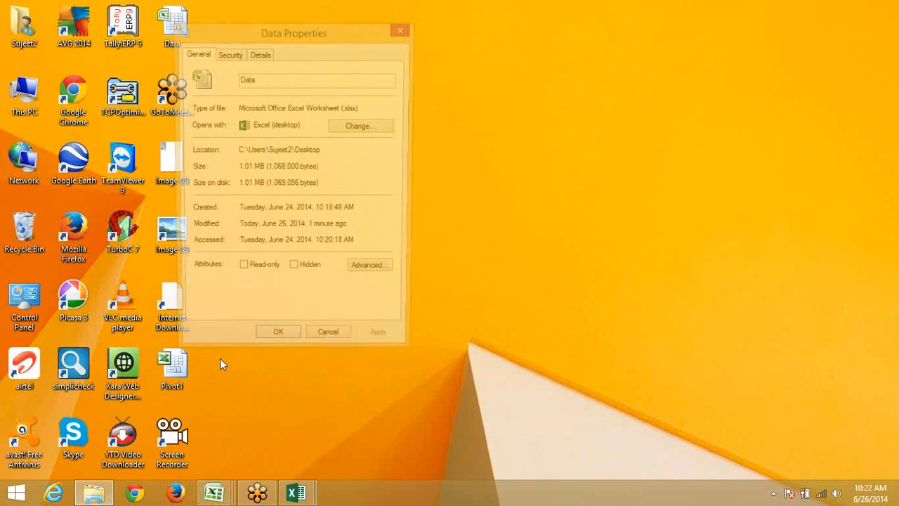
pyautogui.click(259, 55)
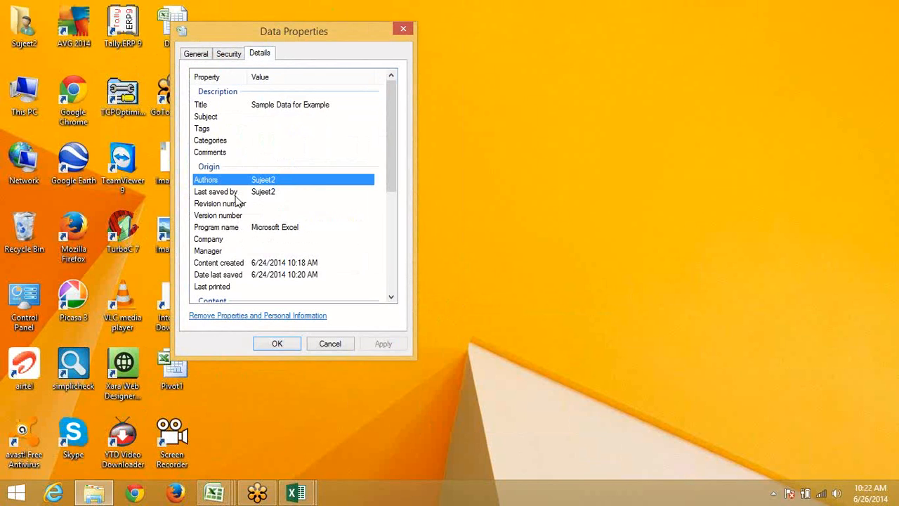
pyautogui.click(258, 140)
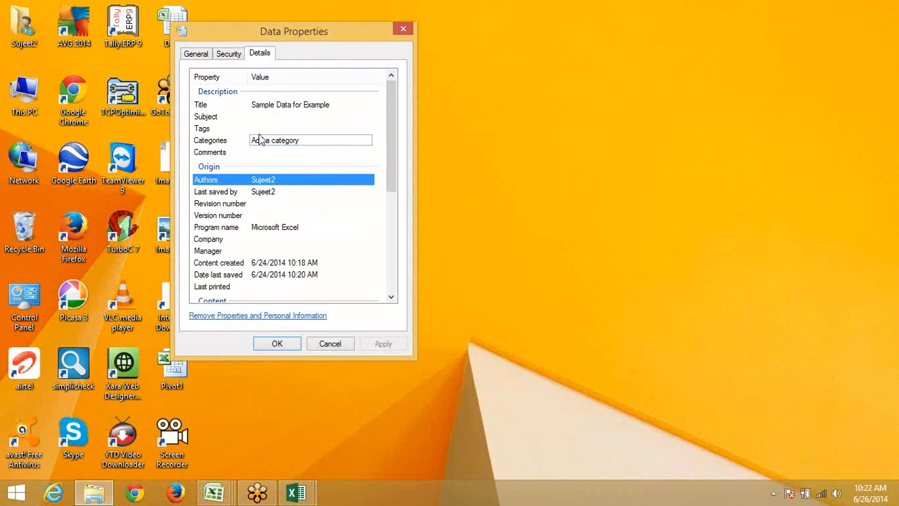
pyautogui.click(261, 129)
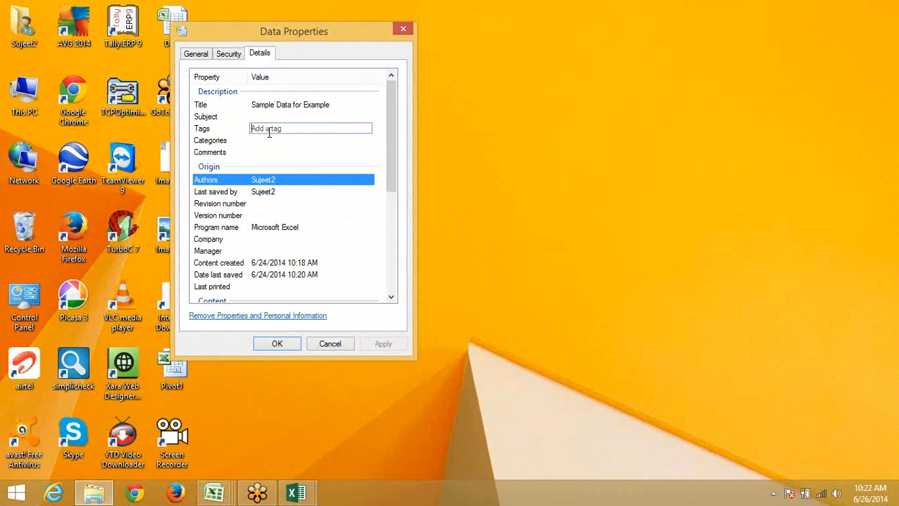
pyautogui.write('vba;excel;sujeet;')
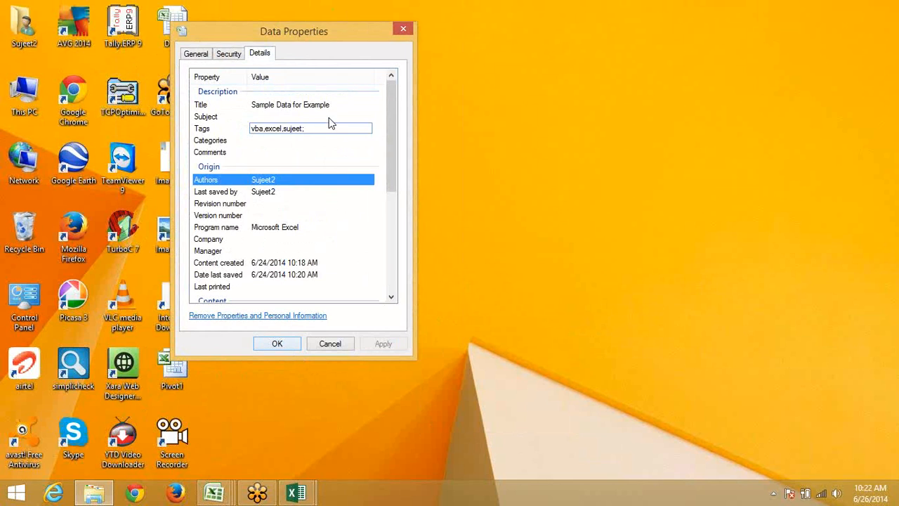
pyautogui.click(324, 136)
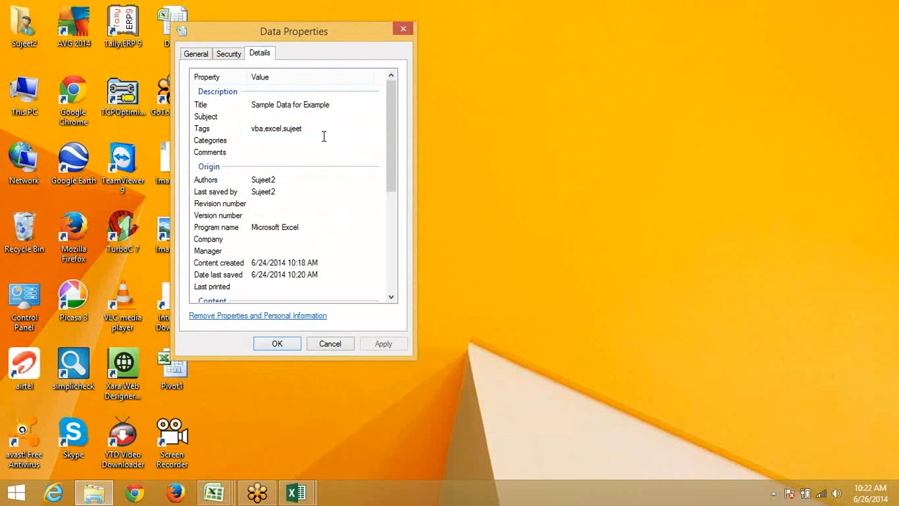
pyautogui.click(276, 344)
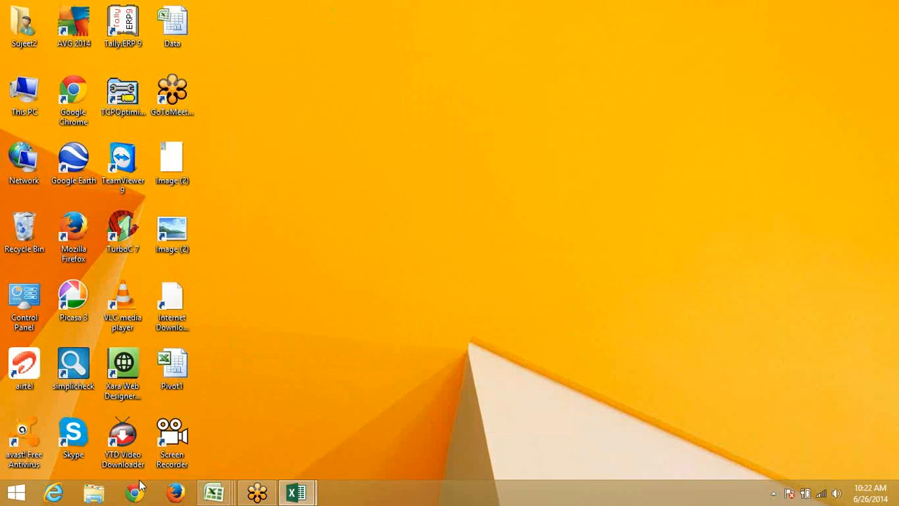
# In File Explorer, search the Desktop folder for 'vba'
pyautogui.click(94, 495)
pyautogui.click(62, 196)
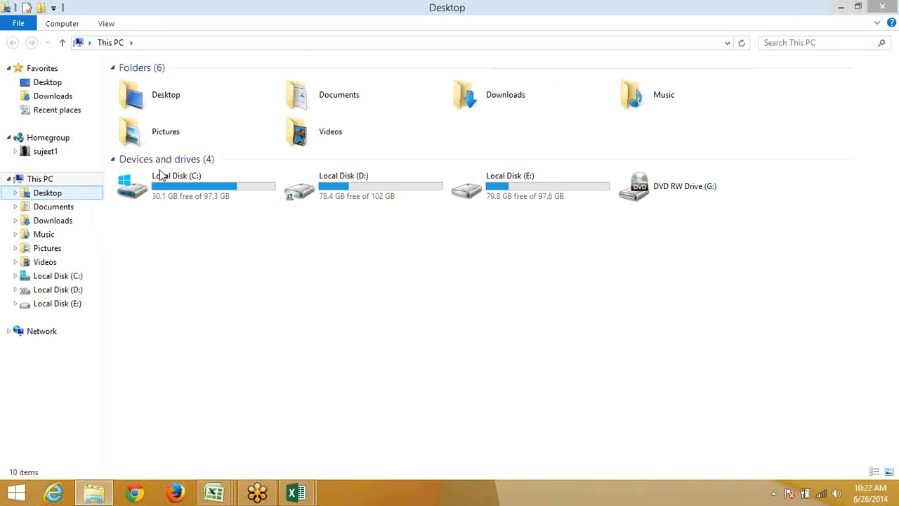
pyautogui.click(777, 43)
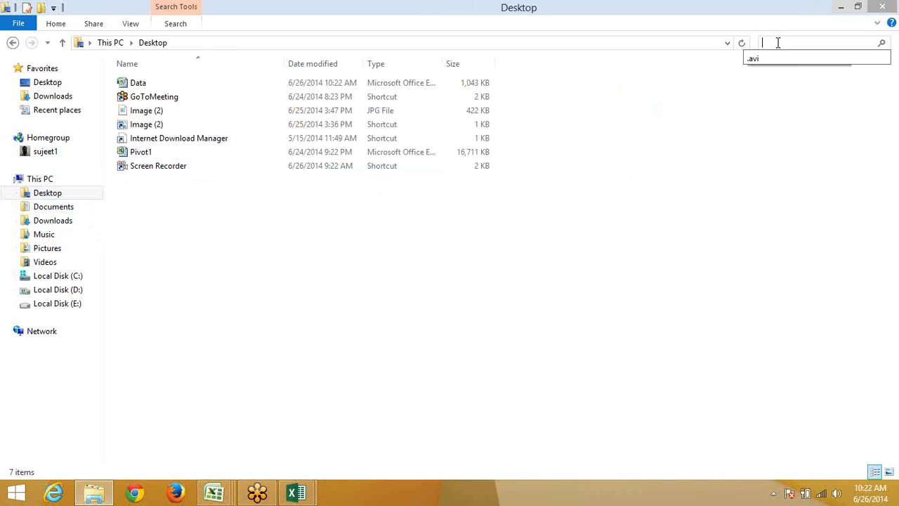
pyautogui.write('vba')
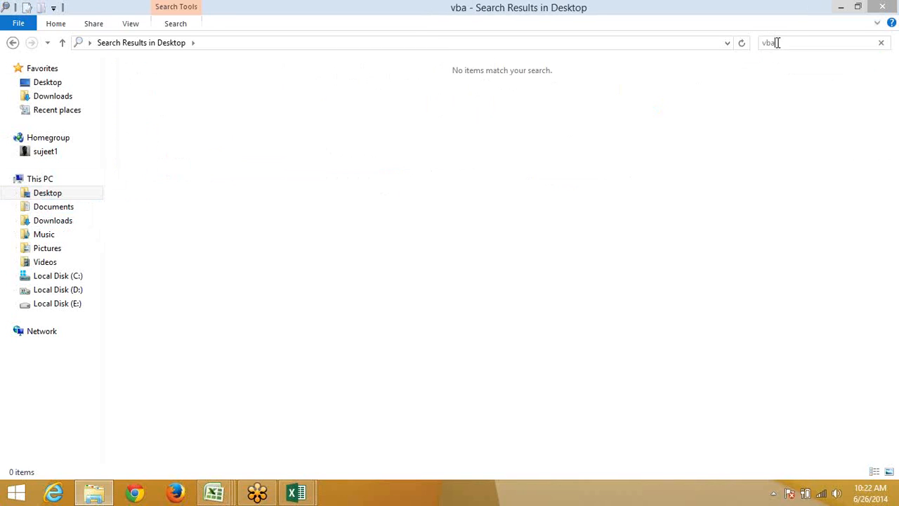
# Refresh the desktop, select the Data result, and close the search window
pyautogui.press('super+d')
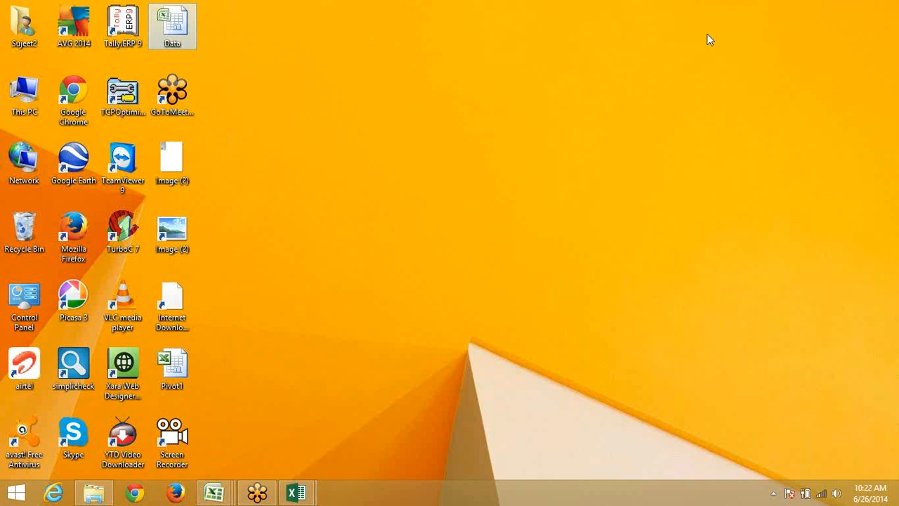
pyautogui.rightClick(455, 118)
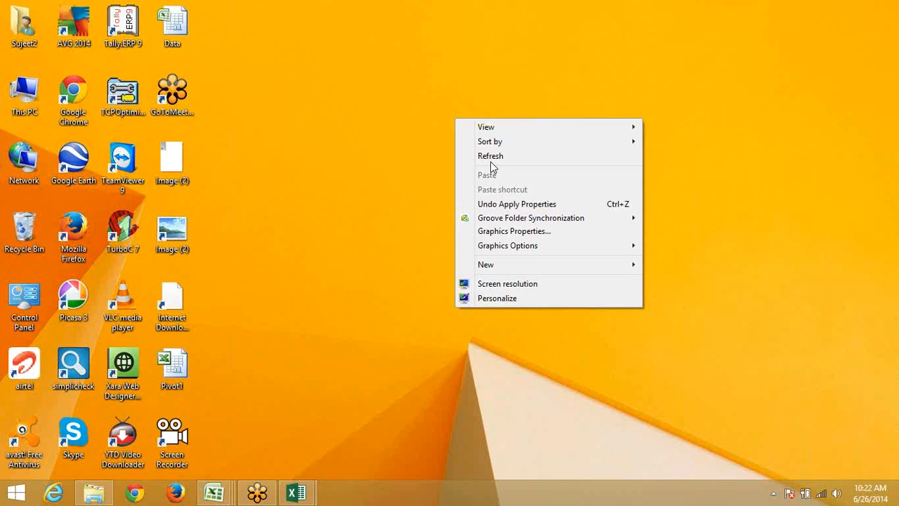
pyautogui.click(491, 157)
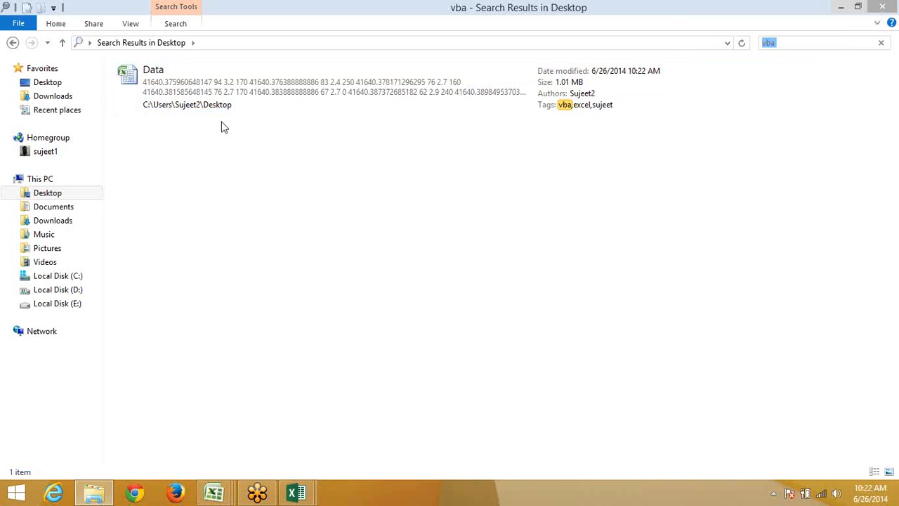
pyautogui.click(225, 104)
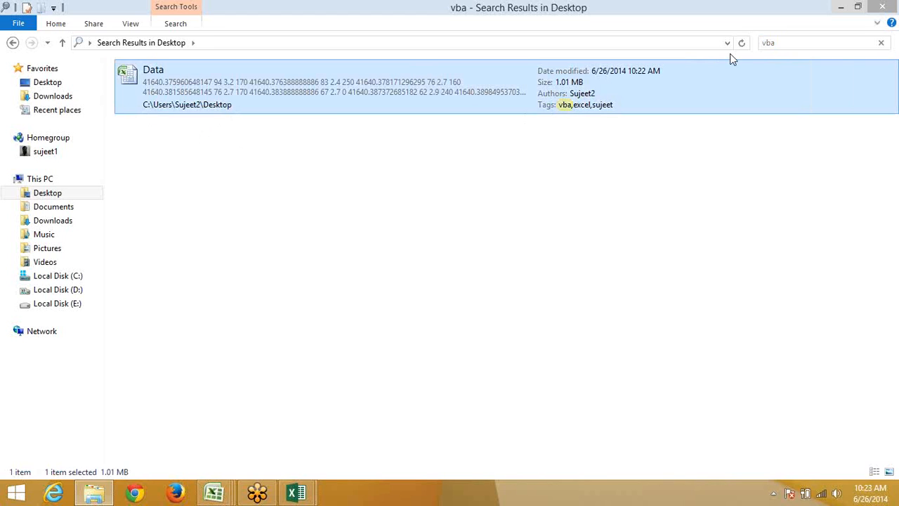
pyautogui.click(882, 7)
# Refresh the desktop and open the Data workbook
pyautogui.rightClick(534, 18)
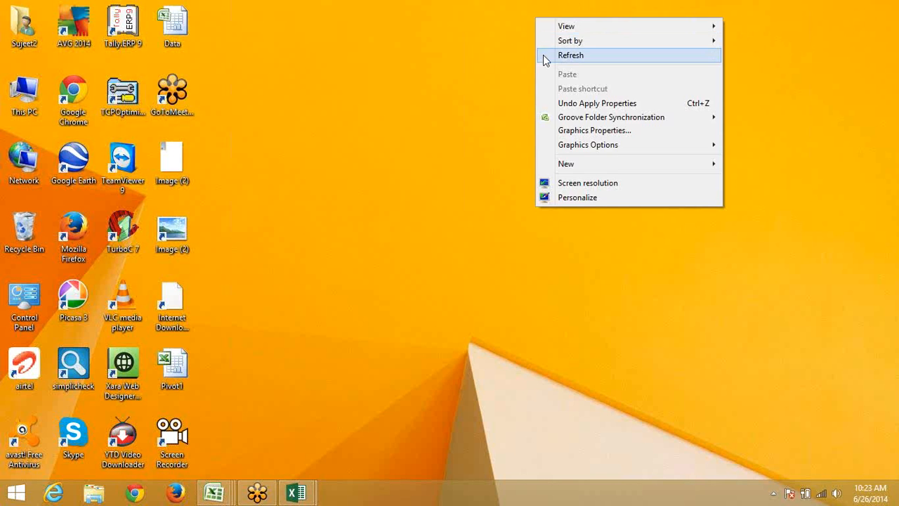
pyautogui.click(546, 58)
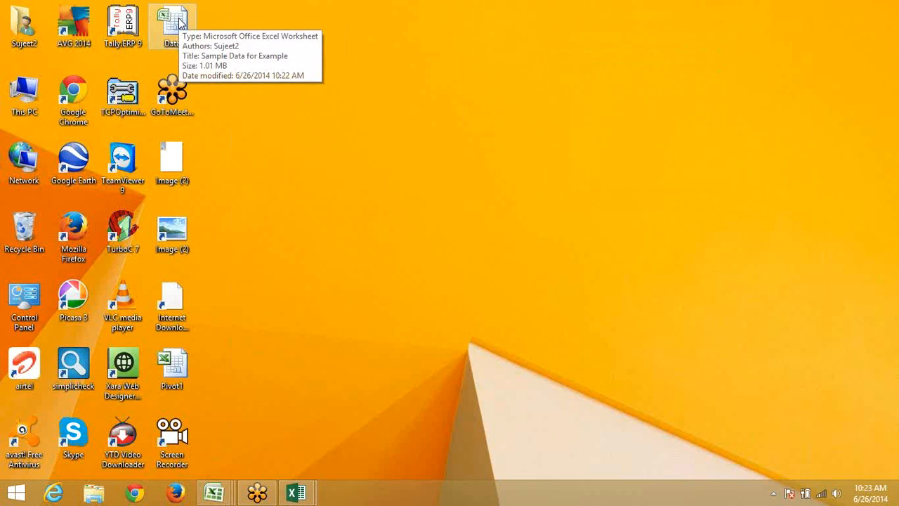
pyautogui.doubleClick(176, 22)
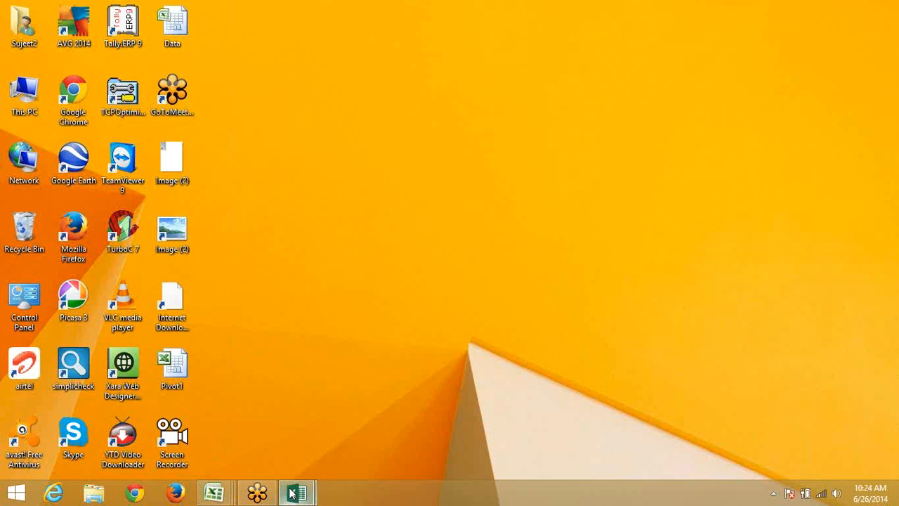
# From Book4, replace the User name in Excel's General options with the author's full name
pyautogui.moveTo(292, 494)
pyautogui.click(395, 409)
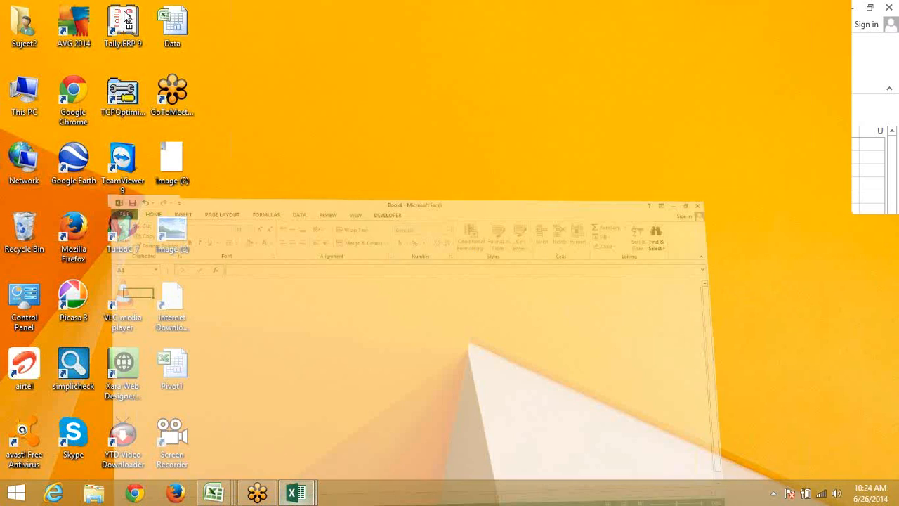
pyautogui.click(25, 25)
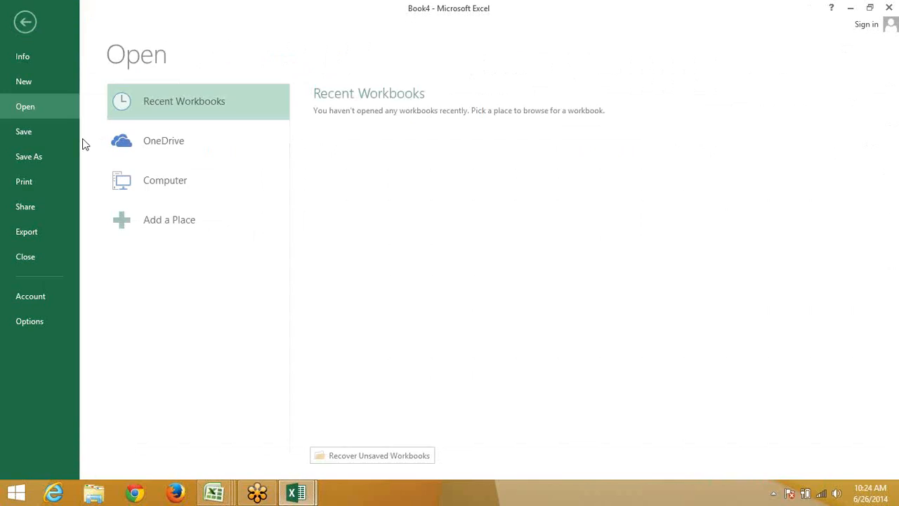
pyautogui.click(50, 322)
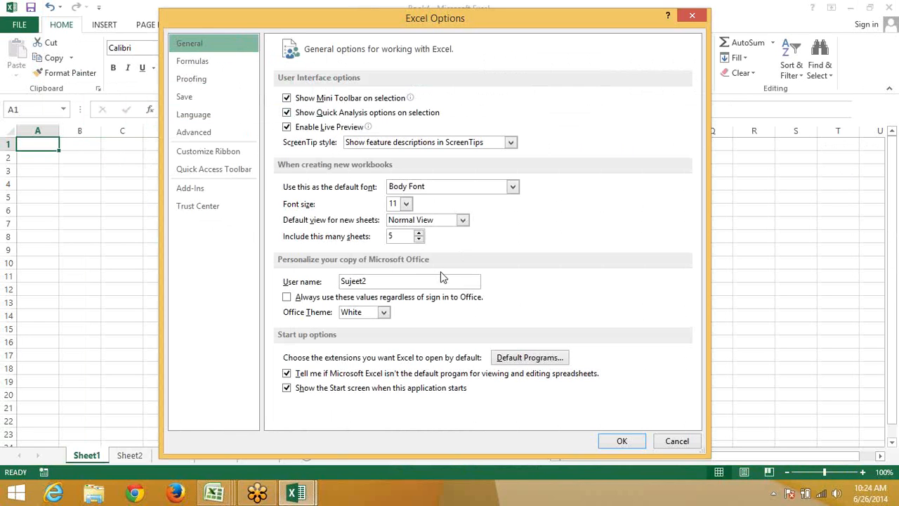
pyautogui.moveTo(401, 280); pyautogui.dragTo(331, 275)
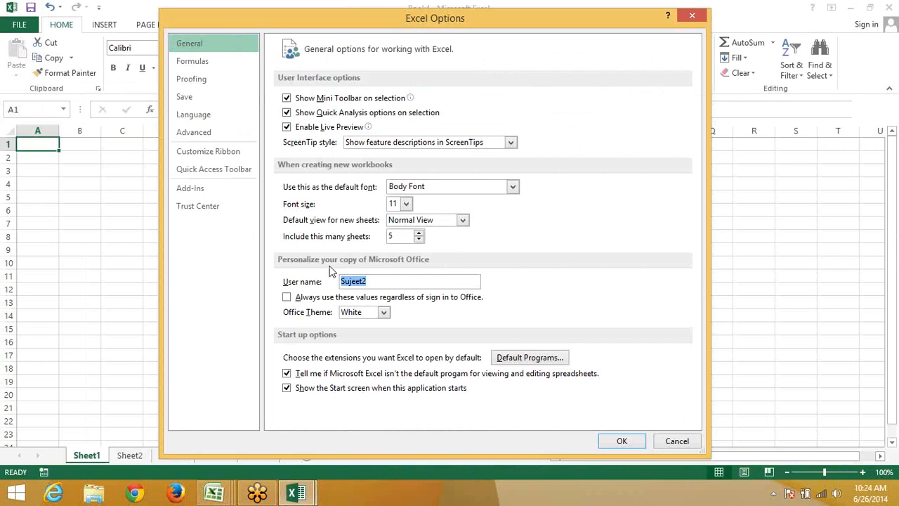
pyautogui.click(615, 445)
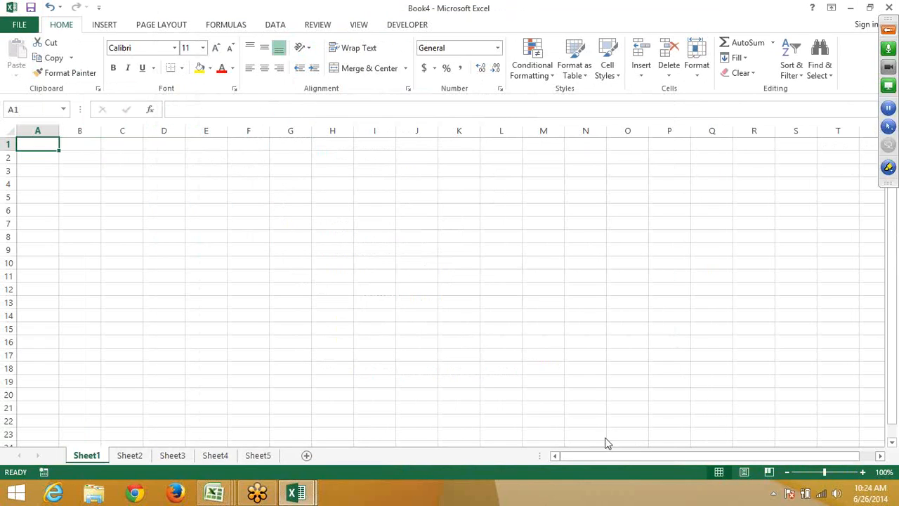
pyautogui.press('super+d')
# Refresh the desktop, review the Data workbook's Details properties, then close the dialog
pyautogui.rightClick(868, 345)
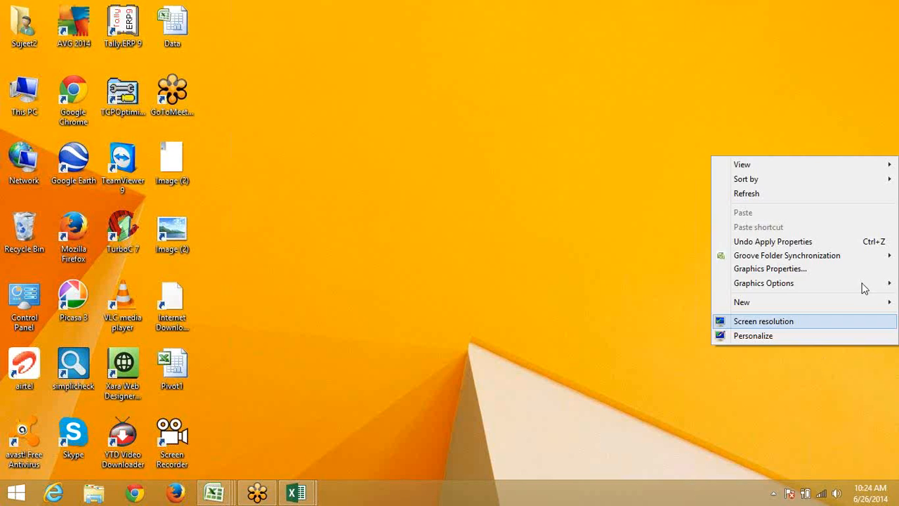
pyautogui.click(795, 192)
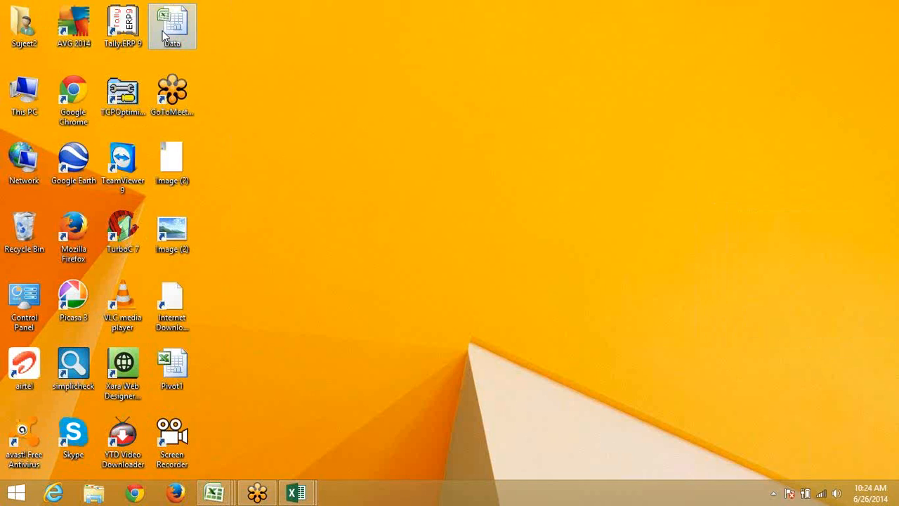
pyautogui.click(279, 93)
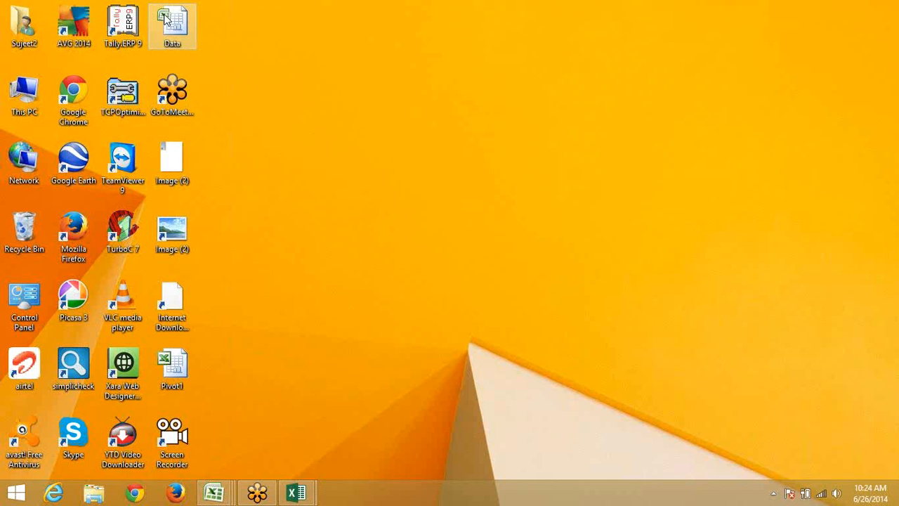
pyautogui.moveTo(165, 19)
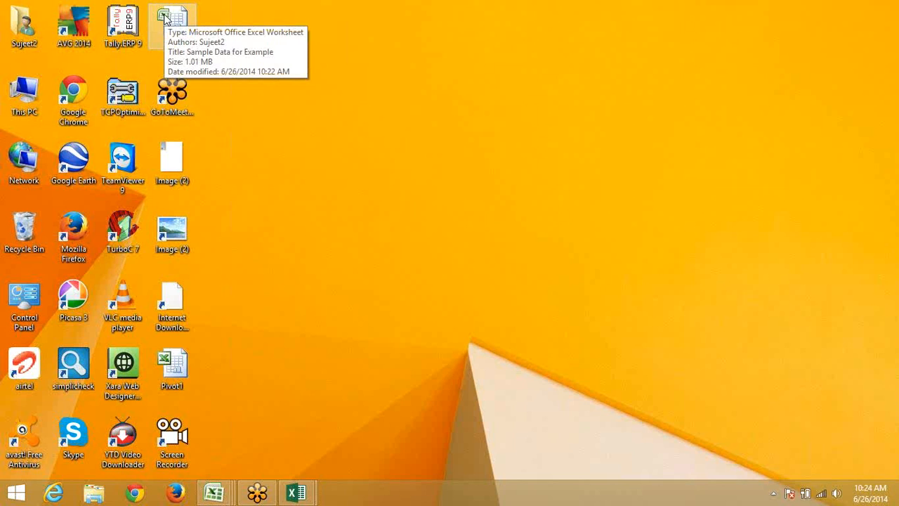
pyautogui.rightClick(174, 26)
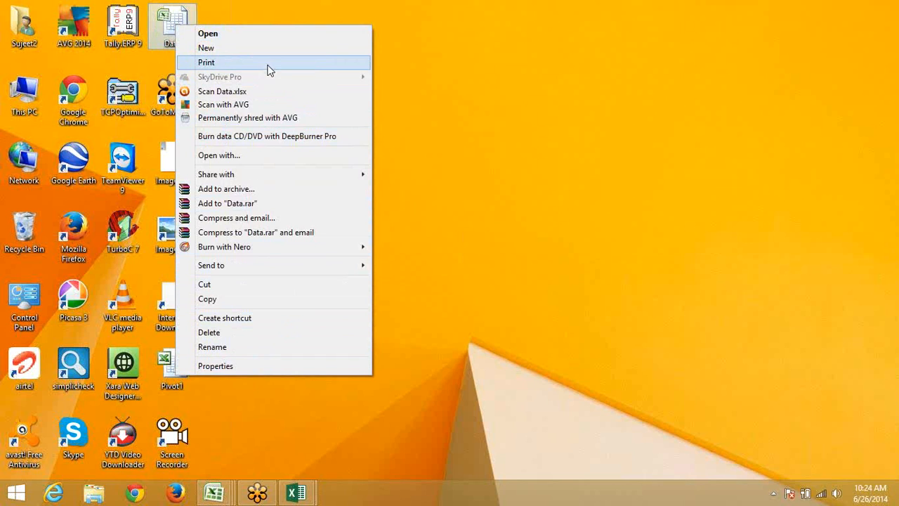
pyautogui.click(208, 367)
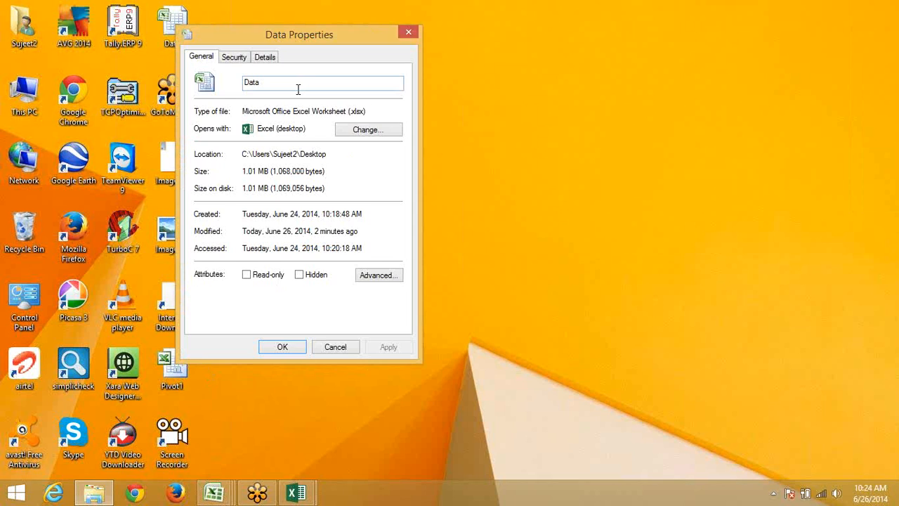
pyautogui.click(264, 59)
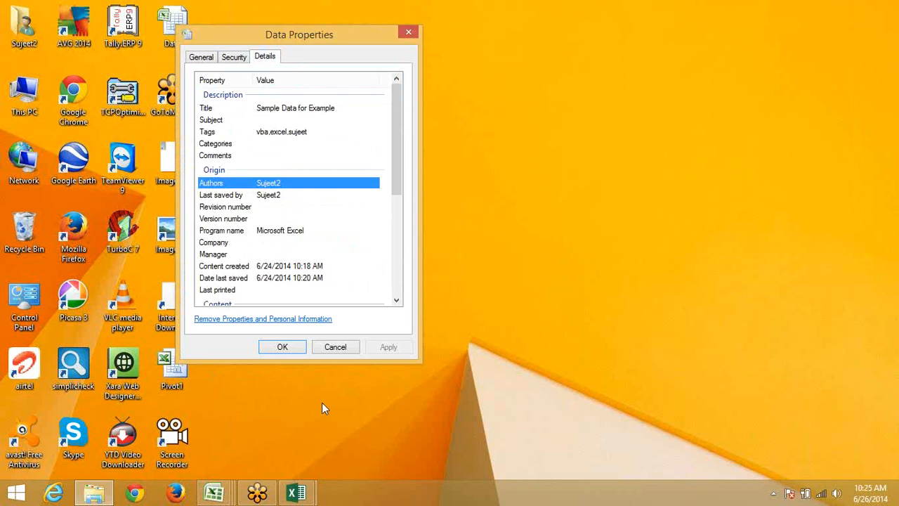
pyautogui.click(473, 180)
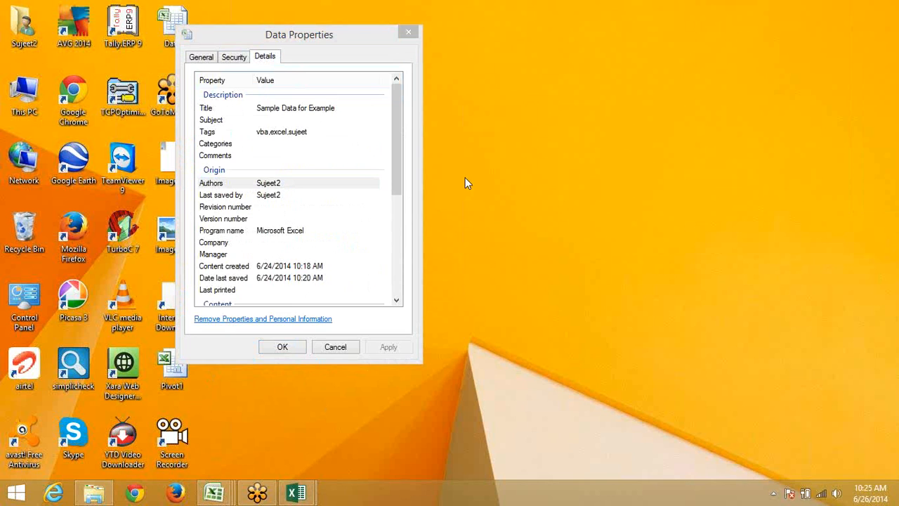
pyautogui.click(409, 31)
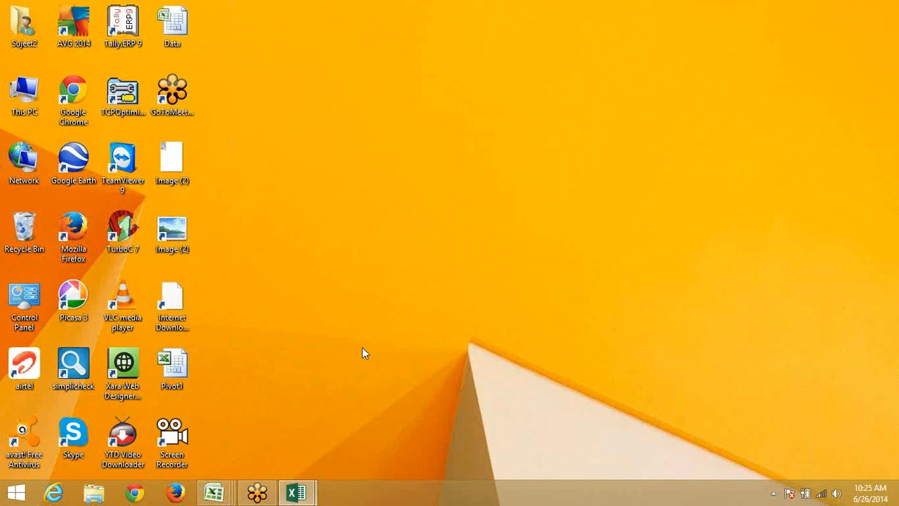
# Bring Book4 forward, type 'edsdas' in A1, then cancel the entry
pyautogui.moveTo(295, 492)
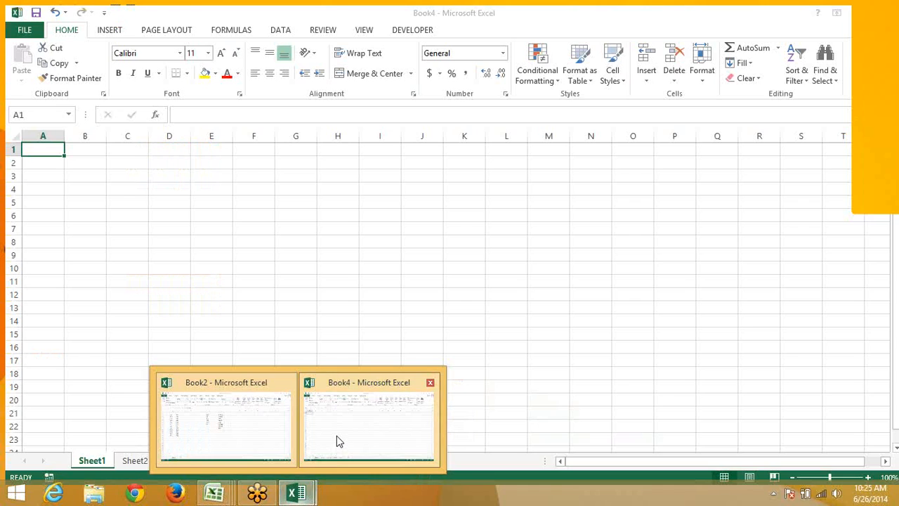
pyautogui.click(336, 436)
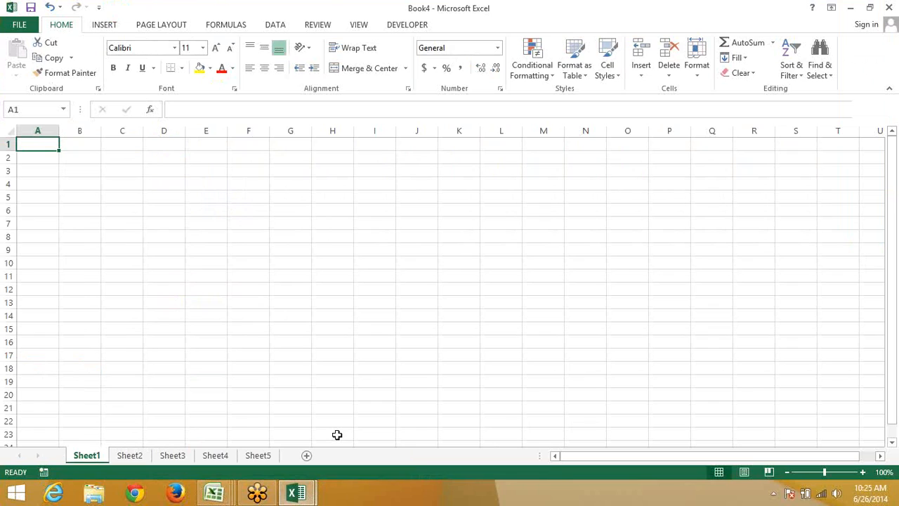
pyautogui.write('edsdas')
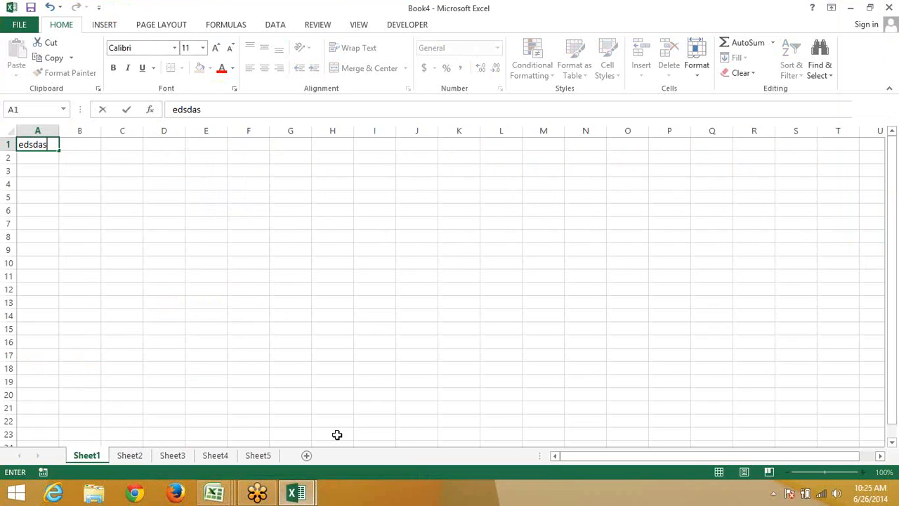
pyautogui.press('Escape')
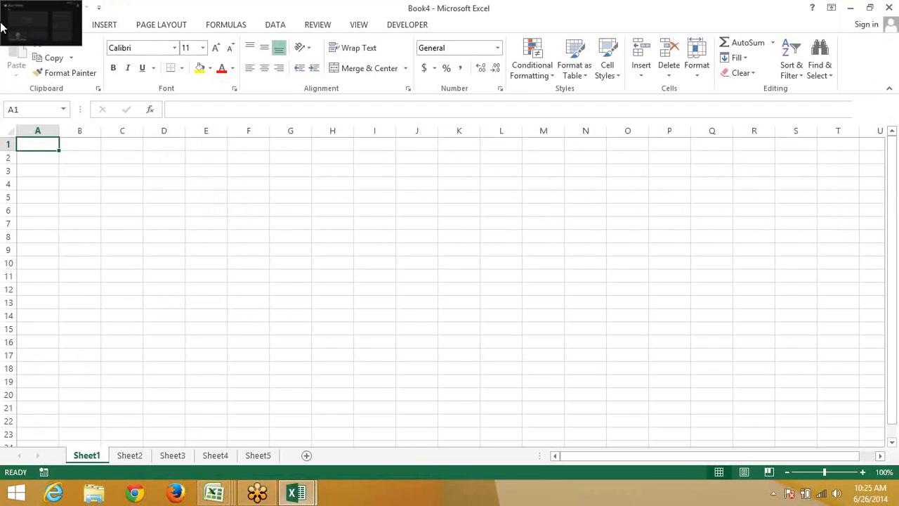
# Browse Book4's Save As locations to Desktop without saving, then switch to Book3
pyautogui.click(18, 25)
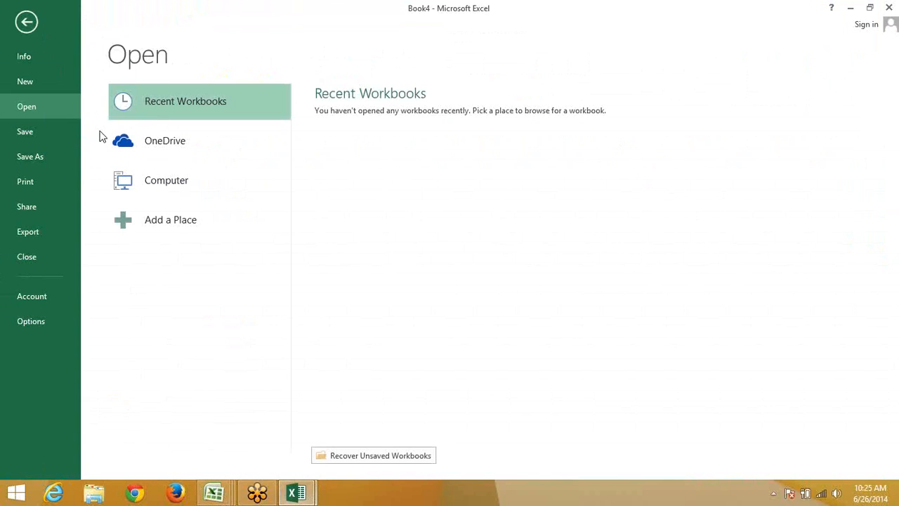
pyautogui.click(60, 134)
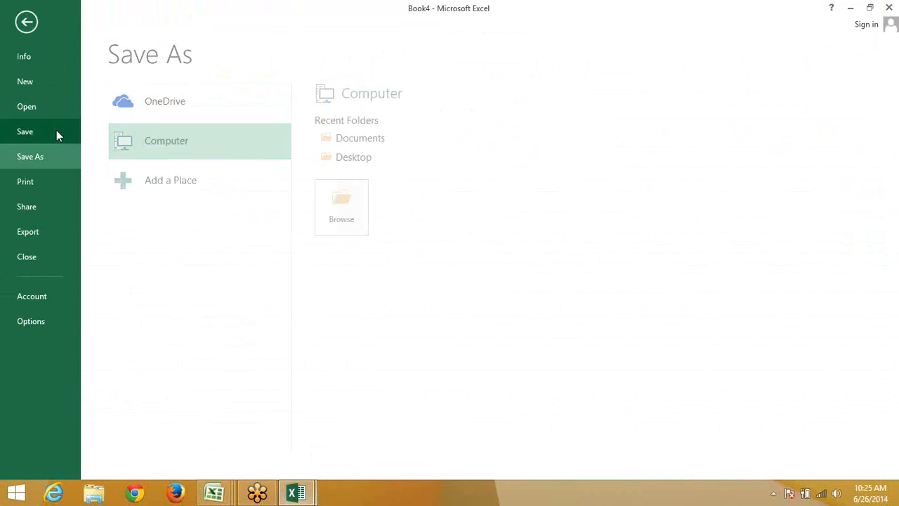
pyautogui.click(325, 156)
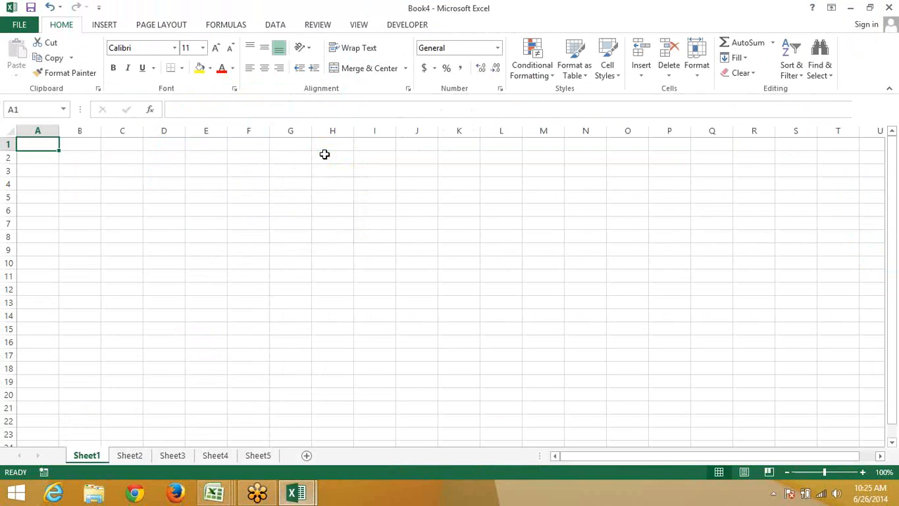
pyautogui.hotkey('ctrl', 's')
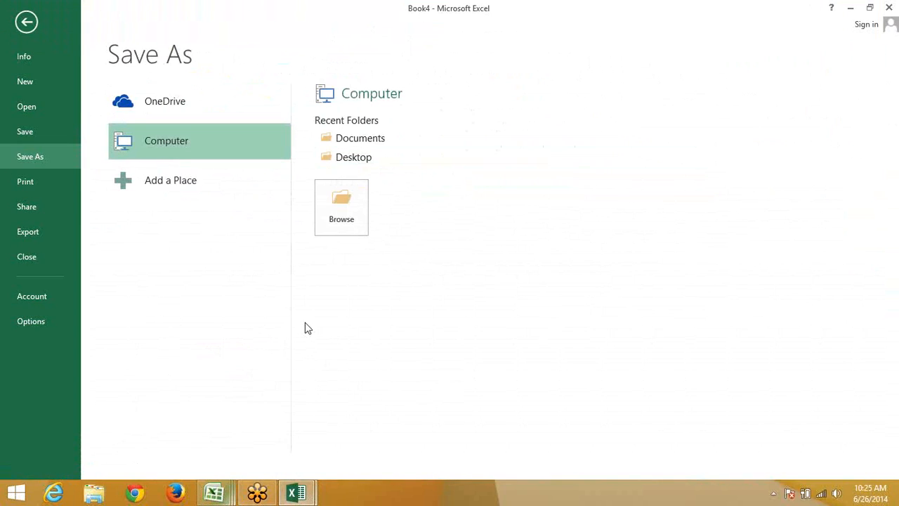
pyautogui.click(361, 160)
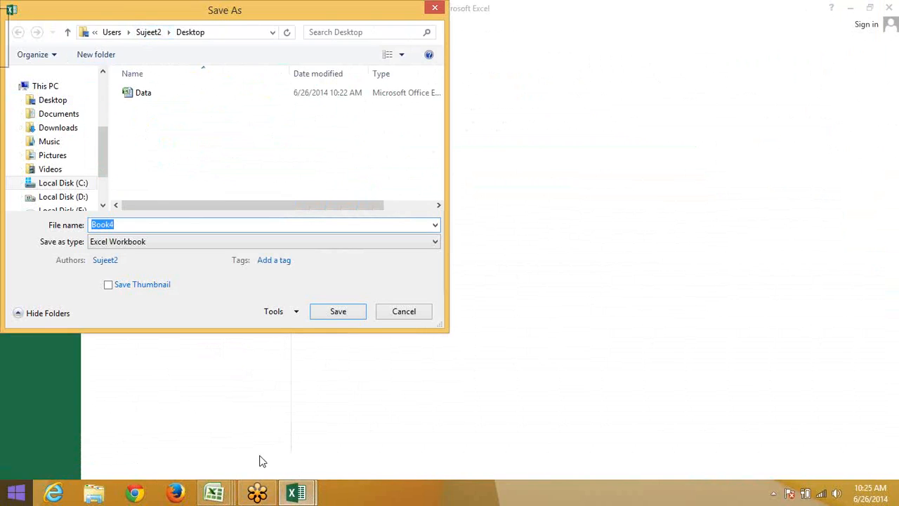
pyautogui.press('Escape')
pyautogui.moveTo(206, 497)
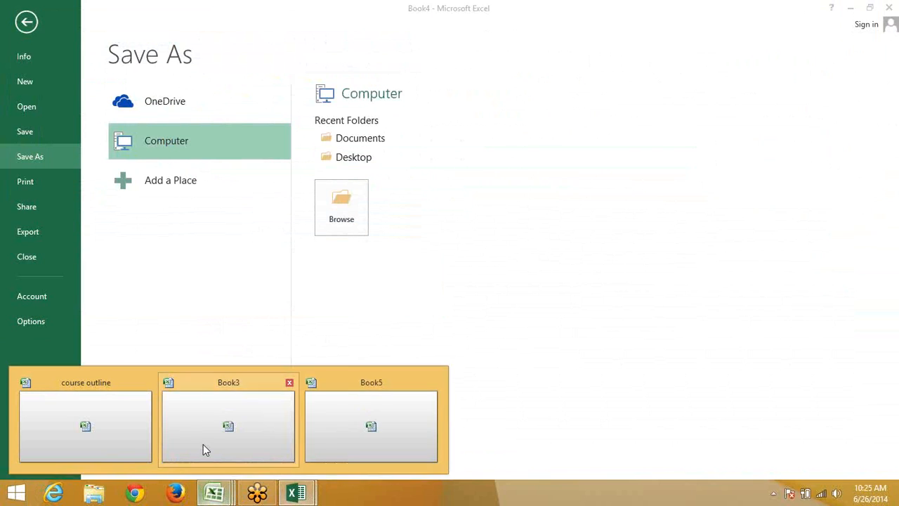
pyautogui.click(203, 444)
# Open Save As for Book3 in Documents, keeping the Excel Workbook file type
pyautogui.click(244, 233)
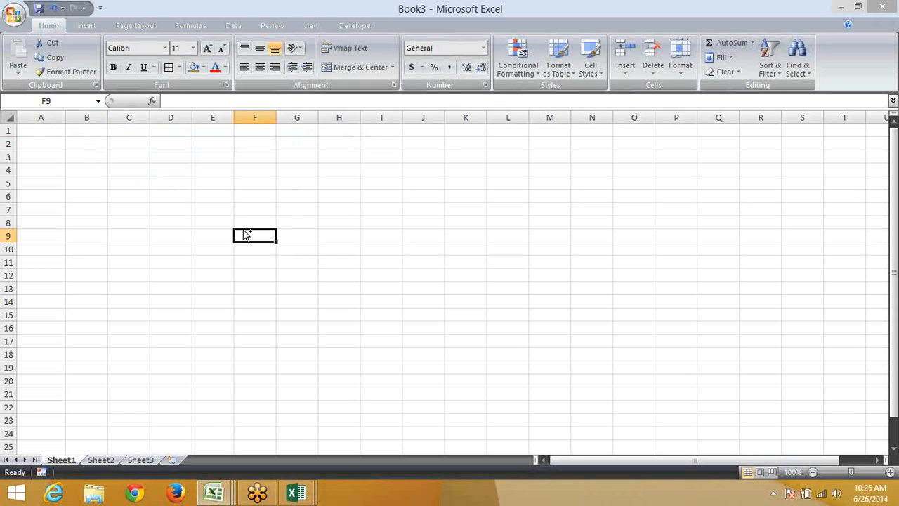
pyautogui.press('F12')
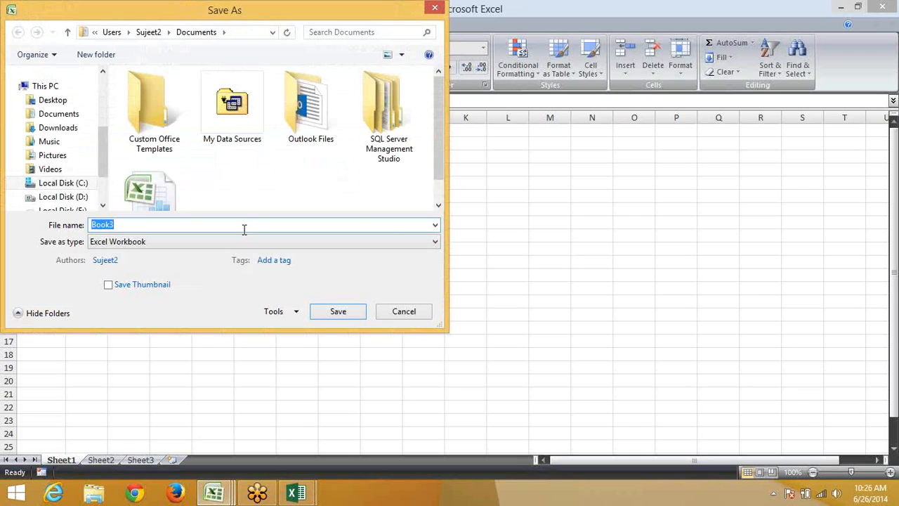
pyautogui.click(196, 246)
pyautogui.click(210, 7)
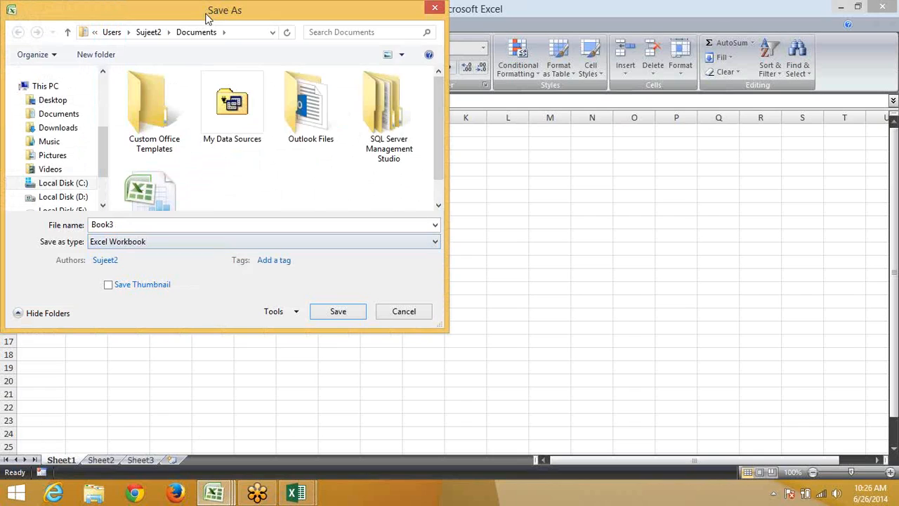
# Change Book3's save type to Excel 97-2003 Workbook
pyautogui.click(165, 241)
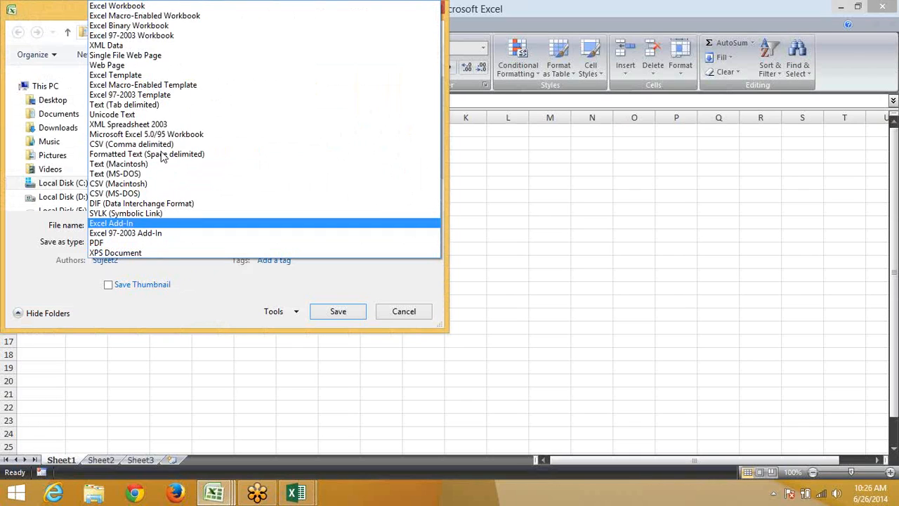
pyautogui.click(104, 36)
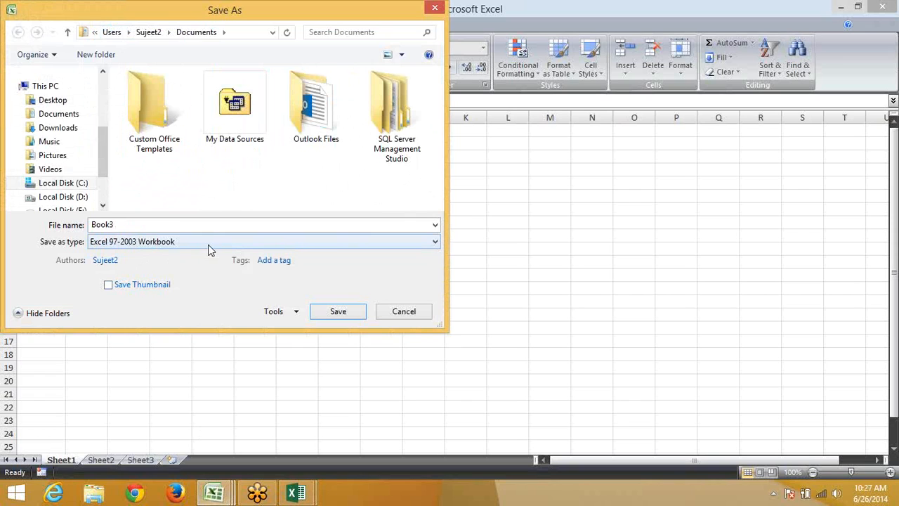
# Cancel the Book3 save and go to the Save page of Excel Options
pyautogui.press('Return')
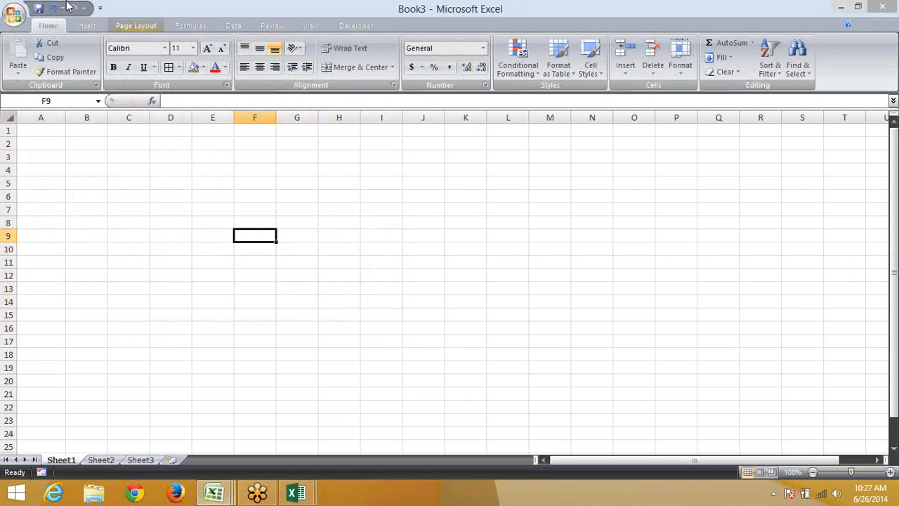
pyautogui.click(5, 16)
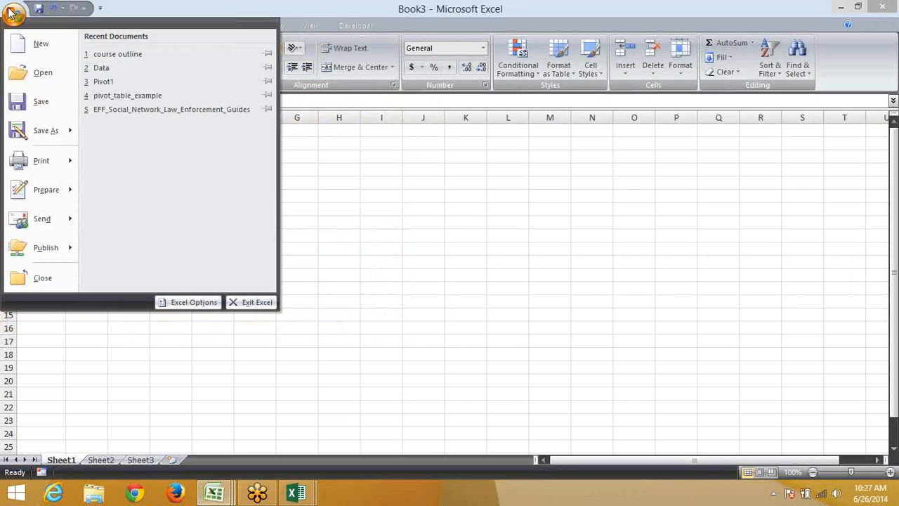
pyautogui.click(202, 308)
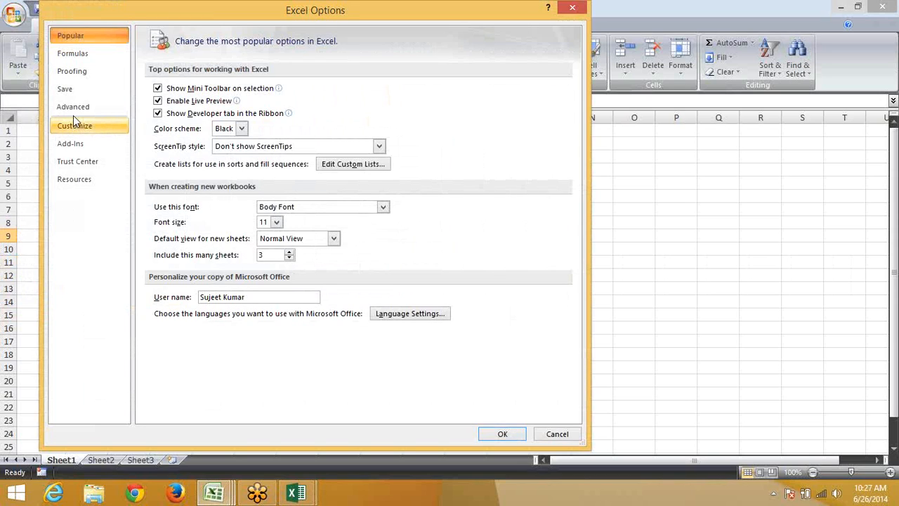
pyautogui.click(67, 89)
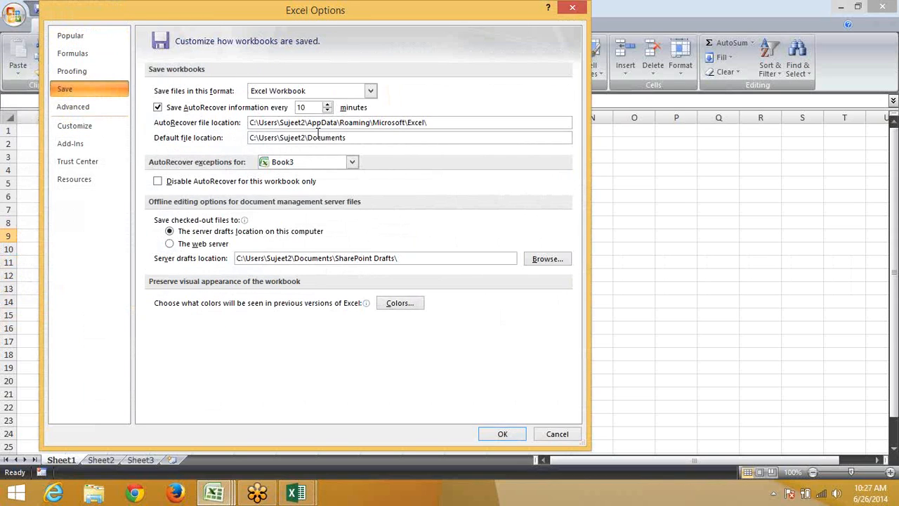
# Review the Excel Workbook default format and the Documents default location, closing without changes
pyautogui.click(267, 98)
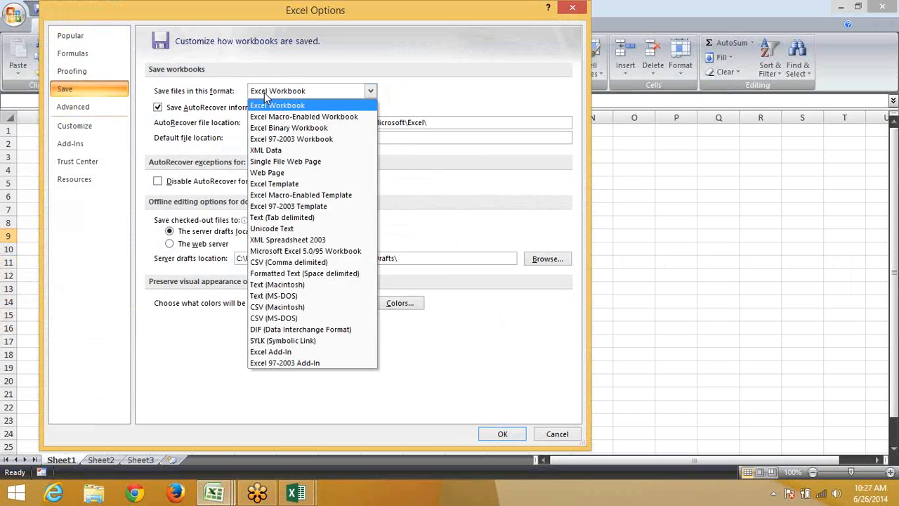
pyautogui.click(264, 92)
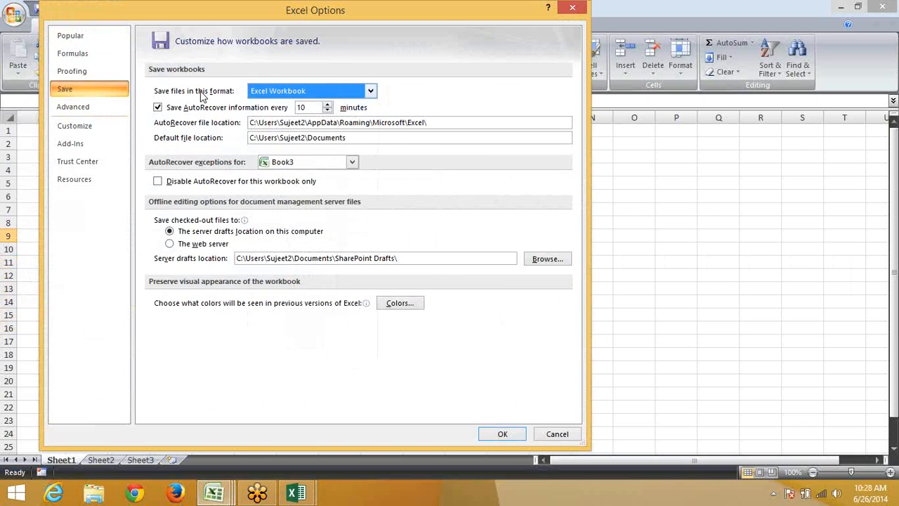
pyautogui.moveTo(351, 139); pyautogui.dragTo(244, 131)
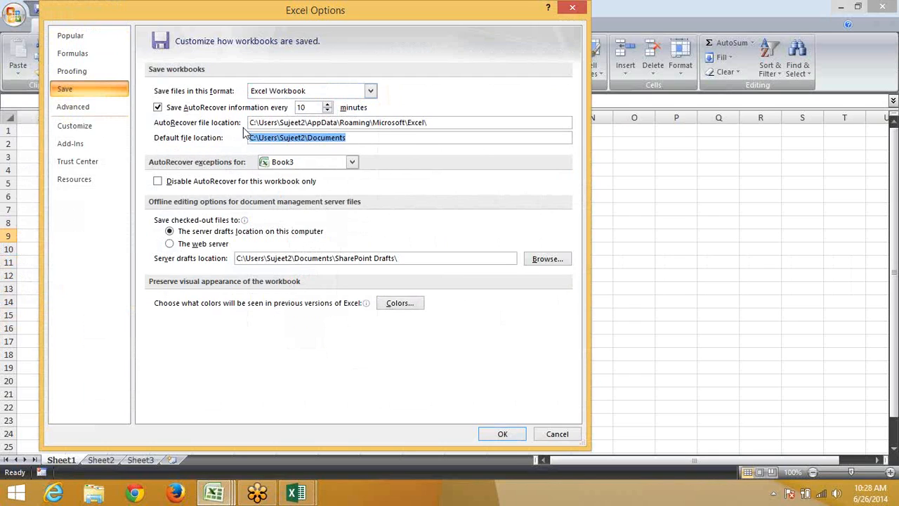
pyautogui.press('Escape')
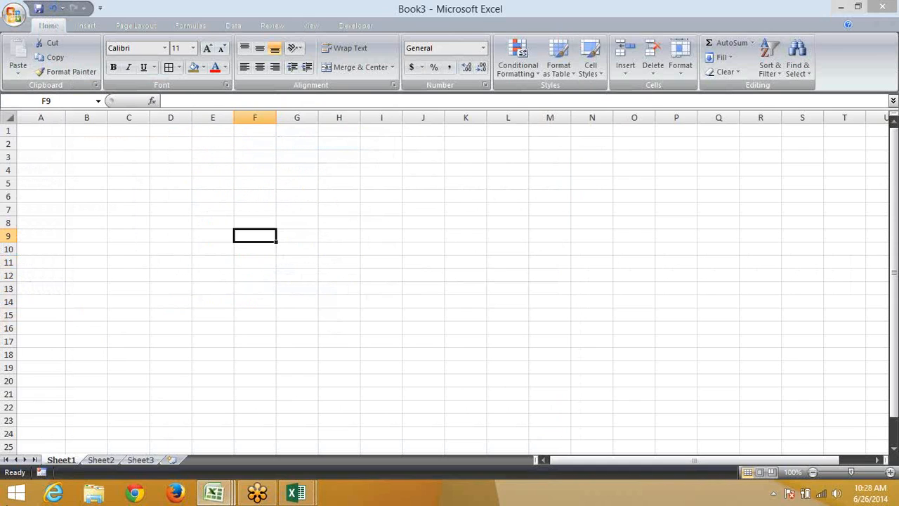
pyautogui.click(95, 493)
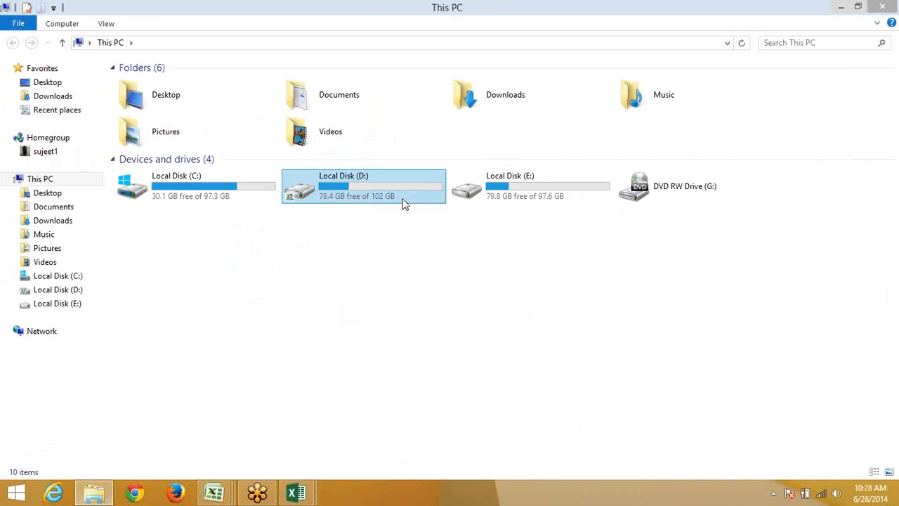
pyautogui.click(403, 202)
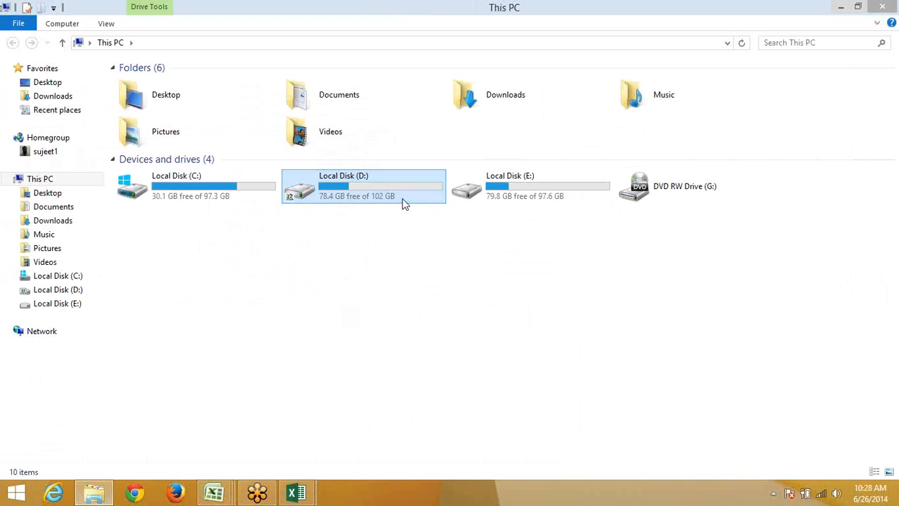
pyautogui.doubleClick(403, 202)
pyautogui.click(331, 43)
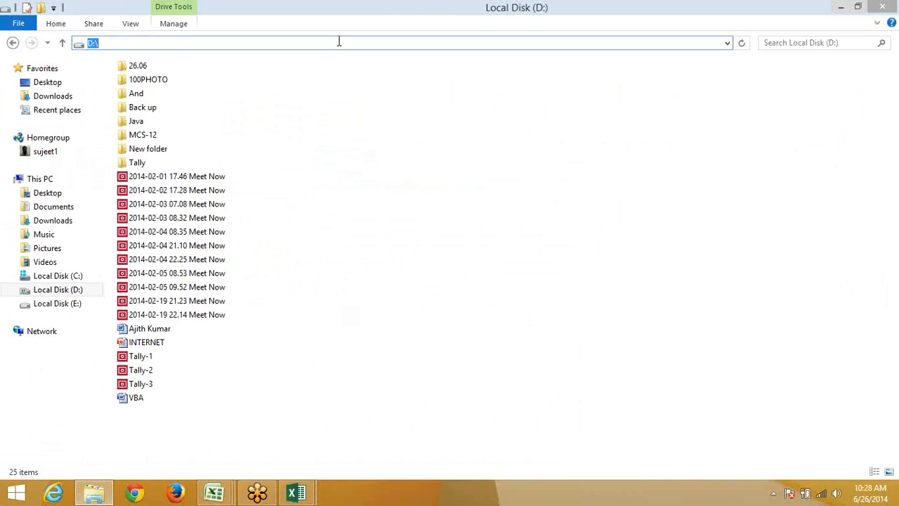
pyautogui.press('Escape')
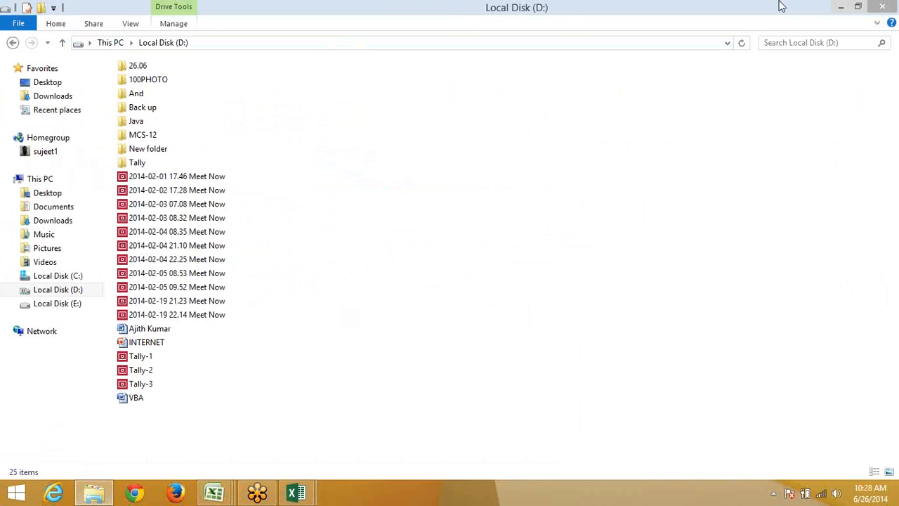
pyautogui.click(886, 8)
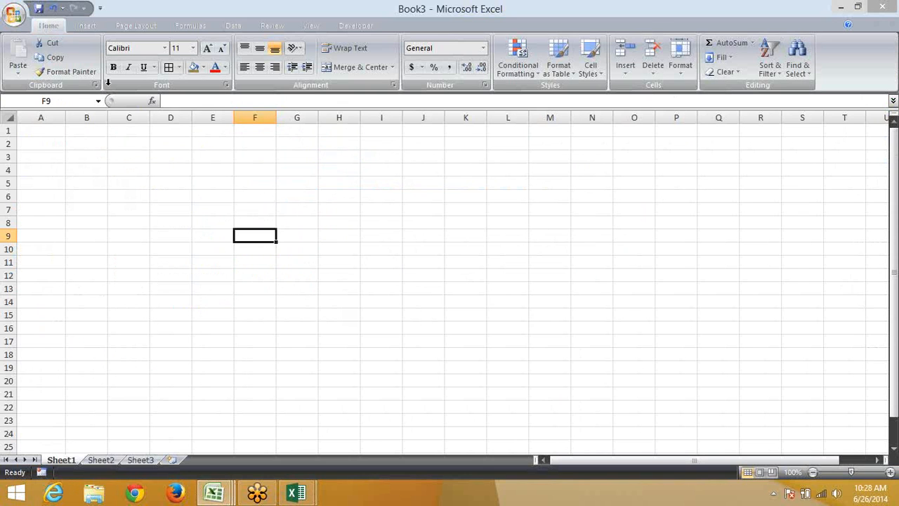
# In Advanced options, enable automatic decimal point insertion with 2 places, keeping Enter moving Down
pyautogui.click(20, 20)
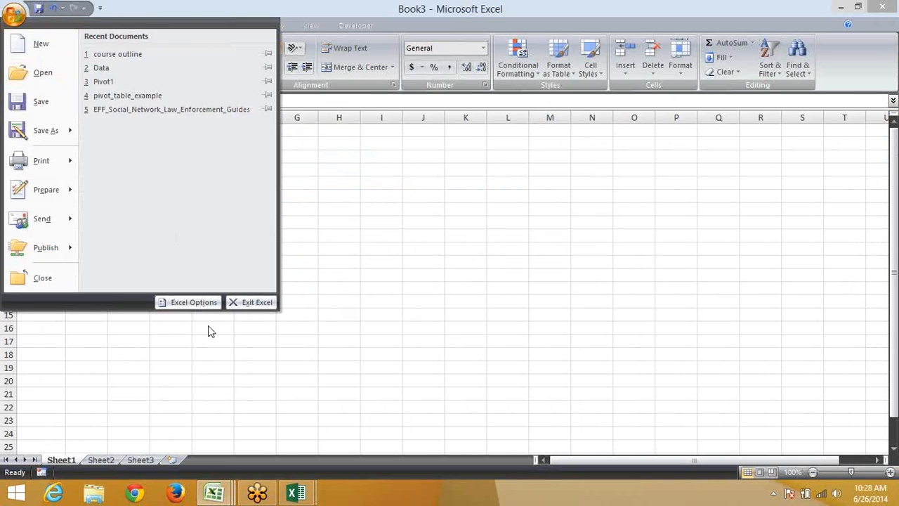
pyautogui.click(200, 304)
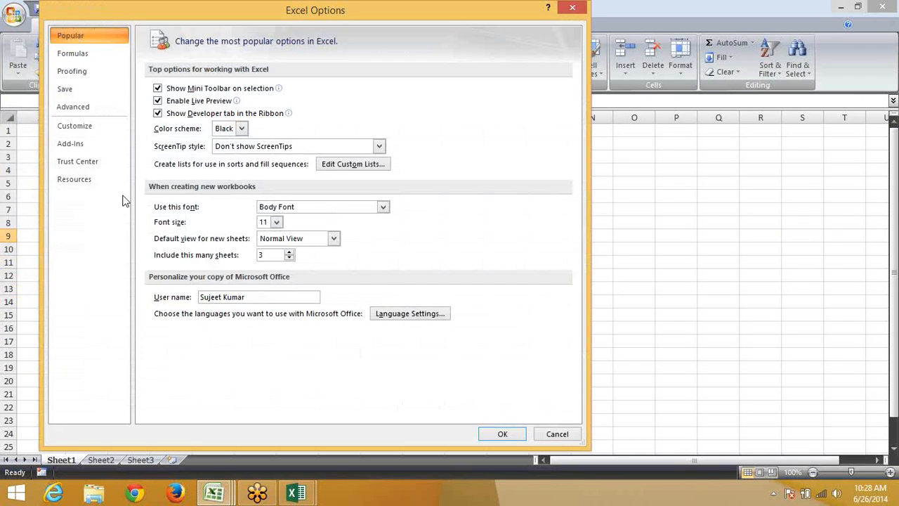
pyautogui.click(82, 113)
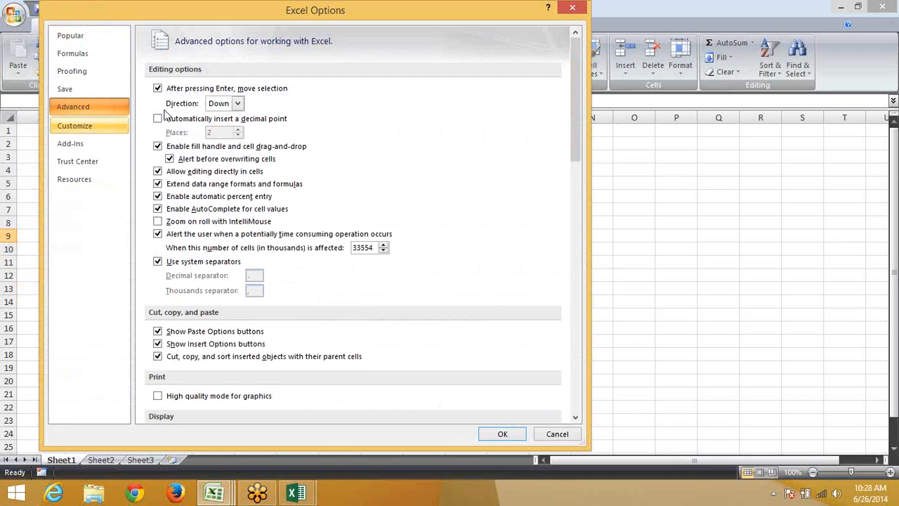
pyautogui.click(226, 105)
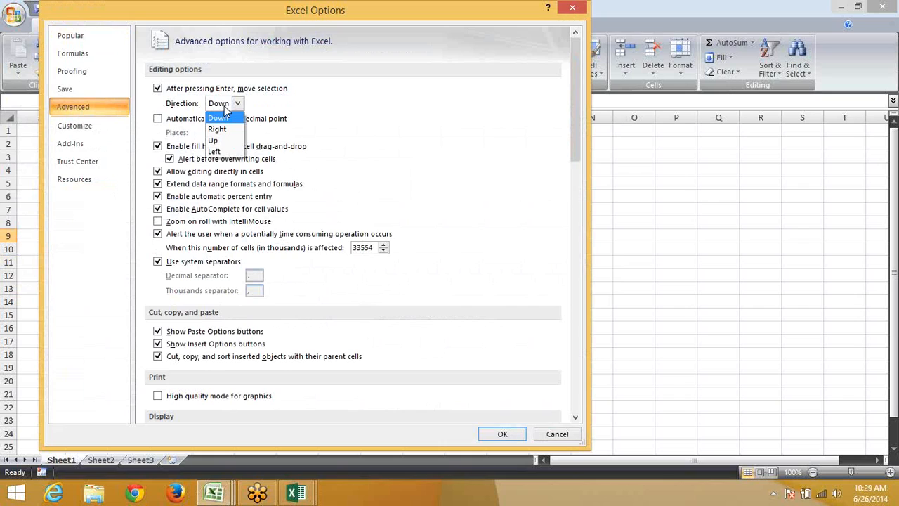
pyautogui.click(367, 165)
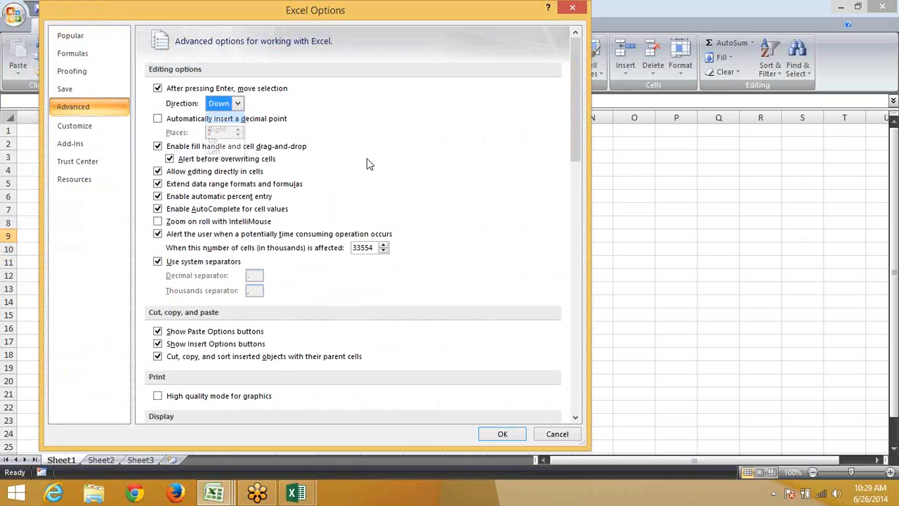
pyautogui.click(158, 119)
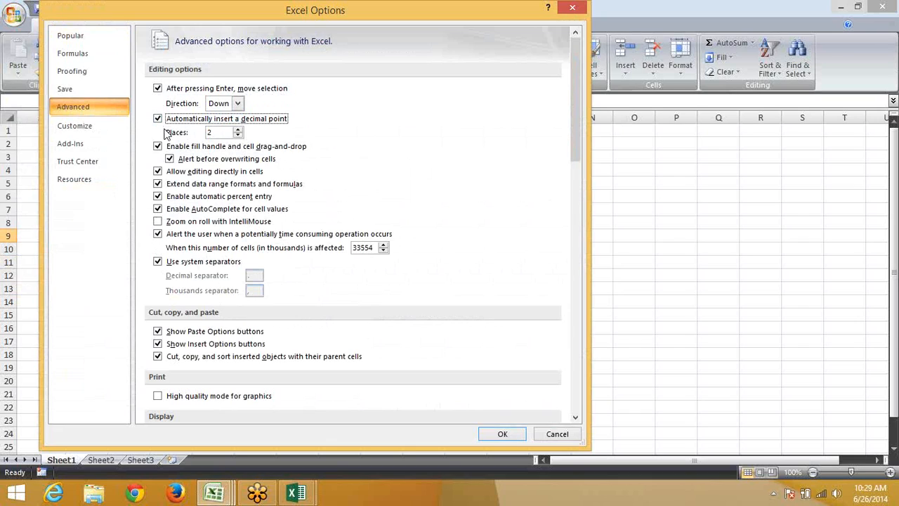
pyautogui.click(502, 434)
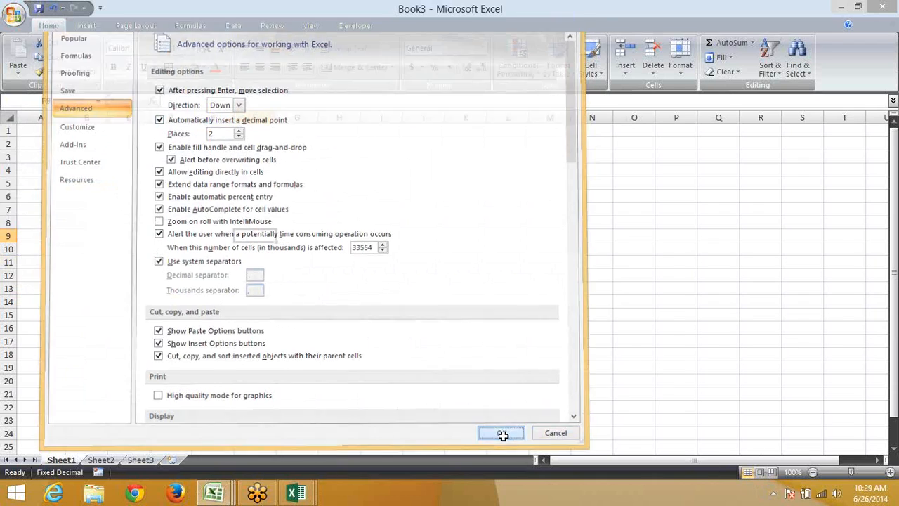
# Enter 100 in G5 so fixed decimals store it as 1
pyautogui.click(288, 179)
pyautogui.write('100')
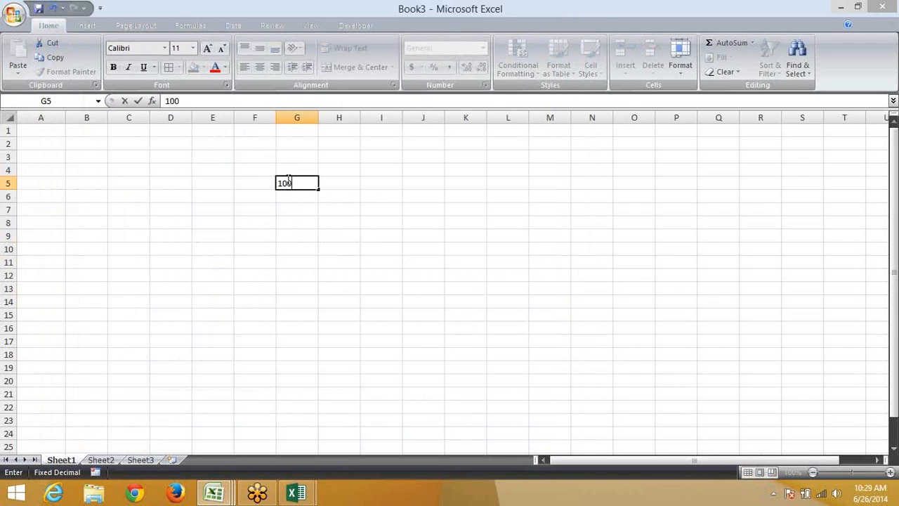
pyautogui.press('Return')
pyautogui.press('Up')
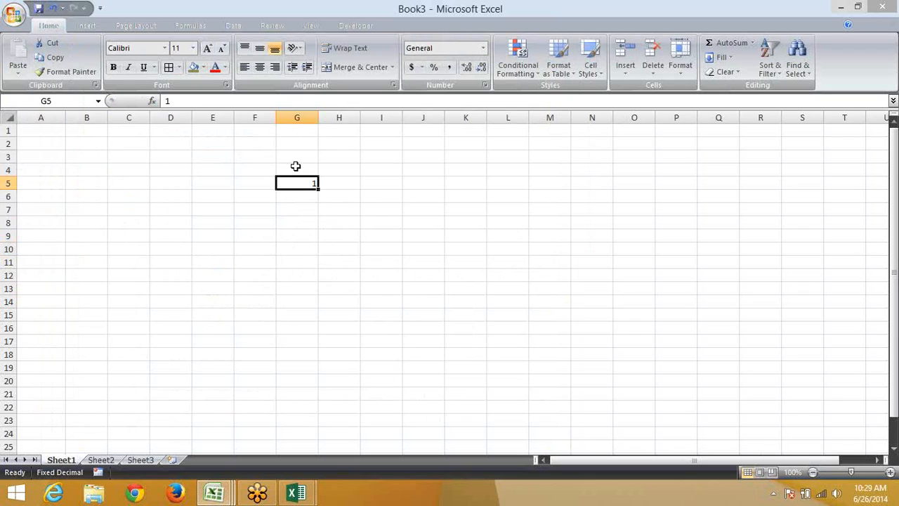
# Enter 60 in F5 and apply Percent Style so it shows 60%
pyautogui.press('Left')
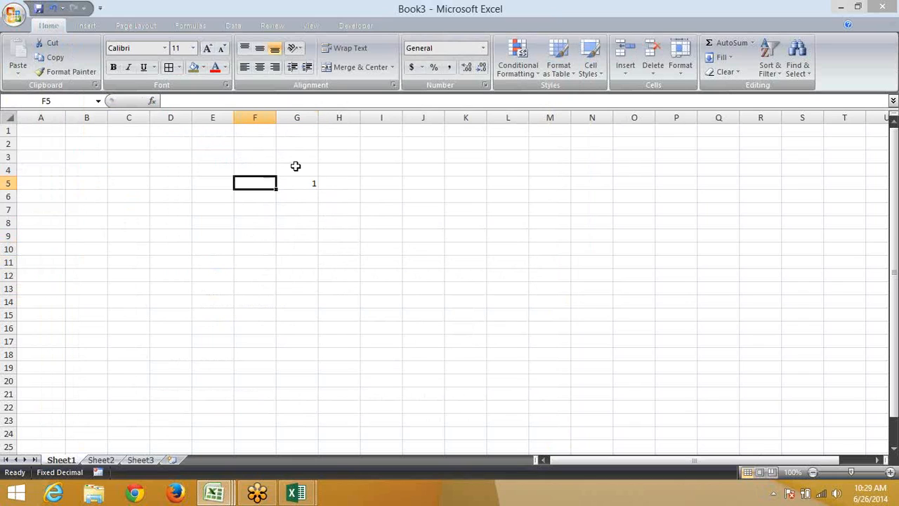
pyautogui.write('6')
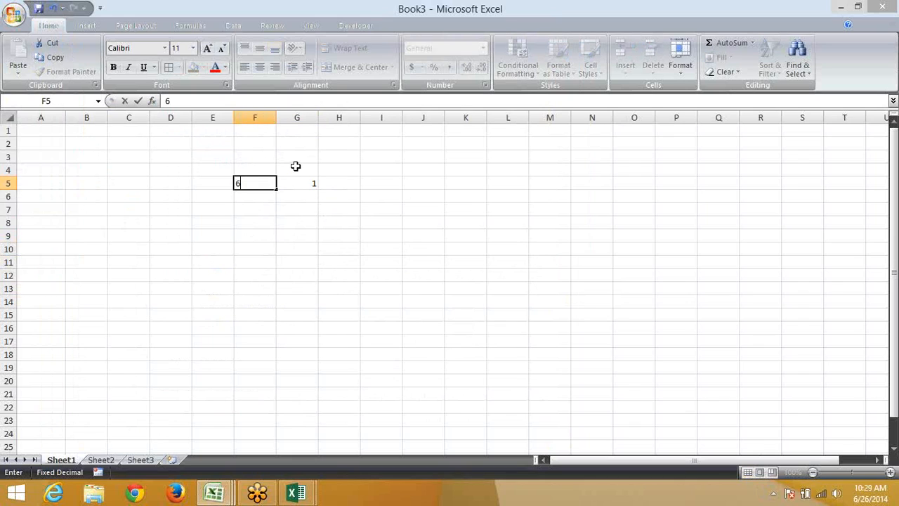
pyautogui.write('0%')
pyautogui.press('BackSpace')
pyautogui.press('Return')
pyautogui.press('Up')
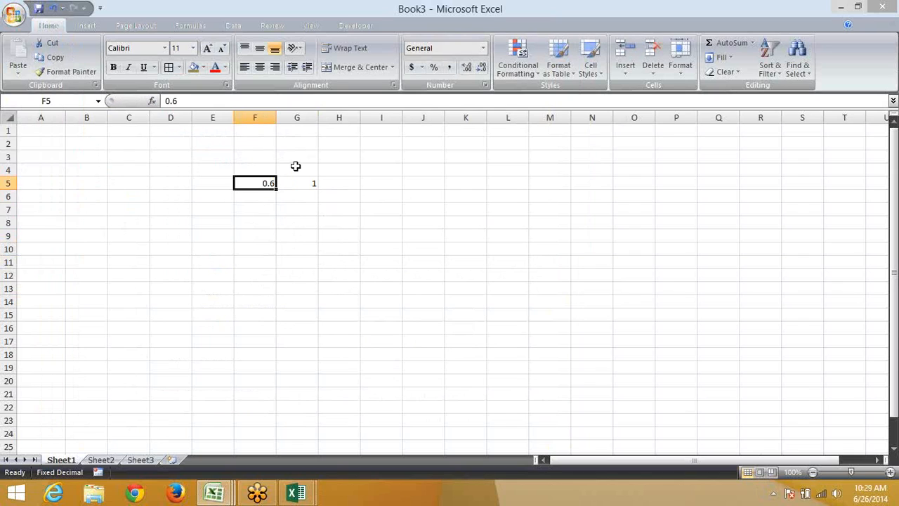
pyautogui.click(433, 67)
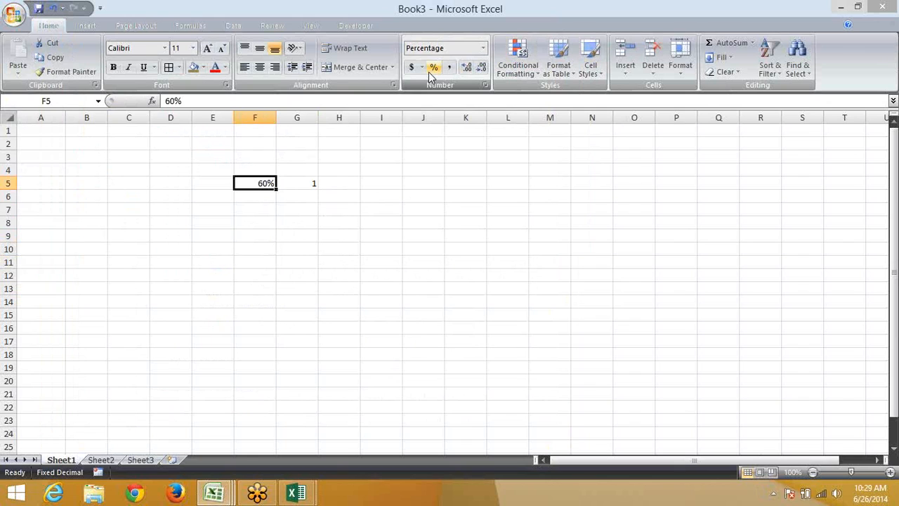
pyautogui.click(29, 9)
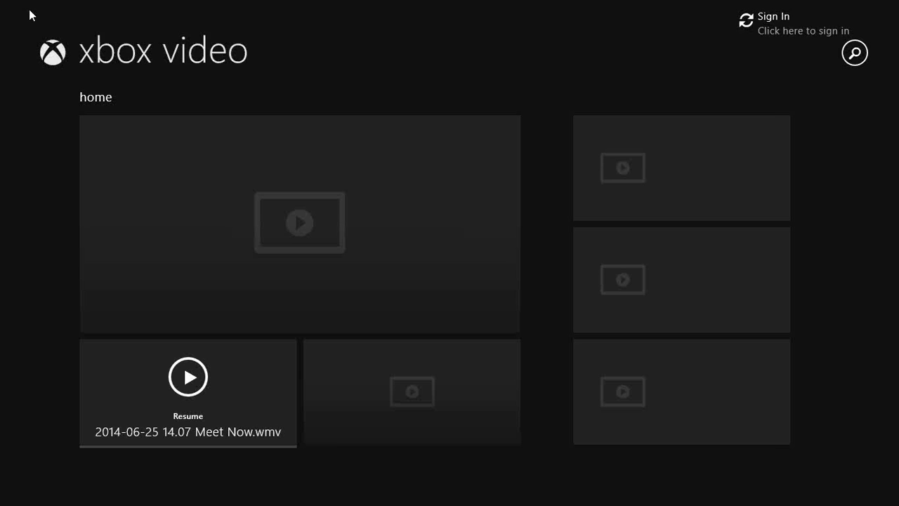
pyautogui.click(2, 7)
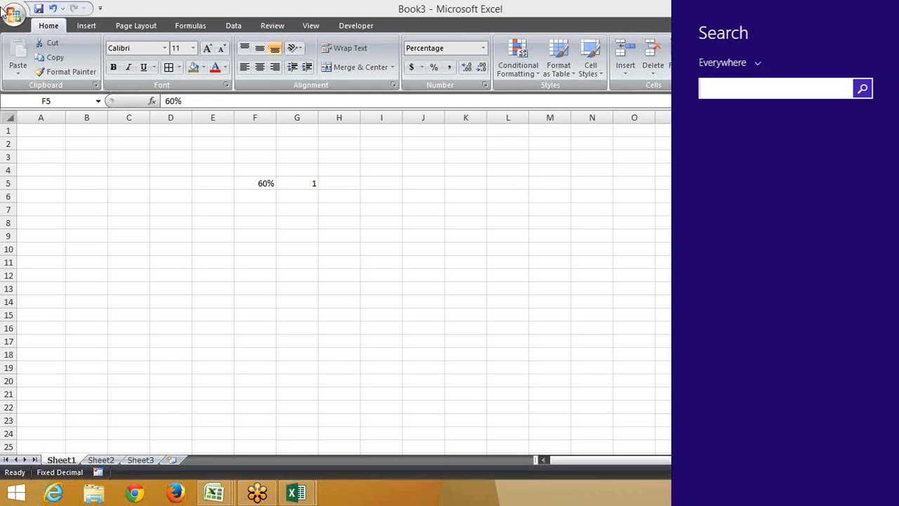
pyautogui.click(229, 176)
pyautogui.click(12, 15)
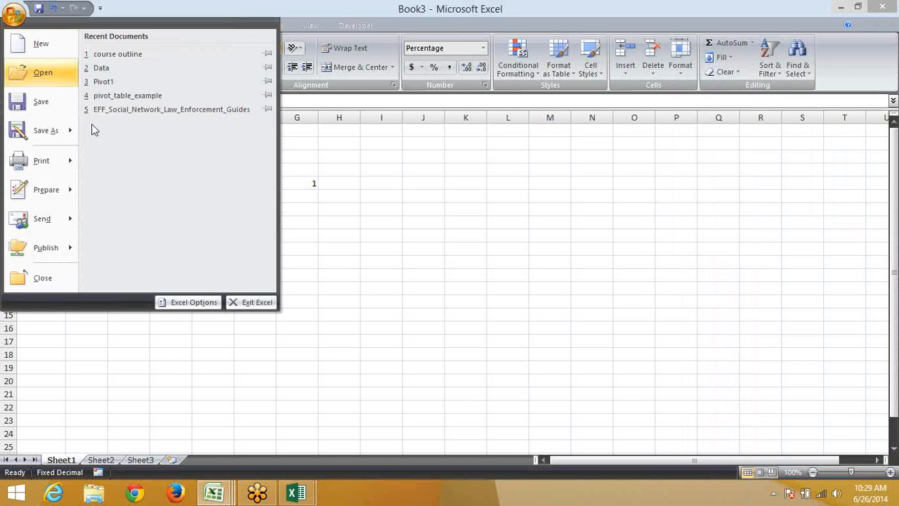
pyautogui.click(179, 305)
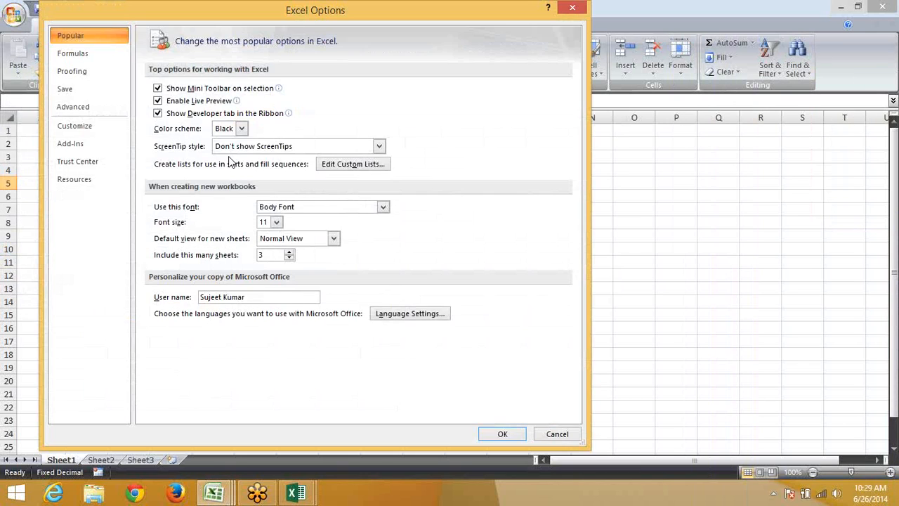
pyautogui.click(93, 113)
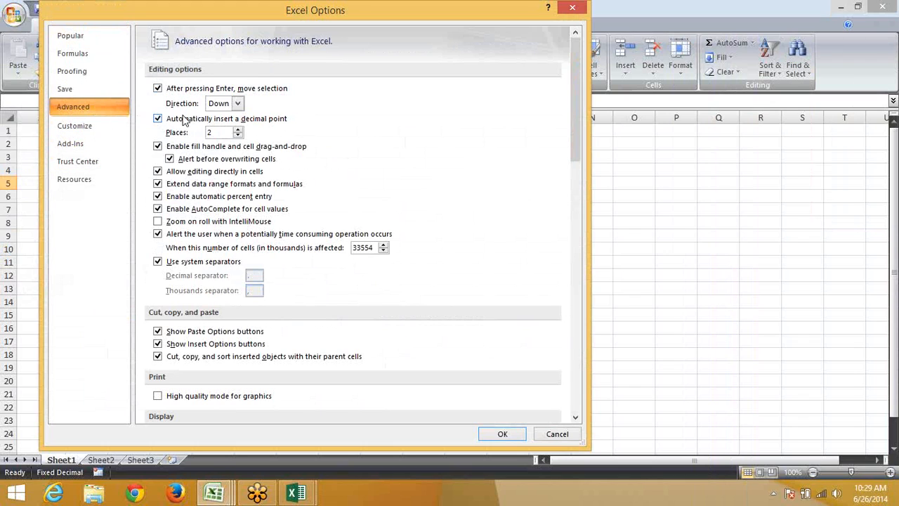
pyautogui.click(158, 119)
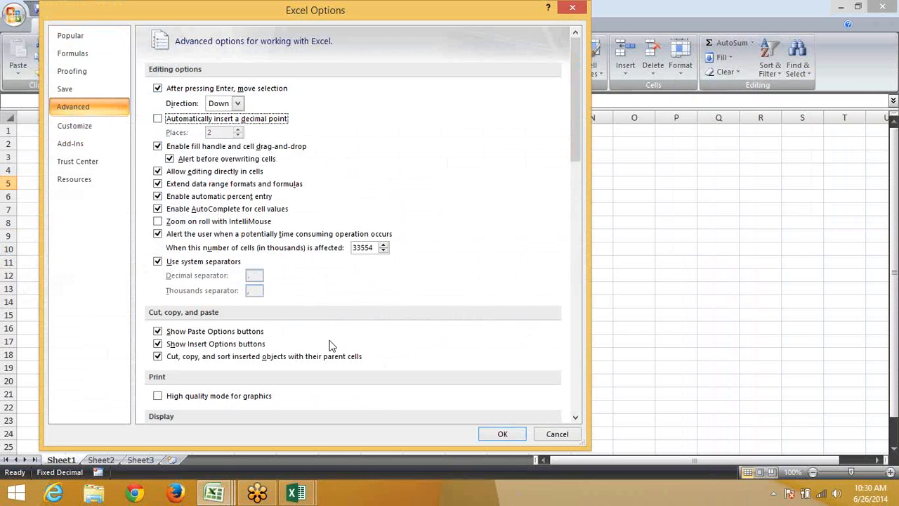
pyautogui.scroll(-8, 333, 341)
pyautogui.scroll(-5, 333, 327)
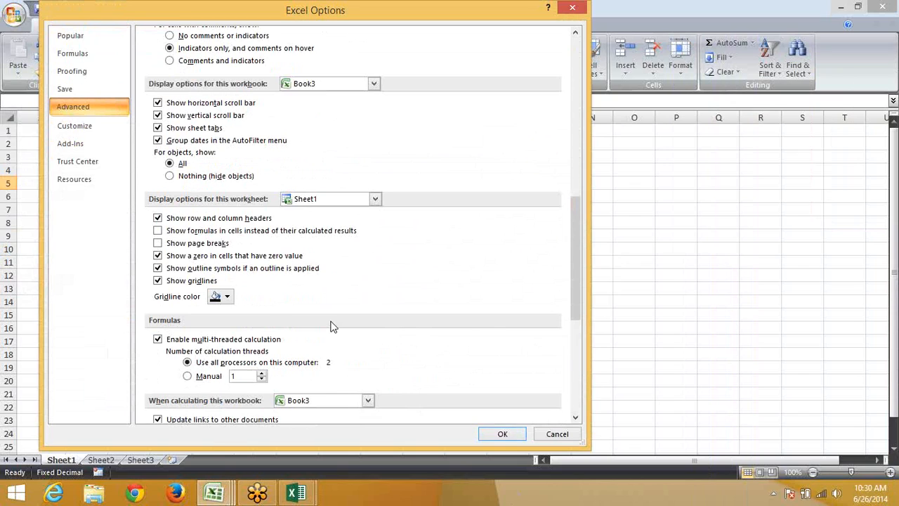
pyautogui.press('Escape')
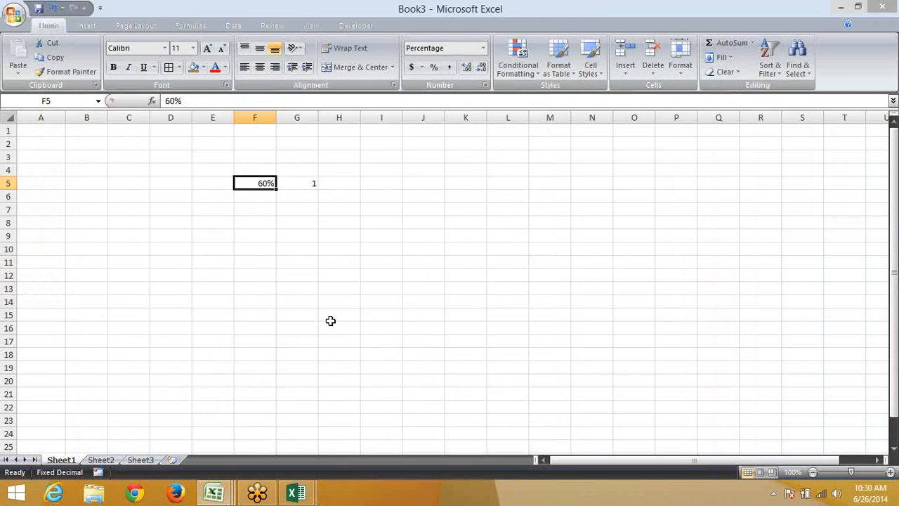
# Switch to the Book4 workbook, leave its save screen and view the Insert tab
pyautogui.click(301, 492)
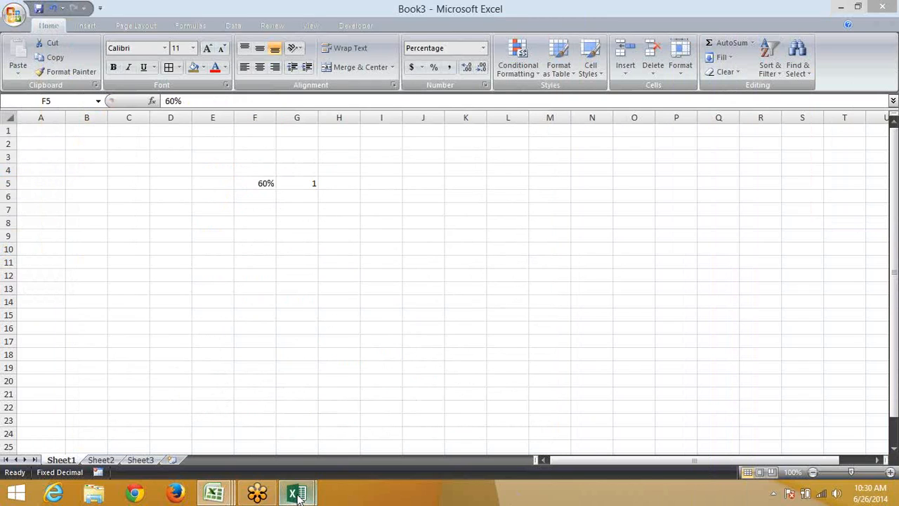
pyautogui.click(326, 441)
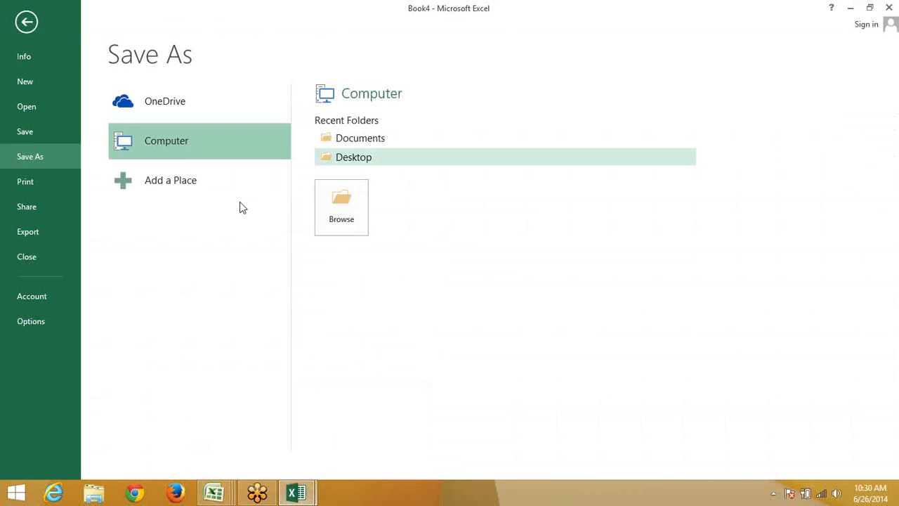
pyautogui.press('Escape')
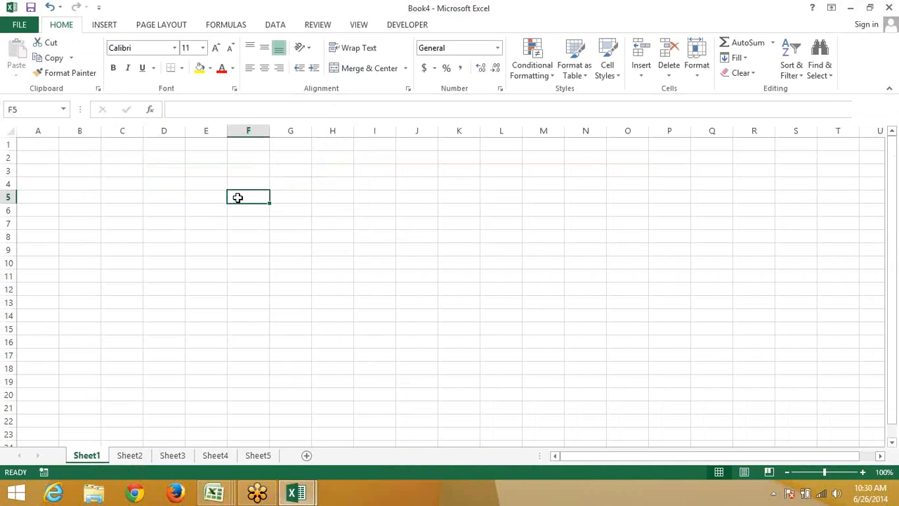
pyautogui.click(104, 25)
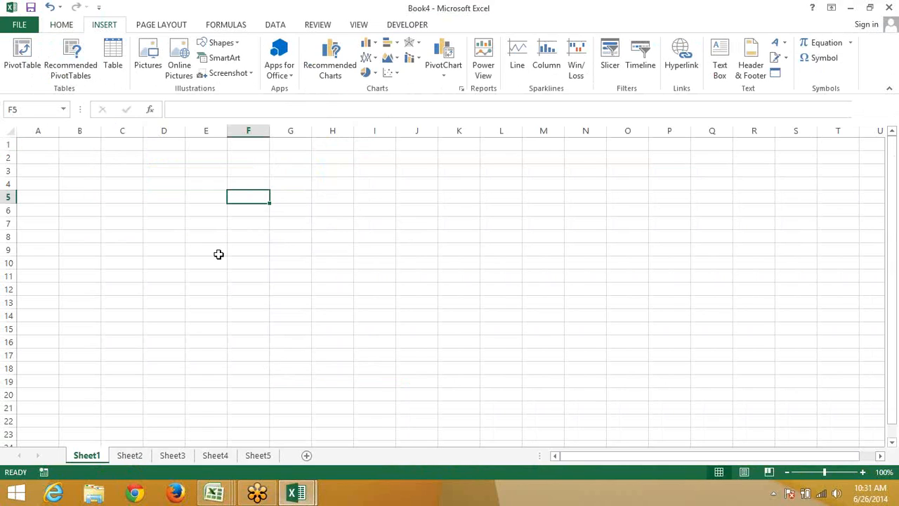
# Open Excel Options from Book4's File menu
pyautogui.click(11, 7)
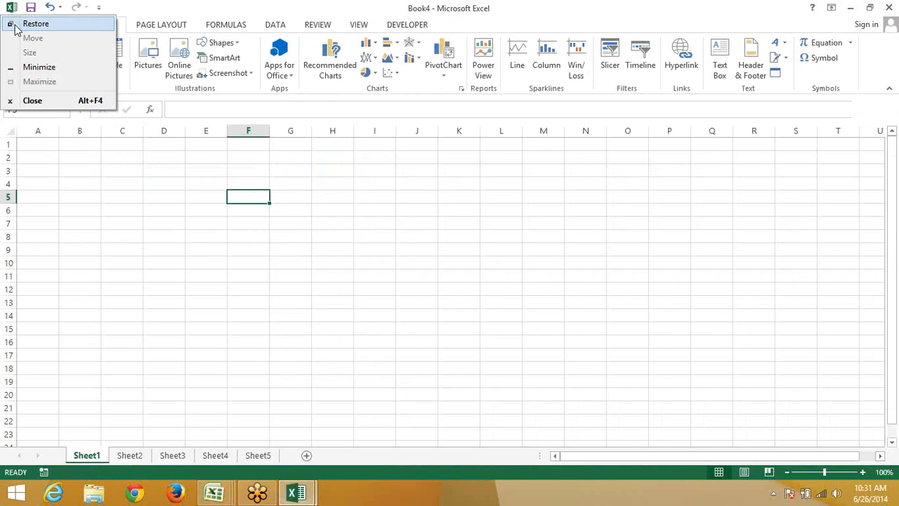
pyautogui.click(20, 24)
pyautogui.click(20, 24)
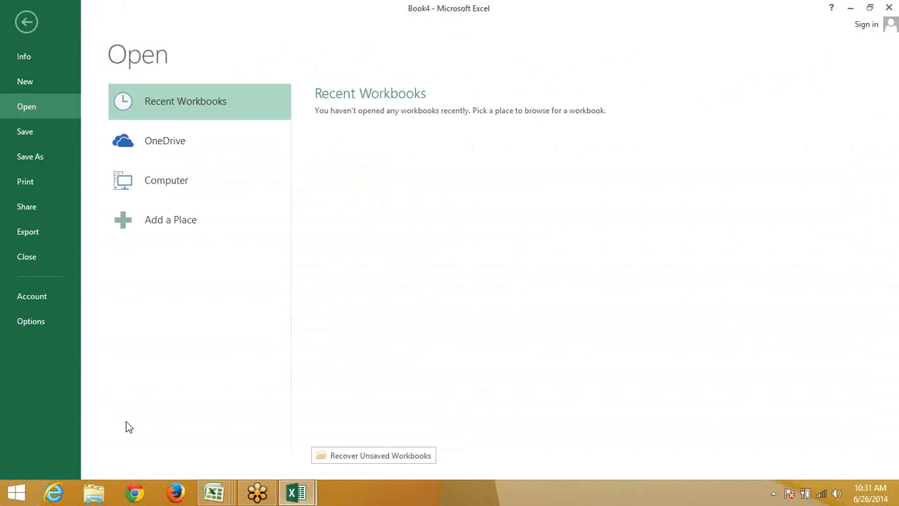
pyautogui.click(51, 321)
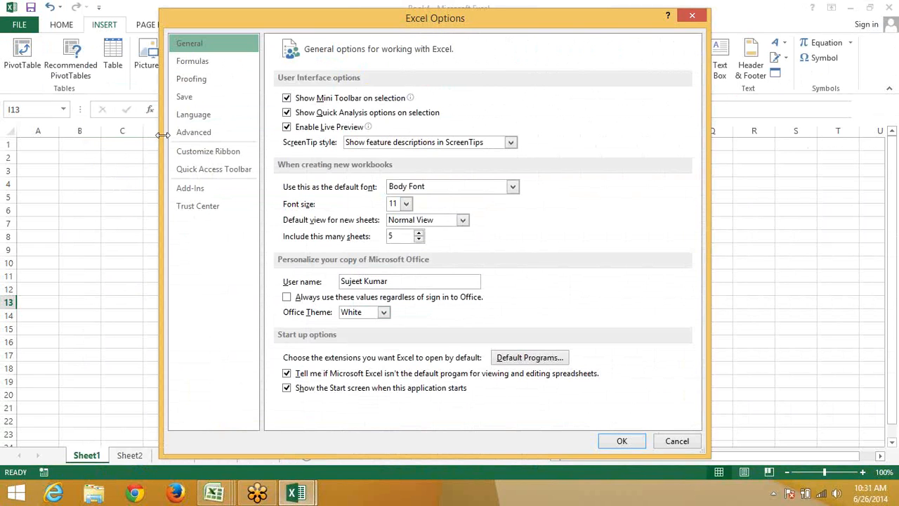
# Add a new custom tab with a new group in Customize Ribbon
pyautogui.click(201, 154)
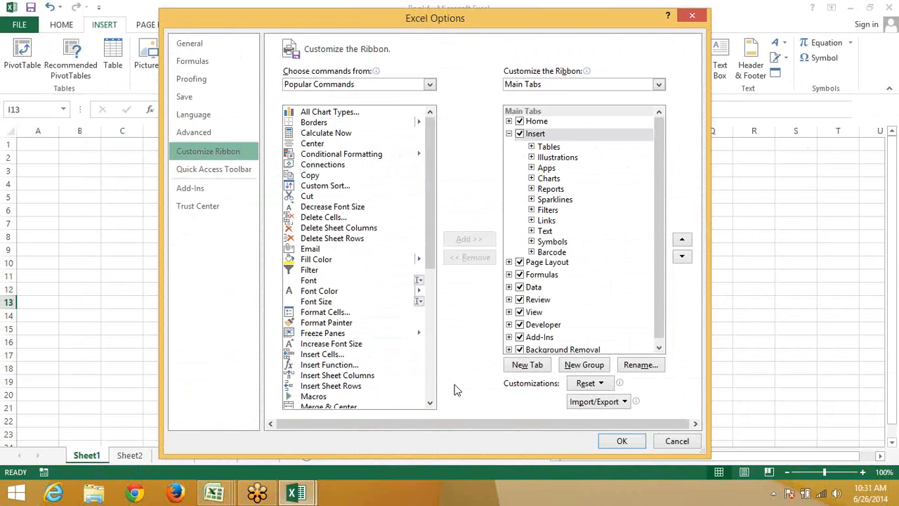
pyautogui.click(528, 364)
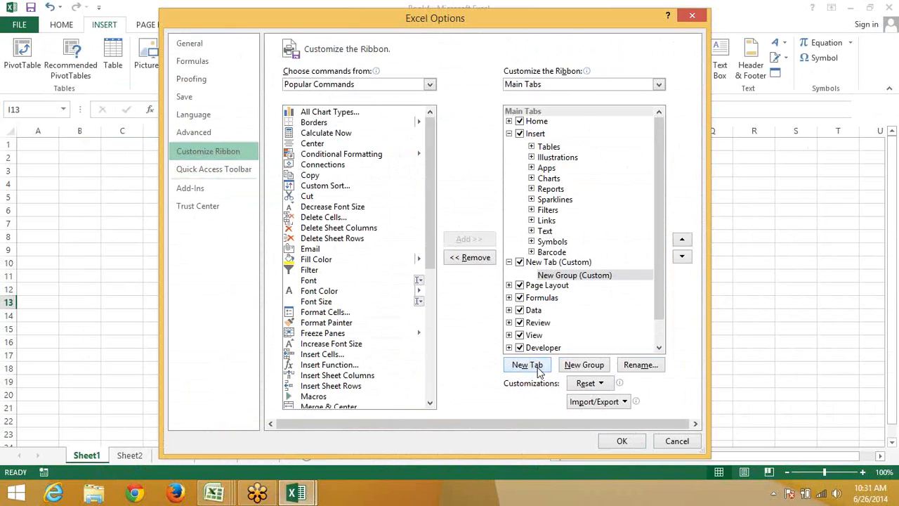
pyautogui.click(644, 372)
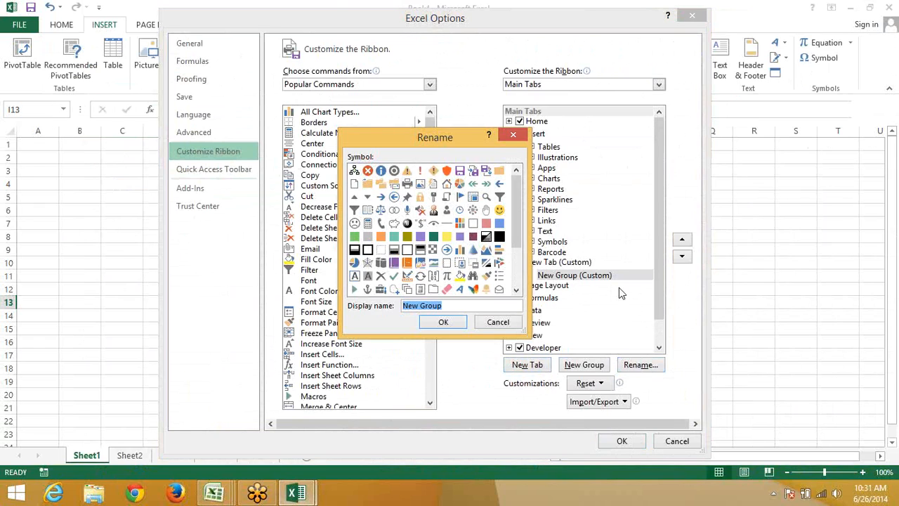
pyautogui.press('Escape')
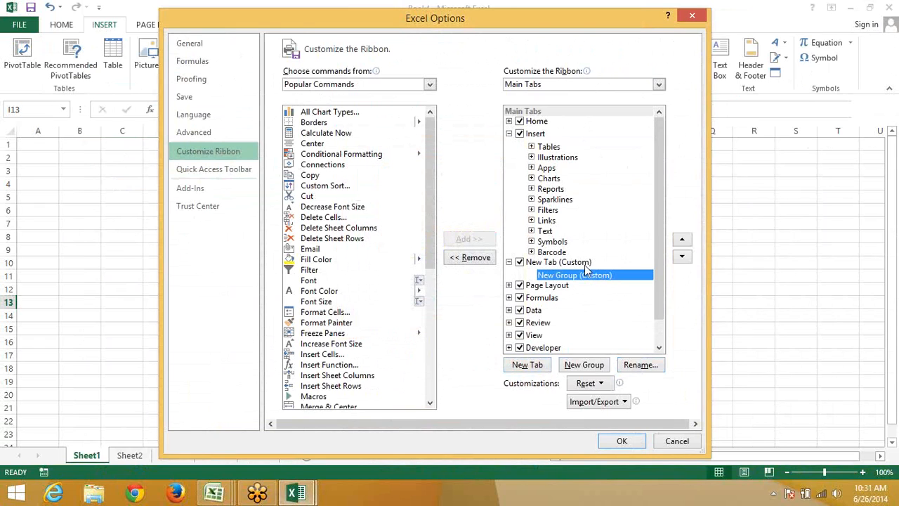
# Rename the new custom tab to 'All' and select its new group
pyautogui.click(585, 265)
pyautogui.click(637, 367)
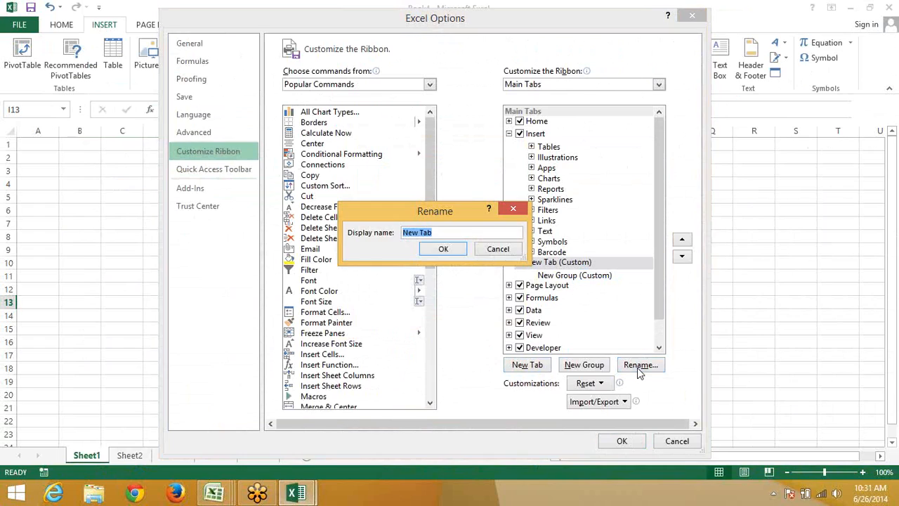
pyautogui.press('BackSpace')
pyautogui.write('All')
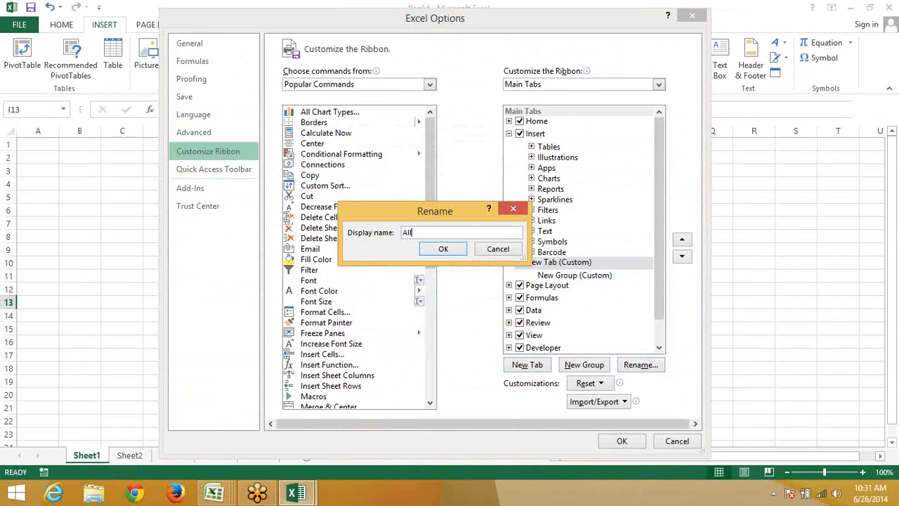
pyautogui.click(443, 249)
pyautogui.click(561, 276)
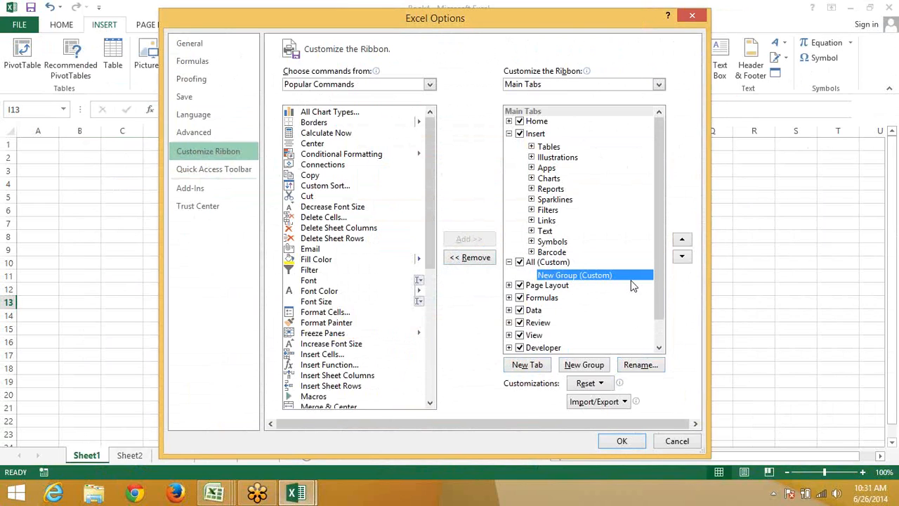
# Browse the command categories: All Commands, File Tab, and Custom Tabs and Groups
pyautogui.click(309, 133)
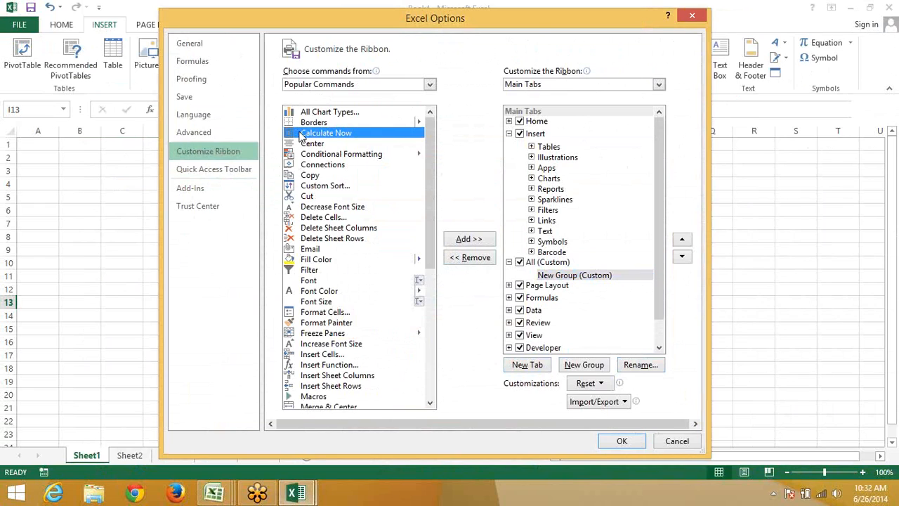
pyautogui.click(317, 84)
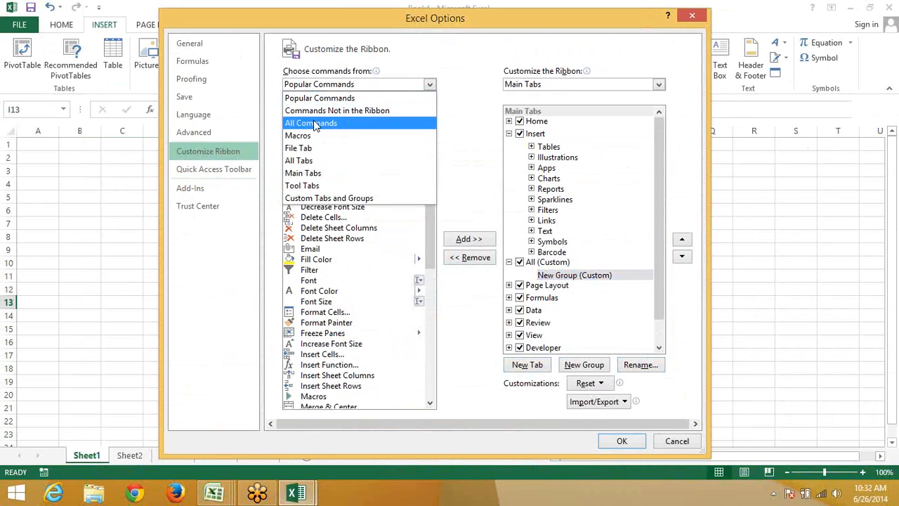
pyautogui.click(313, 123)
pyautogui.click(309, 184)
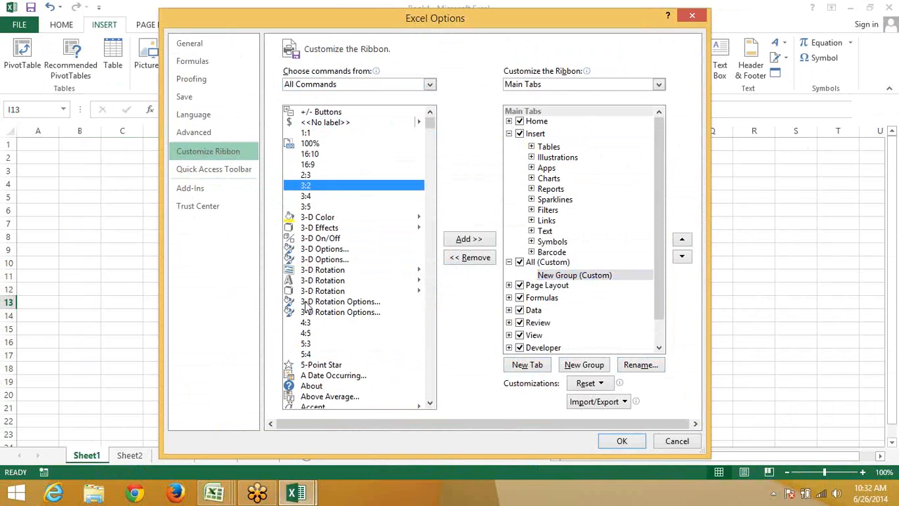
pyautogui.click(309, 302)
pyautogui.scroll(-7, 309, 315)
pyautogui.scroll(-20, 308, 316)
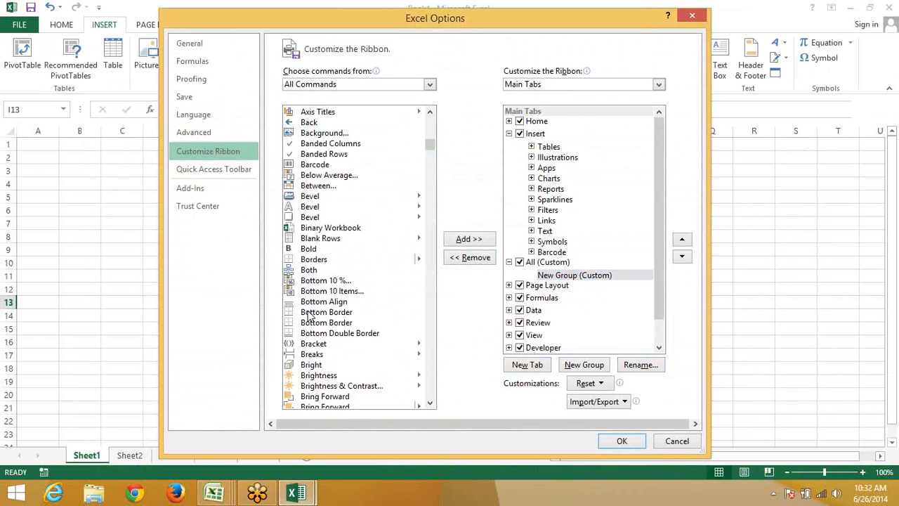
pyautogui.click(325, 84)
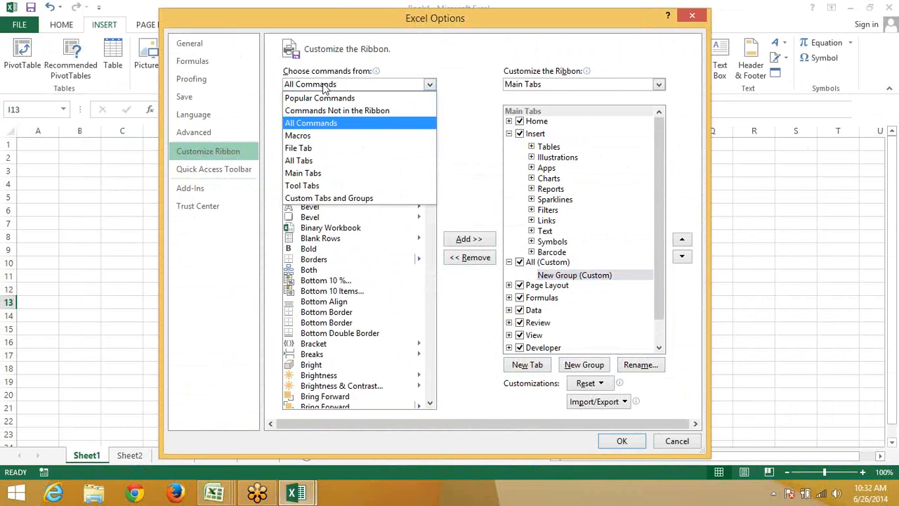
pyautogui.click(331, 152)
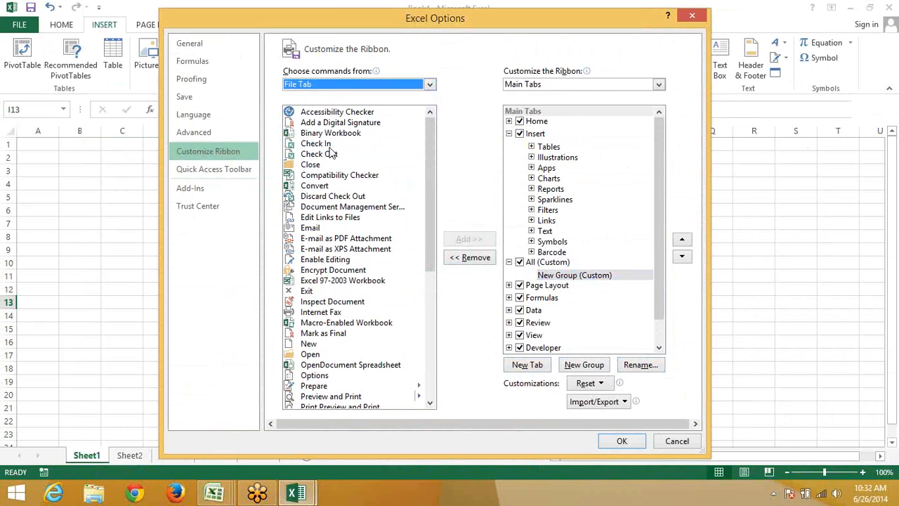
pyautogui.click(320, 86)
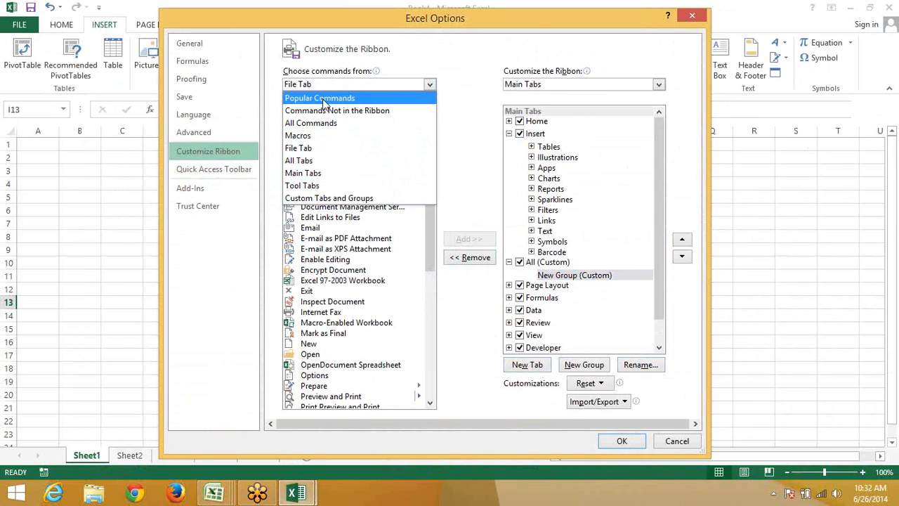
pyautogui.click(324, 198)
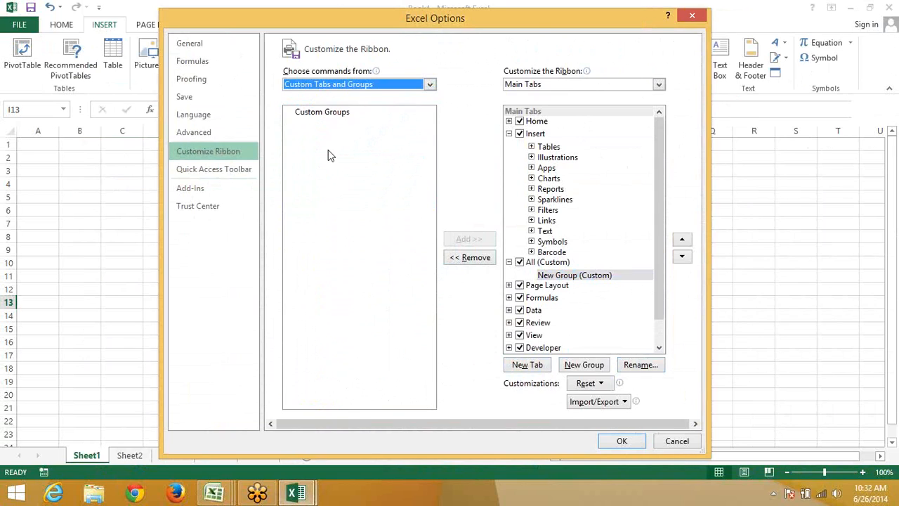
# Choose All Tabs and expand Home's Clipboard group, selecting it for adding
pyautogui.click(325, 85)
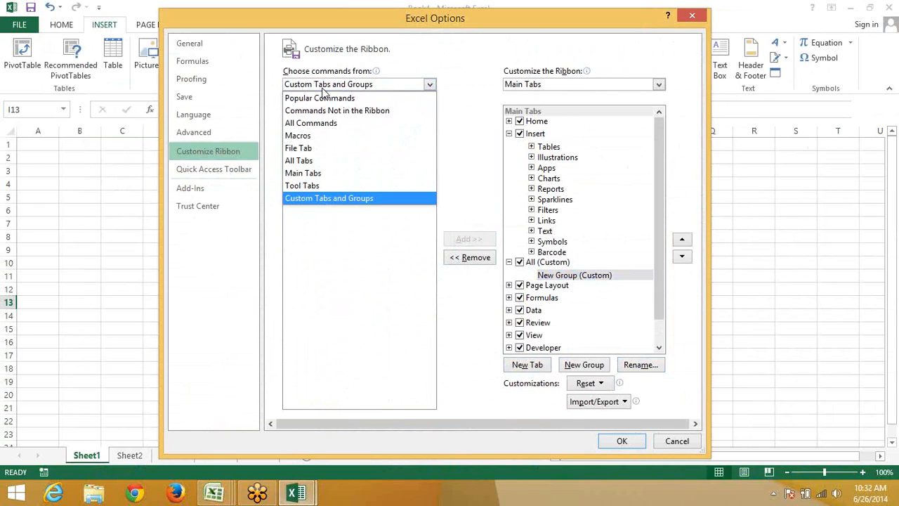
pyautogui.click(310, 161)
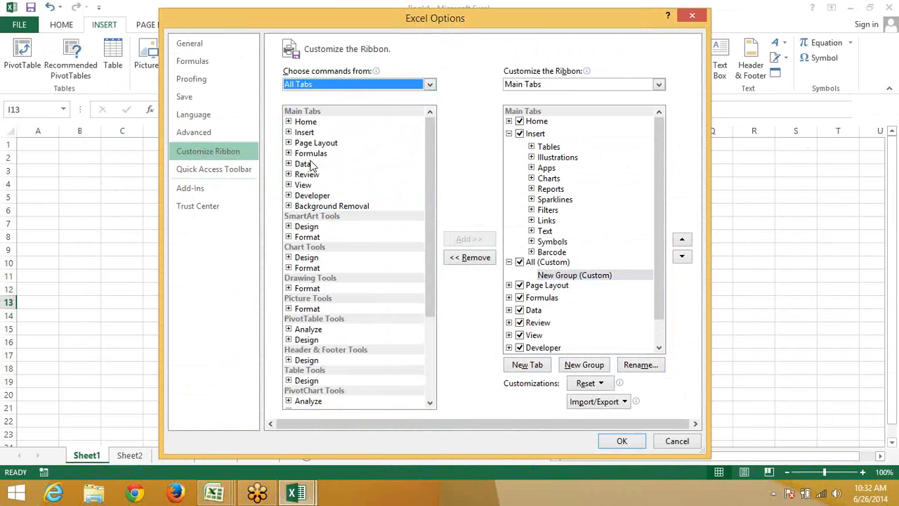
pyautogui.click(305, 85)
pyautogui.click(303, 162)
pyautogui.click(291, 122)
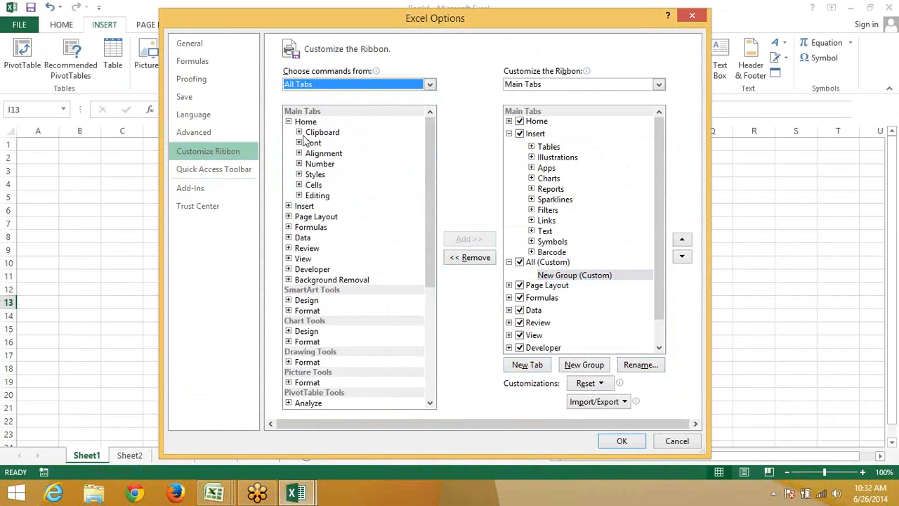
pyautogui.click(298, 132)
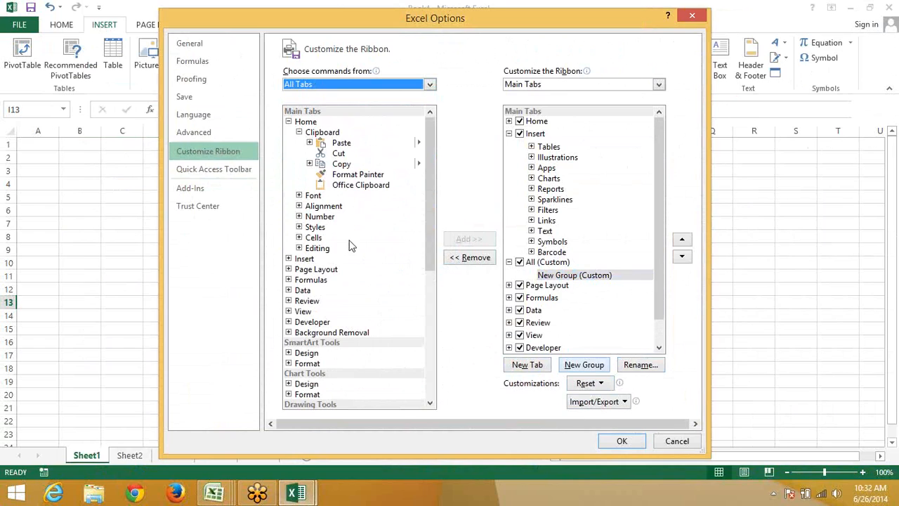
pyautogui.click(320, 135)
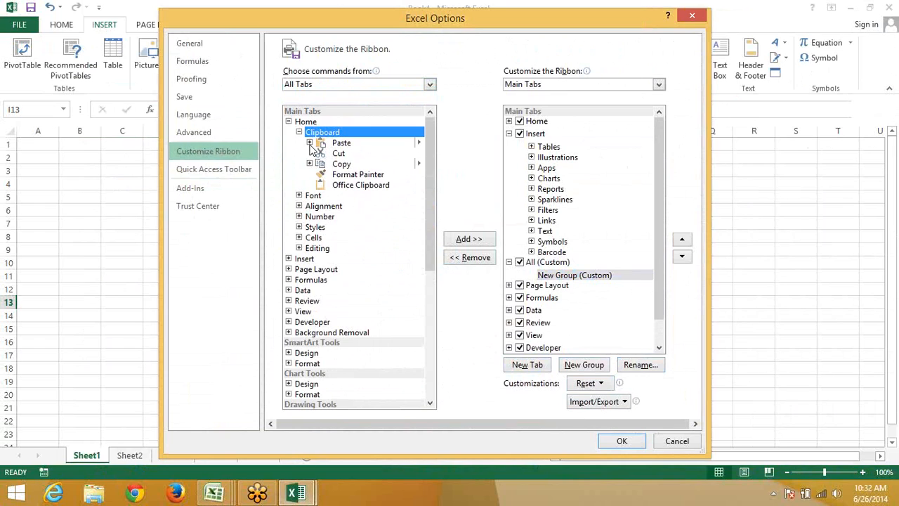
pyautogui.click(309, 143)
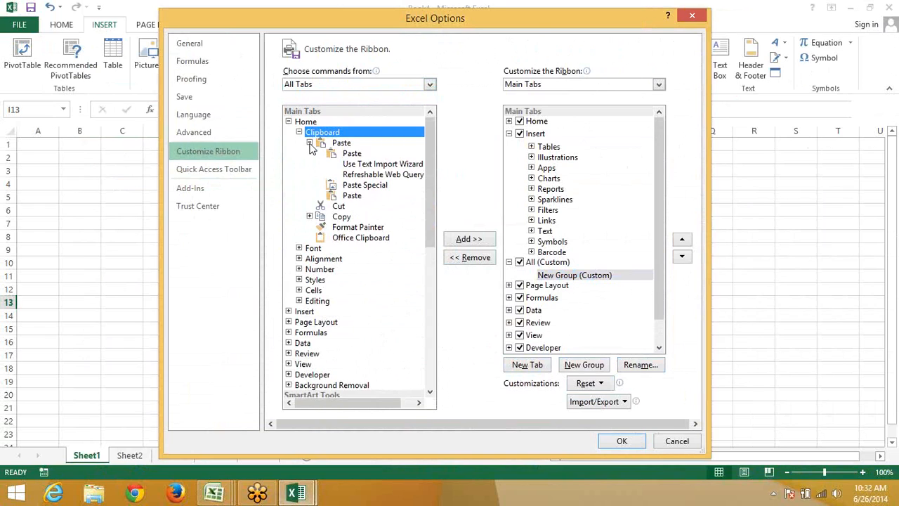
pyautogui.click(309, 144)
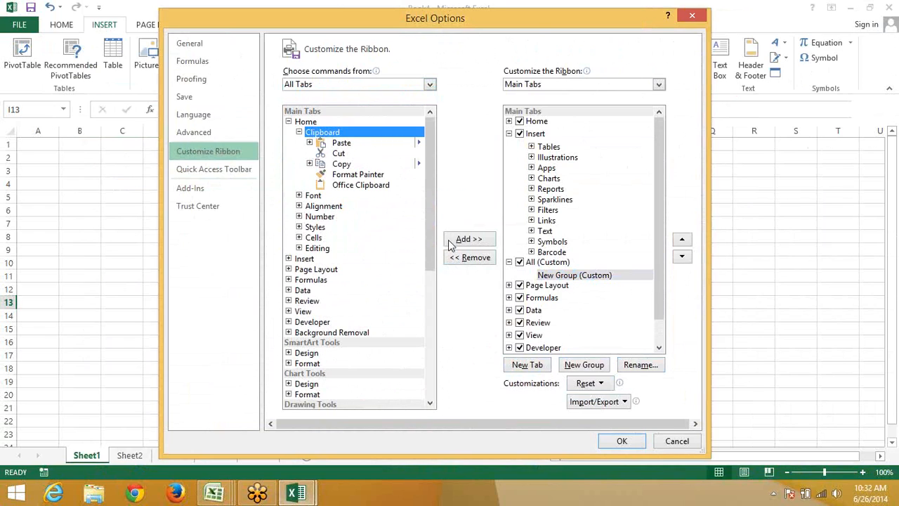
# Add Home's Clipboard, Font and Editing groups to the All tab
pyautogui.click(454, 240)
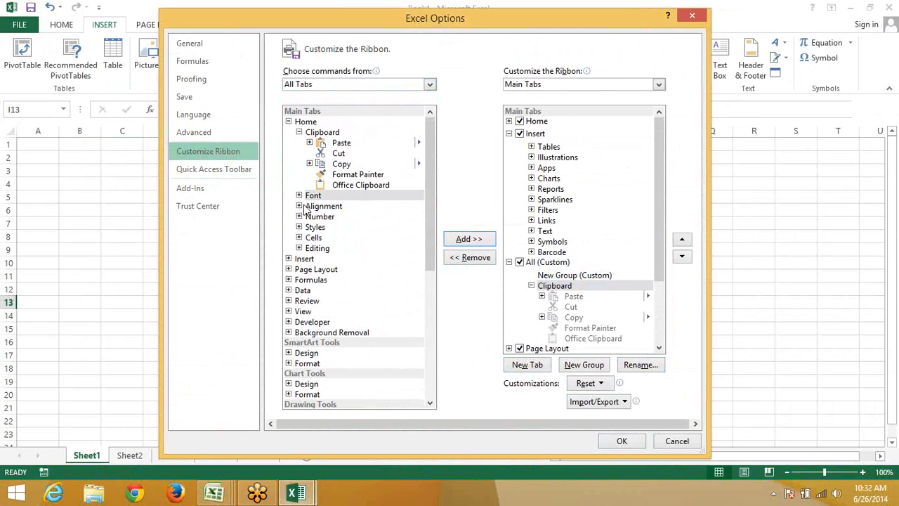
pyautogui.click(300, 196)
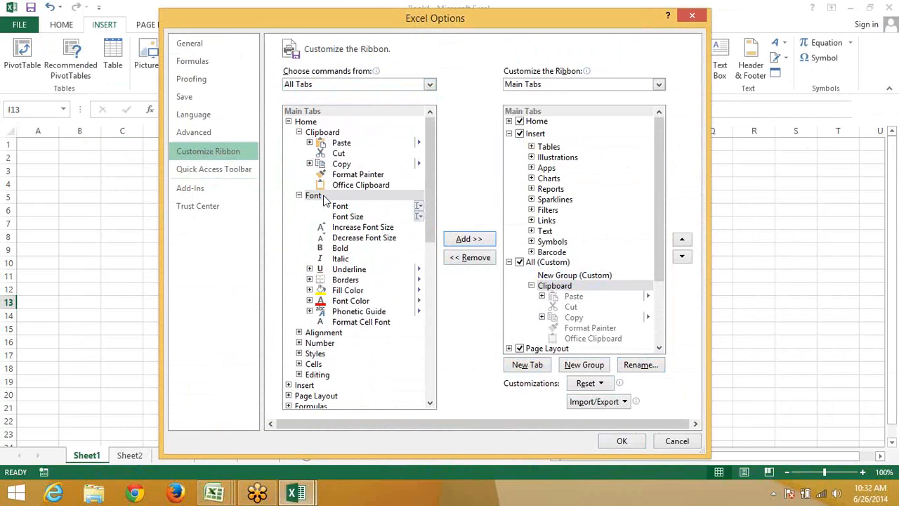
pyautogui.click(469, 239)
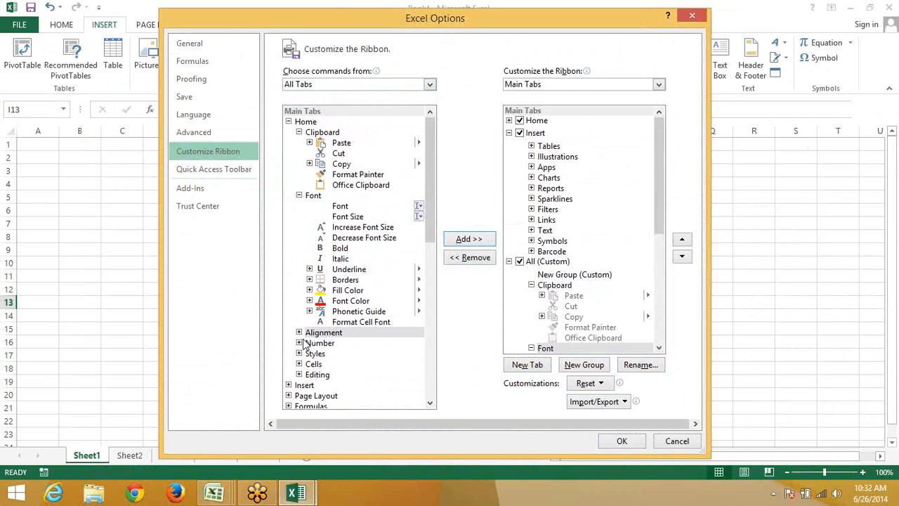
pyautogui.click(312, 375)
pyautogui.click(469, 239)
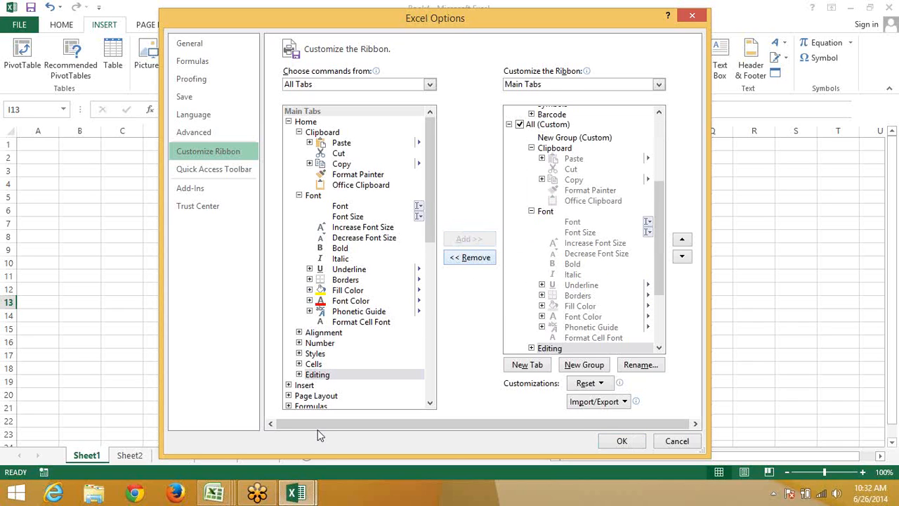
# Add Insert's Tables, Charts and Filters groups to the All tab
pyautogui.click(289, 385)
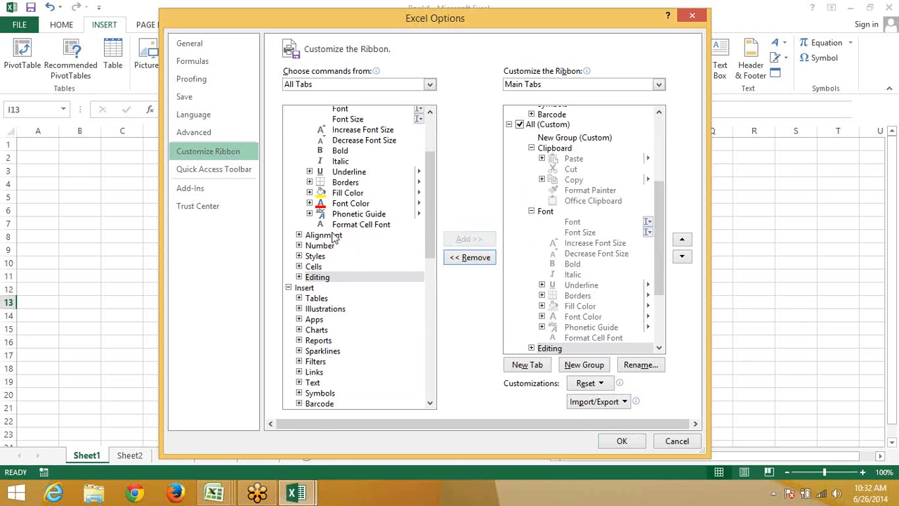
pyautogui.click(299, 299)
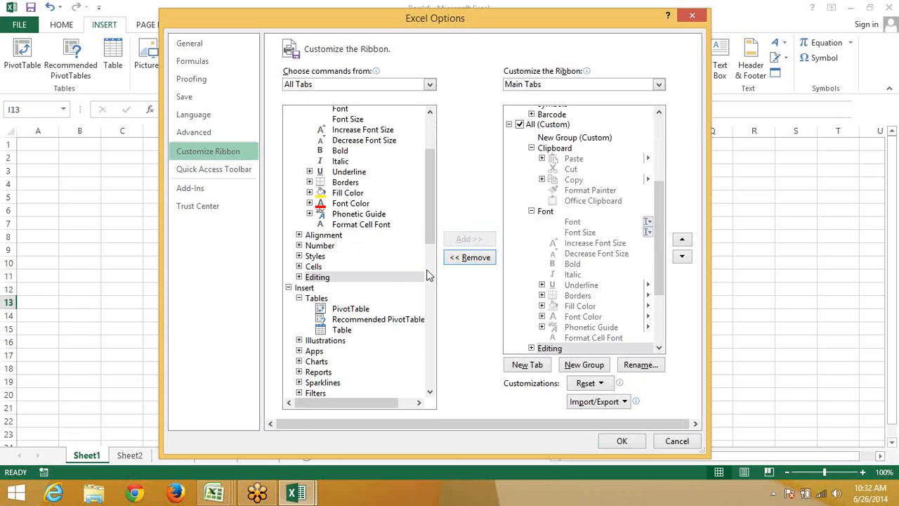
pyautogui.click(338, 310)
pyautogui.click(325, 299)
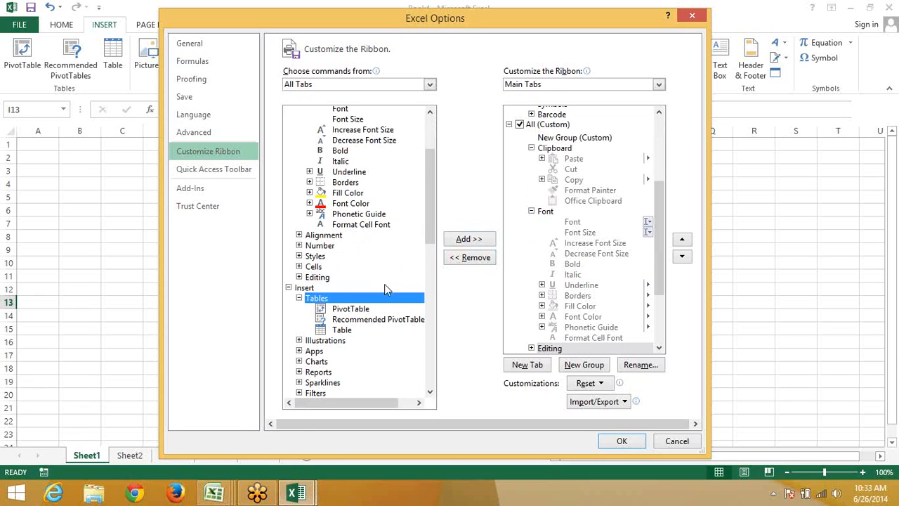
pyautogui.click(461, 240)
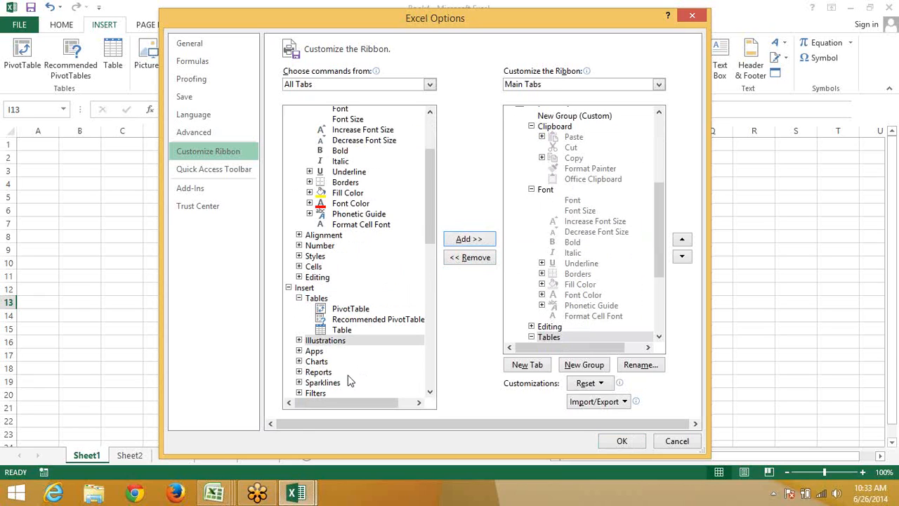
pyautogui.click(312, 363)
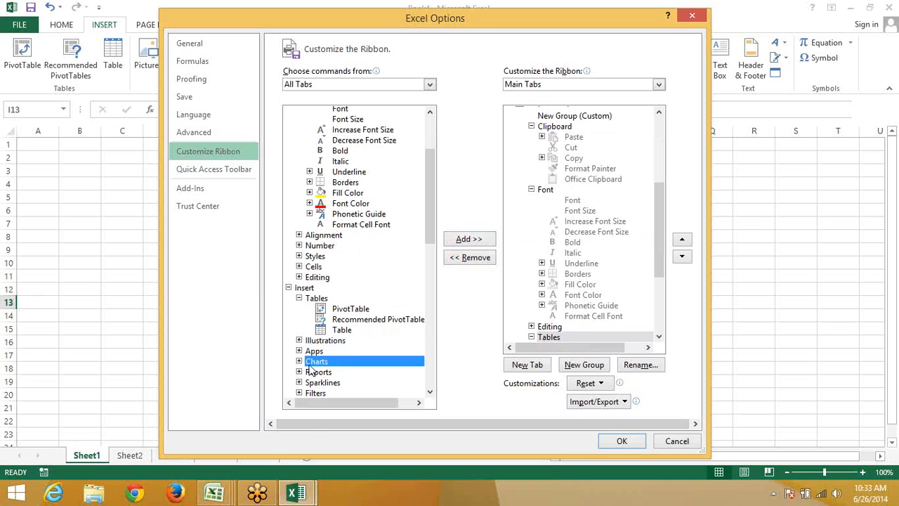
pyautogui.click(469, 240)
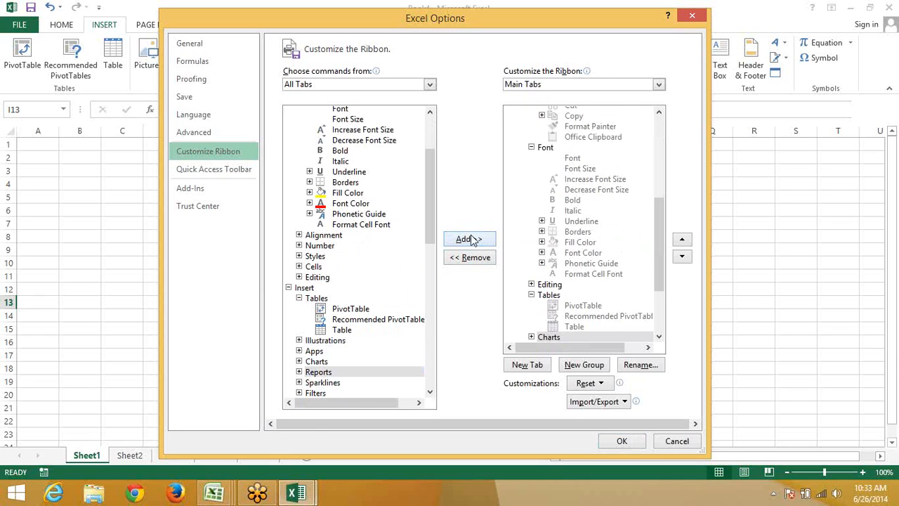
pyautogui.click(335, 393)
pyautogui.click(483, 242)
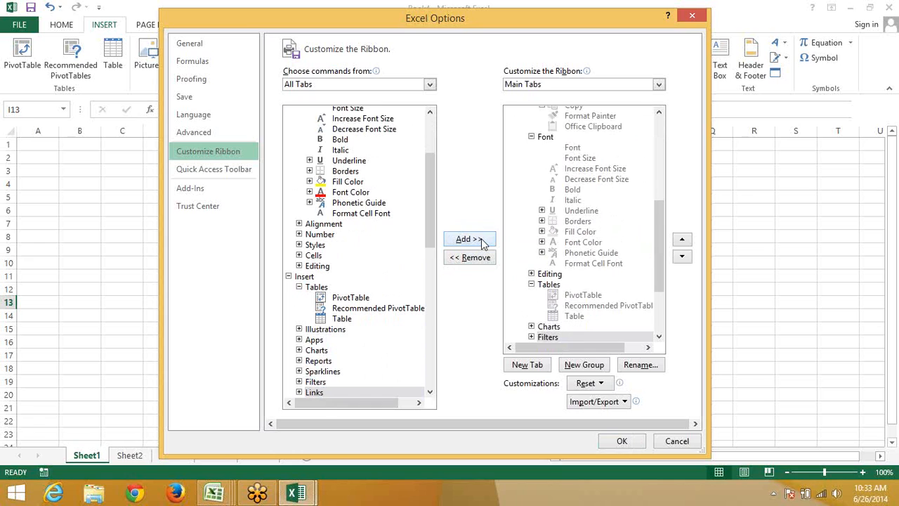
# Apply the ribbon changes and display the new All tab
pyautogui.click(616, 441)
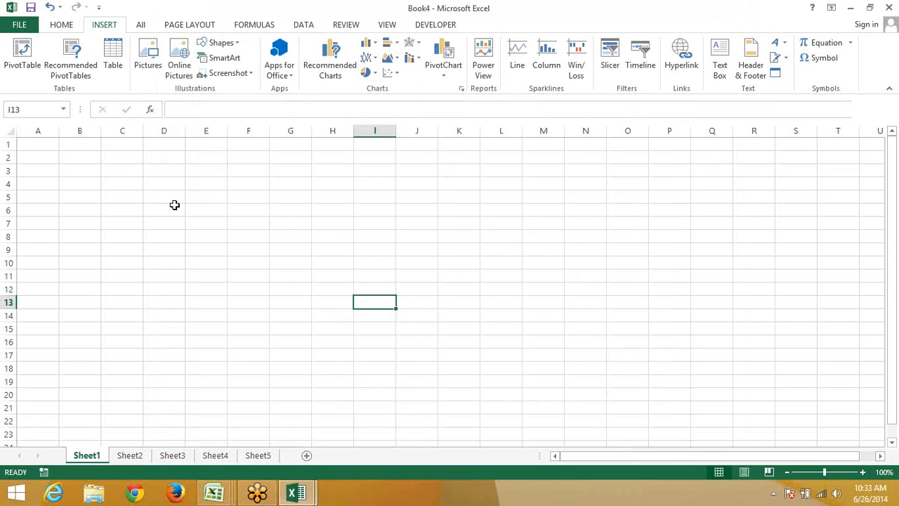
pyautogui.click(175, 206)
pyautogui.click(143, 28)
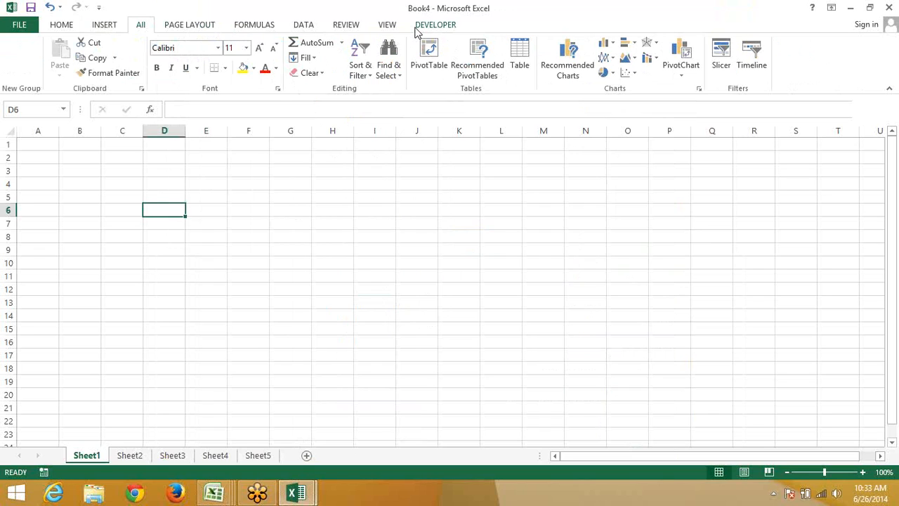
# Go back to the Book4 workbook and show the Home ribbon commands
pyautogui.click(214, 493)
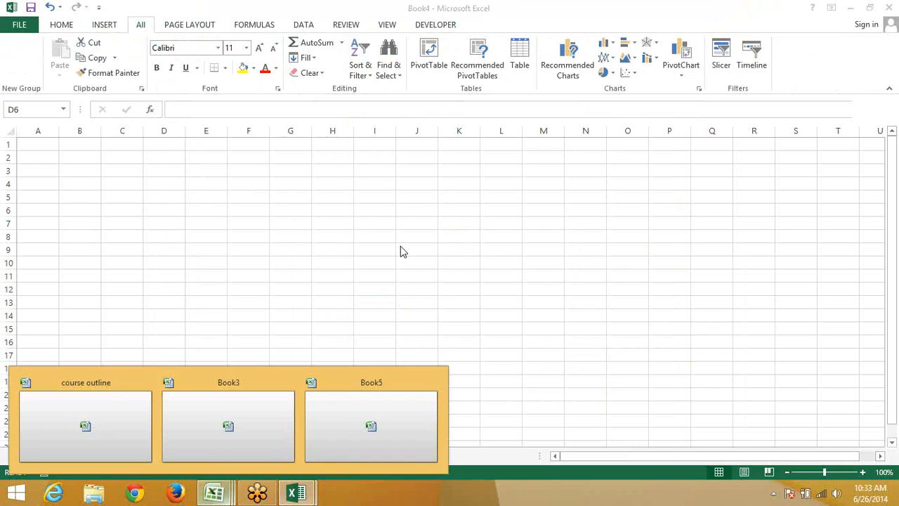
pyautogui.click(182, 183)
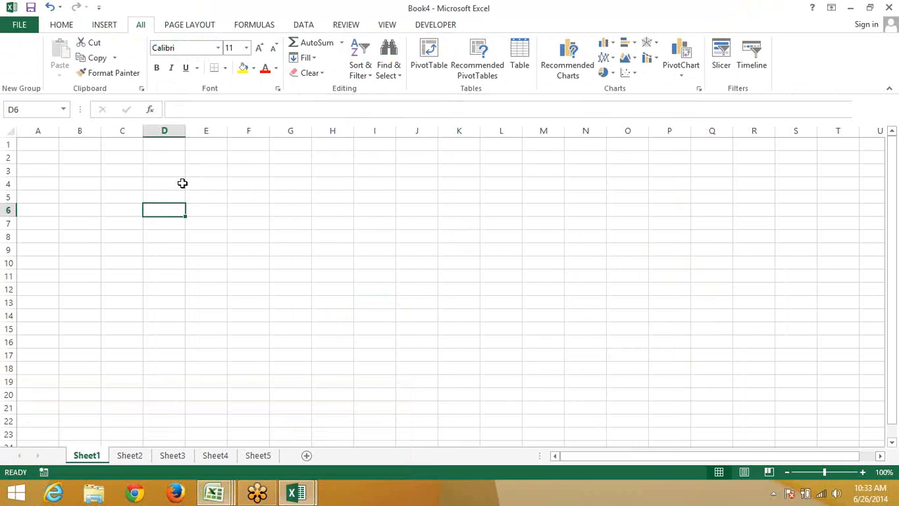
pyautogui.click(61, 26)
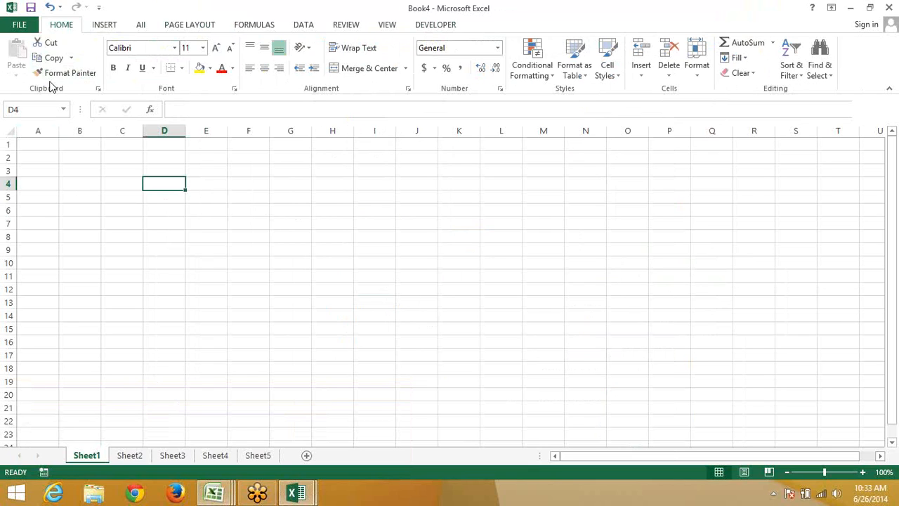
# Enter the headings Name, Qty and MRp in A1:C1, correcting the MRO typo
pyautogui.hotkey('ctrl', 'Up')
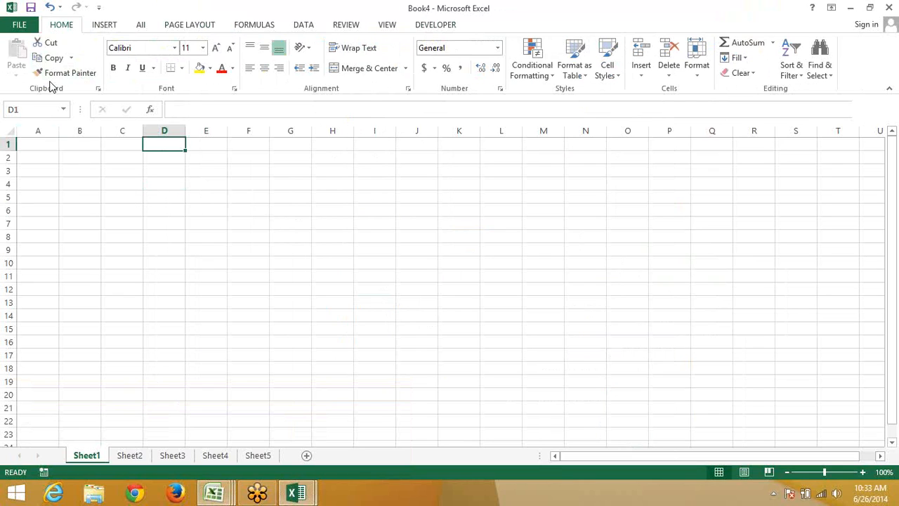
pyautogui.hotkey('ctrl', 'Left')
pyautogui.write('N')
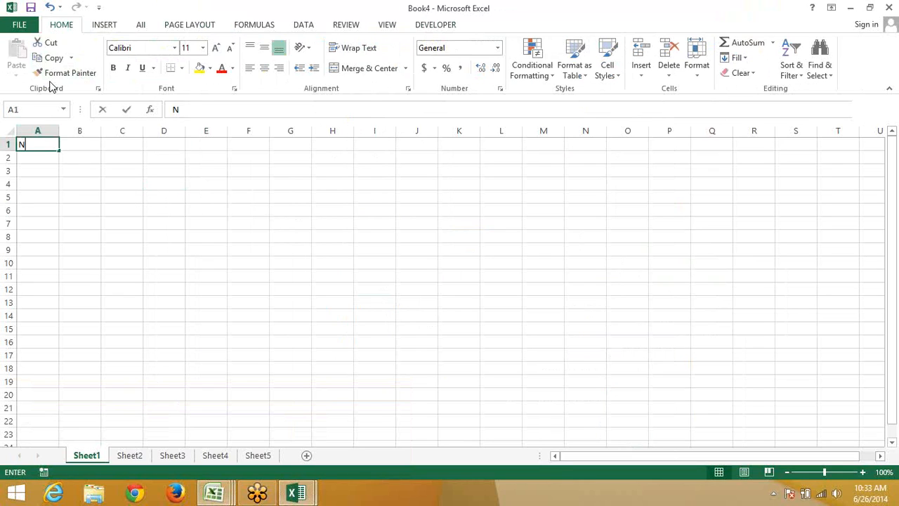
pyautogui.write('ame')
pyautogui.press('Tab')
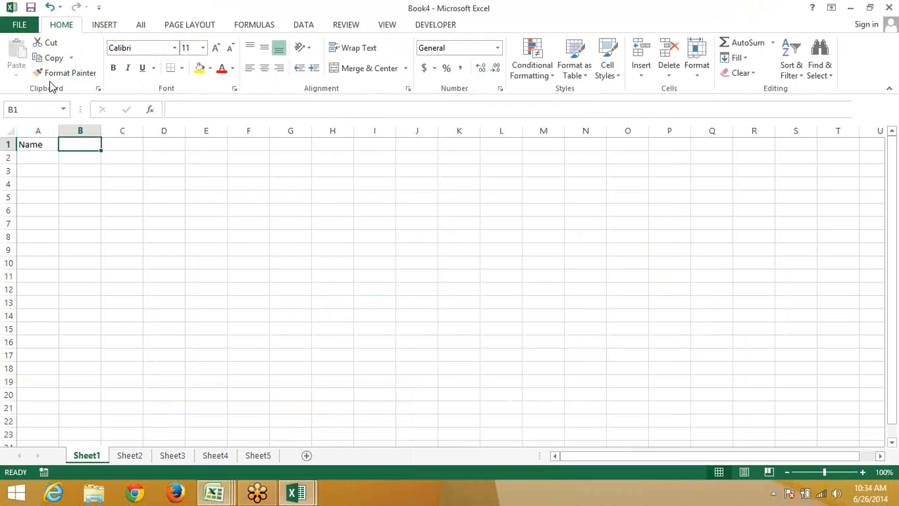
pyautogui.write('Qty')
pyautogui.press('Tab')
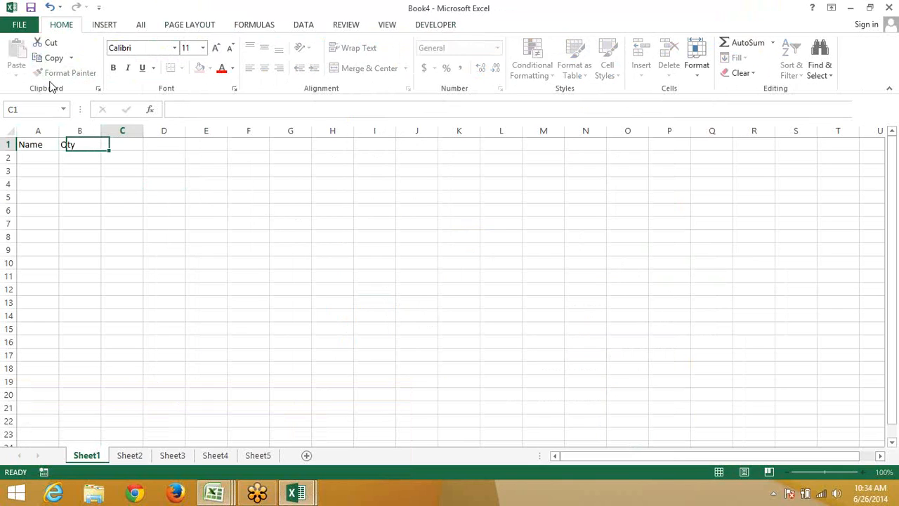
pyautogui.write('MRO')
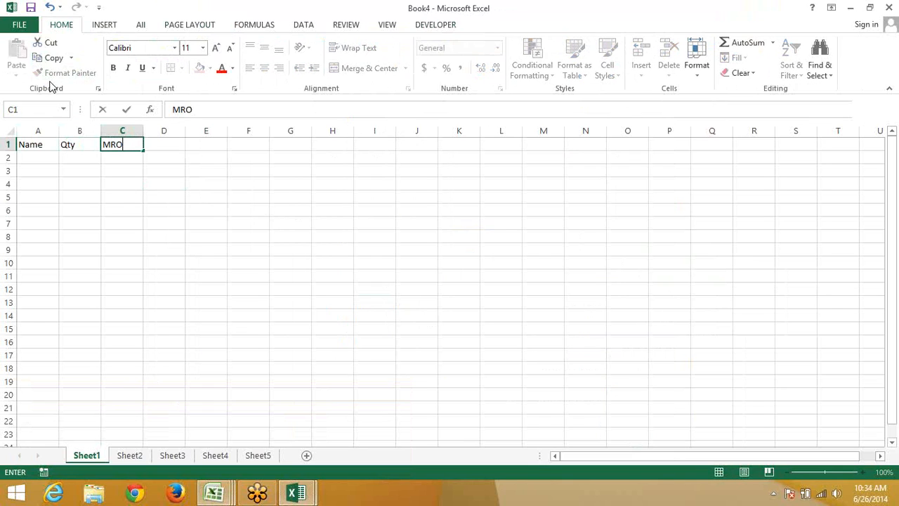
pyautogui.press('Left')
pyautogui.press('Right')
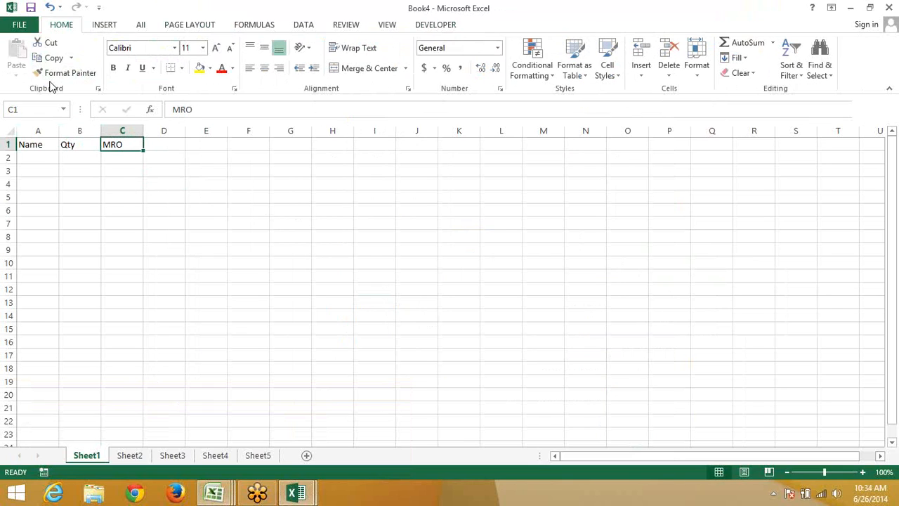
pyautogui.press('F2')
pyautogui.press('BackSpace')
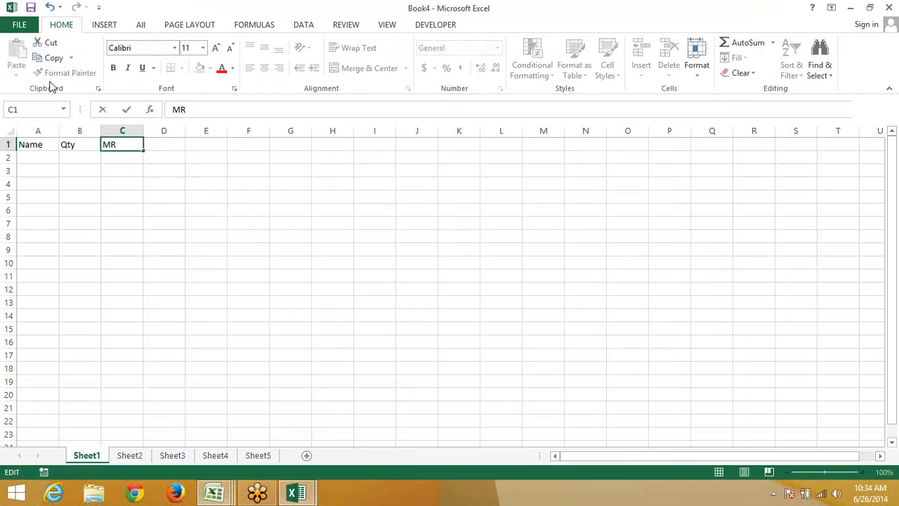
pyautogui.write('p')
pyautogui.press('Return')
# Enter a first name in A2 and autofill the name list down to A8
pyautogui.press('Up')
pyautogui.press('Left')
pyautogui.press('Left')
pyautogui.press('Down')
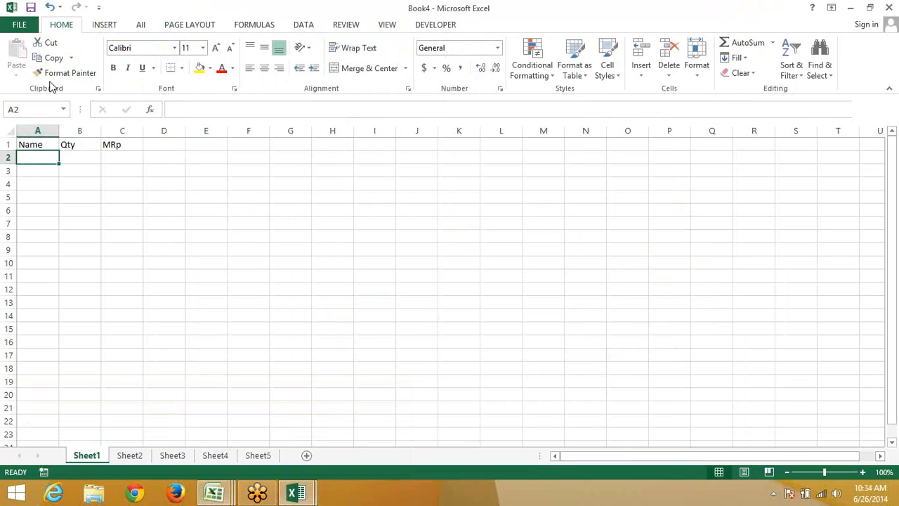
pyautogui.write('Pune')
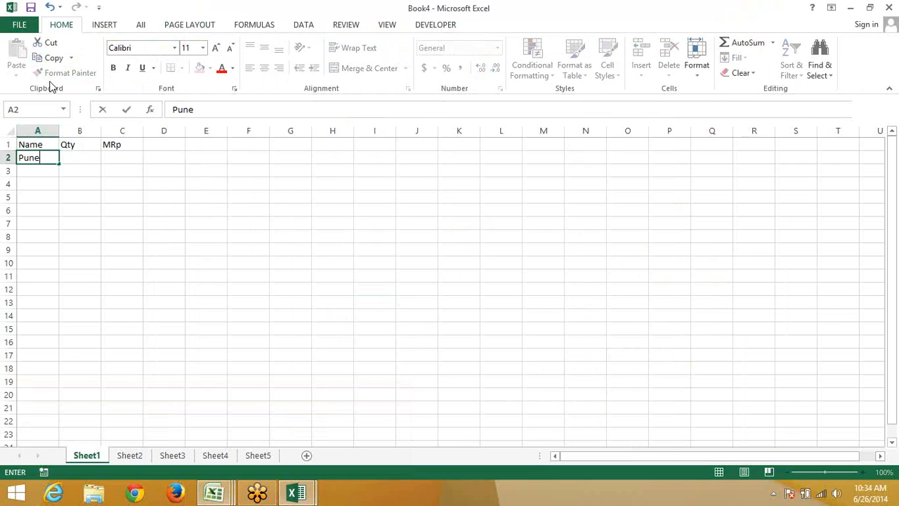
pyautogui.write('et')
pyautogui.press('Return')
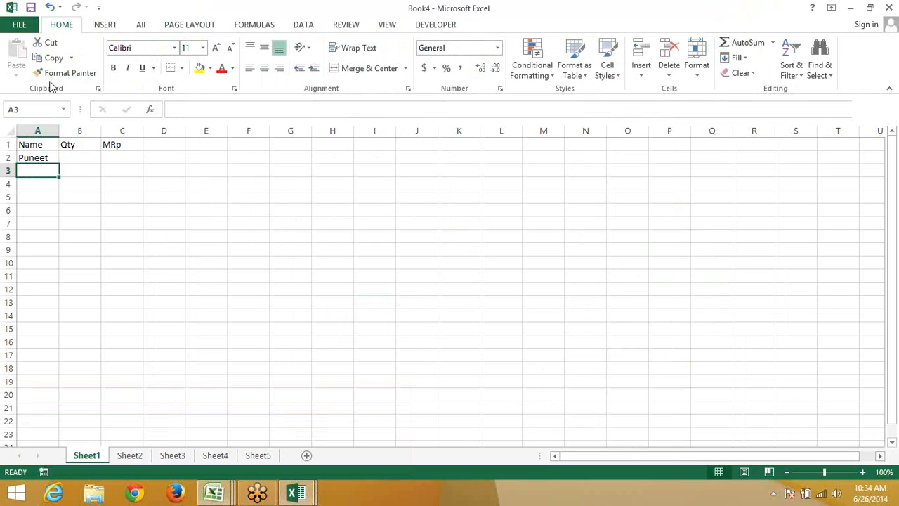
pyautogui.click(50, 159)
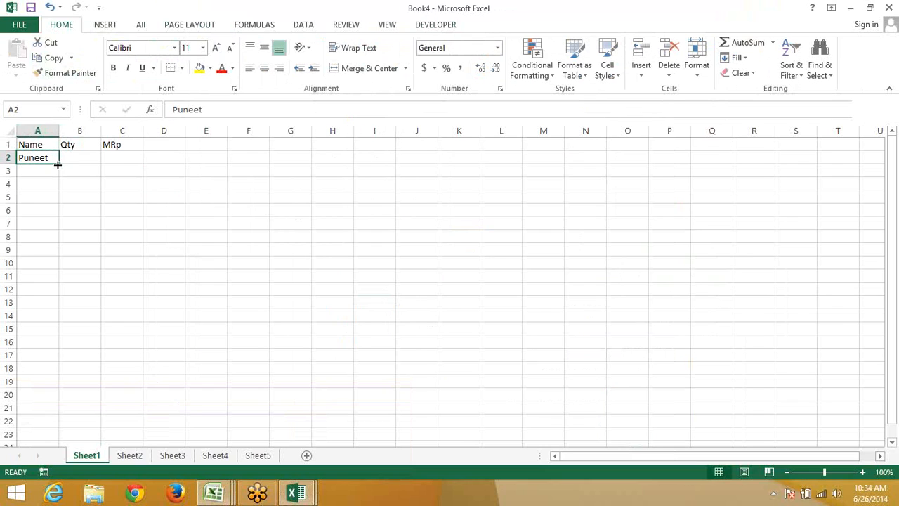
pyautogui.moveTo(60, 164); pyautogui.dragTo(60, 237)
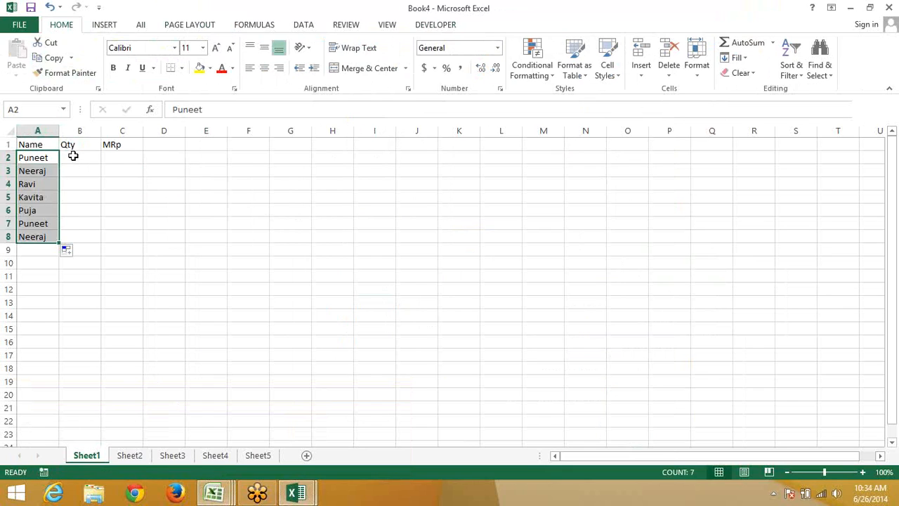
# Fill B2:C8 with =RANDBETWEEN(10,90) random numbers
pyautogui.click(63, 156)
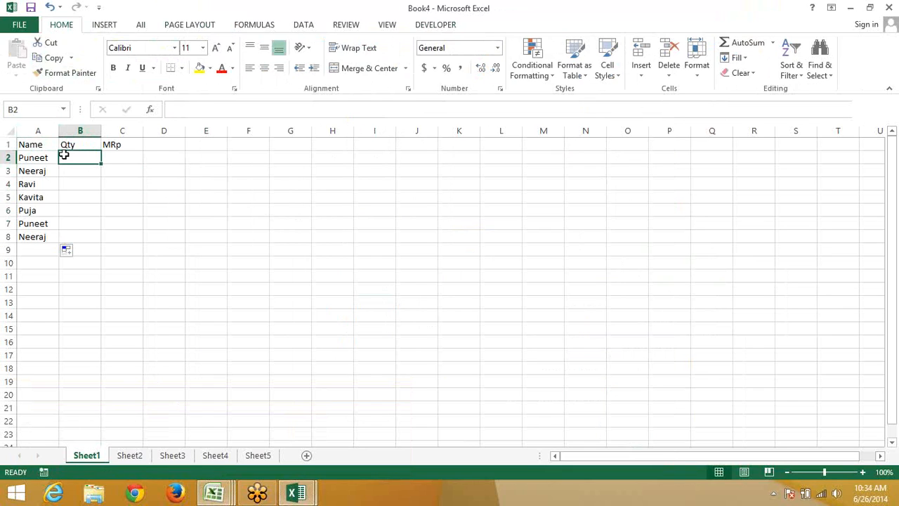
pyautogui.write('=ra')
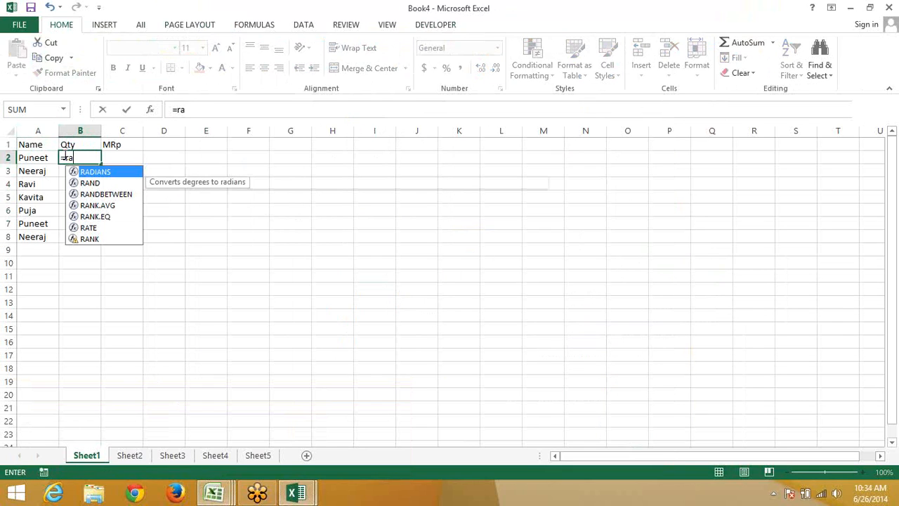
pyautogui.press('Down')
pyautogui.press('Down')
pyautogui.press('Tab')
pyautogui.write('10')
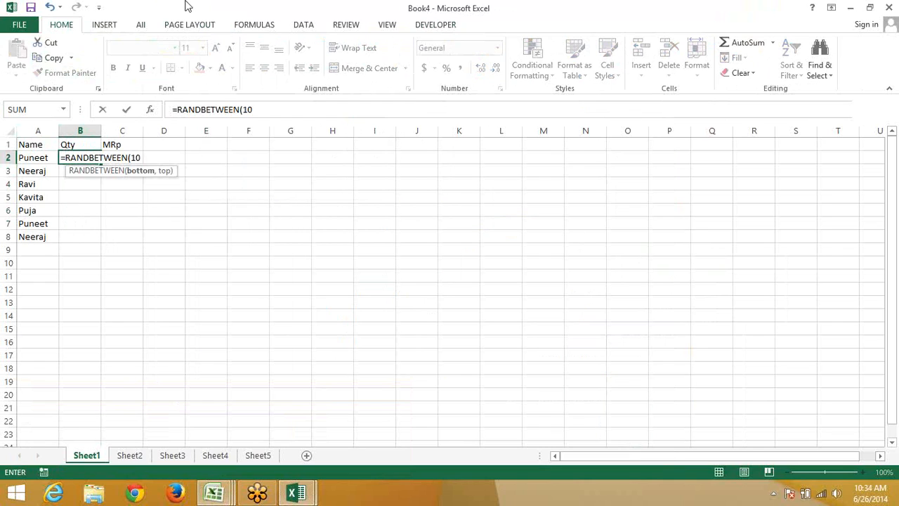
pyautogui.write(',90')
pyautogui.hotkey('ctrl', 'Return')
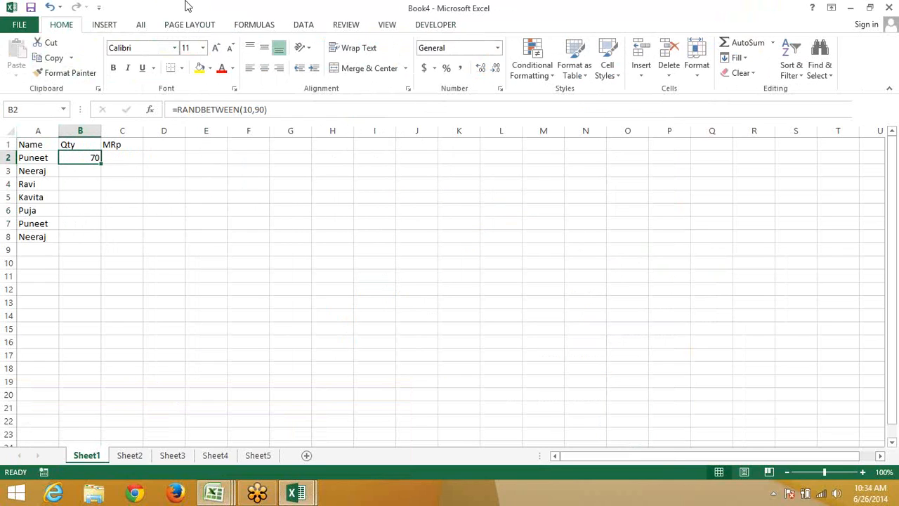
pyautogui.hotkey('shift', 'Right')
pyautogui.hotkey('ctrl', 'r')
pyautogui.hotkey('shift', 'Down')
pyautogui.hotkey('shift', 'Down')
pyautogui.hotkey('shift', 'Down')
pyautogui.hotkey('shift', 'Down')
pyautogui.hotkey('shift', 'Down')
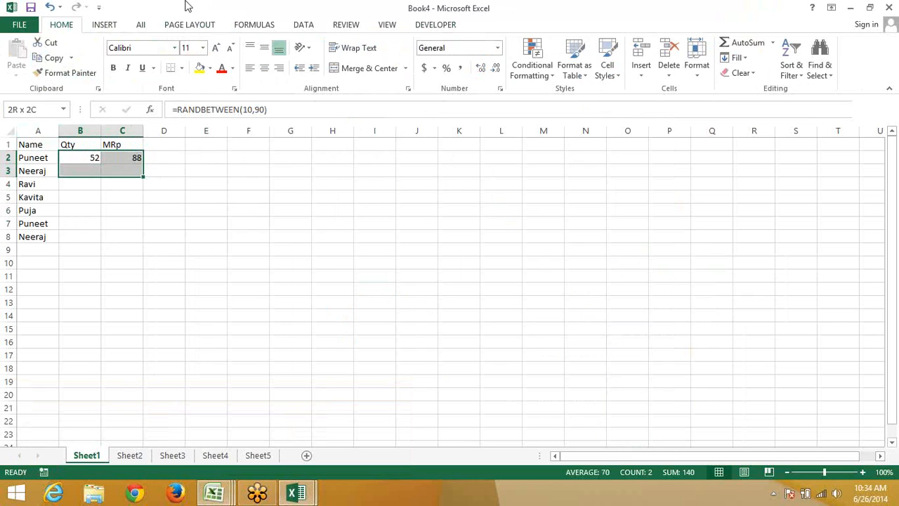
pyautogui.hotkey('shift', 'Down')
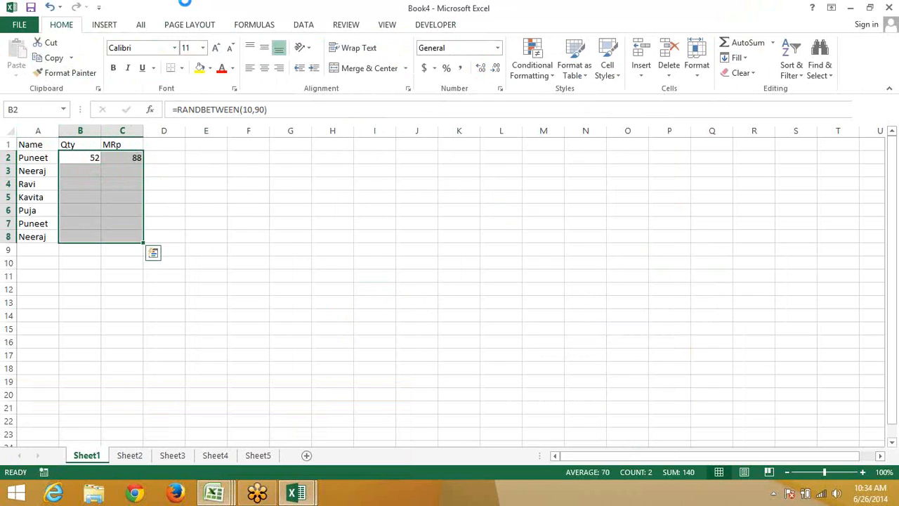
pyautogui.hotkey('ctrl', 'd')
# Copy B2:C8 and paste it back as fixed values
pyautogui.hotkey('ctrl', 'c')
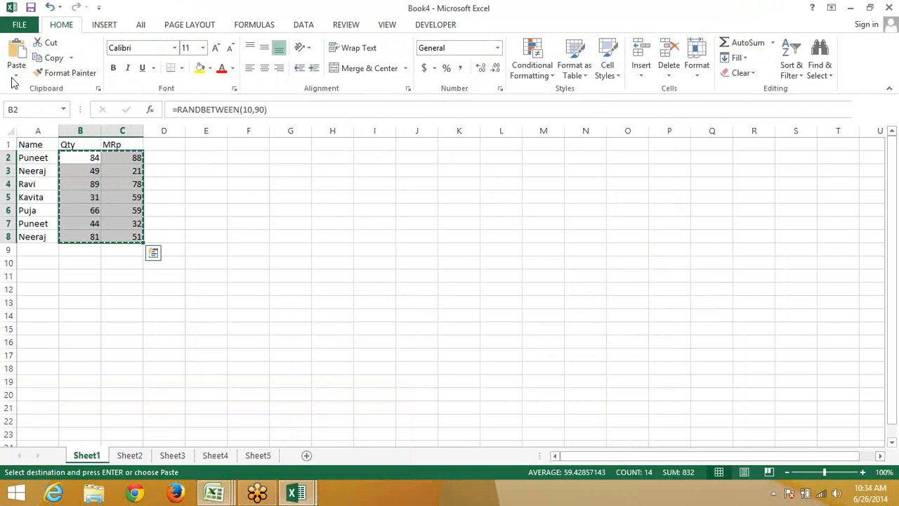
pyautogui.click(15, 76)
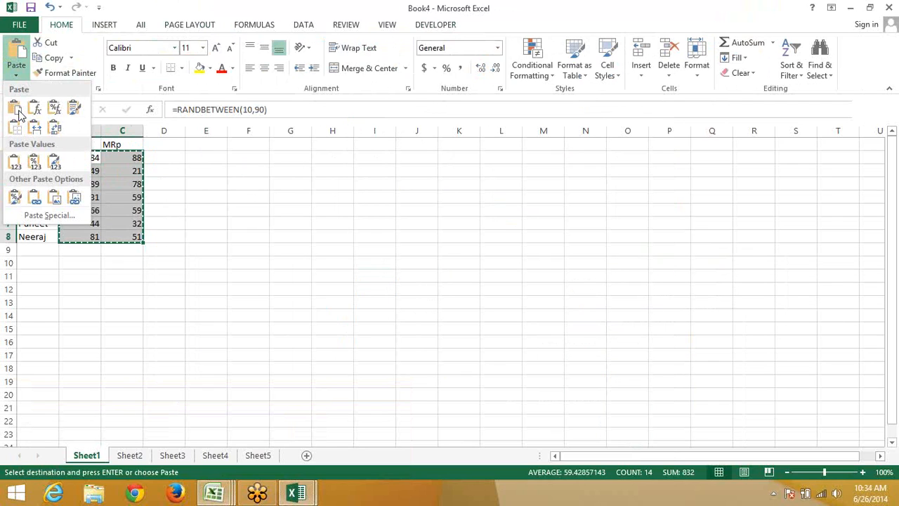
pyautogui.click(14, 162)
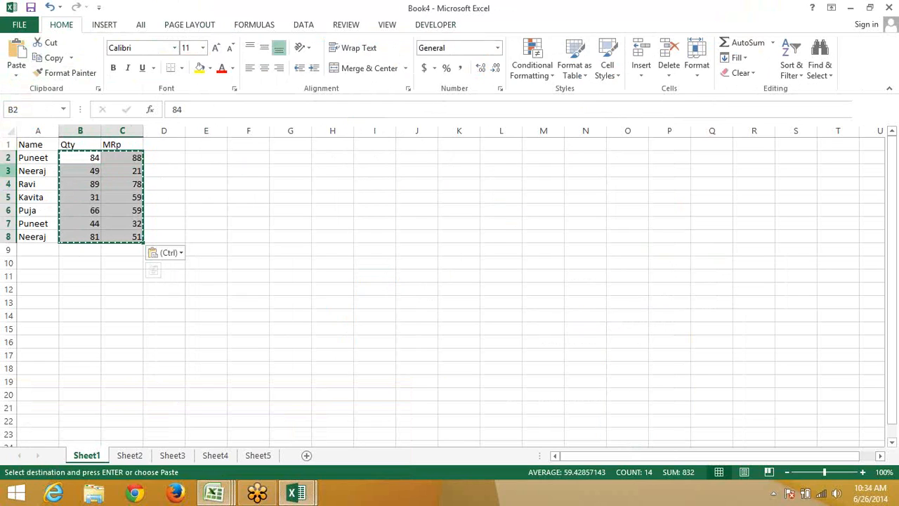
pyautogui.press('Escape')
pyautogui.press('Escape')
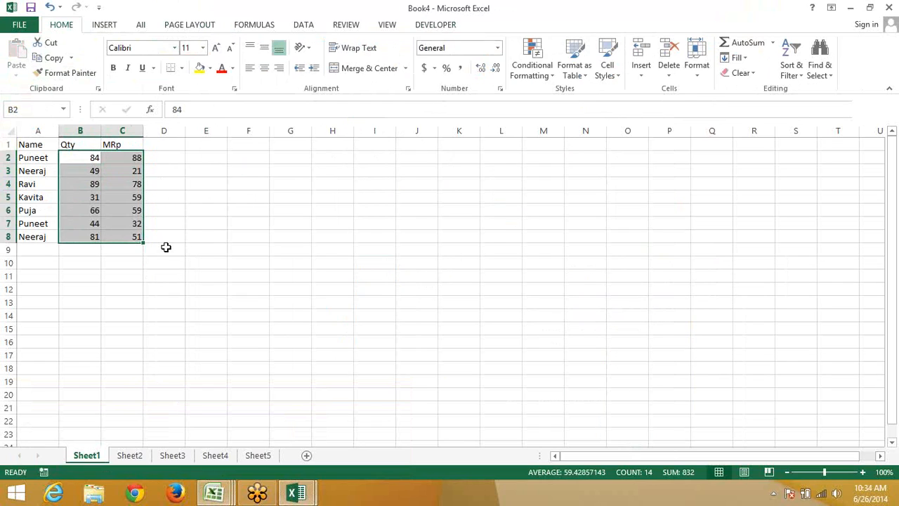
# Give A1:C8 a yellow fill, all borders, and middle and center alignment
pyautogui.click(286, 223)
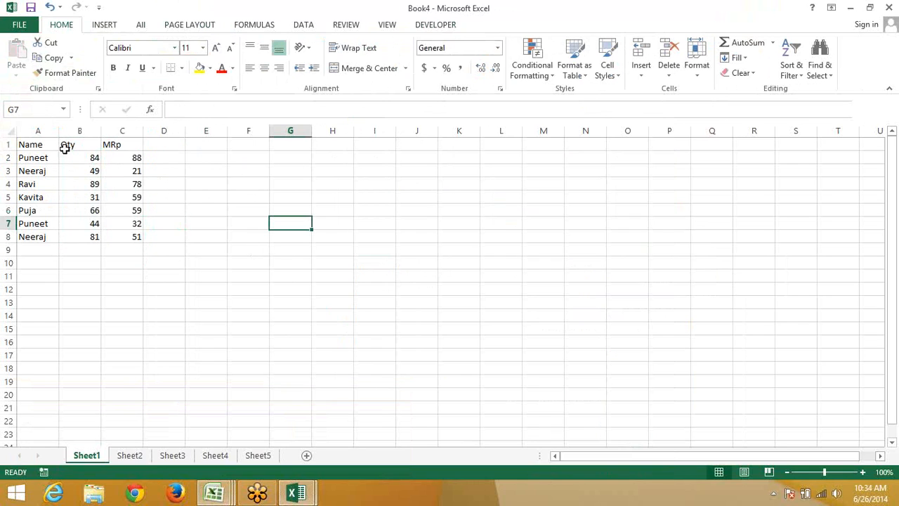
pyautogui.moveTo(48, 145); pyautogui.dragTo(137, 238)
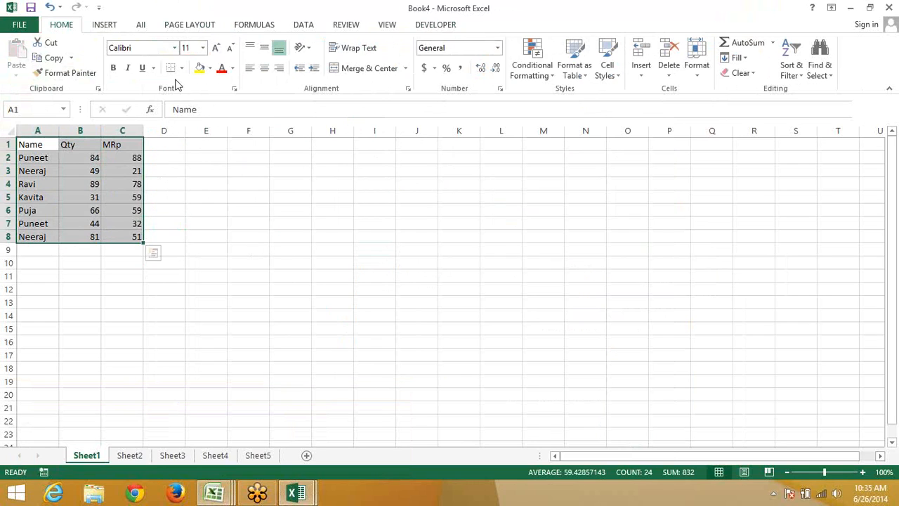
pyautogui.click(197, 68)
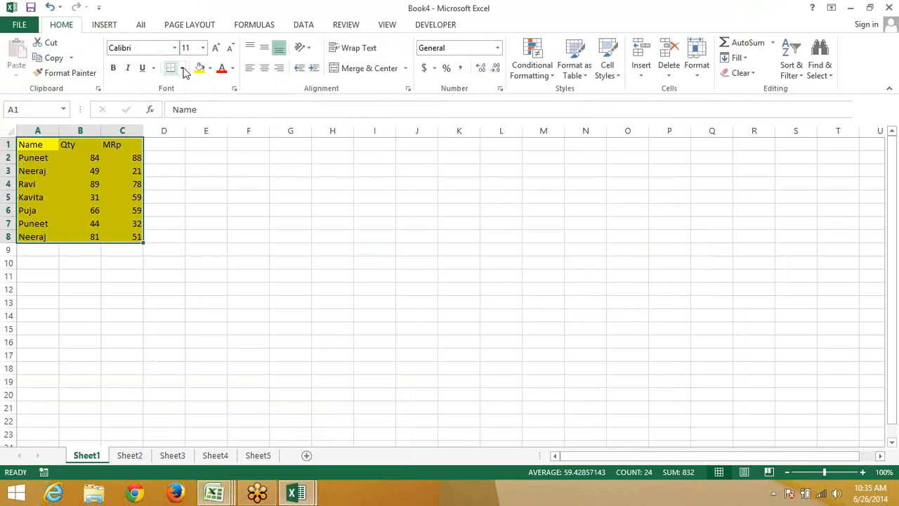
pyautogui.click(182, 68)
pyautogui.click(186, 163)
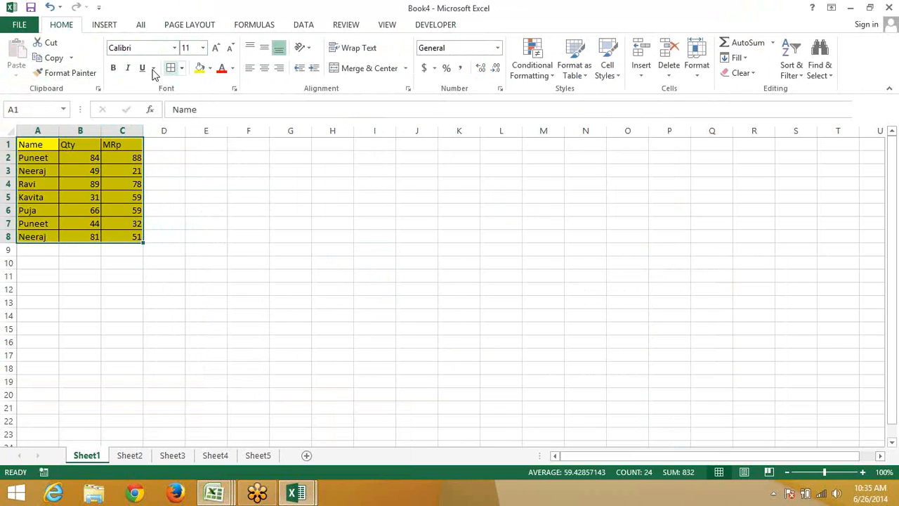
pyautogui.click(265, 48)
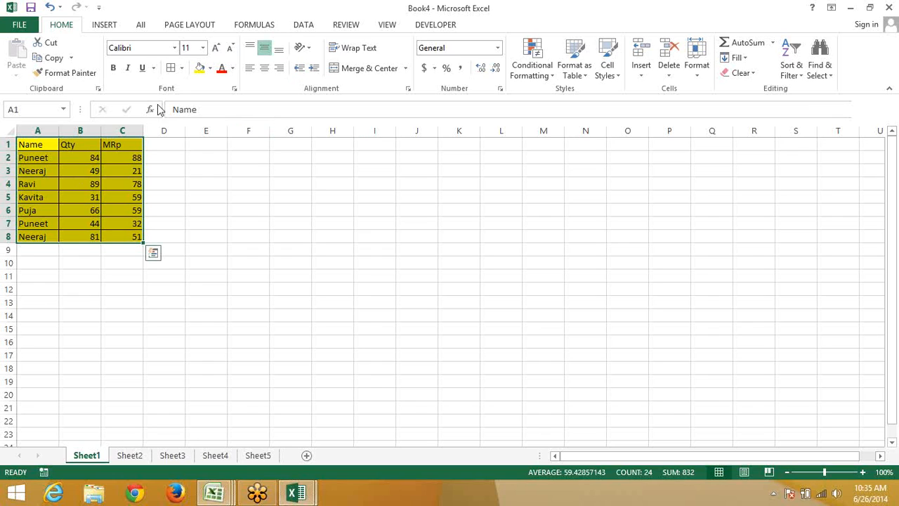
pyautogui.click(266, 69)
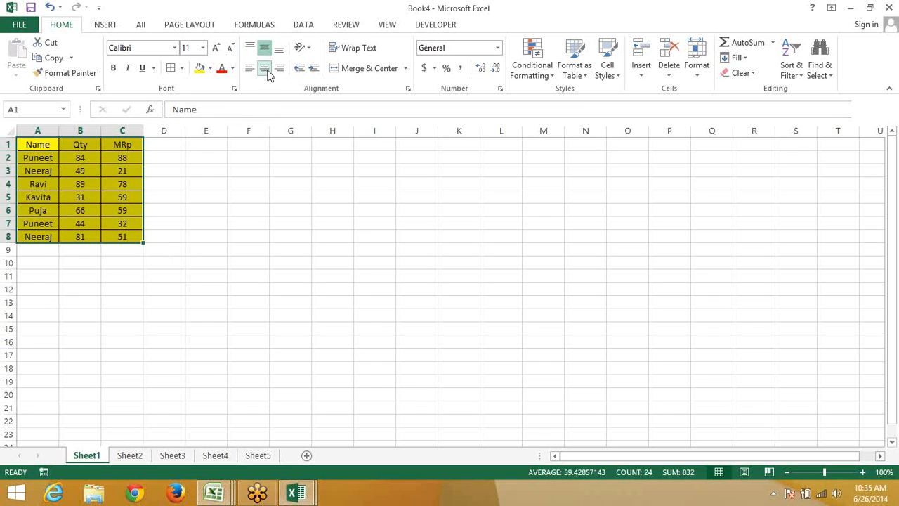
# Enter =B2*10 in C2 and fill it down to C8
pyautogui.click(111, 157)
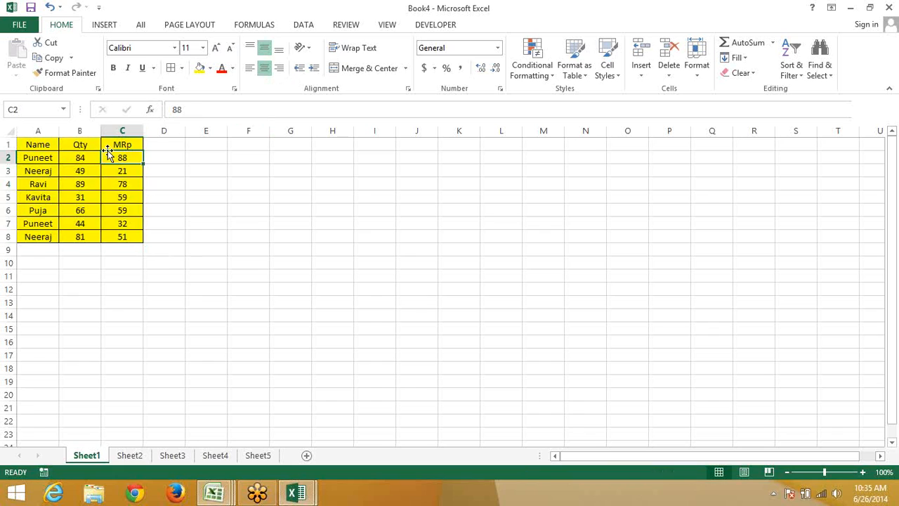
pyautogui.write('=')
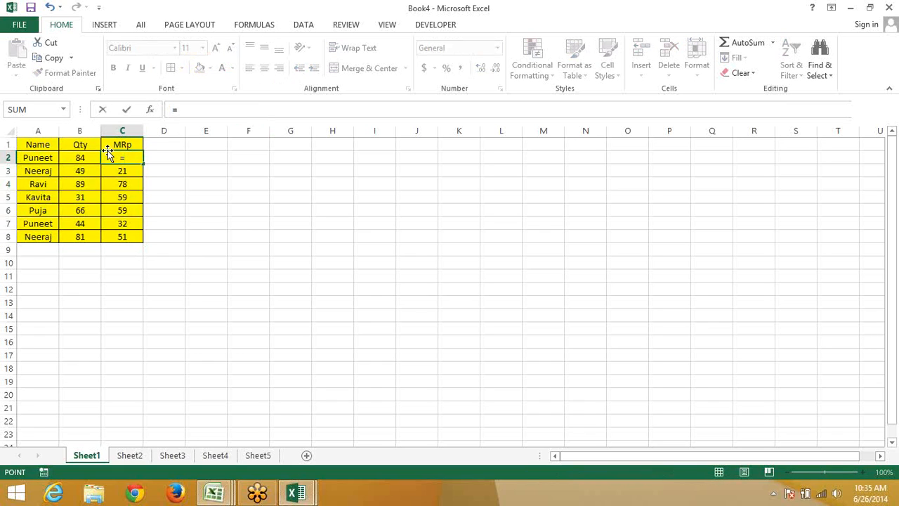
pyautogui.press('Left')
pyautogui.write('*10')
pyautogui.press('Return')
pyautogui.click(111, 157)
pyautogui.hotkey('ctrl', 'shift', 'Down')
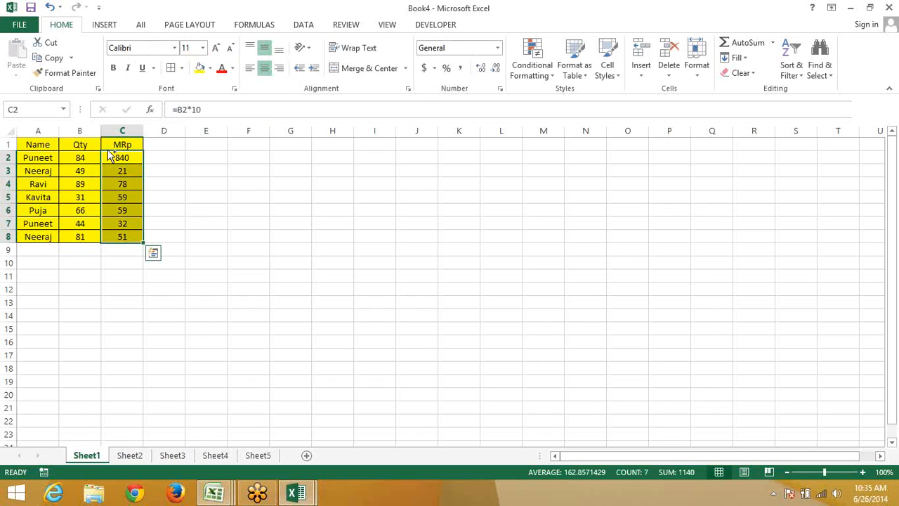
pyautogui.hotkey('ctrl', 'd')
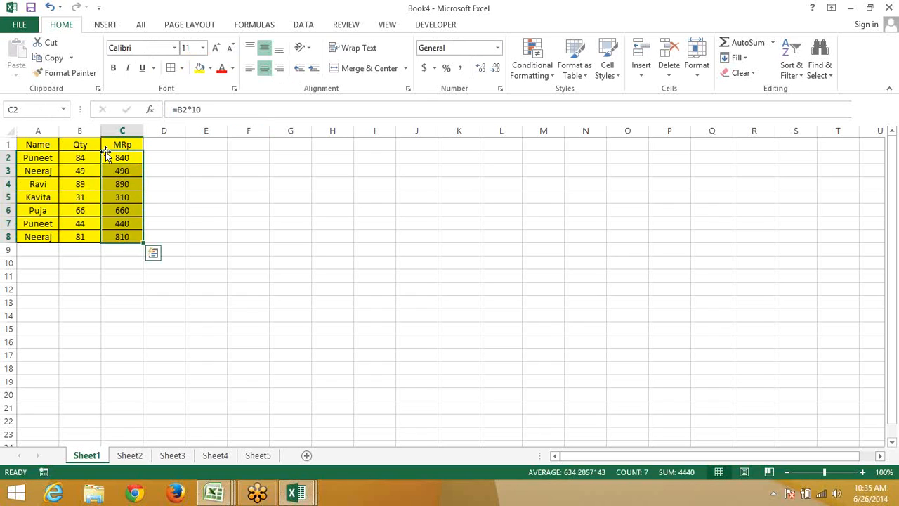
# Select the whole A1:C8 table and copy it
pyautogui.click(54, 145)
pyautogui.hotkey('ctrl', 'a')
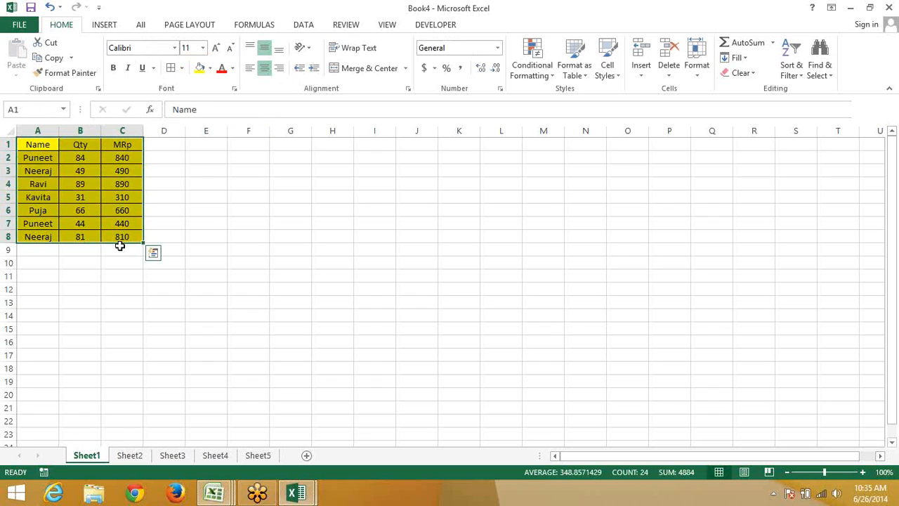
pyautogui.hotkey('ctrl', 'c')
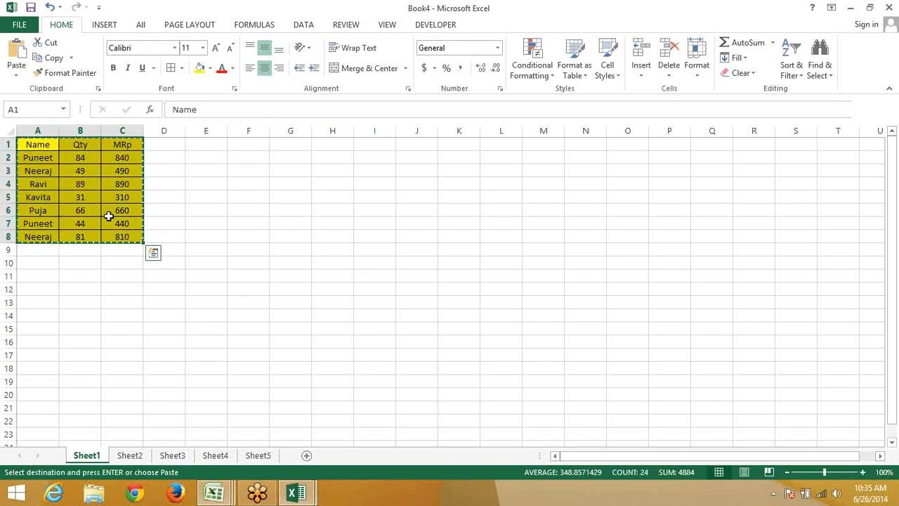
# Paste the copied yellow table into A1 of Sheet2
pyautogui.click(42, 73)
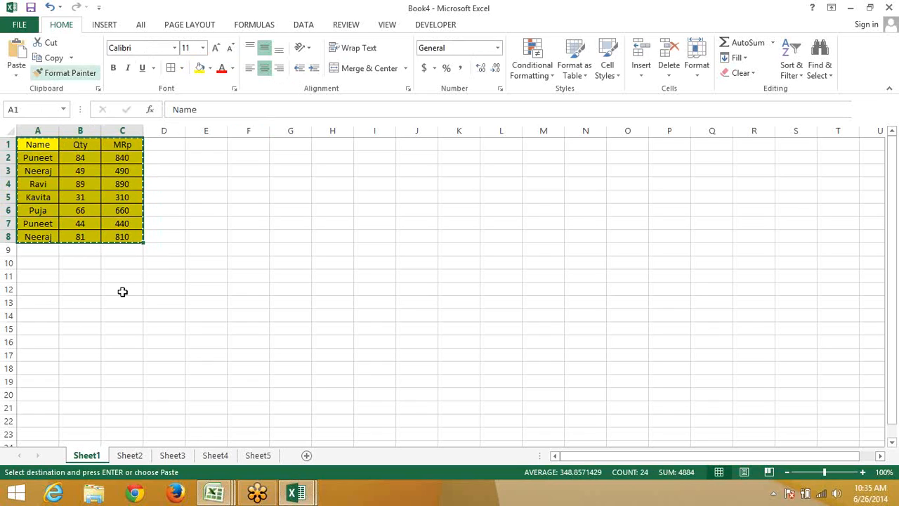
pyautogui.click(56, 59)
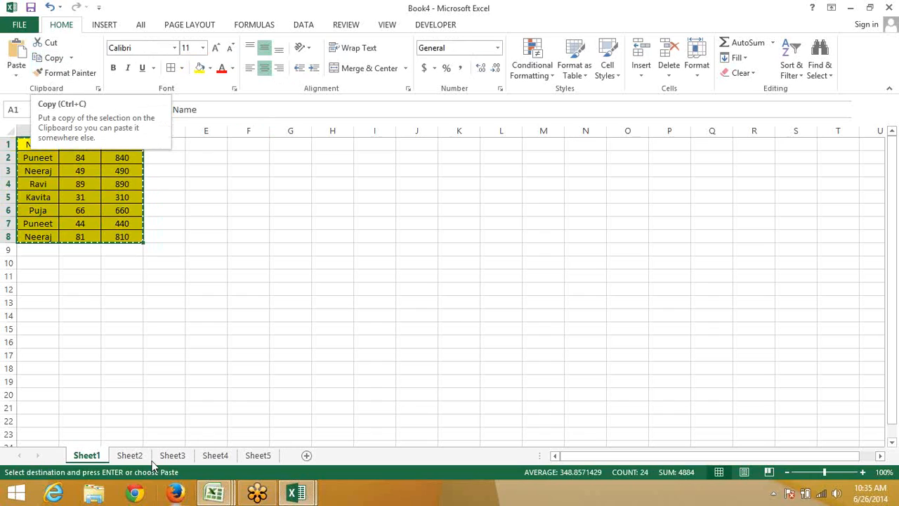
pyautogui.click(131, 455)
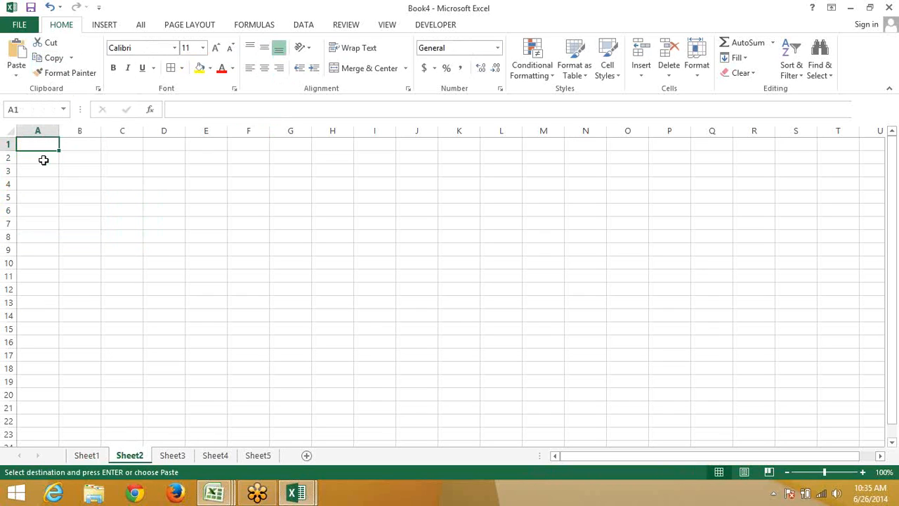
pyautogui.hotkey('ctrl', 'v')
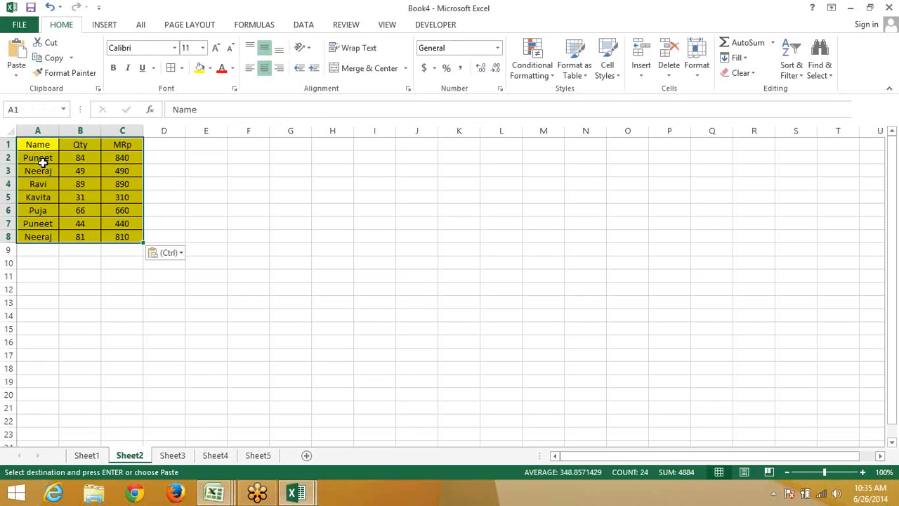
# Compare the Sheet1 and Sheet2 tables, then select an empty cell beside Sheet1's table
pyautogui.click(96, 457)
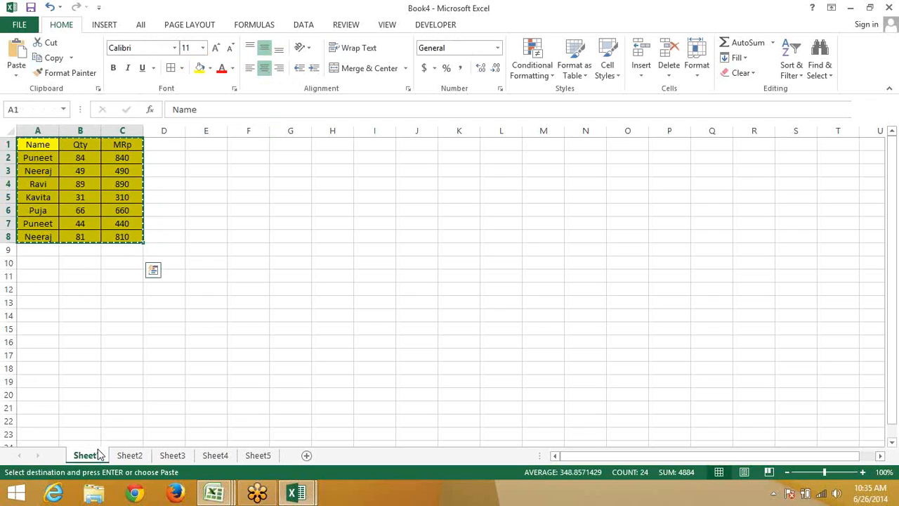
pyautogui.click(129, 455)
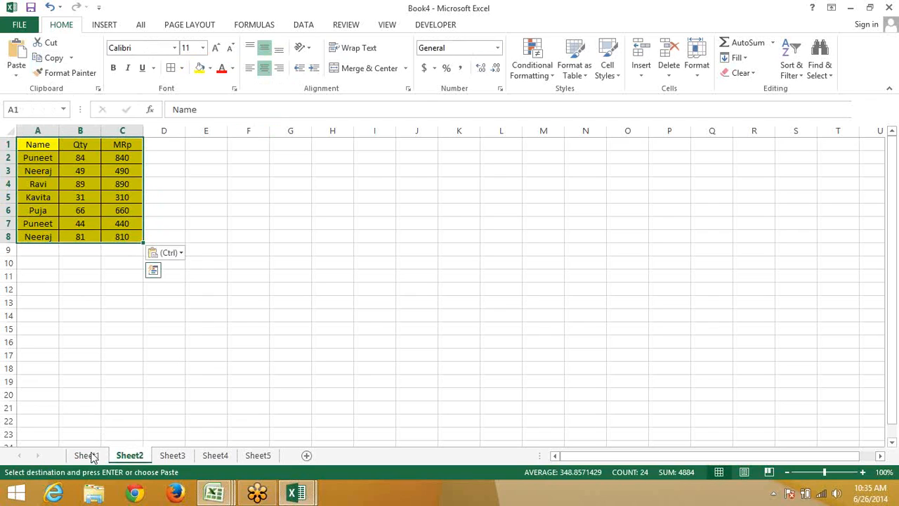
pyautogui.click(92, 457)
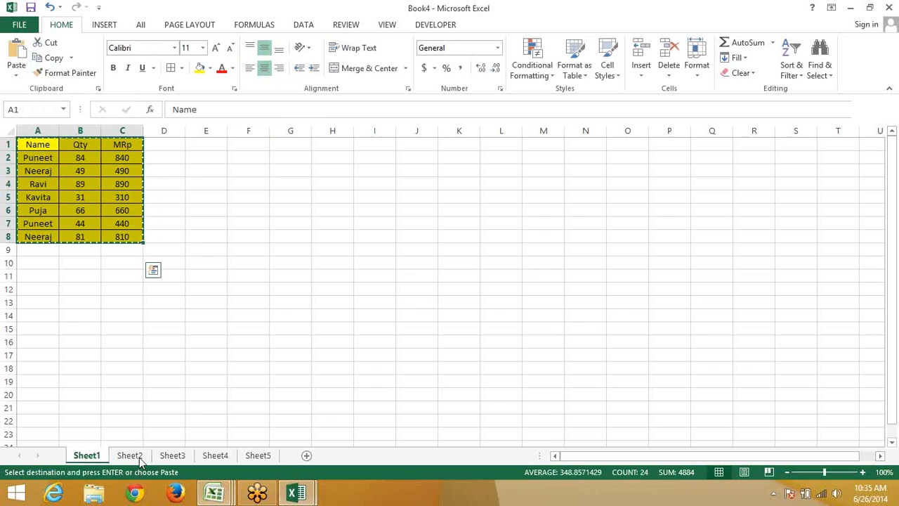
pyautogui.click(140, 458)
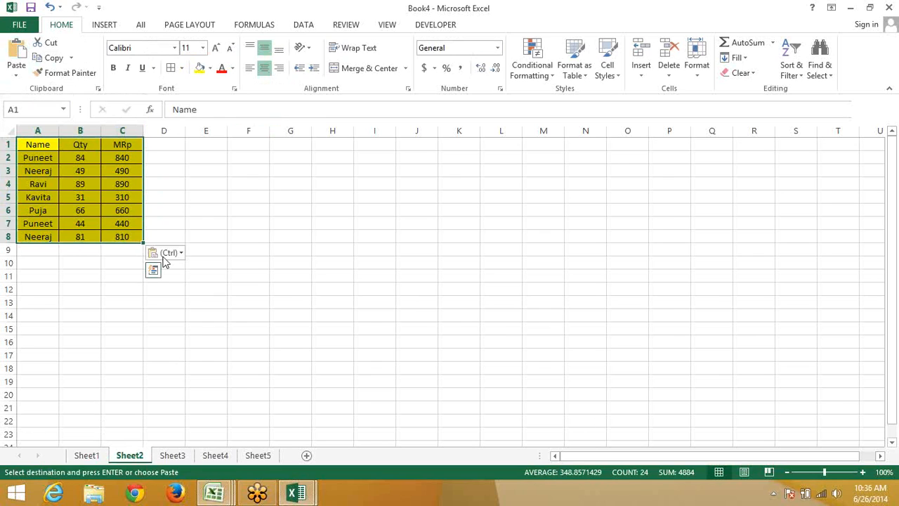
pyautogui.click(173, 340)
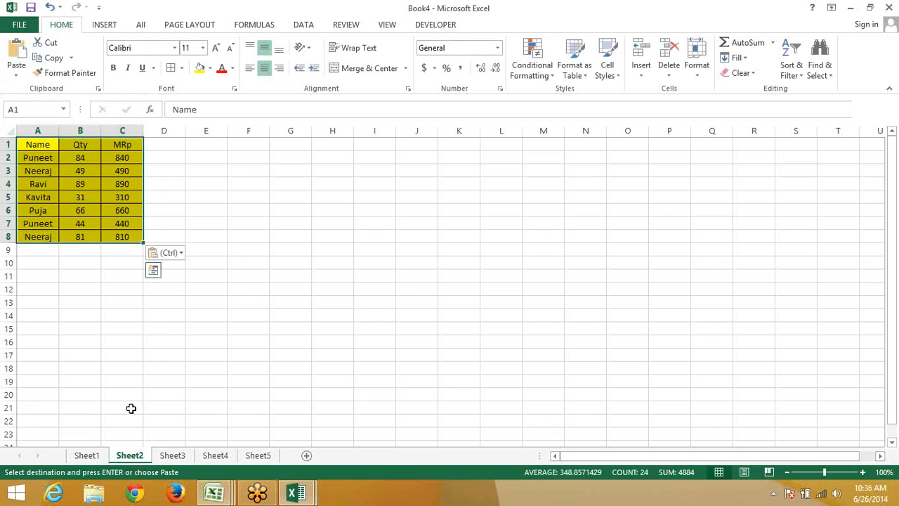
pyautogui.click(97, 455)
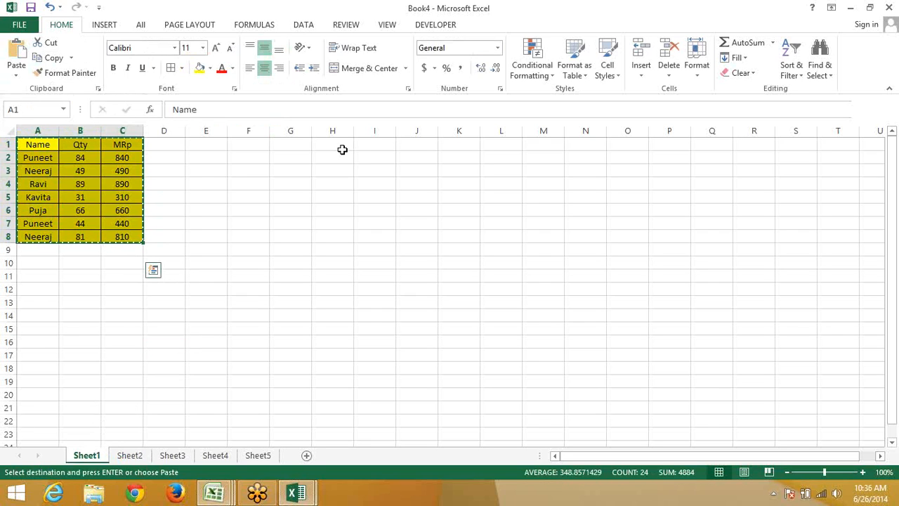
pyautogui.click(342, 149)
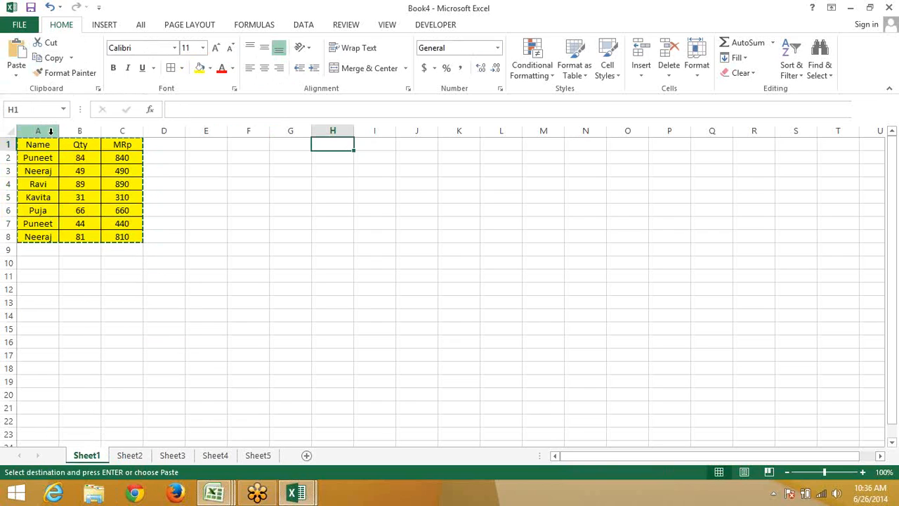
# Paste Special the table's formulas only into G1
pyautogui.click(115, 155)
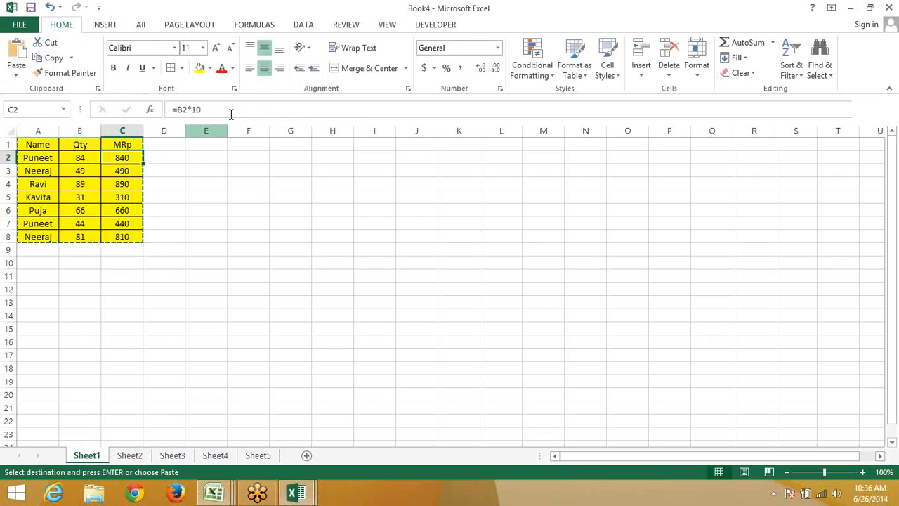
pyautogui.click(294, 142)
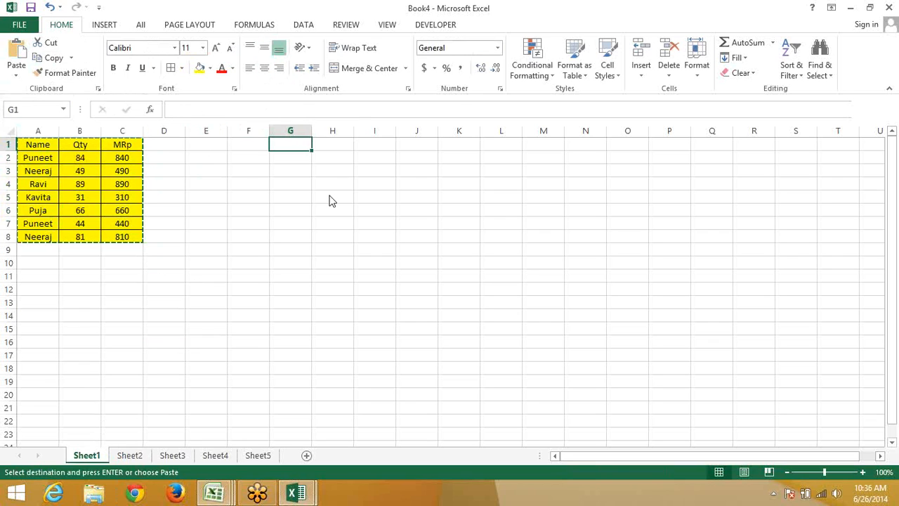
pyautogui.rightClick(296, 142)
pyautogui.click(339, 217)
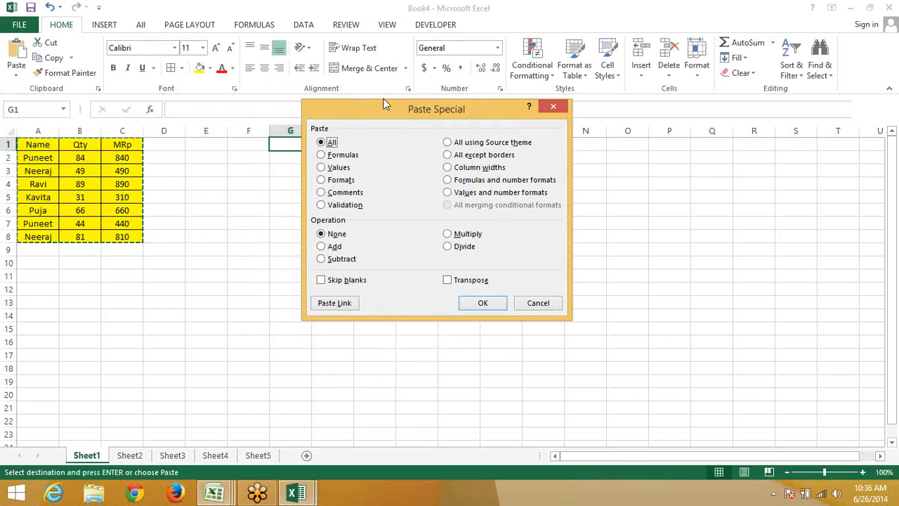
pyautogui.moveTo(431, 109); pyautogui.dragTo(540, 112)
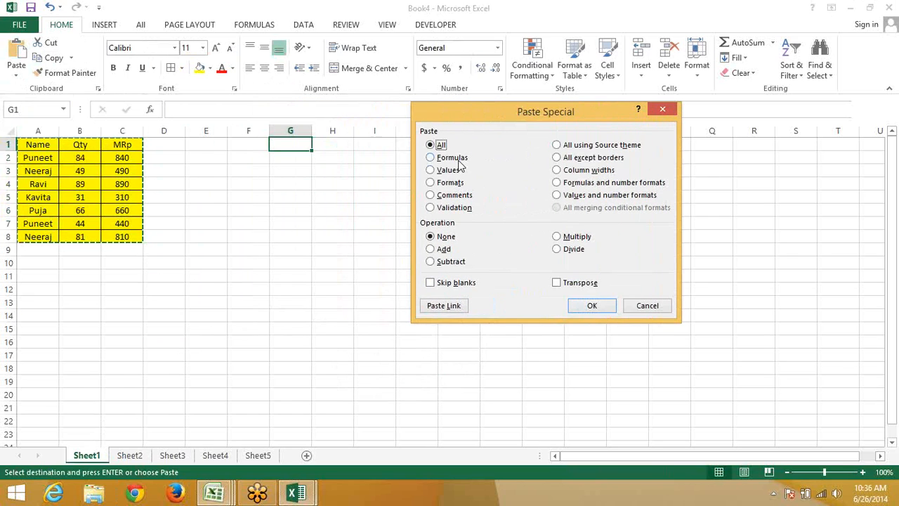
pyautogui.press('f')
pyautogui.click(592, 306)
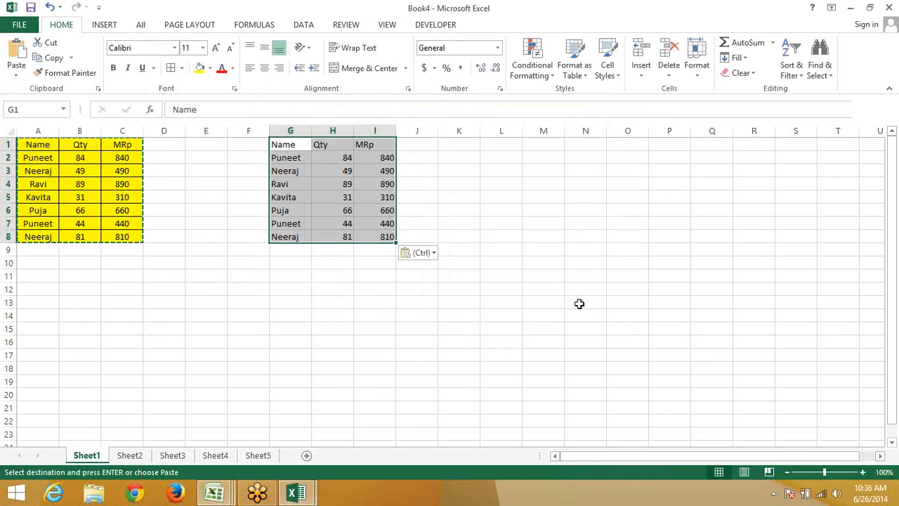
pyautogui.press('Down')
pyautogui.press('Down')
pyautogui.press('Down')
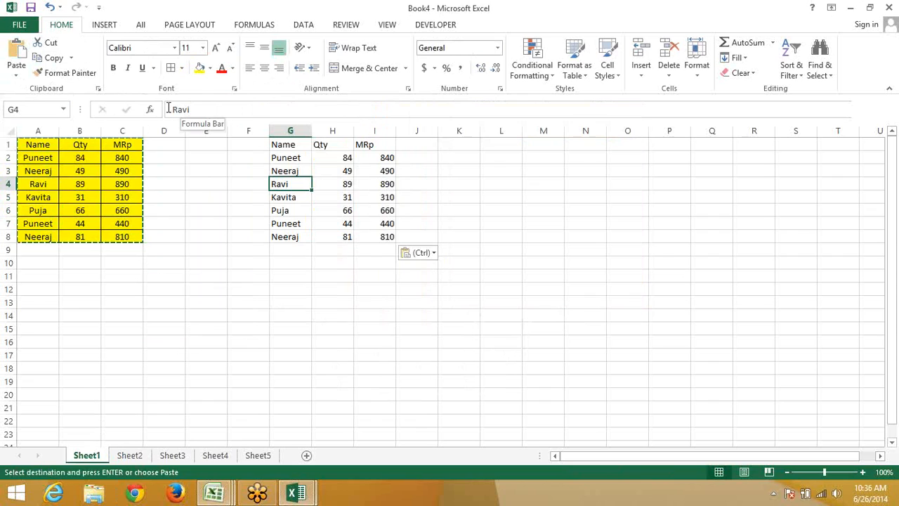
# Paste Special the table's values only into G12
pyautogui.click(279, 290)
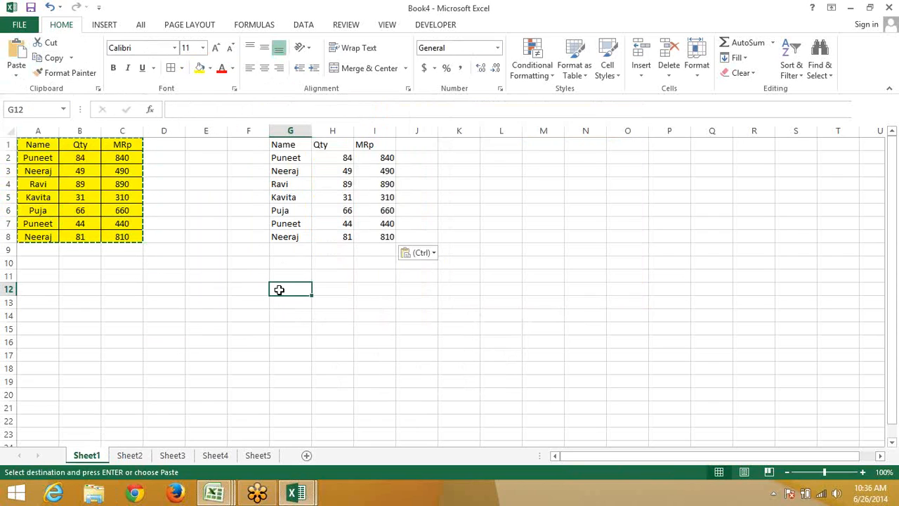
pyautogui.rightClick(279, 290)
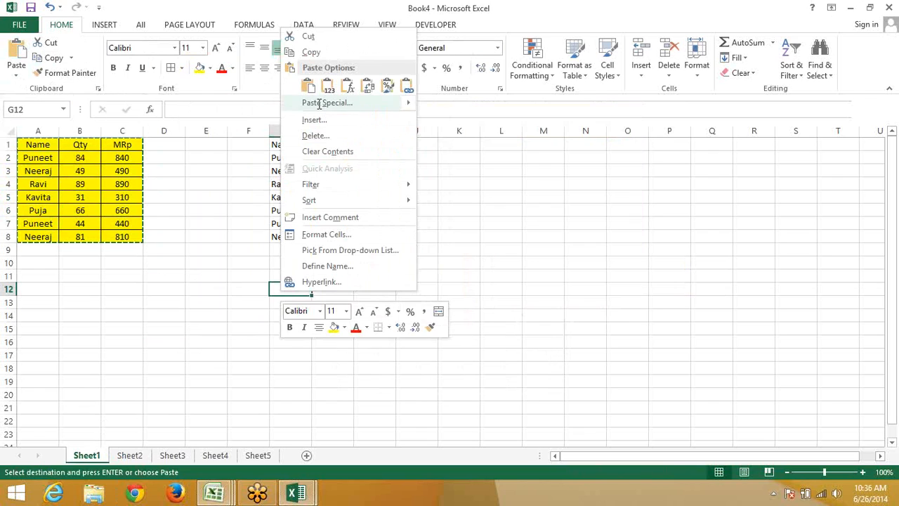
pyautogui.click(319, 104)
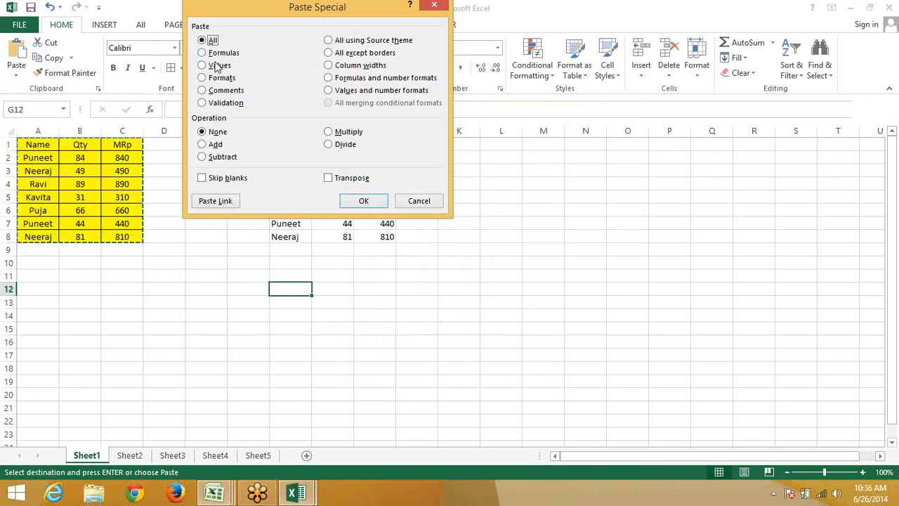
pyautogui.click(218, 66)
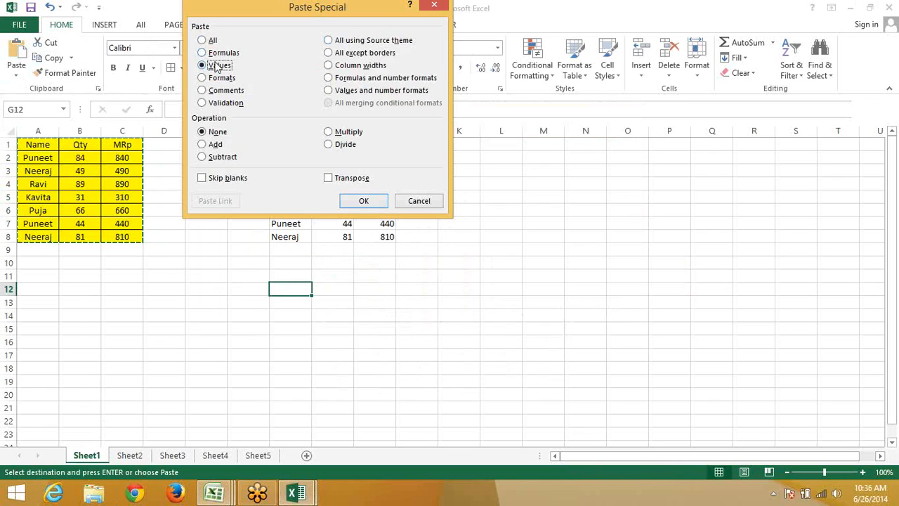
pyautogui.click(355, 202)
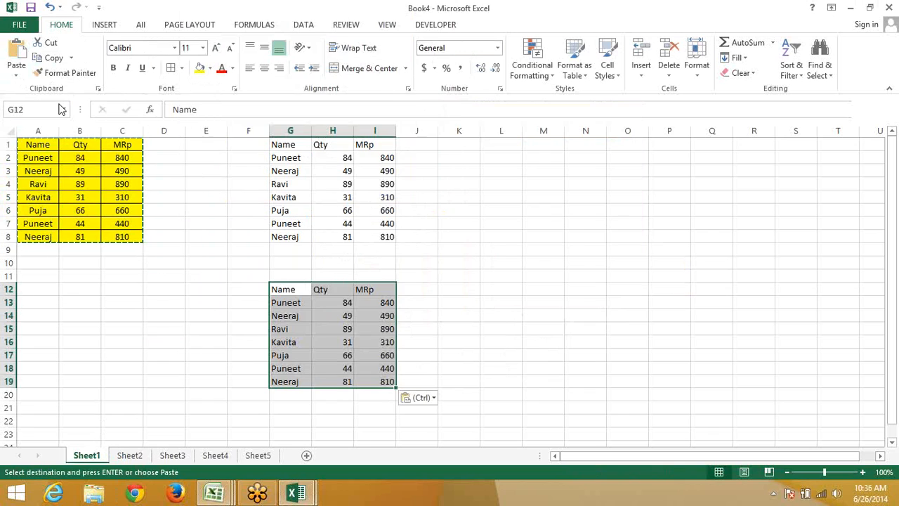
pyautogui.click(477, 232)
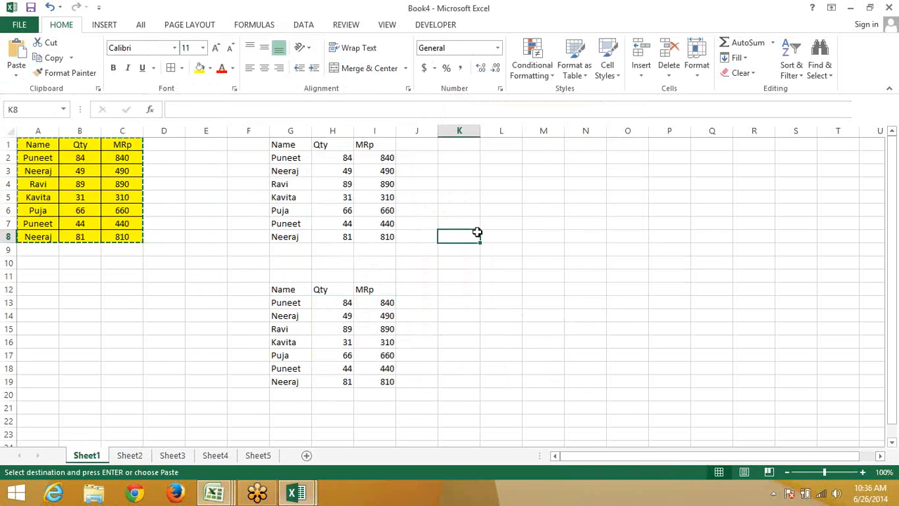
# Inspect the =H3*10 formula in I3 and confirm I14 holds a plain value
pyautogui.press('Escape')
pyautogui.click(377, 169)
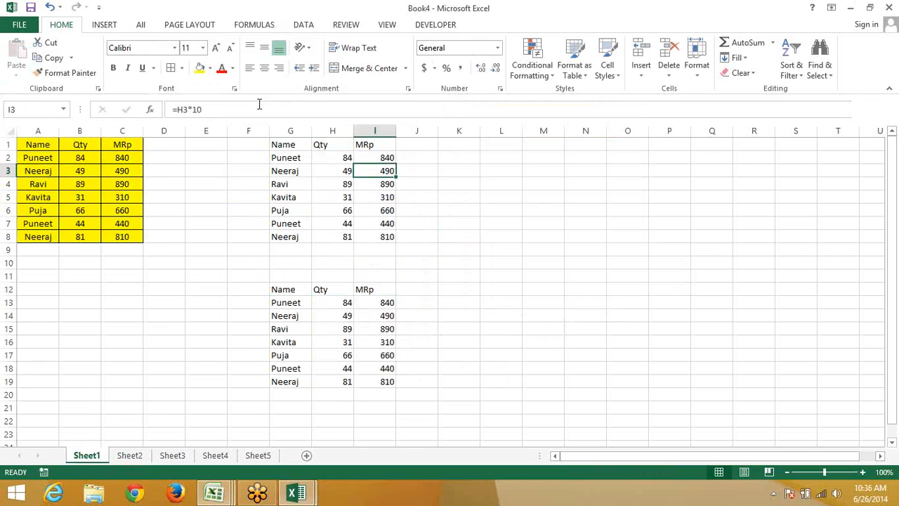
pyautogui.moveTo(257, 106); pyautogui.dragTo(151, 110)
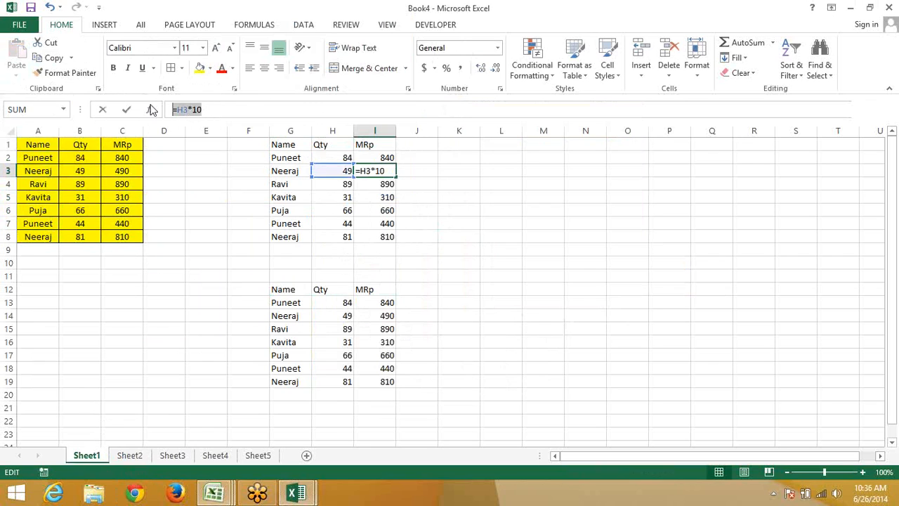
pyautogui.press('Escape')
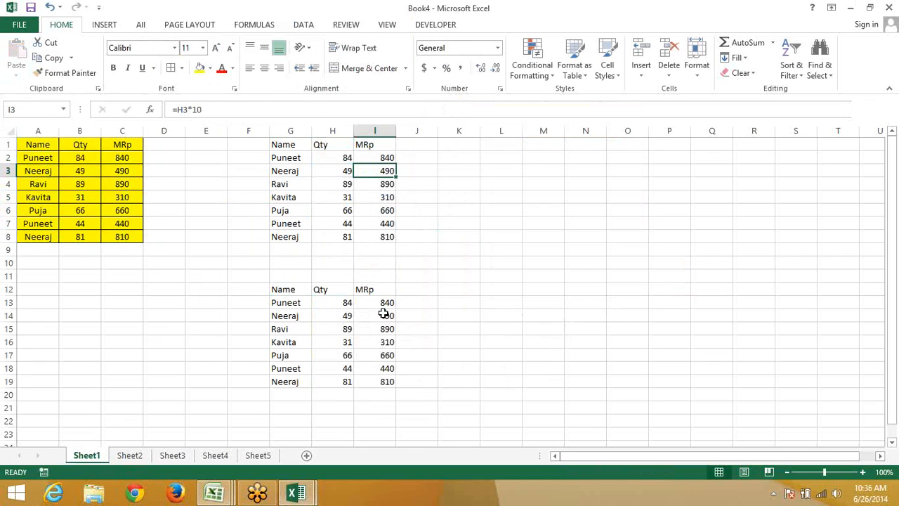
pyautogui.click(383, 314)
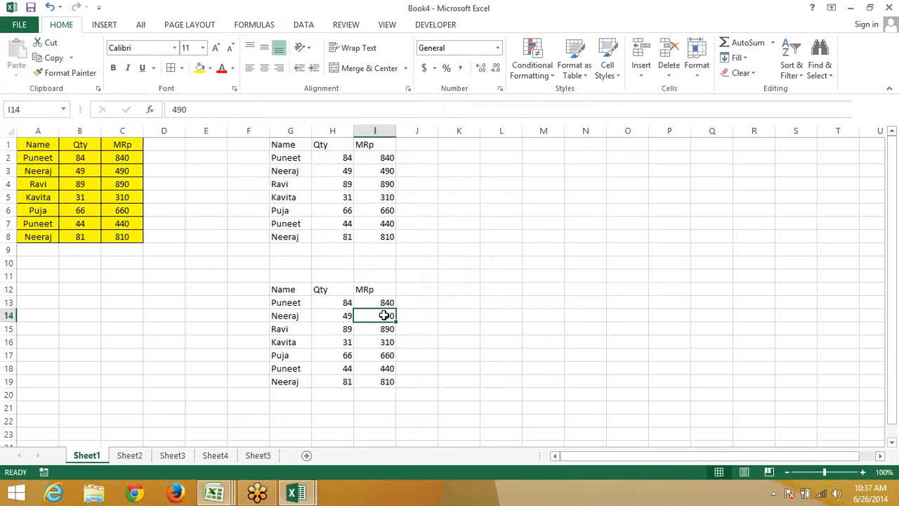
# Change Ravi's Qty in H4 to 14 so I4 recalculates to 140
pyautogui.click(385, 162)
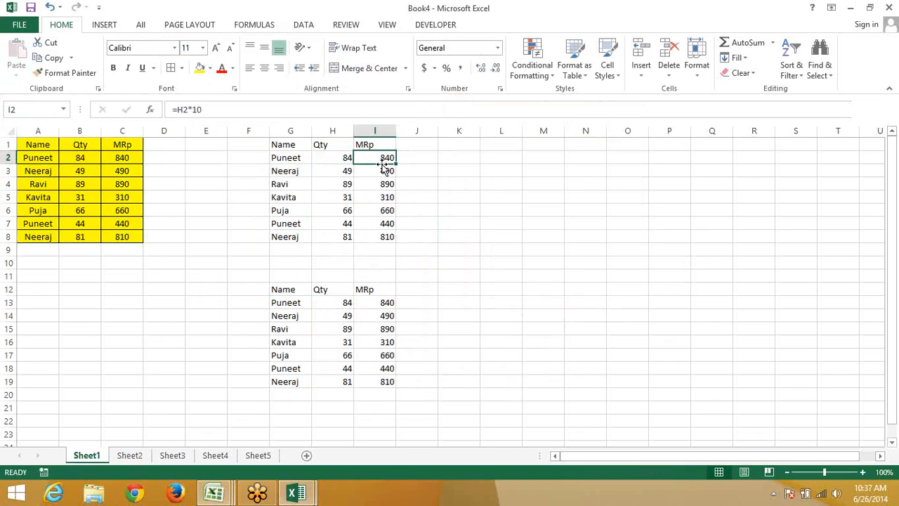
pyautogui.press('Down')
pyautogui.press('Down')
pyautogui.press('Down')
pyautogui.press('Down')
pyautogui.press('Down')
pyautogui.press('Down')
pyautogui.press('Down')
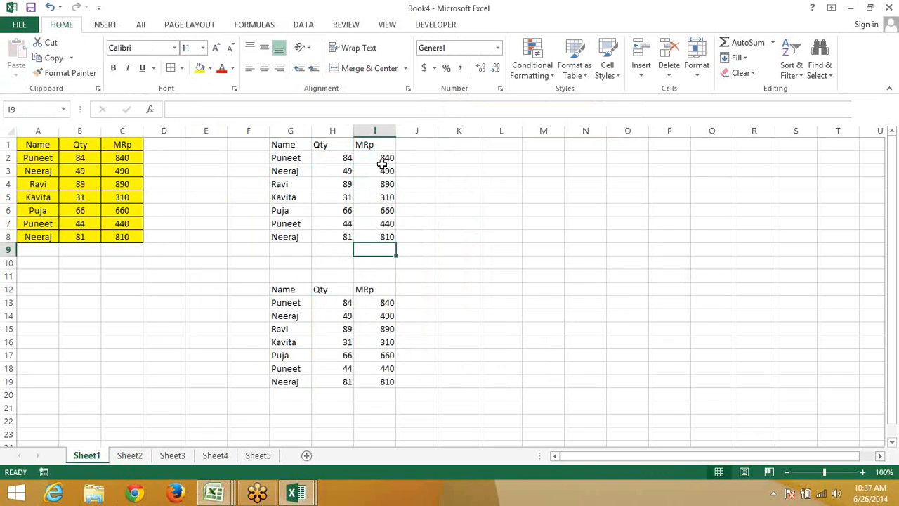
pyautogui.press('Up')
pyautogui.press('Up')
pyautogui.press('Up')
pyautogui.press('Up')
pyautogui.press('Up')
pyautogui.press('Left')
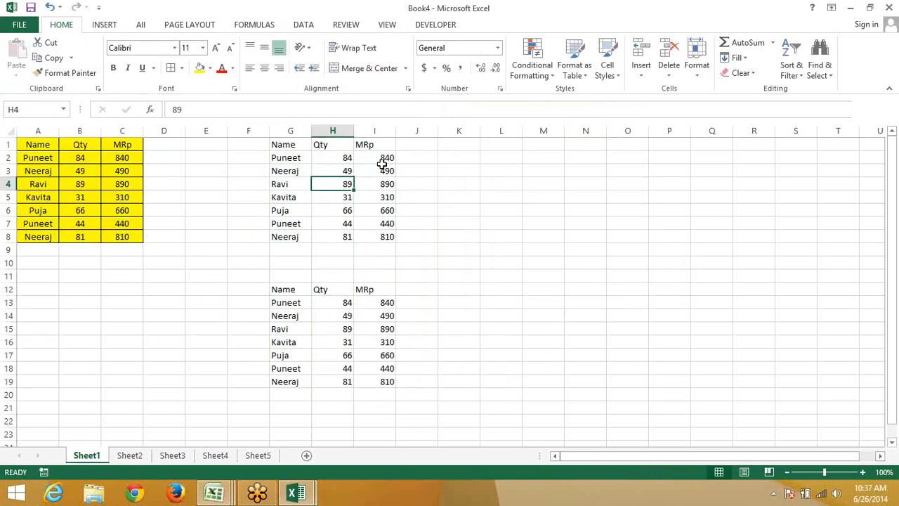
pyautogui.write('14')
pyautogui.press('Right')
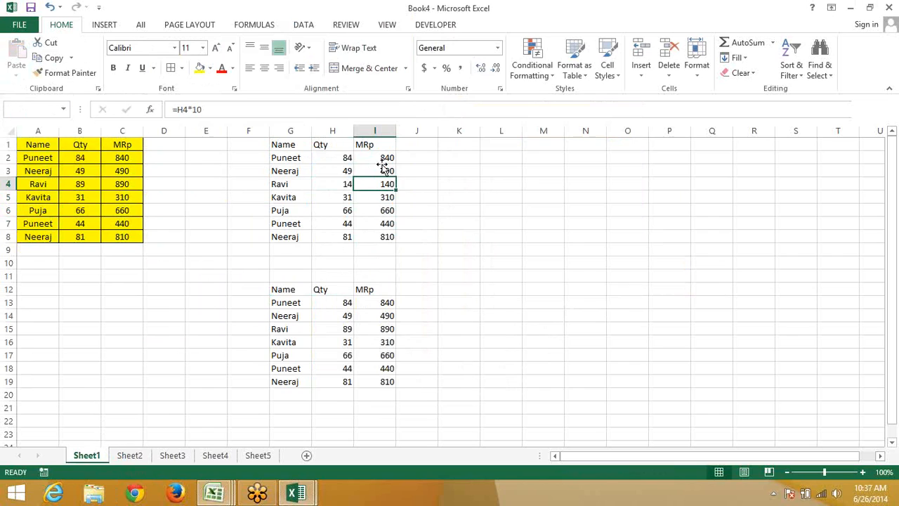
pyautogui.press('Up')
pyautogui.press('Up')
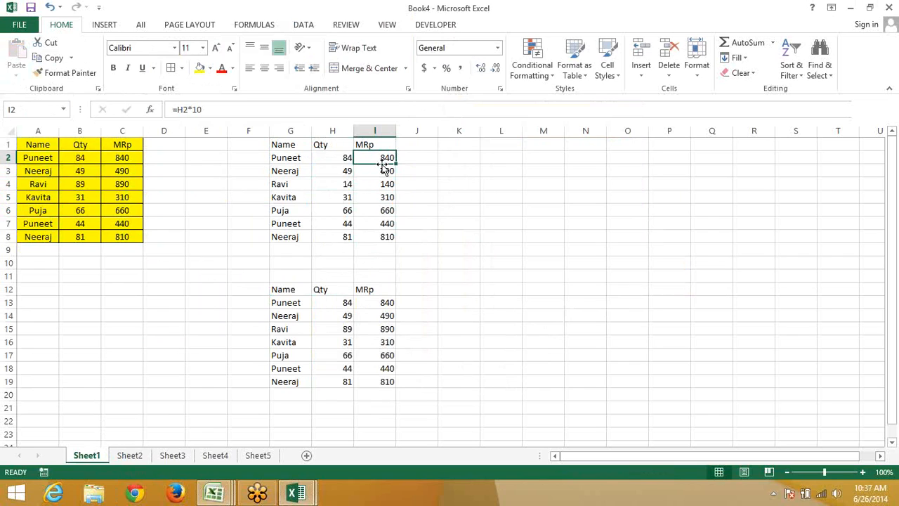
pyautogui.press('Down')
pyautogui.press('Down')
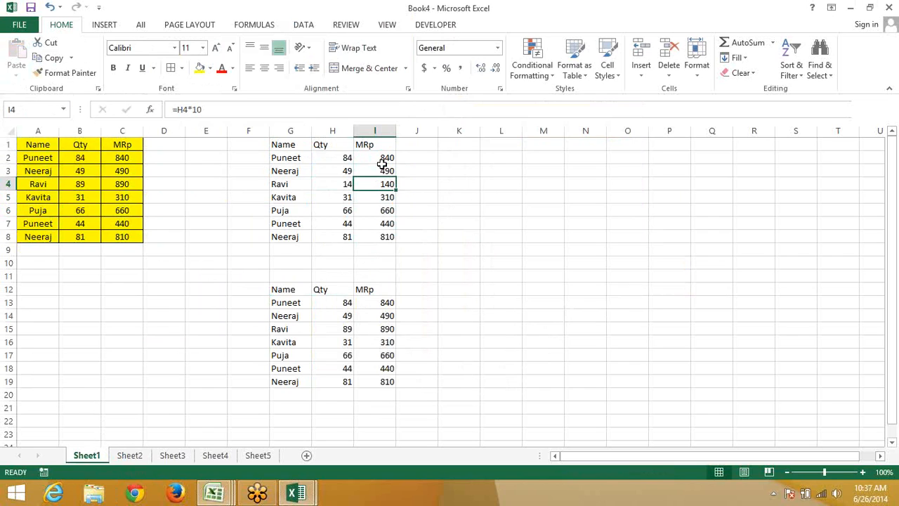
pyautogui.press('Delete')
pyautogui.write('140')
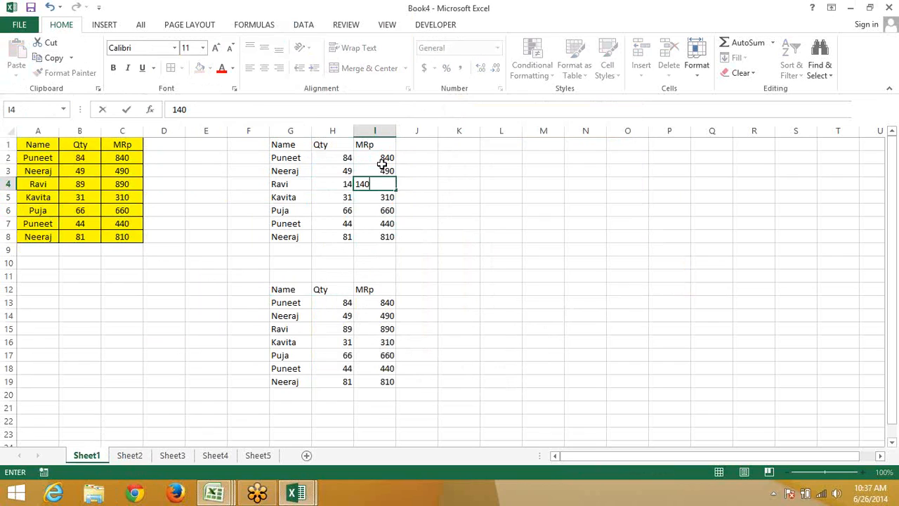
pyautogui.press('Escape')
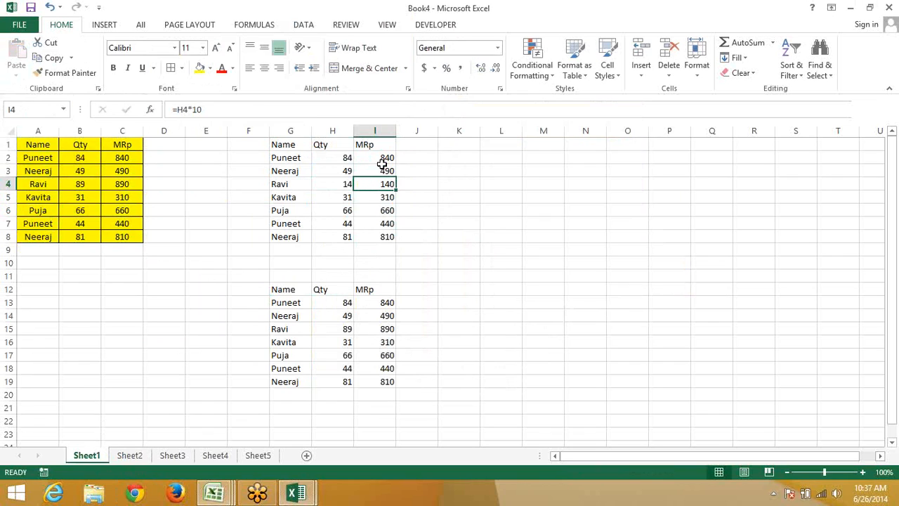
pyautogui.press('Up')
pyautogui.press('Up')
# Copy I2:I8 and Paste Special it onto itself as values, removing the =H*10 formulas
pyautogui.hotkey('ctrl', 'shift', 'Down')
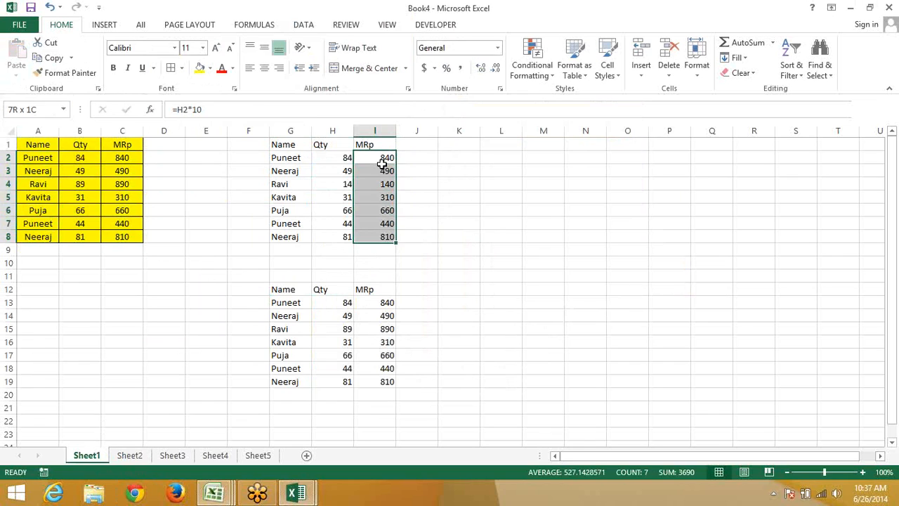
pyautogui.hotkey('ctrl', 'c')
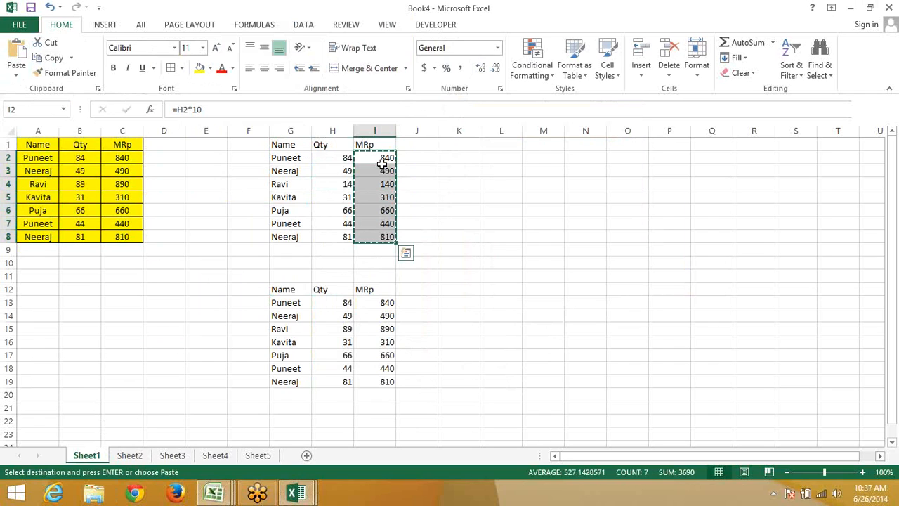
pyautogui.rightClick(384, 168)
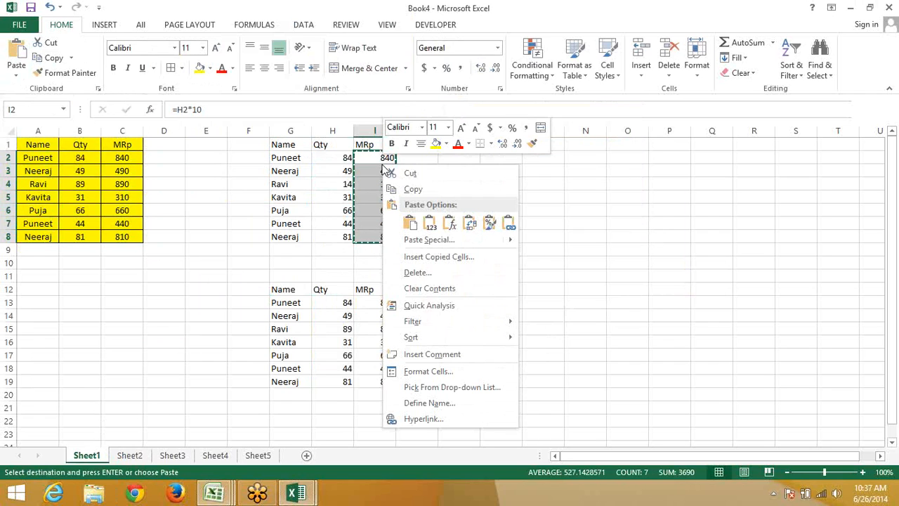
pyautogui.click(418, 241)
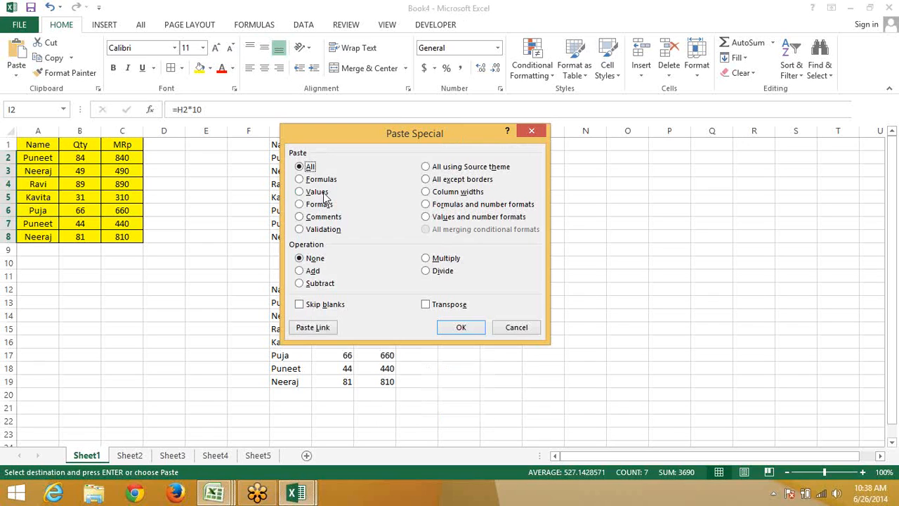
pyautogui.click(316, 192)
pyautogui.moveTo(337, 133); pyautogui.dragTo(574, 84)
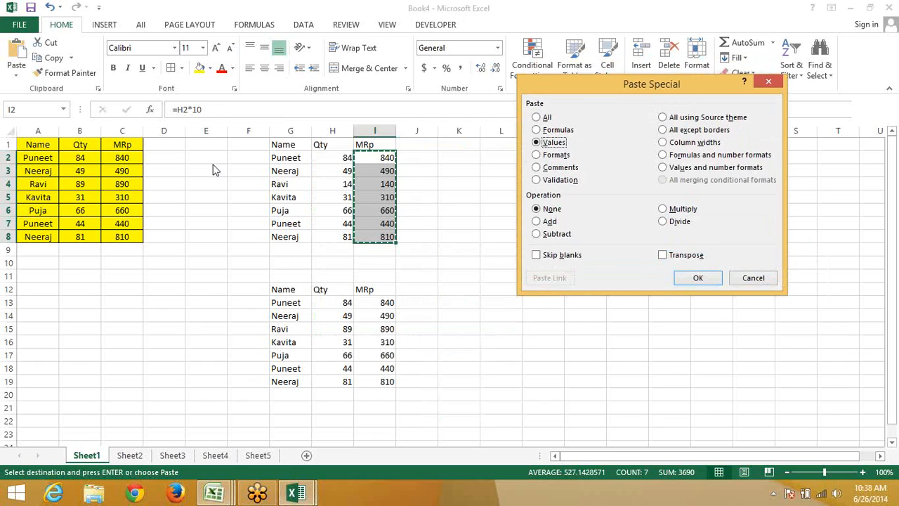
pyautogui.click(703, 278)
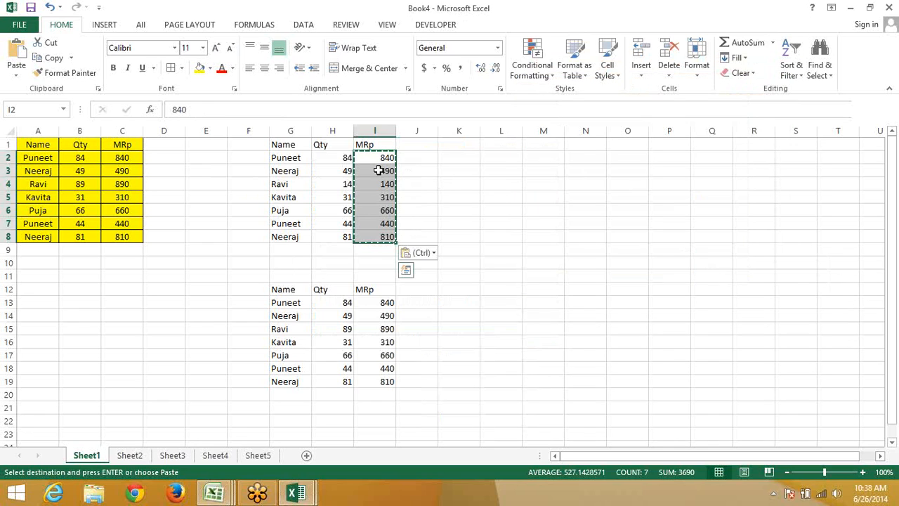
pyautogui.press('Down')
pyautogui.press('Down')
pyautogui.press('Down')
pyautogui.press('Down')
pyautogui.press('Down')
pyautogui.press('Down')
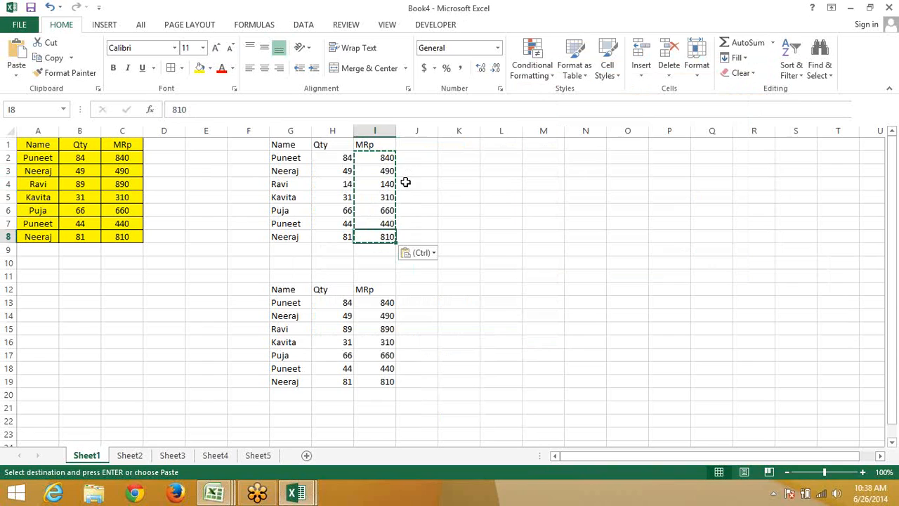
pyautogui.press('Up')
pyautogui.press('Up')
pyautogui.press('Up')
pyautogui.press('Up')
pyautogui.press('Up')
pyautogui.press('Up')
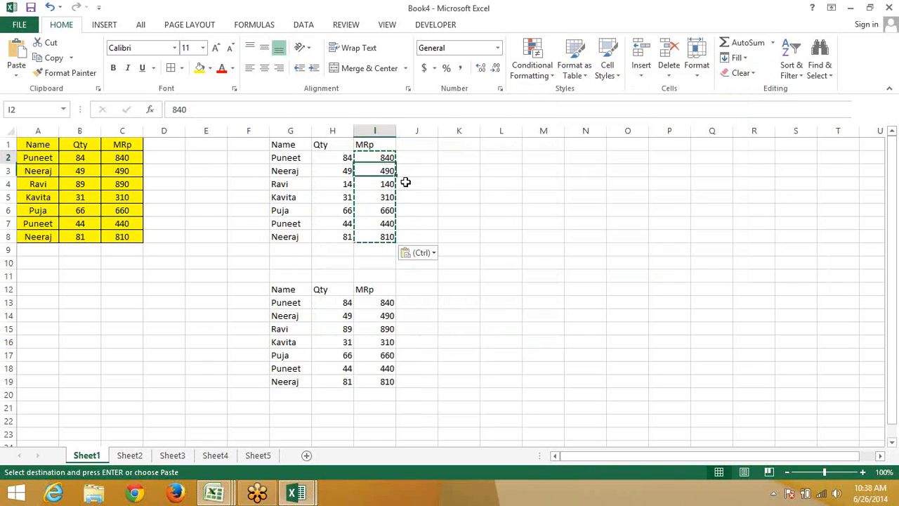
pyautogui.press('Escape')
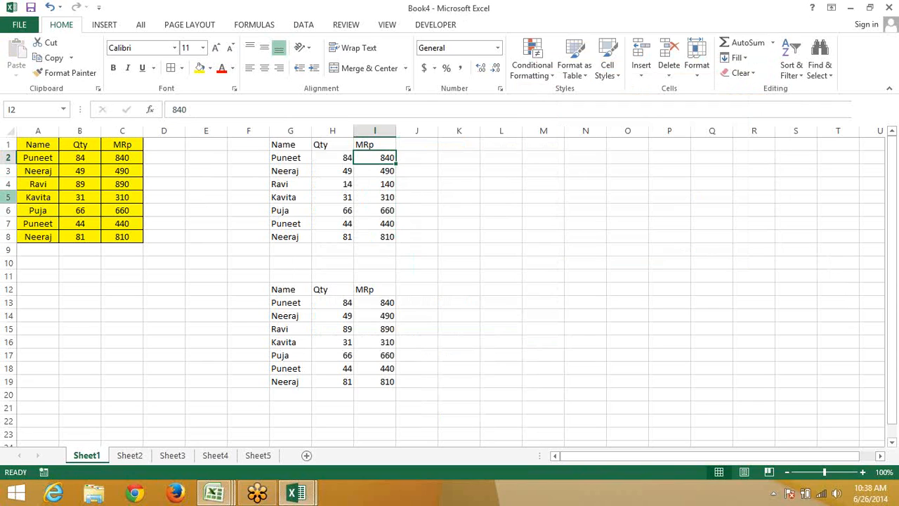
# Copy the yellow A1:C8 table and switch to Sheet3
pyautogui.click(31, 145)
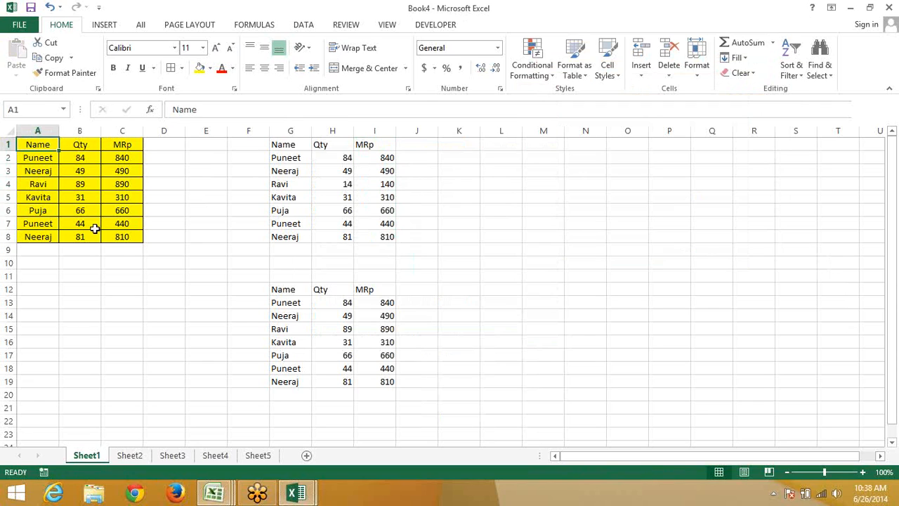
pyautogui.moveTo(30, 145); pyautogui.dragTo(114, 234)
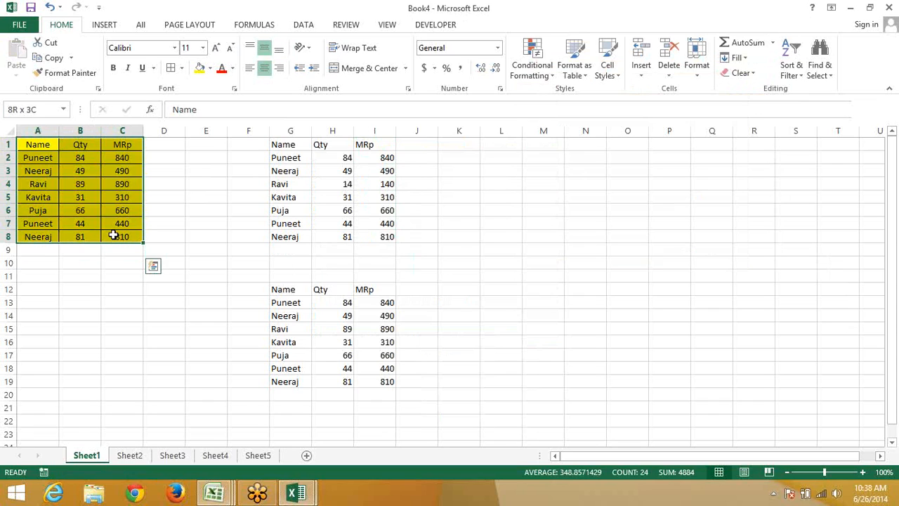
pyautogui.hotkey('ctrl', 'c')
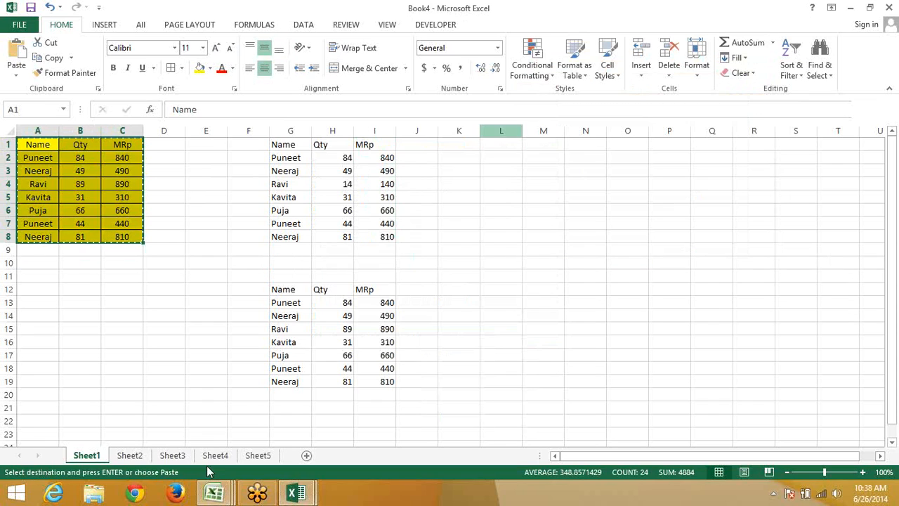
pyautogui.click(174, 457)
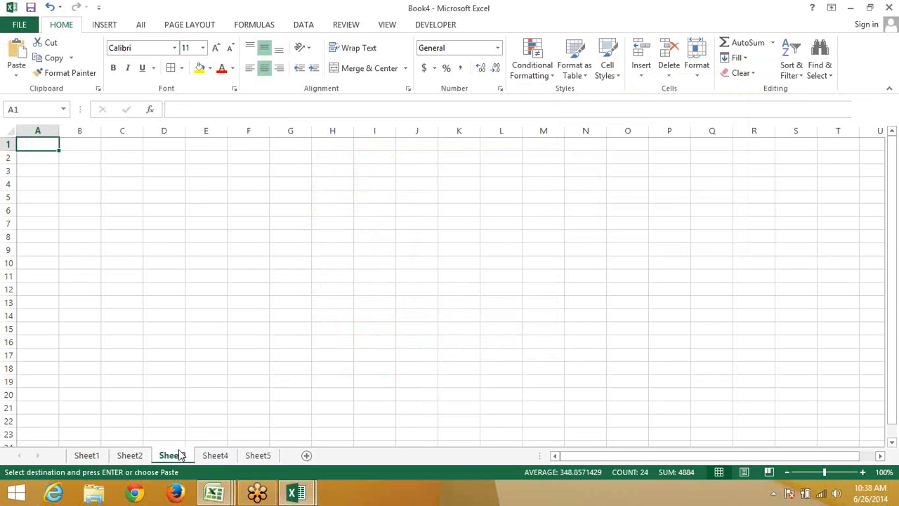
pyautogui.keyDown('ctrl'); pyautogui.click(128, 456); pyautogui.keyUp('ctrl')
pyautogui.click(86, 456)
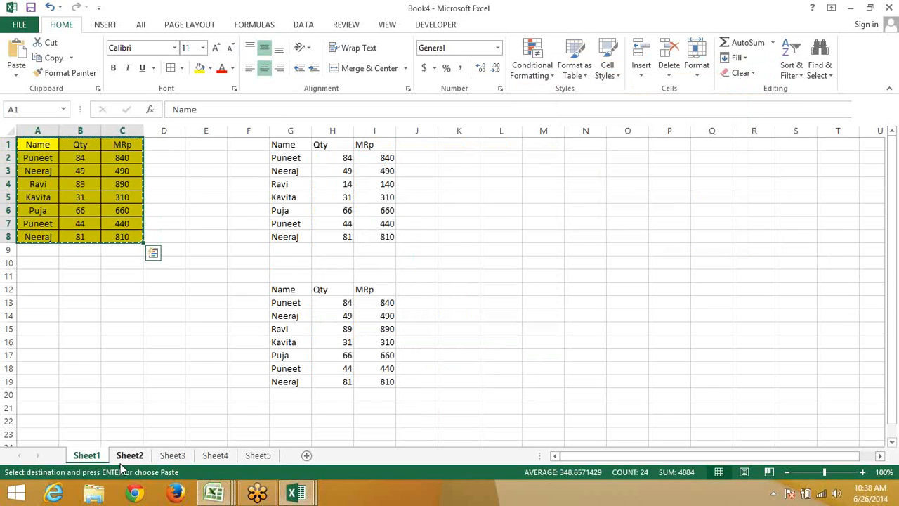
pyautogui.keyDown('ctrl'); pyautogui.click(141, 457); pyautogui.keyUp('ctrl')
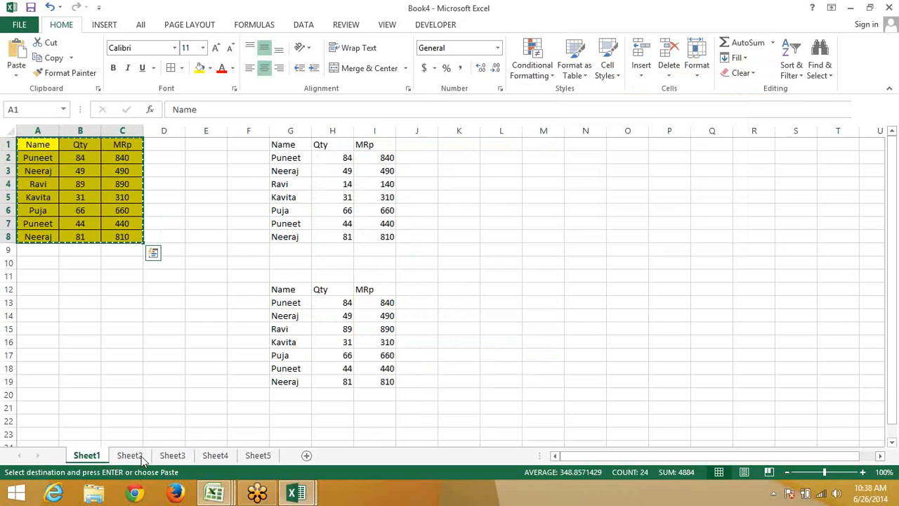
pyautogui.click(172, 457)
# Paste Special only the Formats into A1 of Sheet3
pyautogui.click(36, 147)
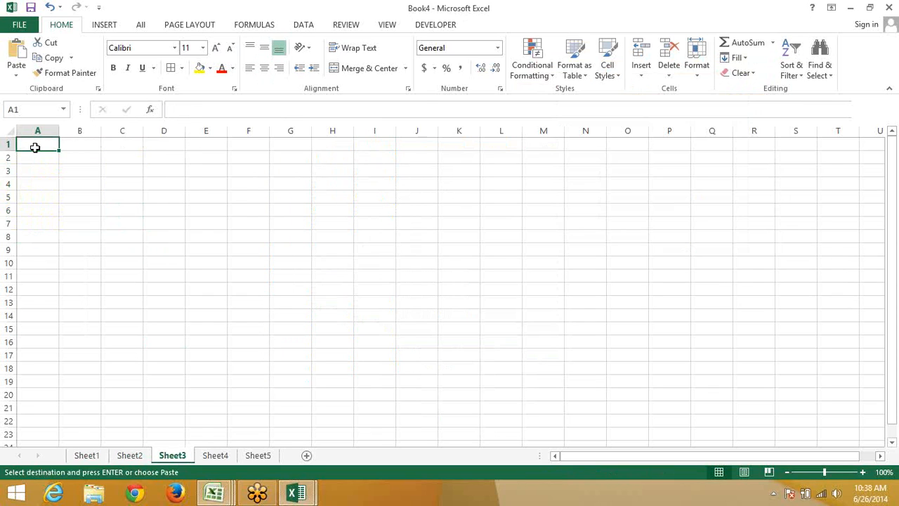
pyautogui.click(16, 73)
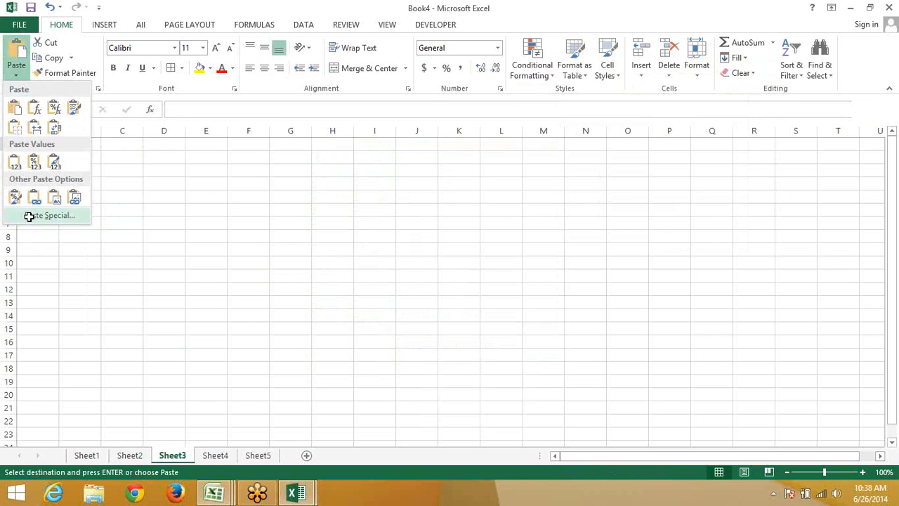
pyautogui.click(29, 217)
pyautogui.click(455, 198)
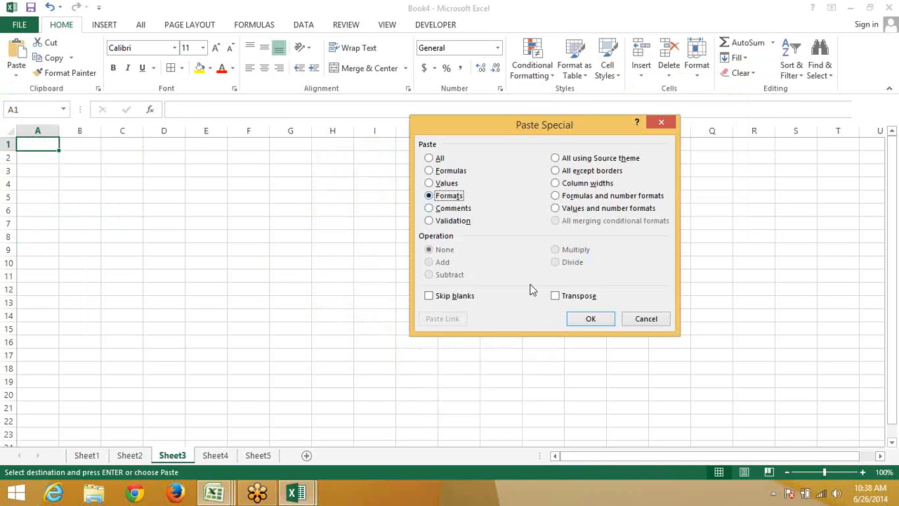
pyautogui.click(567, 321)
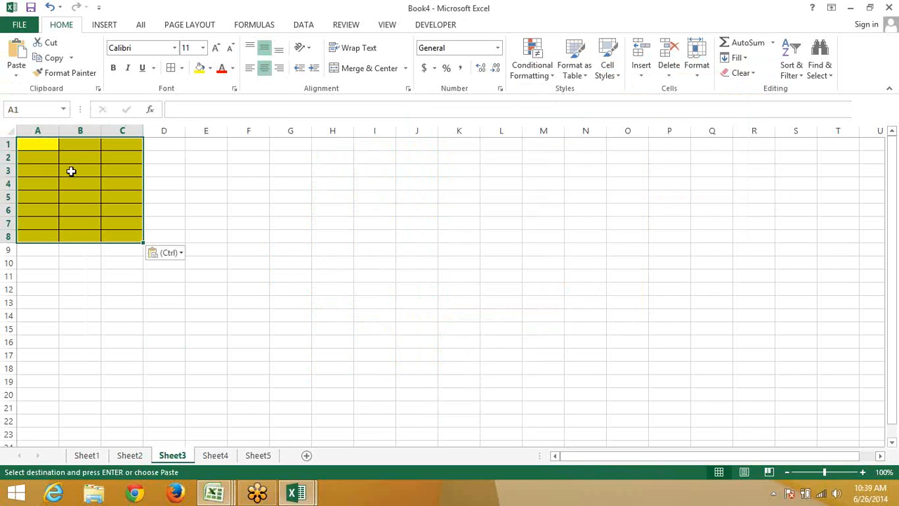
pyautogui.click(53, 140)
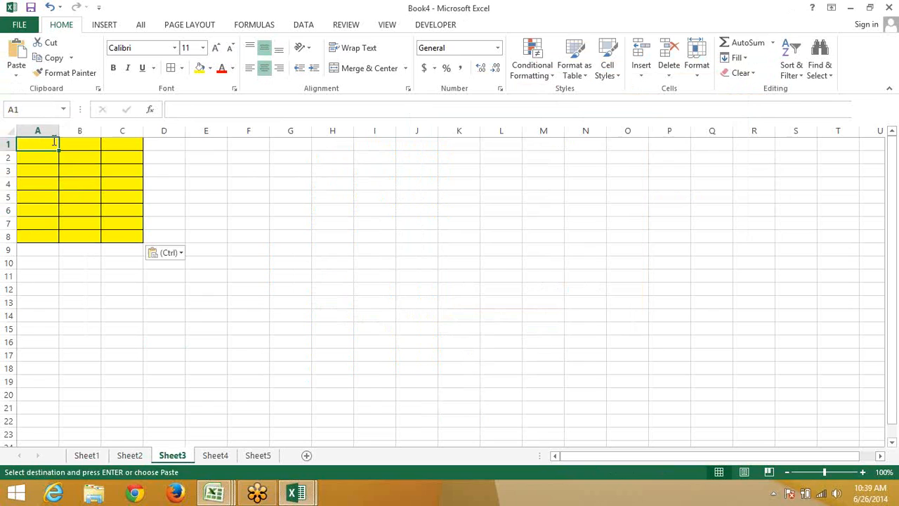
# Type Name into Sheet3's formatted A1, then switch to Sheet2
pyautogui.write('Name')
pyautogui.press('Return')
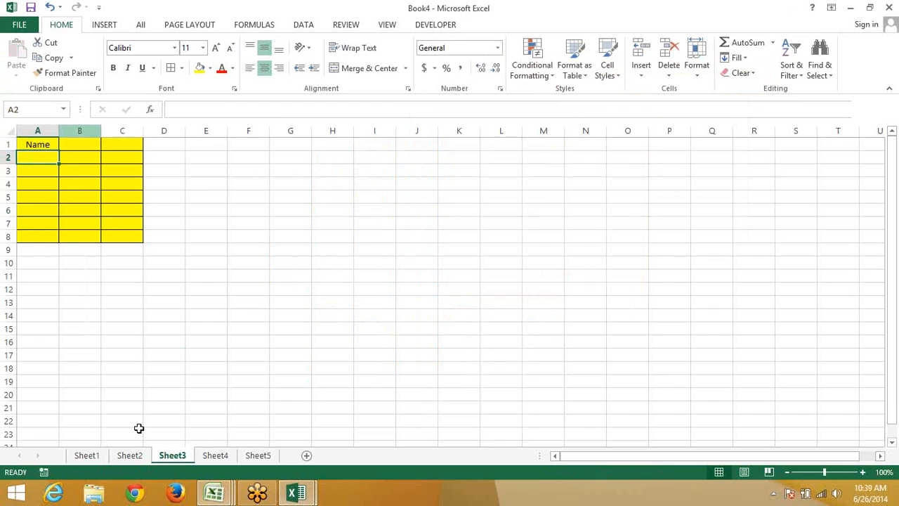
pyautogui.click(129, 458)
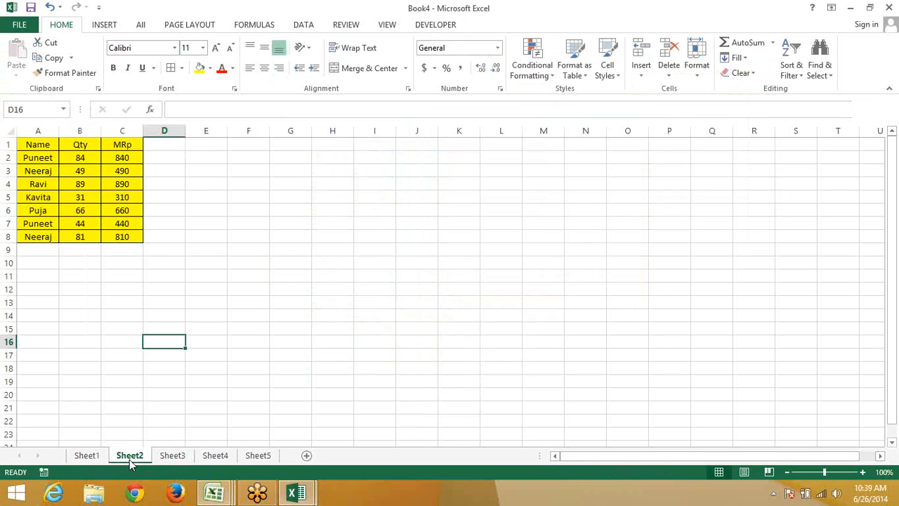
# Change Sheet2's C1 heading from MRp to MRP
pyautogui.click(134, 145)
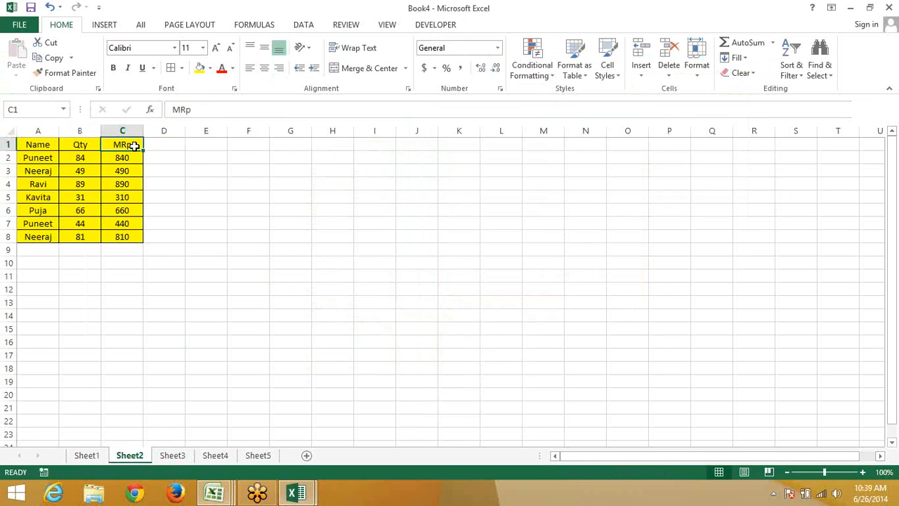
pyautogui.doubleClick(134, 146)
pyautogui.press('BackSpace')
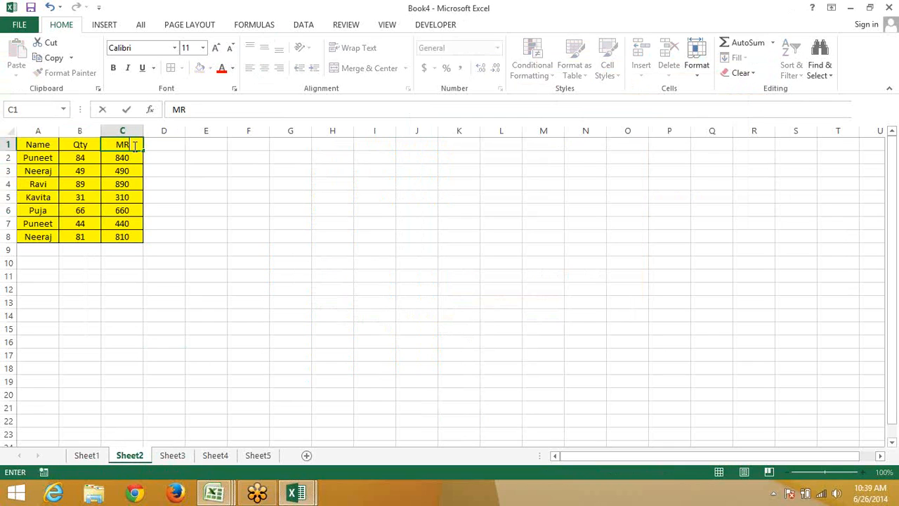
pyautogui.write('P')
pyautogui.click(206, 184)
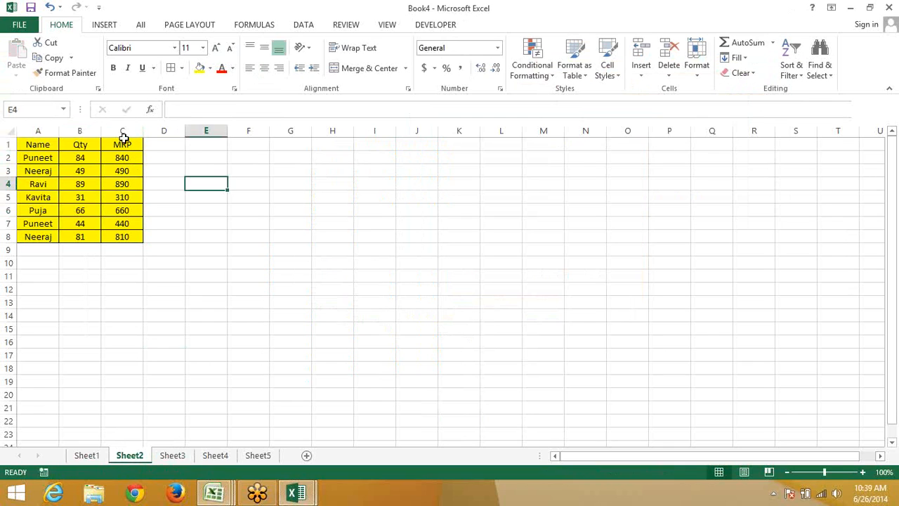
pyautogui.click(124, 140)
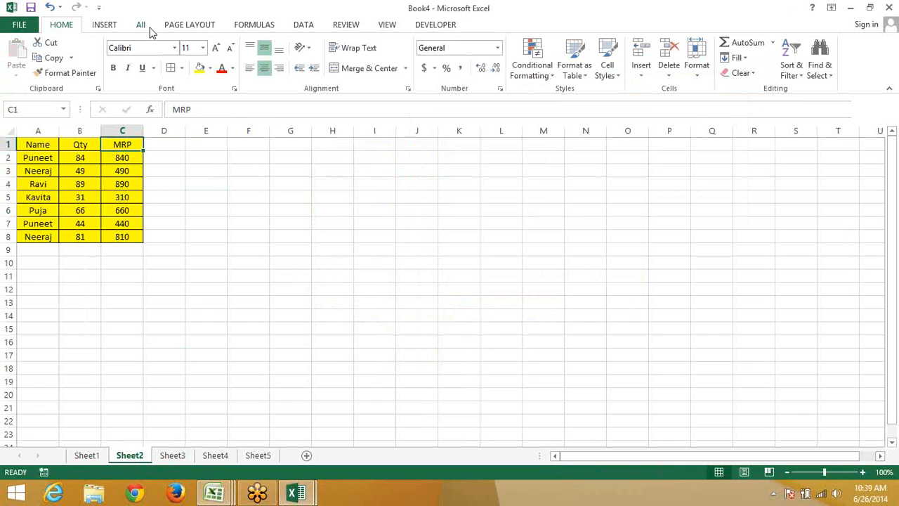
# Add the comment "MRP with All Tax" to C1, removing the author label
pyautogui.click(348, 25)
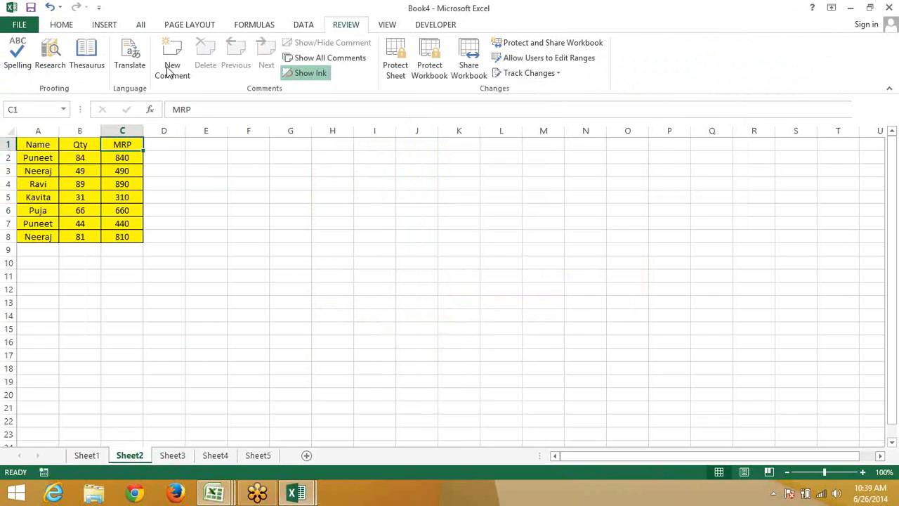
pyautogui.rightClick(112, 143)
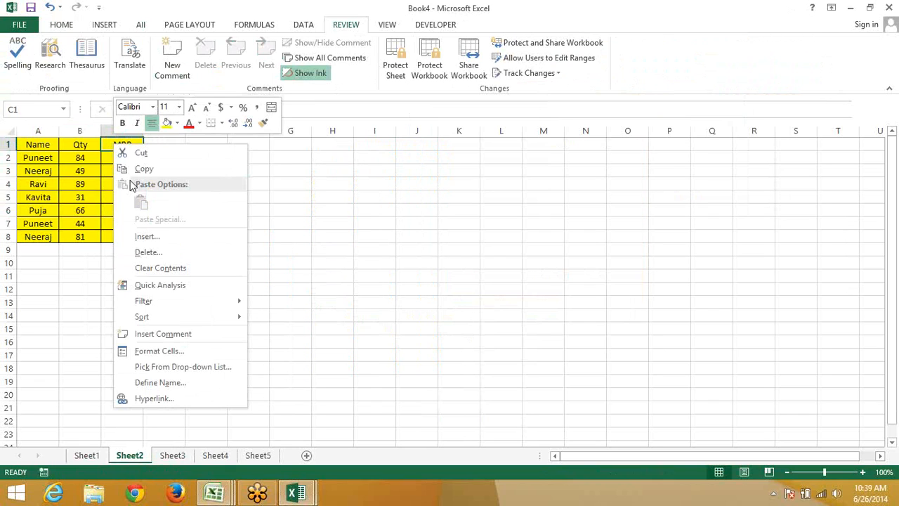
pyautogui.click(174, 336)
pyautogui.moveTo(216, 145); pyautogui.dragTo(148, 143)
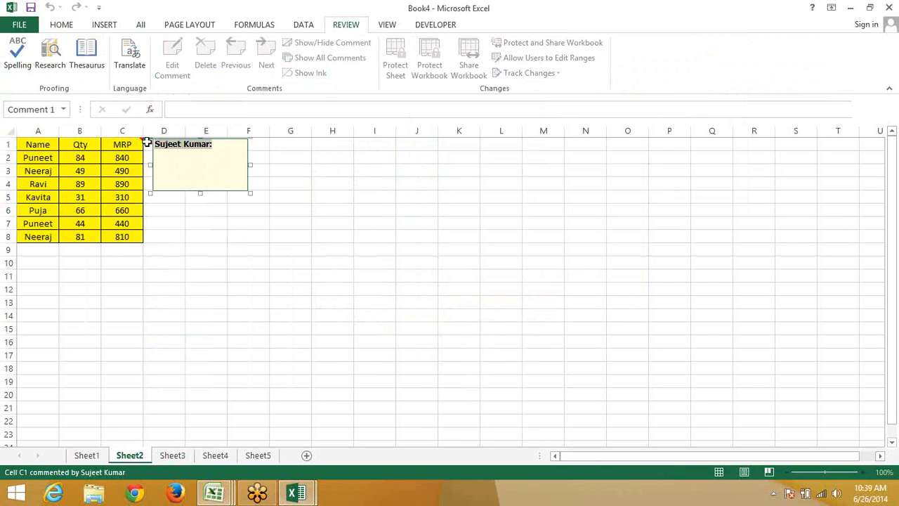
pyautogui.press('Delete')
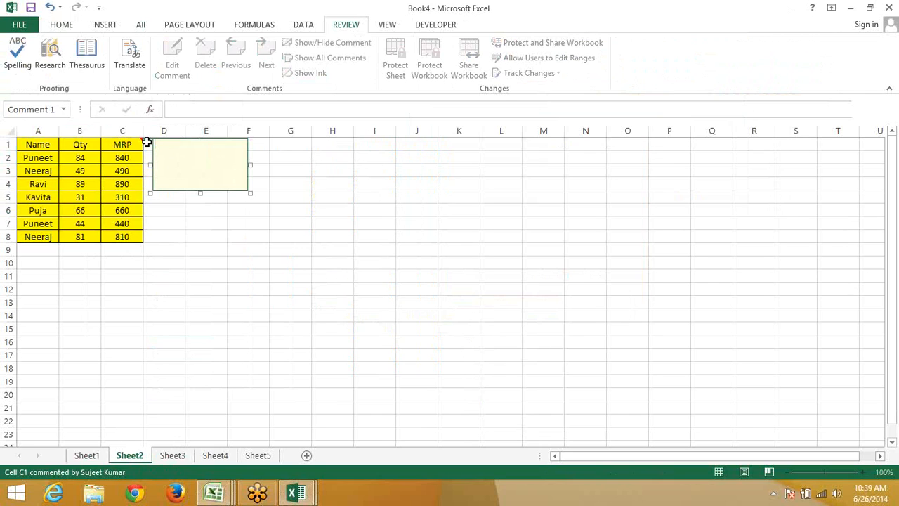
pyautogui.write('MRP with All Tax')
pyautogui.click(349, 288)
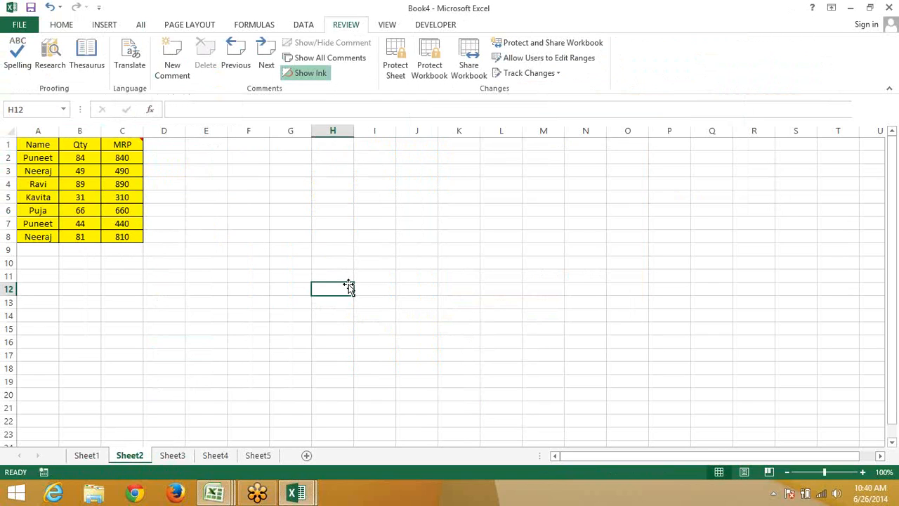
pyautogui.moveTo(130, 148)
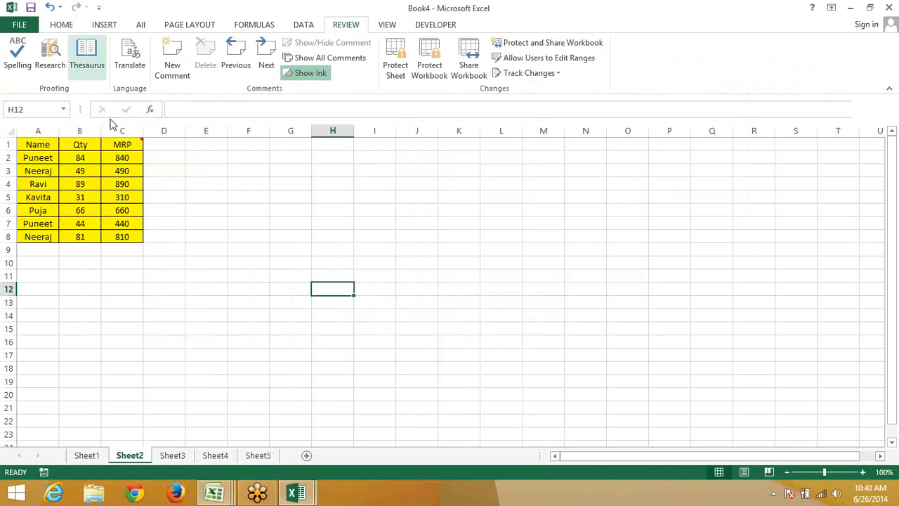
# Copy Sheet2's C1 MRP comment onto Sheet1's I13:I19 using Paste Special > Comments
pyautogui.click(121, 145)
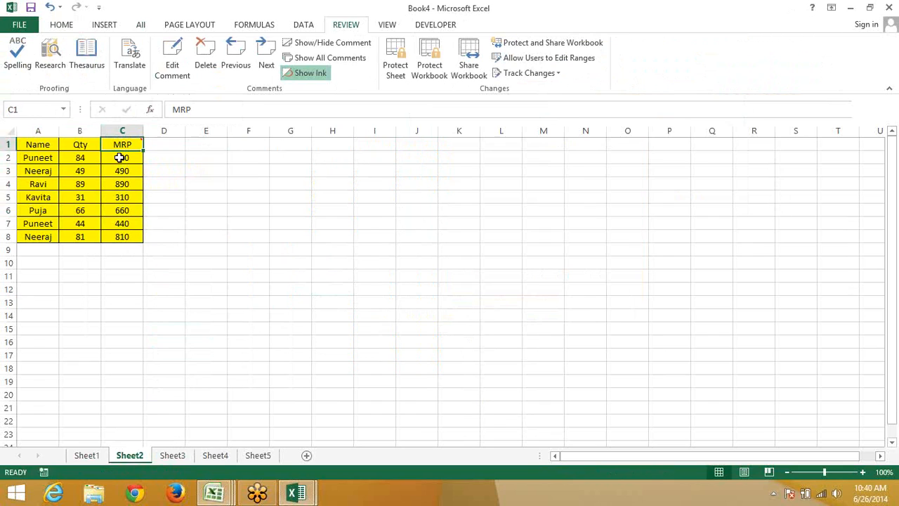
pyautogui.hotkey('ctrl', 'c')
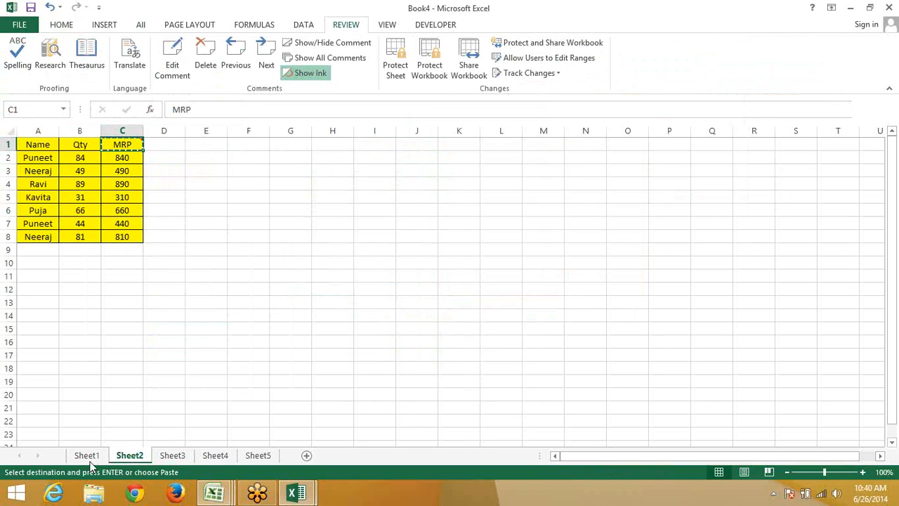
pyautogui.click(87, 455)
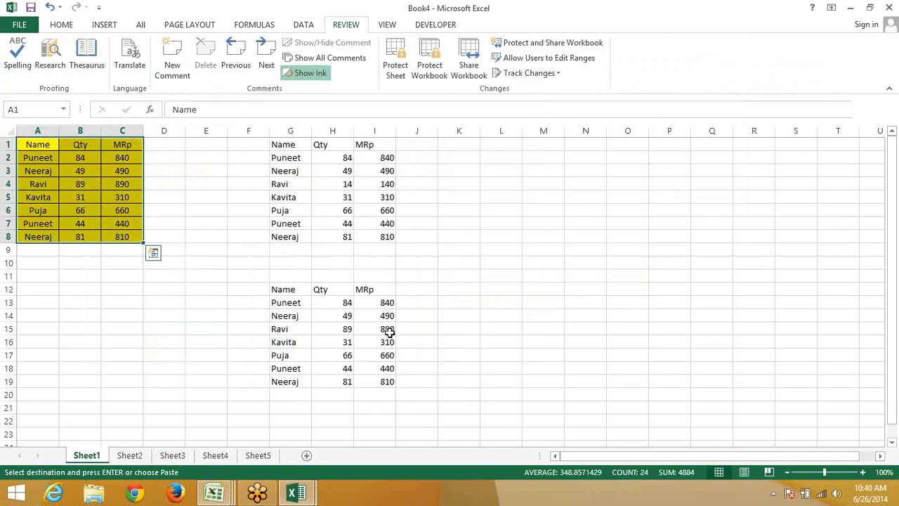
pyautogui.moveTo(387, 301); pyautogui.dragTo(389, 392)
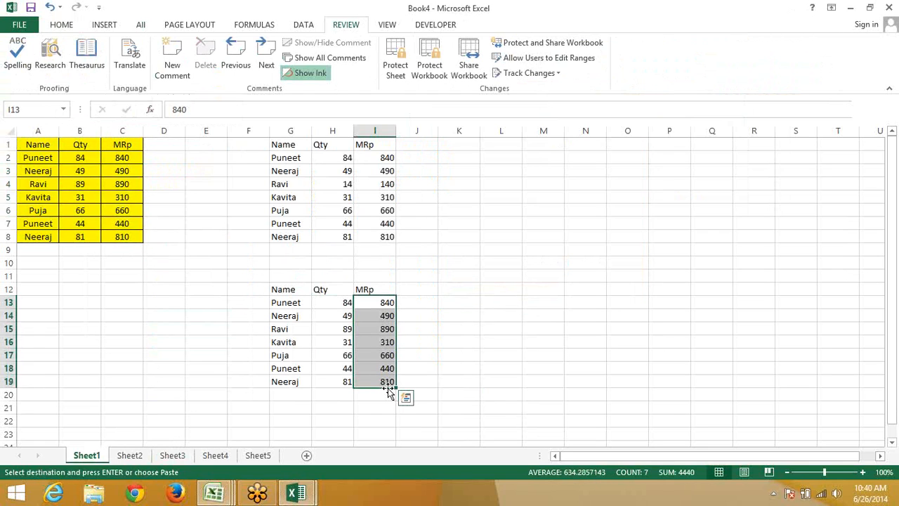
pyautogui.rightClick(387, 343)
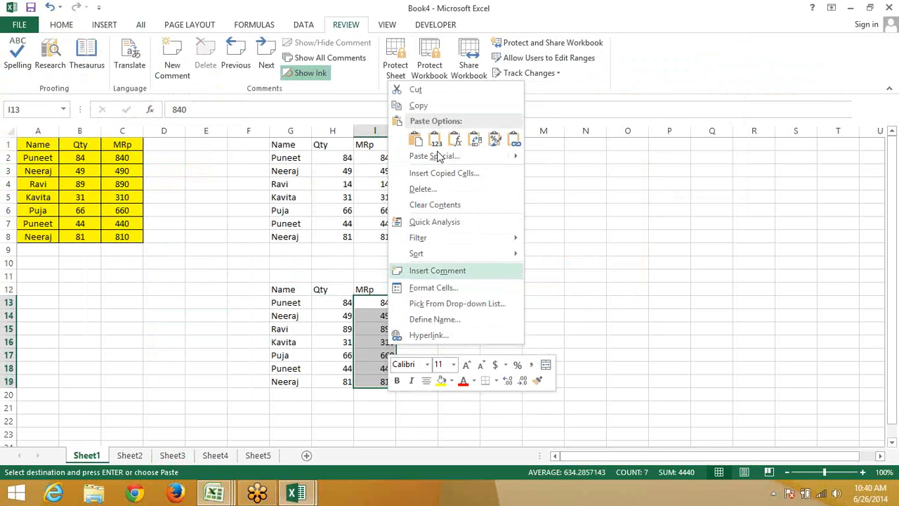
pyautogui.click(437, 157)
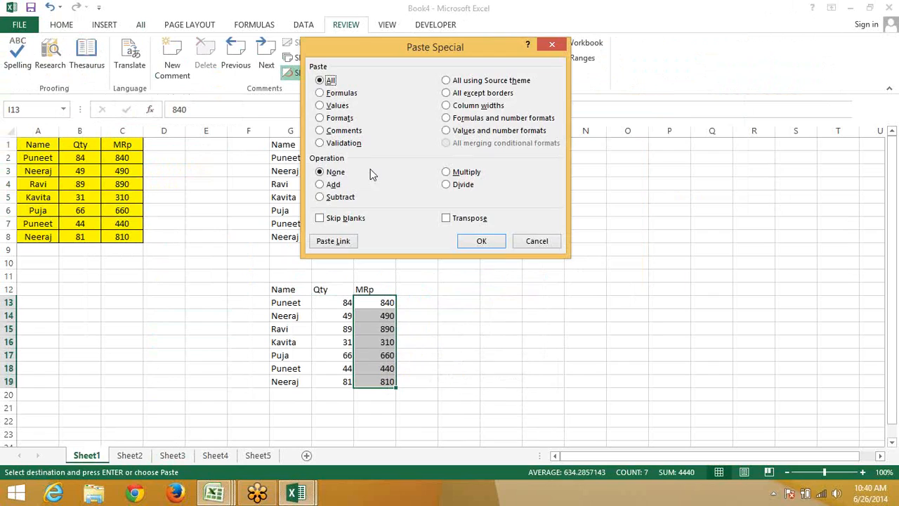
pyautogui.click(343, 131)
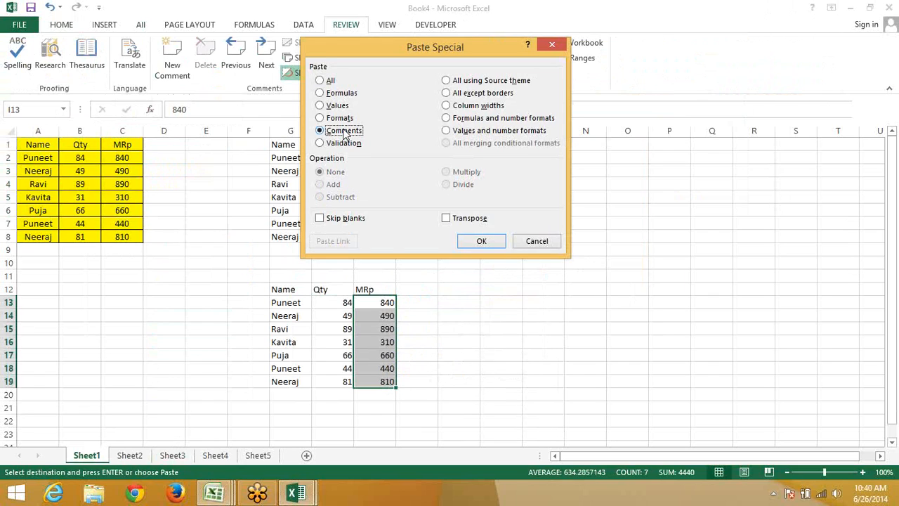
pyautogui.click(481, 242)
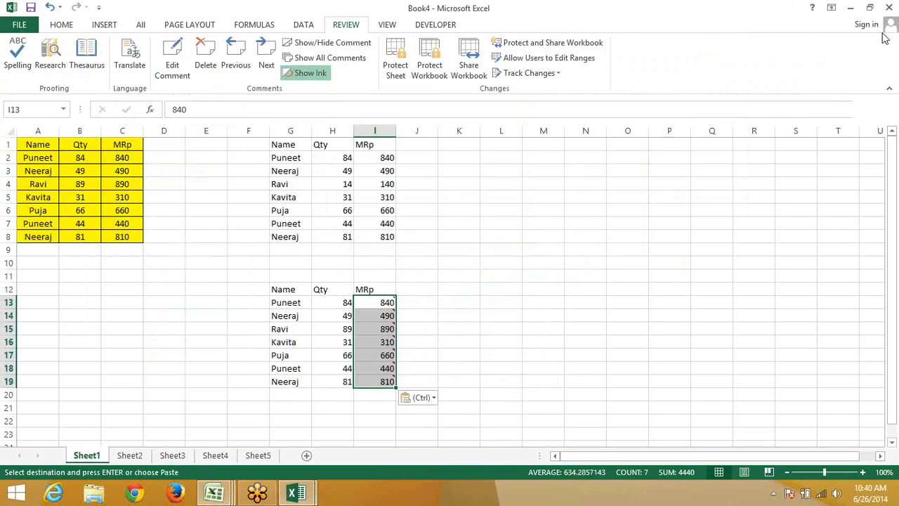
pyautogui.click(884, 38)
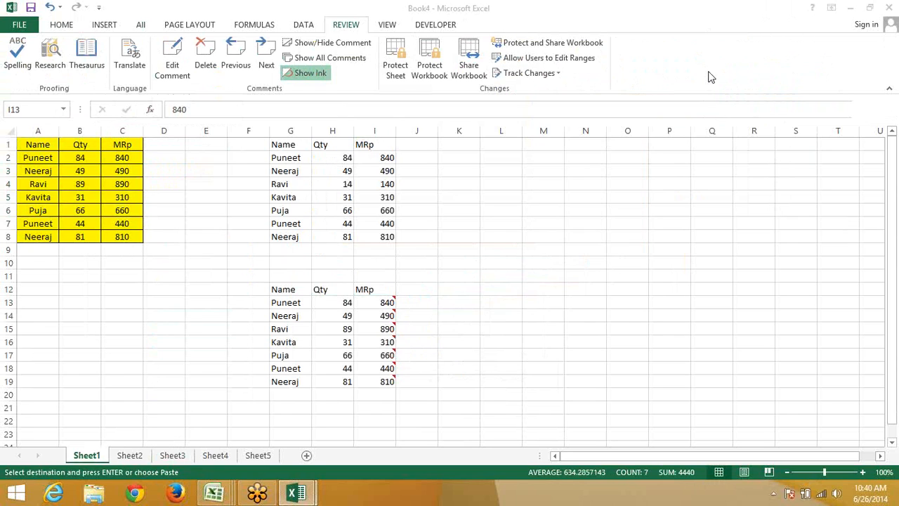
pyautogui.click(395, 259)
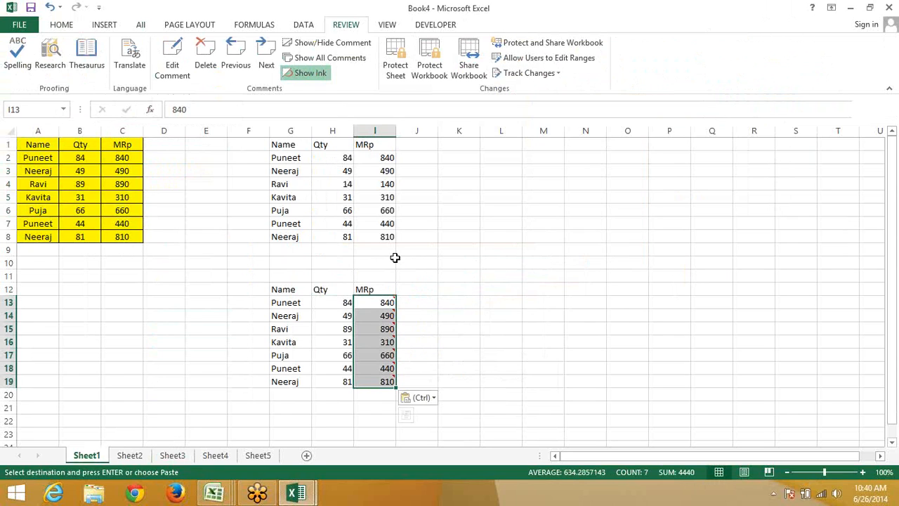
pyautogui.click(498, 239)
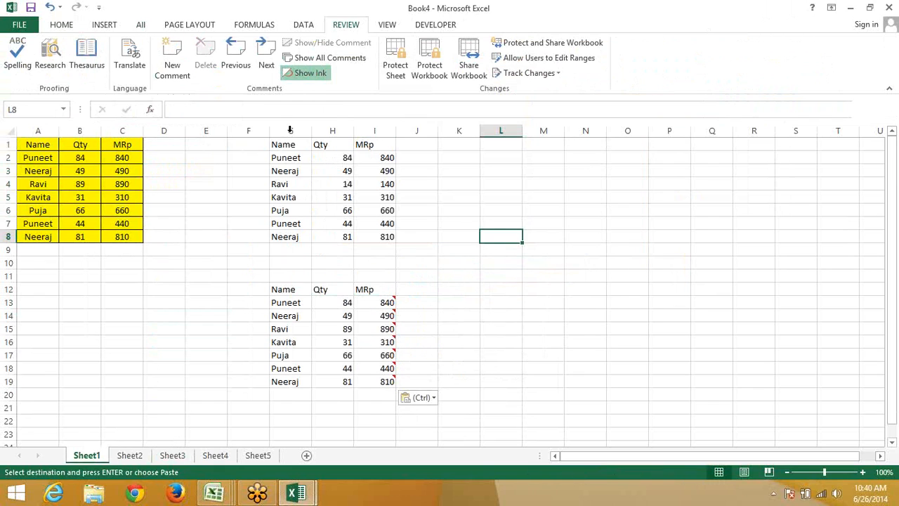
# Delete columns G to I and narrow column C to fit its contents
pyautogui.moveTo(290, 130); pyautogui.dragTo(386, 129)
pyautogui.rightClick(389, 132)
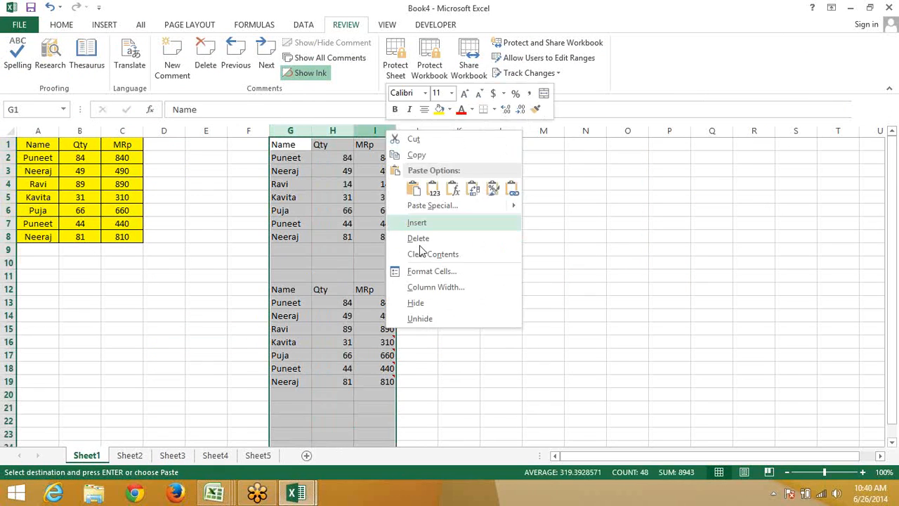
pyautogui.click(417, 238)
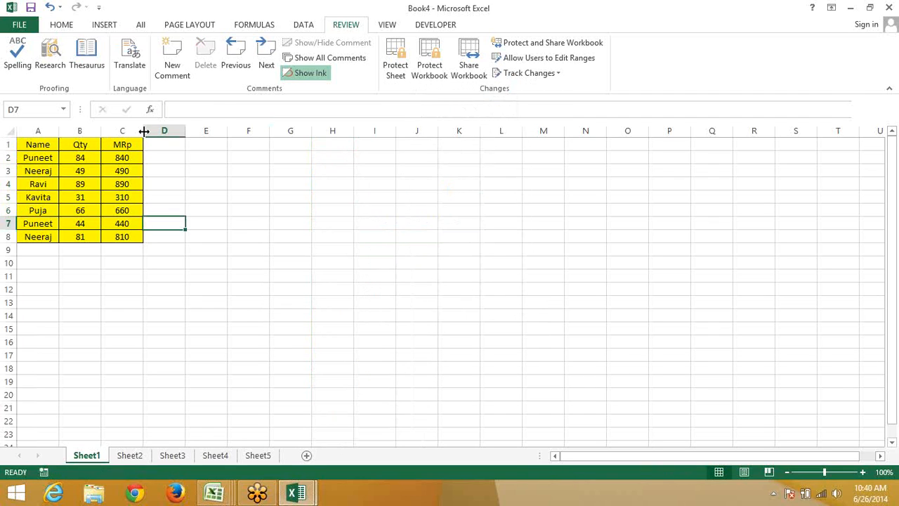
pyautogui.moveTo(144, 132); pyautogui.dragTo(51, 132)
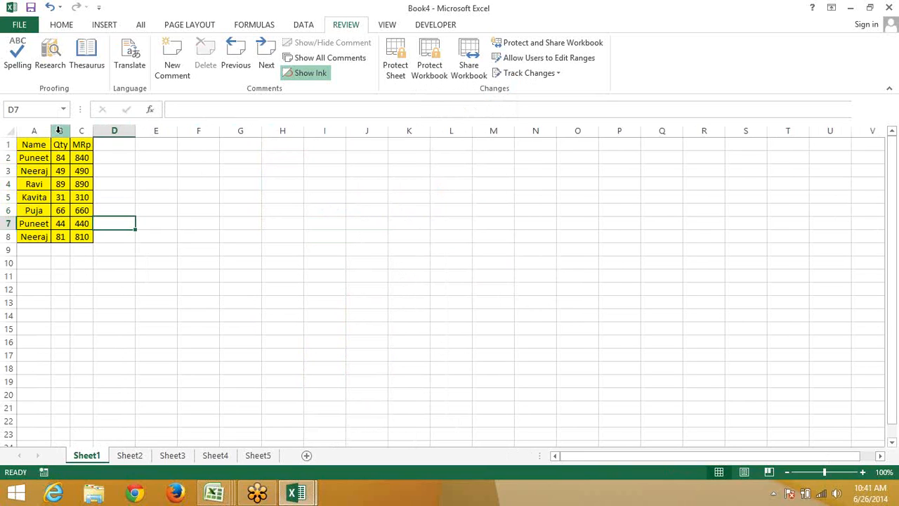
# Copy the whole Name/Qty/MRp table A1:C8 and switch to Sheet2
pyautogui.click(21, 145)
pyautogui.keyDown('shift'); pyautogui.click(82, 240); pyautogui.keyUp('shift')
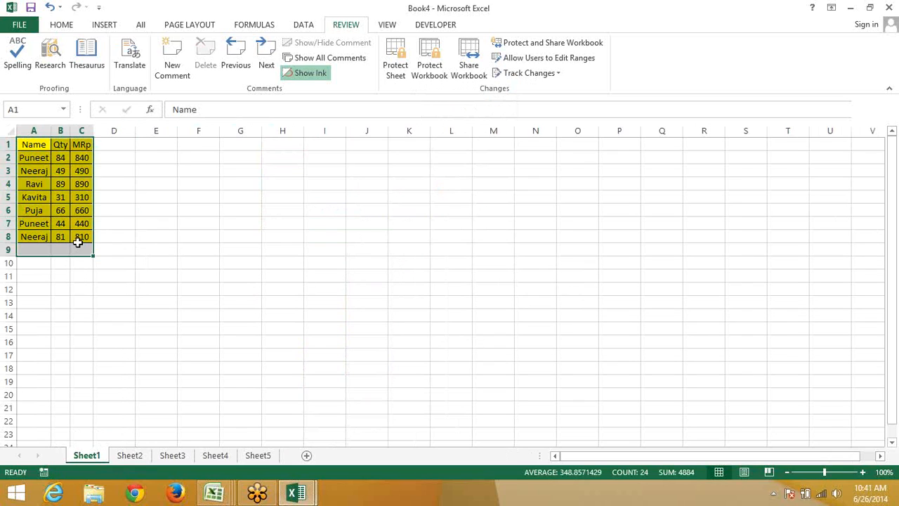
pyautogui.hotkey('ctrl', 'c')
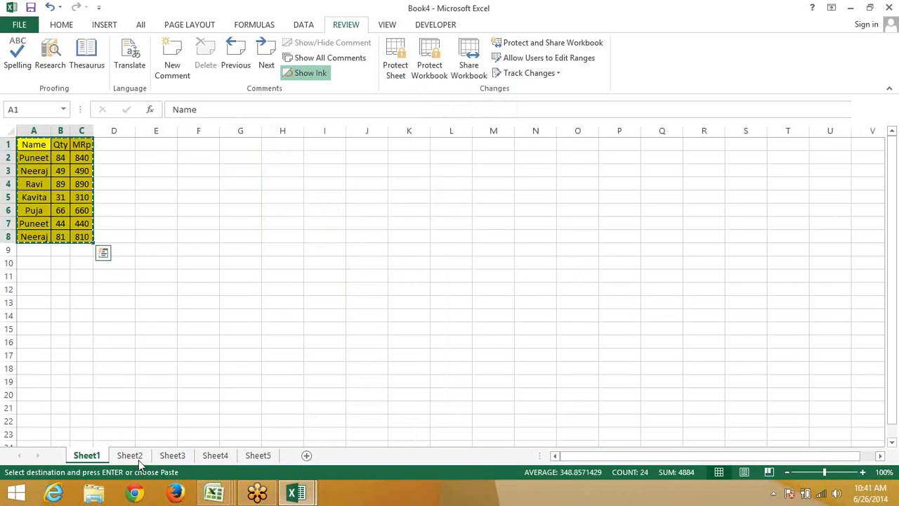
pyautogui.click(137, 456)
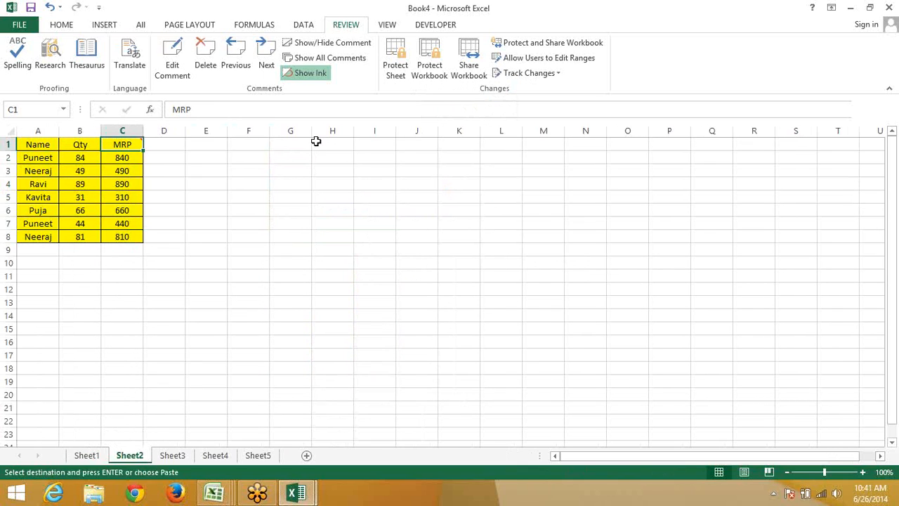
pyautogui.click(314, 145)
pyautogui.hotkey('ctrl', 'v')
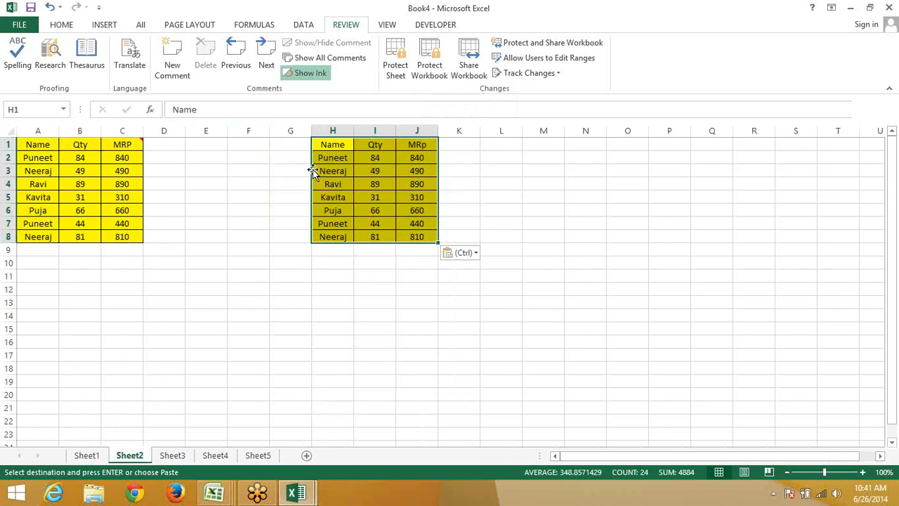
pyautogui.click(79, 458)
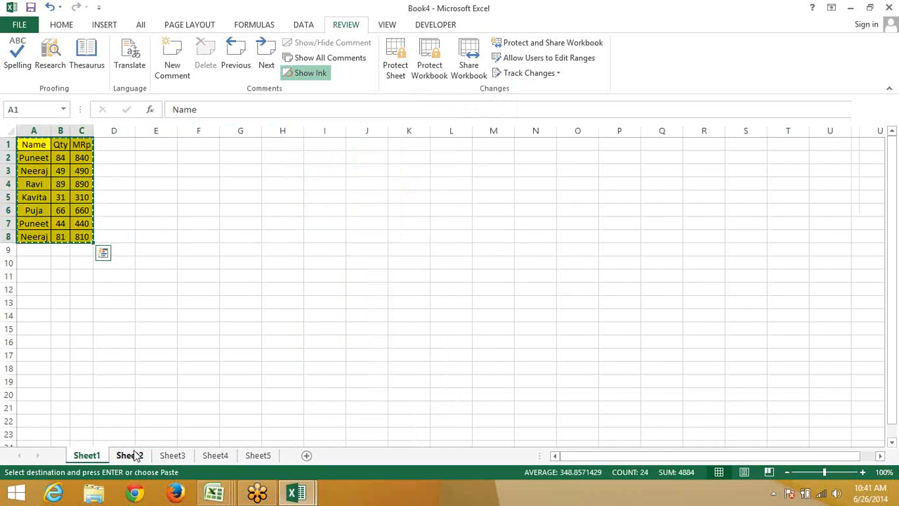
pyautogui.click(134, 457)
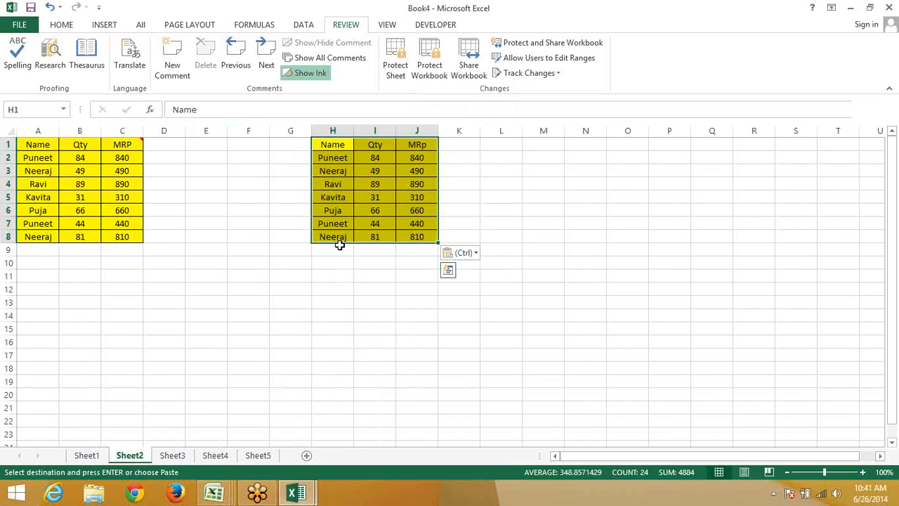
pyautogui.rightClick(368, 203)
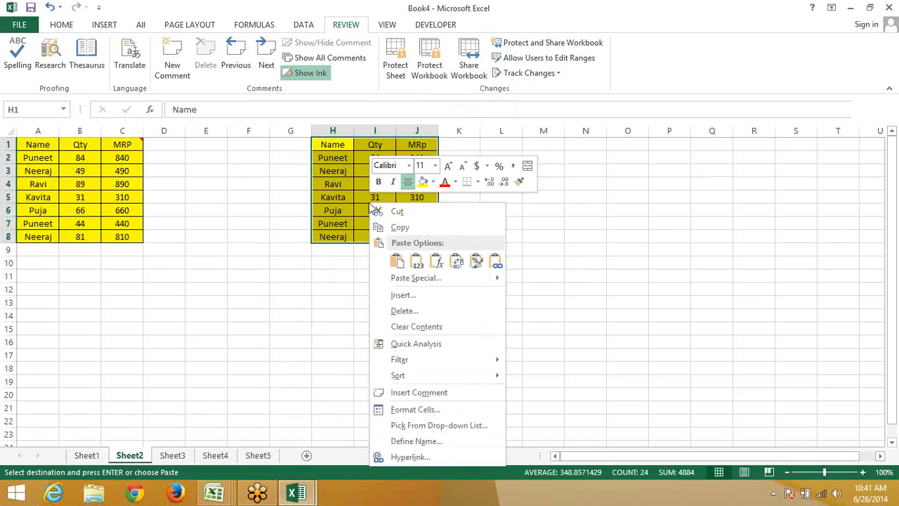
pyautogui.click(415, 278)
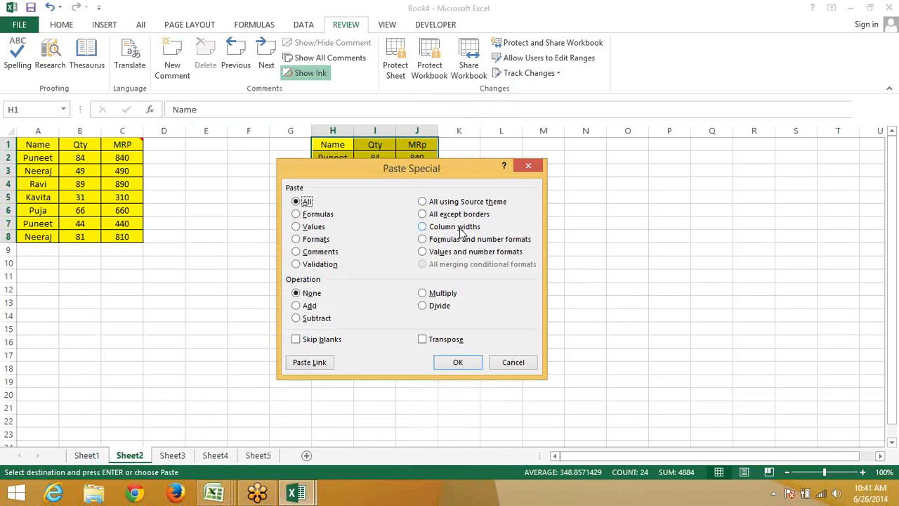
pyautogui.click(460, 229)
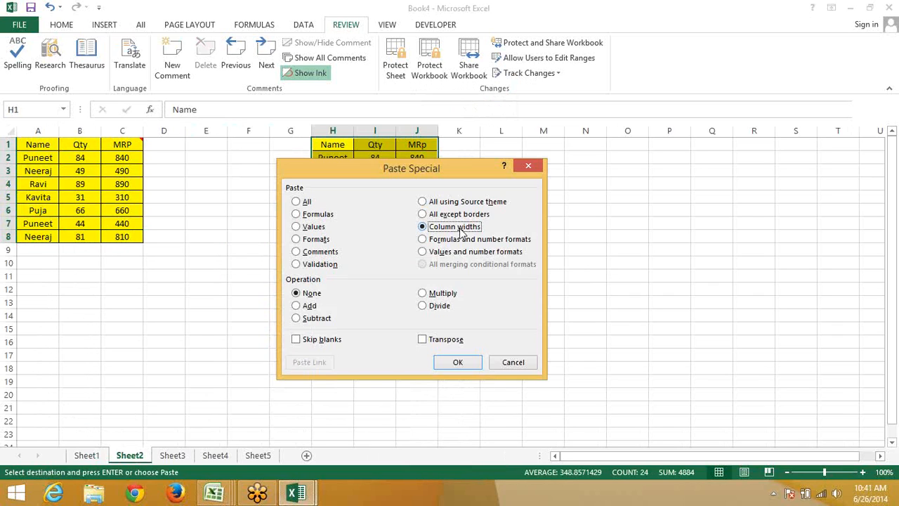
pyautogui.click(457, 364)
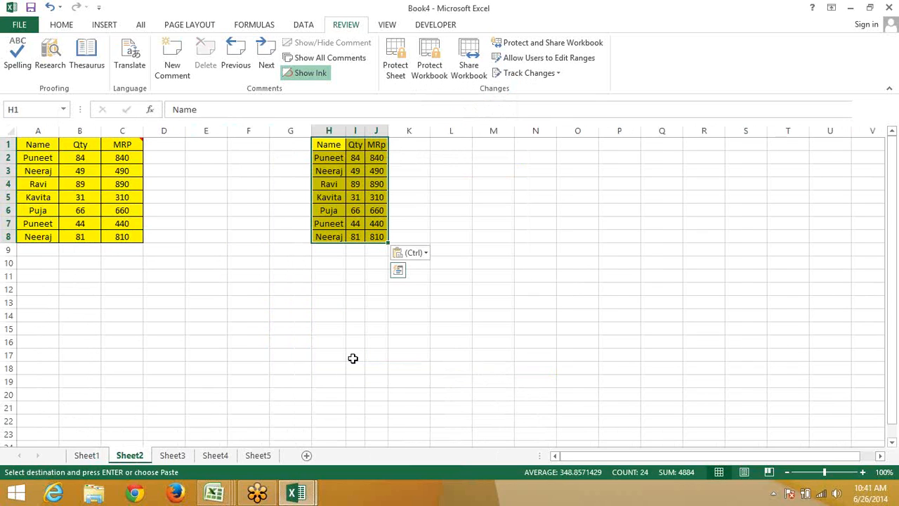
pyautogui.click(322, 272)
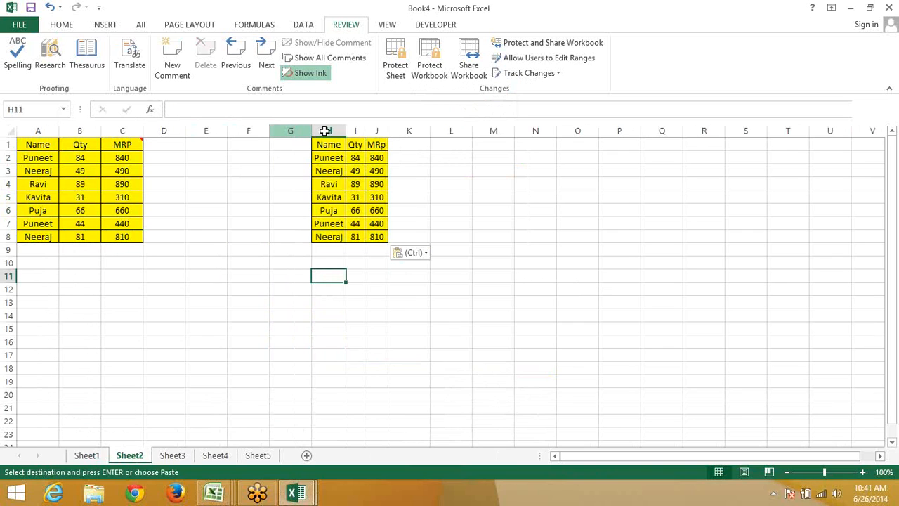
pyautogui.moveTo(299, 129); pyautogui.dragTo(399, 127)
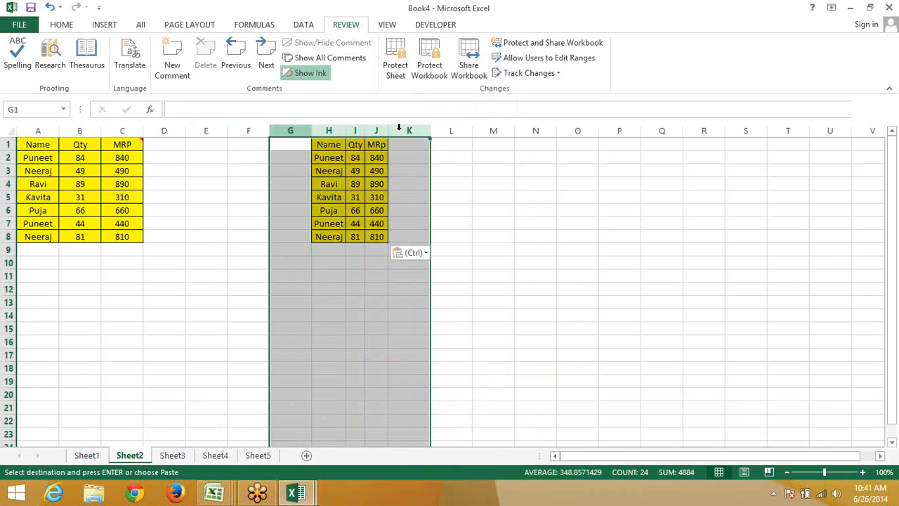
pyautogui.rightClick(399, 127)
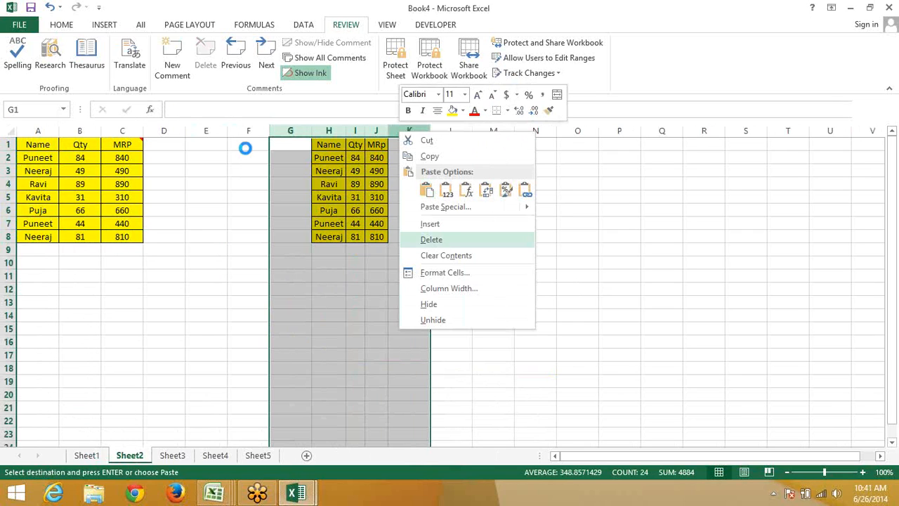
pyautogui.click(173, 146)
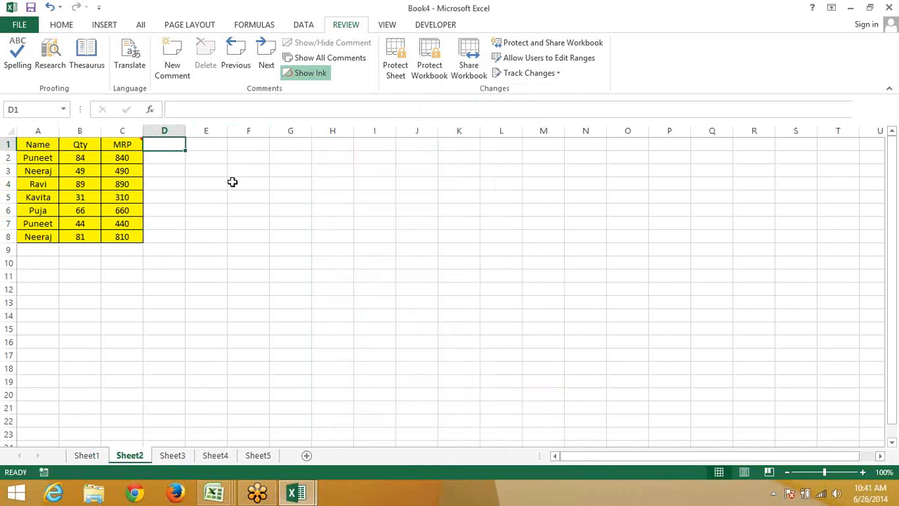
# Add a Date header in D1 and fill dates 1-Jun to 7-Jun down to D8
pyautogui.write('Date')
pyautogui.press('Return')
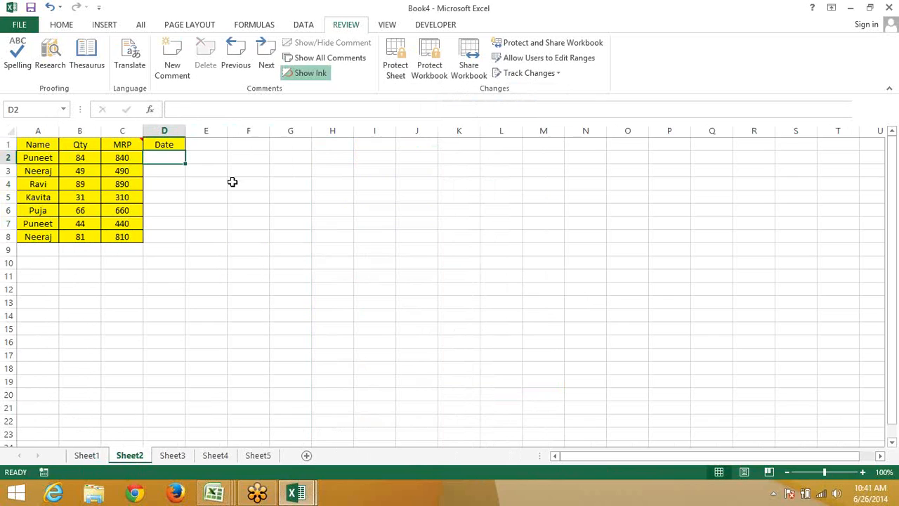
pyautogui.write('1-')
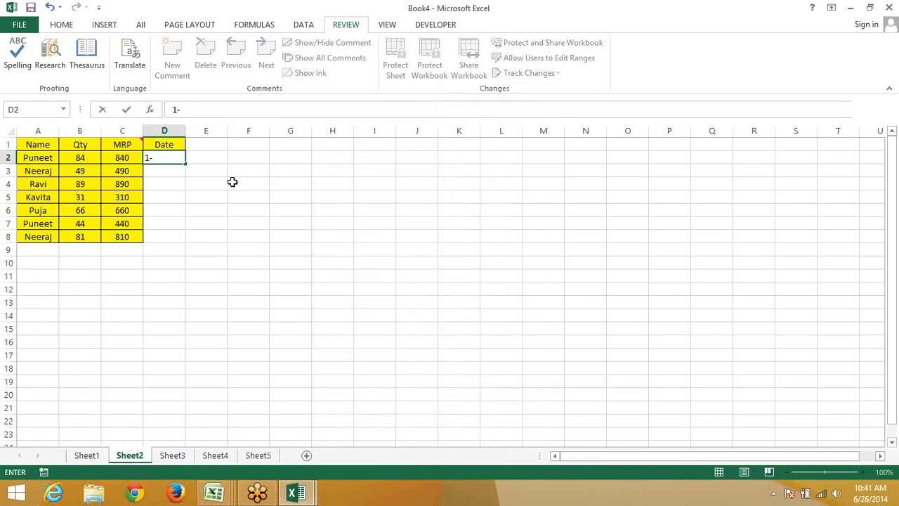
pyautogui.write('jan\\\\')
pyautogui.press('BackSpace')
pyautogui.press('BackSpace')
pyautogui.press('BackSpace')
pyautogui.press('BackSpace')
pyautogui.press('BackSpace')
pyautogui.press('BackSpace')
pyautogui.press('BackSpace')
pyautogui.write('jun')
pyautogui.press('Return')
pyautogui.press('Up')
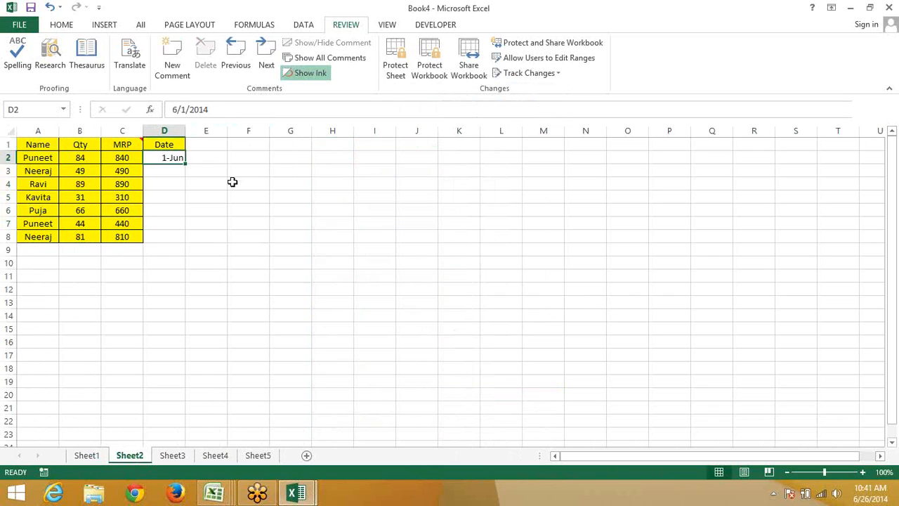
pyautogui.hotkey('shift', 'Down')
pyautogui.hotkey('shift', 'Down')
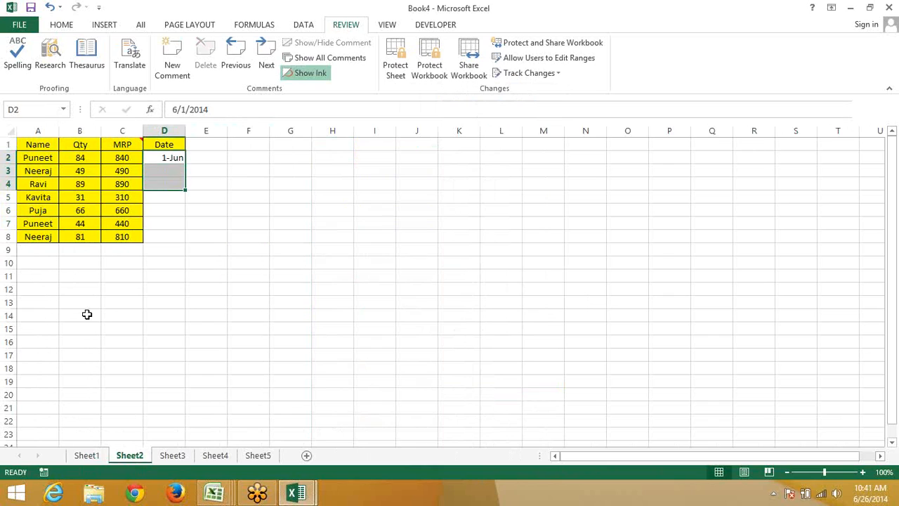
pyautogui.click(180, 163)
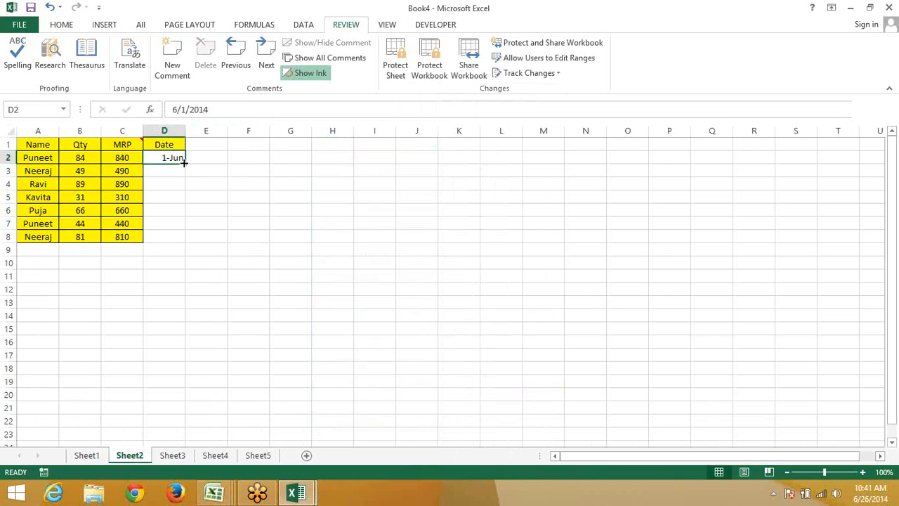
pyautogui.doubleClick(184, 163)
# Give the Date column D1:D8 a yellow fill and all borders
pyautogui.moveTo(172, 145); pyautogui.dragTo(173, 239)
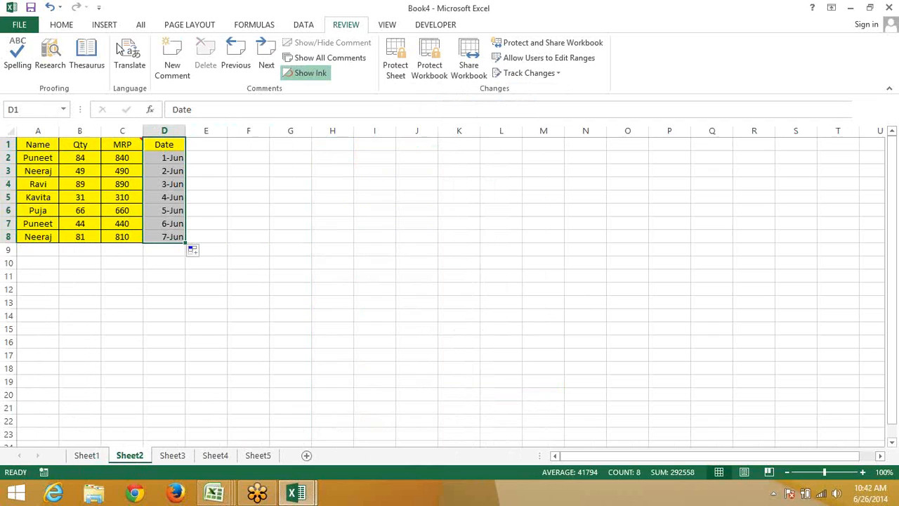
pyautogui.click(59, 27)
pyautogui.click(198, 68)
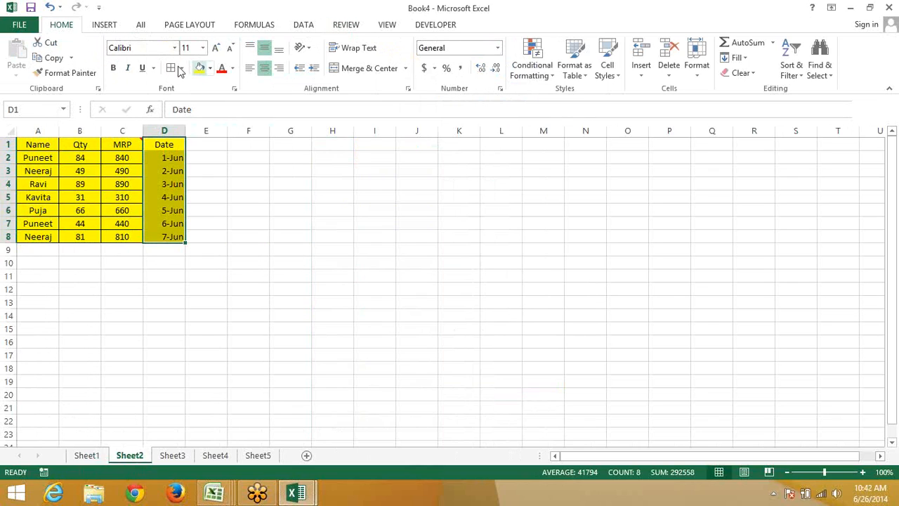
pyautogui.click(171, 67)
# Paste the Date column as values into H1:H8, showing serials 41791–41797
pyautogui.hotkey('ctrl', 'c')
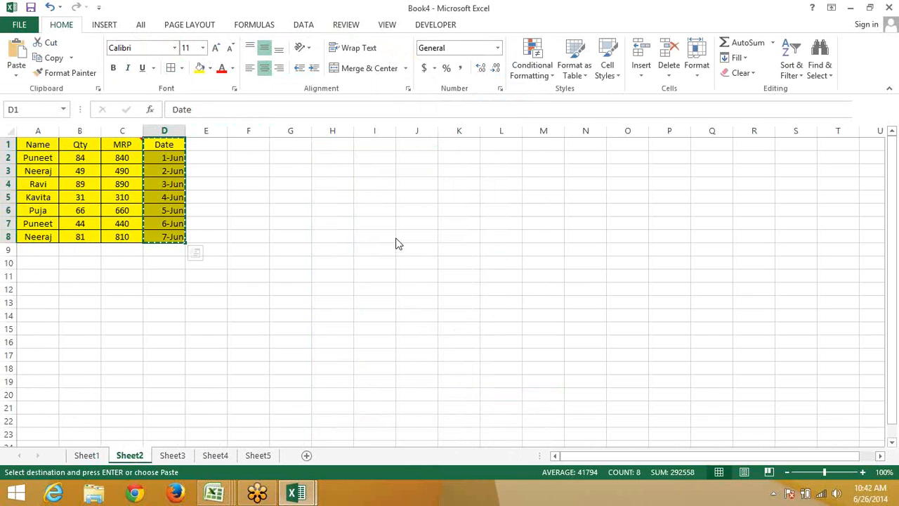
pyautogui.rightClick(341, 142)
pyautogui.click(387, 216)
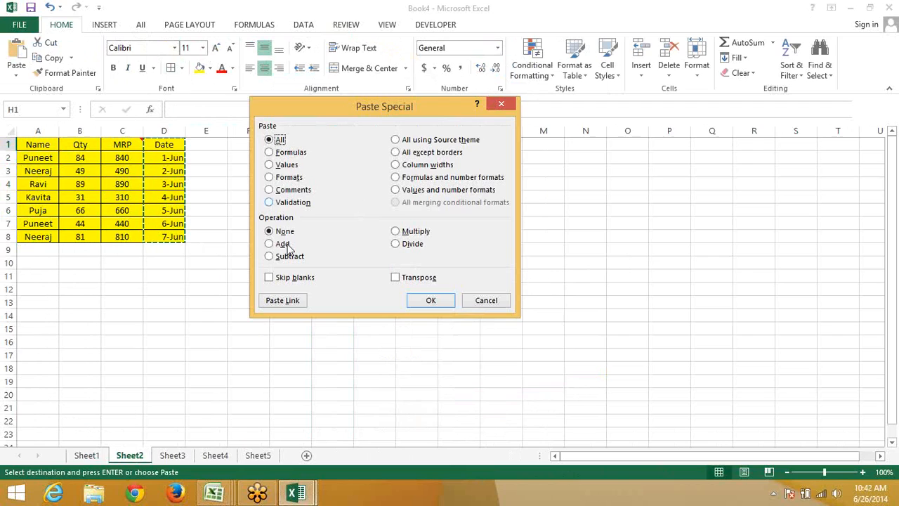
pyautogui.click(278, 168)
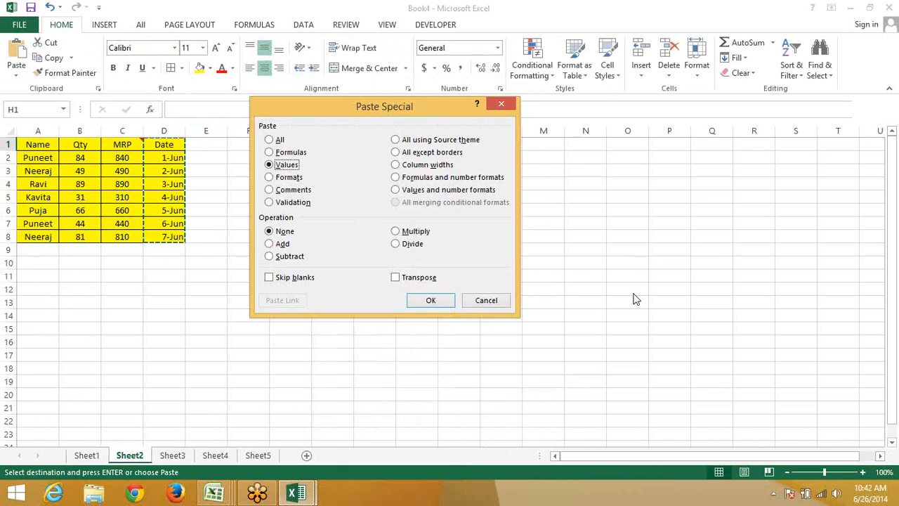
pyautogui.click(432, 305)
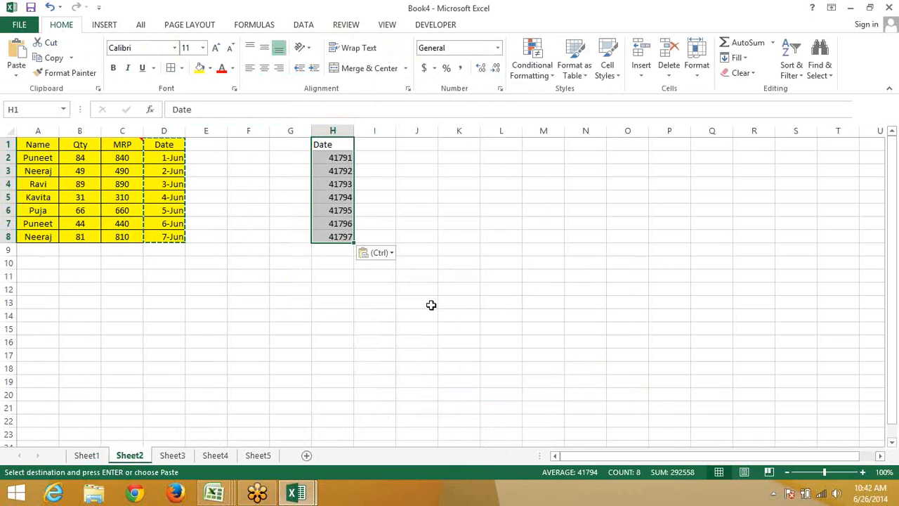
pyautogui.press('Escape')
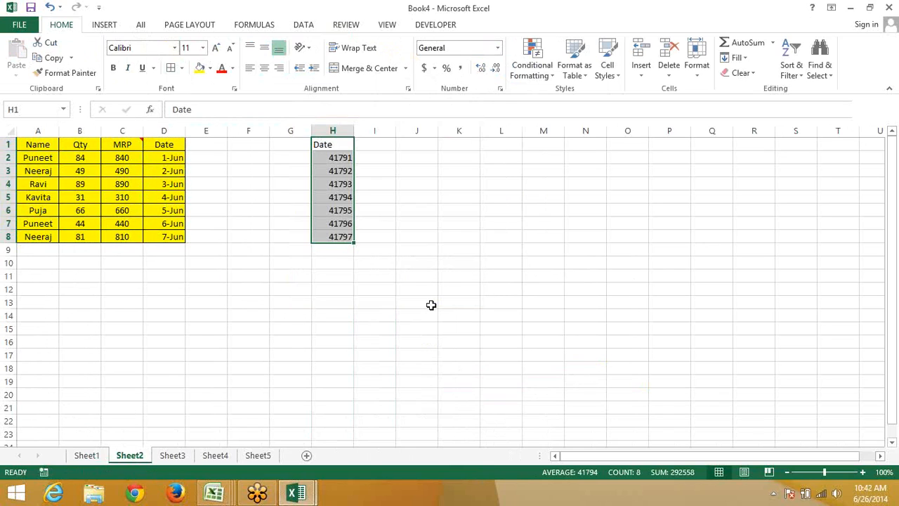
pyautogui.press('Down')
pyautogui.press('Down')
pyautogui.press('Down')
pyautogui.press('Down')
pyautogui.press('Down')
pyautogui.press('Down')
pyautogui.press('Down')
pyautogui.press('Down')
pyautogui.press('Down')
pyautogui.press('Down')
pyautogui.press('Left')
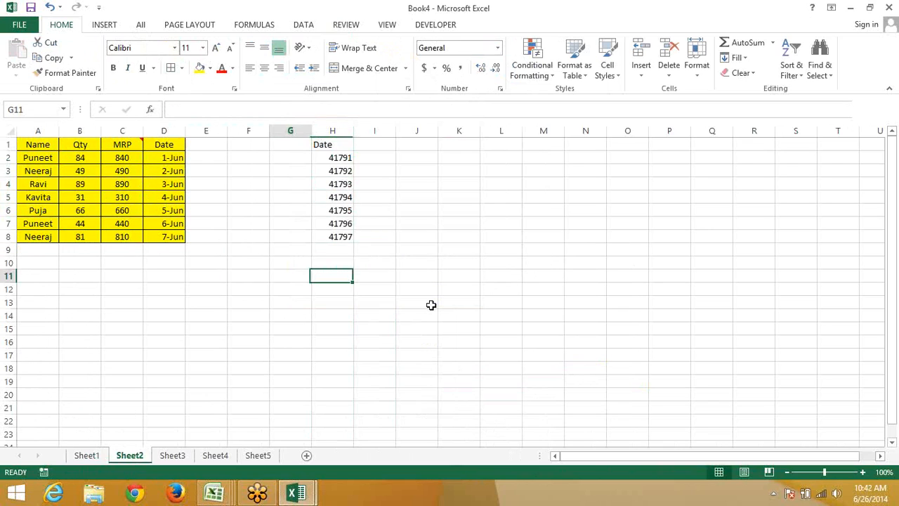
# Enter 125A in D11 and =D11+1 in E11, which returns #VALUE!
pyautogui.press('Left')
pyautogui.press('Left')
pyautogui.press('Left')
pyautogui.write('12')
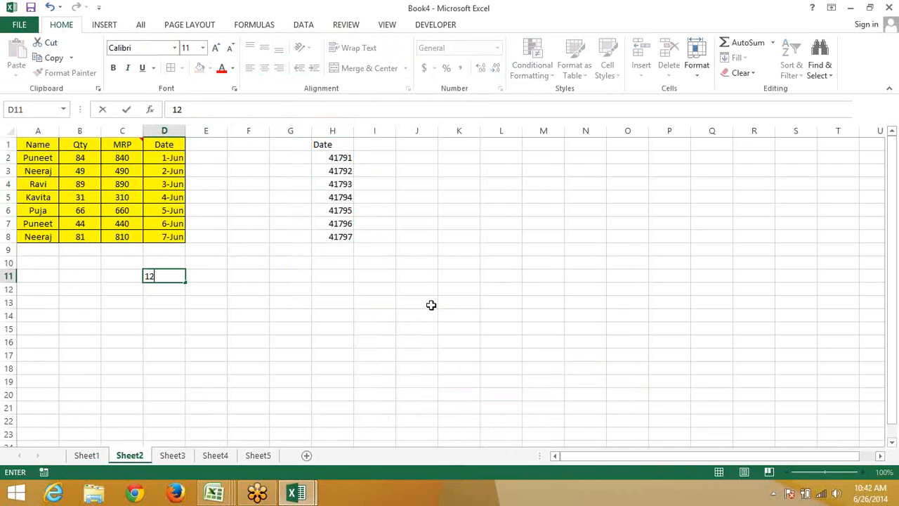
pyautogui.write('5A')
pyautogui.press('Return')
pyautogui.press('Right')
pyautogui.press('Up')
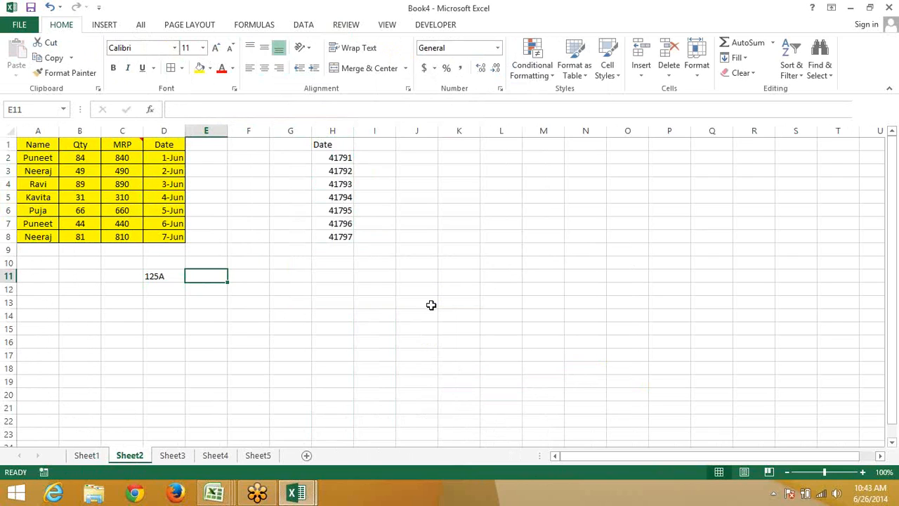
pyautogui.write('=')
pyautogui.press('Left')
pyautogui.write('+')
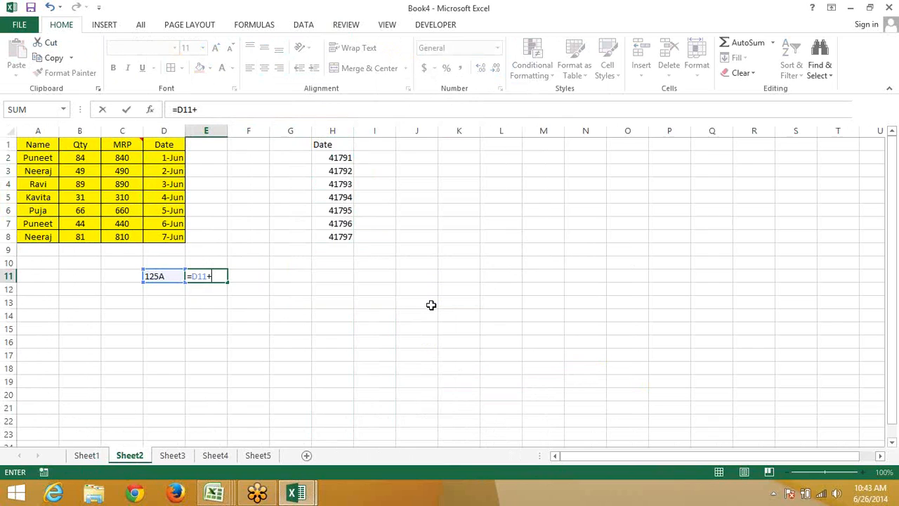
pyautogui.write('1')
pyautogui.press('Return')
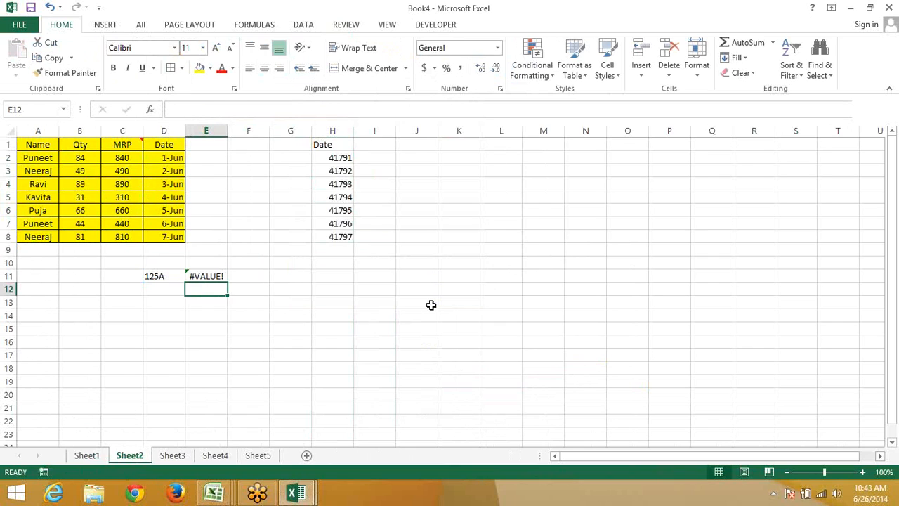
pyautogui.press('Up')
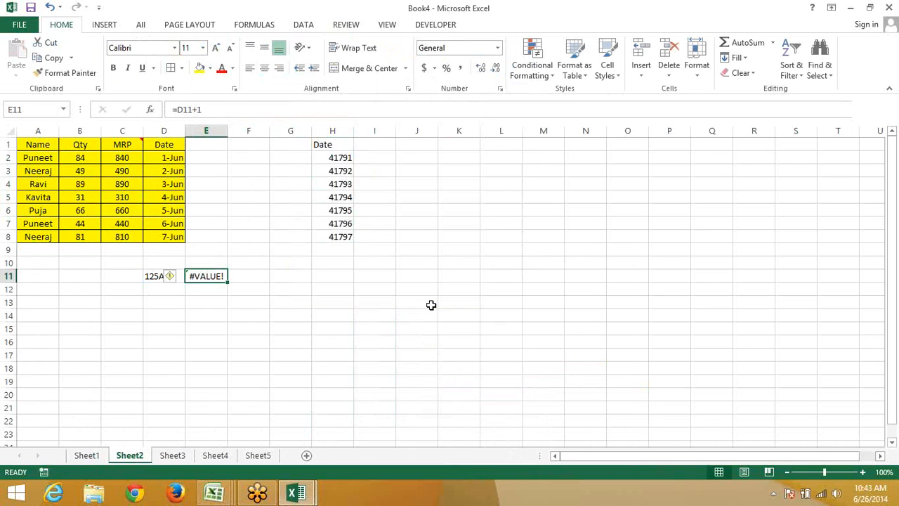
# Enter 1-Jun in C13, 10 in D13 and =C13+D13 in E13, giving 11-Jun
pyautogui.press('Down')
pyautogui.press('Down')
pyautogui.press('Left')
pyautogui.press('Left')
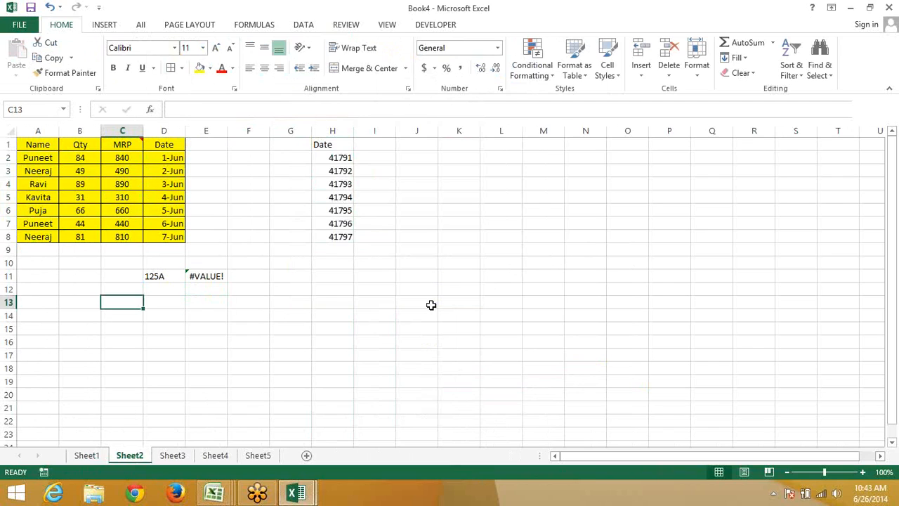
pyautogui.write('1-jun')
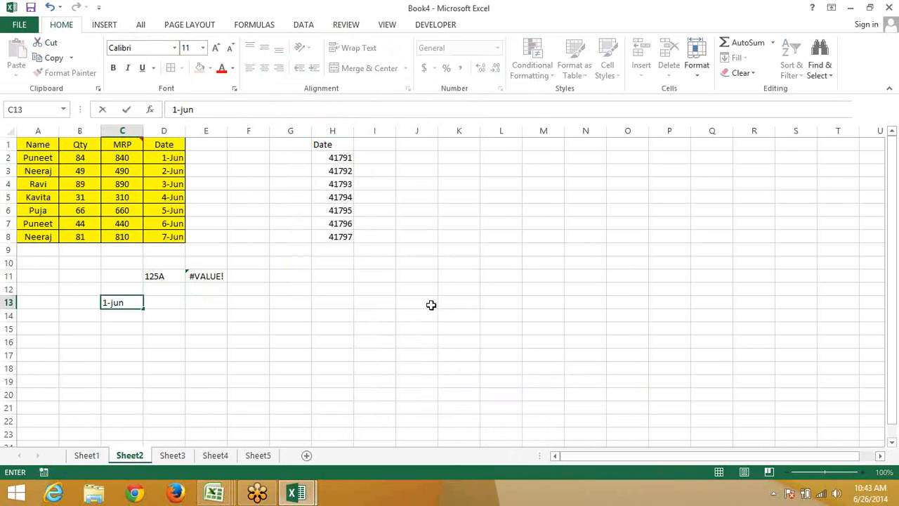
pyautogui.press('Return')
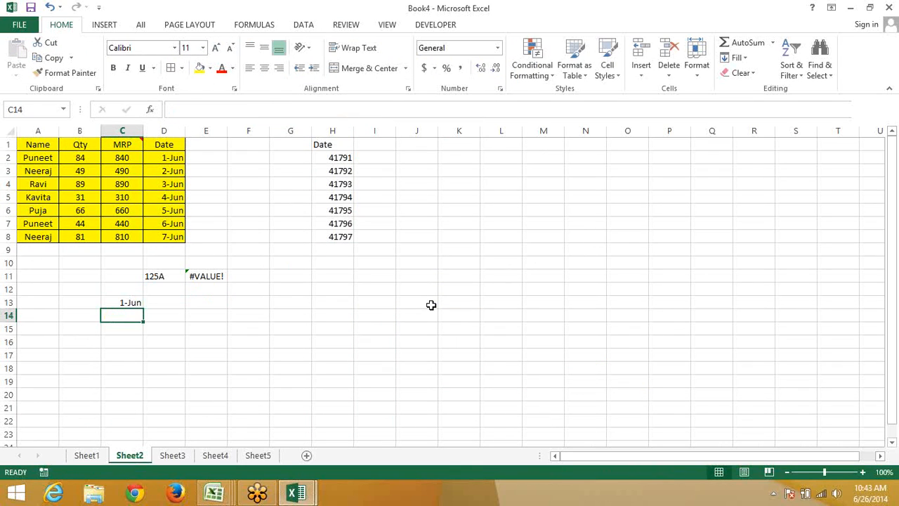
pyautogui.press('Up')
pyautogui.press('Right')
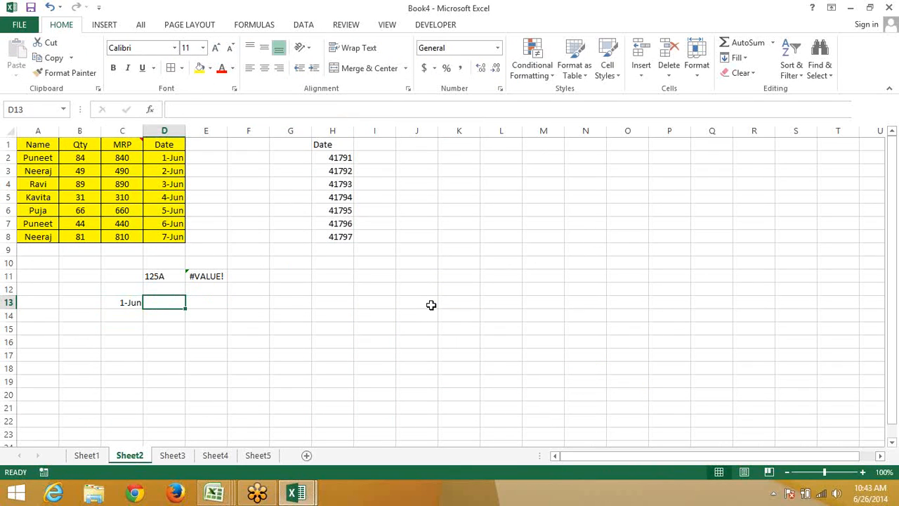
pyautogui.write('10')
pyautogui.press('Right')
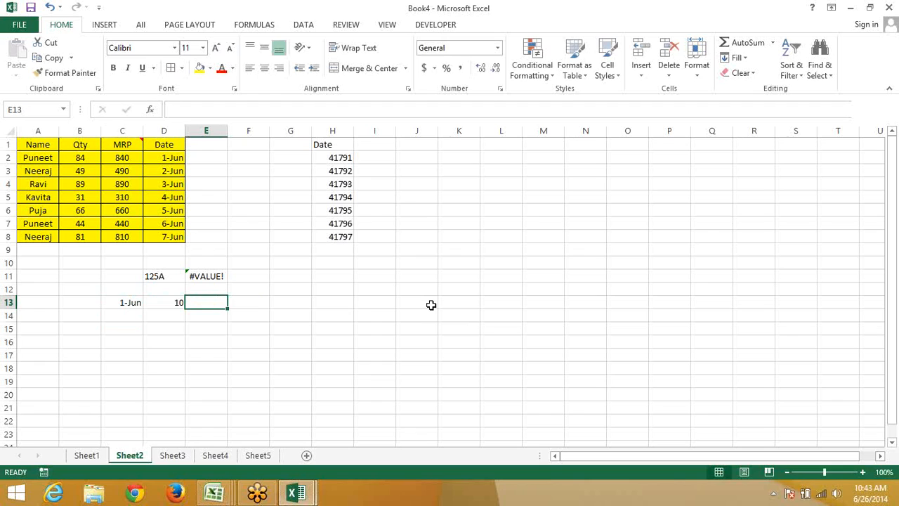
pyautogui.write('=')
pyautogui.press('Left')
pyautogui.press('Left')
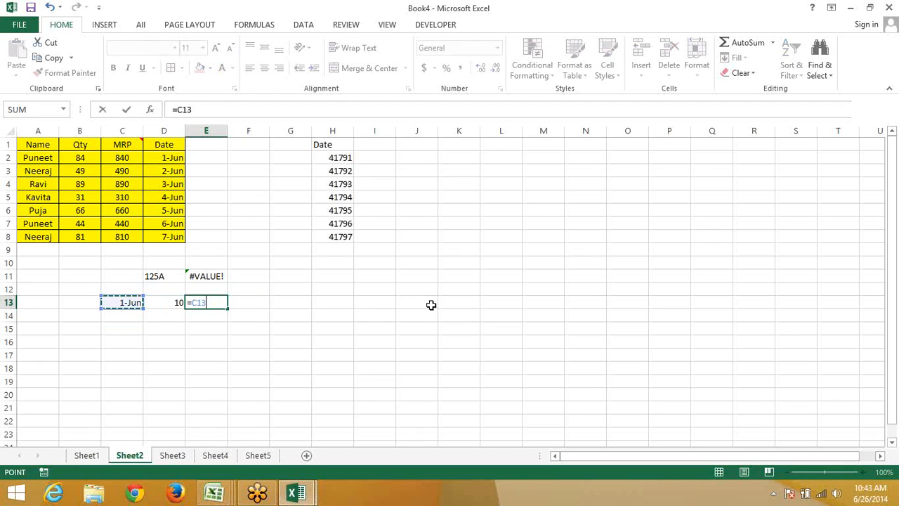
pyautogui.write('+')
pyautogui.press('Left')
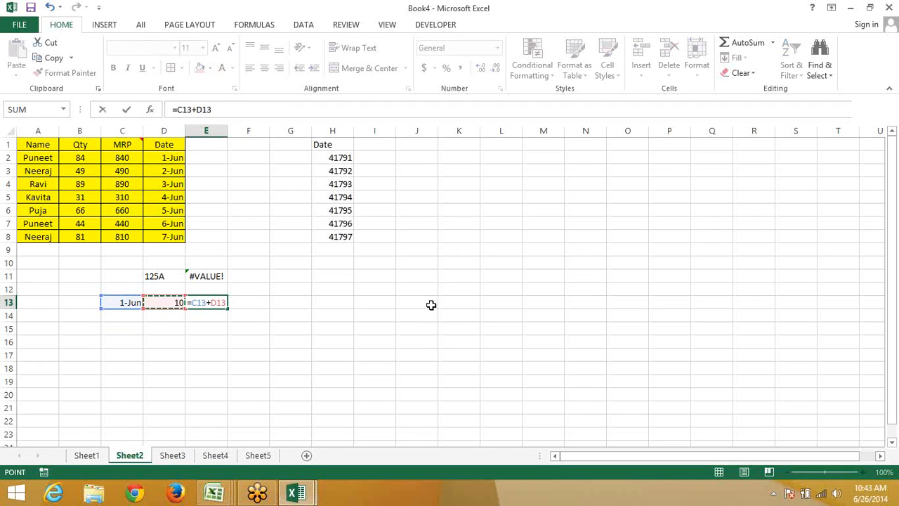
pyautogui.press('Return')
pyautogui.press('Up')
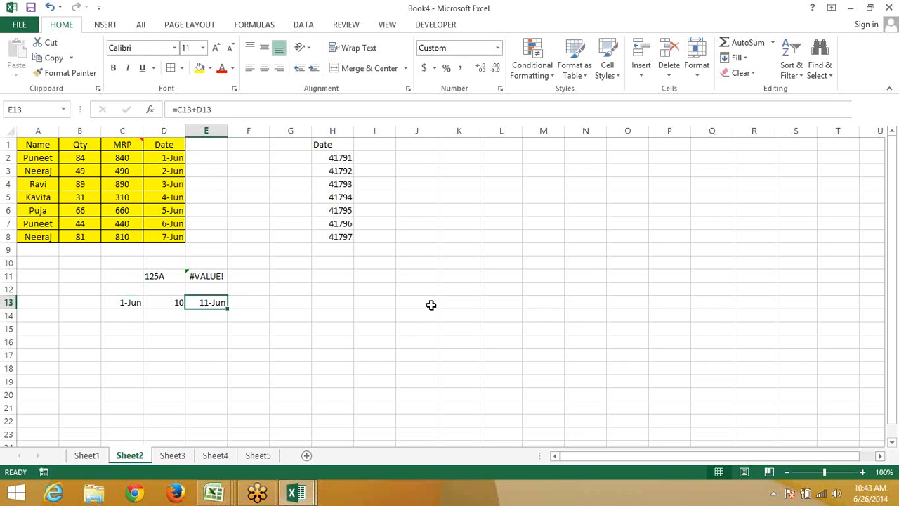
# Display C13's date as its serial number 41791 with Ctrl+Shift+~
pyautogui.press('Up')
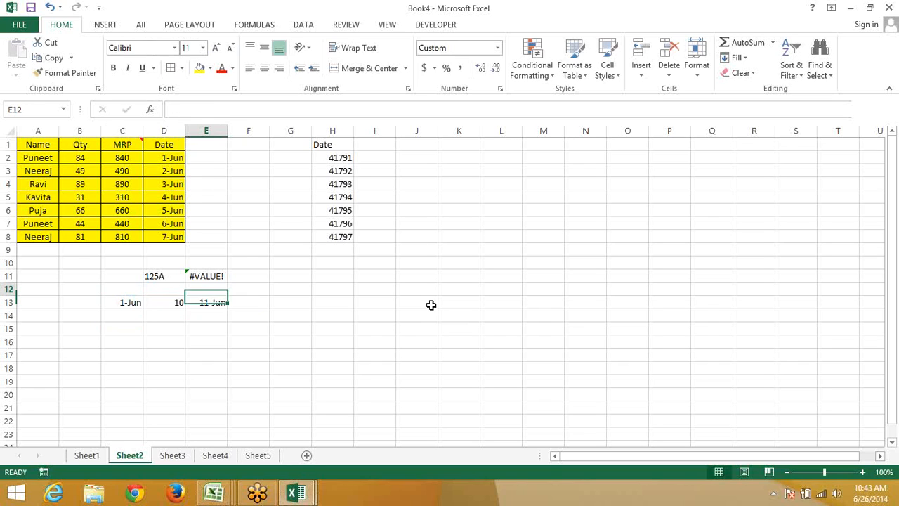
pyautogui.press('Escape')
pyautogui.press('Up')
pyautogui.press('Right')
pyautogui.press('Left')
pyautogui.press('Left')
pyautogui.press('Left')
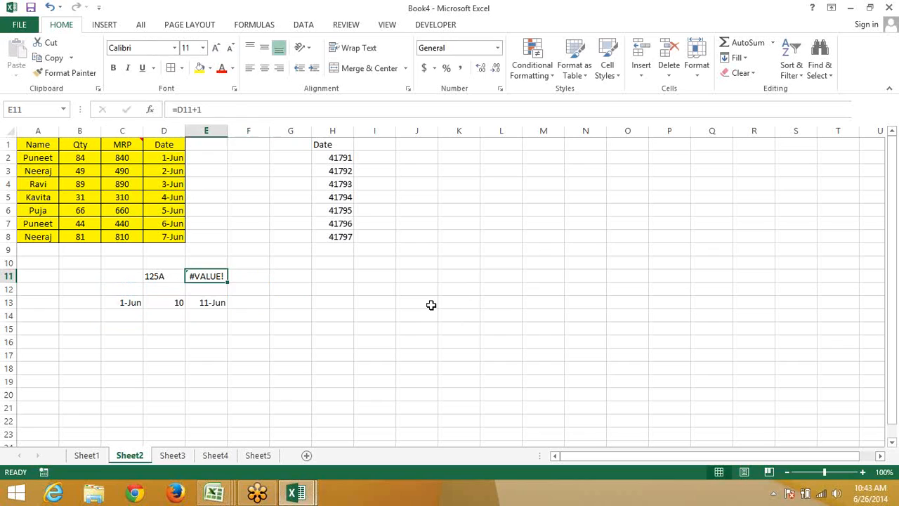
pyautogui.press('Down')
pyautogui.press('Down')
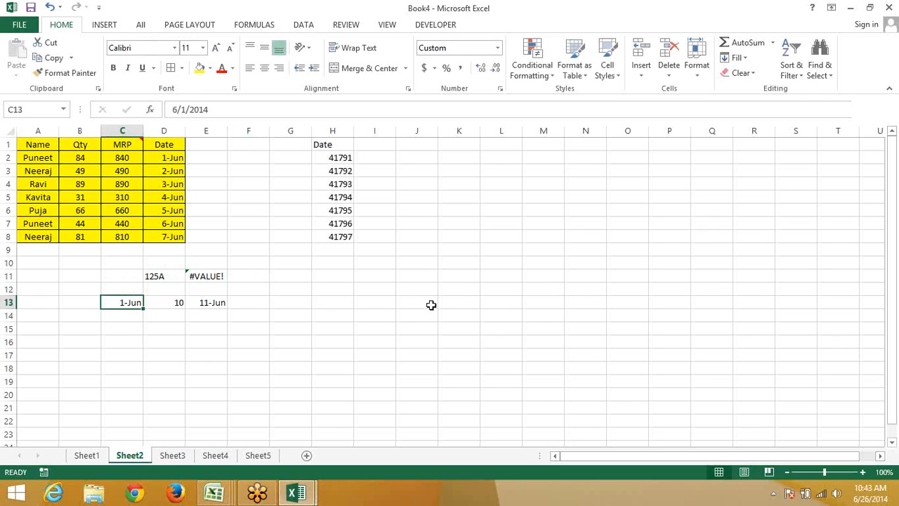
pyautogui.hotkey('ctrl', 'shift', '~')
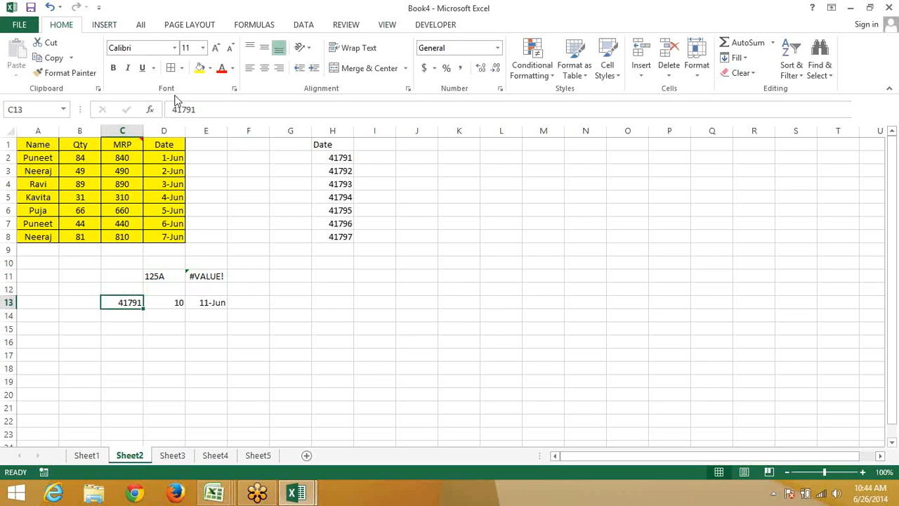
# Apply the 14-Mar-12 Date format to C13 so it reads 1-Jun-14
pyautogui.click(501, 87)
pyautogui.click(401, 170)
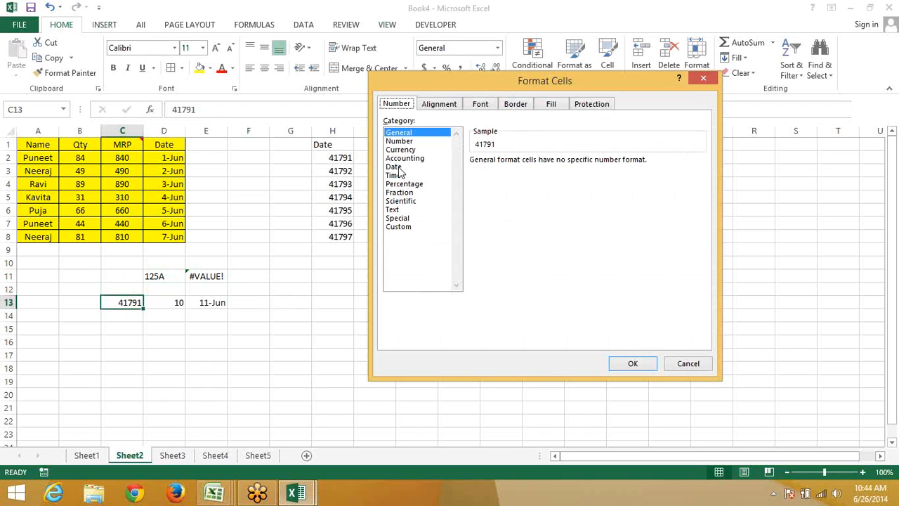
pyautogui.click(489, 222)
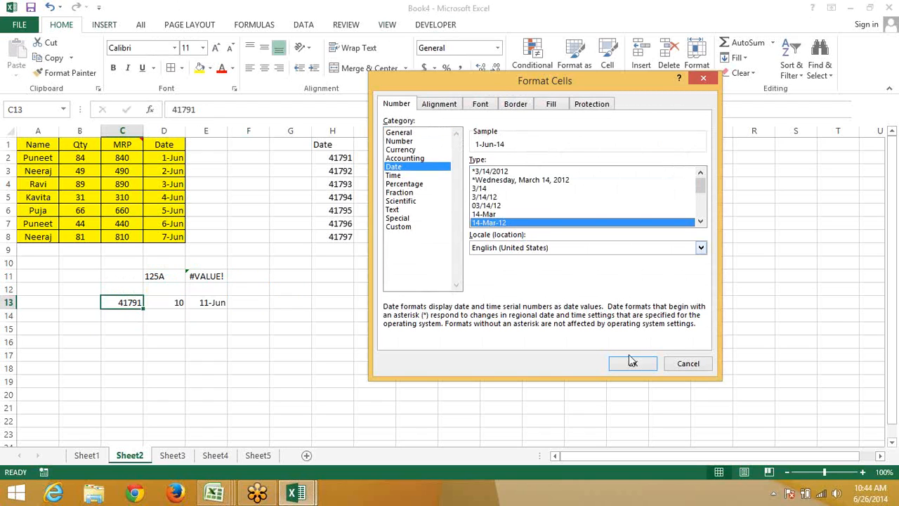
pyautogui.click(632, 364)
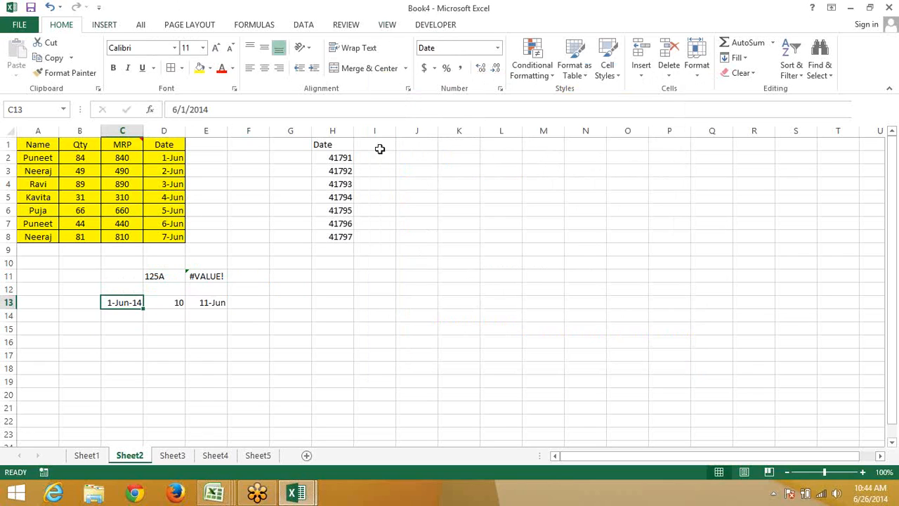
# Give the empty cells I2:I8 a Date number format
pyautogui.moveTo(375, 158); pyautogui.dragTo(375, 237)
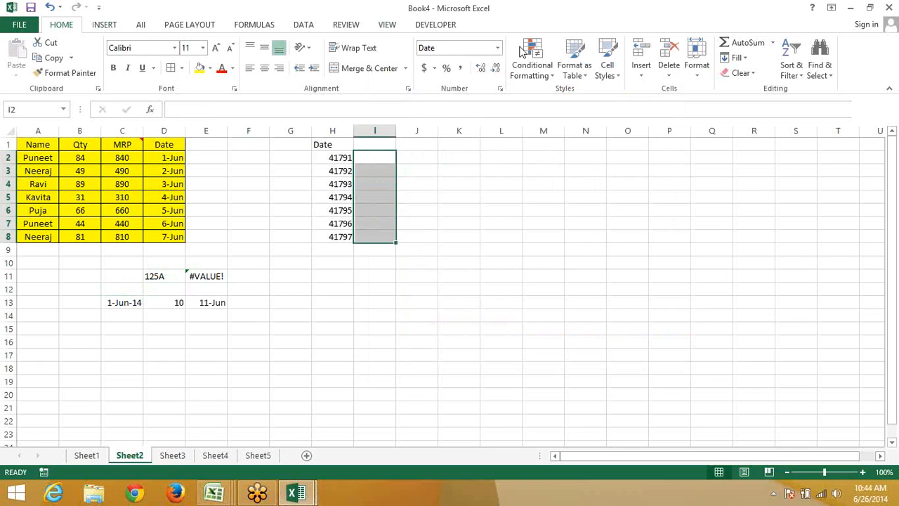
pyautogui.click(499, 90)
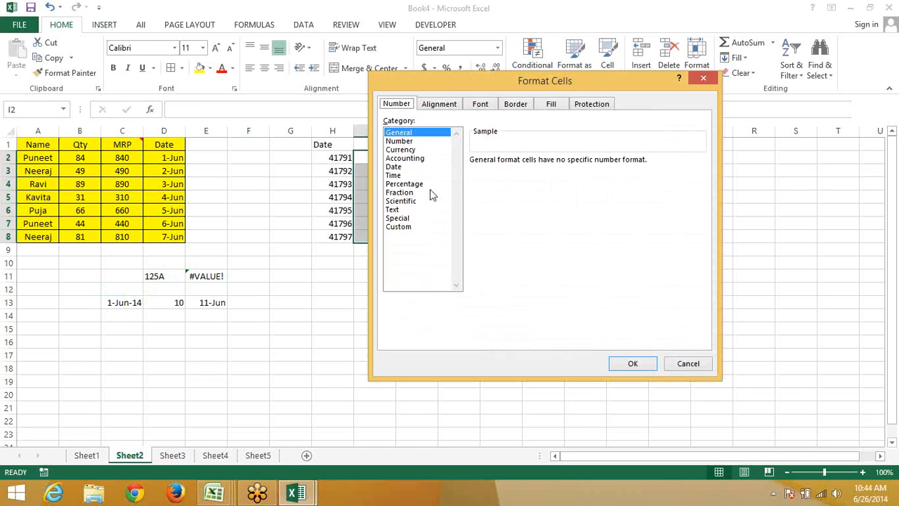
pyautogui.click(393, 166)
pyautogui.click(630, 363)
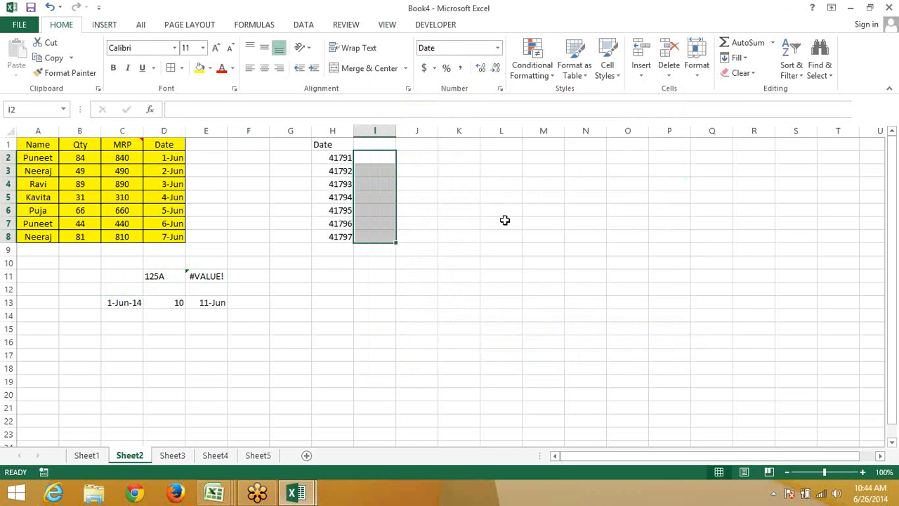
# Paste the dates from D2:D8 as values into I2:I8
pyautogui.moveTo(172, 157); pyautogui.dragTo(180, 235)
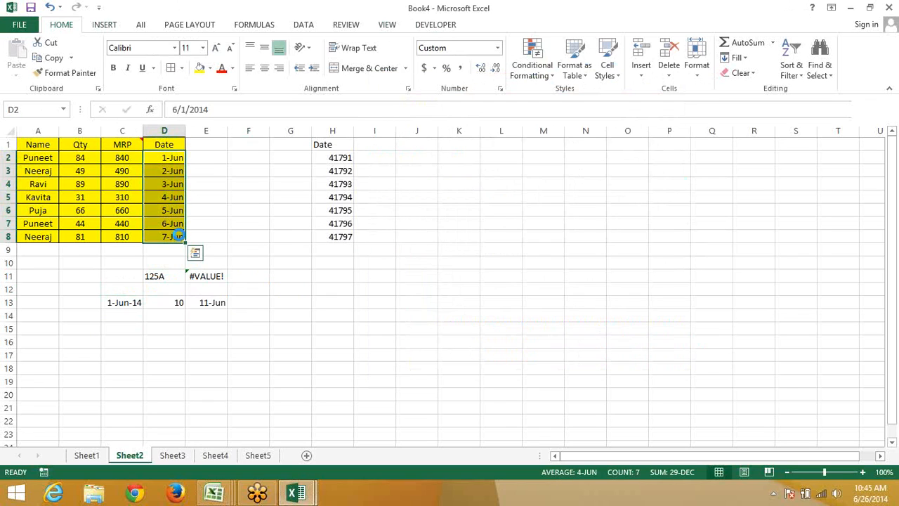
pyautogui.hotkey('ctrl', 'c')
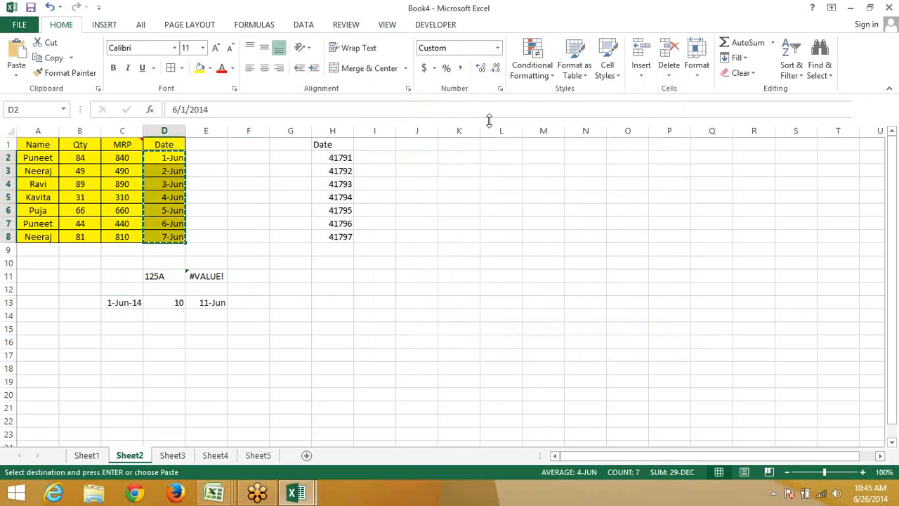
pyautogui.click(369, 160)
pyautogui.rightClick(370, 160)
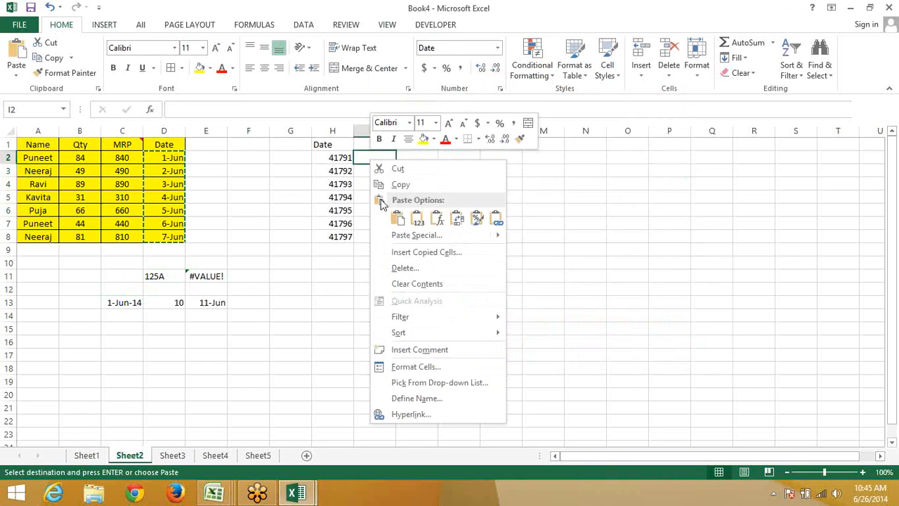
pyautogui.click(398, 236)
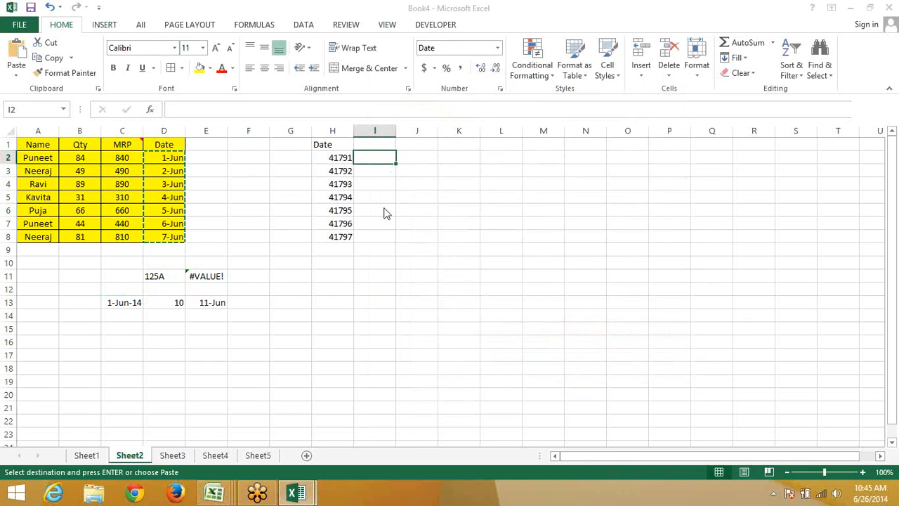
pyautogui.click(296, 184)
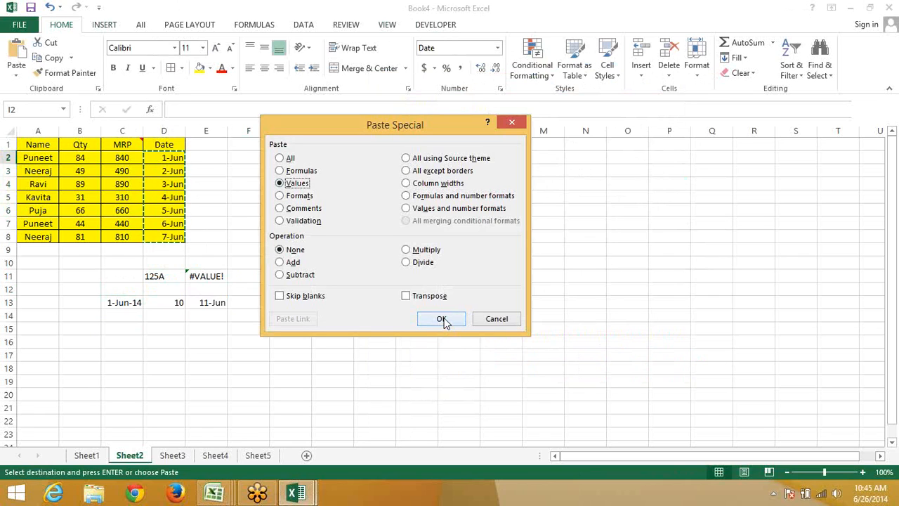
pyautogui.click(441, 319)
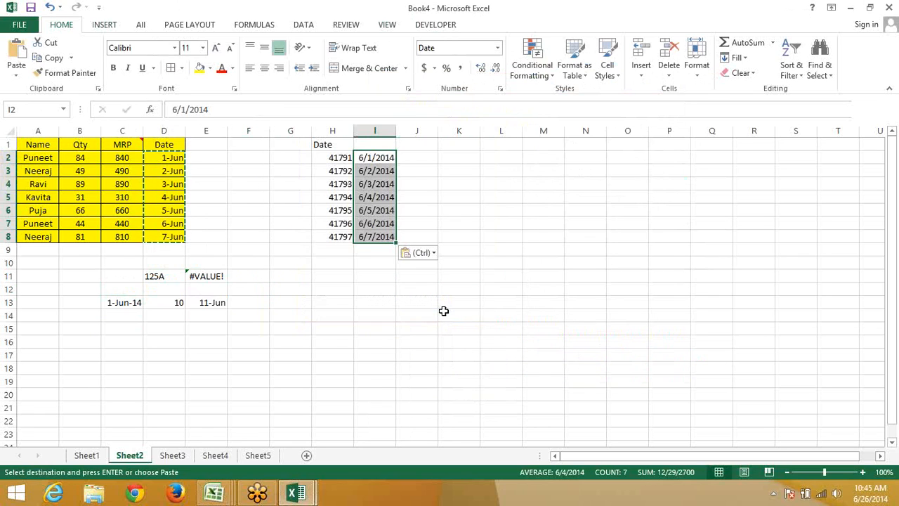
# Clear column I's contents, leaving serials 41791–41797 in H2:H8
pyautogui.click(372, 130)
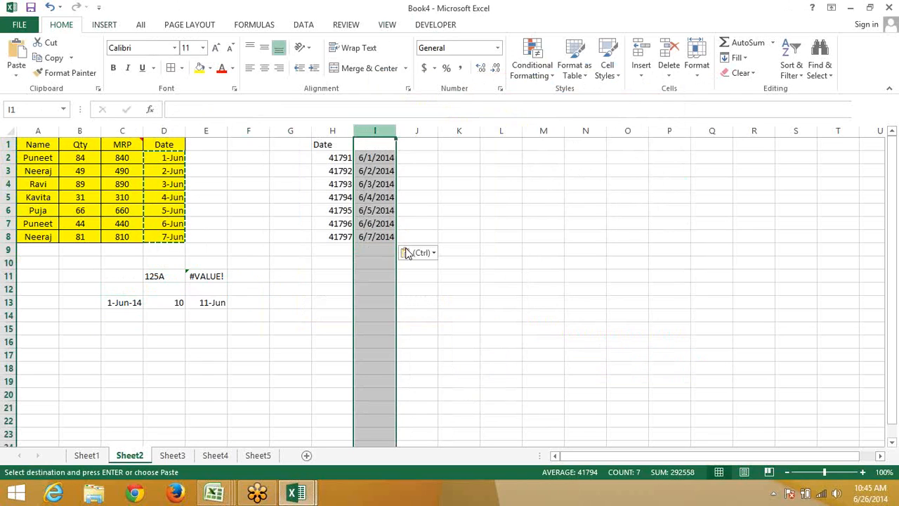
pyautogui.rightClick(368, 132)
pyautogui.click(414, 255)
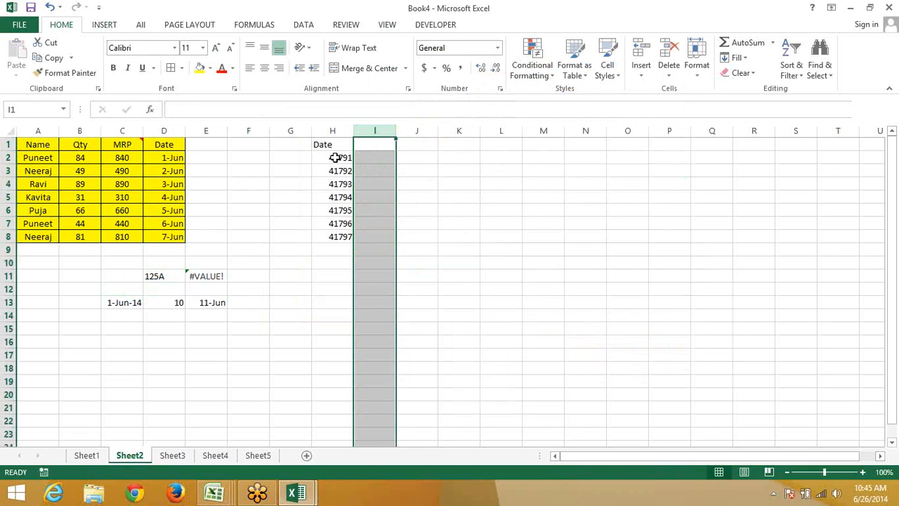
pyautogui.moveTo(340, 157); pyautogui.dragTo(340, 236)
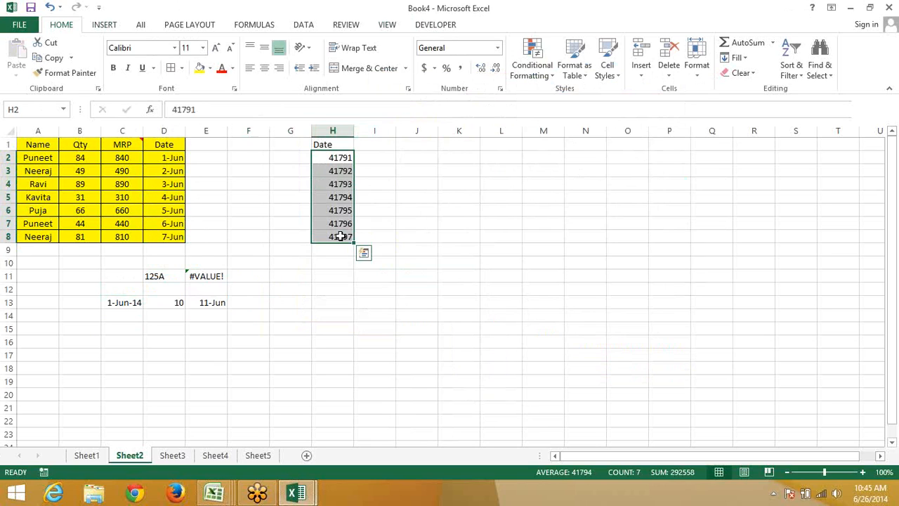
# Enter 1 in J3 and apply the 3/14/2012 date style so it reads 1/1/1900
pyautogui.press('Right')
pyautogui.press('Right')
pyautogui.press('Right')
pyautogui.press('Right')
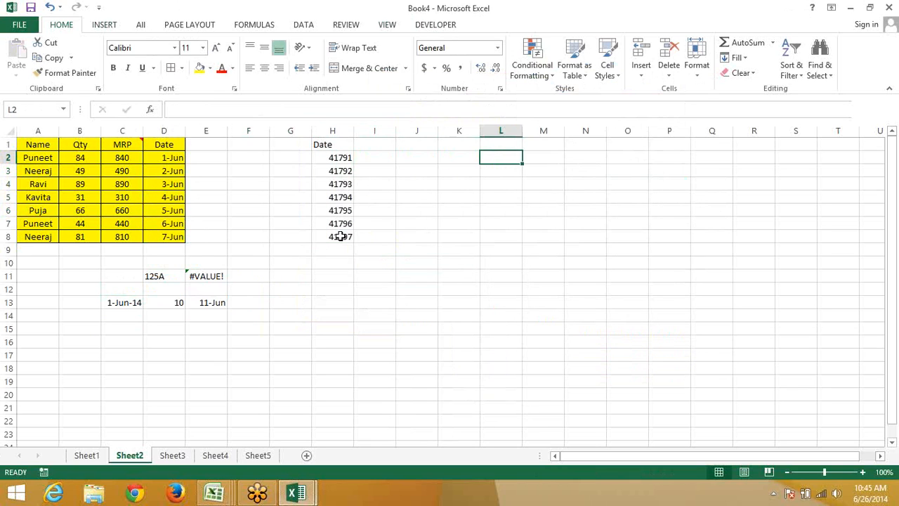
pyautogui.press('Left')
pyautogui.press('Left')
pyautogui.press('Left')
pyautogui.press('Left')
pyautogui.press('Right')
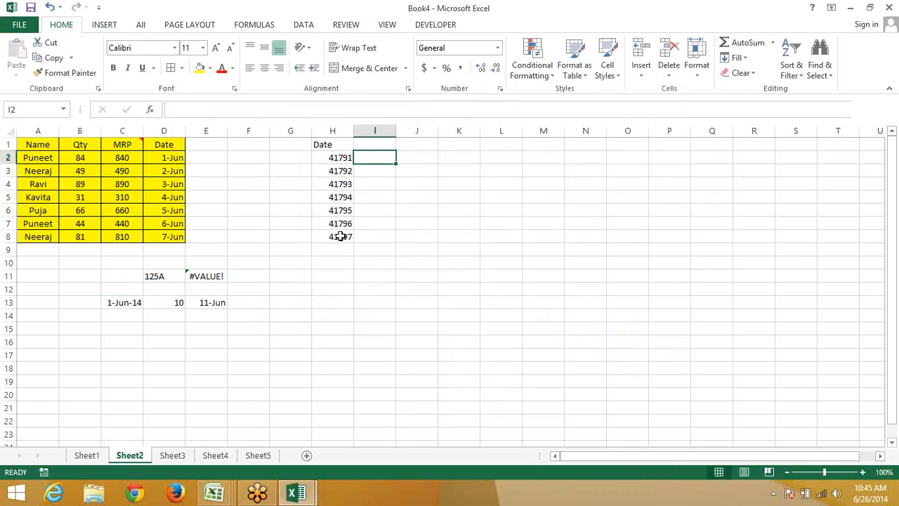
pyautogui.press('Right')
pyautogui.press('Down')
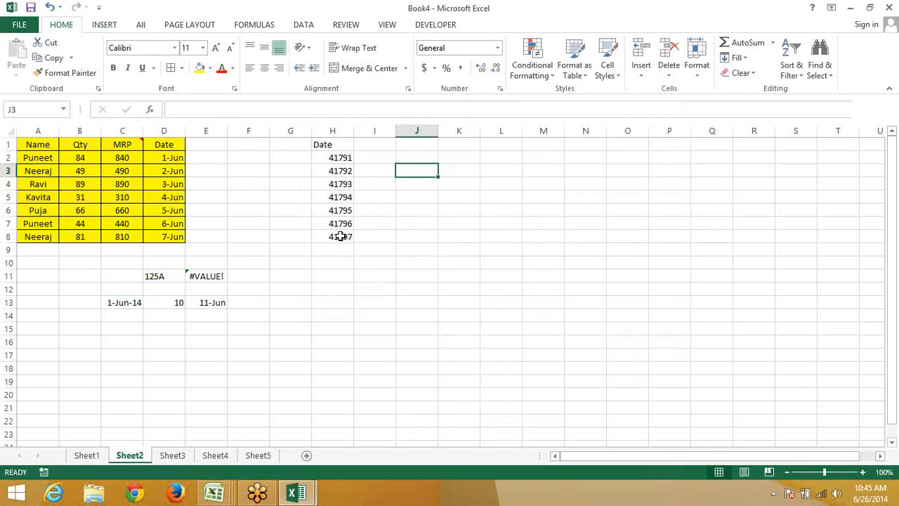
pyautogui.write('1')
pyautogui.hotkey('ctrl', 'Return')
pyautogui.click(499, 89)
pyautogui.click(406, 167)
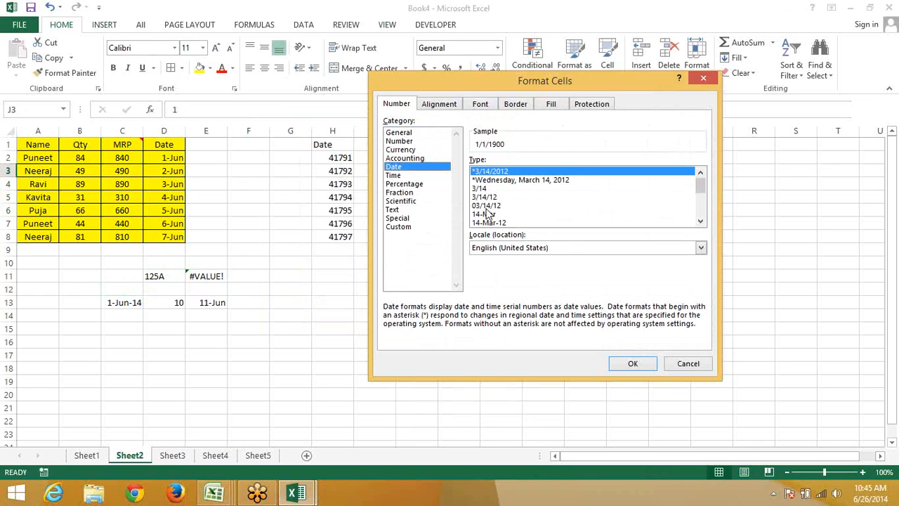
pyautogui.click(490, 223)
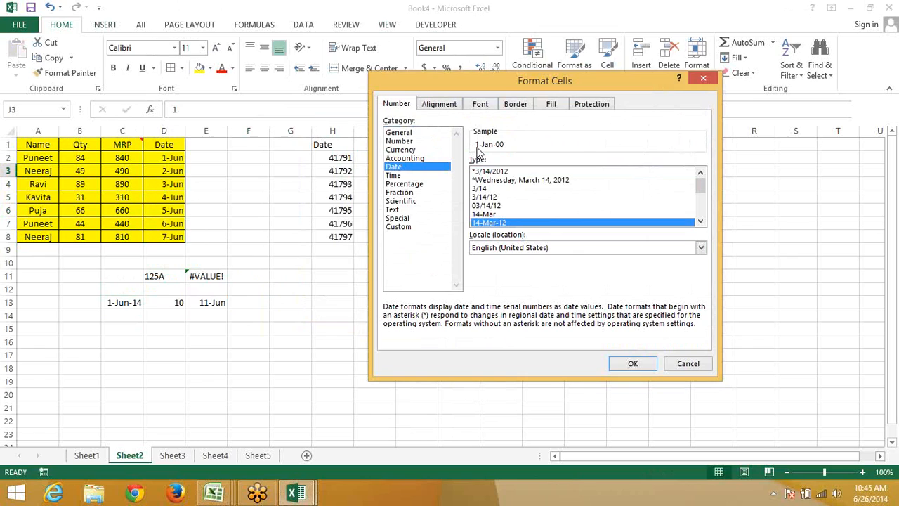
pyautogui.click(500, 172)
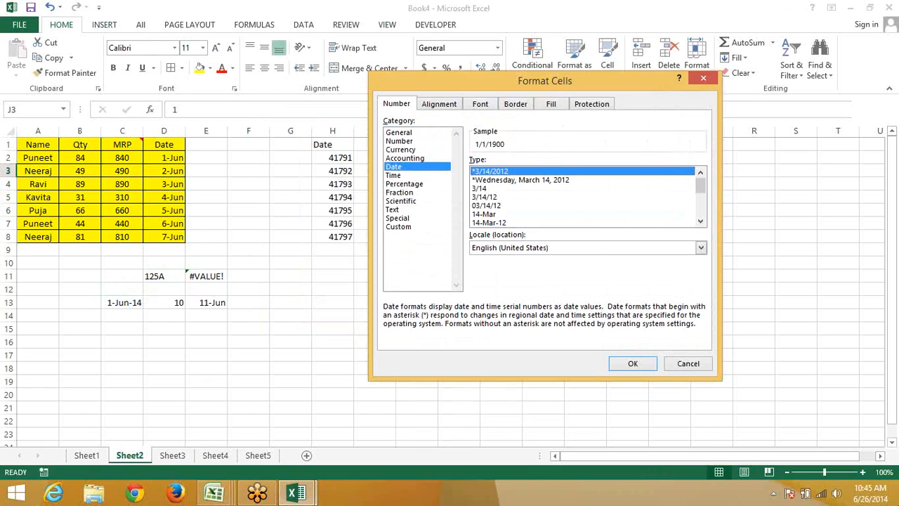
pyautogui.click(626, 363)
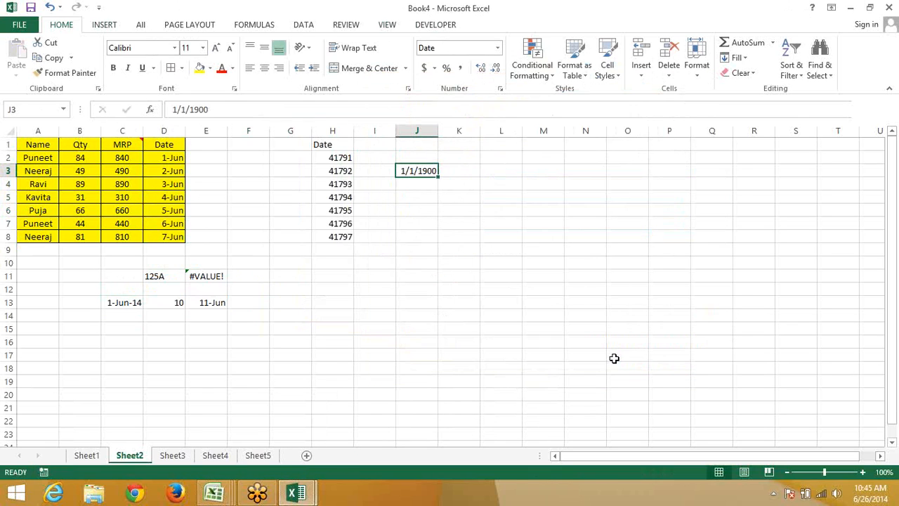
# Reopen J3's number formats to compare General with the 3/14/2012 date style
pyautogui.press('Down')
pyautogui.press('Up')
pyautogui.click(500, 88)
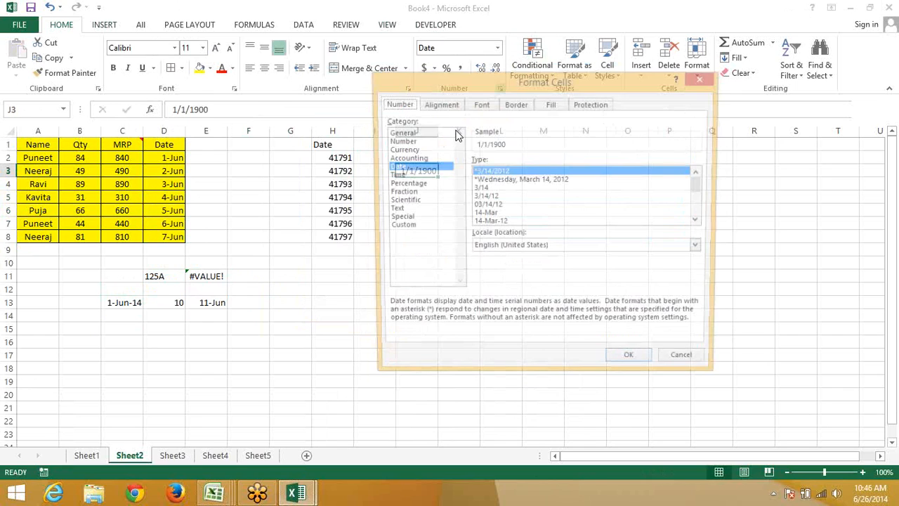
pyautogui.click(401, 133)
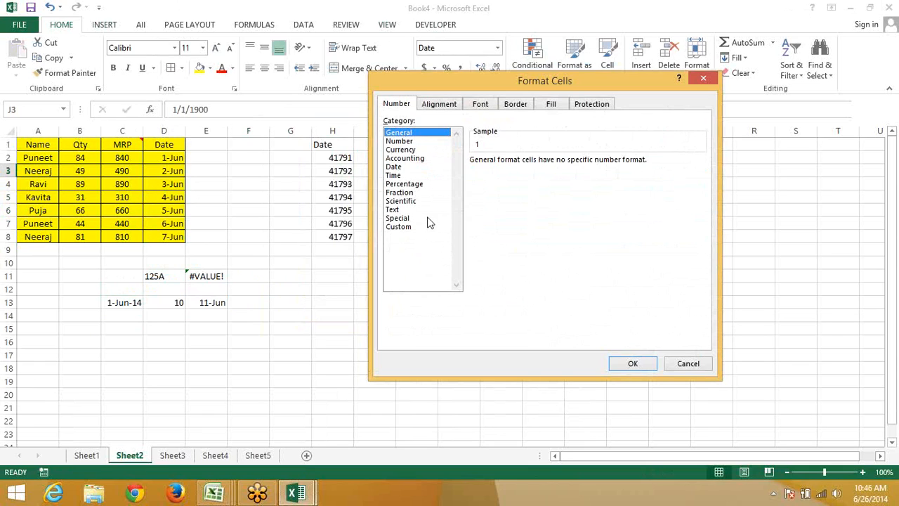
pyautogui.click(395, 167)
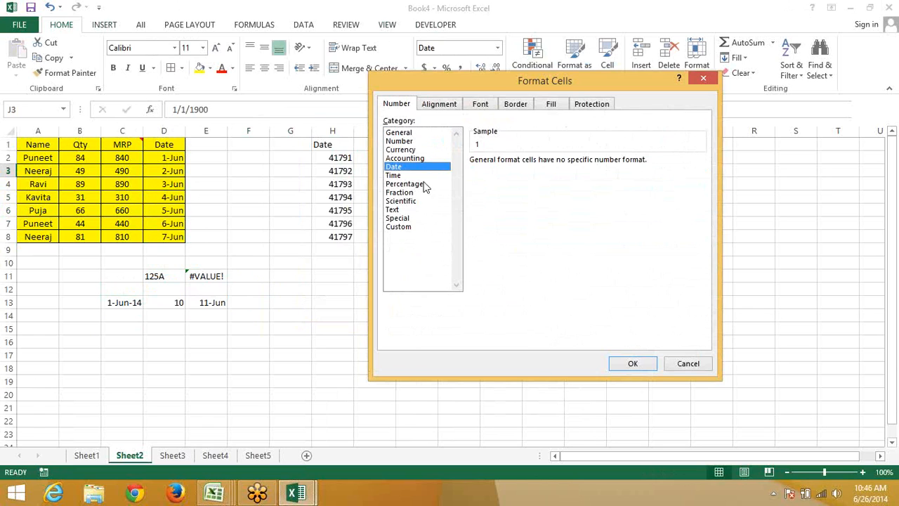
pyautogui.click(489, 223)
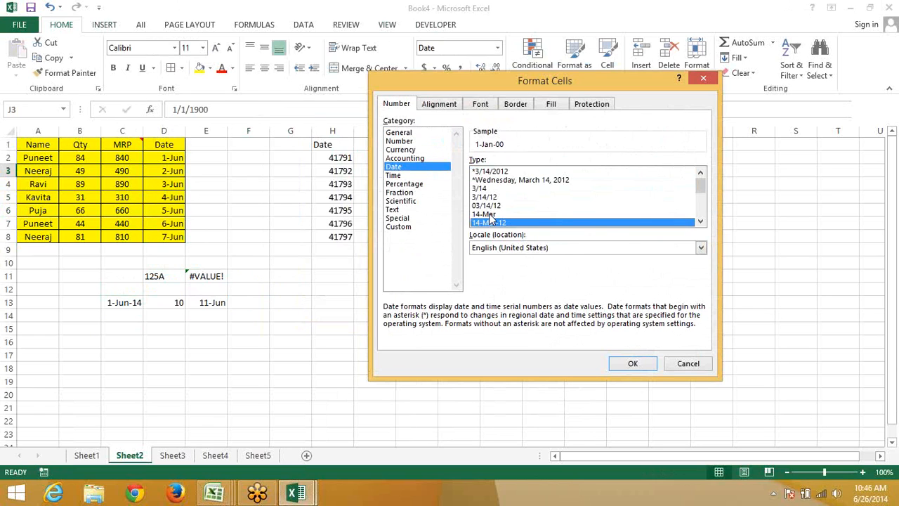
pyautogui.click(490, 172)
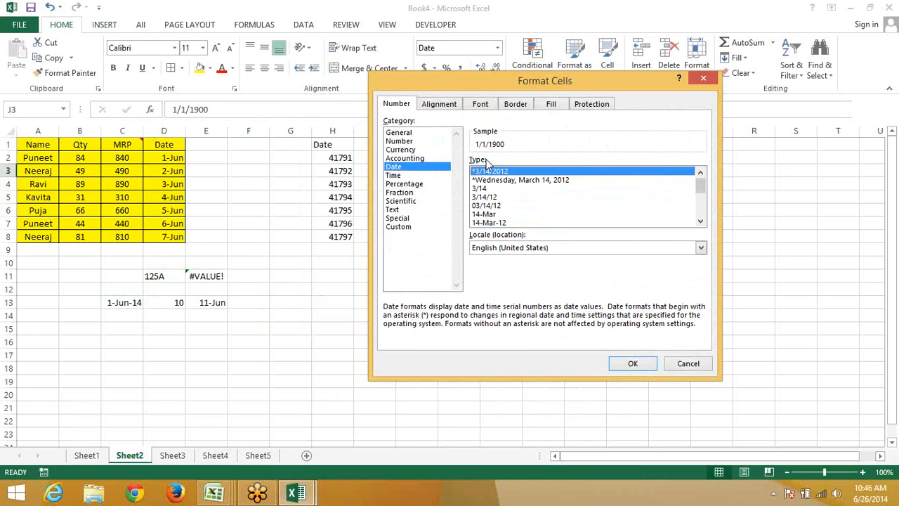
pyautogui.moveTo(463, 86); pyautogui.dragTo(614, 129)
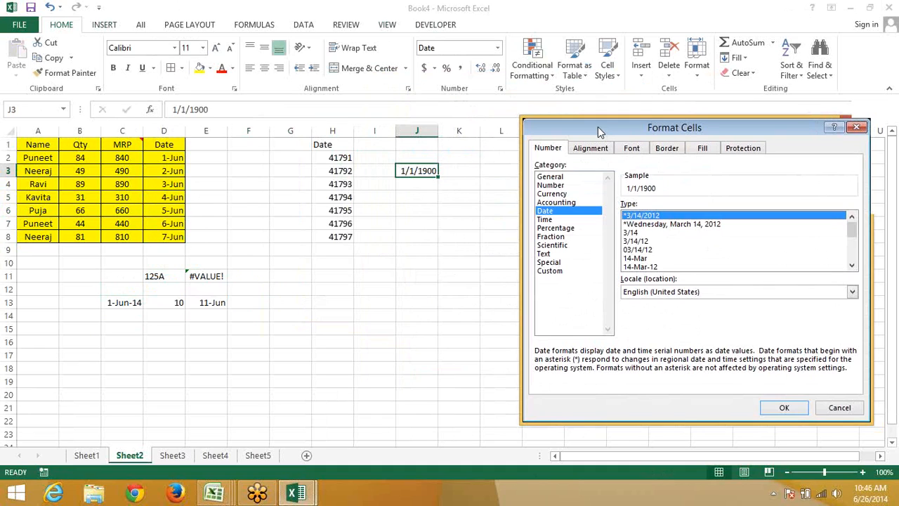
# Try 32, 2366 and 366 in J3, giving 2/1/1900, 6/23/1906 and 12/31/1900
pyautogui.press('Escape')
pyautogui.write('32')
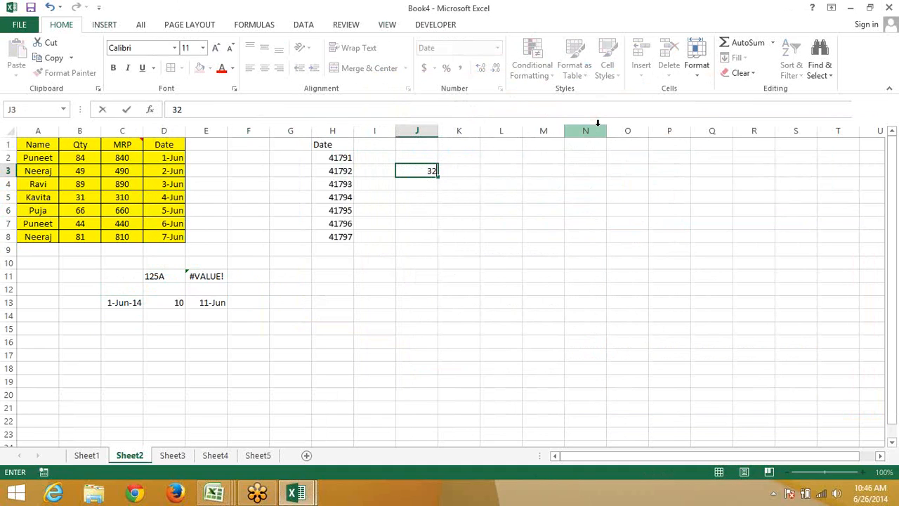
pyautogui.hotkey('ctrl', 'Return')
pyautogui.press('Return')
pyautogui.press('Up')
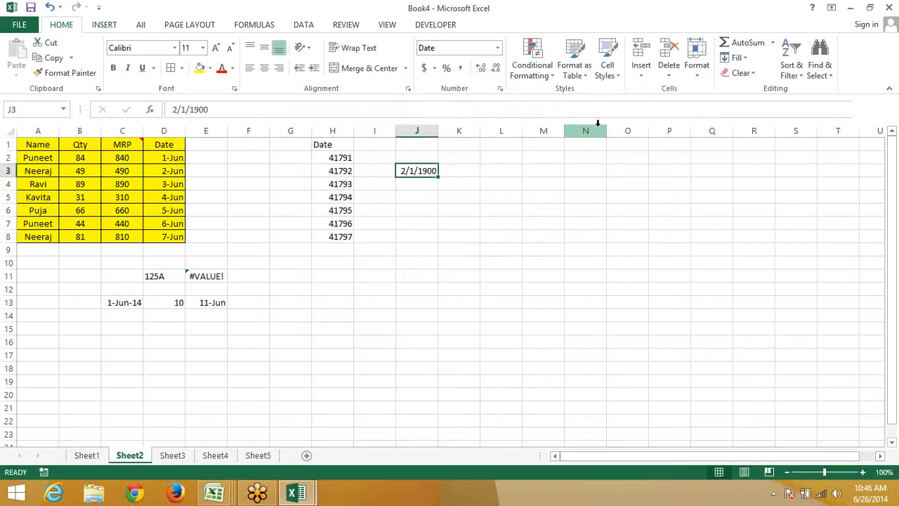
pyautogui.write('2366')
pyautogui.press('Return')
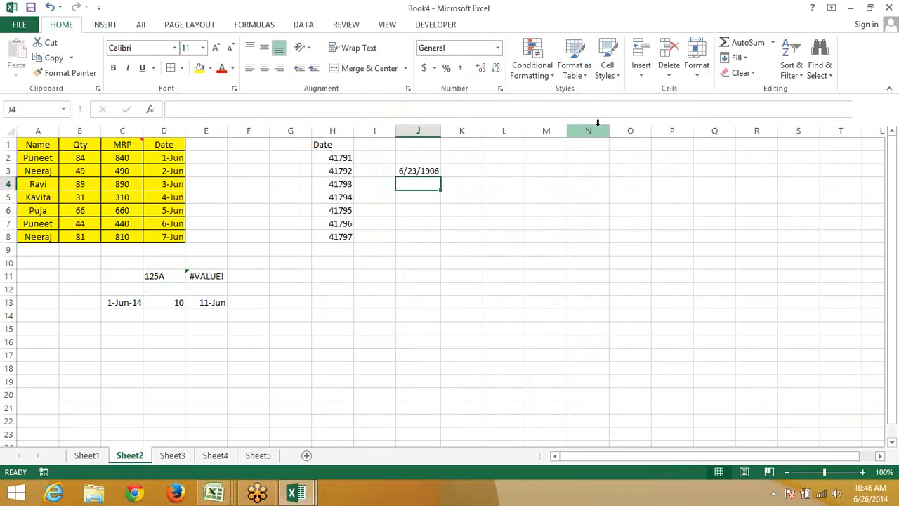
pyautogui.press('Up')
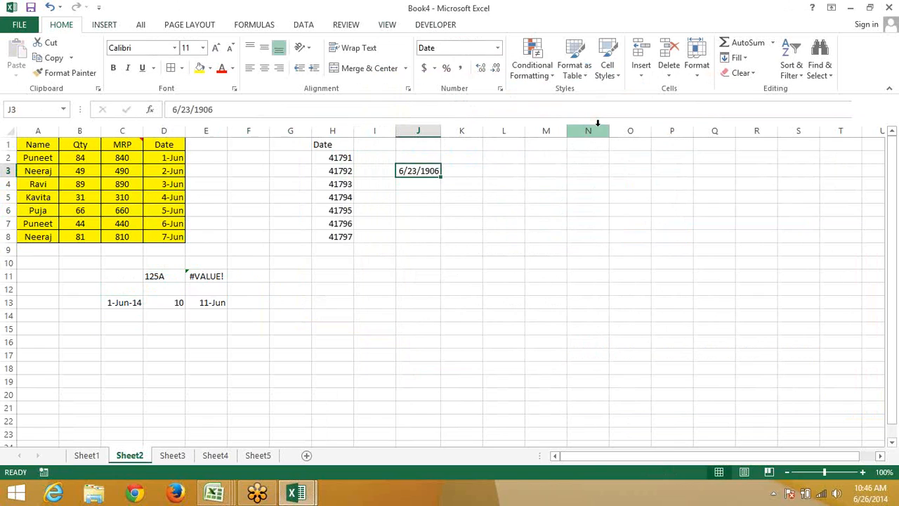
pyautogui.write('366')
pyautogui.press('Return')
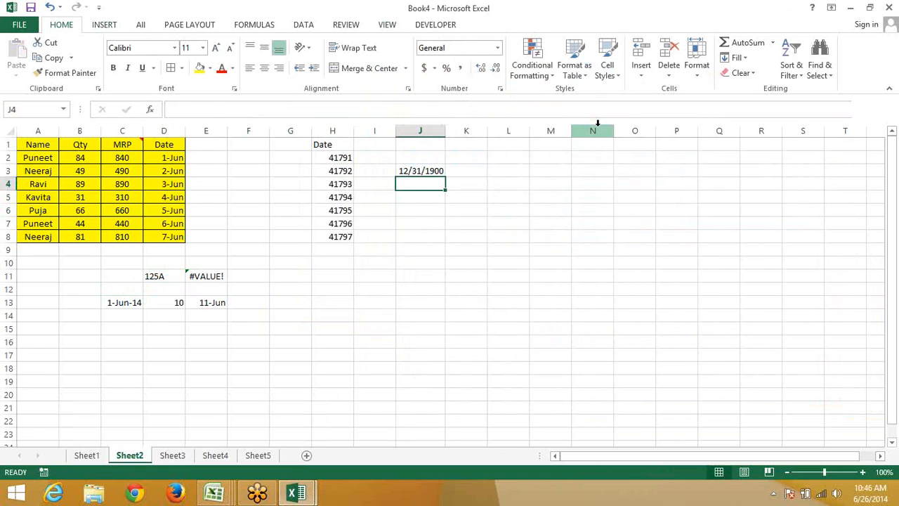
pyautogui.press('Up')
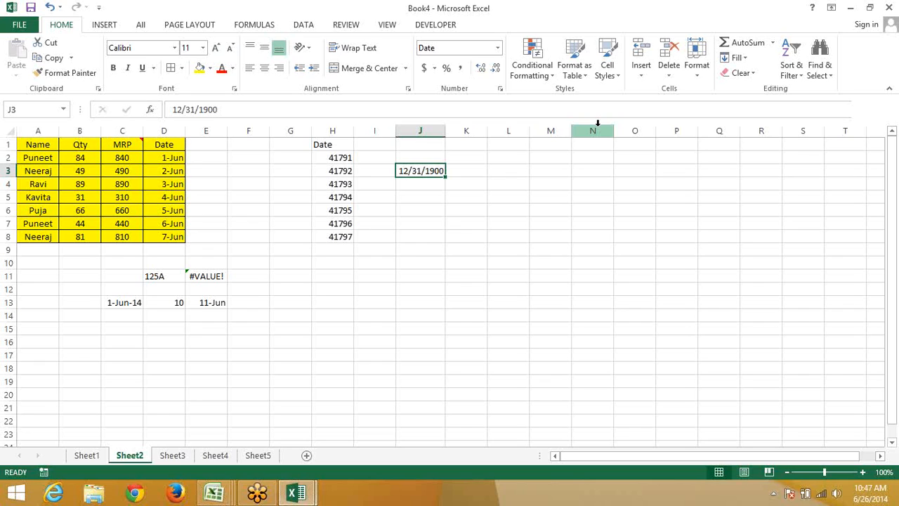
# Enter 41791 in J3 so it shows 6/1/2014
pyautogui.write('417')
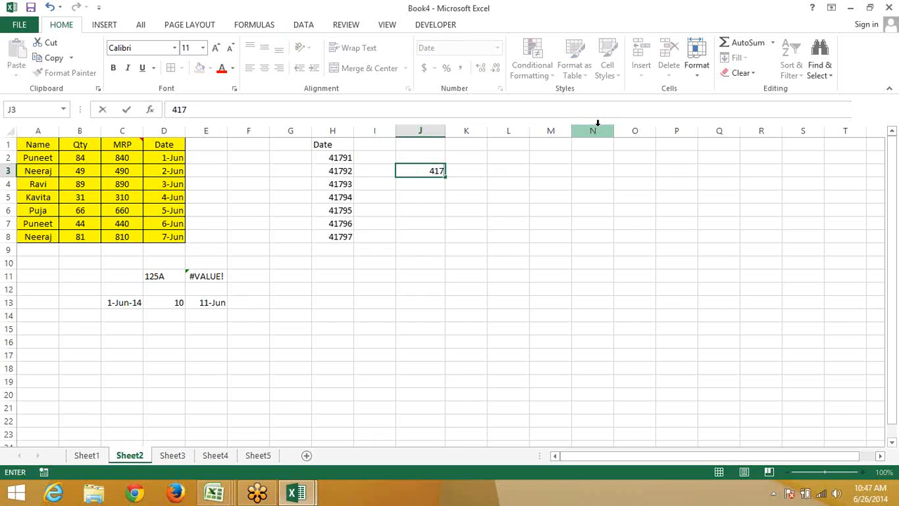
pyautogui.write('91')
pyautogui.hotkey('ctrl', 'Return')
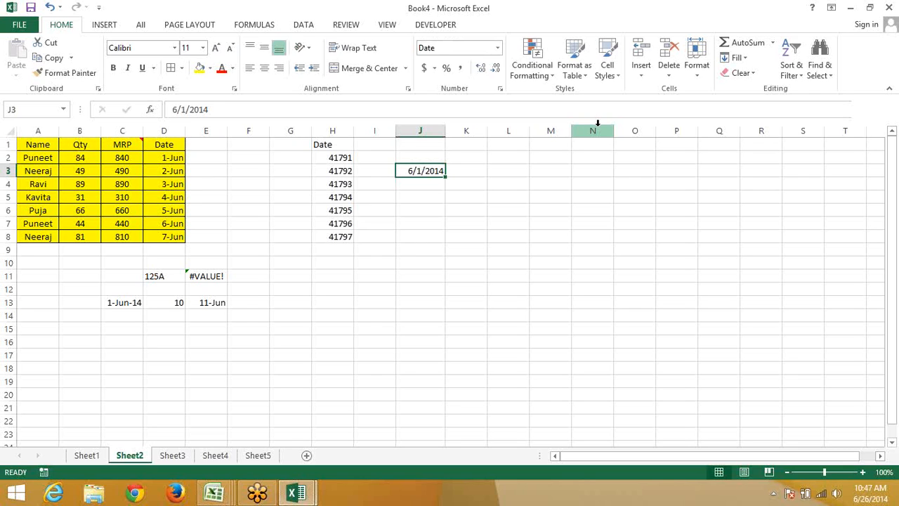
pyautogui.press('Down')
pyautogui.press('Down')
pyautogui.press('Down')
pyautogui.press('Down')
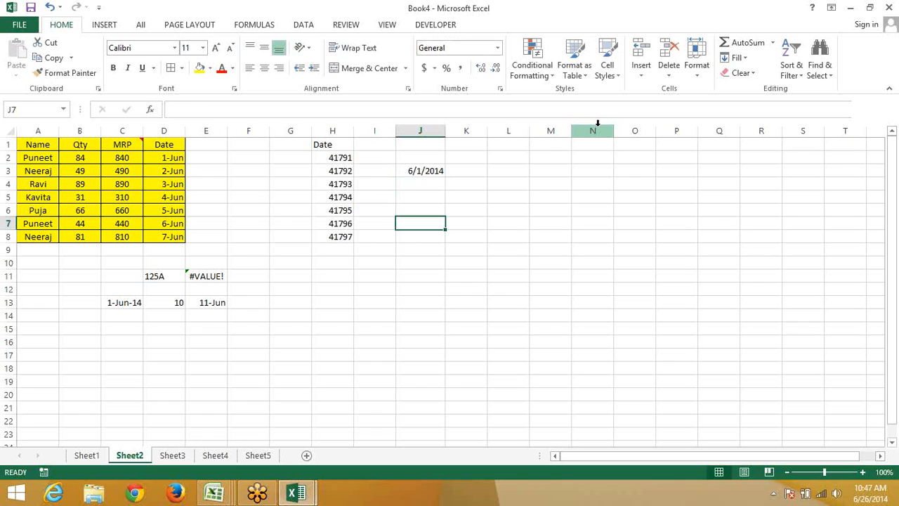
# Enter 24:00 in J7 and inspect its stored value 1/1/1900 12:00:00 AM
pyautogui.write('24')
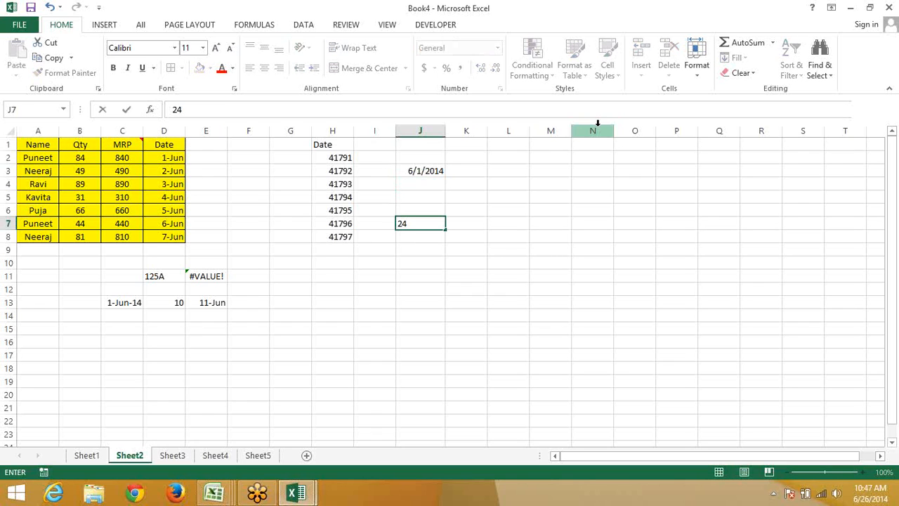
pyautogui.write(':00')
pyautogui.press('Return')
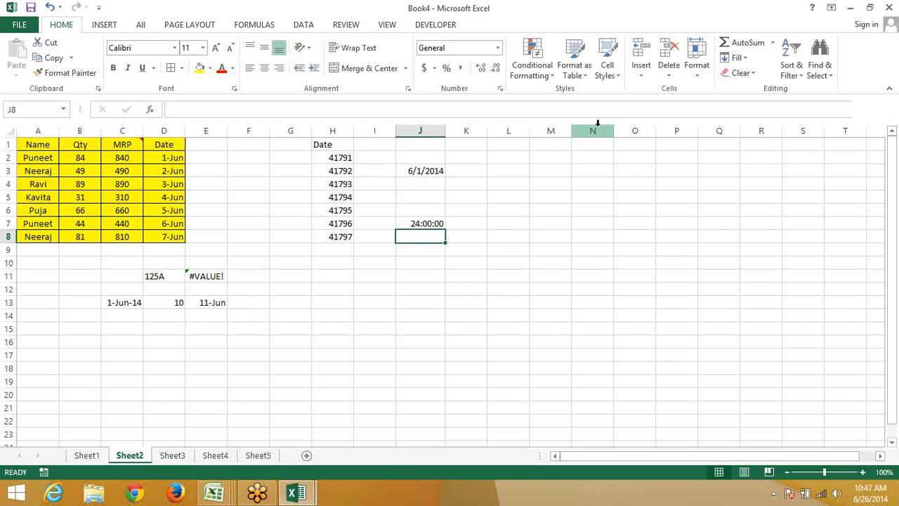
pyautogui.press('Up')
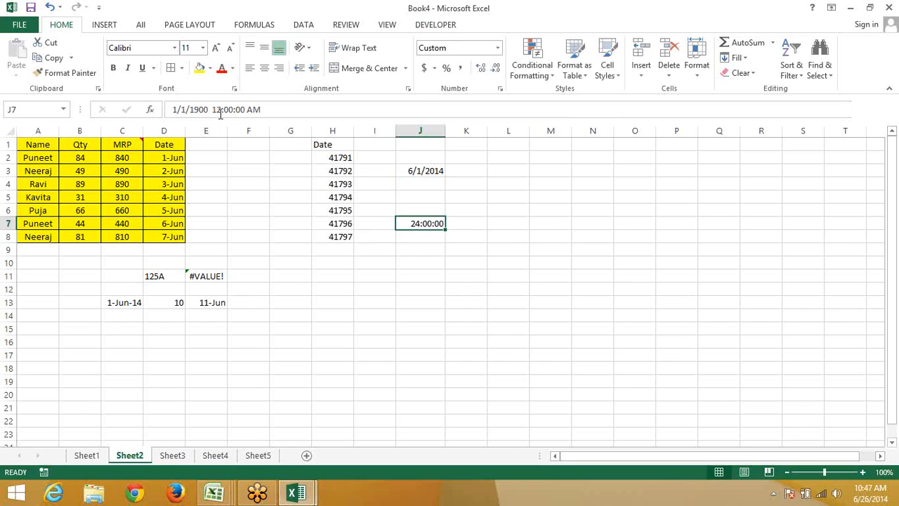
pyautogui.moveTo(211, 109); pyautogui.dragTo(141, 110)
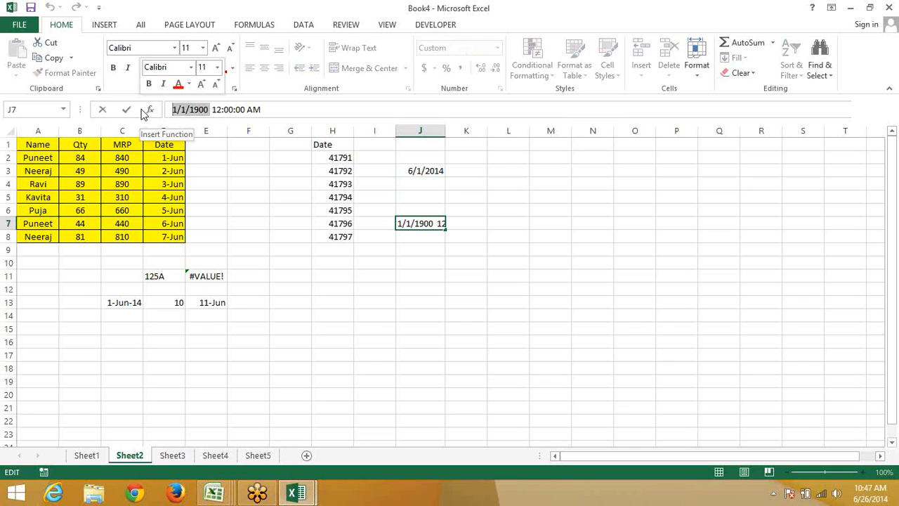
pyautogui.press('Escape')
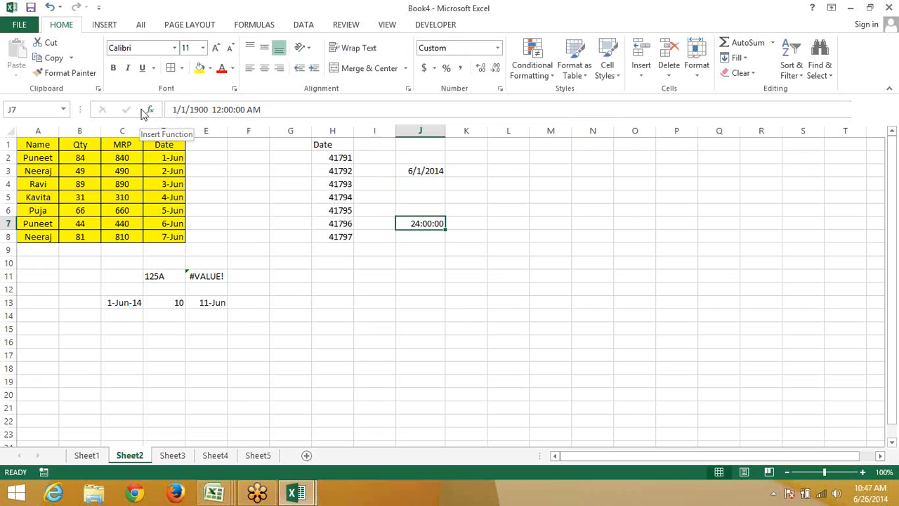
# Show C13's 1-Jun-14 date as serial 41791 using Ctrl+Shift+~
pyautogui.click(141, 302)
pyautogui.click(179, 302)
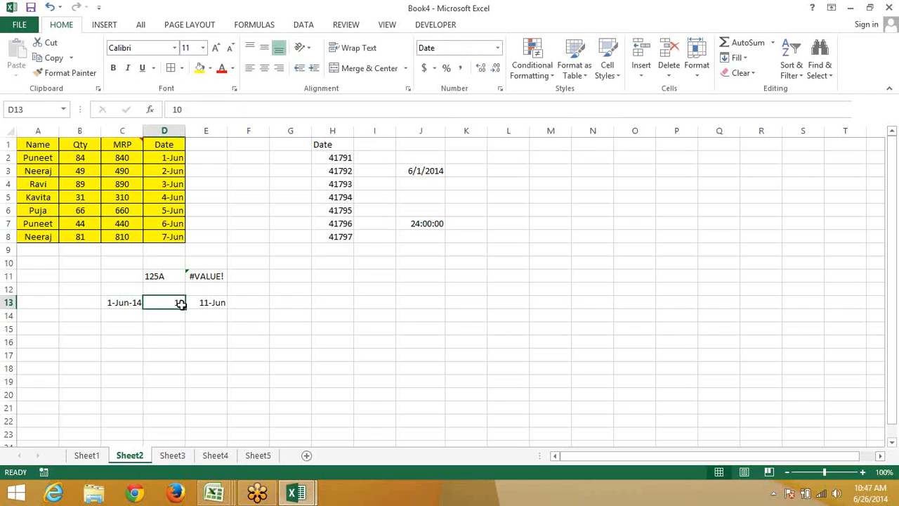
pyautogui.click(120, 302)
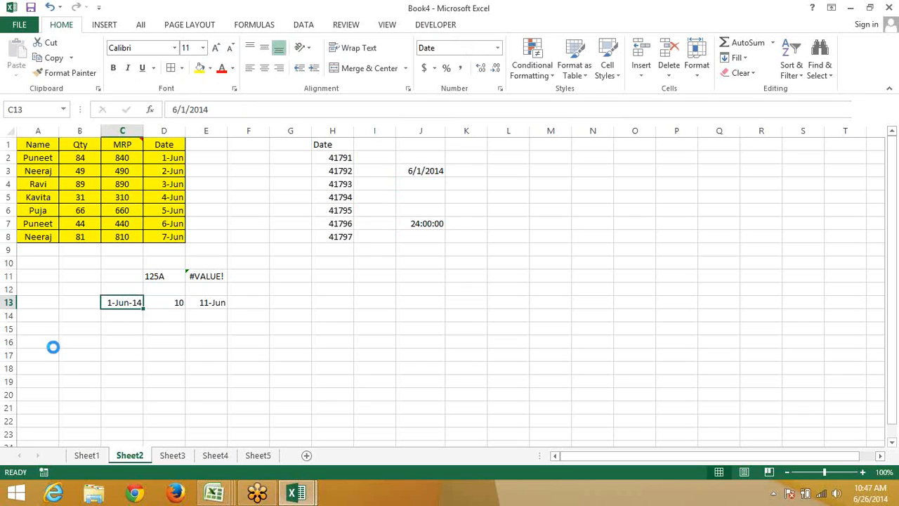
pyautogui.hotkey('ctrl', 'shift', '`')
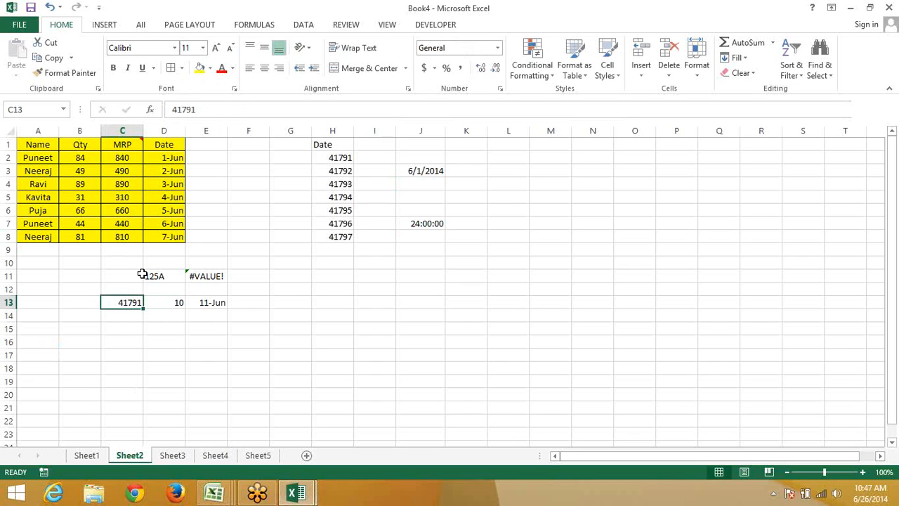
# Clear the scratch entries in C10:F17 and the leftover cells in column J
pyautogui.moveTo(122, 263); pyautogui.dragTo(255, 350)
pyautogui.press('Delete')
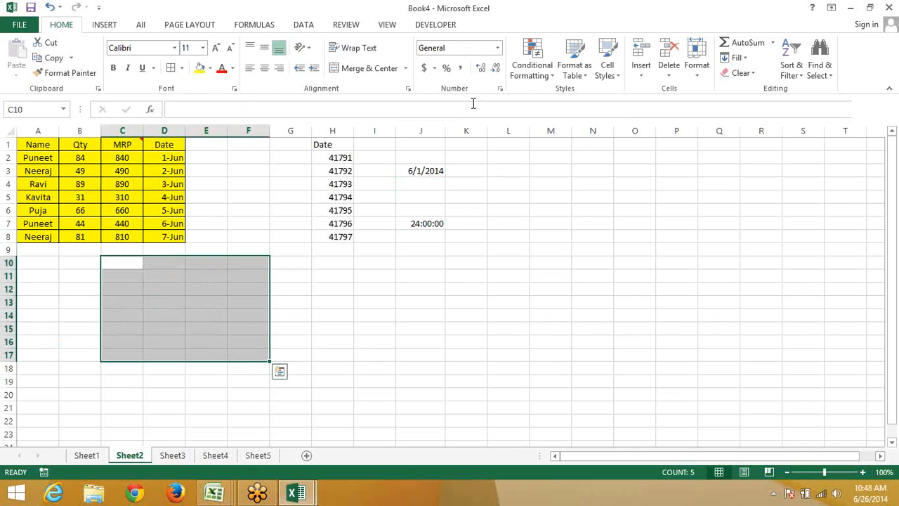
pyautogui.moveTo(379, 144); pyautogui.dragTo(403, 248)
pyautogui.press('Delete')
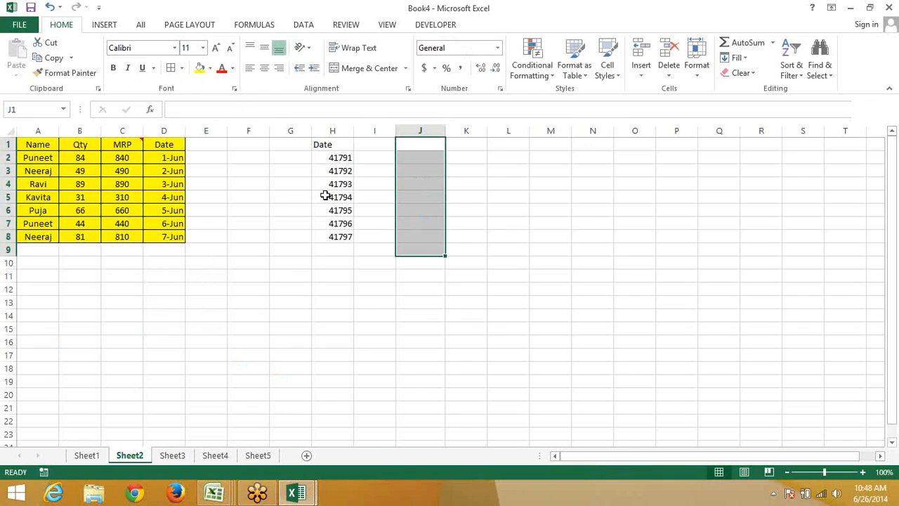
# Format the serials in H2:H8 with the 14-Mar-12 date type so they read 1-Jun-14 onward
pyautogui.click(336, 156)
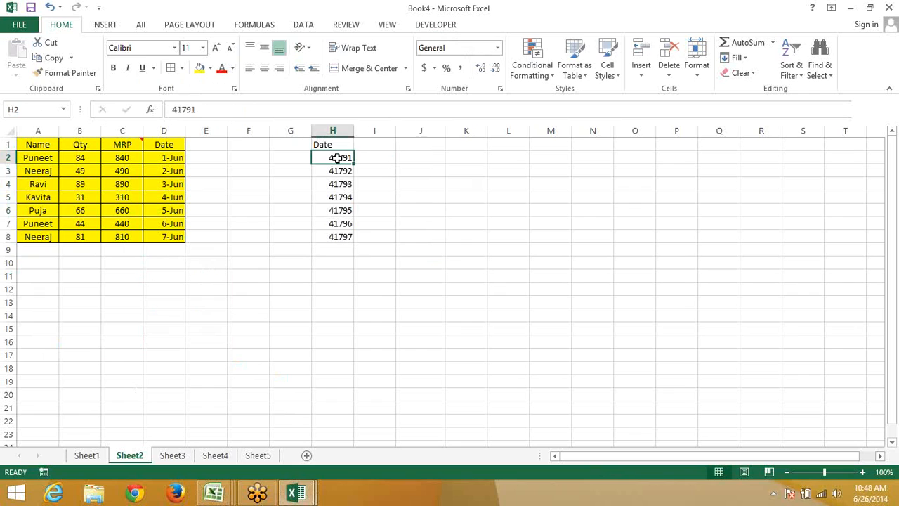
pyautogui.keyDown('shift'); pyautogui.click(337, 236); pyautogui.keyUp('shift')
pyautogui.click(500, 88)
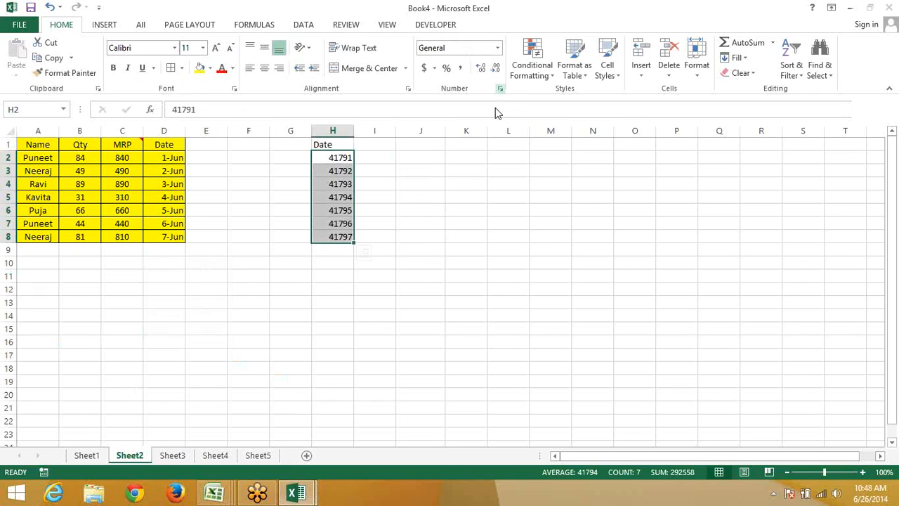
pyautogui.click(545, 211)
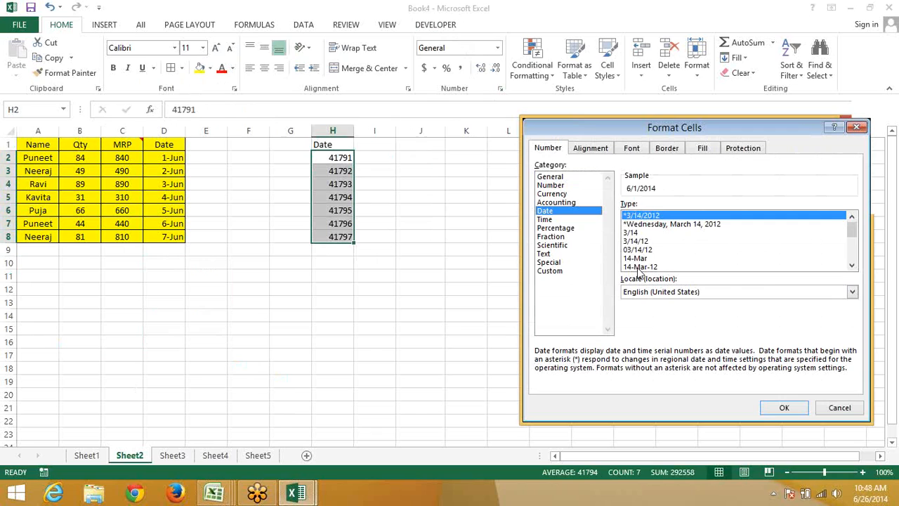
pyautogui.click(634, 266)
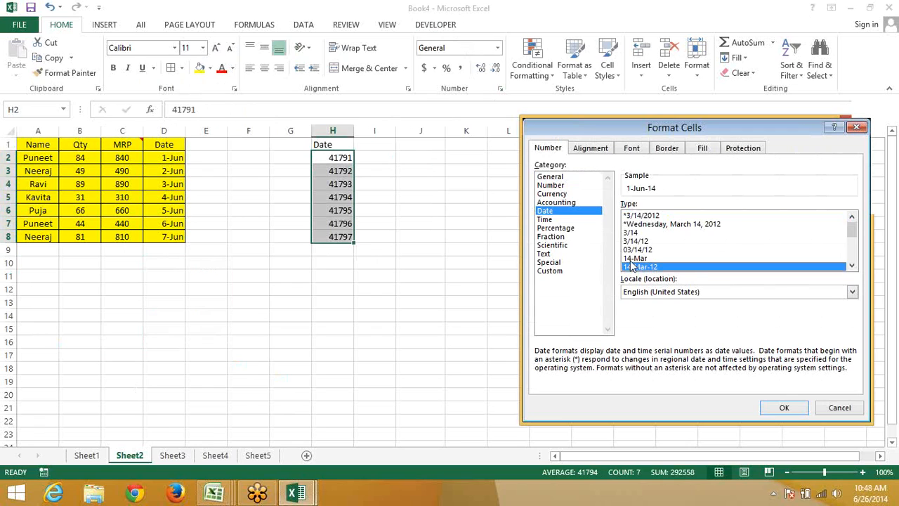
pyautogui.click(793, 411)
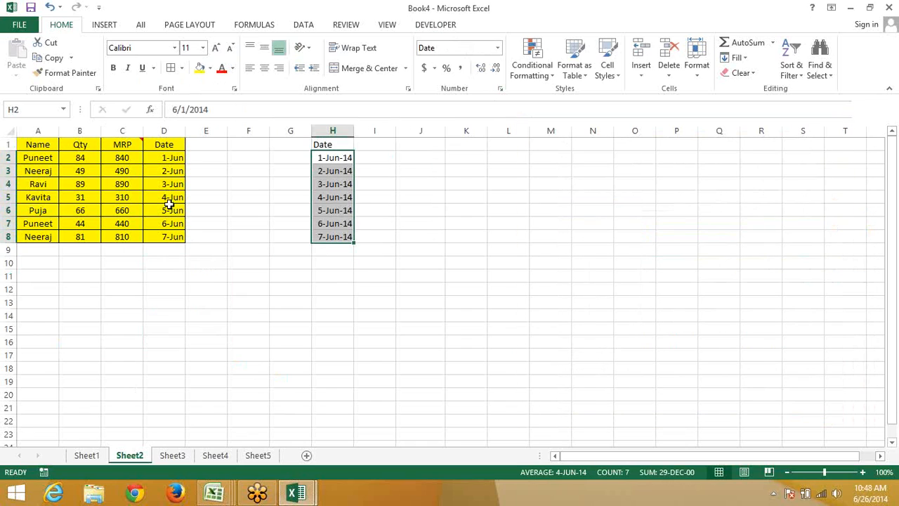
pyautogui.moveTo(163, 236); pyautogui.dragTo(169, 144)
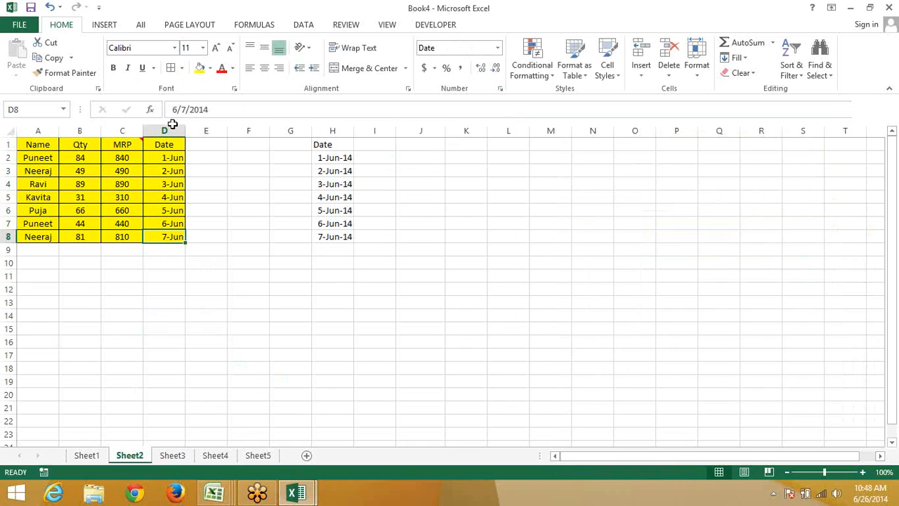
# Paste the copied Date column into J1 as values and number formats only, then check the dates
pyautogui.hotkey('ctrl', 'c')
pyautogui.click(409, 143)
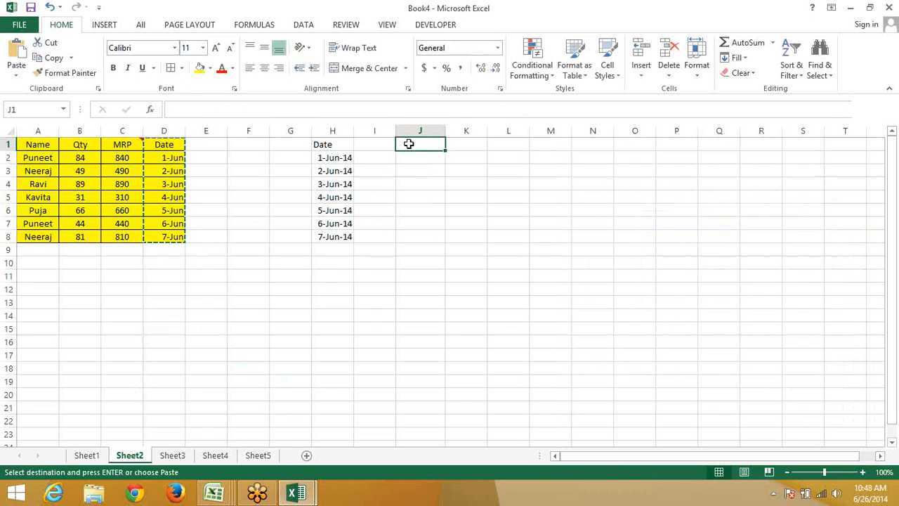
pyautogui.rightClick(409, 143)
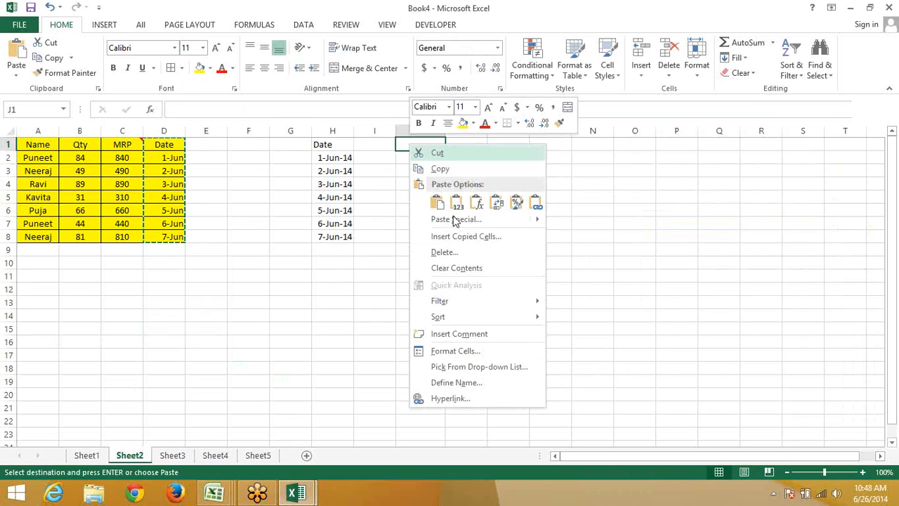
pyautogui.click(455, 221)
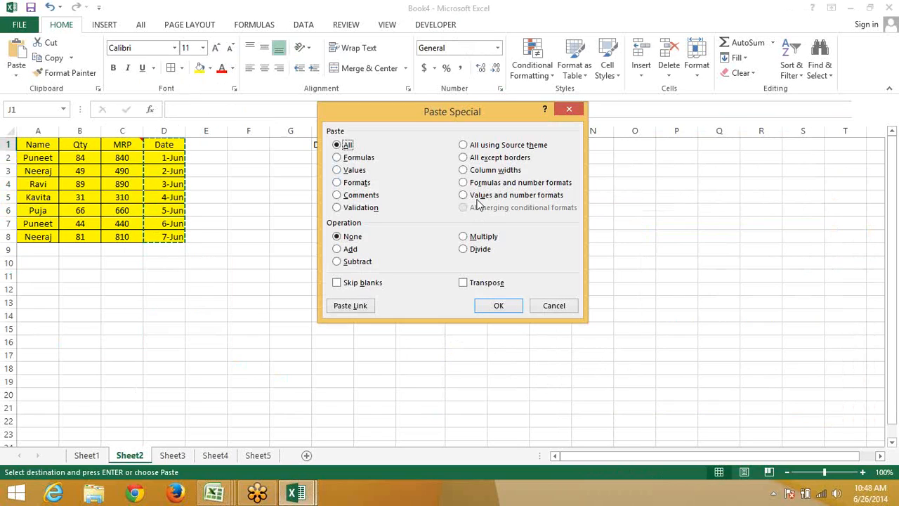
pyautogui.click(477, 196)
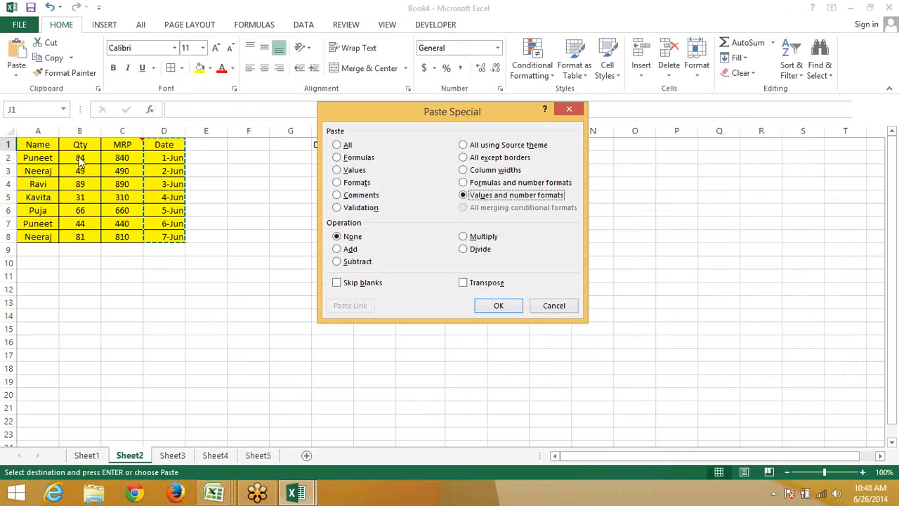
pyautogui.click(494, 307)
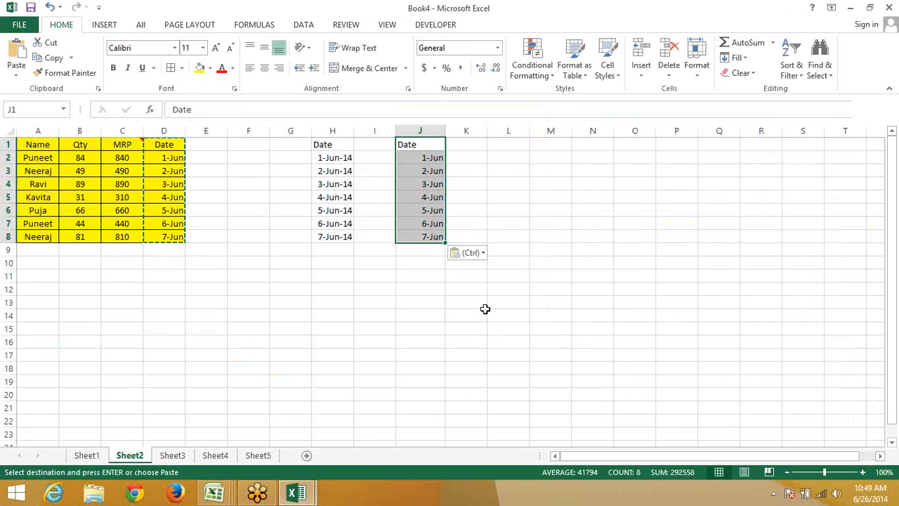
pyautogui.press('Down')
pyautogui.press('Down')
pyautogui.press('Down')
pyautogui.press('Down')
pyautogui.press('Down')
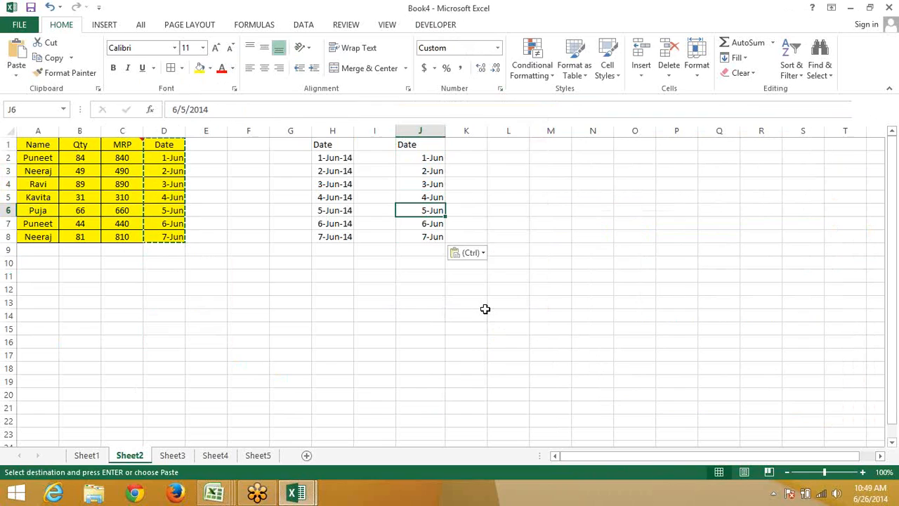
pyautogui.press('Down')
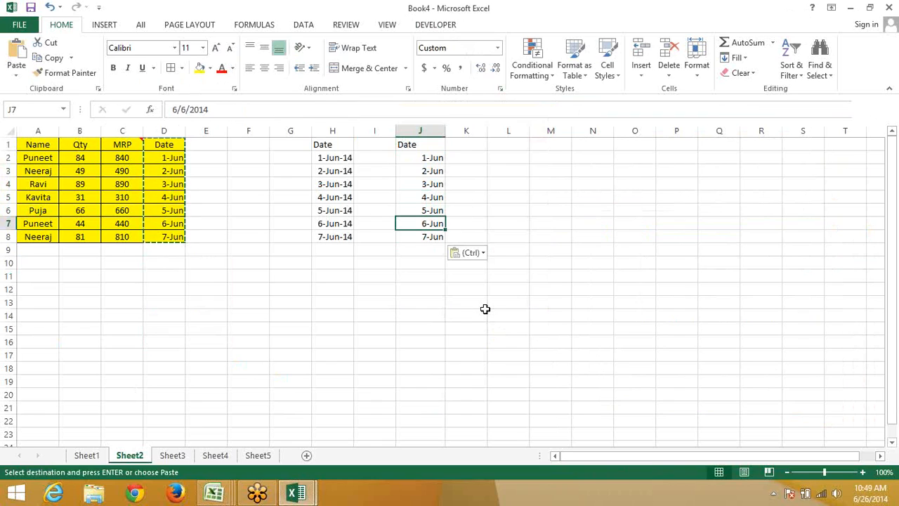
pyautogui.press('Up')
pyautogui.press('Up')
pyautogui.press('Up')
pyautogui.press('Up')
pyautogui.press('Up')
pyautogui.press('Up')
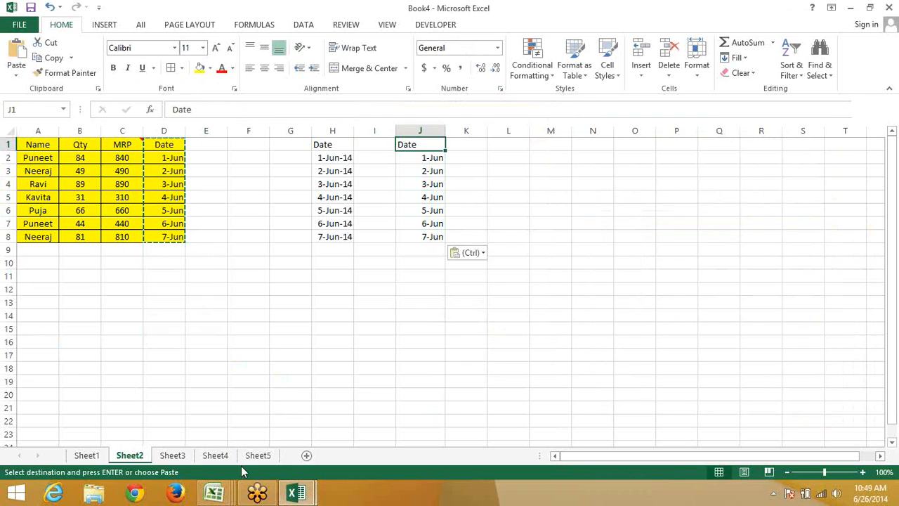
# On Sheet4, enter 25 in C3 and 20 in D3
pyautogui.click(179, 457)
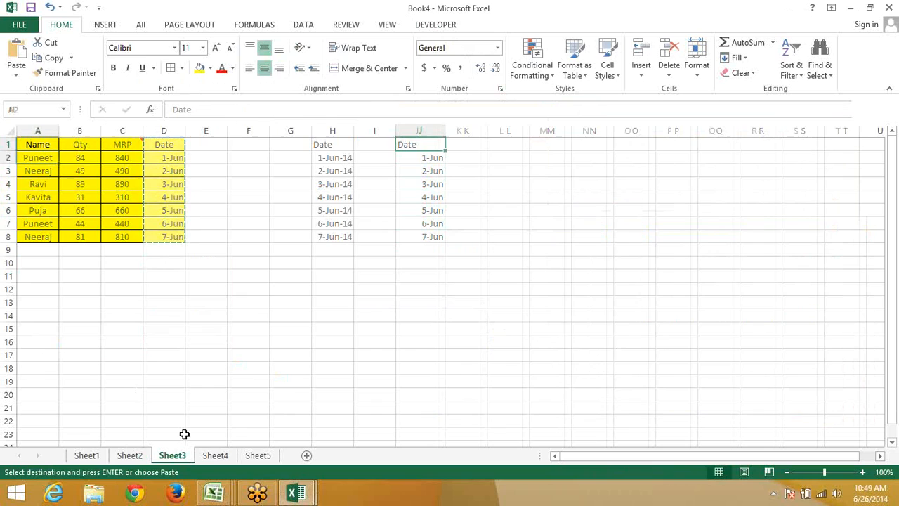
pyautogui.click(210, 460)
pyautogui.click(138, 169)
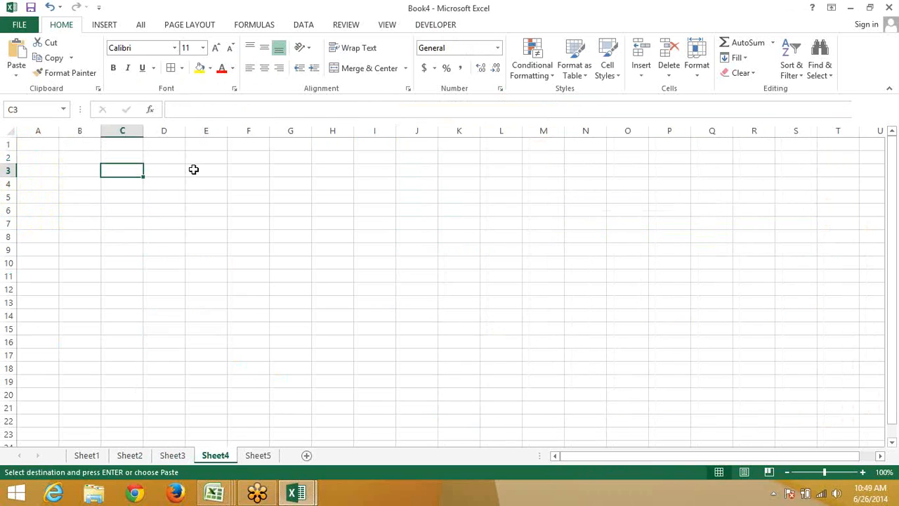
pyautogui.write('25')
pyautogui.press('Tab')
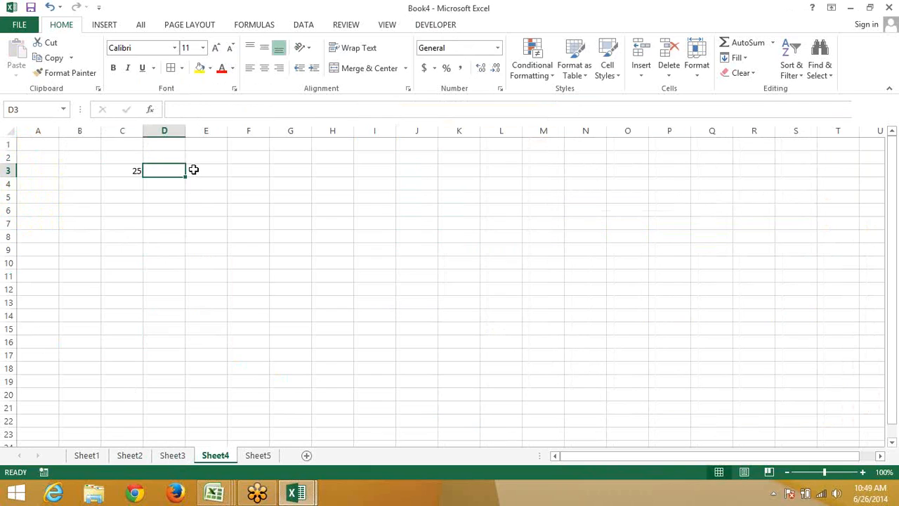
pyautogui.write('20')
pyautogui.press('Tab')
# Copy D3 and, in Paste Special for C3, choose the Add operation
pyautogui.press('Left')
pyautogui.hotkey('ctrl', 'c')
pyautogui.press('Left')
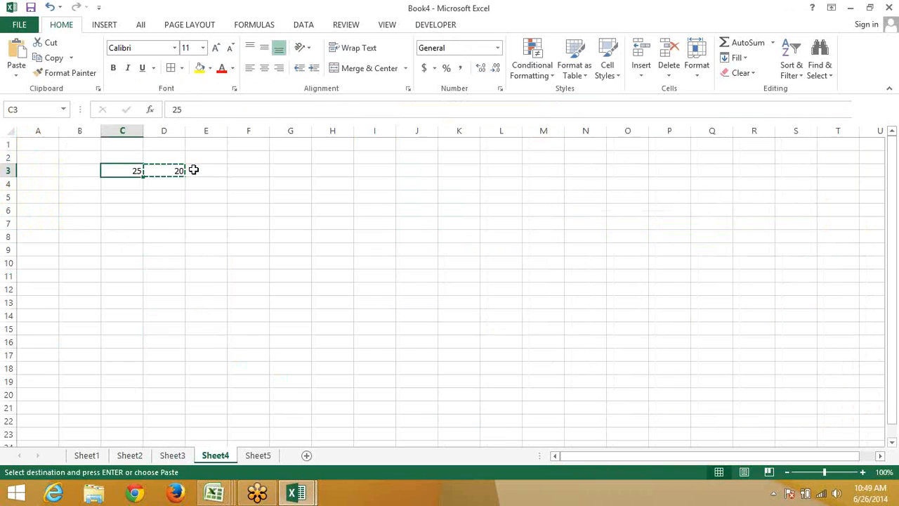
pyautogui.rightClick(123, 170)
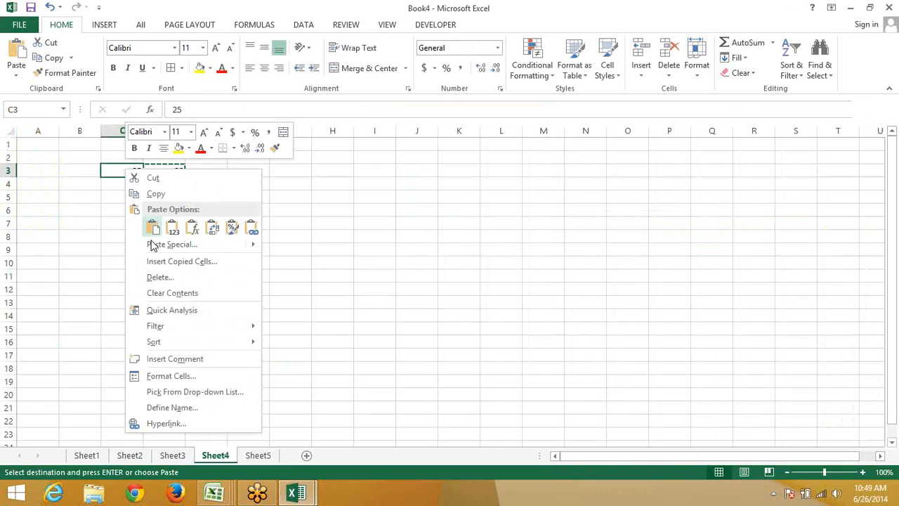
pyautogui.press('Escape')
pyautogui.hotkey('ctrl', 'alt', 'v')
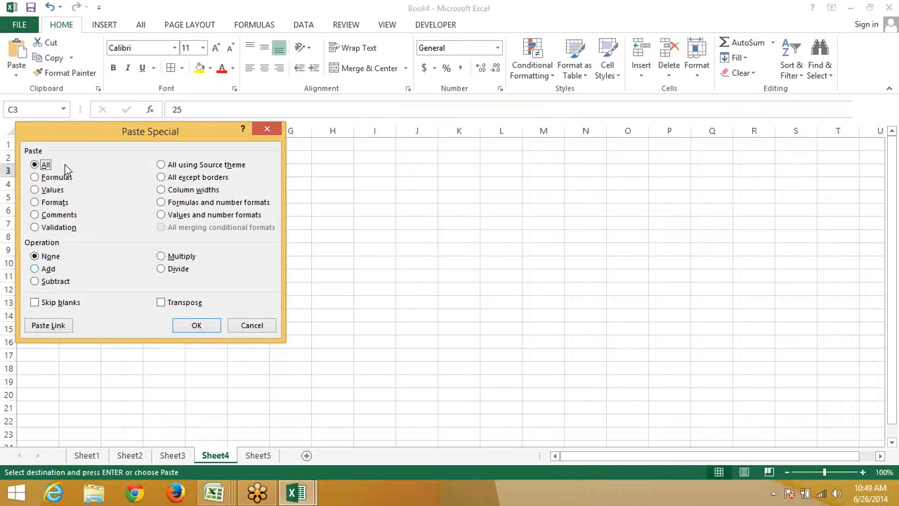
pyautogui.moveTo(90, 133); pyautogui.dragTo(307, 48)
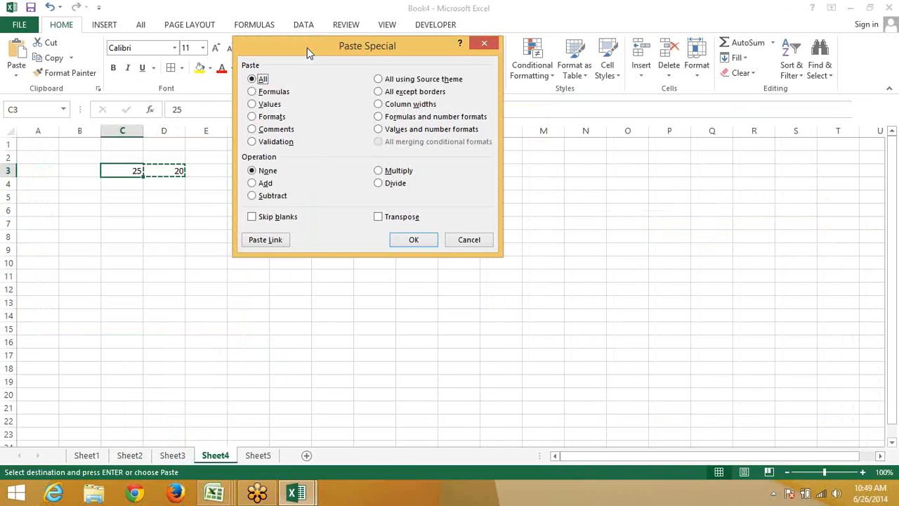
pyautogui.click(266, 184)
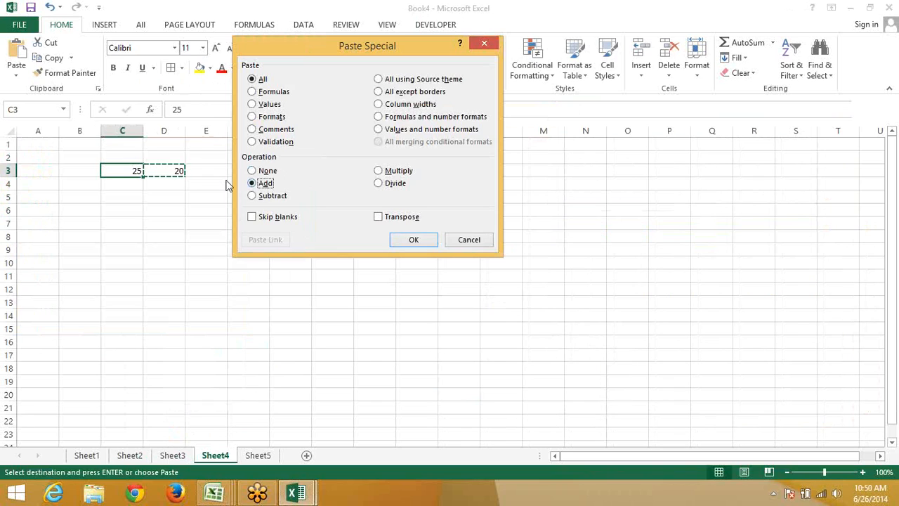
# Apply the Add paste so C3 on Sheet4 reads 45, then go to Sheet5
pyautogui.click(414, 240)
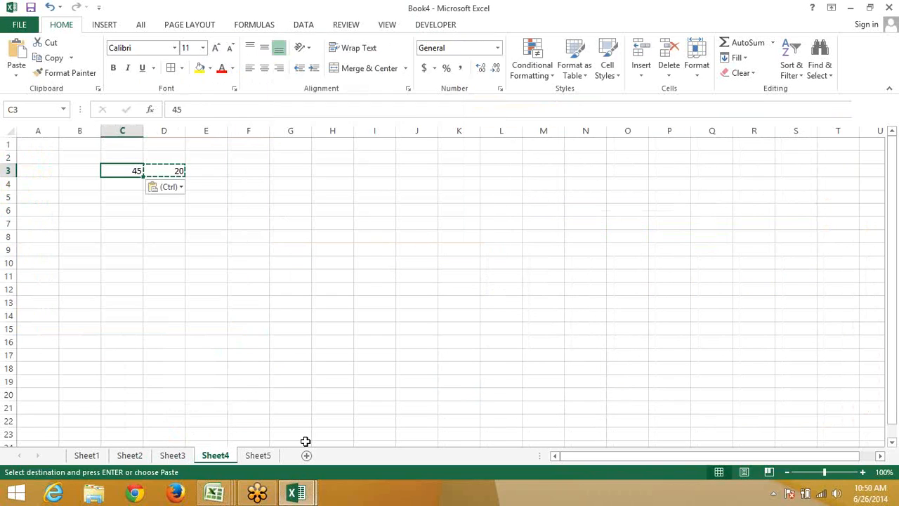
pyautogui.click(264, 455)
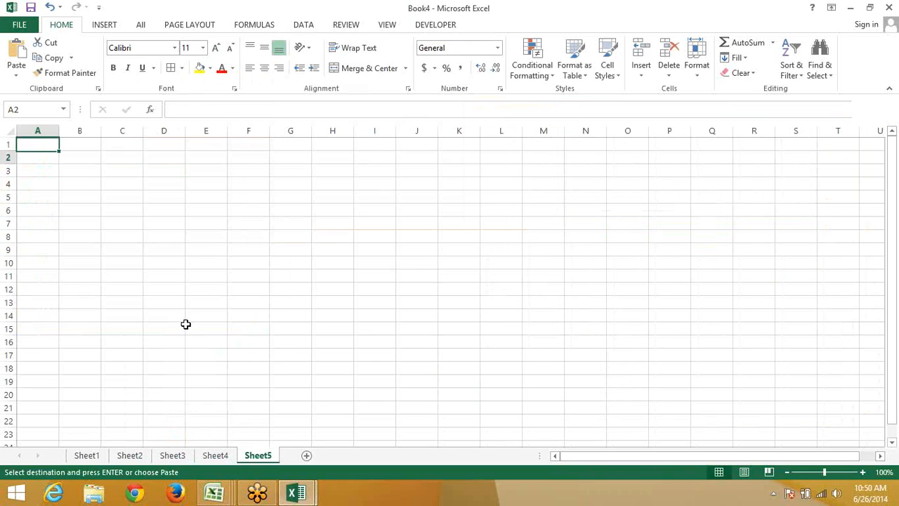
# Enter the Name header in A3 and headers D-1 through D-8 along row 3
pyautogui.press('Down')
pyautogui.press('Down')
pyautogui.press('Up')
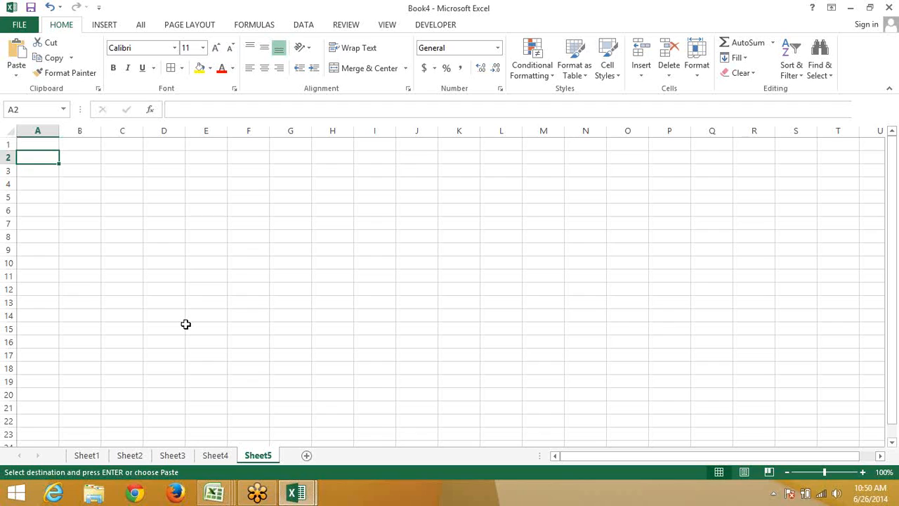
pyautogui.press('Down')
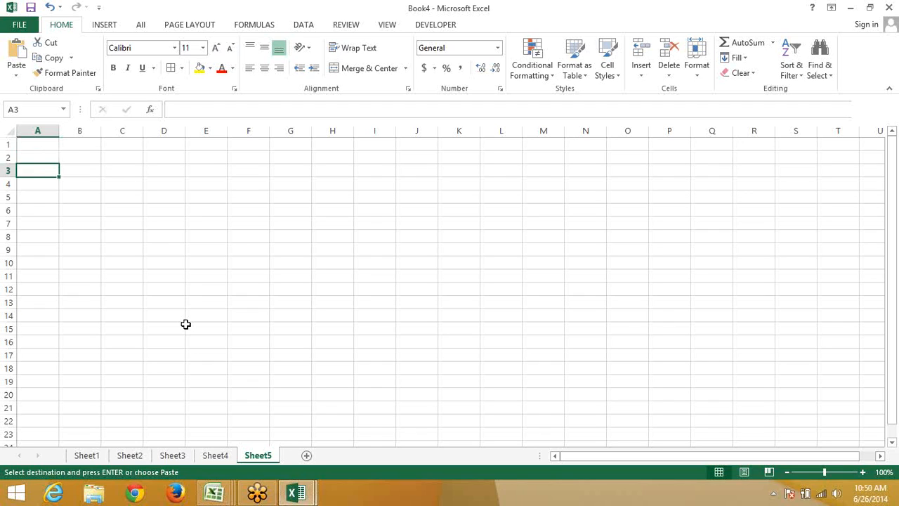
pyautogui.write('Name')
pyautogui.press('Tab')
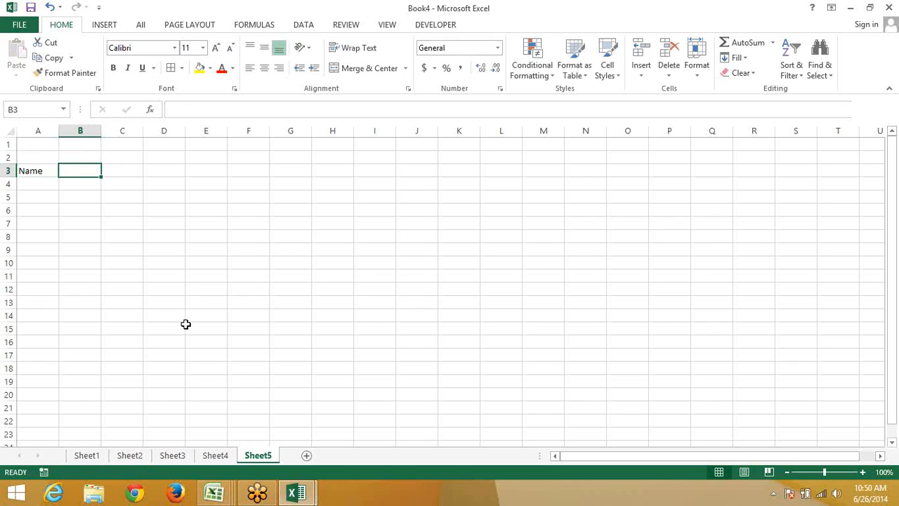
pyautogui.write('D-1')
pyautogui.press('Return')
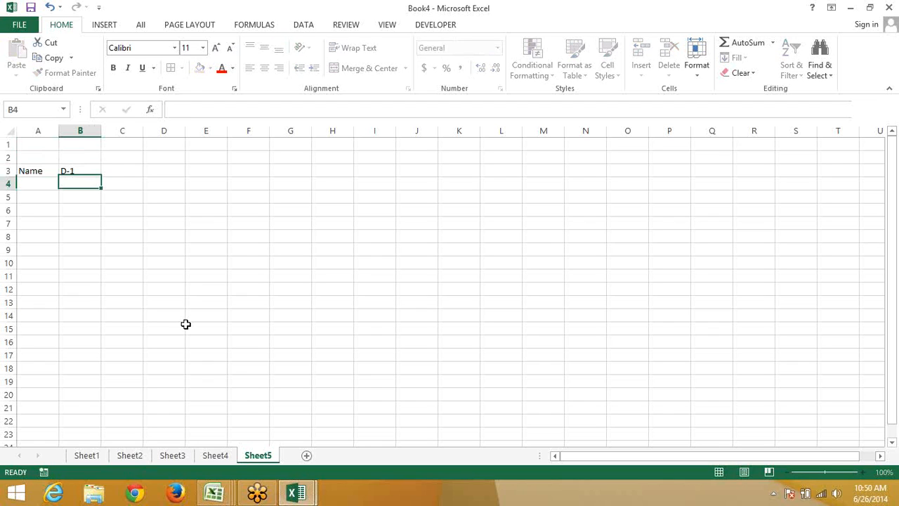
pyautogui.click(92, 170)
pyautogui.moveTo(101, 176); pyautogui.dragTo(364, 161)
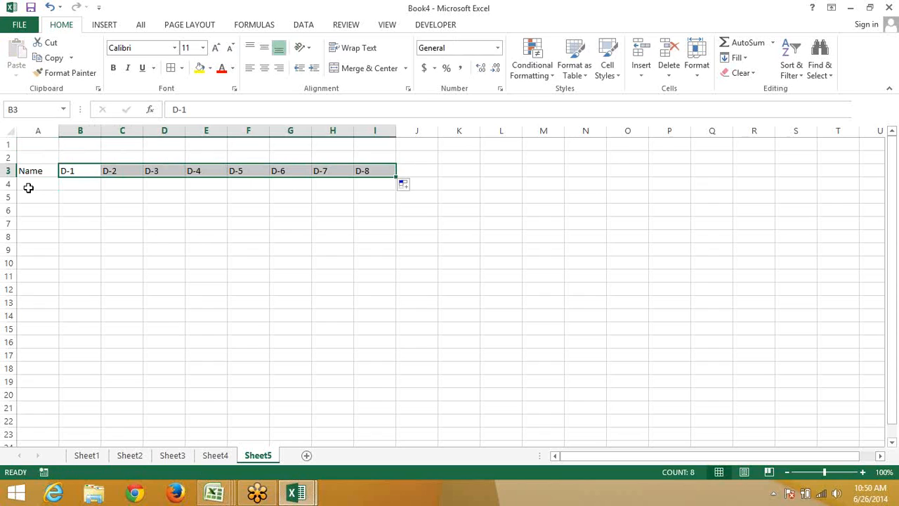
# Enter a first name in A4 and fill the names down column A to row 17
pyautogui.click(28, 188)
pyautogui.write('Su')
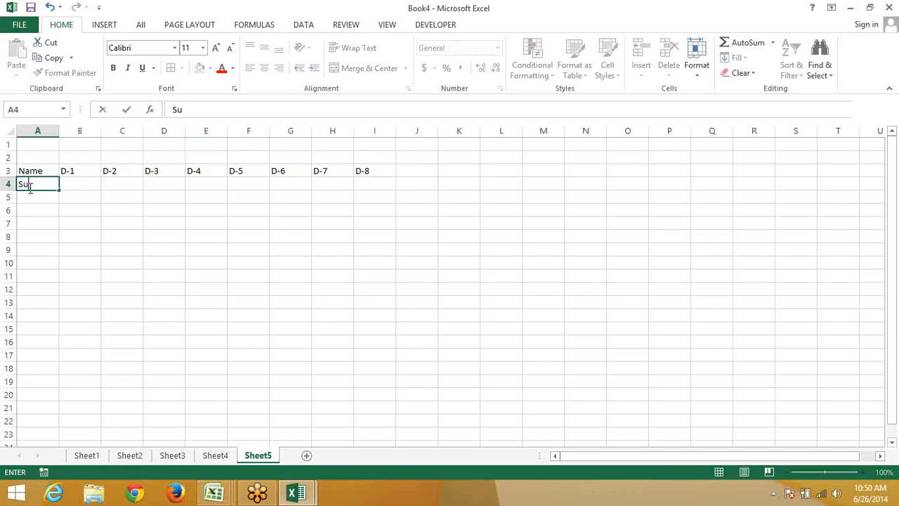
pyautogui.press('BackSpace')
pyautogui.press('BackSpace')
pyautogui.write('Puneet')
pyautogui.press('Return')
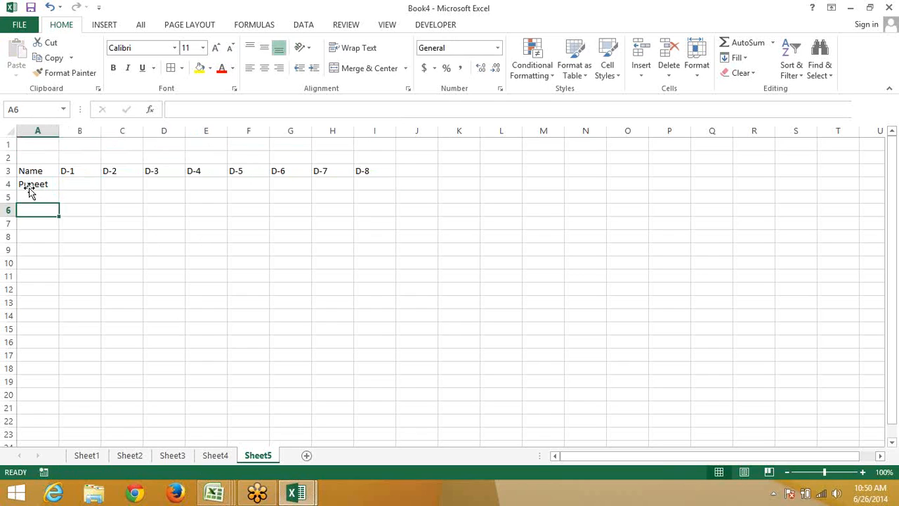
pyautogui.click(44, 184)
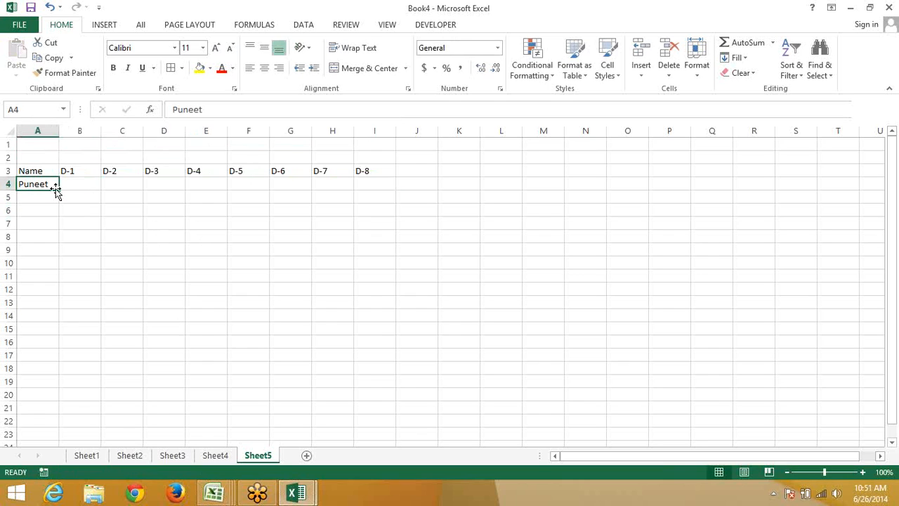
pyautogui.moveTo(60, 191); pyautogui.dragTo(86, 362)
# Enter the =RANDBETWEEN(10,90) random-score formula in B4
pyautogui.click(95, 186)
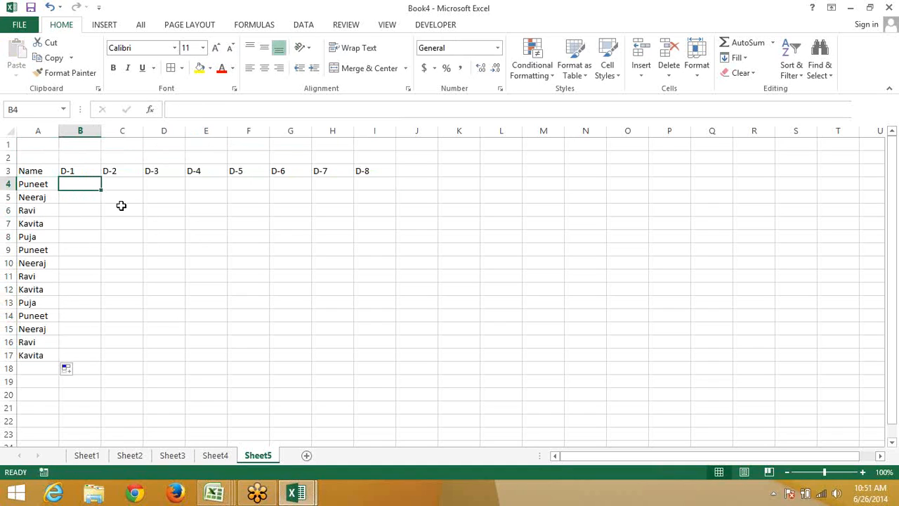
pyautogui.write('=ra')
pyautogui.press('Down')
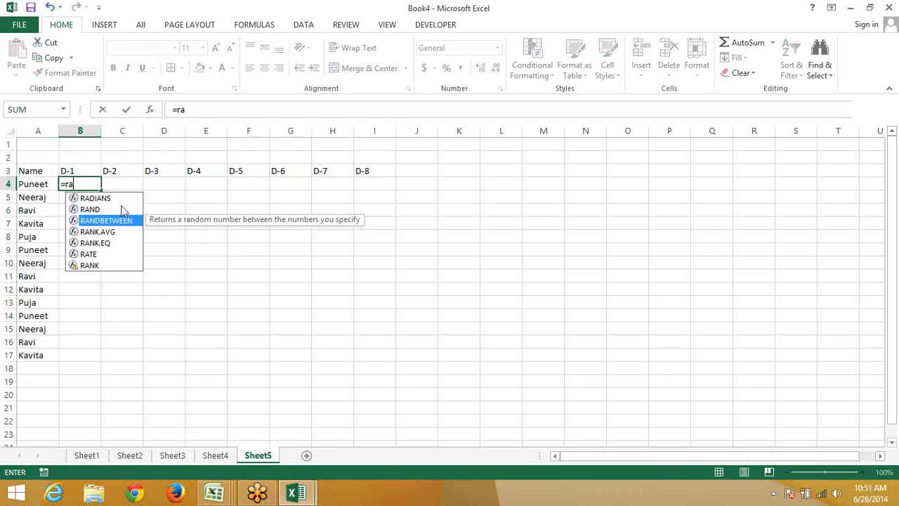
pyautogui.press('Tab')
pyautogui.write('1')
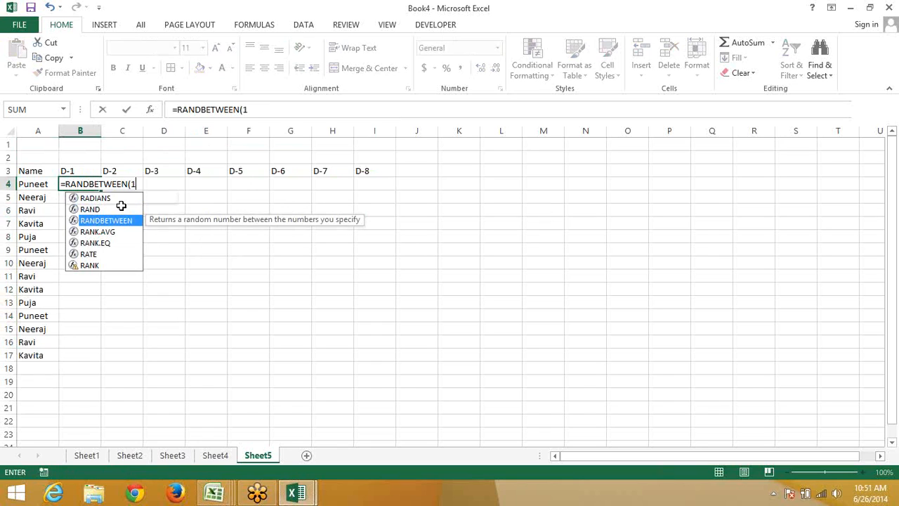
pyautogui.write('0,20')
pyautogui.press('Return')
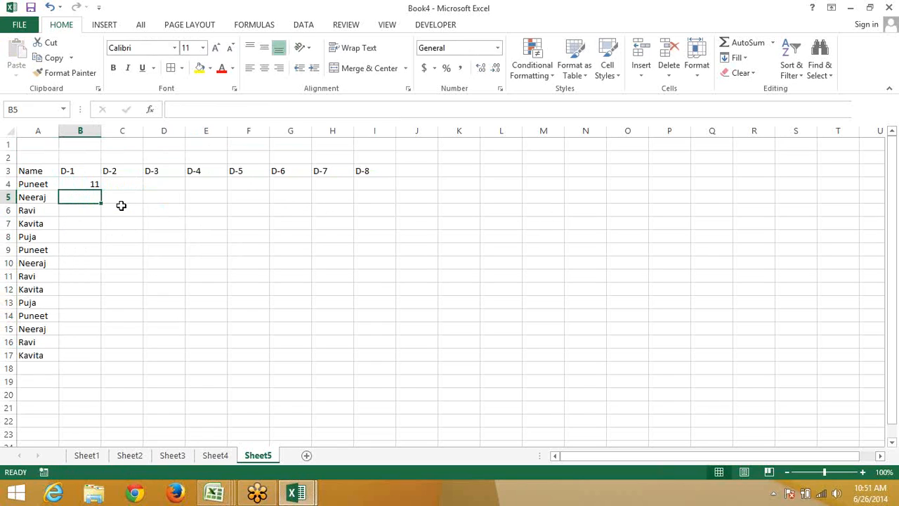
# Fill the random formula across B4:I4 and down to row 17, then copy the scores
pyautogui.press('Up')
pyautogui.press('Up')
pyautogui.press('Up')
pyautogui.hotkey('ctrl', 'Right')
pyautogui.hotkey('ctrl', 'Left')
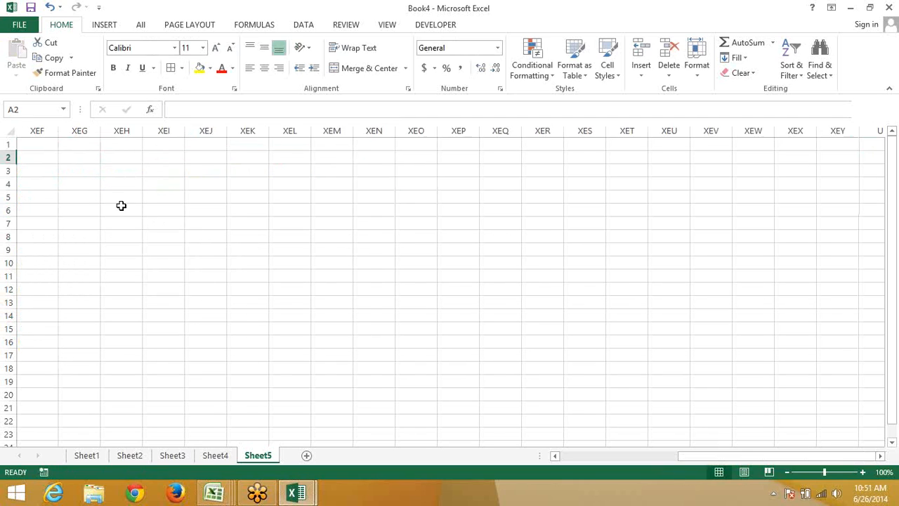
pyautogui.press('Down')
pyautogui.hotkey('ctrl', 'Right')
pyautogui.press('Down')
pyautogui.hotkey('ctrl', 'shift', 'Left')
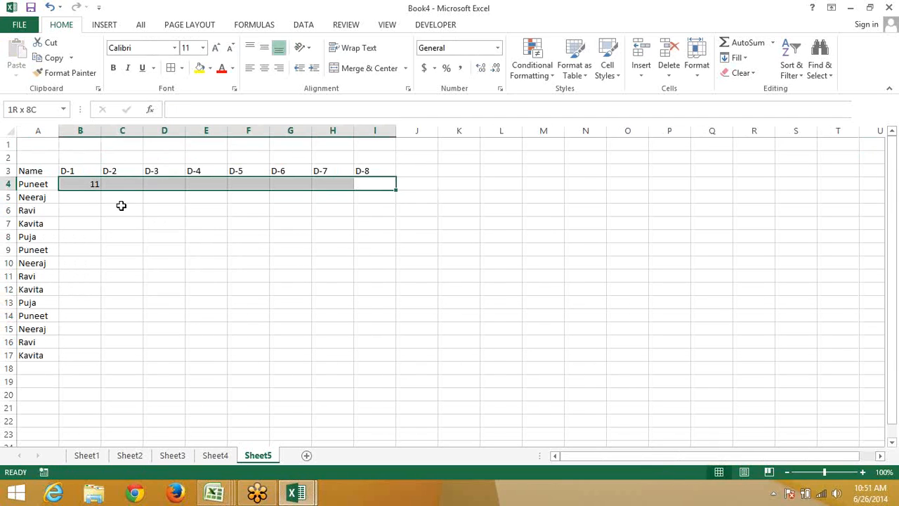
pyautogui.hotkey('ctrl', 'r')
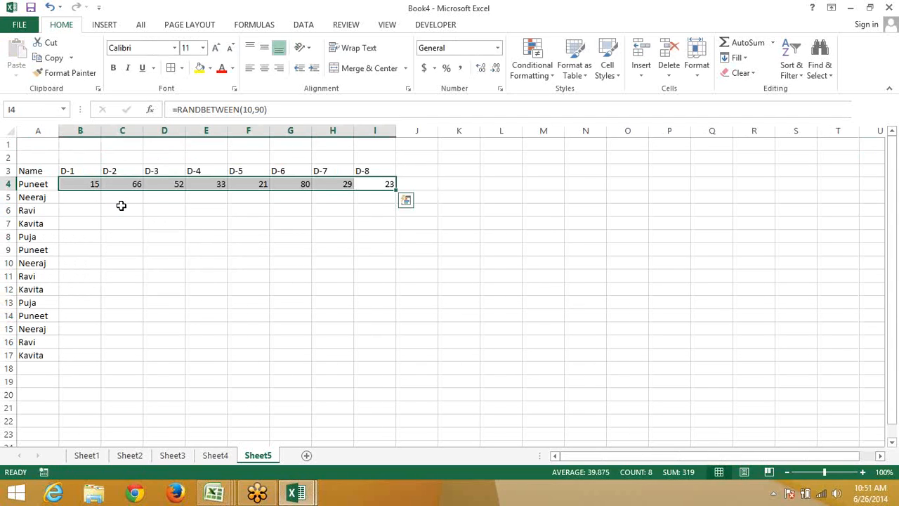
pyautogui.hotkey('shift', 'Down')
pyautogui.hotkey('shift', 'Down')
pyautogui.hotkey('shift', 'Down')
pyautogui.hotkey('shift', 'Down')
pyautogui.hotkey('shift', 'Down')
pyautogui.hotkey('shift', 'Down')
pyautogui.hotkey('shift', 'Down')
pyautogui.hotkey('shift', 'Down')
pyautogui.hotkey('shift', 'Down')
pyautogui.hotkey('shift', 'Down')
pyautogui.hotkey('shift', 'Down')
pyautogui.hotkey('shift', 'Down')
pyautogui.hotkey('shift', 'Down')
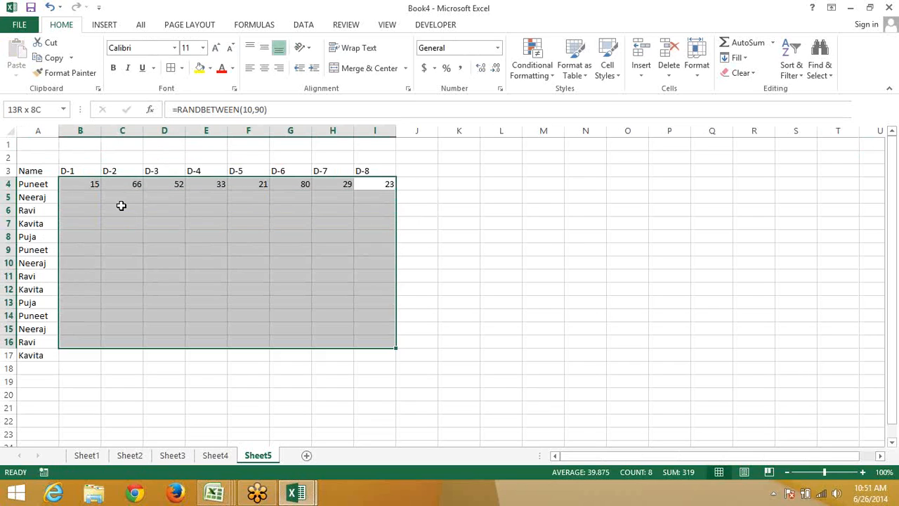
pyautogui.hotkey('ctrl', 'd')
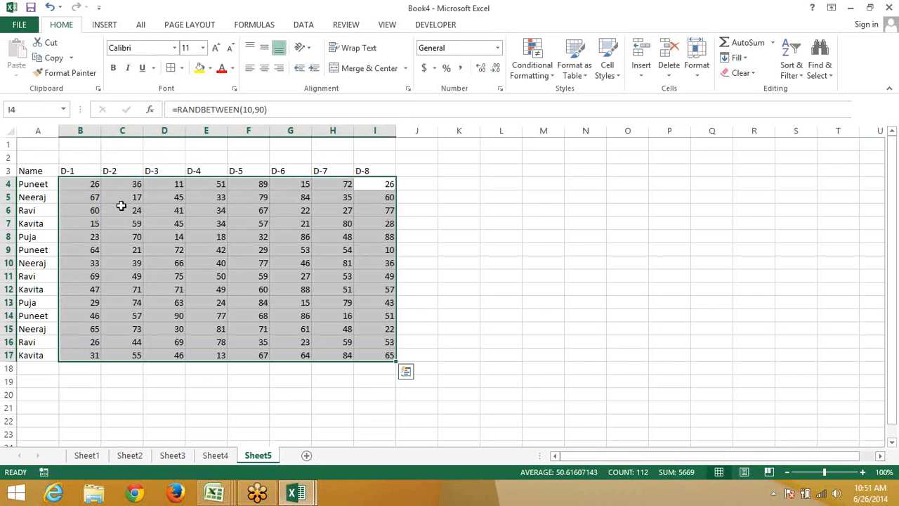
pyautogui.hotkey('ctrl', 'c')
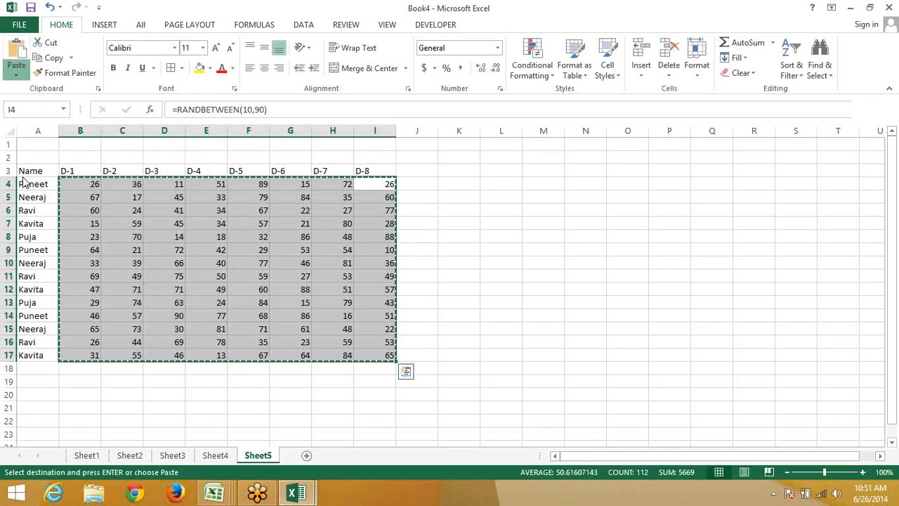
# Paste the random scores back over themselves as fixed values
pyautogui.click(16, 73)
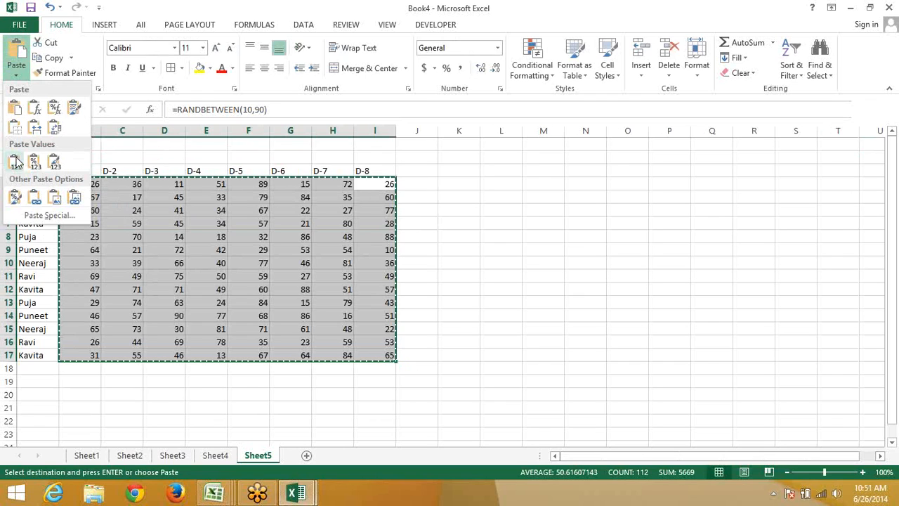
pyautogui.click(15, 162)
pyautogui.click(106, 197)
pyautogui.press('Escape')
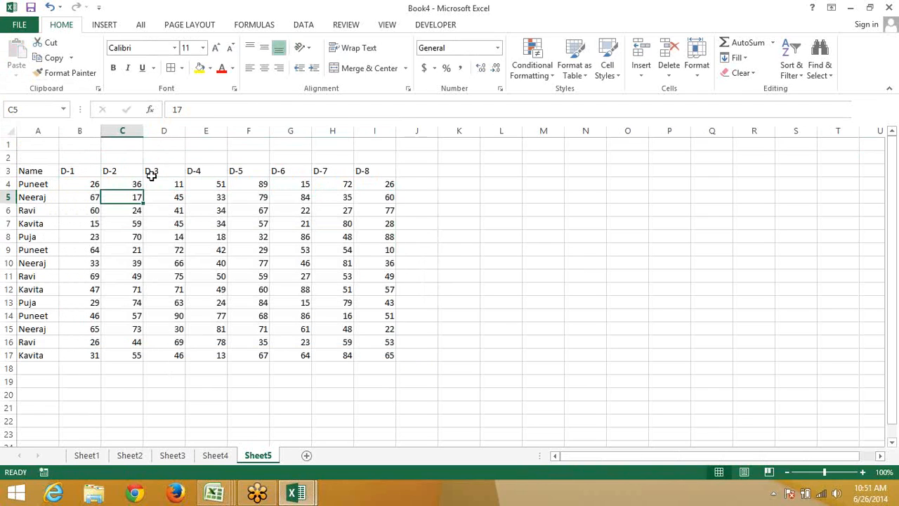
# Enter 75 in B1 and select the D-2 column C
pyautogui.press('Up')
pyautogui.press('Up')
pyautogui.press('Up')
pyautogui.press('Up')
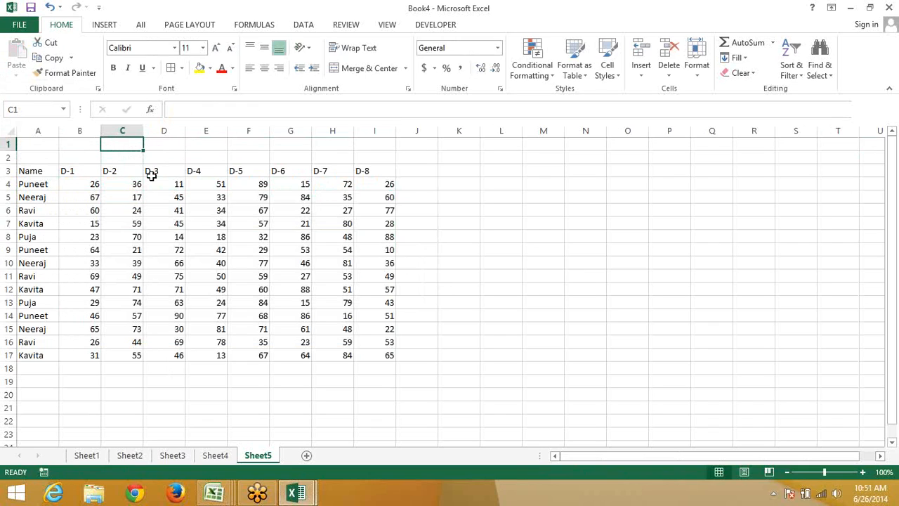
pyautogui.press('Left')
pyautogui.press('Down')
pyautogui.press('Down')
pyautogui.press('Down')
pyautogui.press('Down')
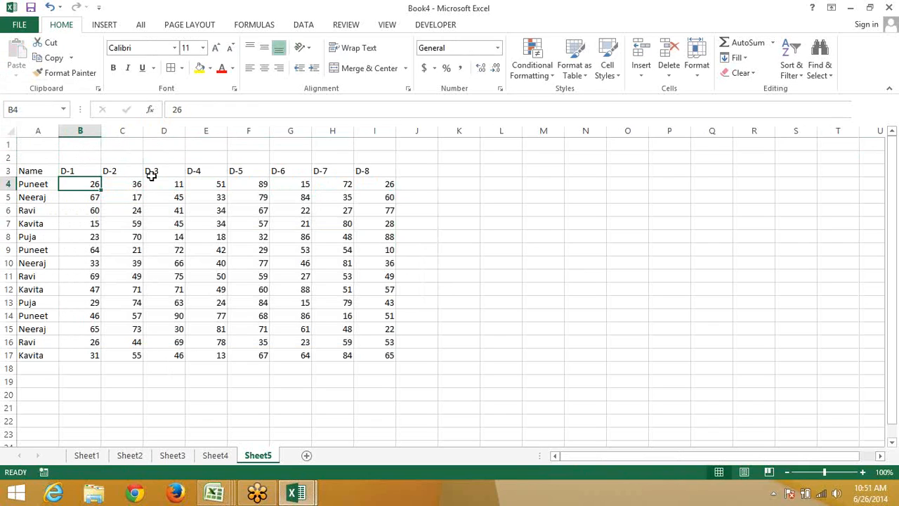
pyautogui.press('Up')
pyautogui.press('Up')
pyautogui.press('Up')
pyautogui.press('Up')
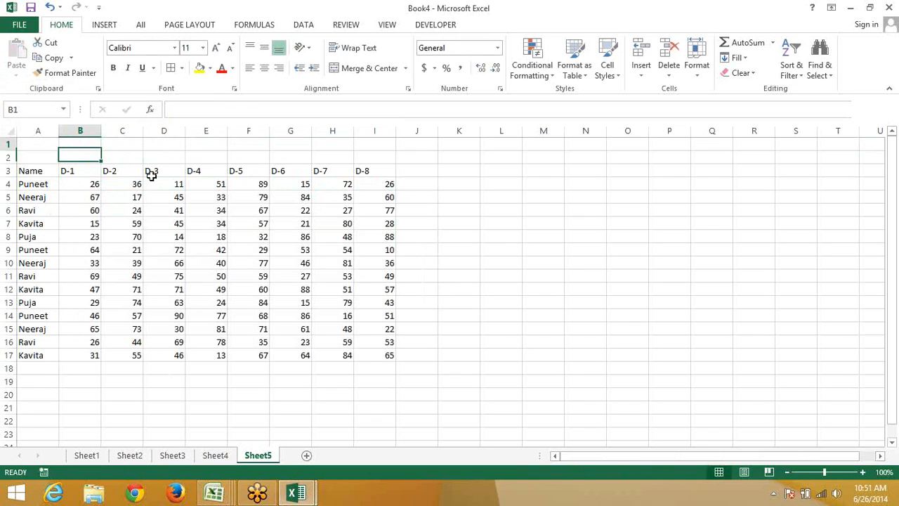
pyautogui.write('75')
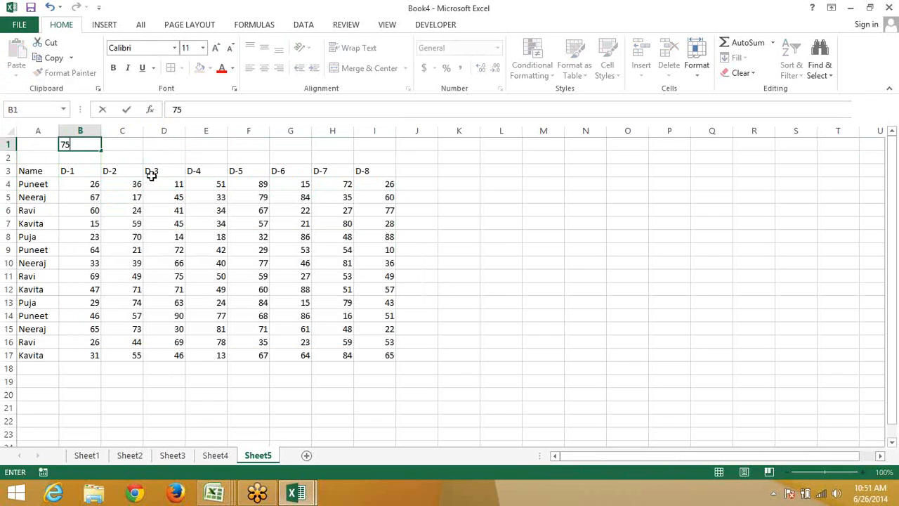
pyautogui.press('Tab')
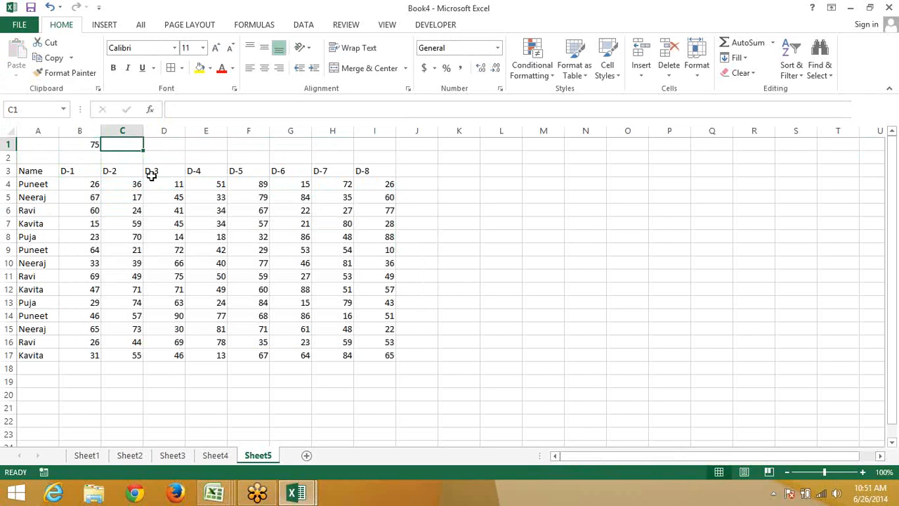
pyautogui.press('Down')
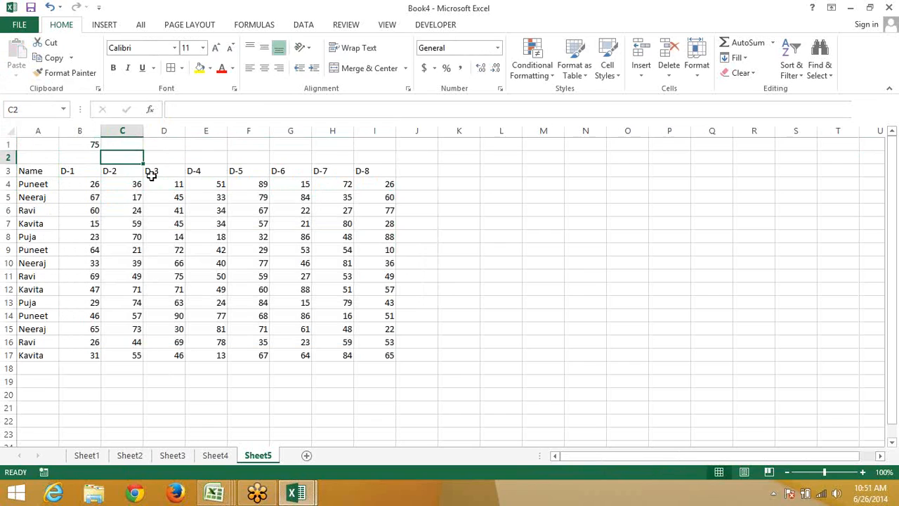
pyautogui.hotkey('ctrl', 'space')
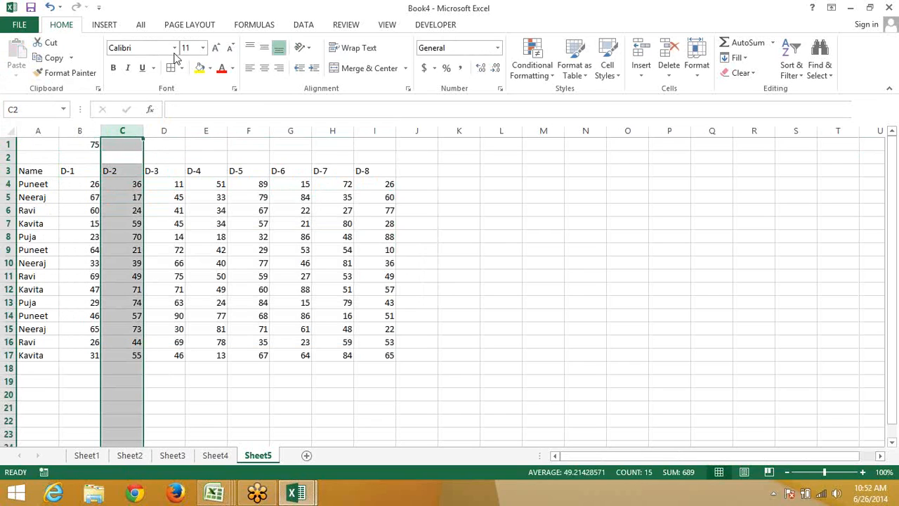
# Insert a blank column C and enter =B4/75 in C4
pyautogui.click(637, 71)
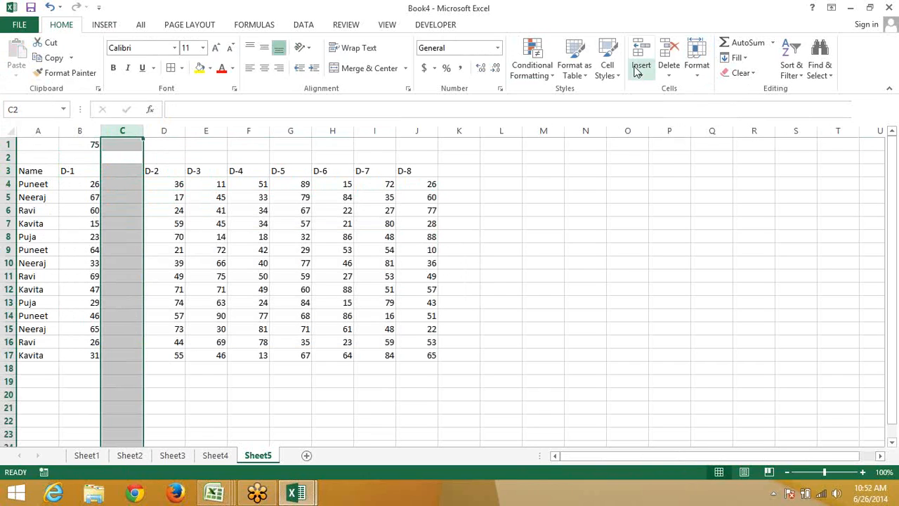
pyautogui.press('Down')
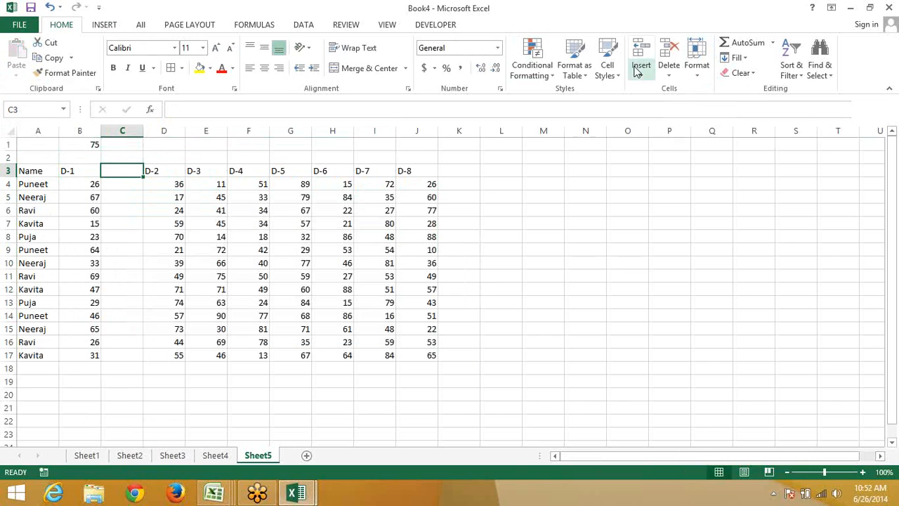
pyautogui.press('Down')
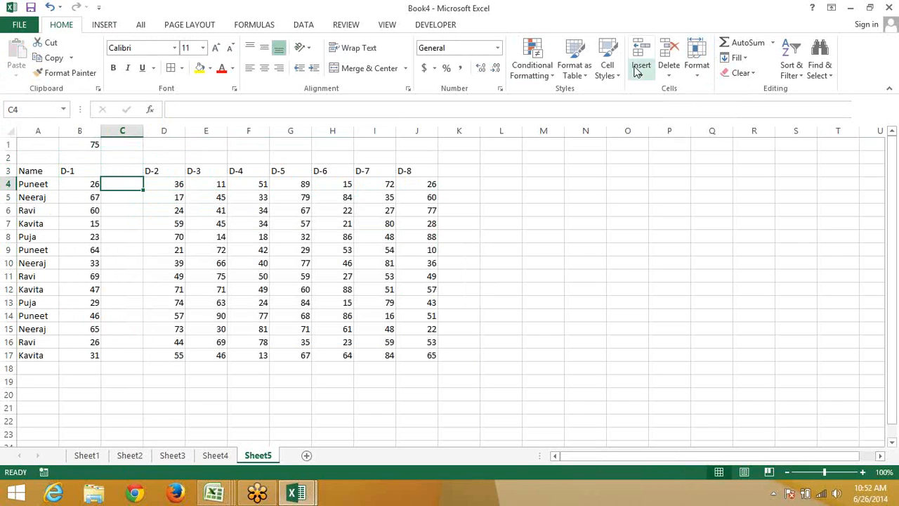
pyautogui.write('=')
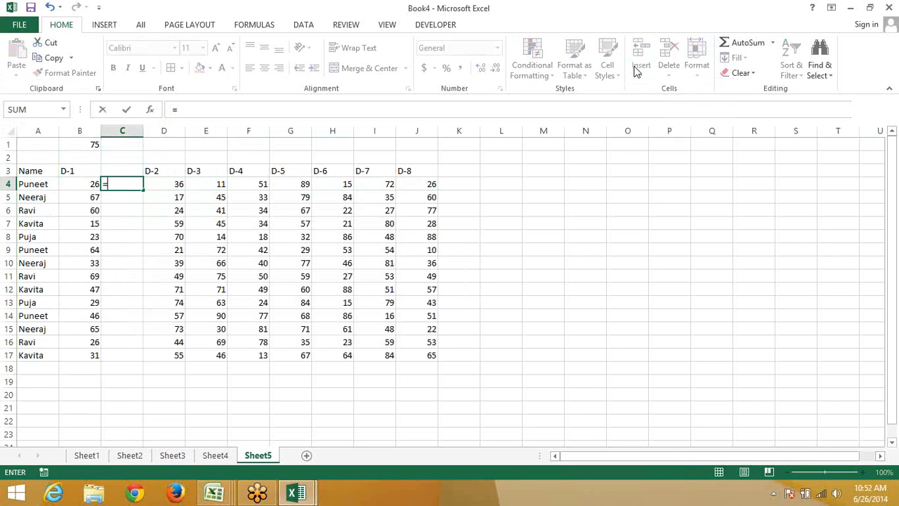
pyautogui.press('Left')
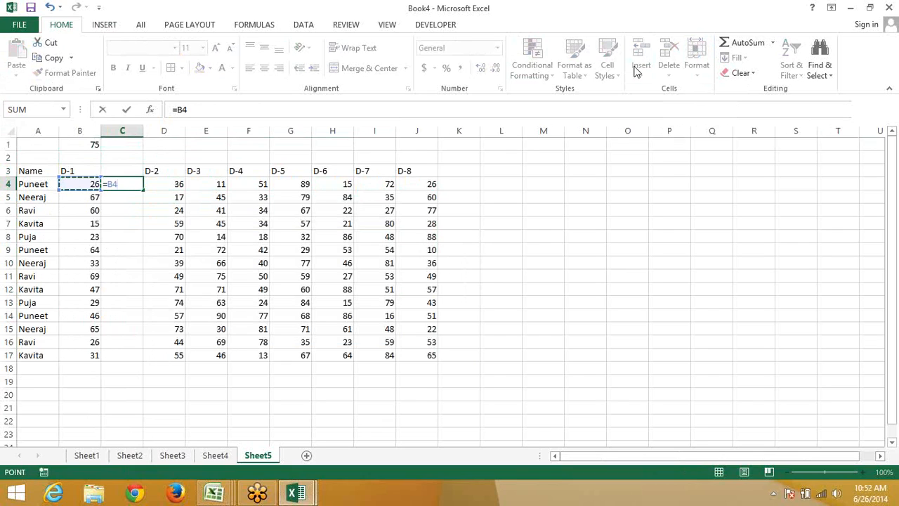
pyautogui.write('/75')
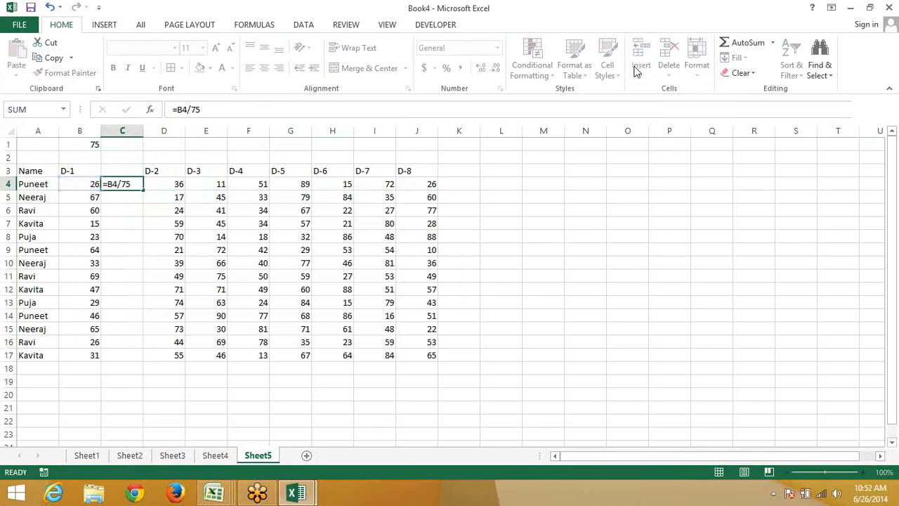
pyautogui.hotkey('ctrl', 'Return')
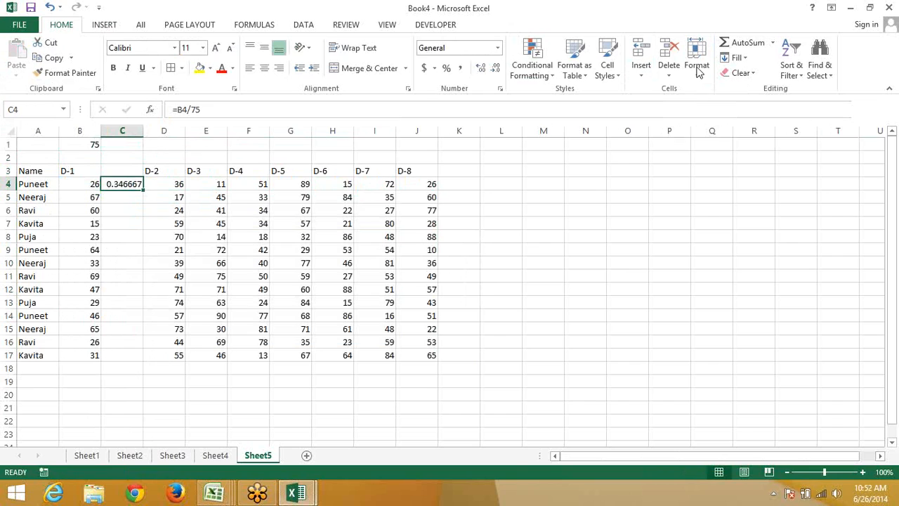
# Format C4 as a percentage, fill it down to C17, and copy the percentages
pyautogui.click(446, 67)
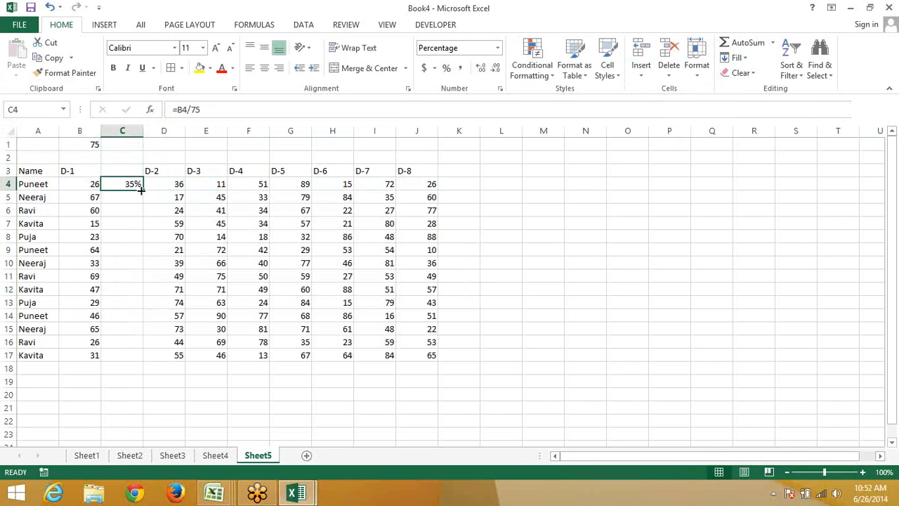
pyautogui.moveTo(143, 190); pyautogui.dragTo(126, 361)
pyautogui.hotkey('ctrl', 'c')
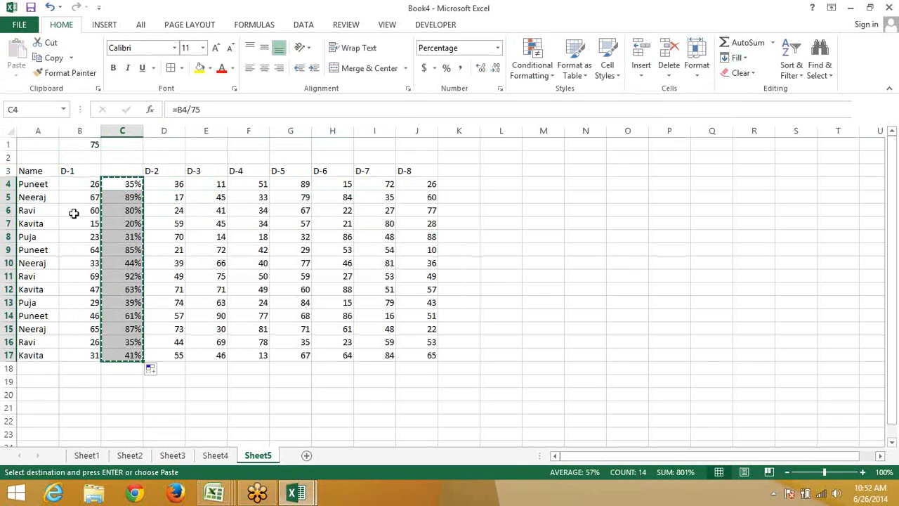
pyautogui.click(94, 183)
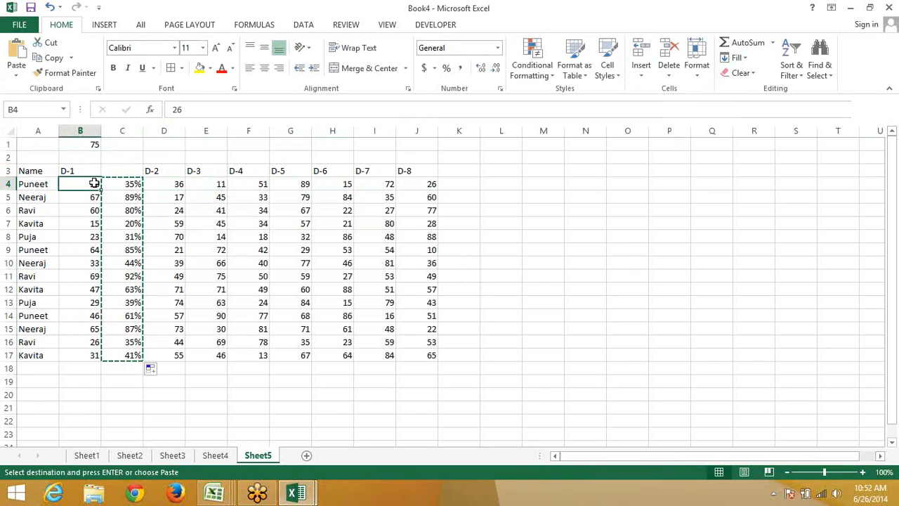
# Paste the percentages into D-1 at B4 as values, then try Comma and Percent styles
pyautogui.rightClick(94, 184)
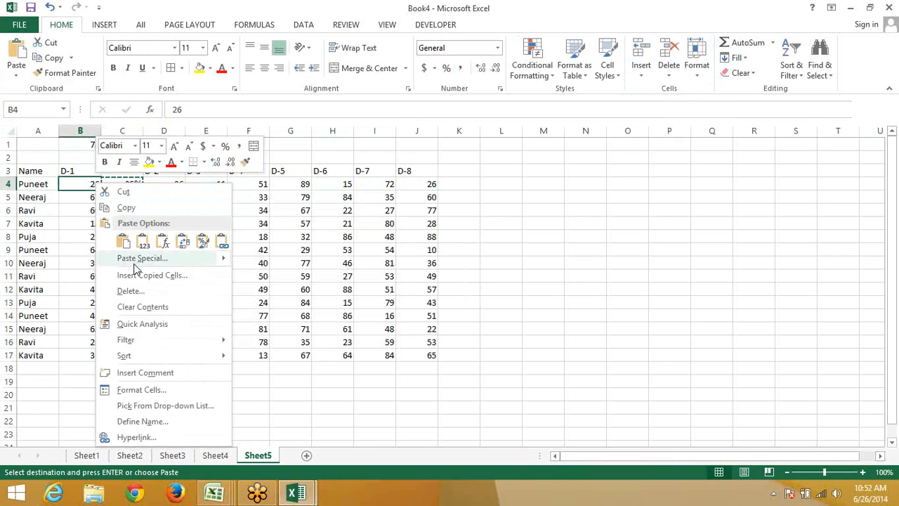
pyautogui.click(137, 258)
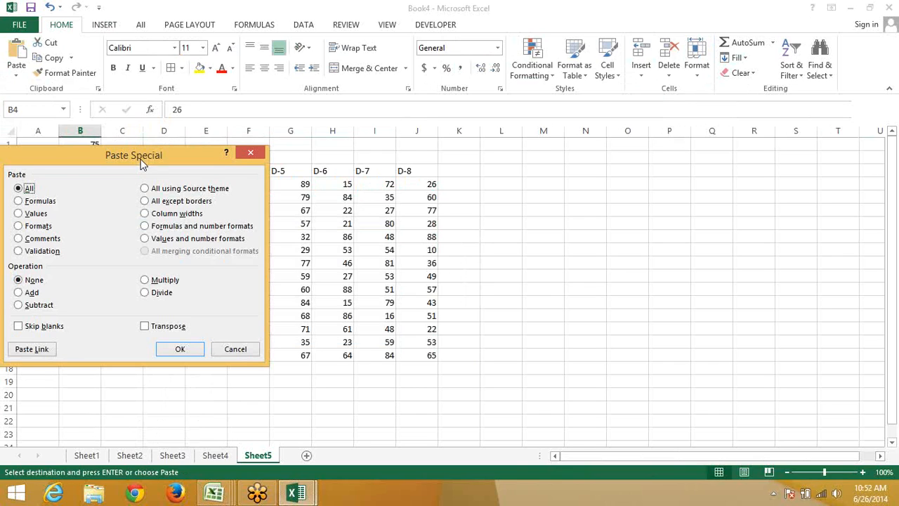
pyautogui.moveTo(140, 163); pyautogui.dragTo(365, 122)
pyautogui.click(243, 171)
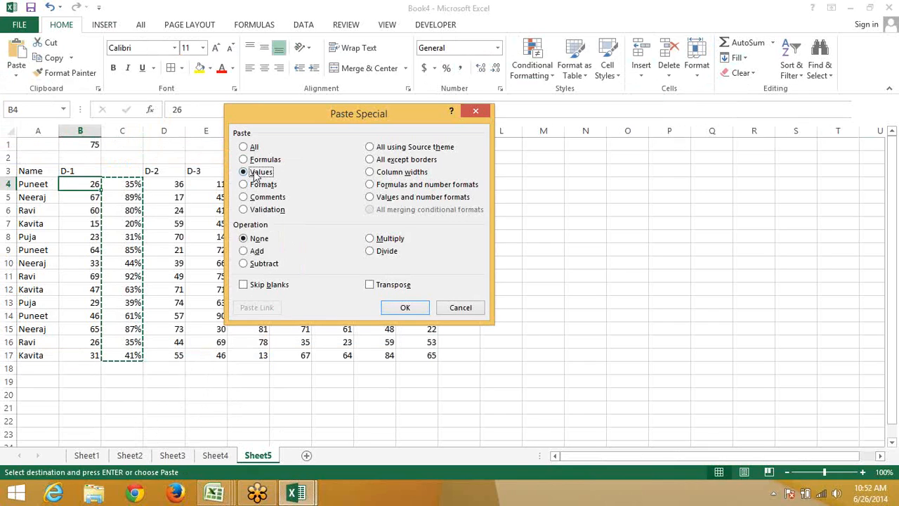
pyautogui.press('Return')
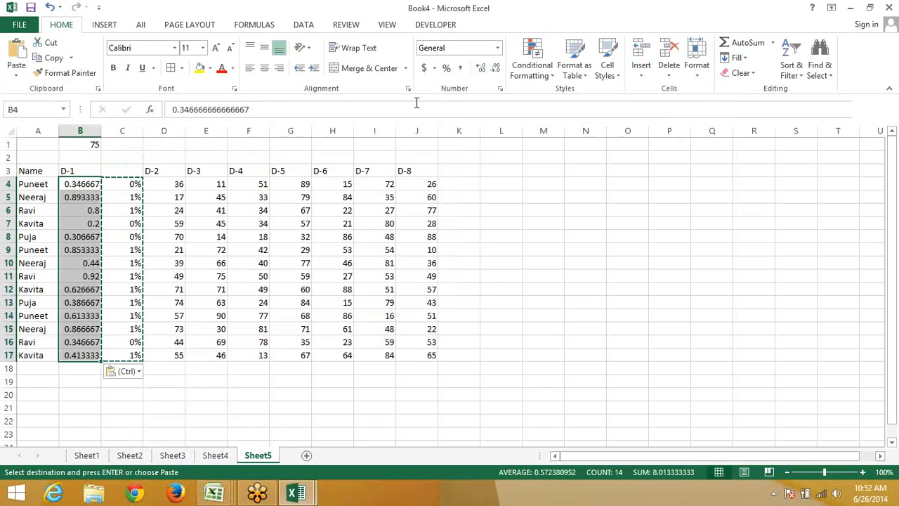
pyautogui.click(458, 68)
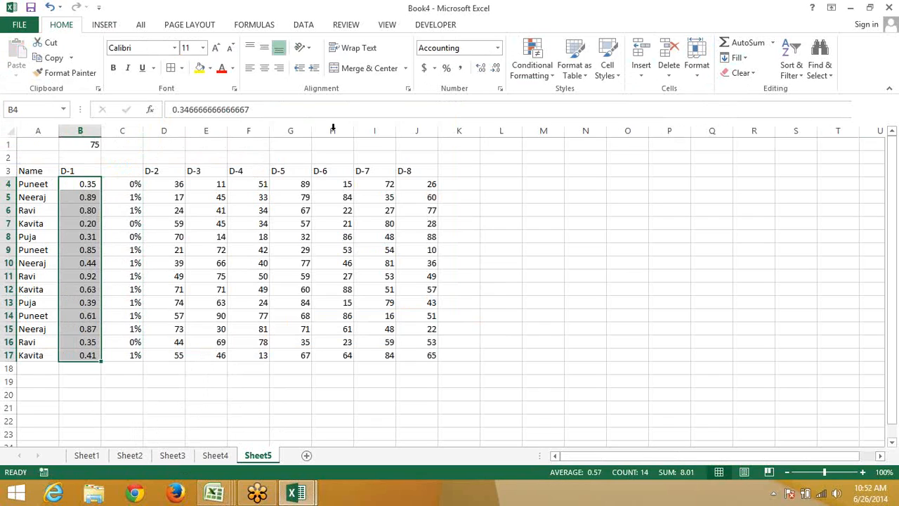
pyautogui.click(447, 68)
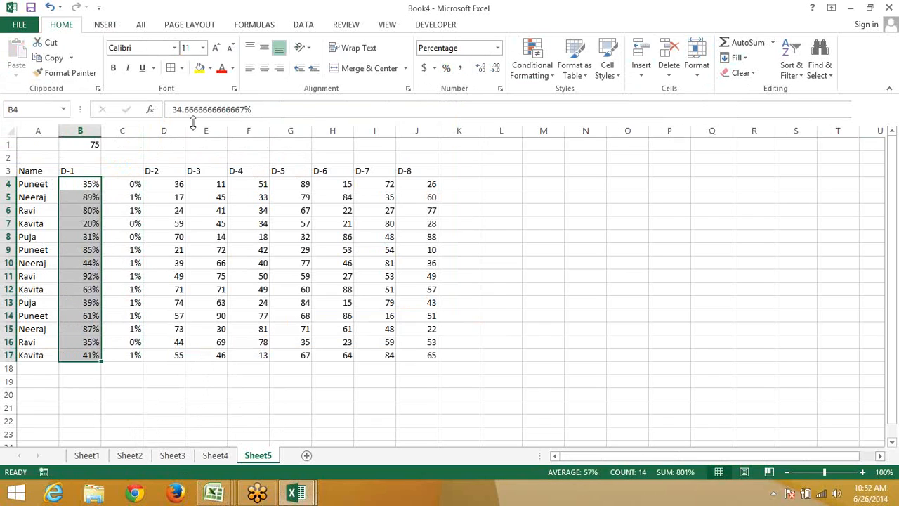
# Undo the pasted values and formatting, then delete the helper percentage column C
pyautogui.click(122, 131)
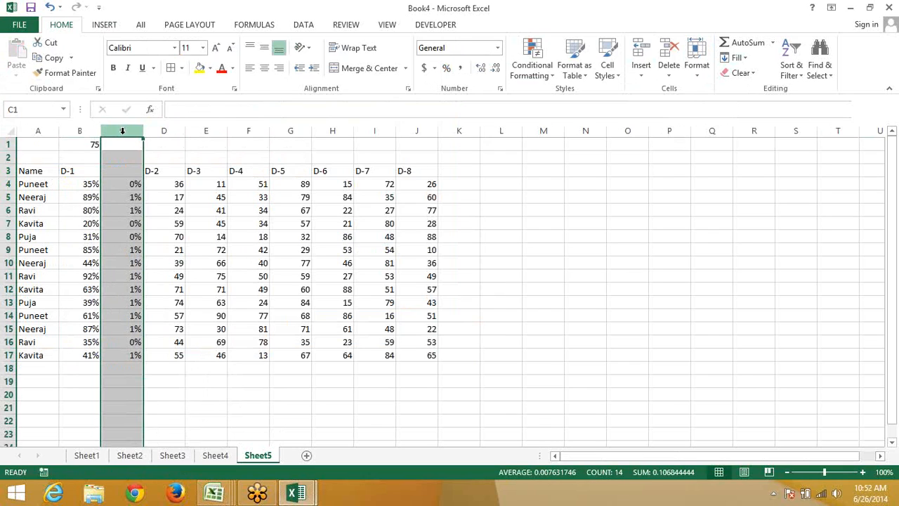
pyautogui.hotkey('ctrl', 'z')
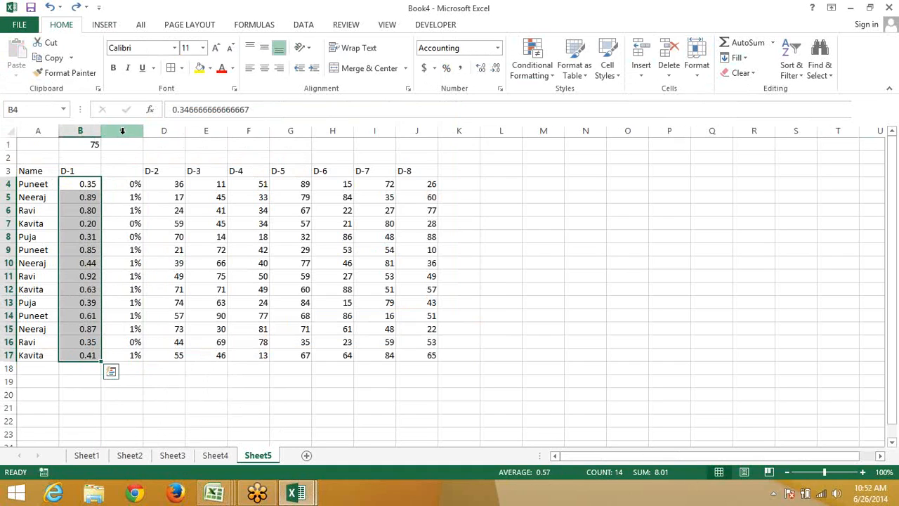
pyautogui.hotkey('ctrl', 'z')
pyautogui.hotkey('ctrl', 'z')
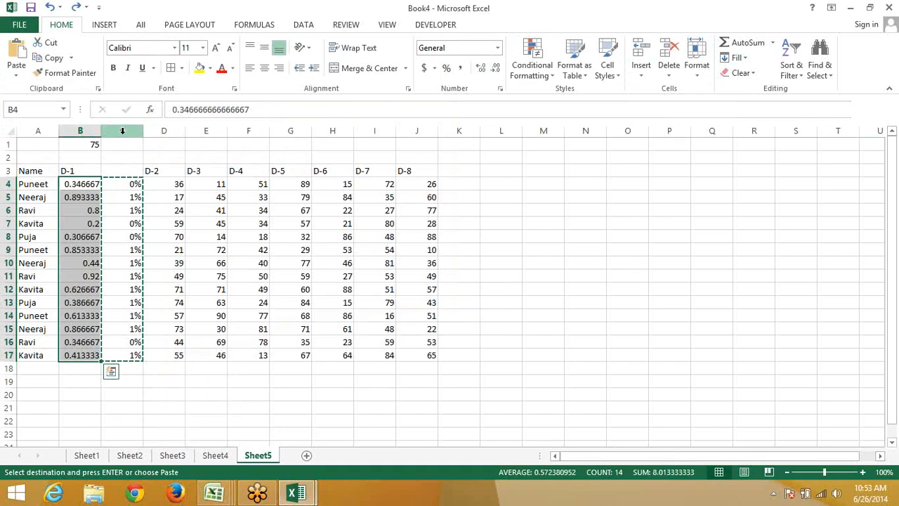
pyautogui.hotkey('ctrl', 'z')
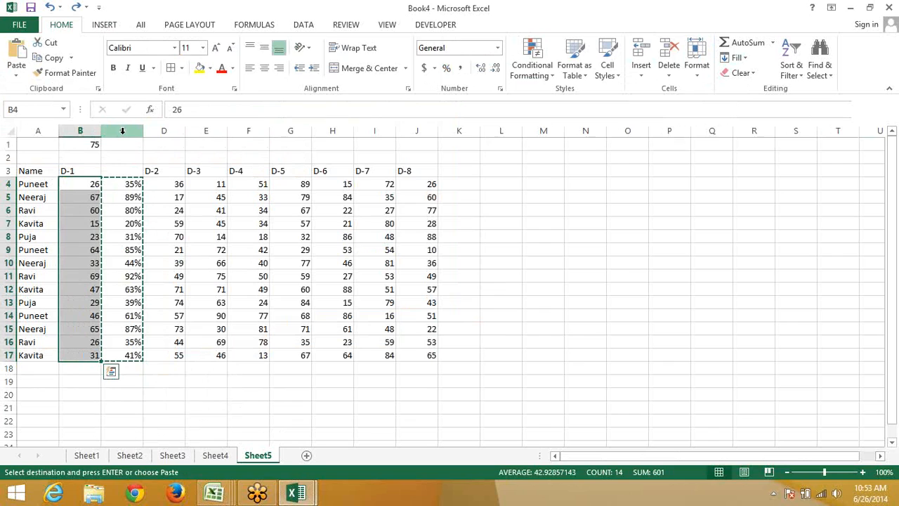
pyautogui.press('Escape')
pyautogui.press('Right')
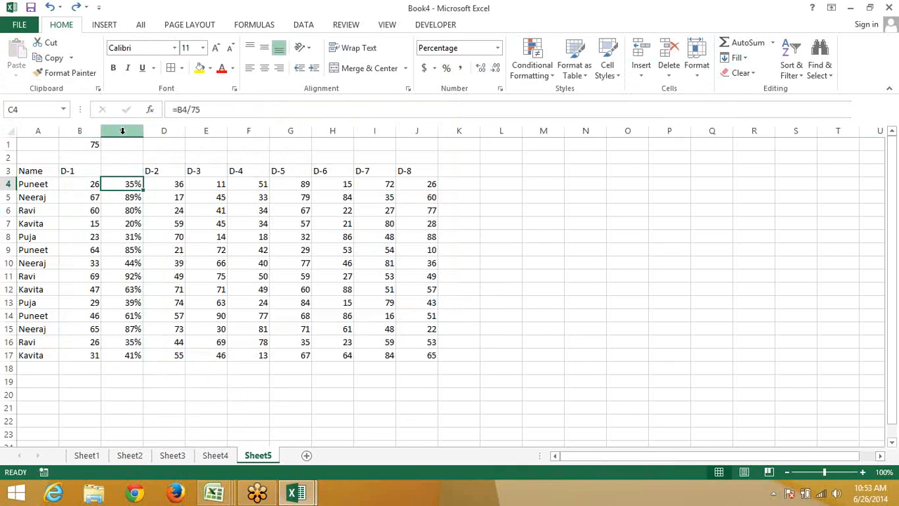
pyautogui.click(122, 131)
pyautogui.hotkey('ctrl', '-')
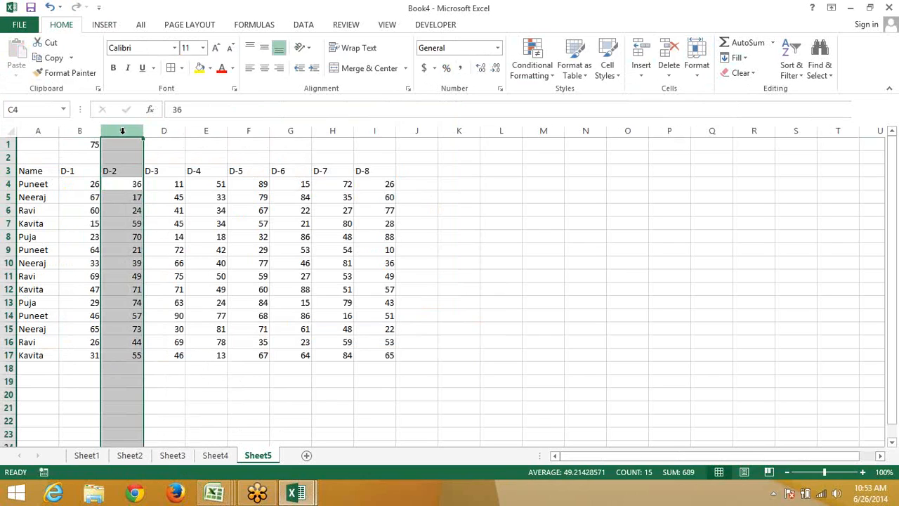
pyautogui.press('Up')
pyautogui.press('Up')
pyautogui.press('Up')
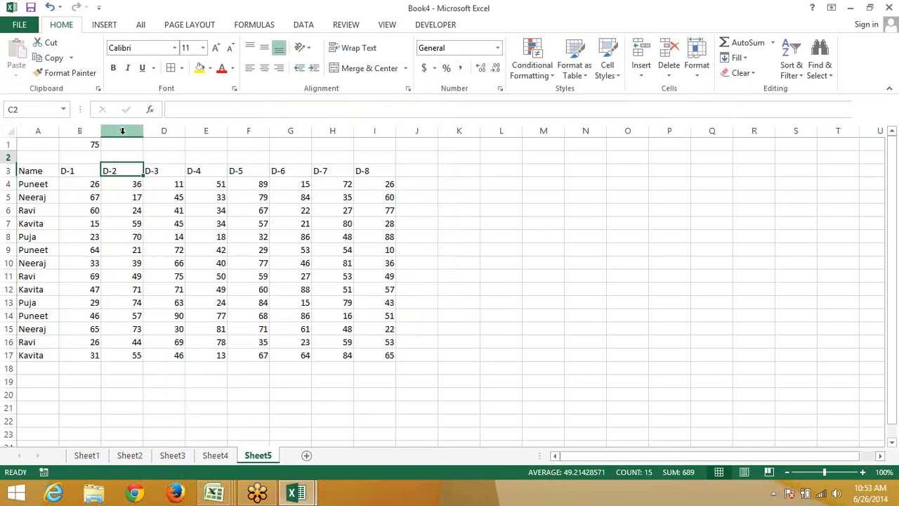
pyautogui.press('Left')
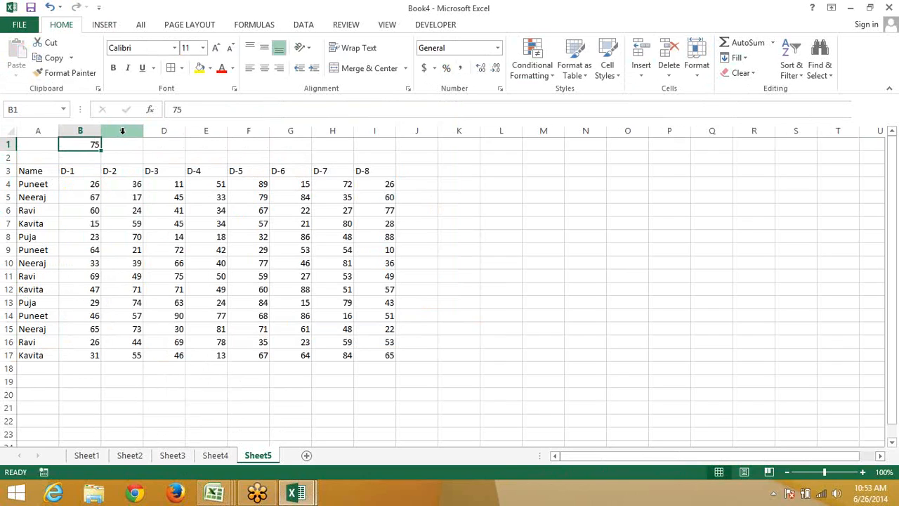
pyautogui.hotkey('ctrl', 'c')
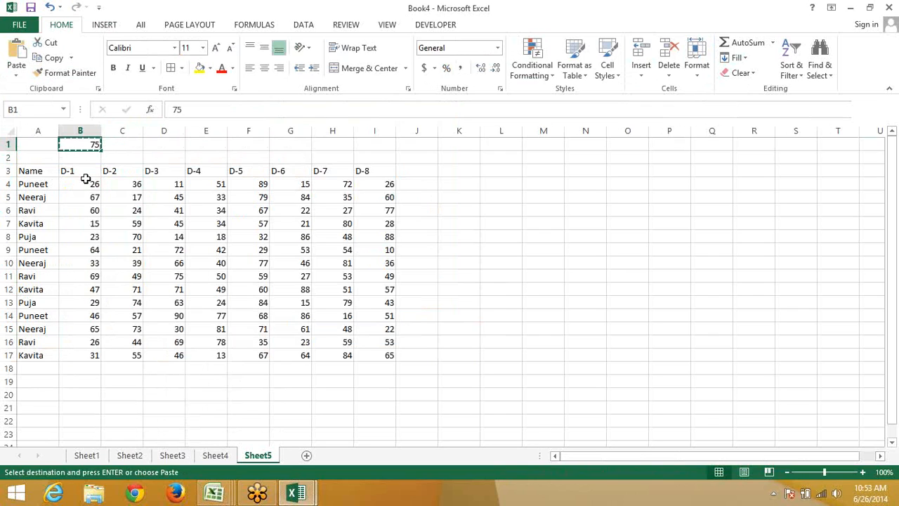
pyautogui.press('Down')
pyautogui.press('Down')
pyautogui.press('Down')
pyautogui.press('Down')
pyautogui.press('Down')
pyautogui.press('Down')
pyautogui.moveTo(90, 190); pyautogui.dragTo(385, 355)
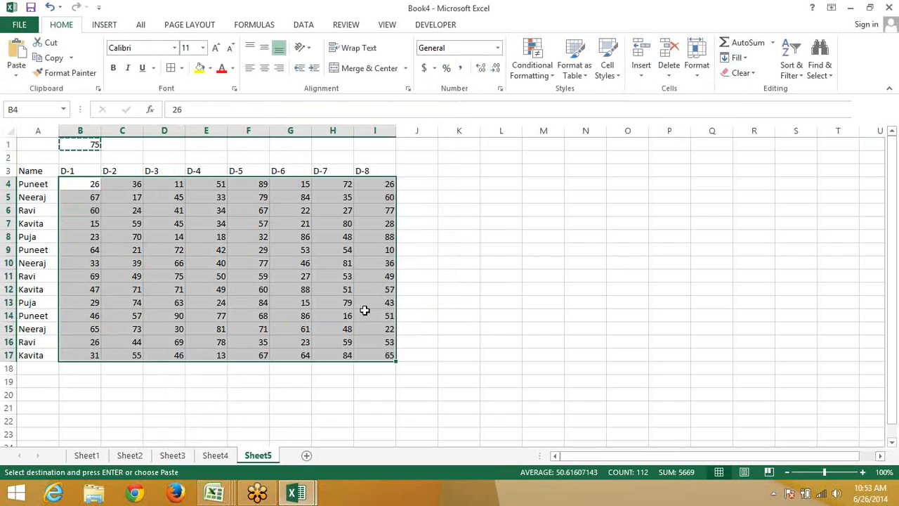
pyautogui.rightClick(160, 261)
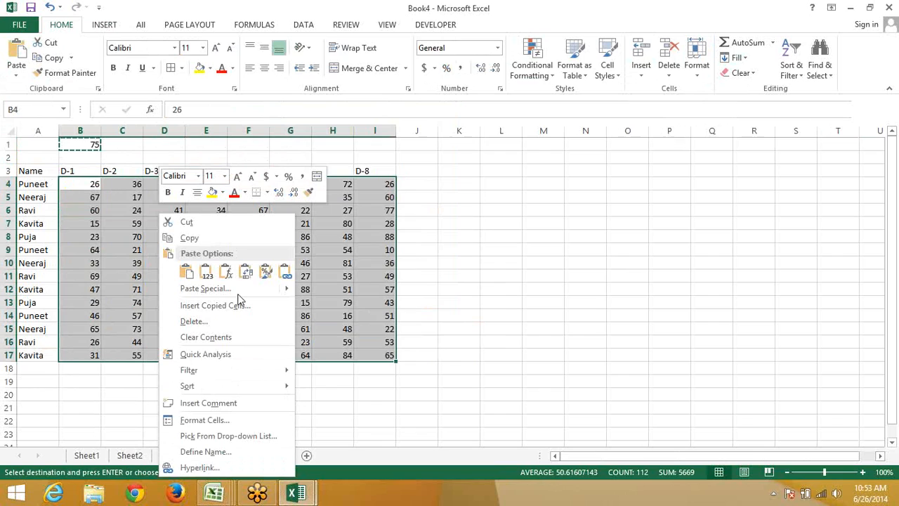
pyautogui.click(220, 288)
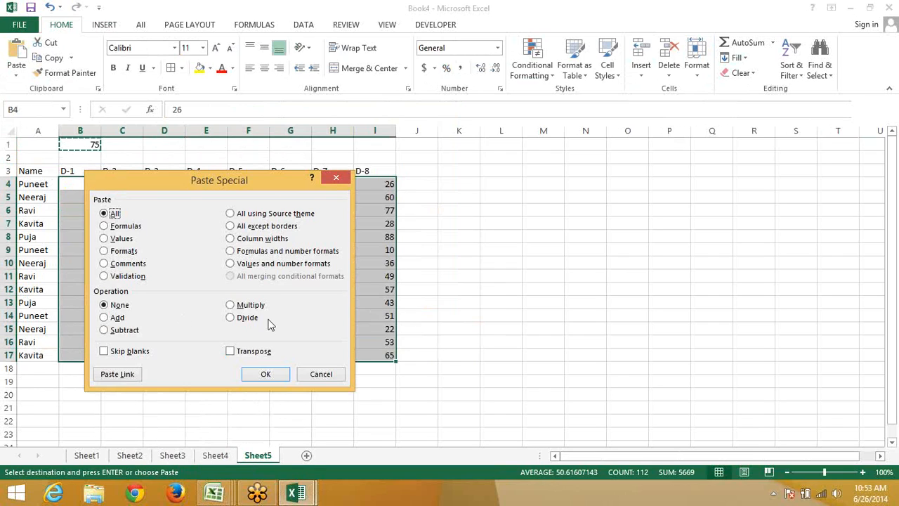
pyautogui.click(232, 320)
pyautogui.moveTo(240, 186); pyautogui.dragTo(602, 145)
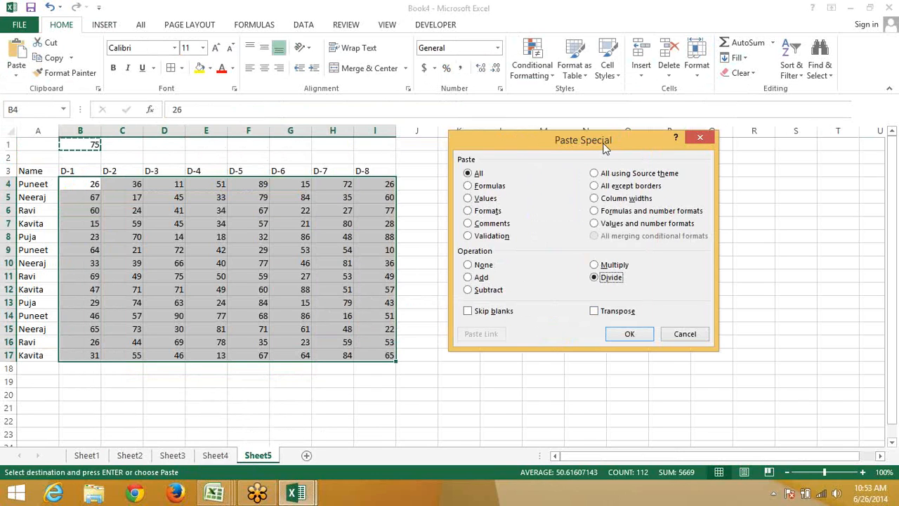
pyautogui.click(630, 334)
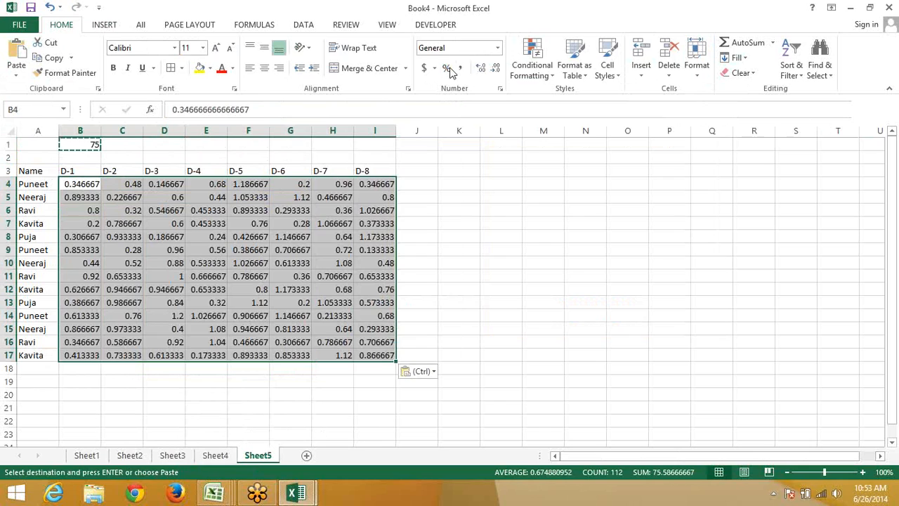
pyautogui.click(447, 68)
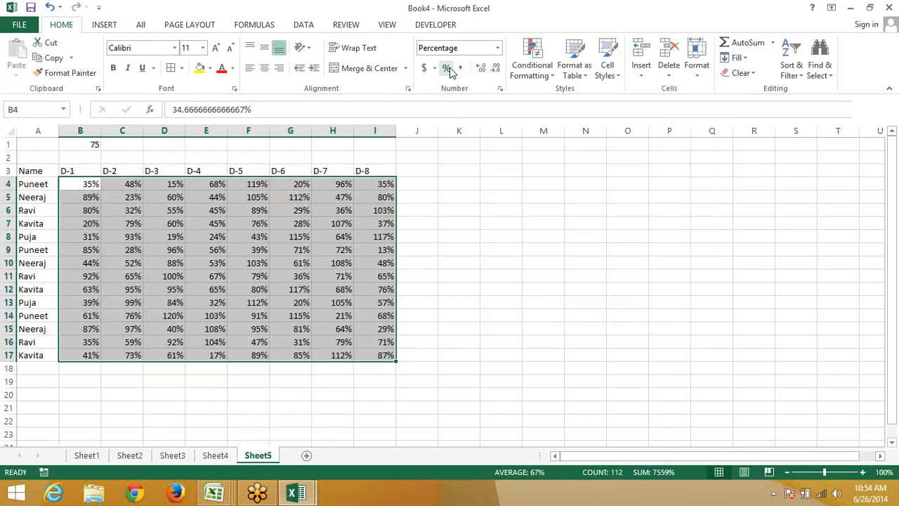
pyautogui.click(449, 67)
pyautogui.hotkey('ctrl', 'z')
pyautogui.hotkey('ctrl', 'z')
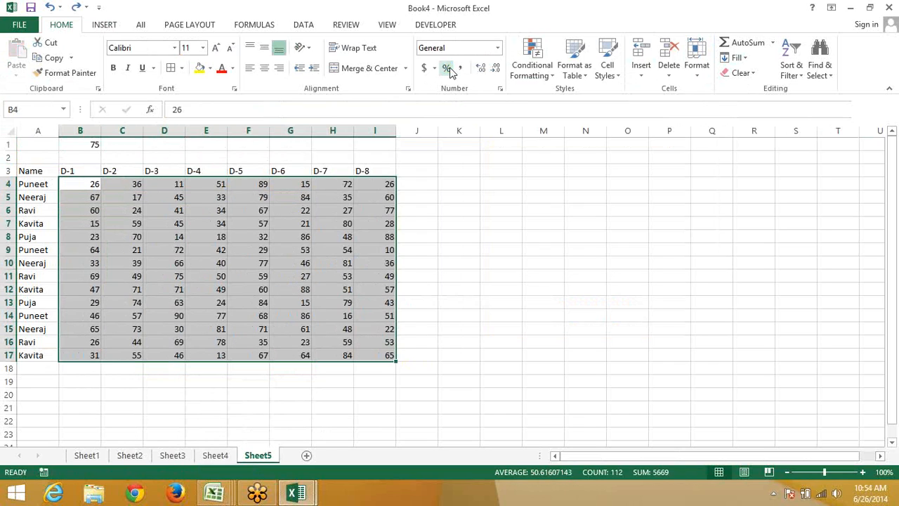
# Clear the 75 from B1 and copy the whole score table
pyautogui.press('Up')
pyautogui.press('Up')
pyautogui.press('Up')
pyautogui.press('Down')
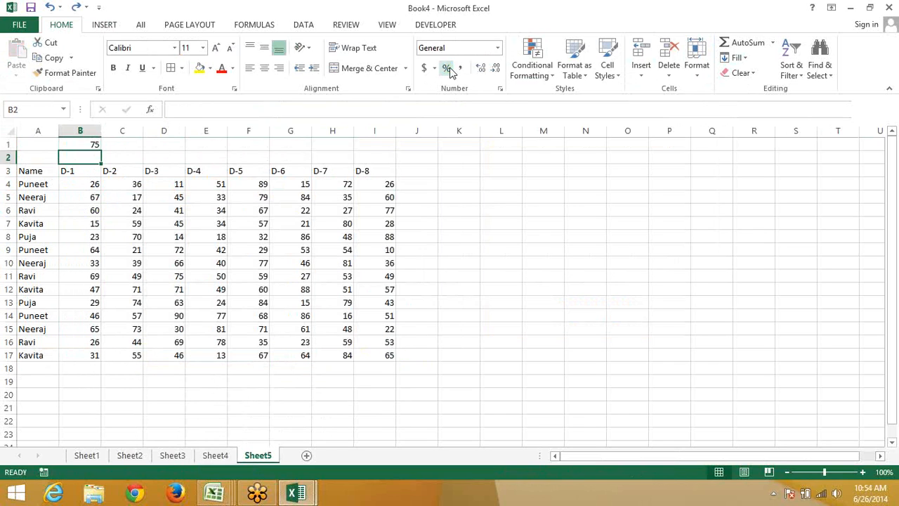
pyautogui.press('Up')
pyautogui.press('Delete')
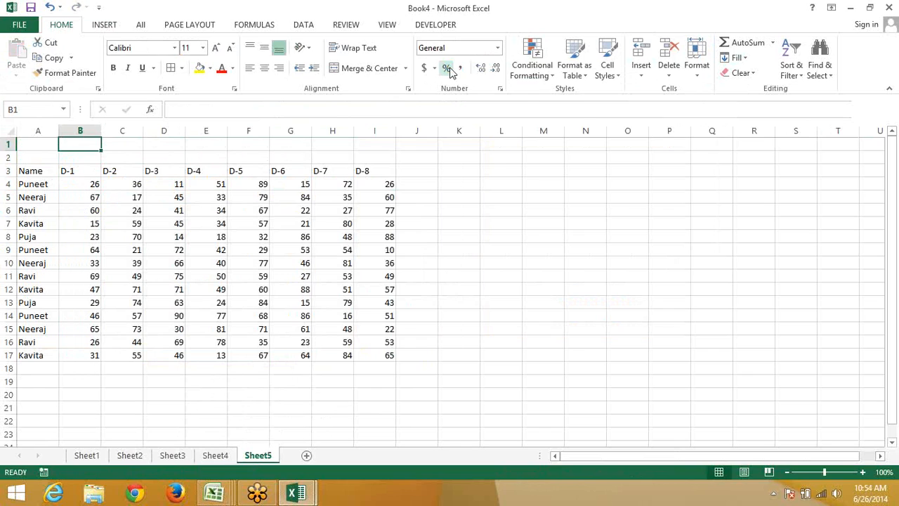
pyautogui.press('Down')
pyautogui.press('Down')
pyautogui.press('Left')
pyautogui.hotkey('ctrl', 'a')
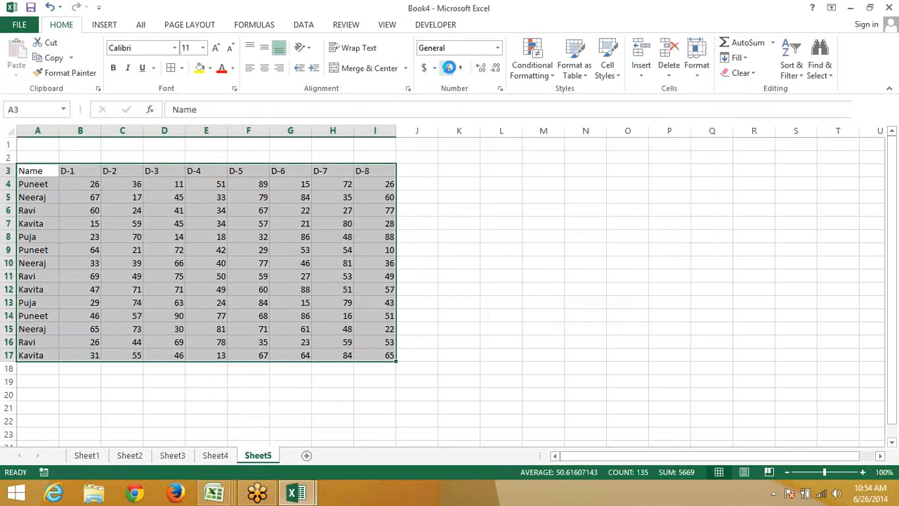
pyautogui.hotkey('ctrl', 'c')
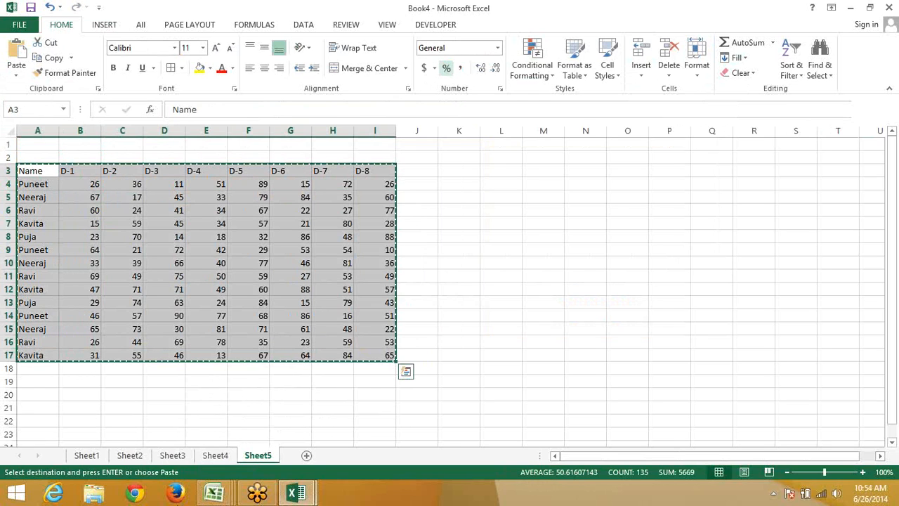
# Paste the table into Book5's Sheet3, then insert a blank row 1 and blank column F
pyautogui.click(225, 494)
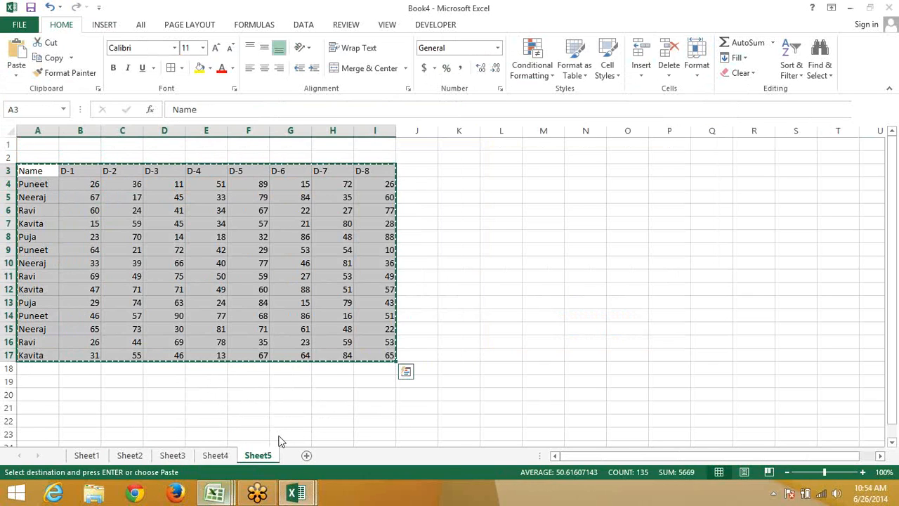
pyautogui.click(371, 421)
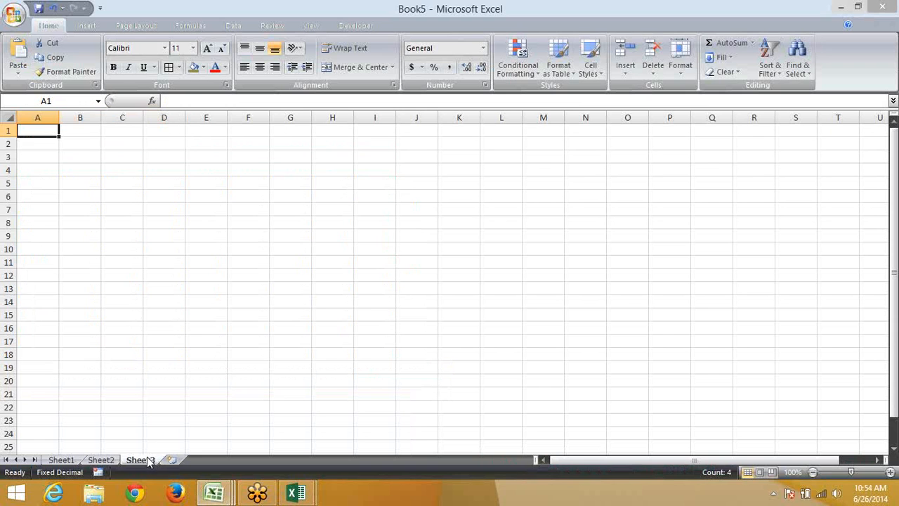
pyautogui.press('Return')
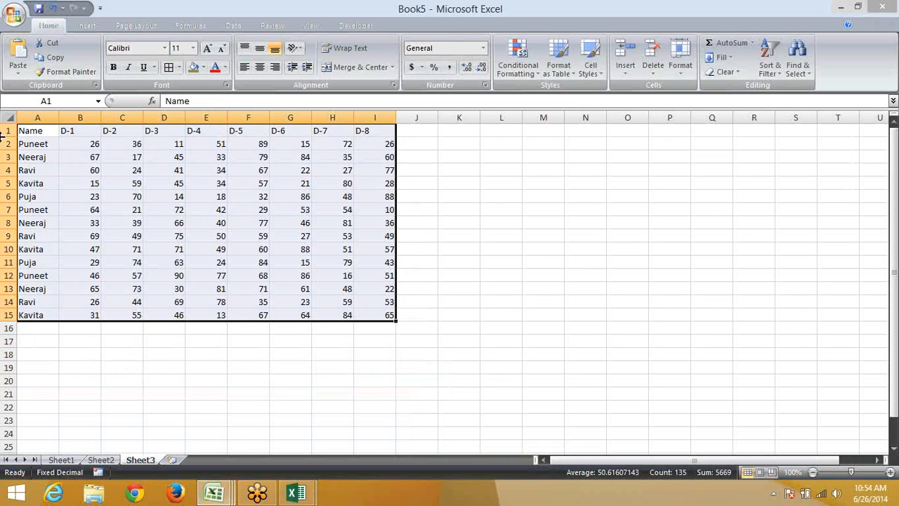
pyautogui.click(4, 131)
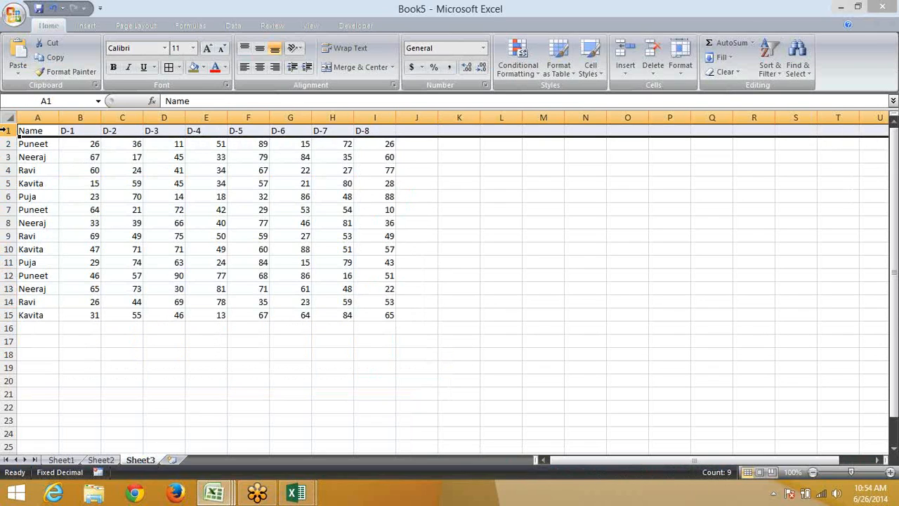
pyautogui.rightClick(7, 131)
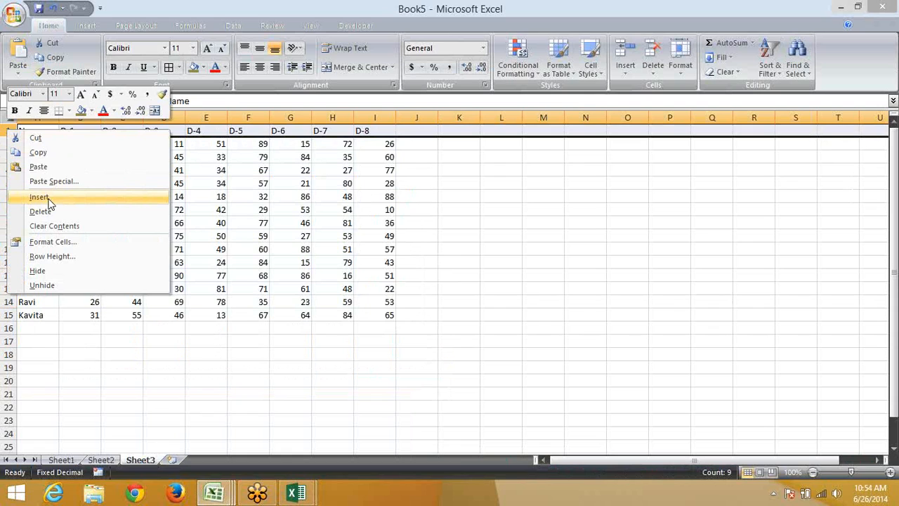
pyautogui.click(48, 199)
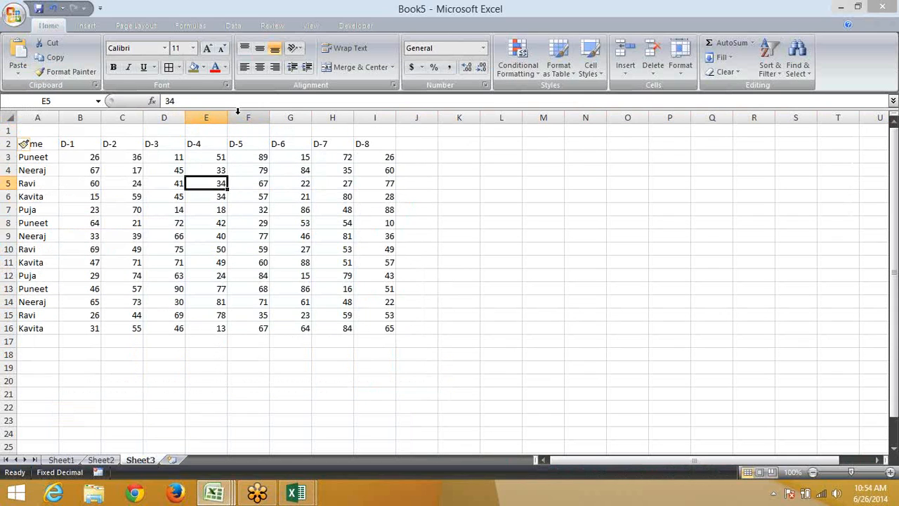
pyautogui.click(239, 114)
pyautogui.hotkey('ctrl', 'shift', '+')
# Copy the D-1 to D-4 headers into G2:J2, then move to B1
pyautogui.press('Left')
pyautogui.press('Left')
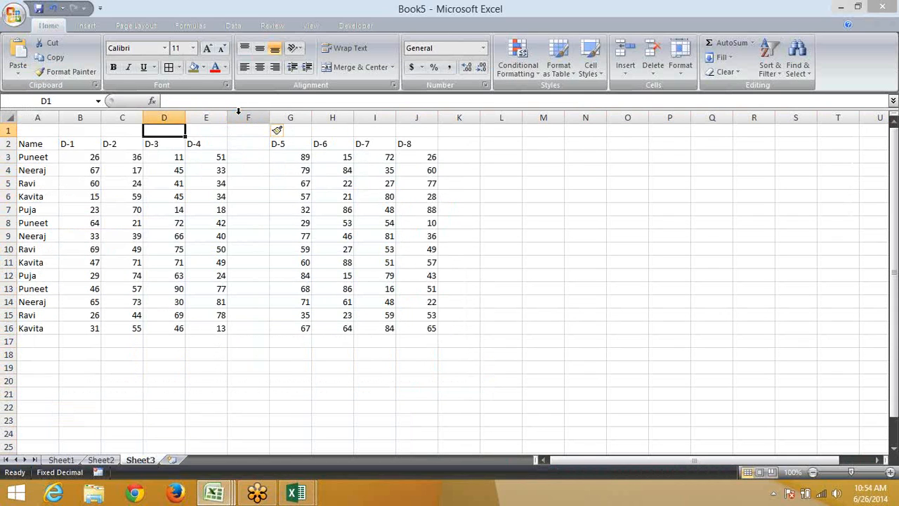
pyautogui.press('Left')
pyautogui.press('Down')
pyautogui.press('Left')
pyautogui.hotkey('shift', 'Right')
pyautogui.hotkey('shift', 'Right')
pyautogui.hotkey('shift', 'Right')
pyautogui.hotkey('ctrl', 'c')
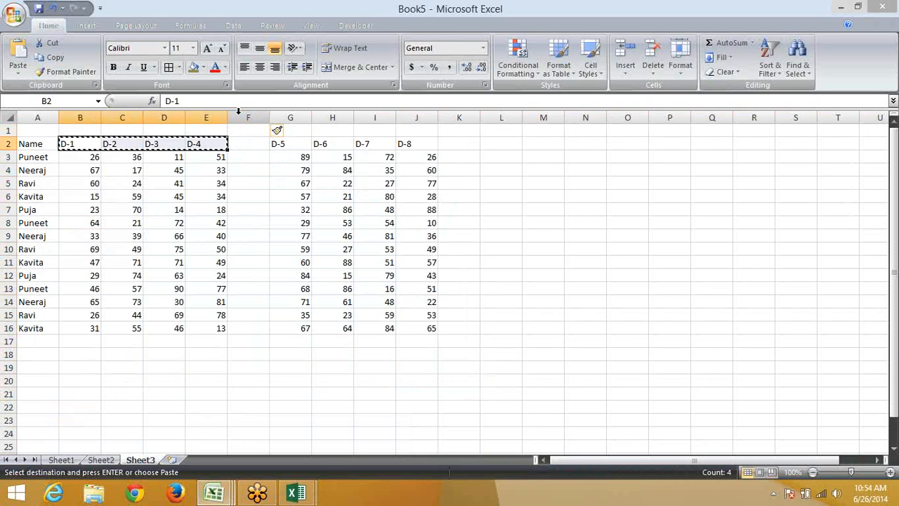
pyautogui.press('Right')
pyautogui.press('Right')
pyautogui.press('Right')
pyautogui.press('Right')
pyautogui.press('Right')
pyautogui.hotkey('ctrl', 'v')
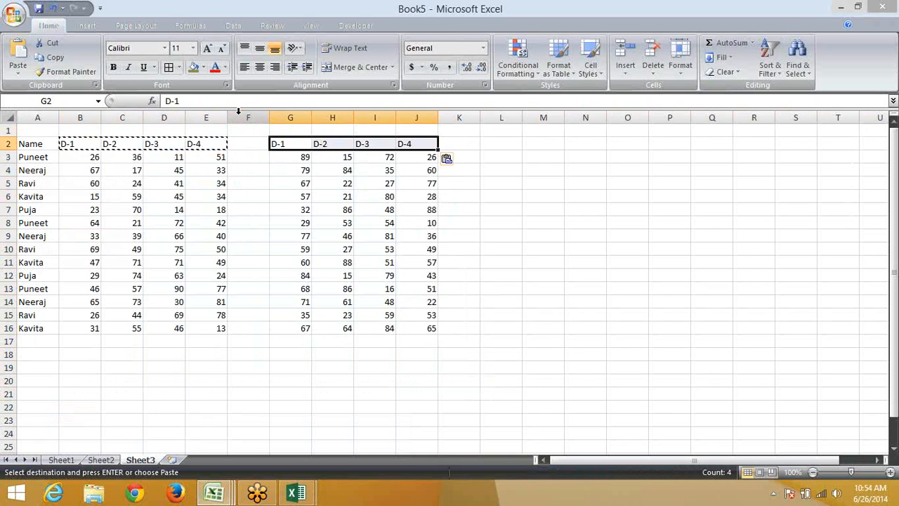
pyautogui.press('Escape')
pyautogui.press('Home')
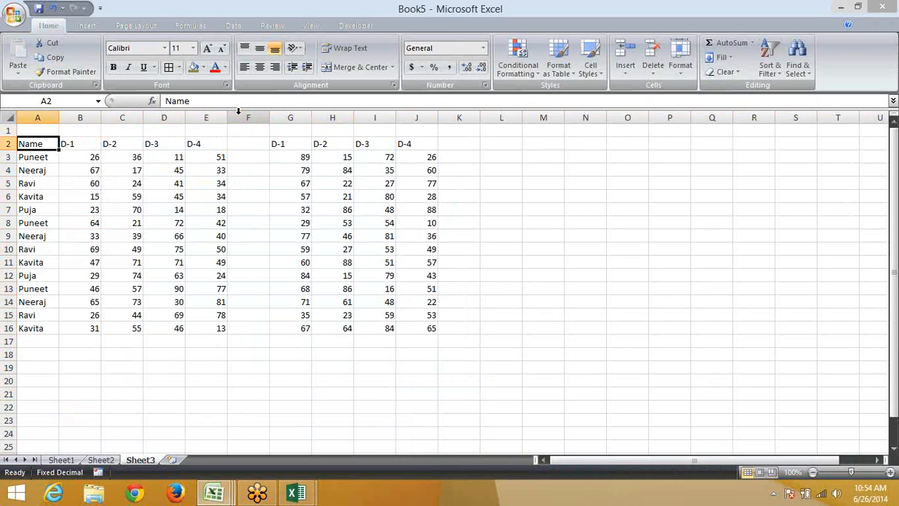
pyautogui.press('Up')
pyautogui.press('Right')
# Label the left block Sales in B1 and the right block Target in G1
pyautogui.write('SAles')
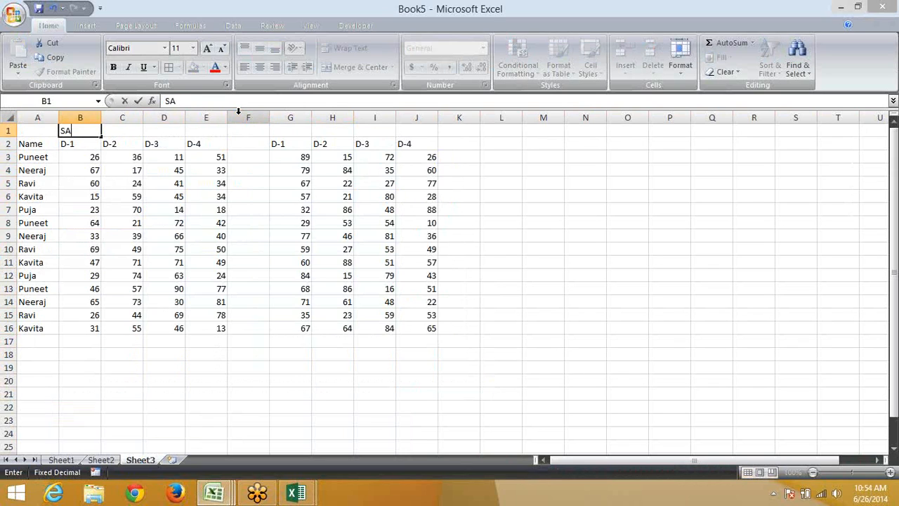
pyautogui.press('Right')
pyautogui.press('Right')
pyautogui.press('Right')
pyautogui.press('Right')
pyautogui.press('Right')
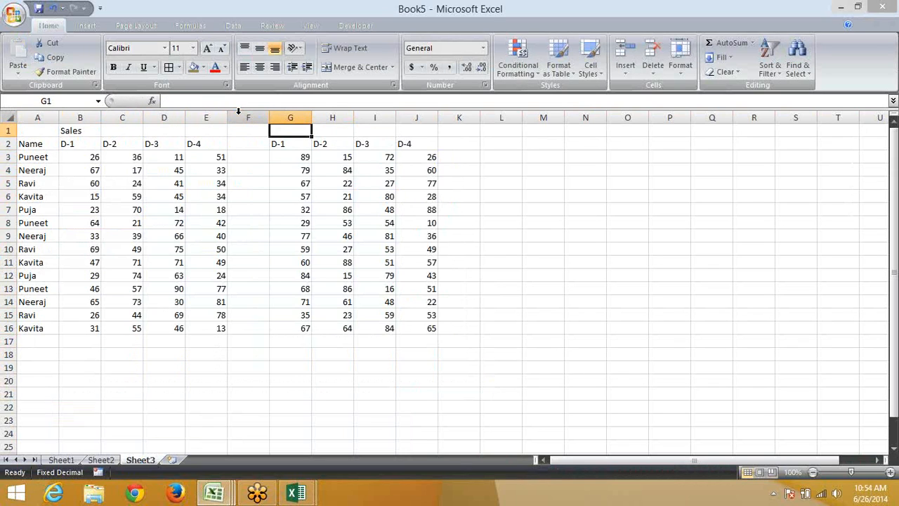
pyautogui.write('Target')
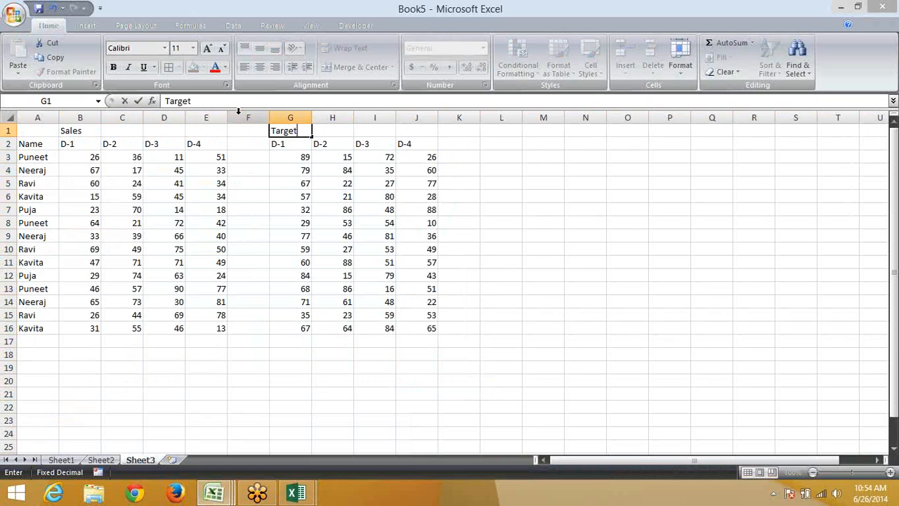
pyautogui.press('Return')
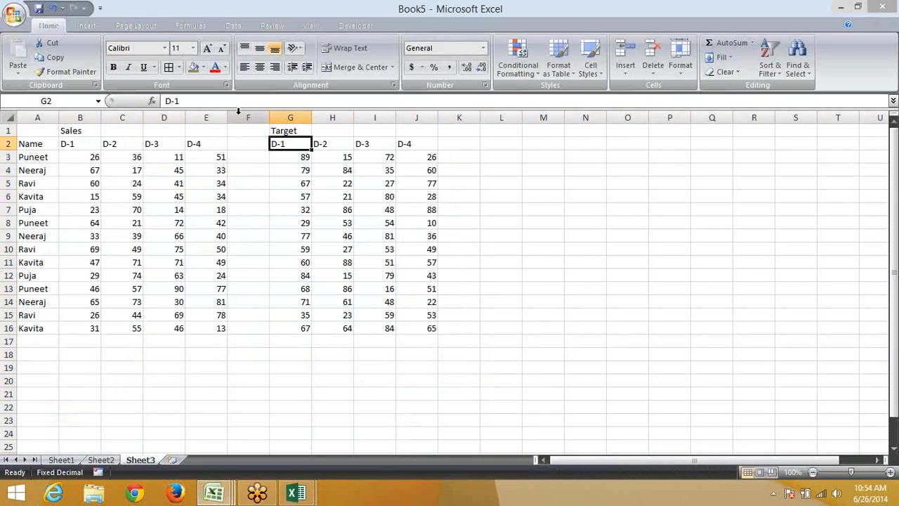
# Copy the Target values and Paste Special Divide onto B3, then undo the attempt
pyautogui.press('Down')
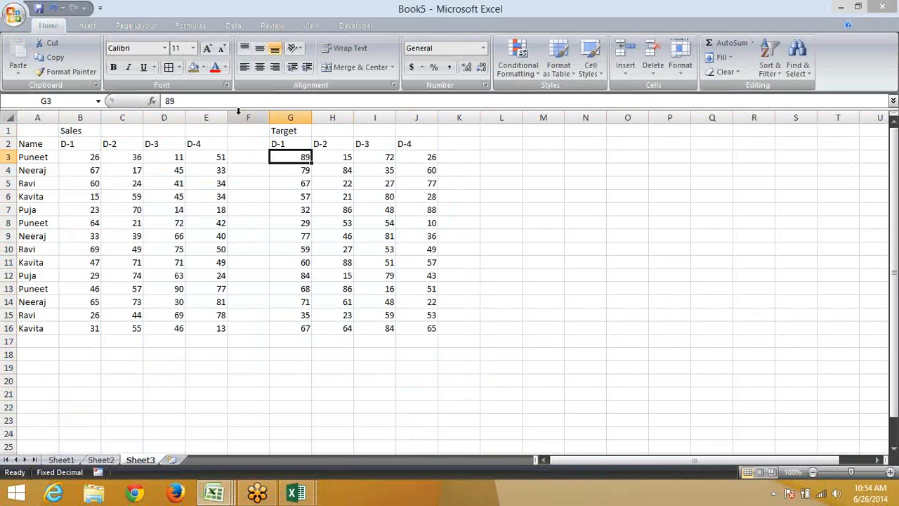
pyautogui.hotkey('ctrl', 'shift', 'Right')
pyautogui.hotkey('ctrl', 'shift', 'Down')
pyautogui.hotkey('ctrl', 'c')
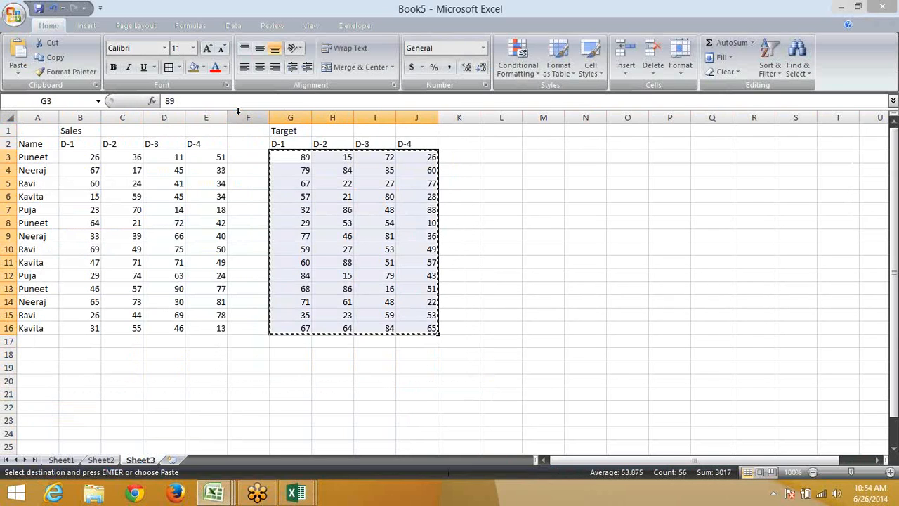
pyautogui.click(91, 158)
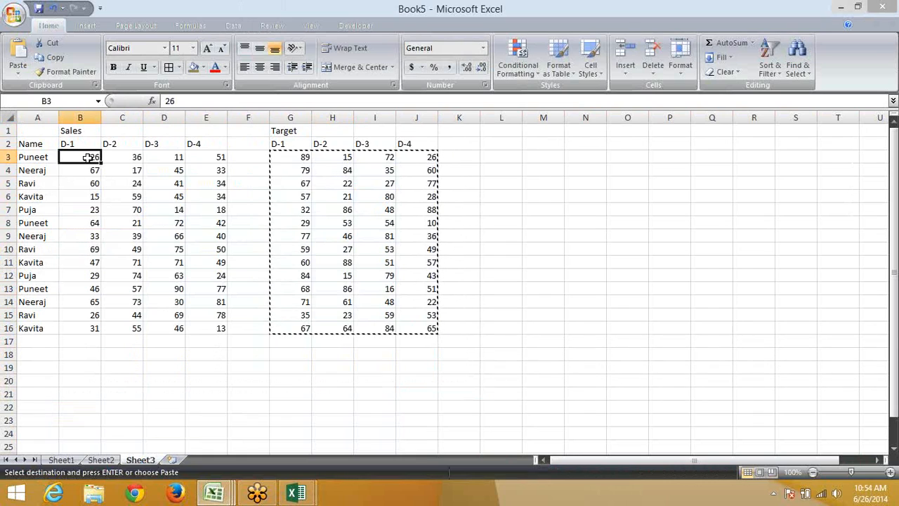
pyautogui.rightClick(90, 157)
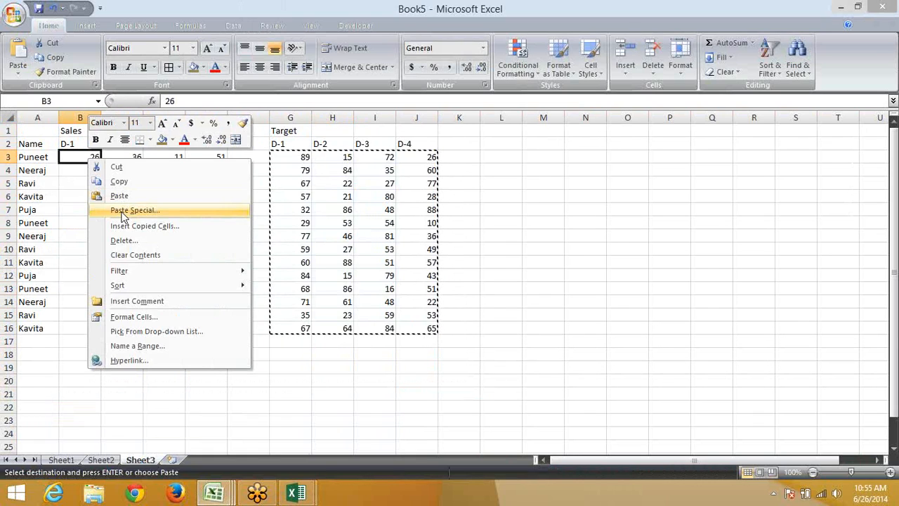
pyautogui.click(120, 208)
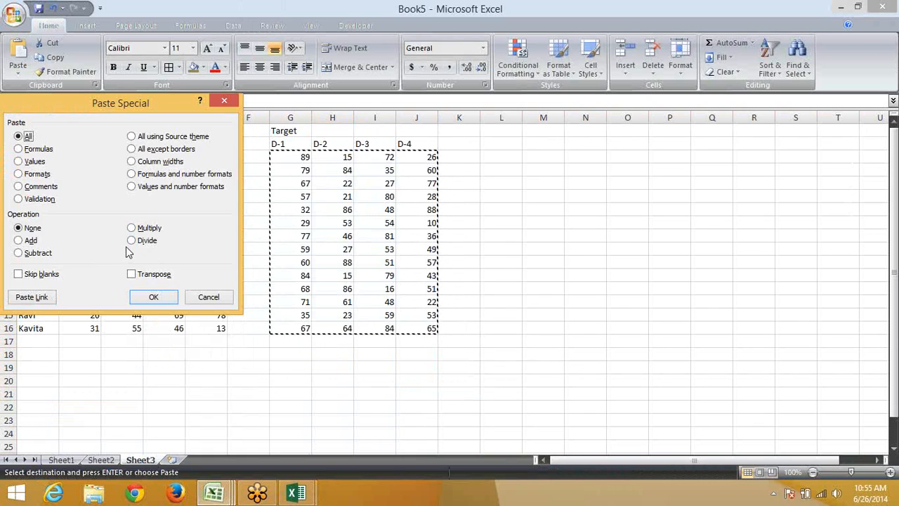
pyautogui.click(132, 241)
pyautogui.click(148, 295)
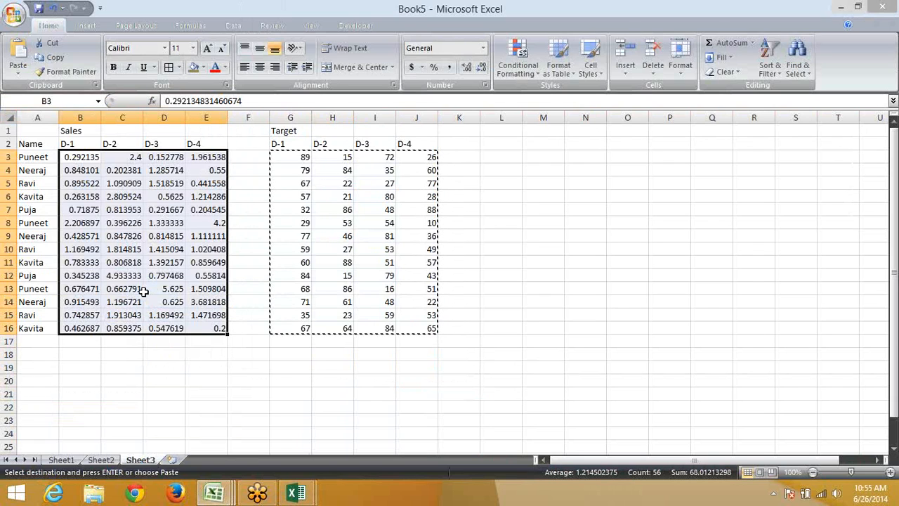
pyautogui.hotkey('ctrl', 'z')
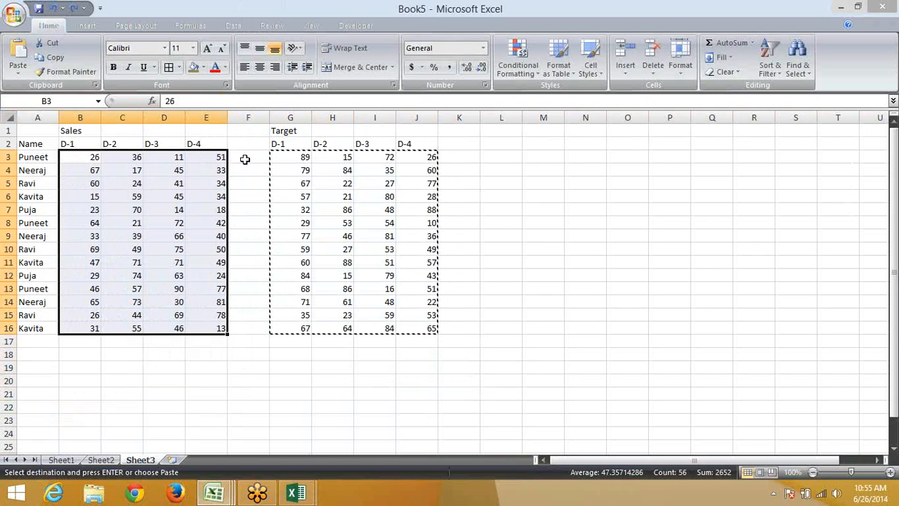
# Copy the Target figures in G3:J16 again
pyautogui.click(316, 170)
pyautogui.press('Escape')
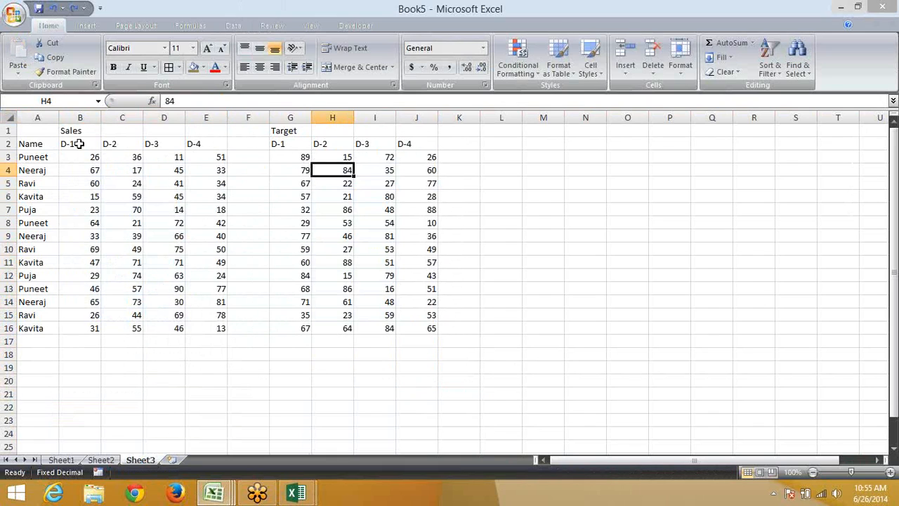
pyautogui.moveTo(72, 143); pyautogui.dragTo(171, 148)
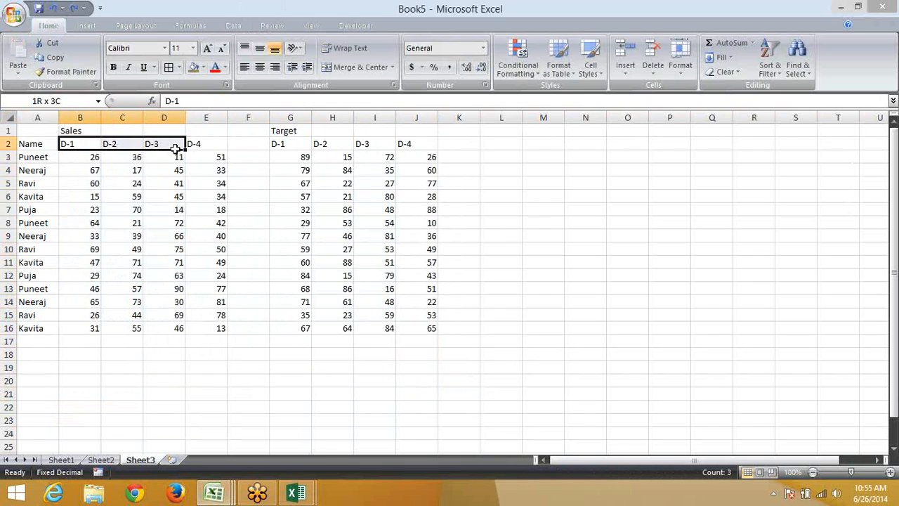
pyautogui.click(236, 147)
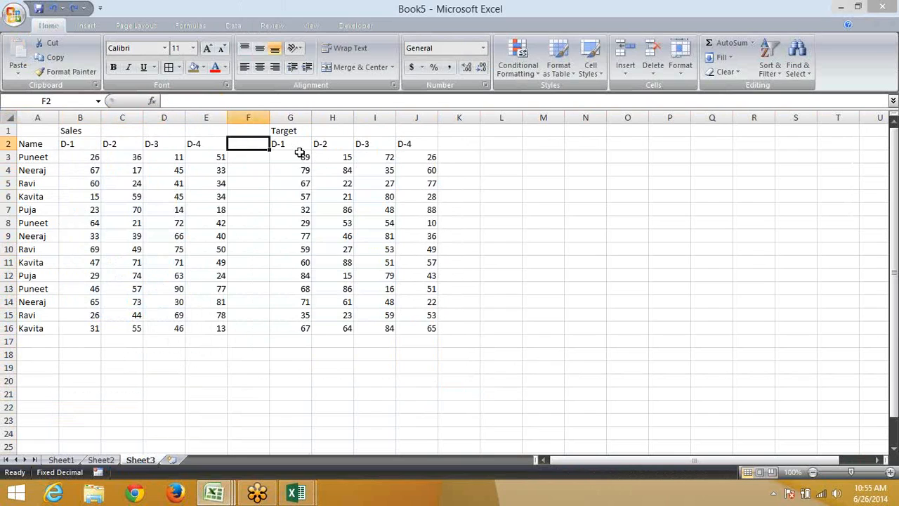
pyautogui.moveTo(300, 154); pyautogui.dragTo(303, 353)
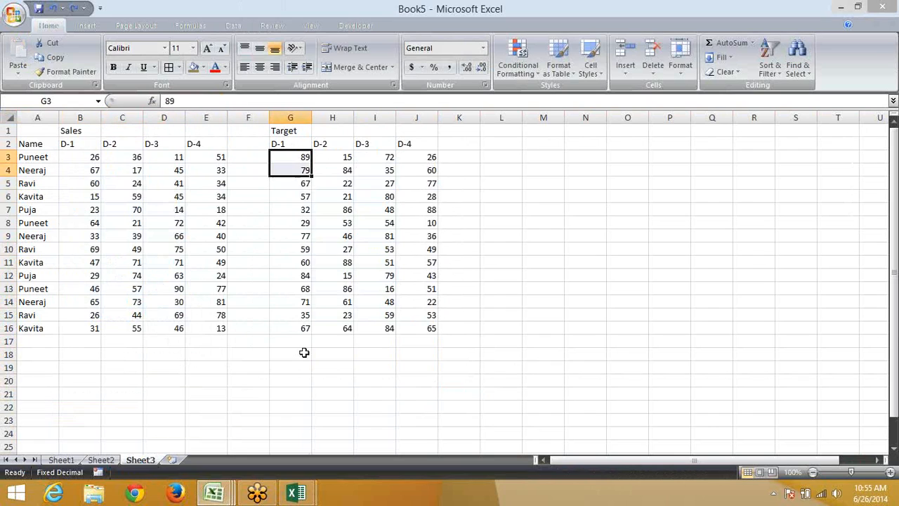
pyautogui.click(299, 155)
pyautogui.hotkey('ctrl', 'shift', 'Right')
pyautogui.hotkey('ctrl', 'shift', 'Down')
pyautogui.hotkey('ctrl', 'c')
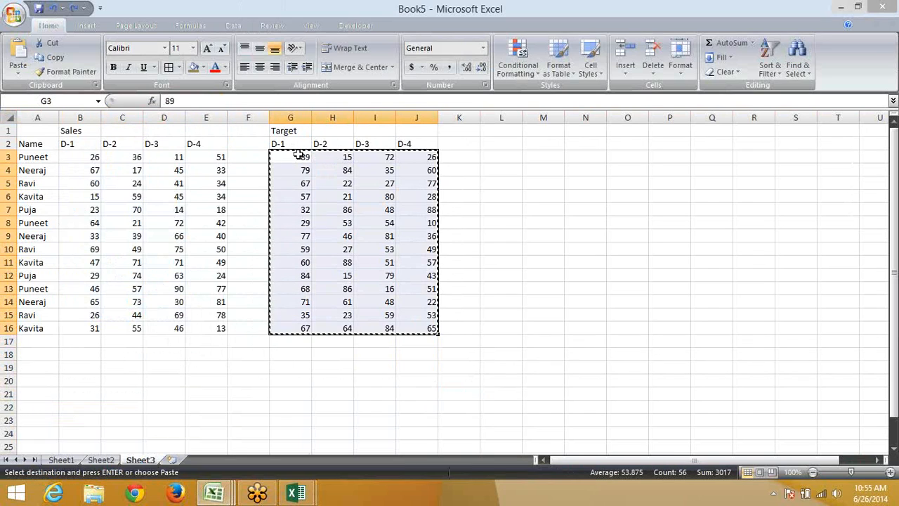
# Divide the Sales block B3:E16 by the copied Targets and apply Percent Style
pyautogui.click(73, 158)
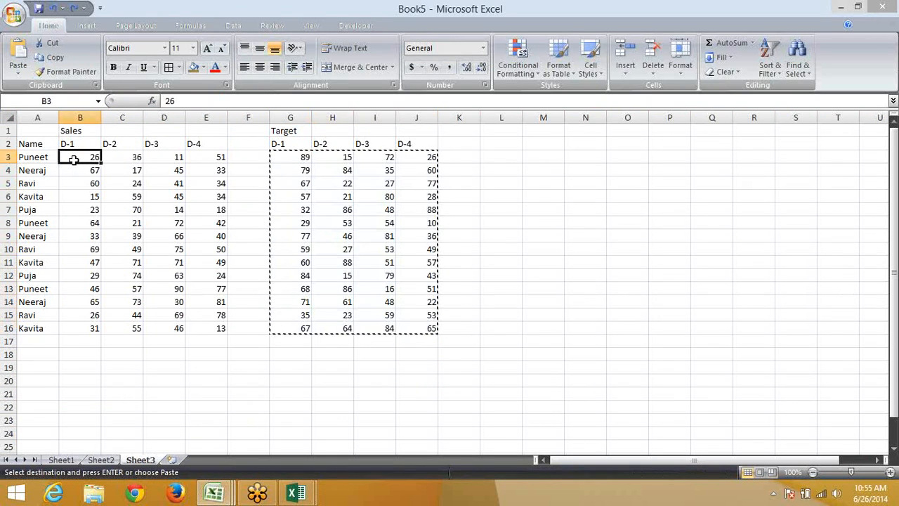
pyautogui.hotkey('ctrl', 'shift', 'Right')
pyautogui.hotkey('ctrl', 'shift', 'Down')
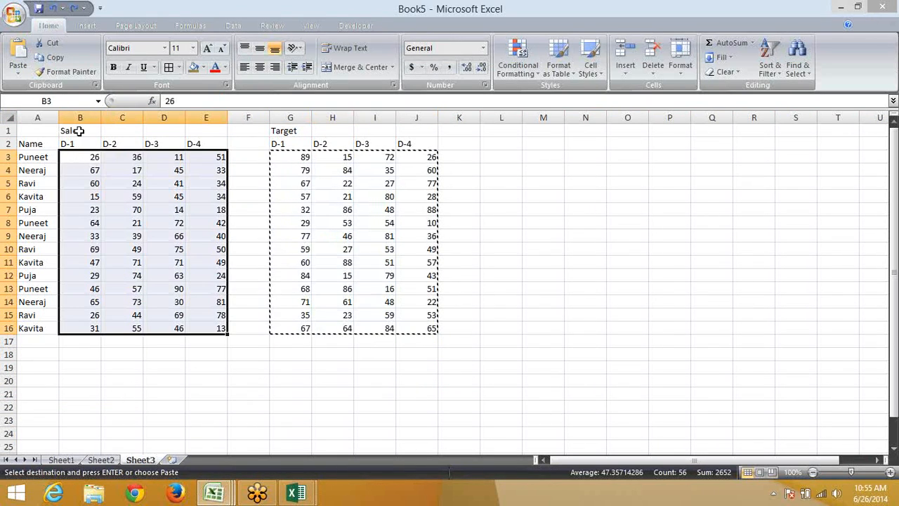
pyautogui.rightClick(112, 181)
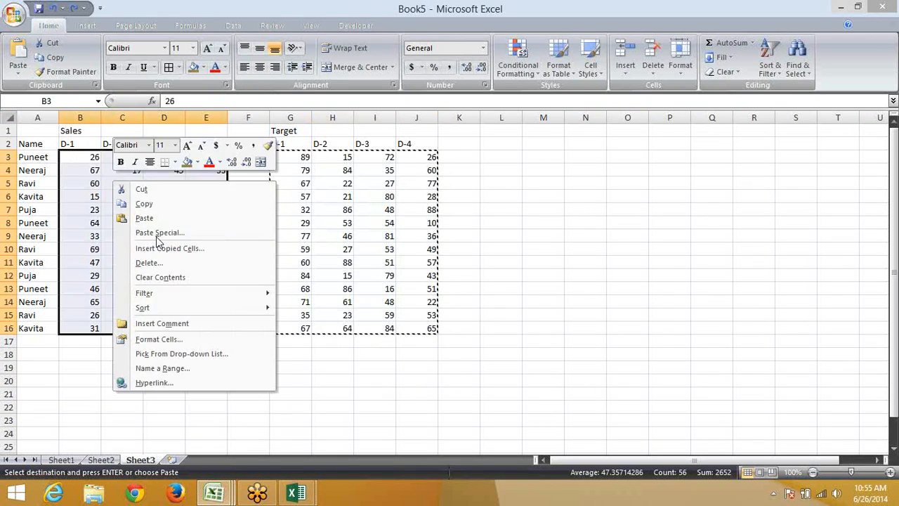
pyautogui.click(161, 233)
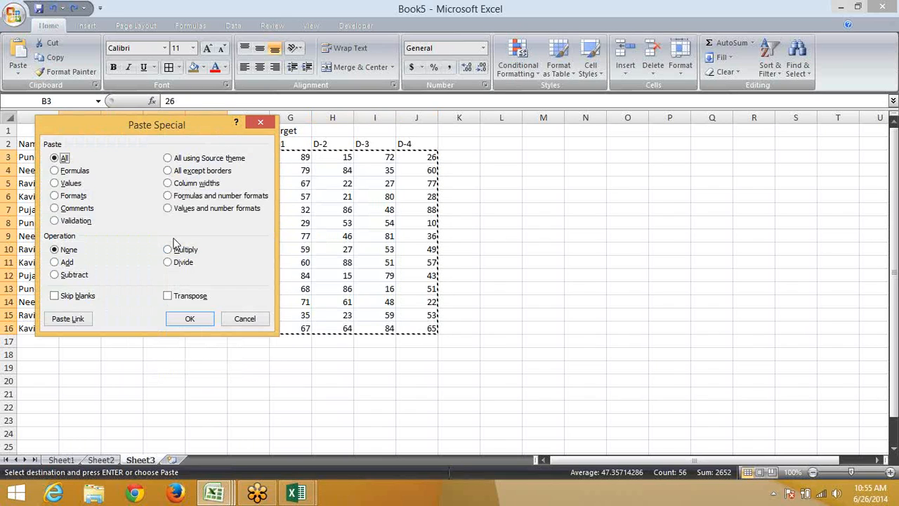
pyautogui.click(171, 262)
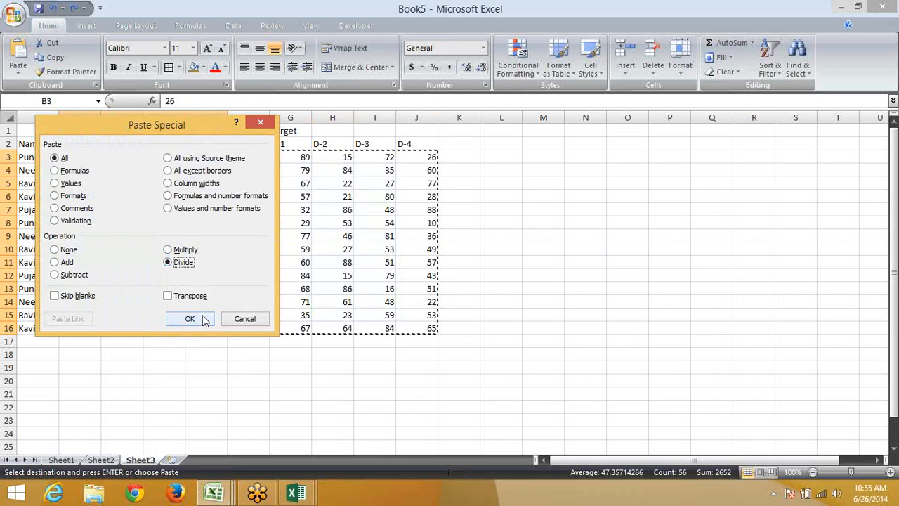
pyautogui.click(201, 318)
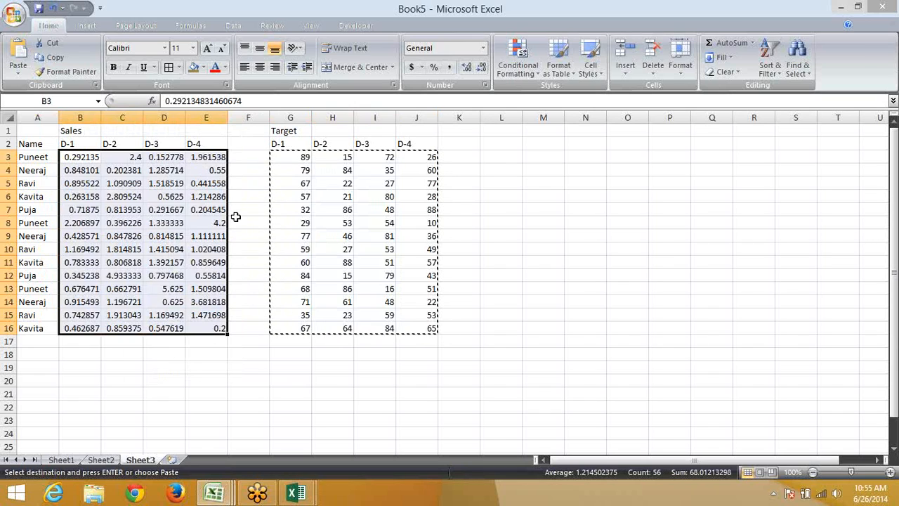
pyautogui.click(433, 68)
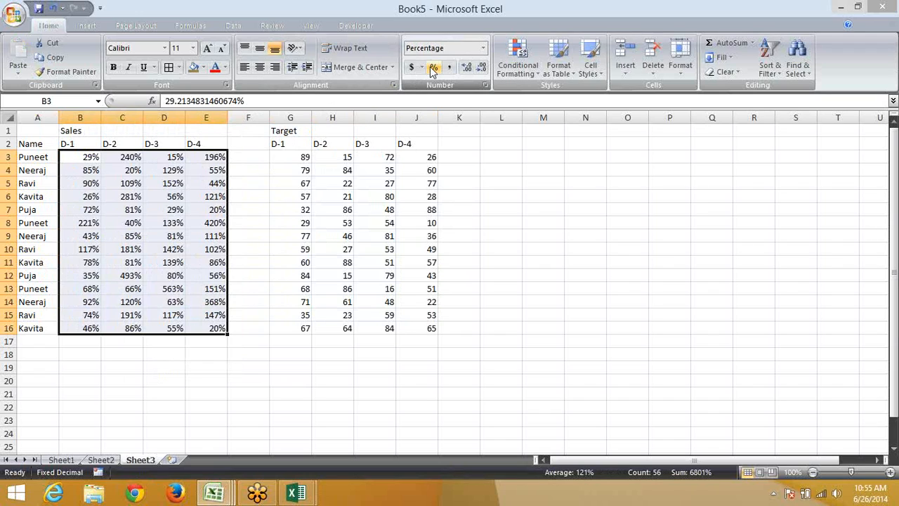
# Add a new sheet with Sales in A1 and =RANDBETWEEN(10,90) filled down A2:A52
pyautogui.click(175, 459)
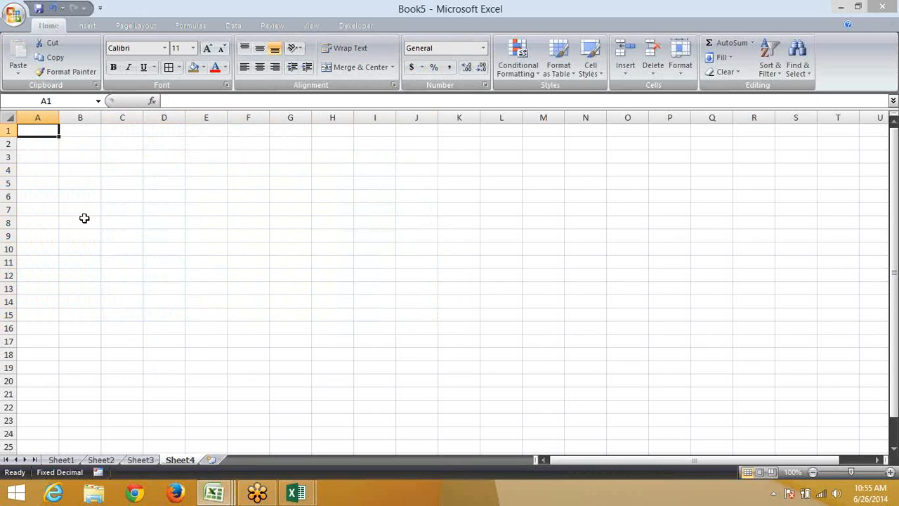
pyautogui.write('Sales')
pyautogui.press('Return')
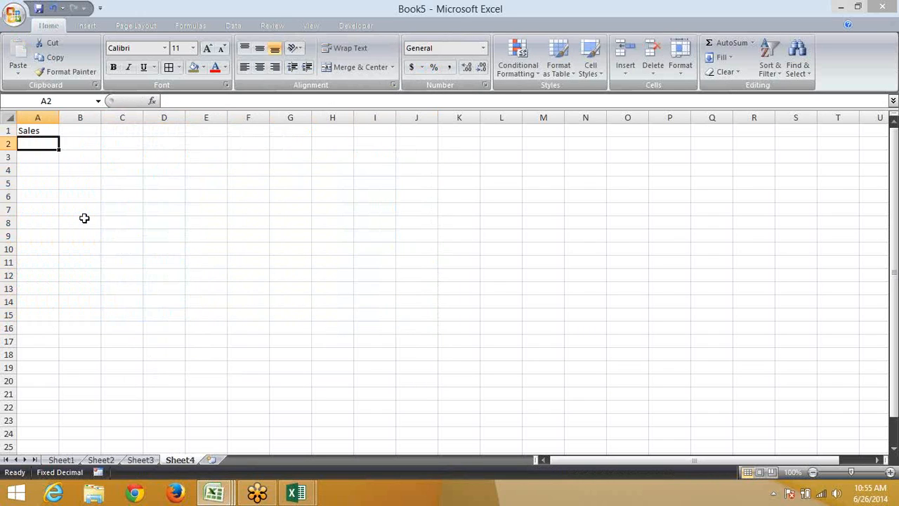
pyautogui.write('=ra')
pyautogui.press('Down')
pyautogui.press('Down')
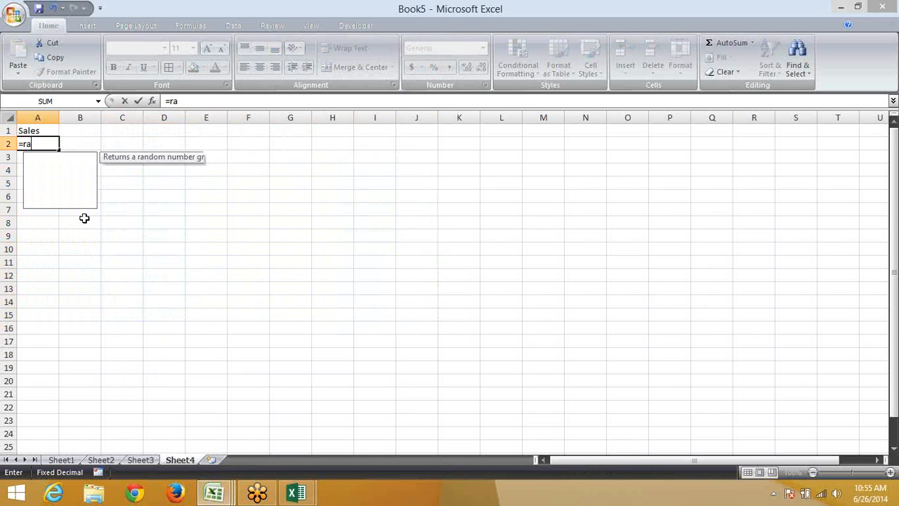
pyautogui.press('Tab')
pyautogui.write('10,90')
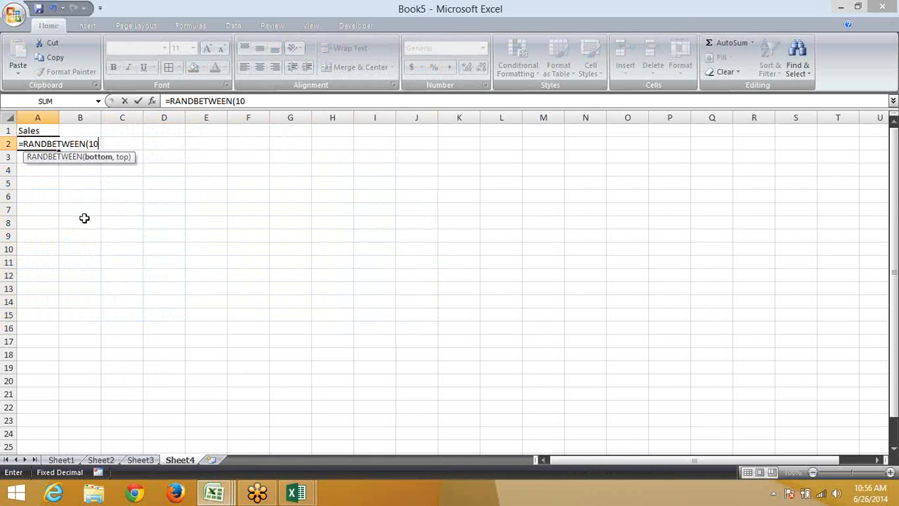
pyautogui.press('Return')
pyautogui.press('Up')
pyautogui.hotkey('shift', 'pagedown')
pyautogui.hotkey('shift', 'pagedown')
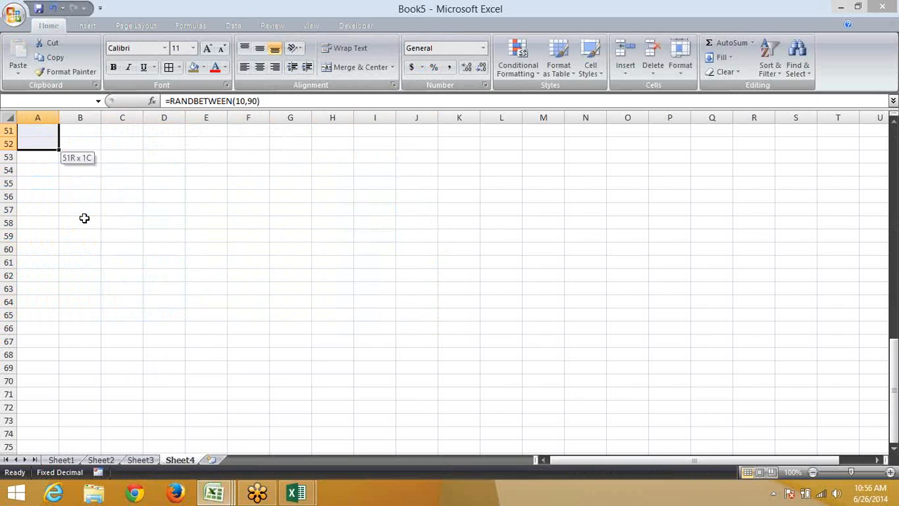
pyautogui.hotkey('ctrl', 'd')
# Convert the random numbers in A2:A52 to fixed values with Paste Values
pyautogui.hotkey('ctrl', 'c')
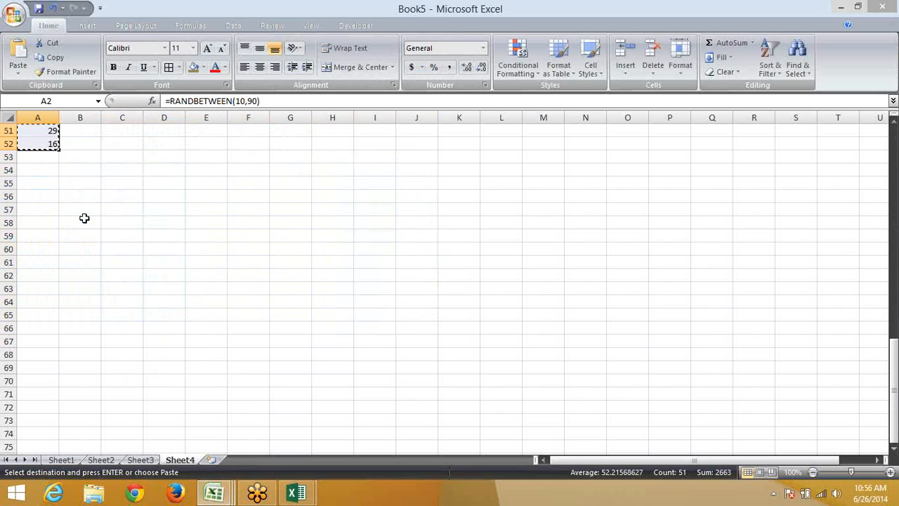
pyautogui.click(17, 71)
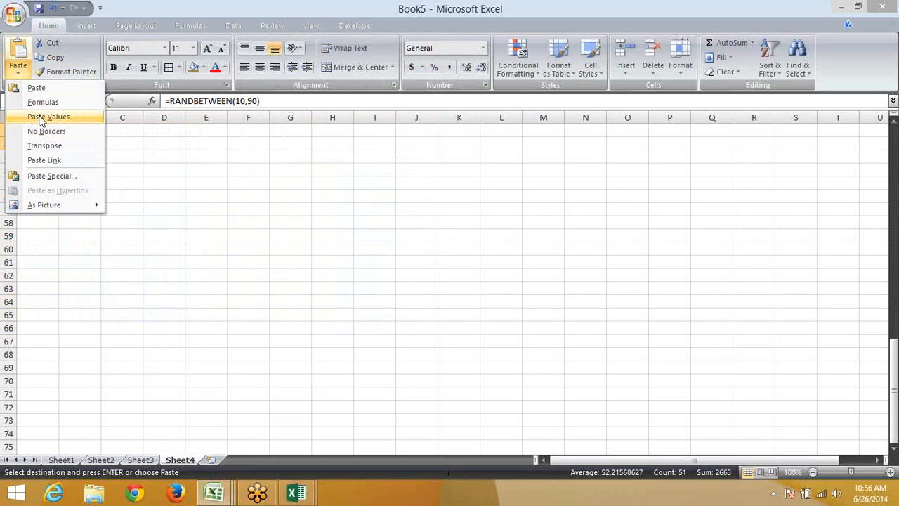
pyautogui.click(44, 116)
pyautogui.press('Return')
pyautogui.press('Up')
pyautogui.press('Up')
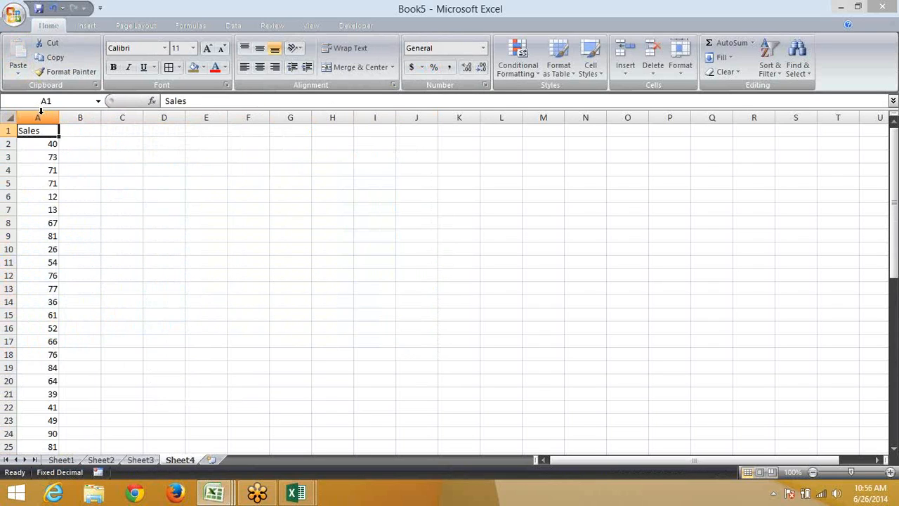
pyautogui.press('Down')
pyautogui.press('Down')
pyautogui.hotkey('ctrl', 'Down')
# Enter 0.15 in B7 by typing 15 with Fixed Decimal on
pyautogui.hotkey('ctrl', 'Up')
pyautogui.press('Down')
pyautogui.press('Down')
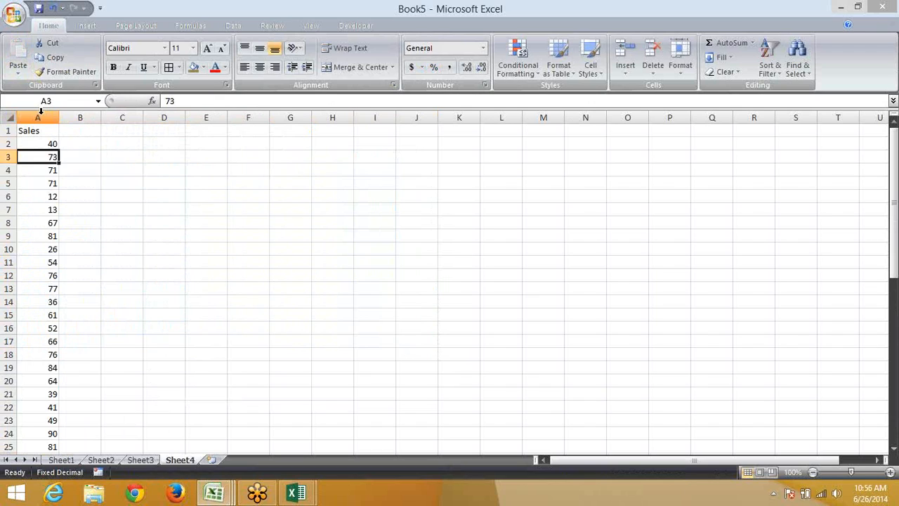
pyautogui.press('Down')
pyautogui.press('Down')
pyautogui.press('Down')
pyautogui.press('Right')
pyautogui.press('Down')
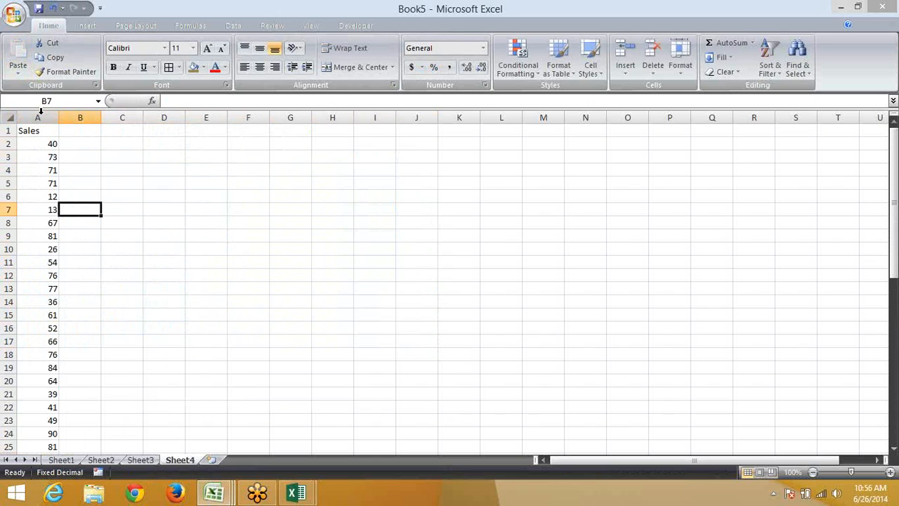
pyautogui.write('15')
pyautogui.press('Return')
# Enter 0.7 in B13 and 0.4 in B21 the same way
pyautogui.press('Down')
pyautogui.press('Down')
pyautogui.press('Down')
pyautogui.press('Down')
pyautogui.press('Down')
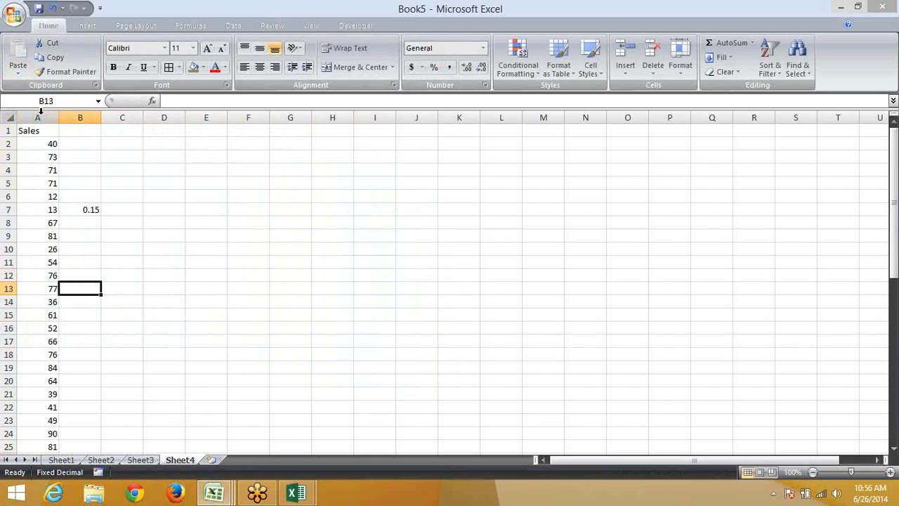
pyautogui.write('70')
pyautogui.press('Return')
pyautogui.press('Down')
pyautogui.press('Down')
pyautogui.press('Down')
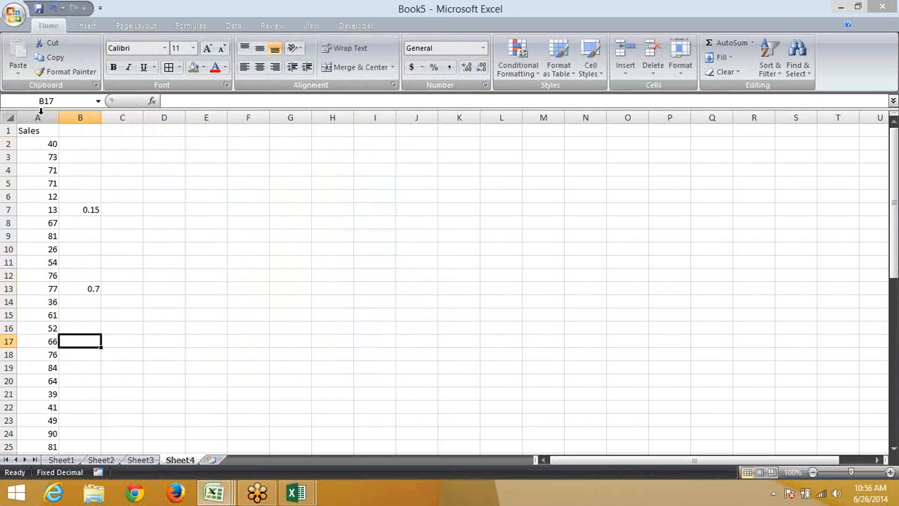
pyautogui.press('Down')
pyautogui.press('Down')
pyautogui.press('Down')
pyautogui.press('Down')
pyautogui.write('40')
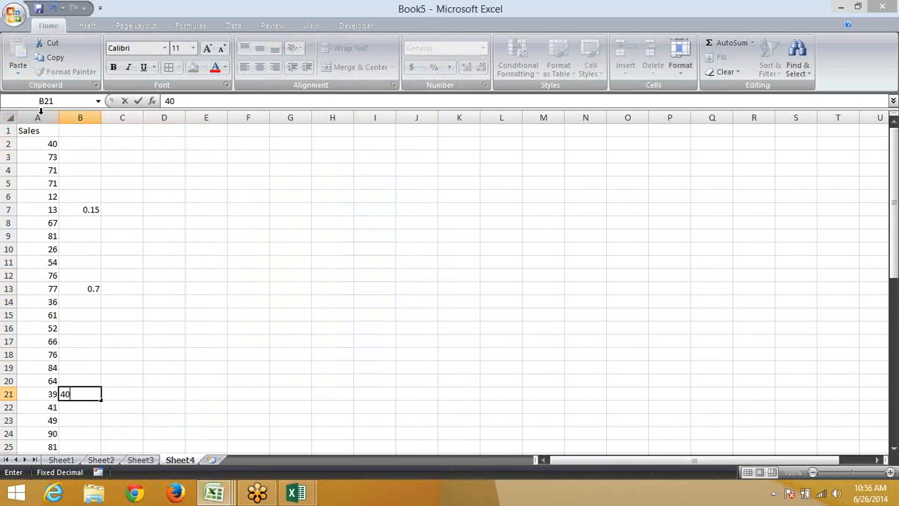
pyautogui.press('Return')
pyautogui.press('Down')
pyautogui.press('Down')
pyautogui.press('Down')
pyautogui.press('Down')
pyautogui.press('Down')
pyautogui.press('Up')
pyautogui.press('Up')
pyautogui.press('Up')
pyautogui.press('Up')
pyautogui.press('Up')
pyautogui.press('Up')
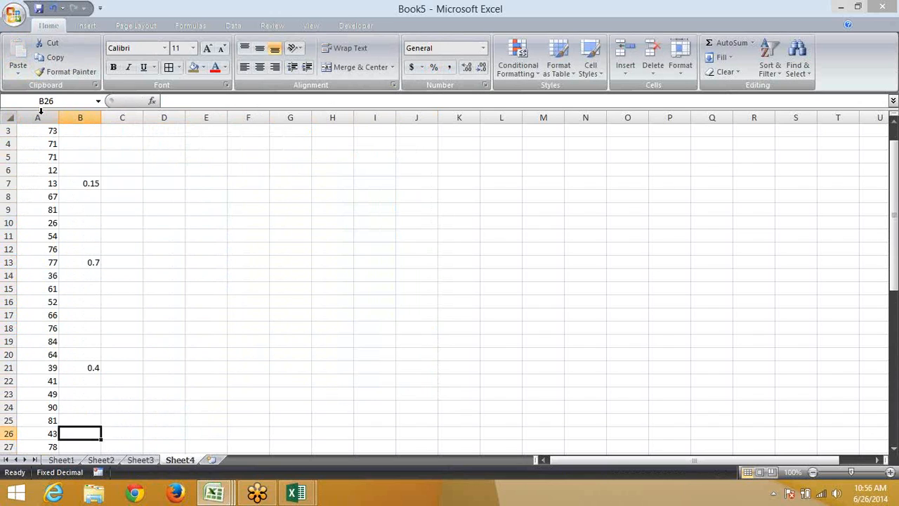
pyautogui.write('4')
pyautogui.press('Escape')
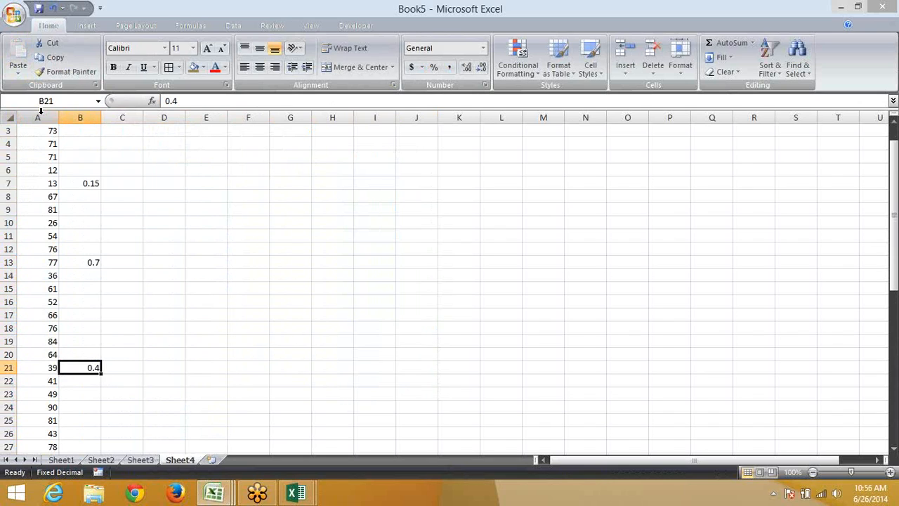
pyautogui.hotkey('ctrl', 'Up')
pyautogui.hotkey('ctrl', 'Up')
pyautogui.hotkey('ctrl', 'Up')
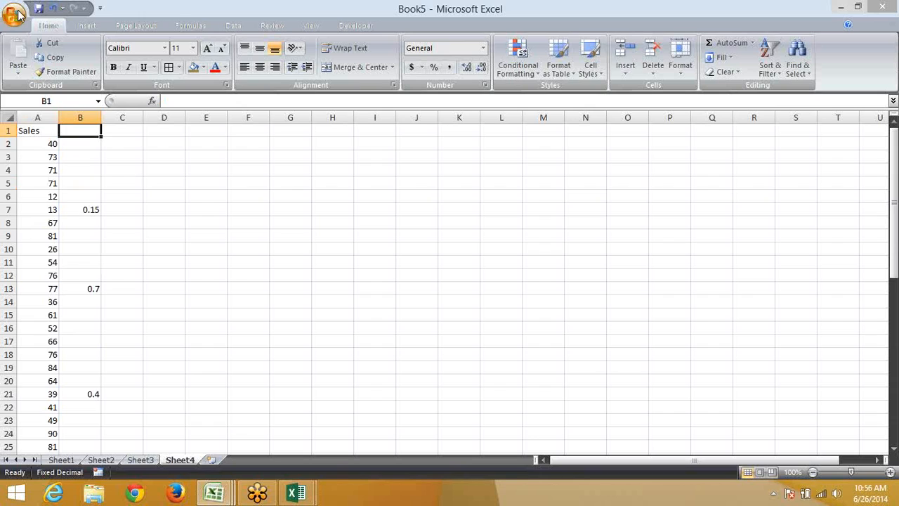
# Turn off 'Automatically insert a decimal point' in Excel Options > Advanced
pyautogui.click(16, 14)
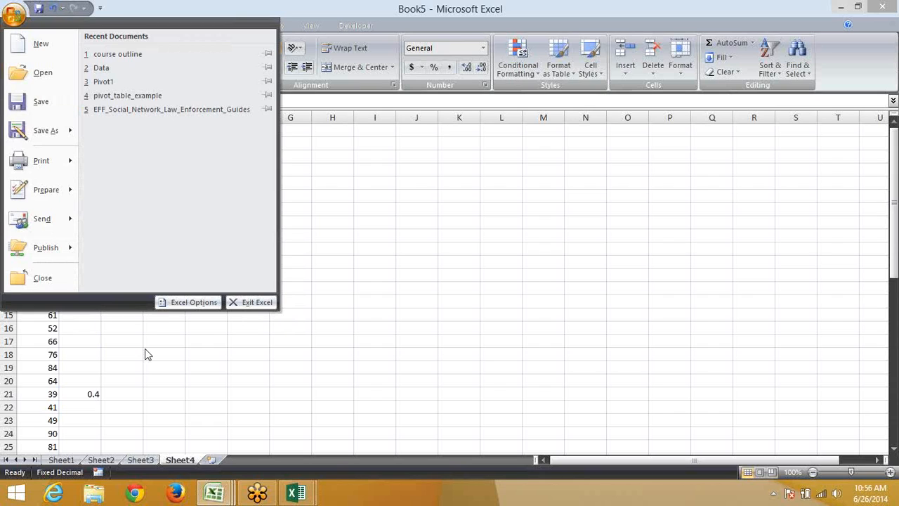
pyautogui.click(188, 304)
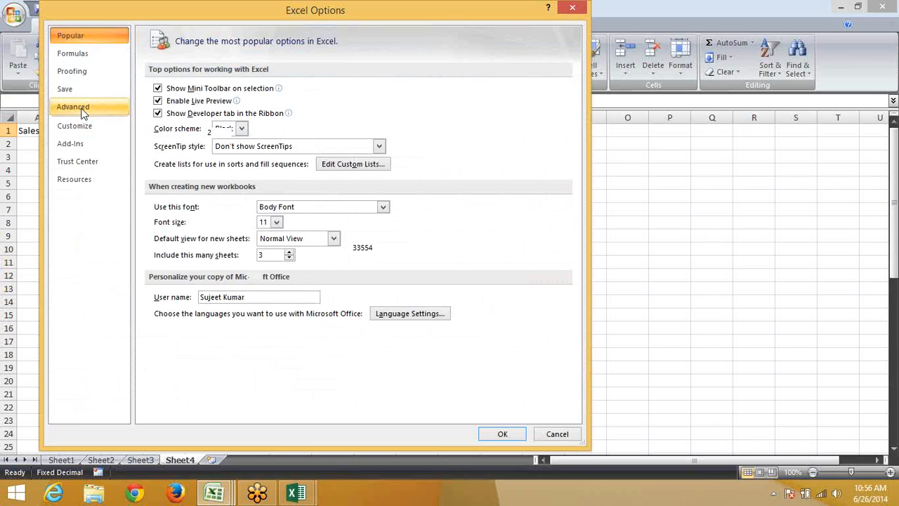
pyautogui.click(86, 106)
pyautogui.click(157, 119)
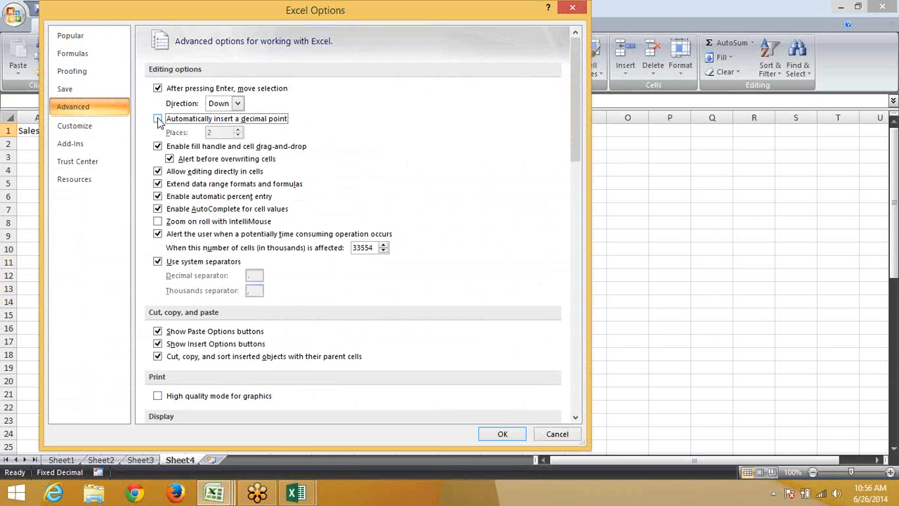
pyautogui.click(507, 430)
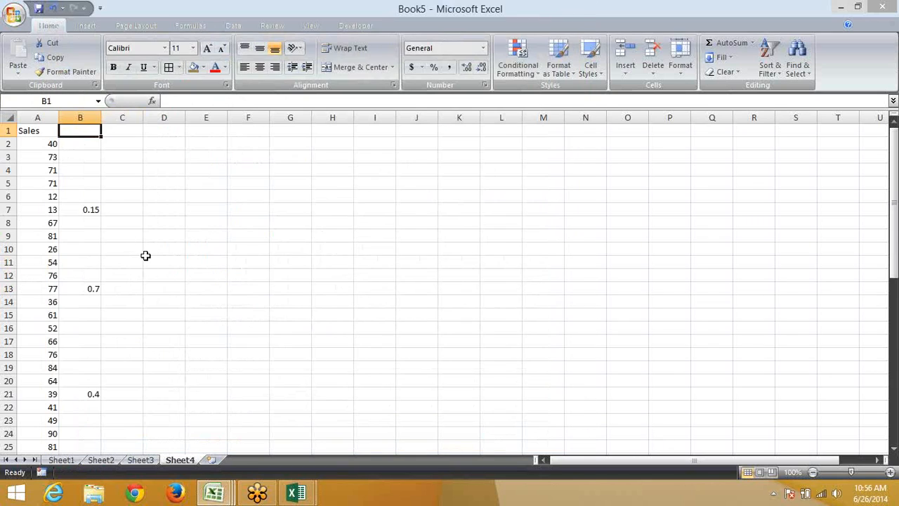
# Retype whole numbers 15, 70, 40 and 80 into B7, B13, B21 and B25
pyautogui.click(83, 210)
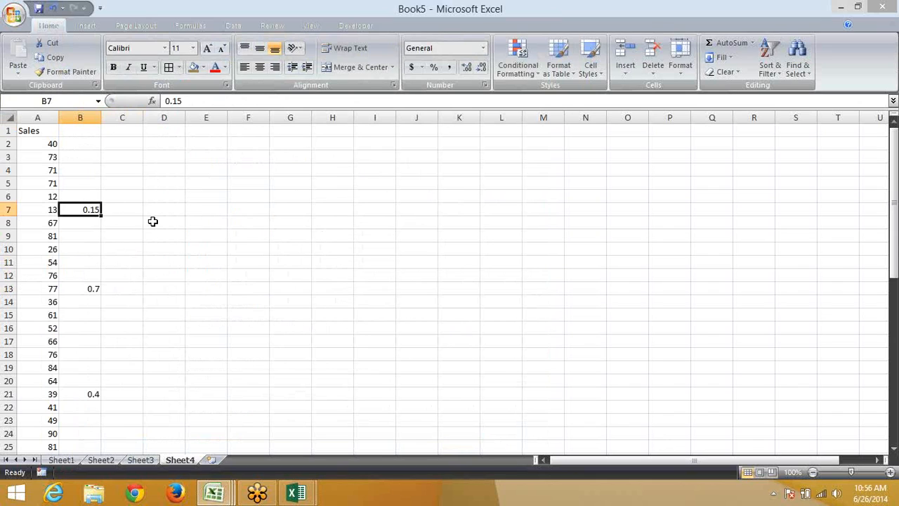
pyautogui.write('15')
pyautogui.press('Return')
pyautogui.press('Down')
pyautogui.press('Down')
pyautogui.press('Down')
pyautogui.press('Down')
pyautogui.press('Down')
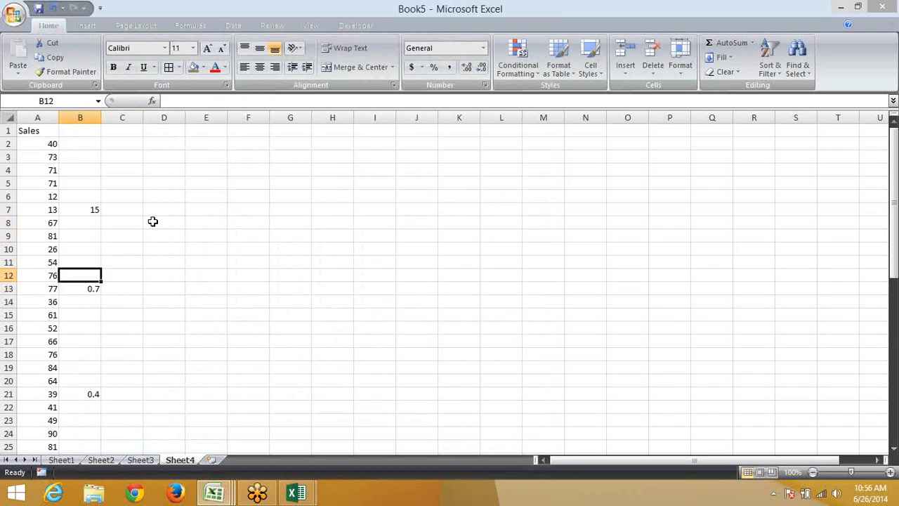
pyautogui.write('70')
pyautogui.press('Down')
pyautogui.press('Down')
pyautogui.press('Down')
pyautogui.press('Down')
pyautogui.press('Down')
pyautogui.press('Down')
pyautogui.press('Down')
pyautogui.press('Down')
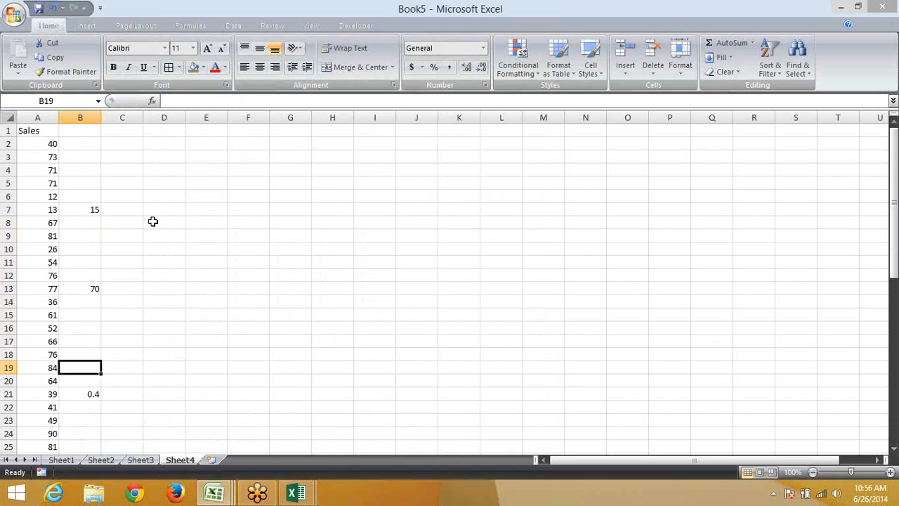
pyautogui.write('40')
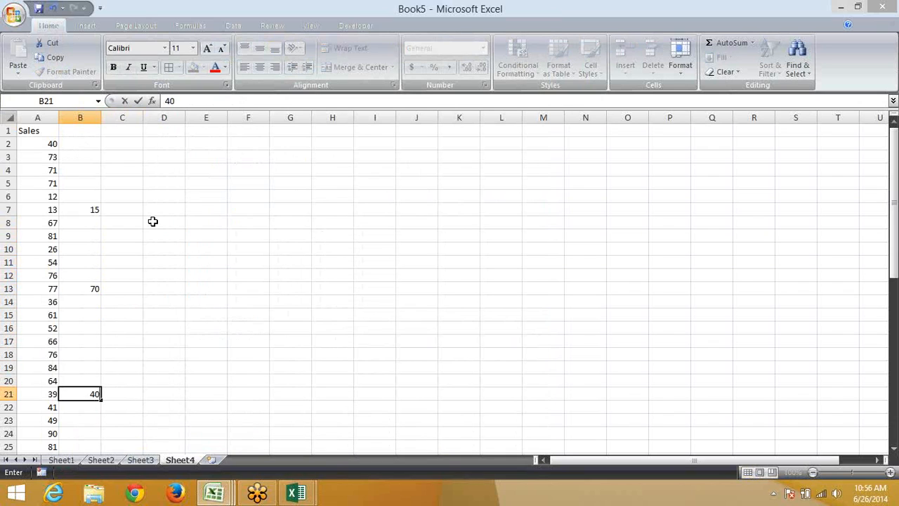
pyautogui.press('Return')
pyautogui.press('Down')
pyautogui.press('Down')
pyautogui.press('Down')
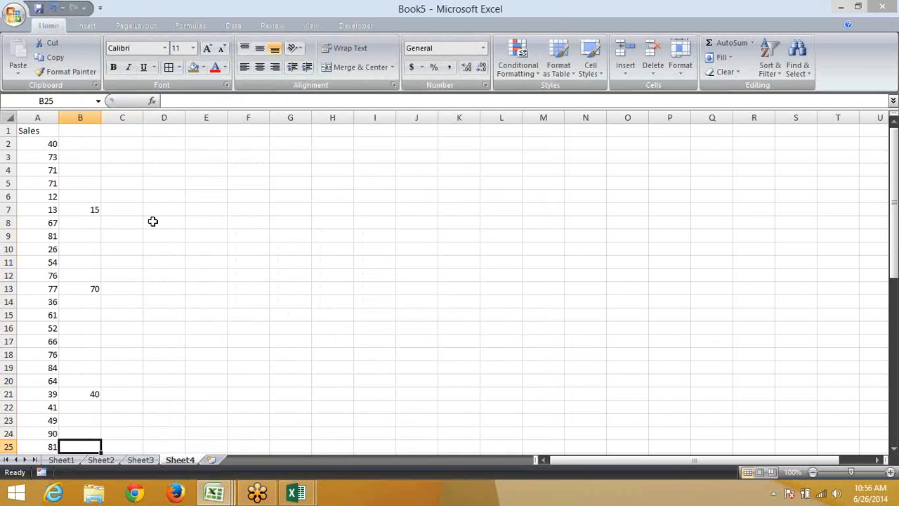
pyautogui.write('80')
pyautogui.press('Return')
pyautogui.press('Up')
pyautogui.press('Up')
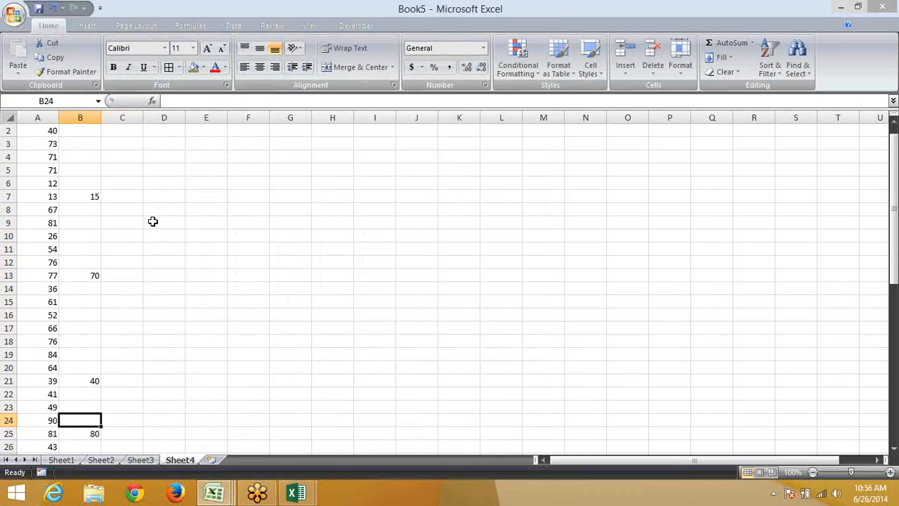
pyautogui.press('Up')
pyautogui.press('Up')
pyautogui.press('Up')
pyautogui.press('Up')
pyautogui.press('Up')
pyautogui.press('Up')
pyautogui.press('Up')
pyautogui.press('Up')
pyautogui.press('Up')
pyautogui.press('Up')
pyautogui.press('Up')
pyautogui.press('Up')
pyautogui.press('Up')
pyautogui.press('Up')
pyautogui.press('Up')
pyautogui.press('Up')
pyautogui.press('Up')
pyautogui.press('Up')
pyautogui.press('Up')
pyautogui.press('Up')
pyautogui.press('Down')
pyautogui.press('Down')
pyautogui.press('Down')
pyautogui.press('Down')
pyautogui.press('Down')
pyautogui.press('Down')
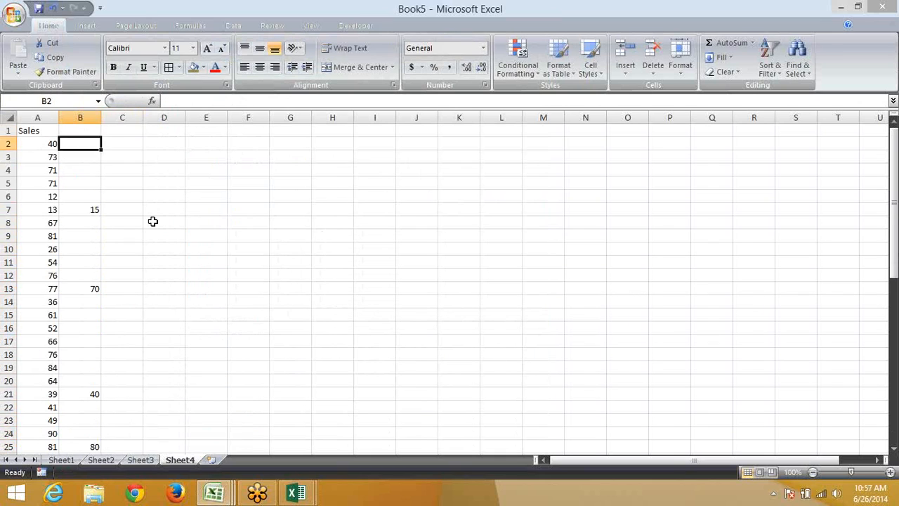
# Paste B7's 15 into A7, then undo to restore A7's original 13
pyautogui.hotkey('ctrl', 'c')
pyautogui.press('Left')
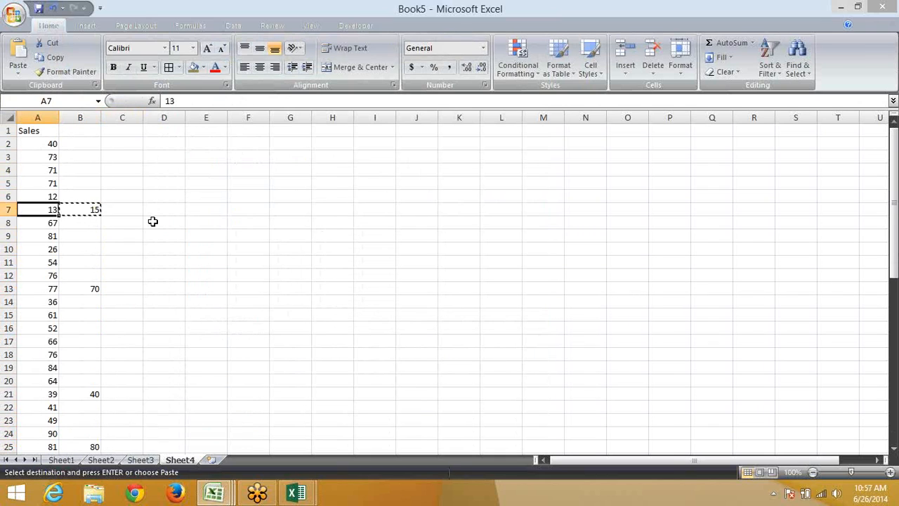
pyautogui.hotkey('ctrl', 'v')
pyautogui.press('Down')
pyautogui.press('Down')
pyautogui.press('Down')
pyautogui.press('Down')
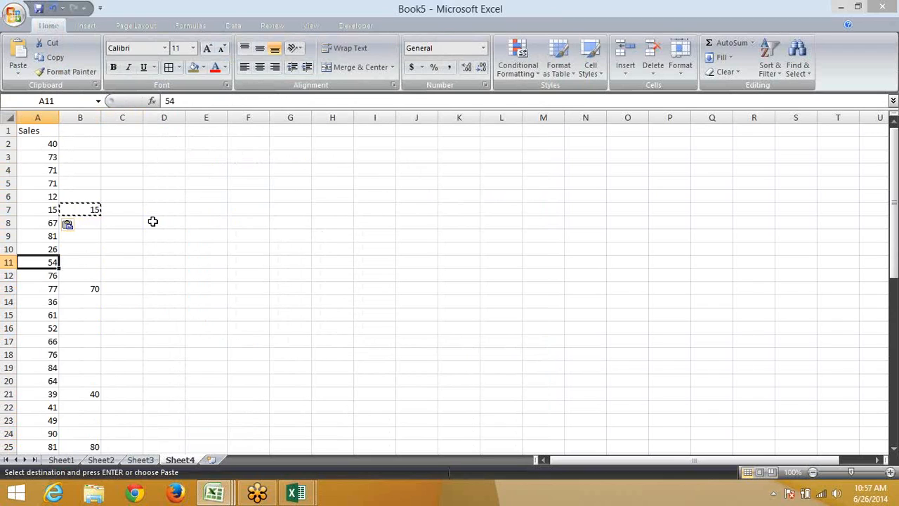
pyautogui.hotkey('ctrl', 'z')
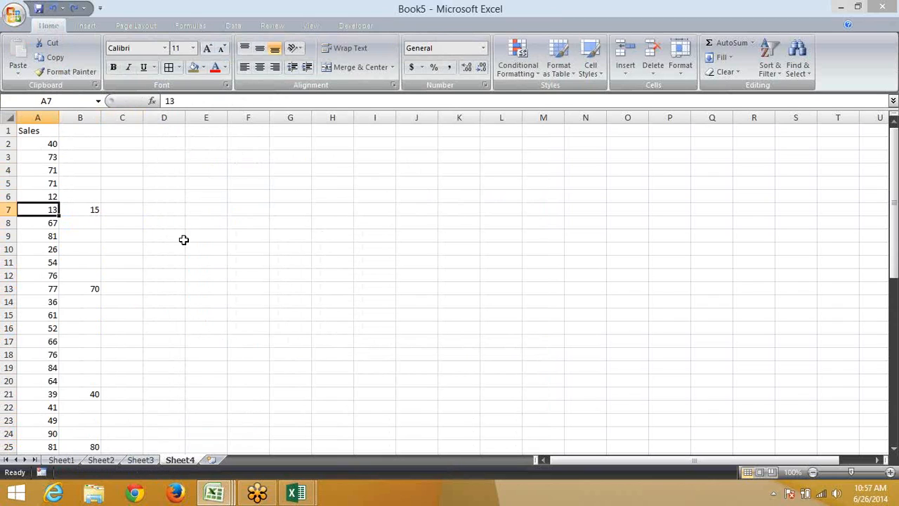
# Copy all of column B and bring up, then dismiss, column A's context menu
pyautogui.moveTo(42, 197); pyautogui.dragTo(48, 146)
pyautogui.moveTo(87, 211); pyautogui.dragTo(42, 208)
pyautogui.click(87, 114)
pyautogui.hotkey('ctrl', 'c')
pyautogui.click(37, 118)
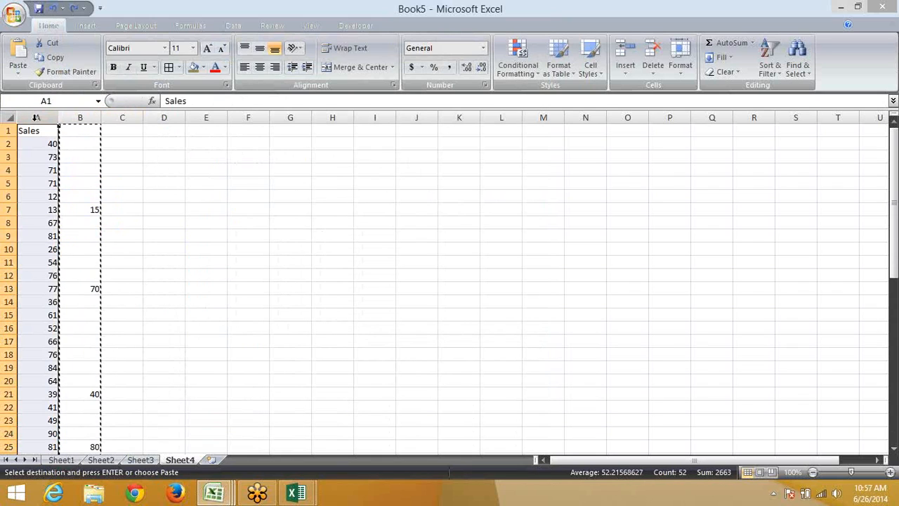
pyautogui.rightClick(37, 118)
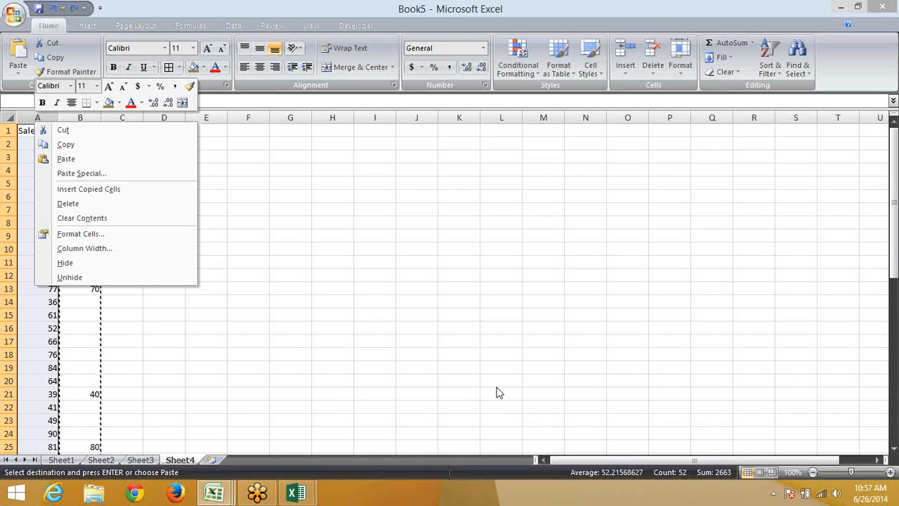
pyautogui.press('Escape')
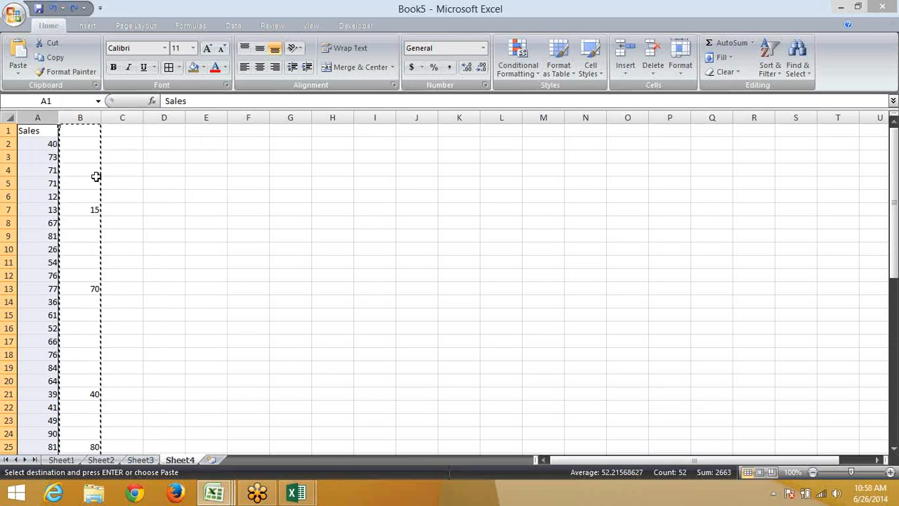
# Clear the copy and turn on AutoFilter from A1 with Ctrl+Shift+L
pyautogui.press('Escape')
pyautogui.hotkey('ctrl', 'Home')
pyautogui.hotkey('ctrl', 'shift', 'l')
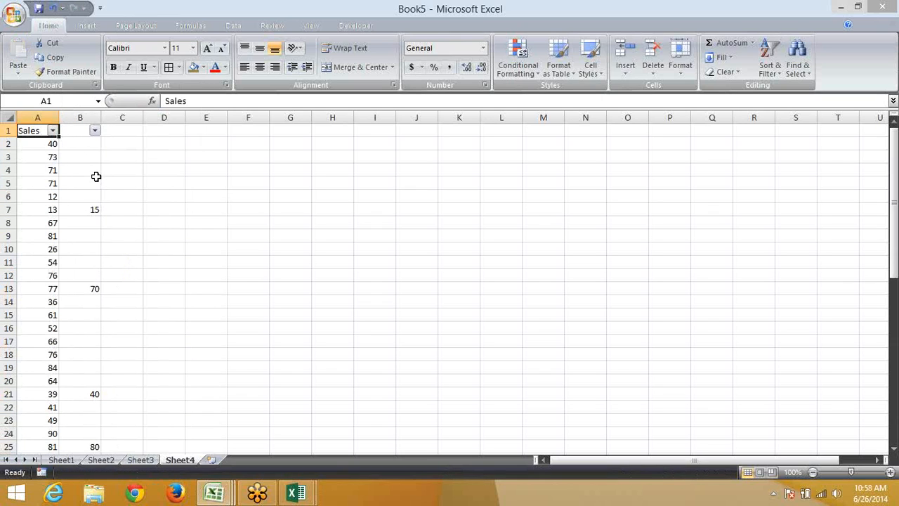
# Filter column B to show only its (Blanks) rows
pyautogui.click(95, 131)
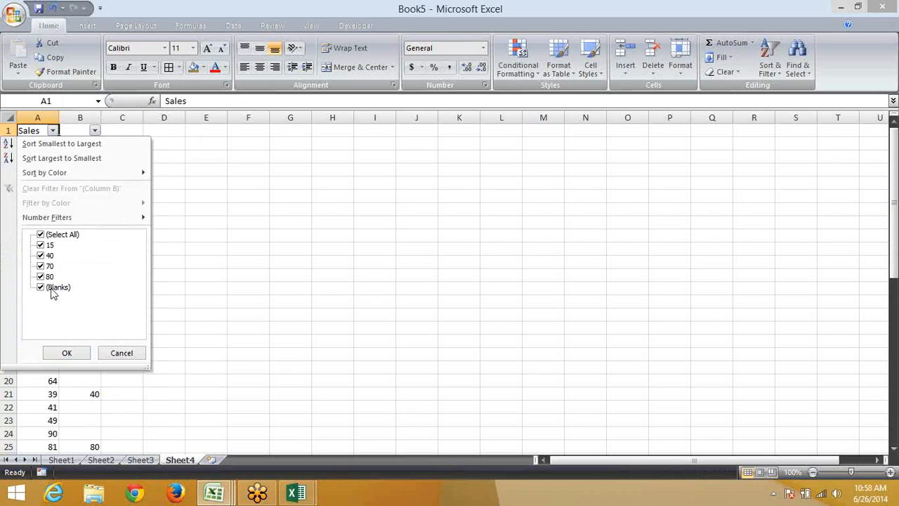
pyautogui.click(51, 235)
pyautogui.click(40, 286)
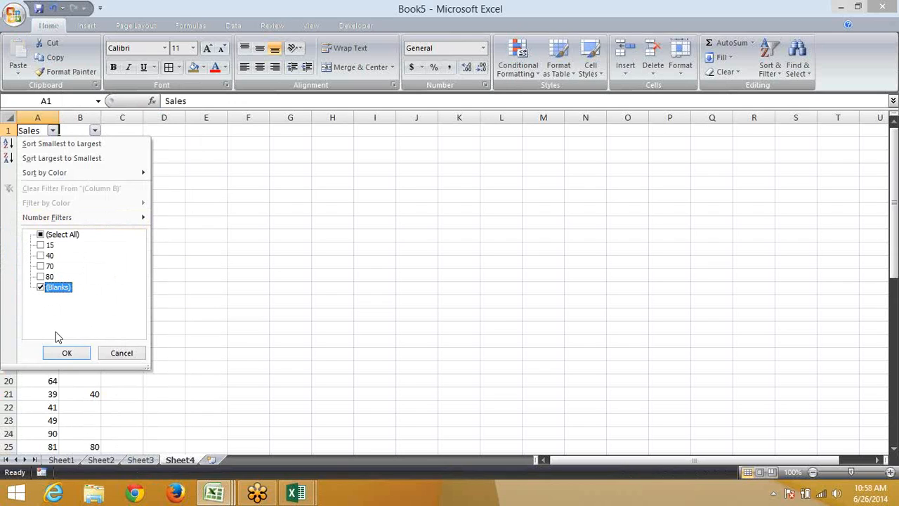
pyautogui.click(62, 354)
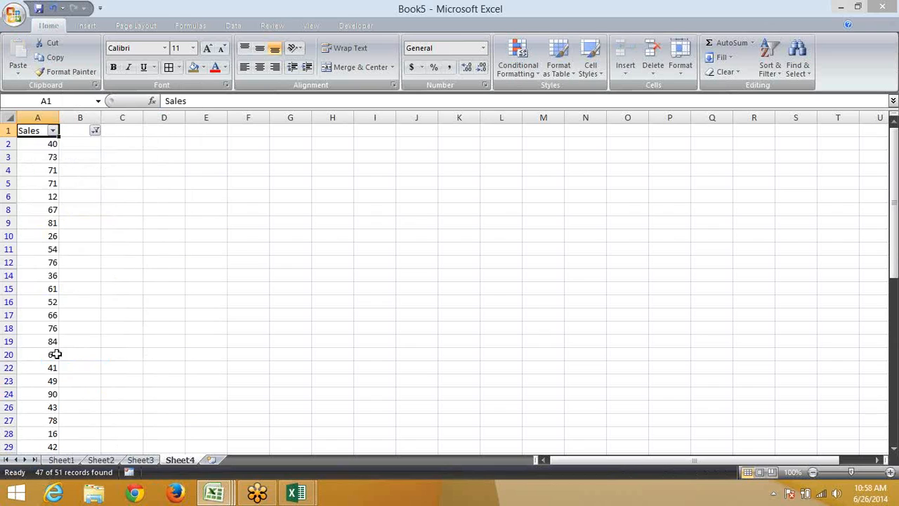
# Change the column B filter to exclude blanks, showing only filled rows
pyautogui.click(95, 131)
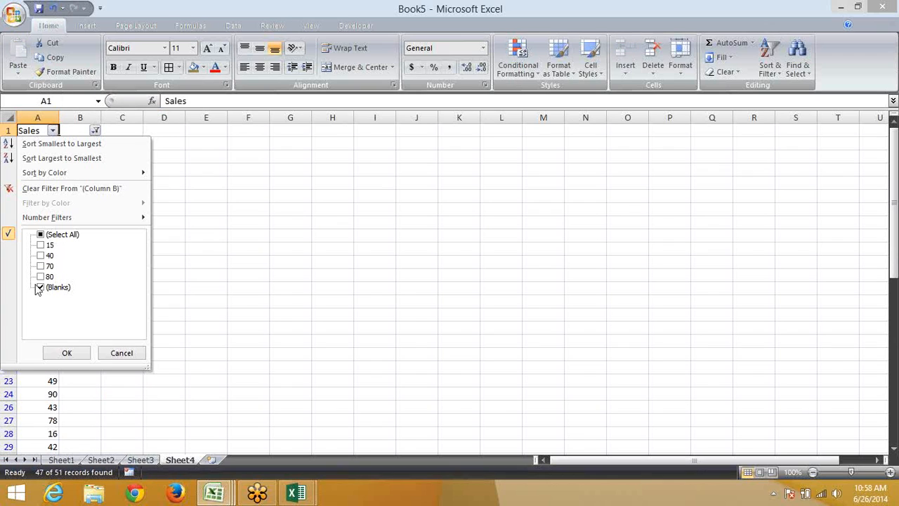
pyautogui.click(41, 286)
pyautogui.click(41, 235)
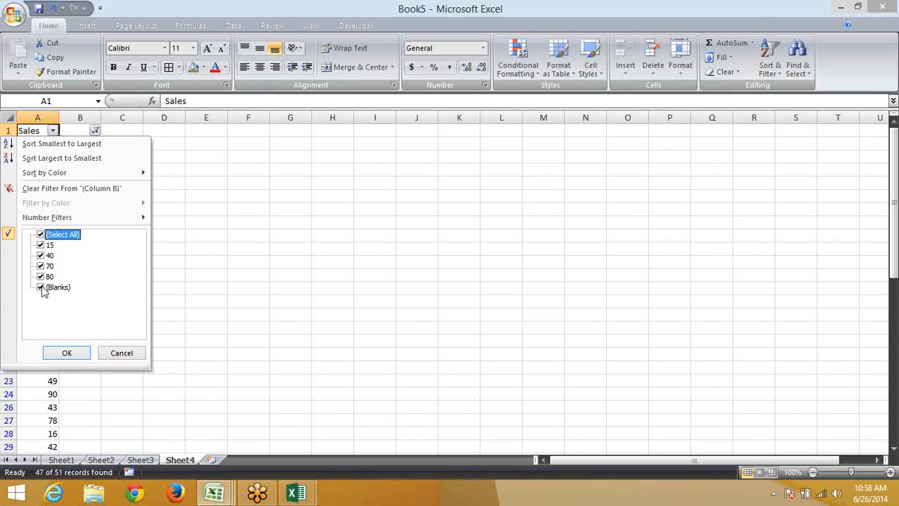
pyautogui.click(41, 287)
pyautogui.click(64, 351)
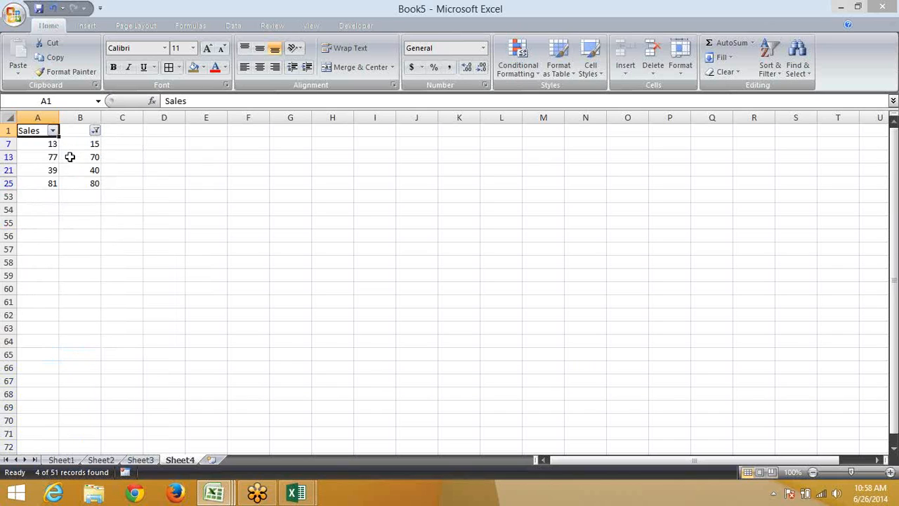
# Copy B7, cancel the copy, and remove the filter with Ctrl+Shift+L
pyautogui.moveTo(71, 143); pyautogui.dragTo(82, 182)
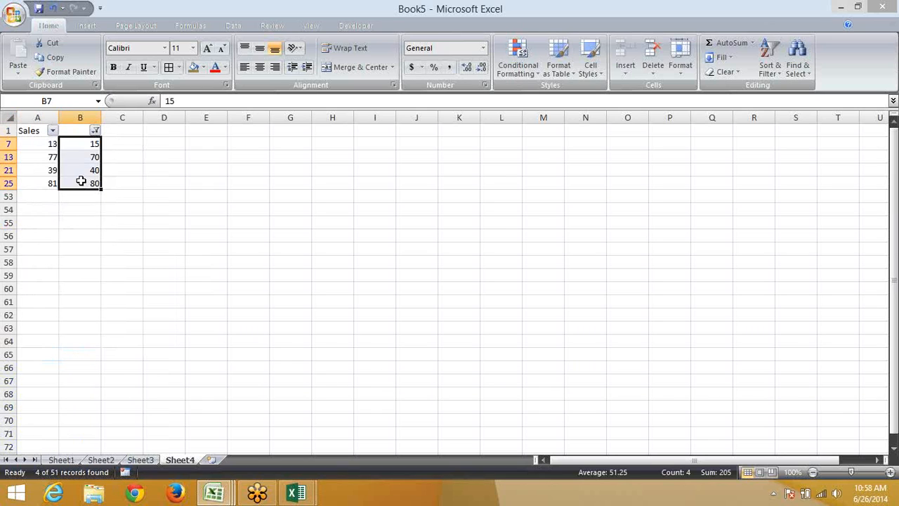
pyautogui.press('Up')
pyautogui.press('Down')
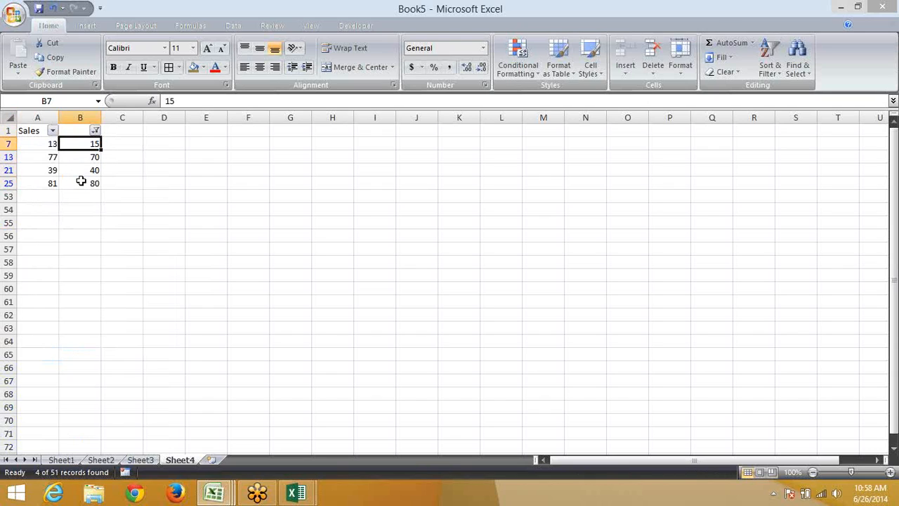
pyautogui.hotkey('ctrl', 'c')
pyautogui.press('Escape')
pyautogui.hotkey('ctrl', 'shift', 'l')
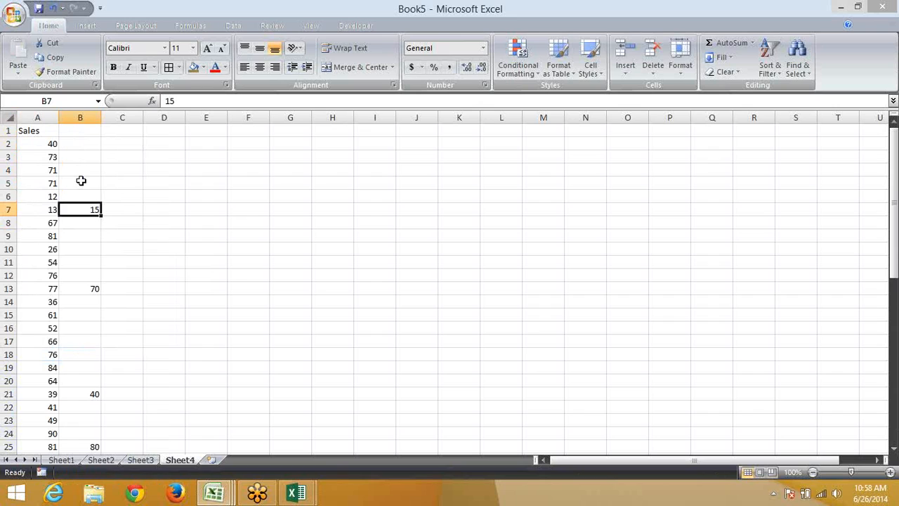
# Paste Special column B over column A with Skip blanks, putting 15, 70, 40, 80 into A7, A13, A21, A25
pyautogui.click(81, 116)
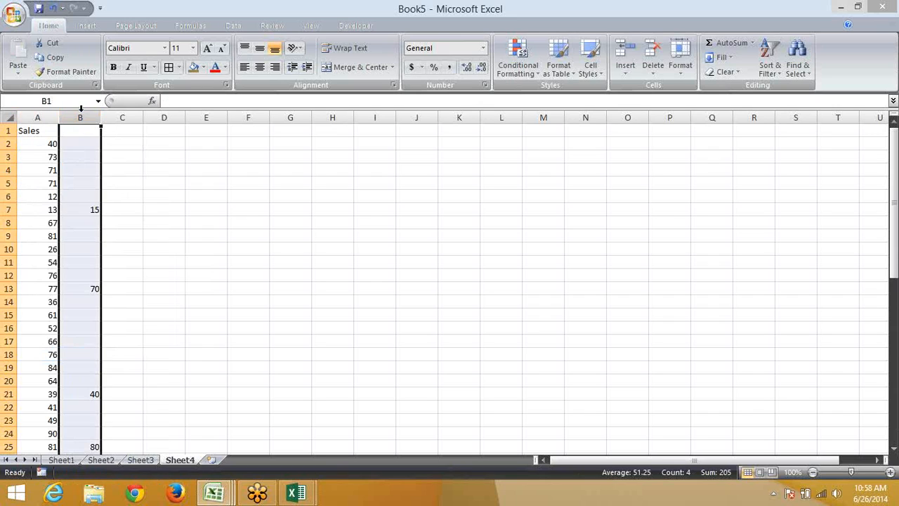
pyautogui.hotkey('ctrl', 'c')
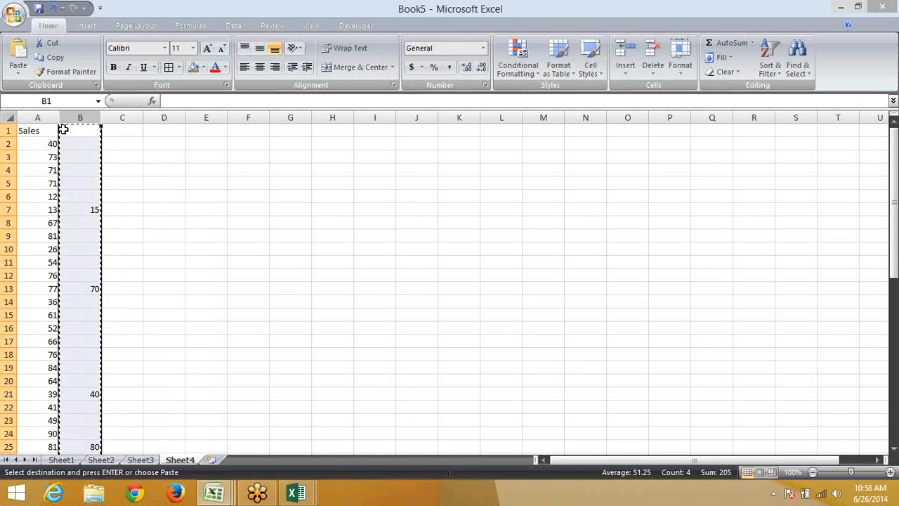
pyautogui.click(40, 116)
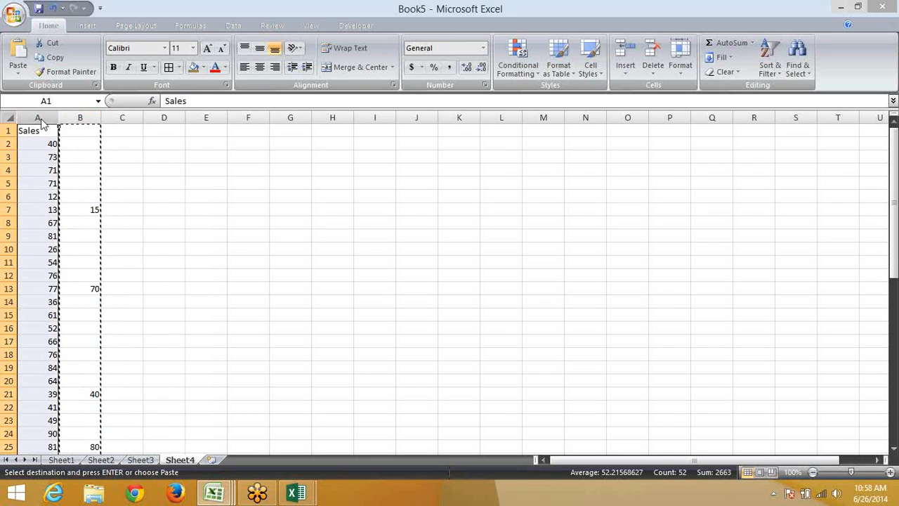
pyautogui.rightClick(44, 120)
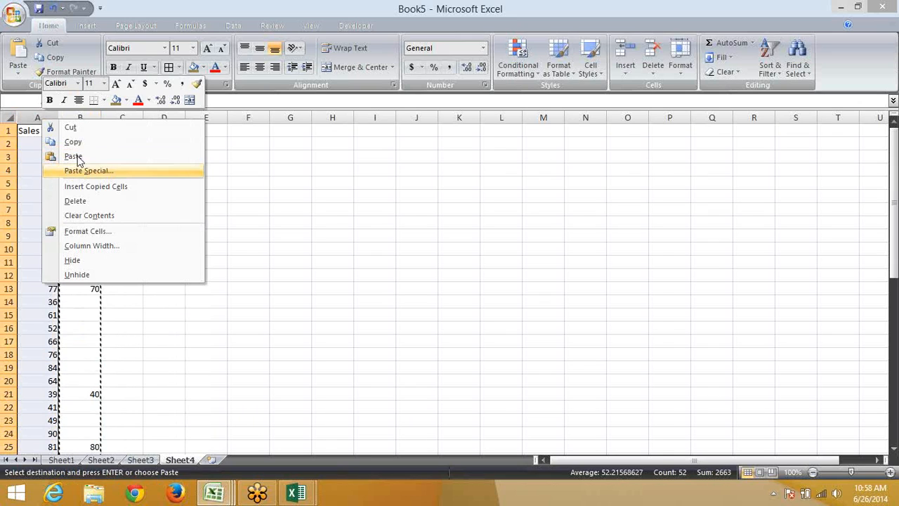
pyautogui.click(69, 173)
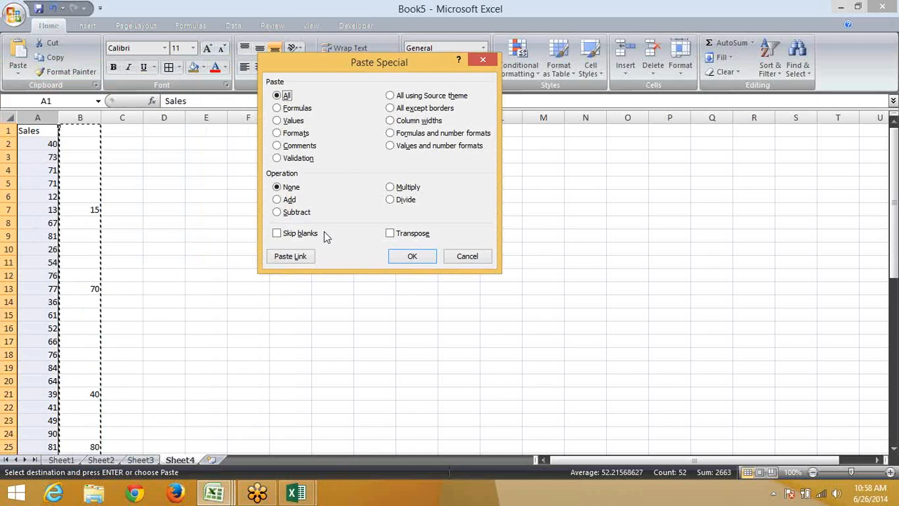
pyautogui.click(291, 233)
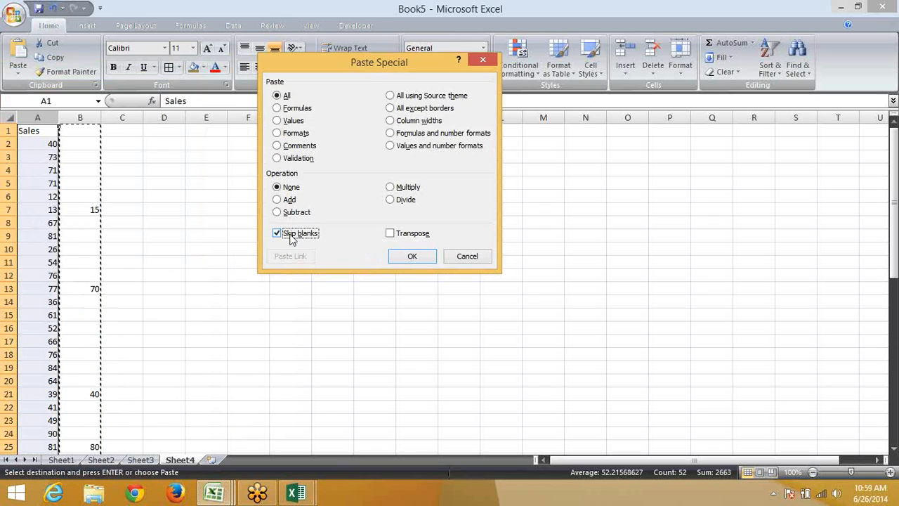
pyautogui.click(413, 255)
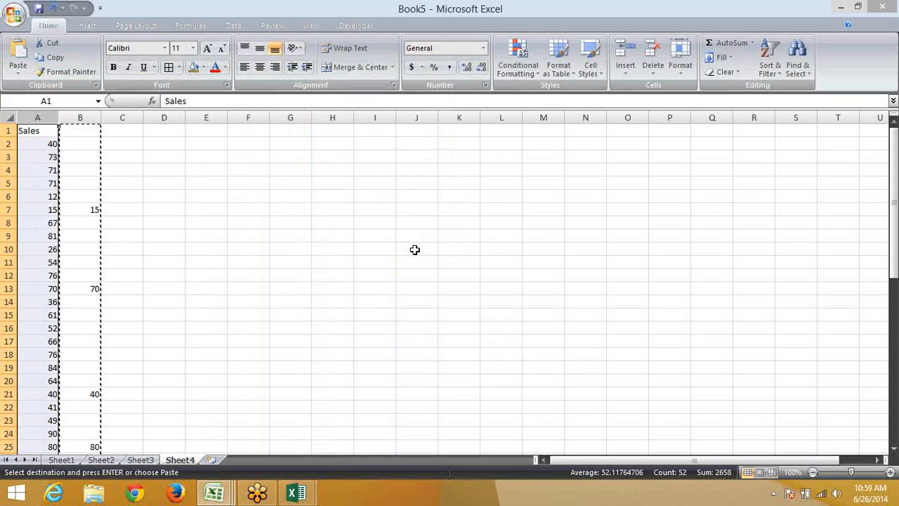
pyautogui.press('Escape')
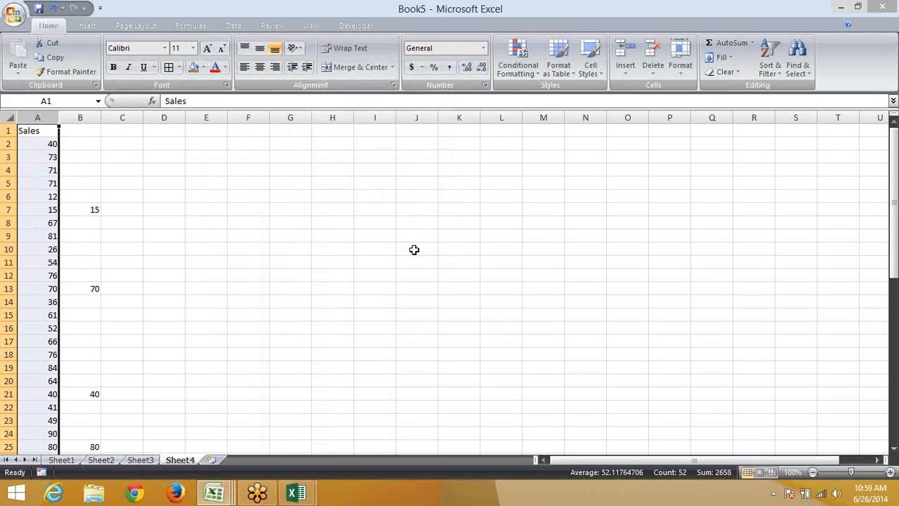
# Label F4 as Month and F5 as Sales
pyautogui.click(239, 172)
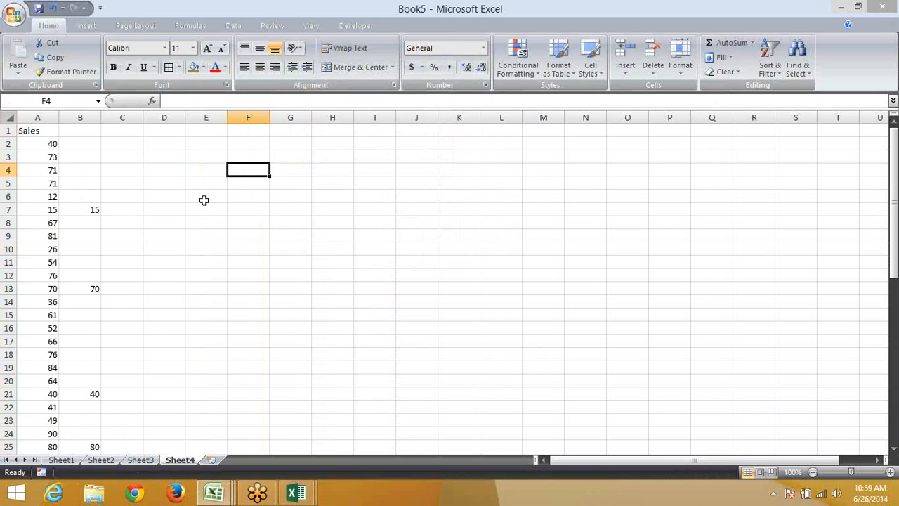
pyautogui.write('Month')
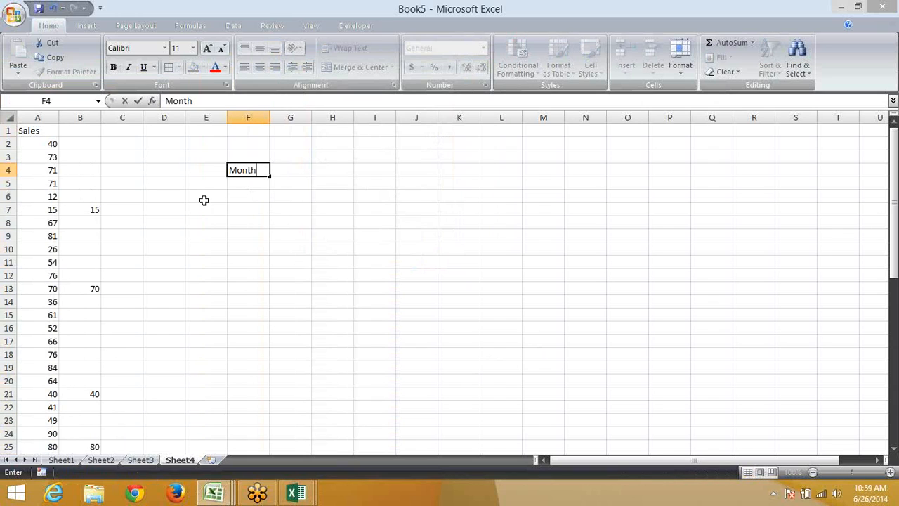
pyautogui.press('Return')
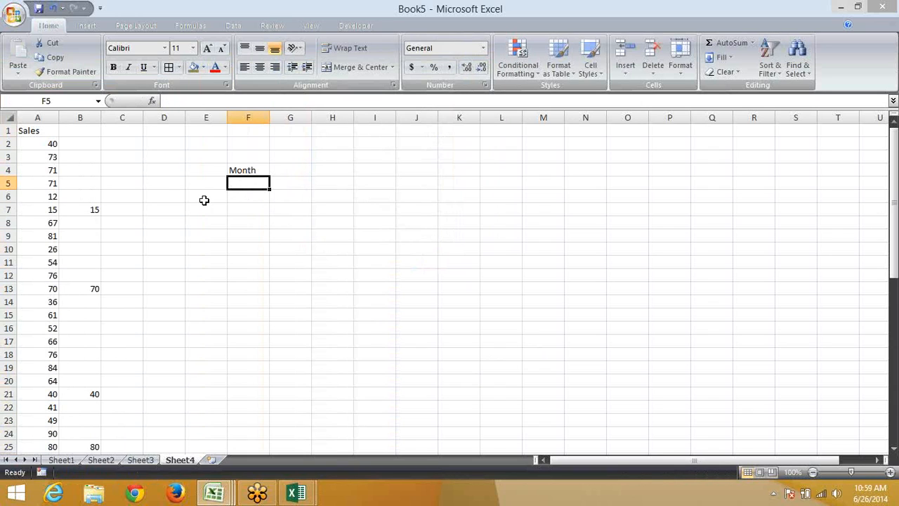
pyautogui.write('Sales')
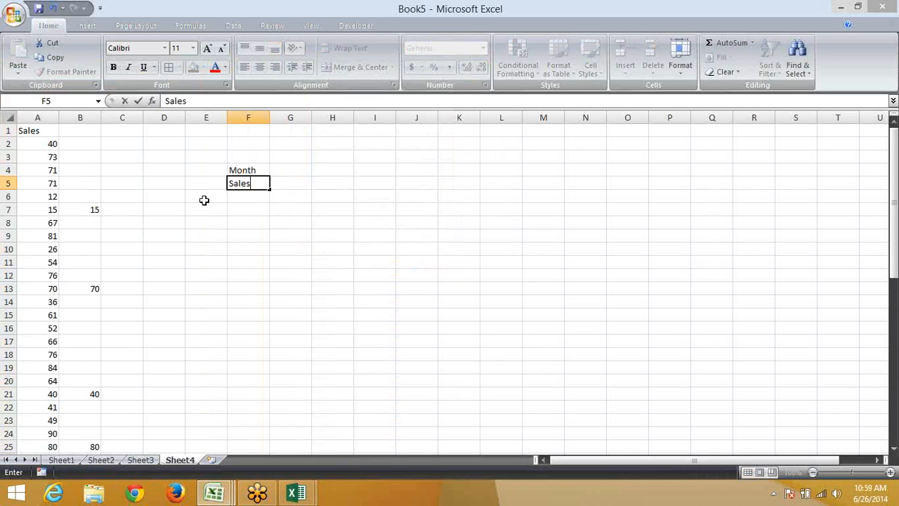
pyautogui.press('Return')
# Enter Jan in G4 and fill the months across to Apr in J4
pyautogui.press('Up')
pyautogui.press('Up')
pyautogui.press('Up')
pyautogui.press('Right')
pyautogui.press('Down')
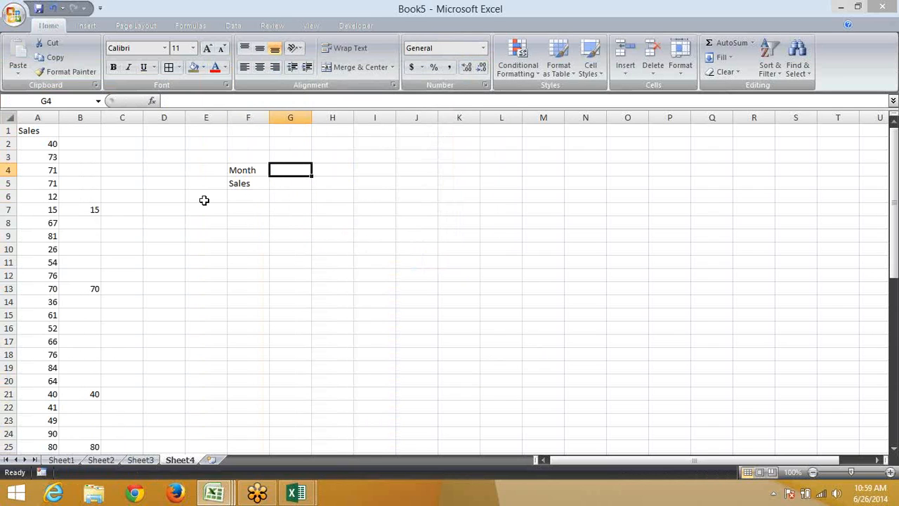
pyautogui.write('JAn')
pyautogui.press('Up')
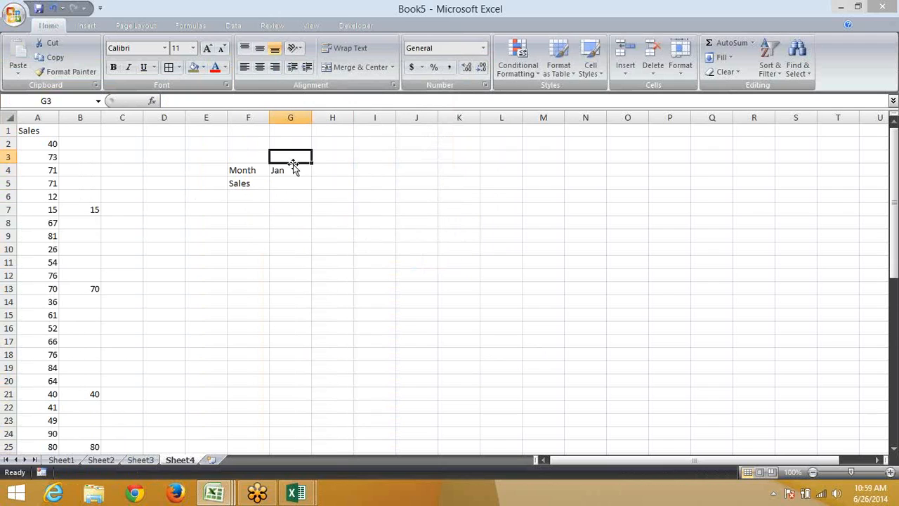
pyautogui.click(296, 170)
pyautogui.moveTo(311, 176); pyautogui.dragTo(382, 173)
# Enter sales of 89, 65, 25 and 32 in G5:J5
pyautogui.click(276, 184)
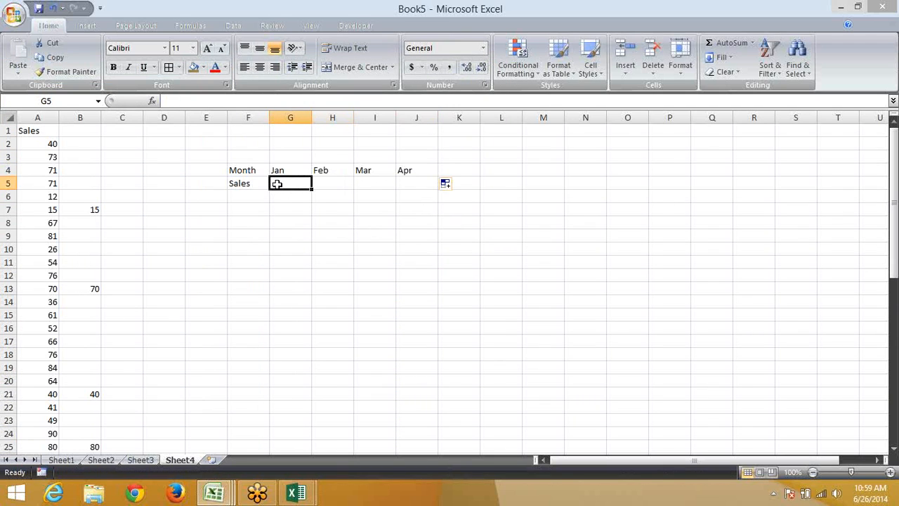
pyautogui.write('89')
pyautogui.press('Tab')
pyautogui.write('65')
pyautogui.press('Tab')
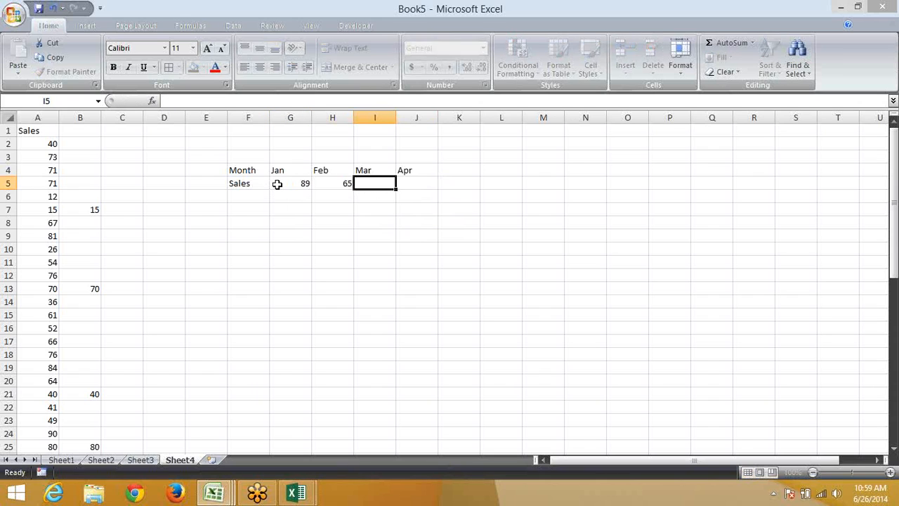
pyautogui.write('25')
pyautogui.press('Tab')
pyautogui.write('32')
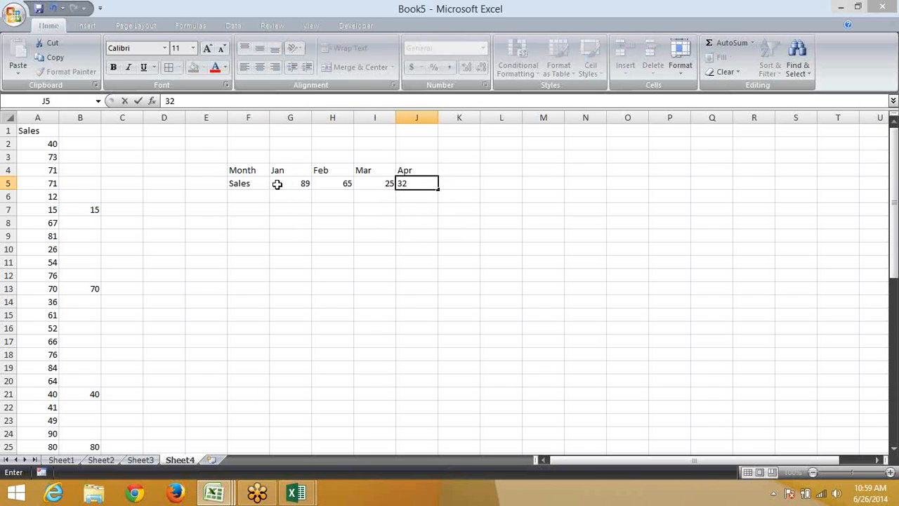
pyautogui.press('Return')
# Copy the Month heading from F4 into F8
pyautogui.click(260, 170)
pyautogui.hotkey('ctrl', 'c')
pyautogui.press('Down')
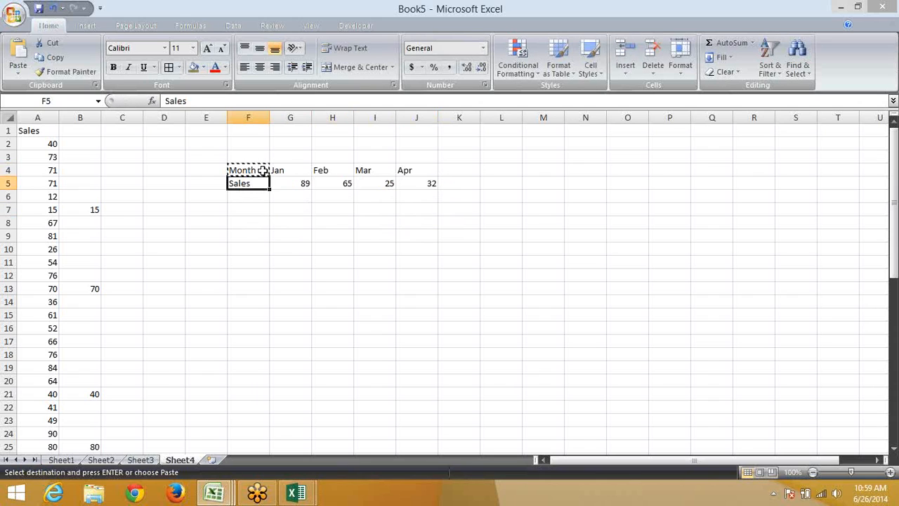
pyautogui.press('Down')
pyautogui.press('Down')
pyautogui.press('Down')
pyautogui.hotkey('ctrl', 'v')
# Copy the Sales label from F5 into G8
pyautogui.press('Up')
pyautogui.press('Up')
pyautogui.press('Up')
pyautogui.press('Down')
pyautogui.press('Right')
pyautogui.press('Right')
pyautogui.press('Down')
pyautogui.press('Left')
pyautogui.press('Down')
pyautogui.hotkey('ctrl', 'c')
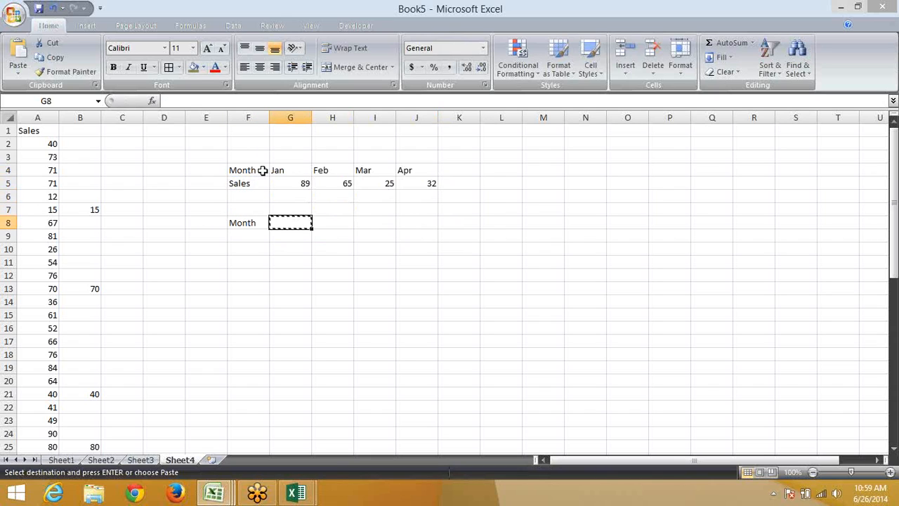
pyautogui.press('Up')
pyautogui.press('Up')
pyautogui.press('Up')
pyautogui.press('Left')
pyautogui.press('Down')
pyautogui.press('Up')
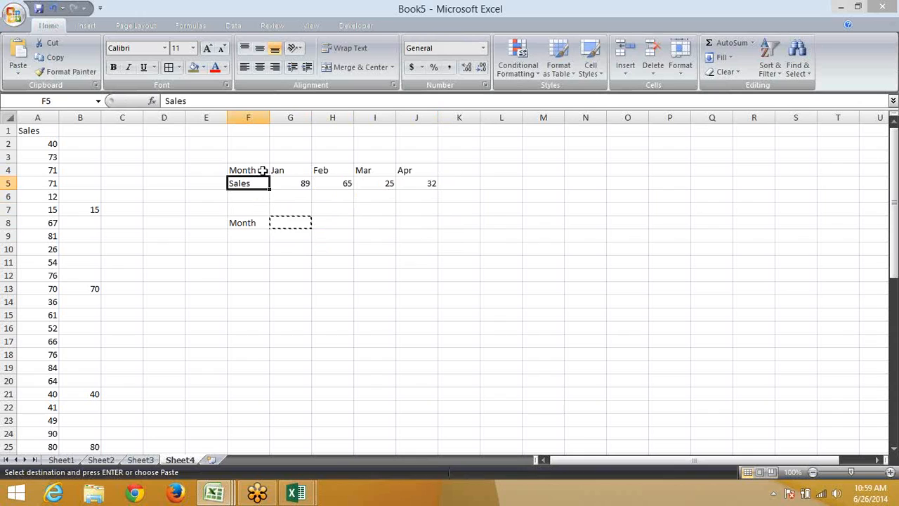
pyautogui.hotkey('ctrl', 'c')
pyautogui.press('Down')
pyautogui.press('Down')
pyautogui.press('Down')
pyautogui.press('Right')
pyautogui.hotkey('ctrl', 'v')
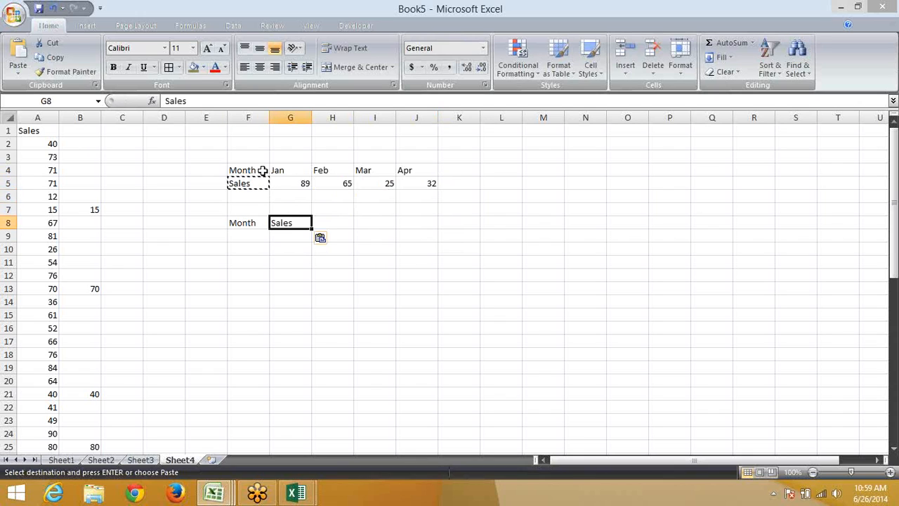
# Enter Jan in F9 and 89 in G9
pyautogui.press('Down')
pyautogui.press('Left')
pyautogui.write('JAn')
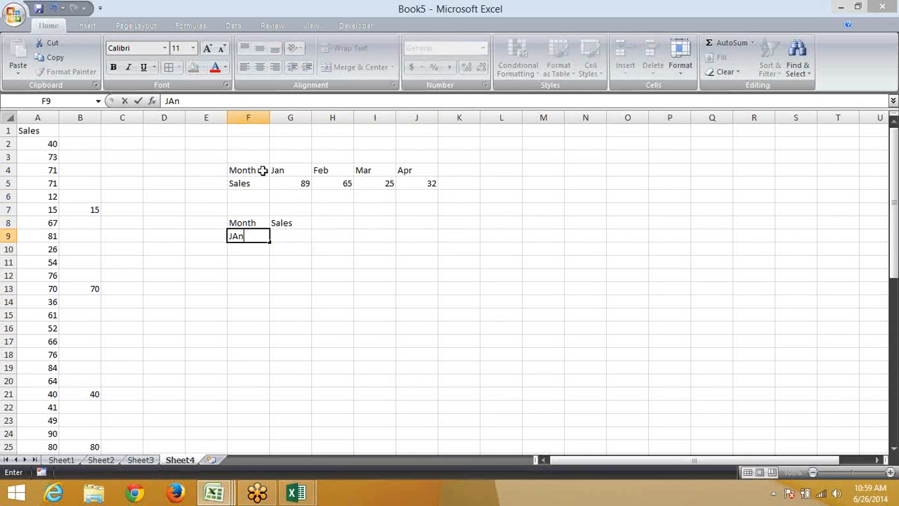
pyautogui.press('Right')
pyautogui.write('89')
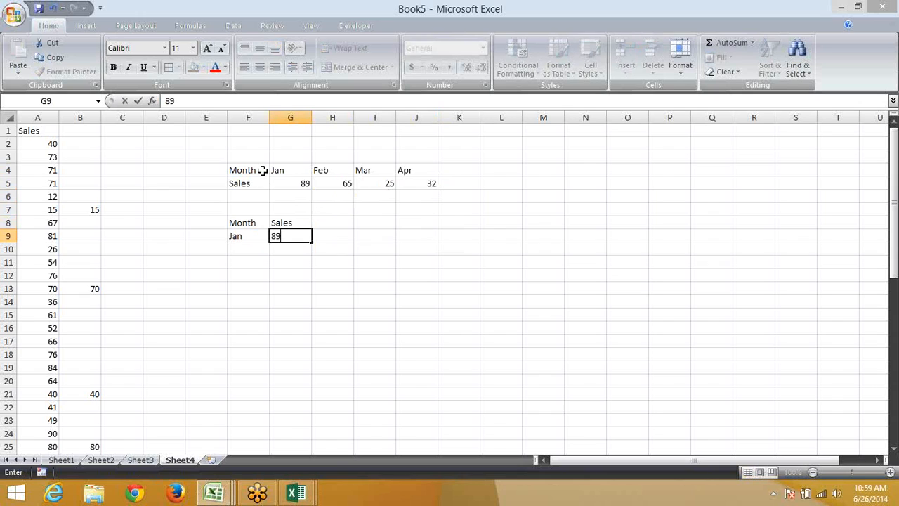
pyautogui.press('Return')
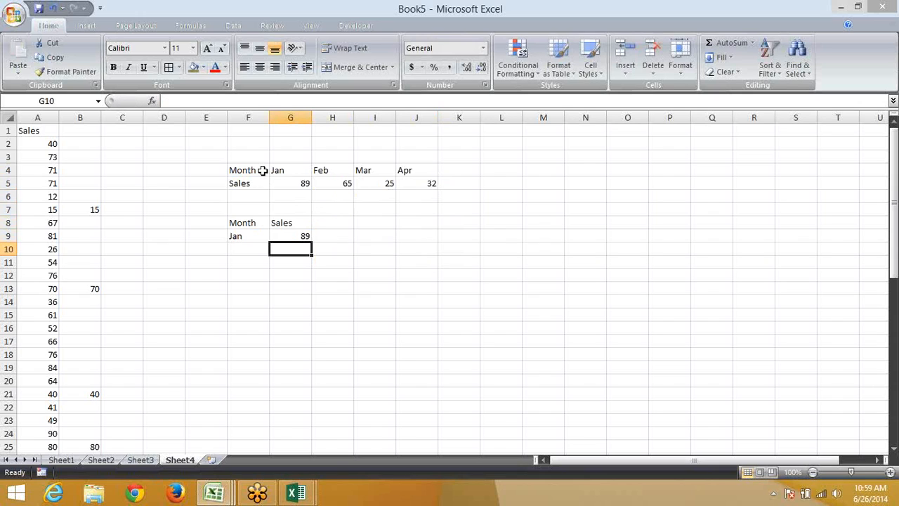
# Paste the F4:J5 table transposed into F8:G12 with Paste Special
pyautogui.press('Up')
pyautogui.press('Up')
pyautogui.press('Up')
pyautogui.press('Up')
pyautogui.press('Up')
pyautogui.press('Up')
pyautogui.press('Left')
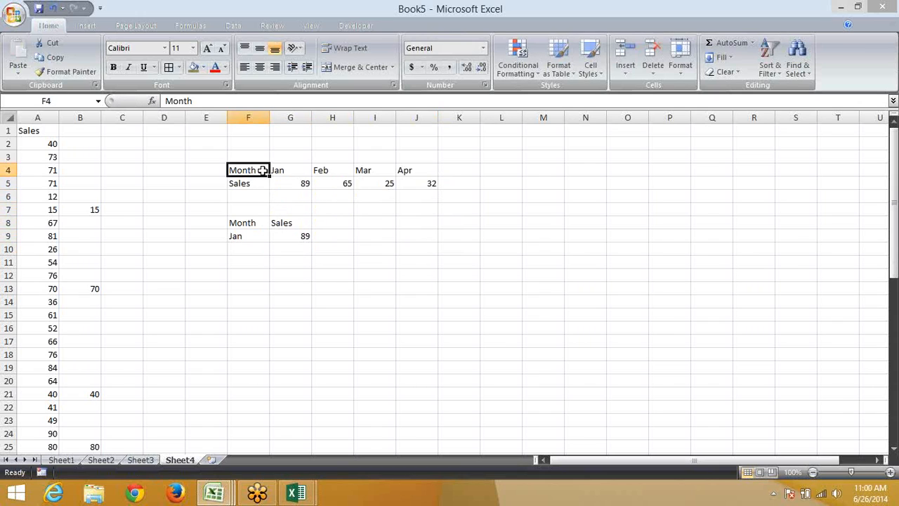
pyautogui.hotkey('ctrl', 'shift', 'Right')
pyautogui.hotkey('shift', 'Down')
pyautogui.hotkey('ctrl', 'c')
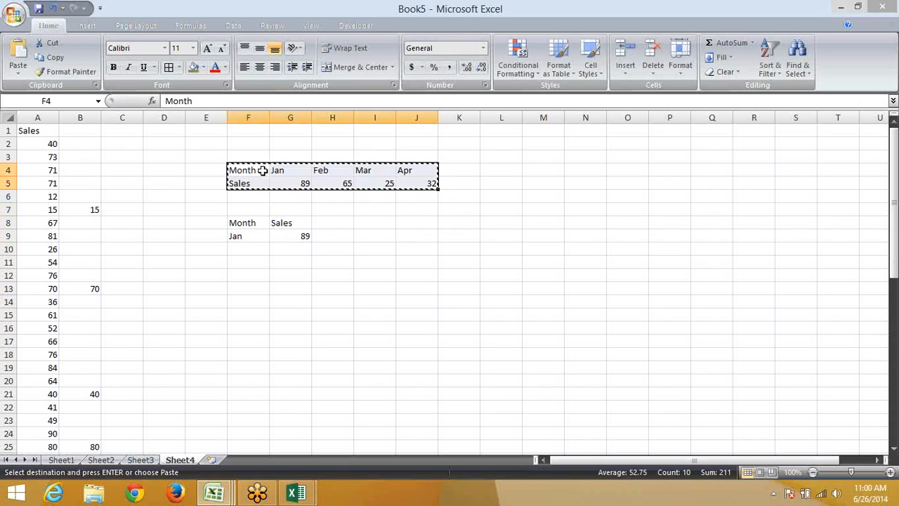
pyautogui.click(240, 221)
pyautogui.rightClick(240, 221)
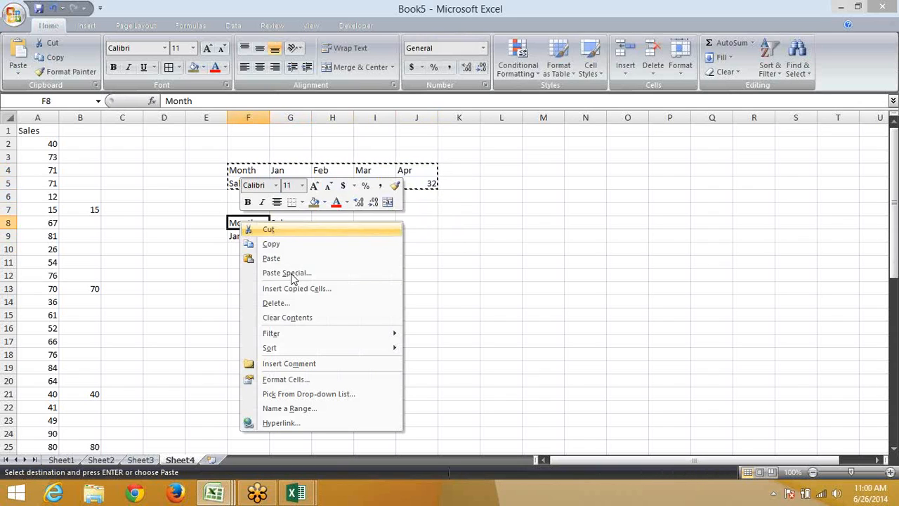
pyautogui.click(295, 272)
pyautogui.click(342, 335)
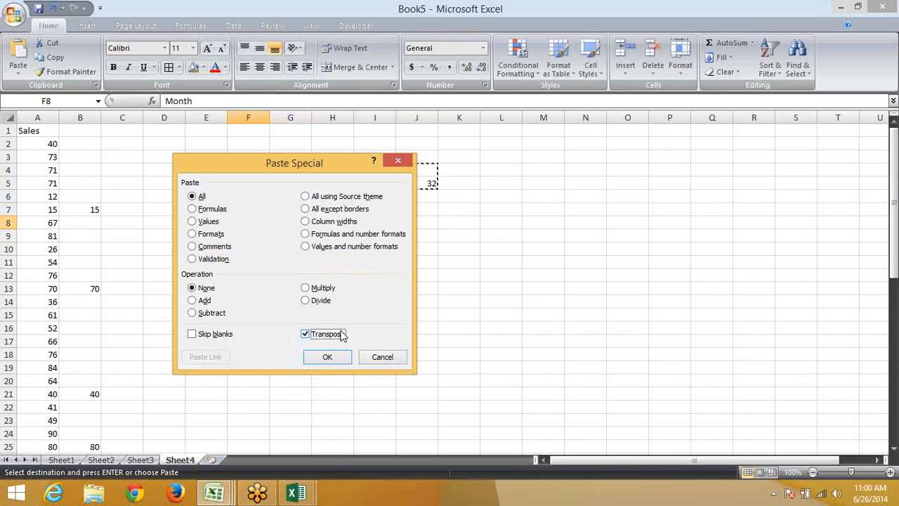
pyautogui.click(335, 357)
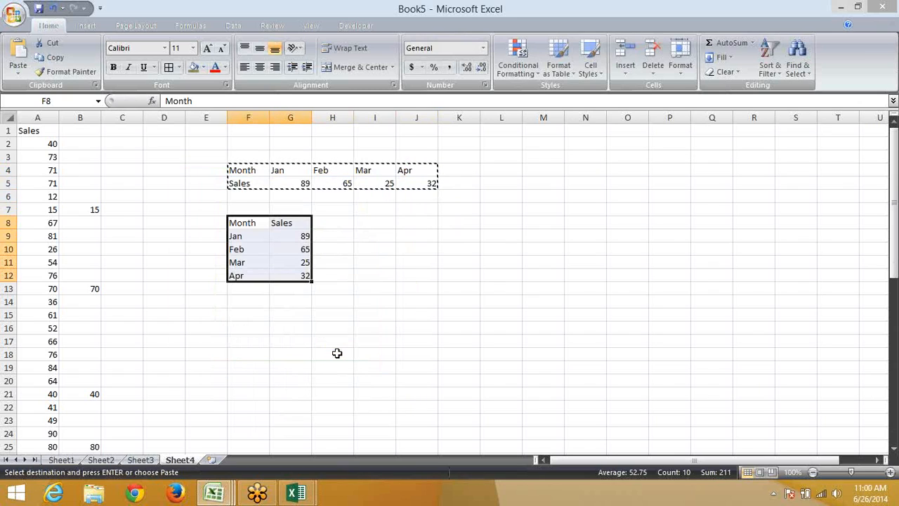
# Paste a transposed copy of F8:G12 at I10, filling I10:M11
pyautogui.hotkey('ctrl', 'c')
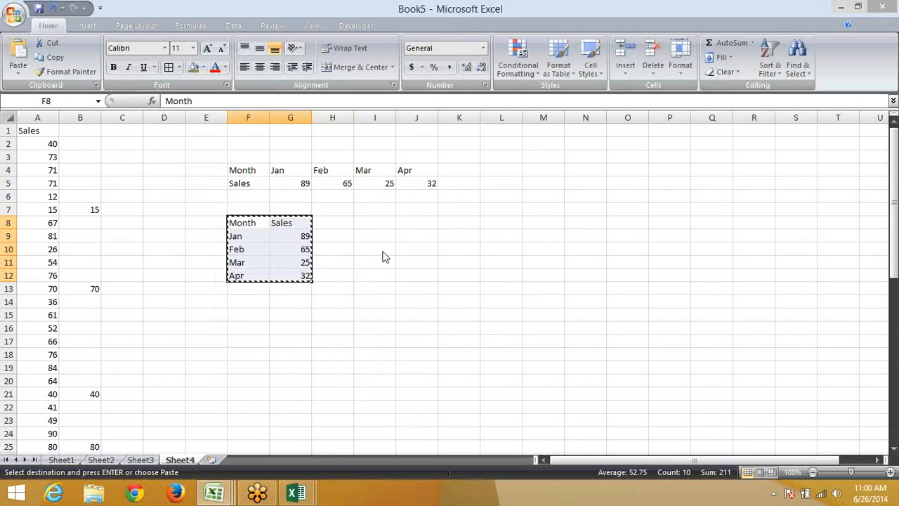
pyautogui.rightClick(379, 249)
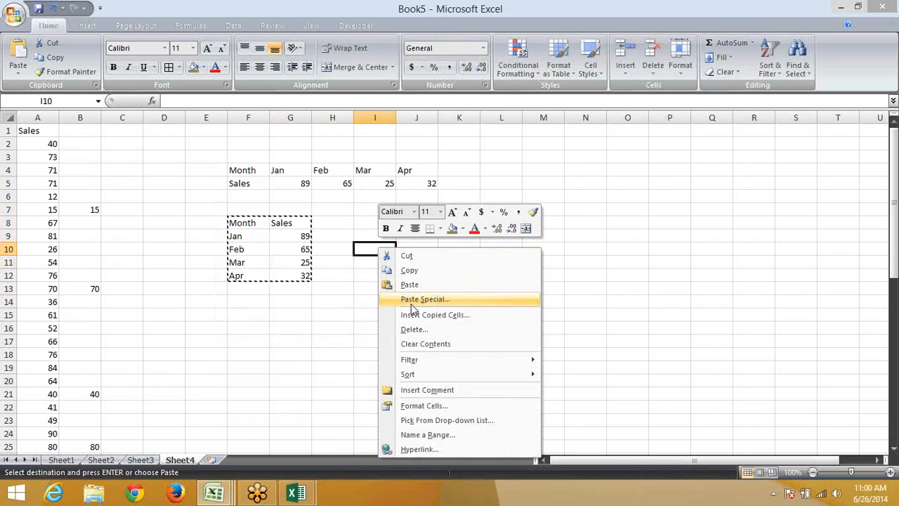
pyautogui.click(411, 302)
pyautogui.click(426, 366)
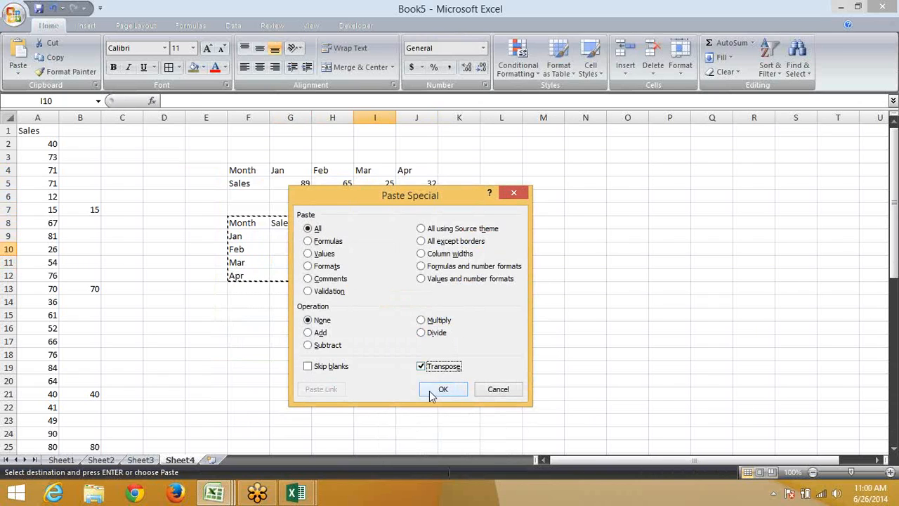
pyautogui.click(431, 387)
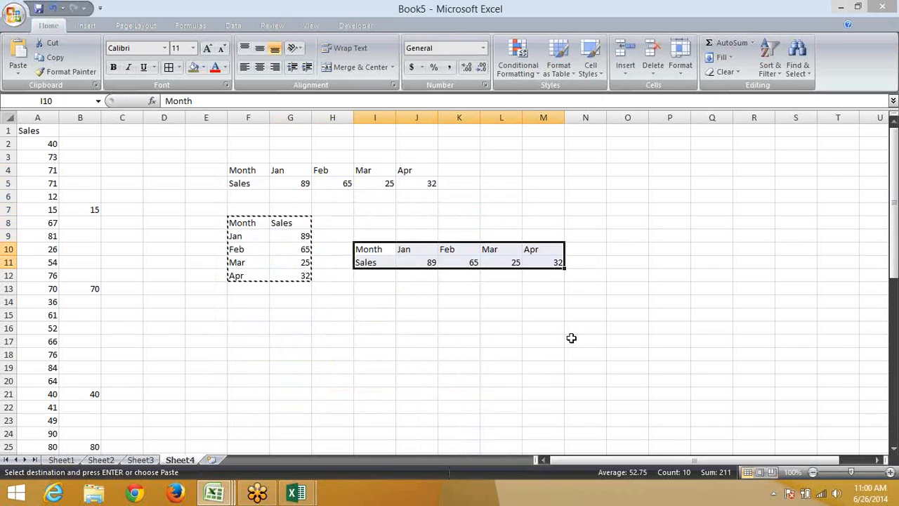
# Clear the I10:M11 copy and the horizontal Month table in F4:J5
pyautogui.press('Delete')
pyautogui.press('Up')
pyautogui.press('Up')
pyautogui.press('Up')
pyautogui.press('Up')
pyautogui.press('Up')
pyautogui.press('Left')
pyautogui.press('Left')
pyautogui.press('Left')
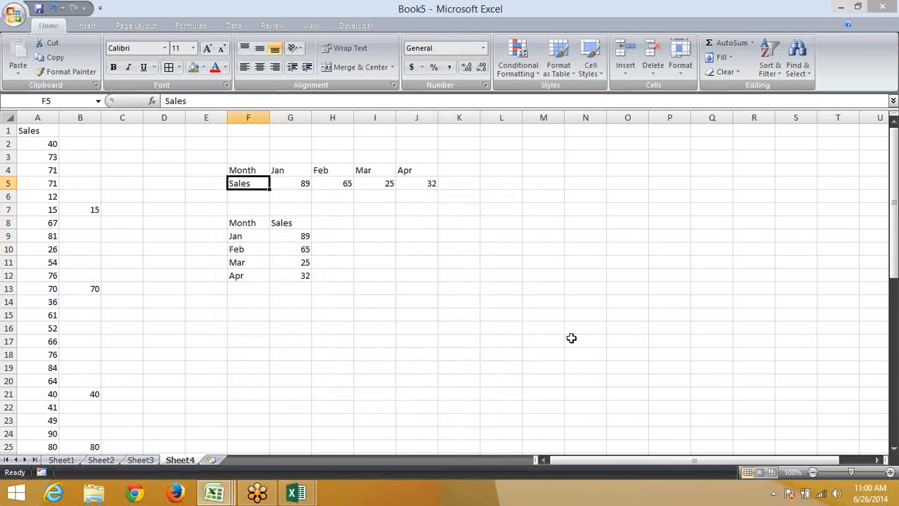
pyautogui.press('Up')
pyautogui.hotkey('shift', 'Right')
pyautogui.hotkey('shift', 'Right')
pyautogui.hotkey('shift', 'Right')
pyautogui.hotkey('shift', 'Right')
pyautogui.hotkey('shift', 'Down')
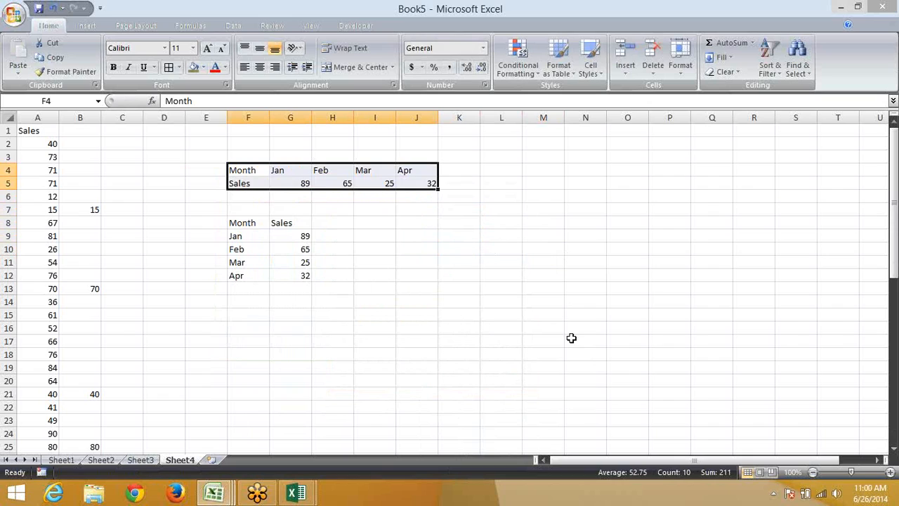
pyautogui.press('Delete')
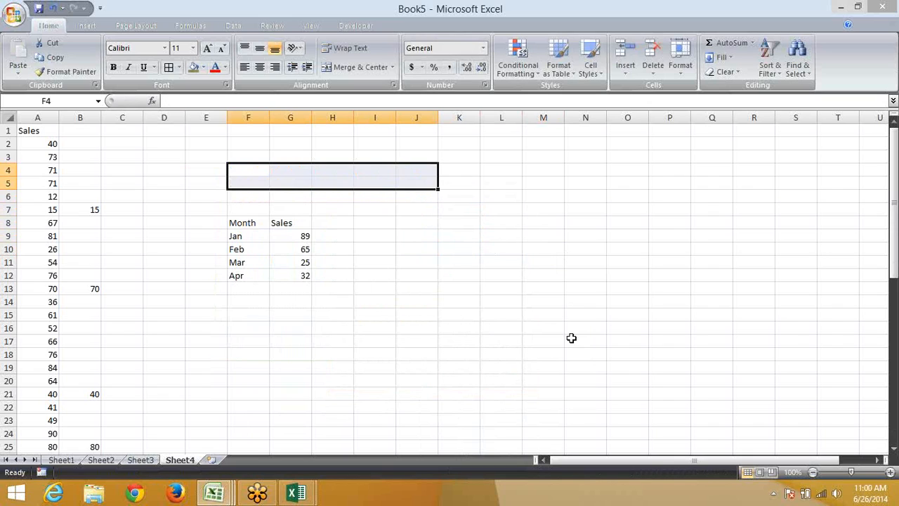
# Enter trial reference formulas in J8 and K8 showing Month and Sales
pyautogui.press('Down')
pyautogui.press('Down')
pyautogui.press('Down')
pyautogui.press('Down')
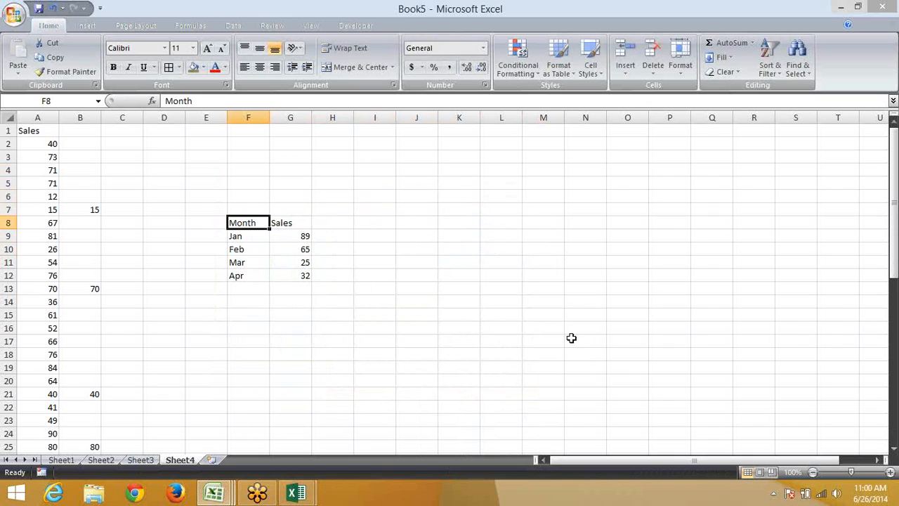
pyautogui.press('Right')
pyautogui.press('Right')
pyautogui.press('Right')
pyautogui.press('Right')
pyautogui.write('=')
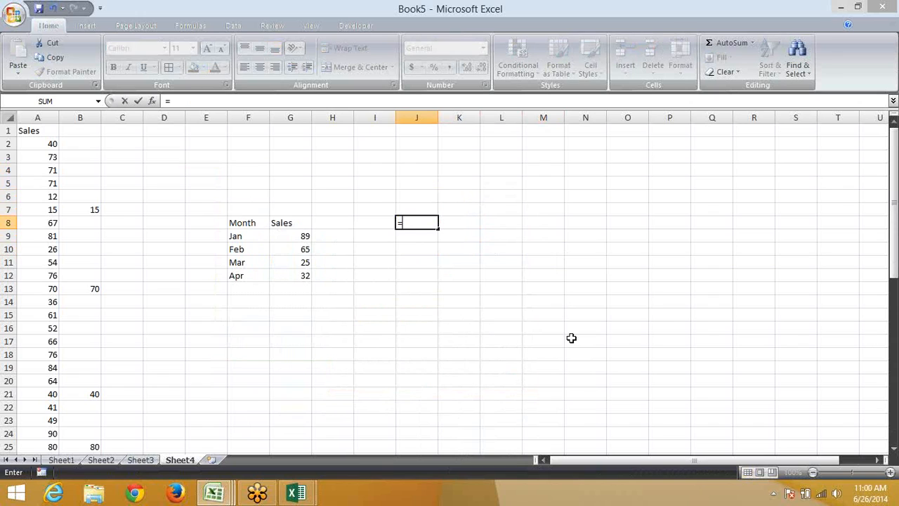
pyautogui.press('Down')
pyautogui.press('Left')
pyautogui.press('Left')
pyautogui.press('Left')
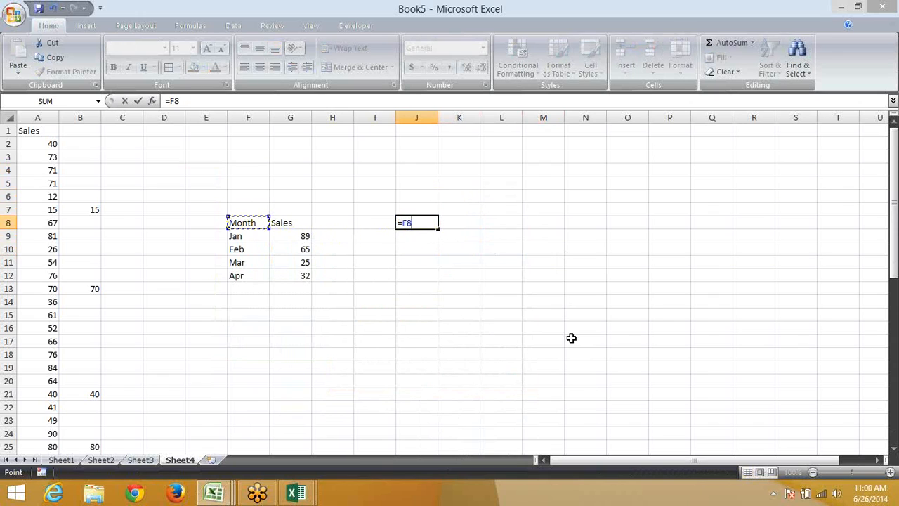
pyautogui.press('Return')
pyautogui.press('Up')
pyautogui.press('Right')
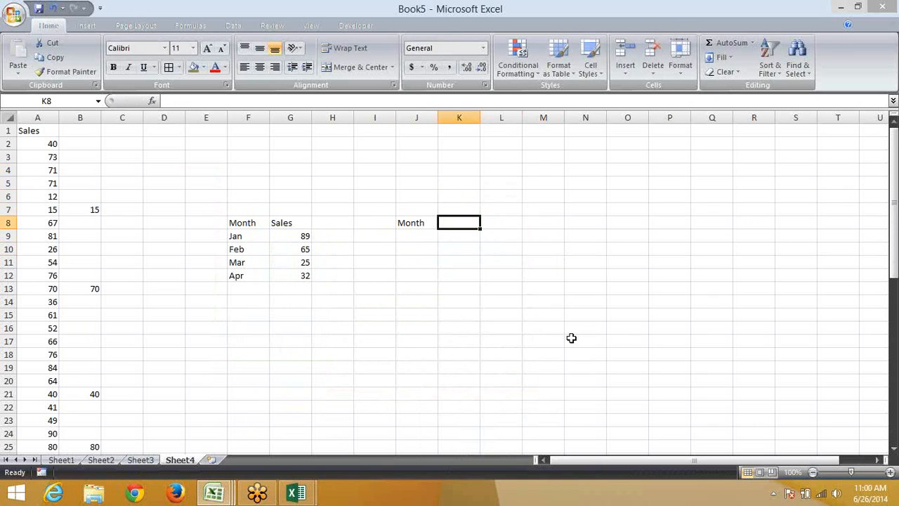
pyautogui.write('=')
pyautogui.press('Left')
pyautogui.press('Left')
pyautogui.press('Left')
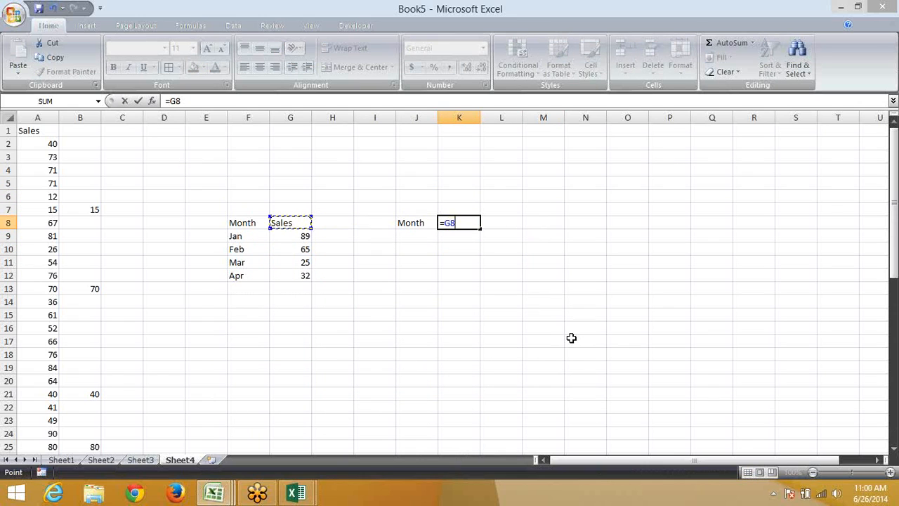
pyautogui.press('Return')
pyautogui.press('Left')
pyautogui.press('Left')
pyautogui.press('Left')
pyautogui.press('Left')
# Enter =F9 in J9 so it shows Jan
pyautogui.press('Up')
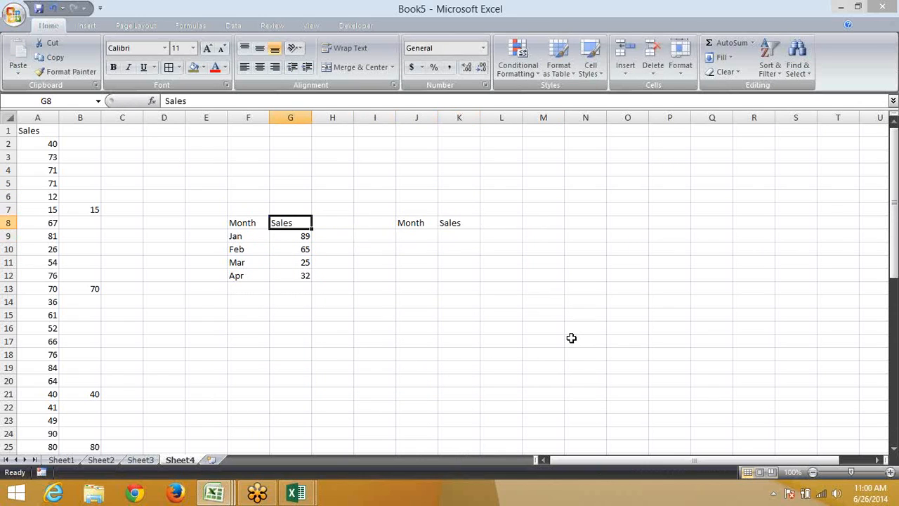
pyautogui.press('Right')
pyautogui.press('Right')
pyautogui.press('Right')
pyautogui.press('Down')
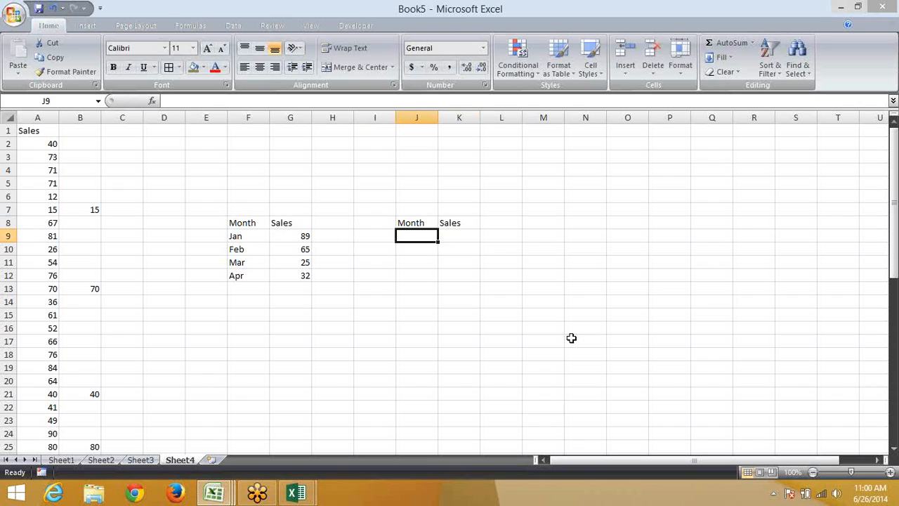
pyautogui.write('=')
pyautogui.press('Left')
pyautogui.press('Left')
pyautogui.press('Left')
pyautogui.press('Left')
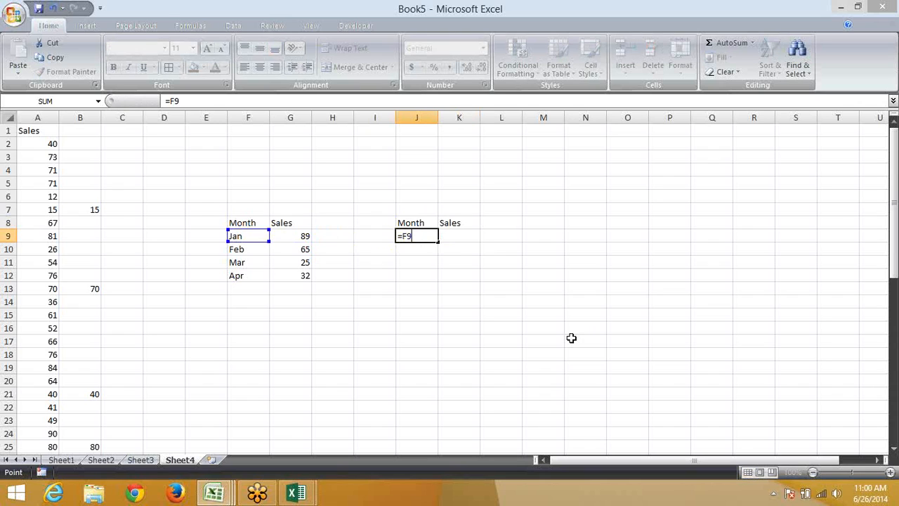
pyautogui.press('Return')
pyautogui.press('Up')
pyautogui.press('Left')
pyautogui.press('Left')
pyautogui.press('Left')
pyautogui.press('Left')
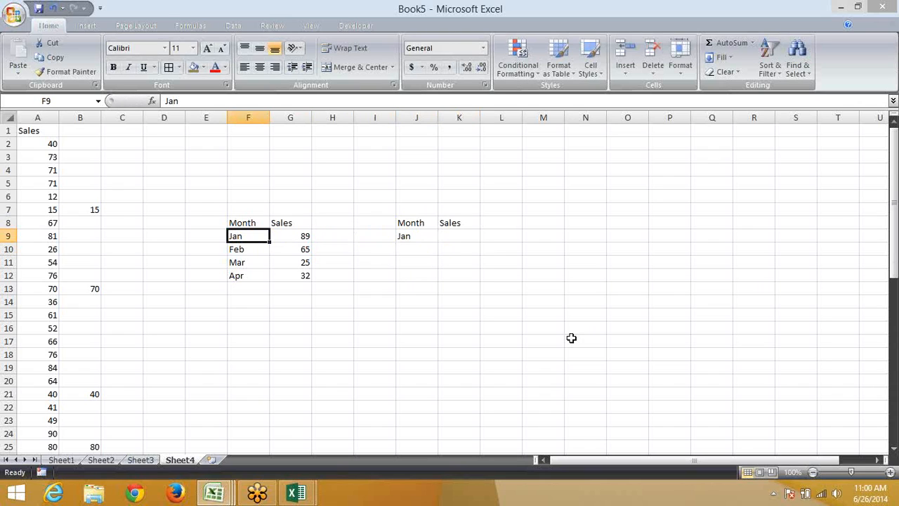
# Test the link by changing F9 to Feb and undoing, then re-enter =F8 in J8
pyautogui.write('Feb')
pyautogui.press('Return')
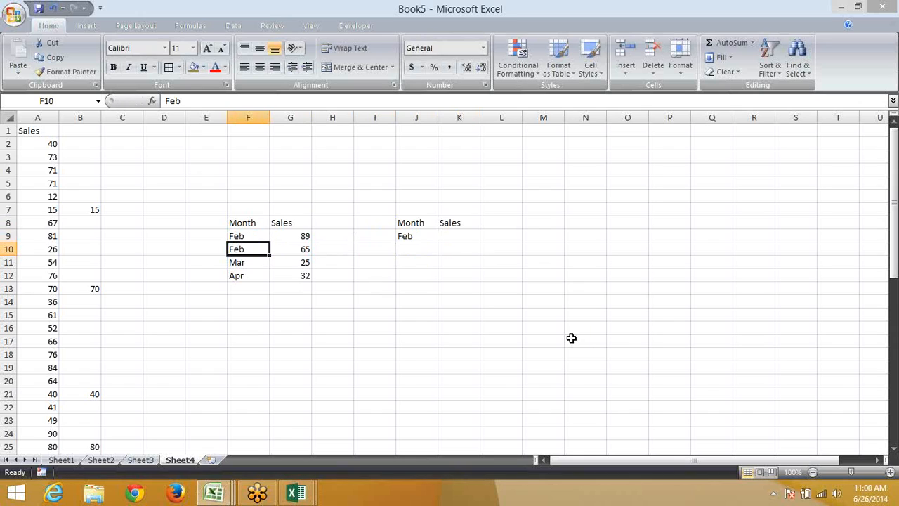
pyautogui.hotkey('ctrl', 'z')
pyautogui.press('Right')
pyautogui.press('Right')
pyautogui.press('Up')
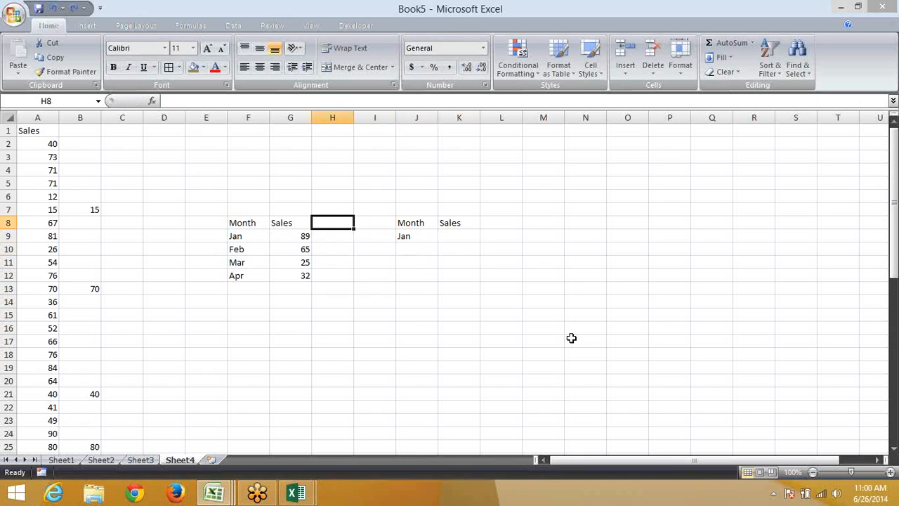
pyautogui.press('Right')
pyautogui.press('Right')
pyautogui.write('=')
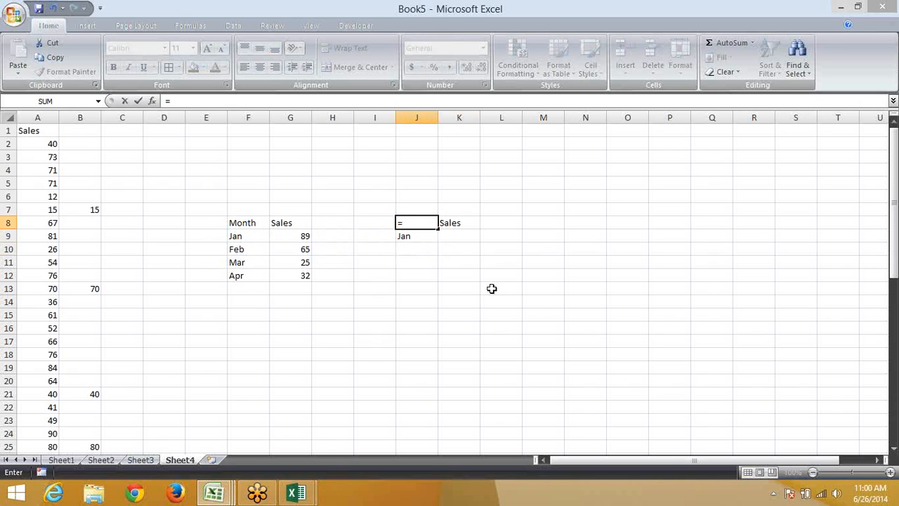
pyautogui.click(240, 222)
pyautogui.press('Return')
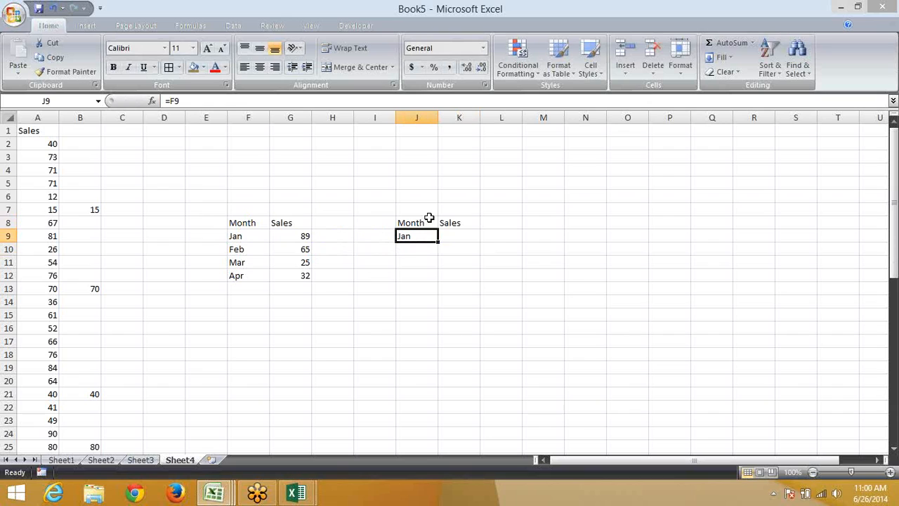
# Clear the trial cells J7:K11 and copy the Month/Sales table F8:G12
pyautogui.moveTo(400, 208); pyautogui.dragTo(462, 262)
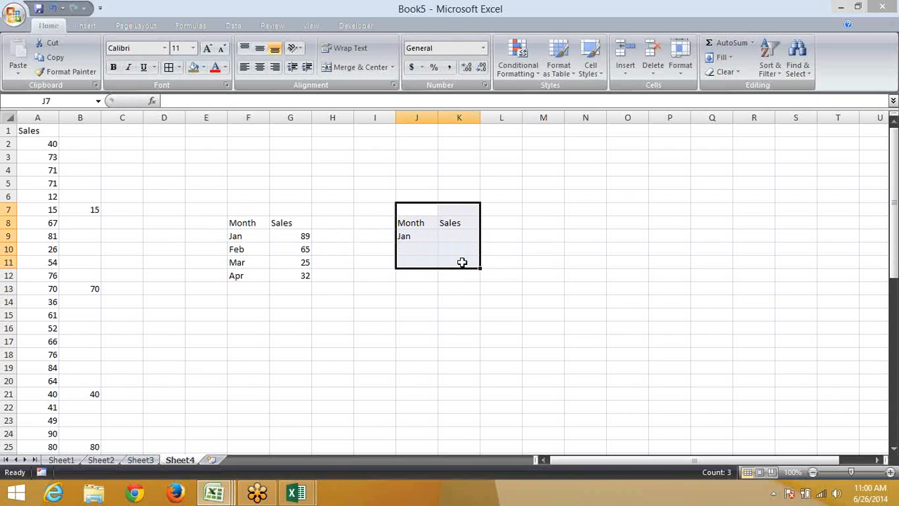
pyautogui.press('Delete')
pyautogui.click(337, 286)
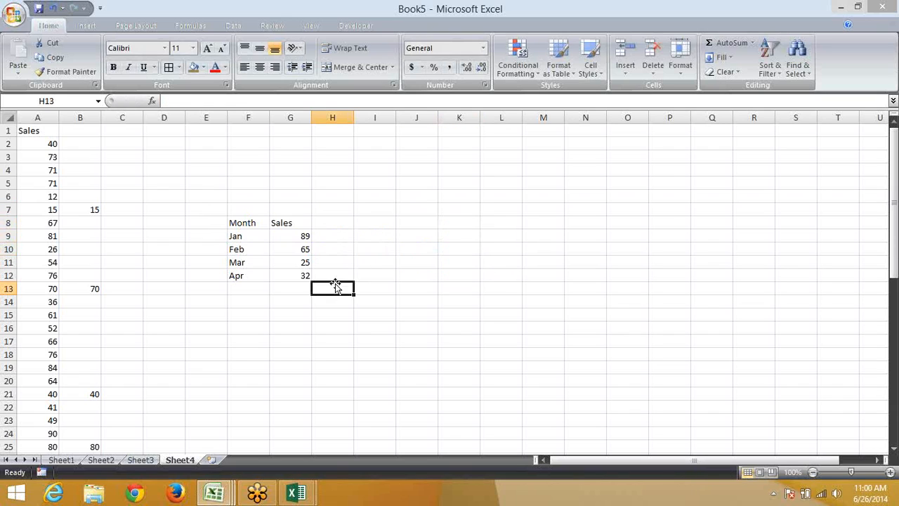
pyautogui.click(229, 223)
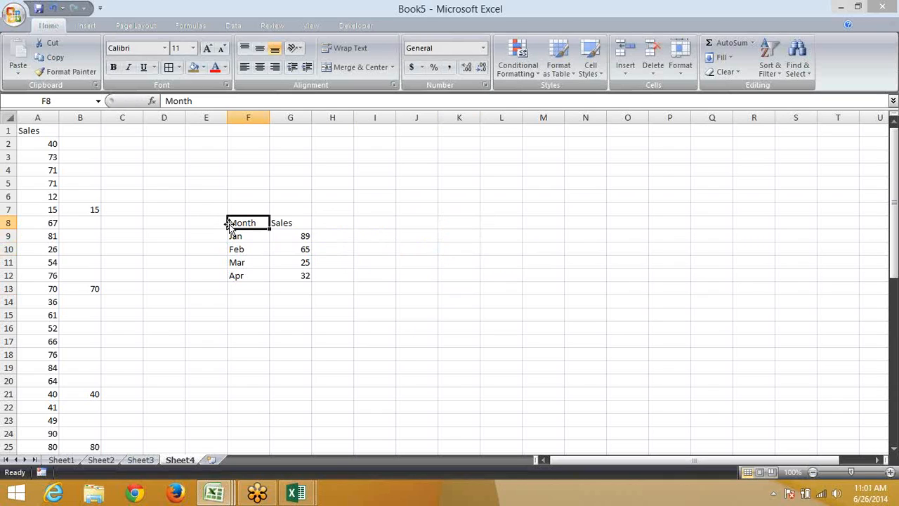
pyautogui.moveTo(229, 223); pyautogui.dragTo(290, 270)
pyautogui.hotkey('ctrl', 'c')
# Paste the copied table at L8 as linked cells with Paste Link
pyautogui.click(430, 222)
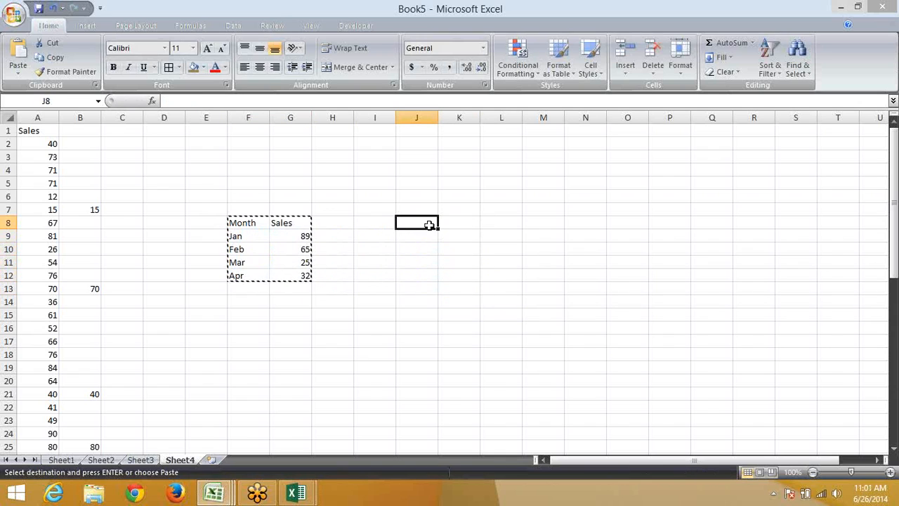
pyautogui.click(488, 224)
pyautogui.rightClick(488, 223)
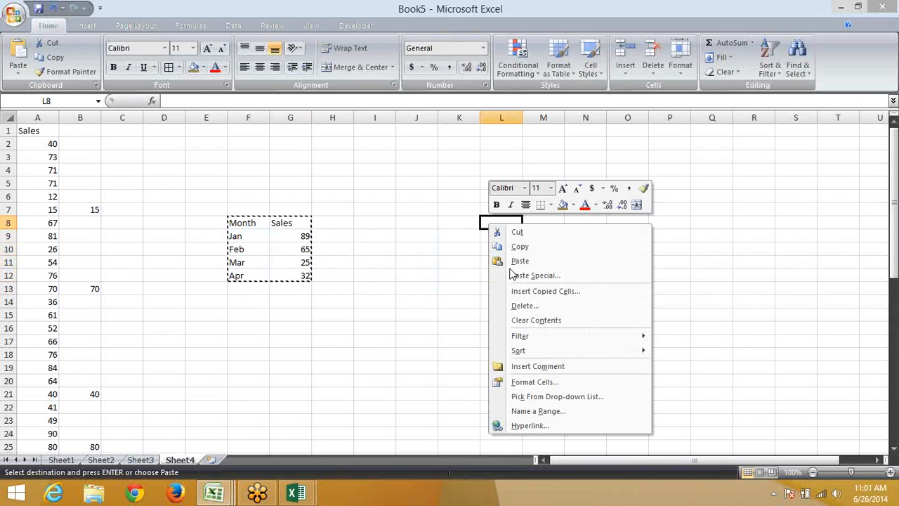
pyautogui.click(510, 274)
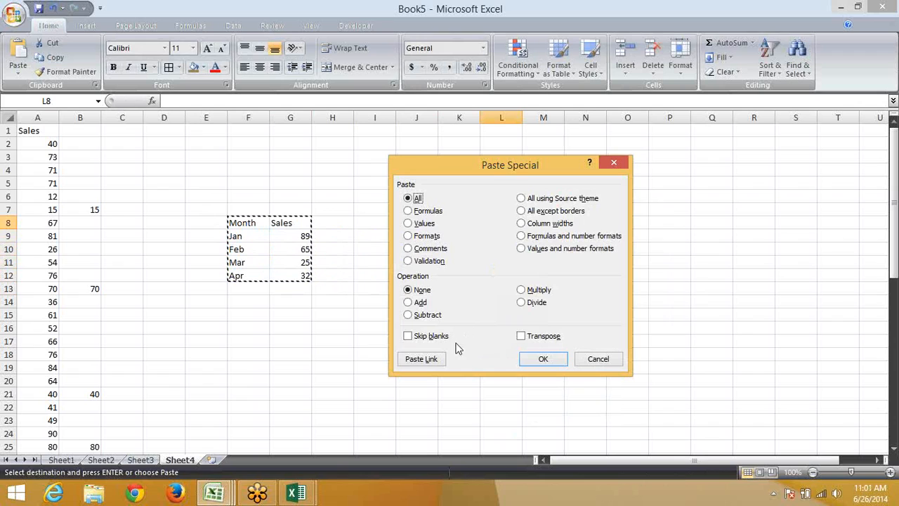
pyautogui.click(419, 361)
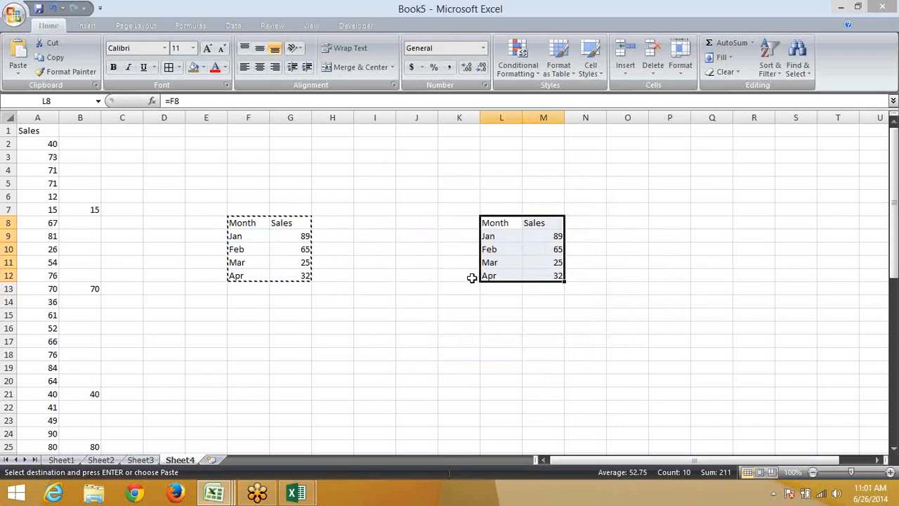
pyautogui.press('Escape')
# Set Feb sales in G10 to 100, copy F8:G12 and go to Sheet3
pyautogui.click(276, 249)
pyautogui.write('100.')
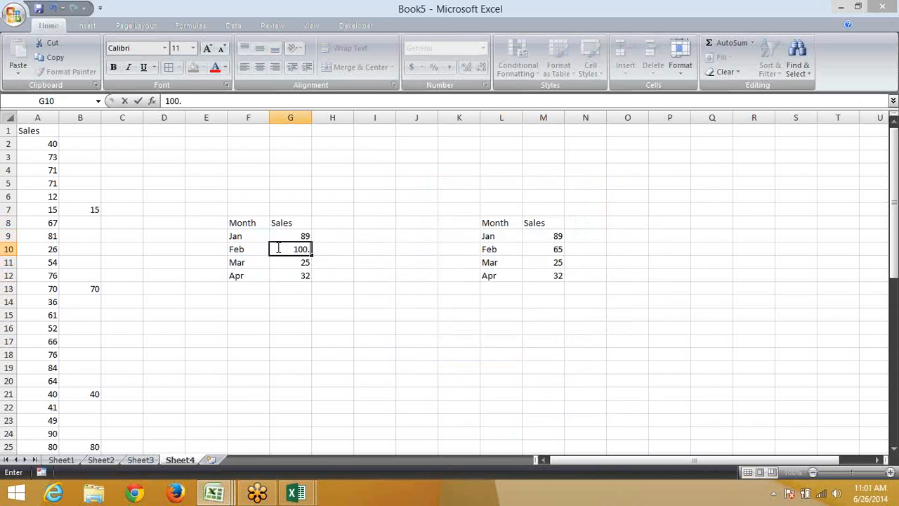
pyautogui.press('Return')
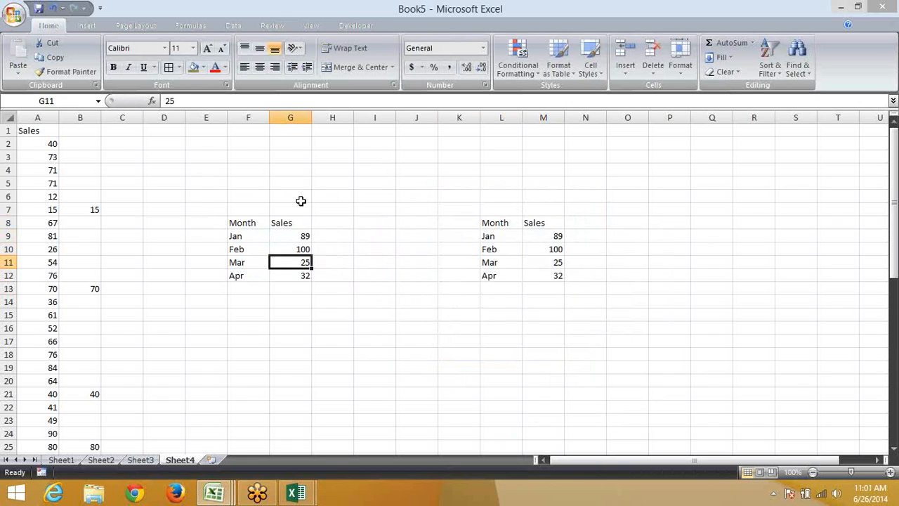
pyautogui.click(240, 226)
pyautogui.moveTo(247, 223); pyautogui.dragTo(293, 274)
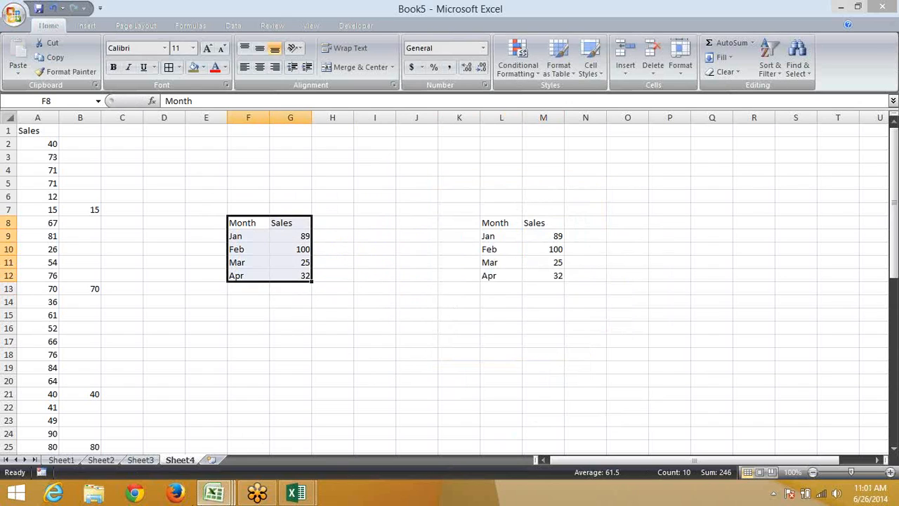
pyautogui.hotkey('ctrl', 'c')
pyautogui.click(149, 460)
# Paste Link the Month/Sales table into Sheet3 at D21
pyautogui.click(180, 394)
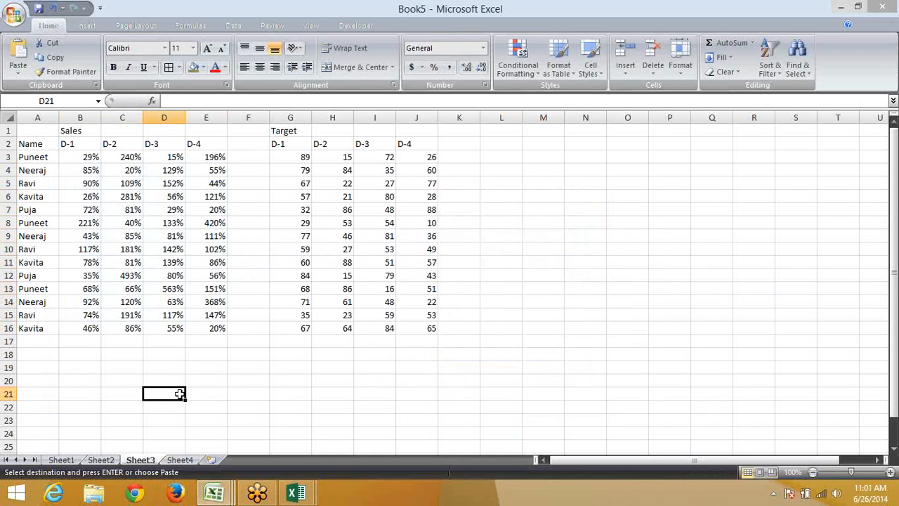
pyautogui.rightClick(180, 394)
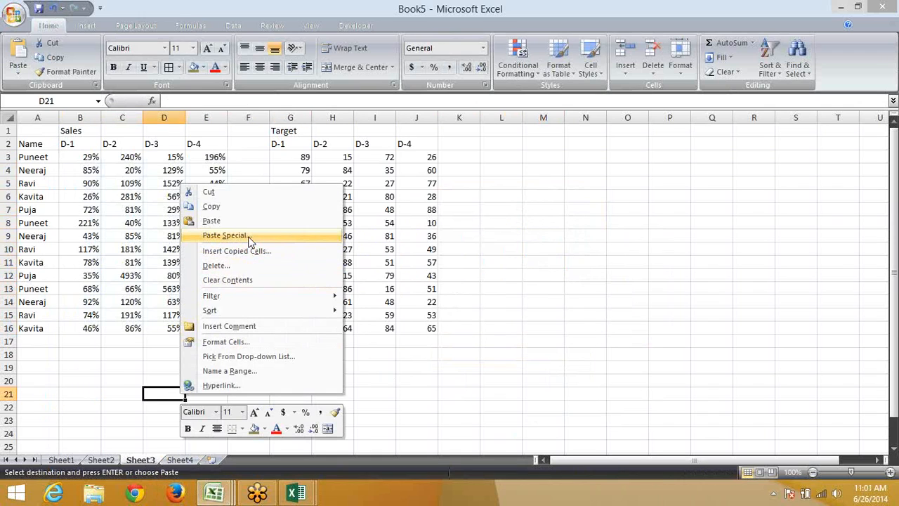
pyautogui.click(225, 236)
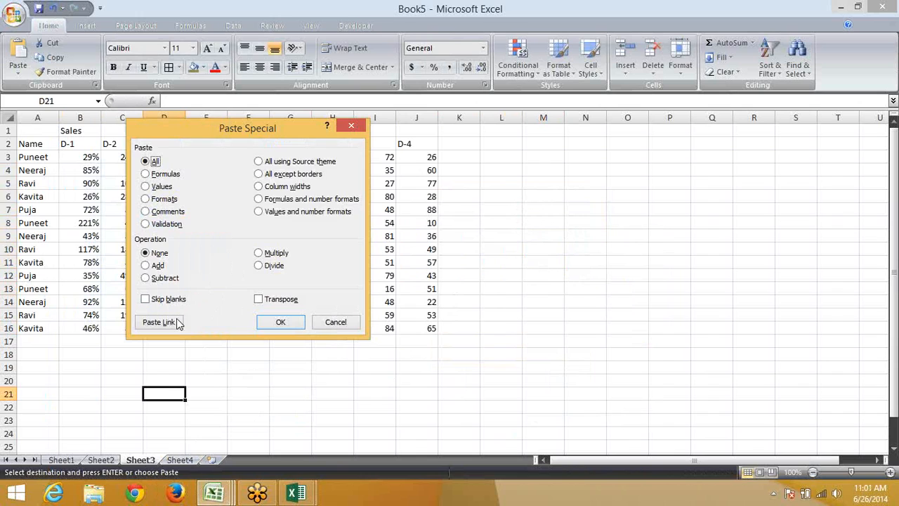
pyautogui.click(158, 320)
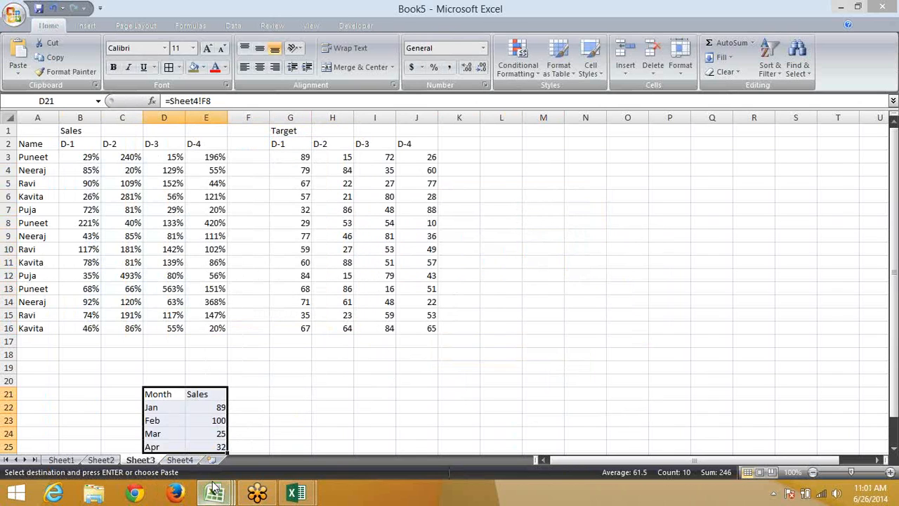
# Paste Link the table into Book3 at J5, then return to Book5's Sheet4
pyautogui.moveTo(214, 492)
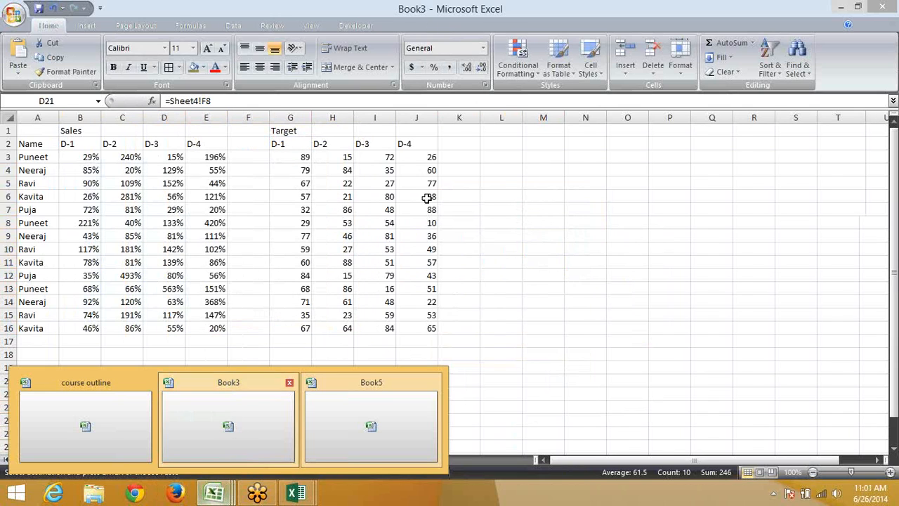
pyautogui.click(232, 441)
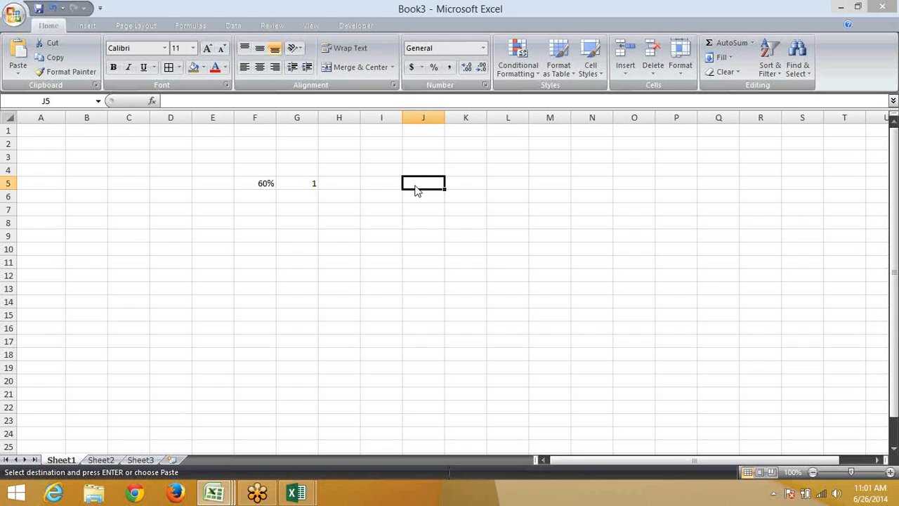
pyautogui.rightClick(414, 185)
pyautogui.click(453, 237)
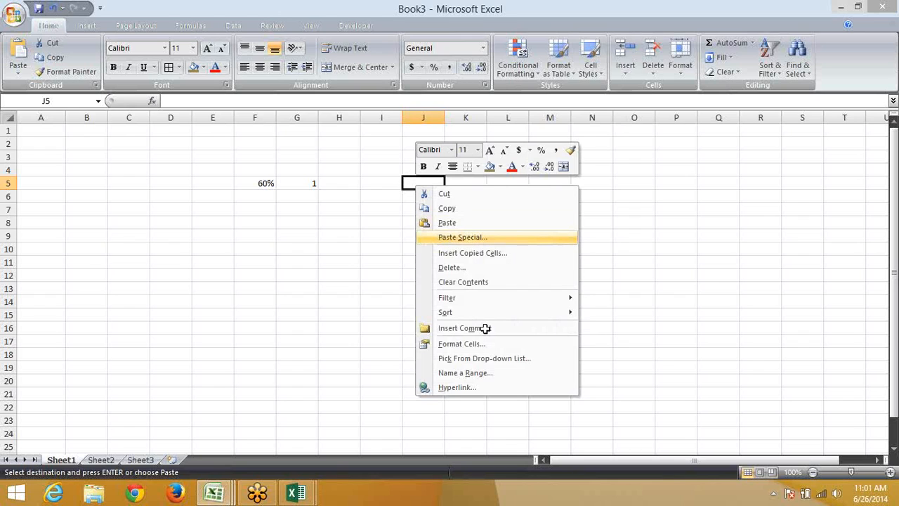
pyautogui.click(358, 327)
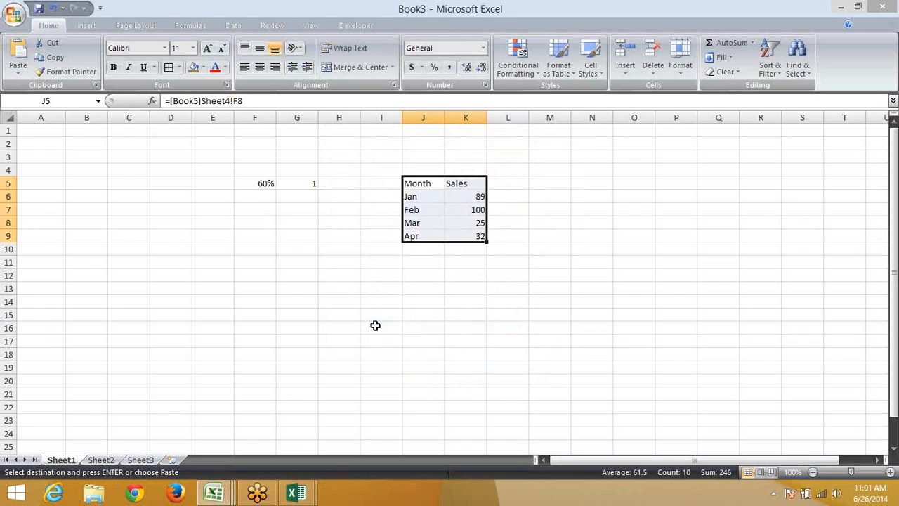
pyautogui.hotkey('alt', 'Tab')
pyautogui.click(185, 459)
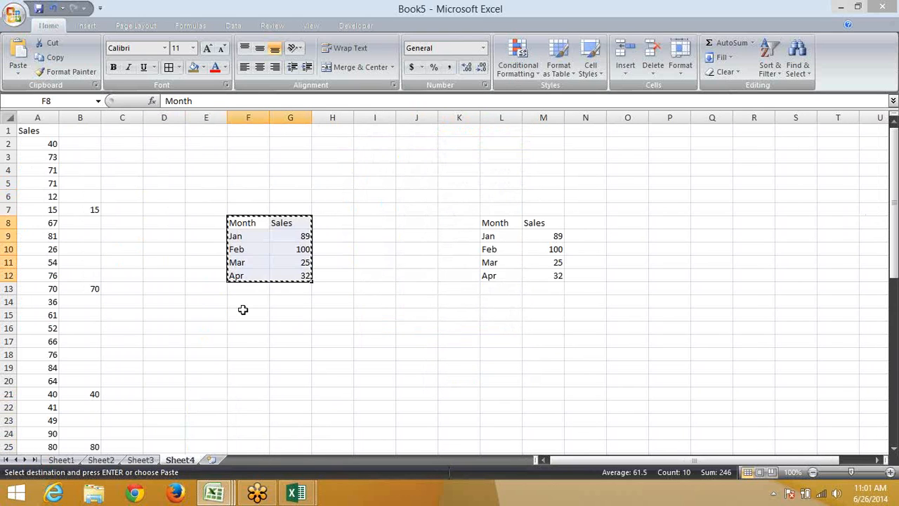
# Change March sales in G11 to 125
pyautogui.press('Escape')
pyautogui.click(297, 249)
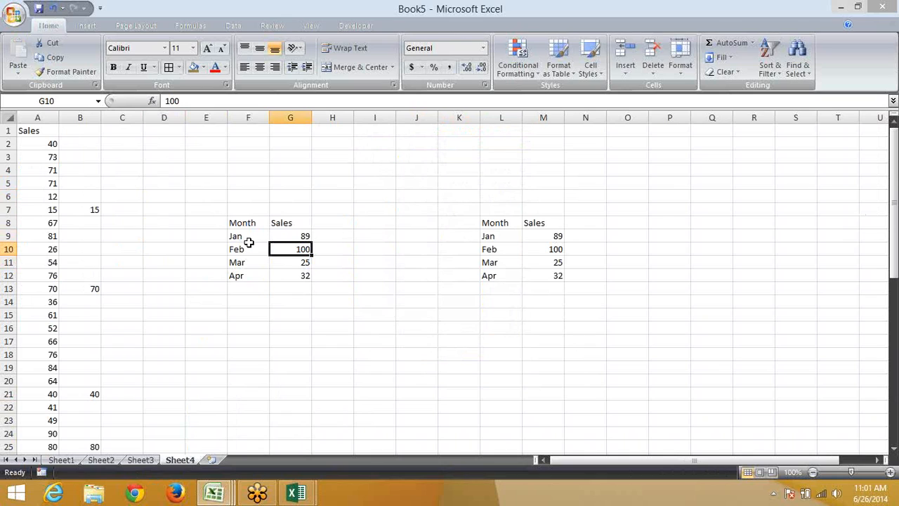
pyautogui.press('Down')
pyautogui.write('25')
pyautogui.press('BackSpace')
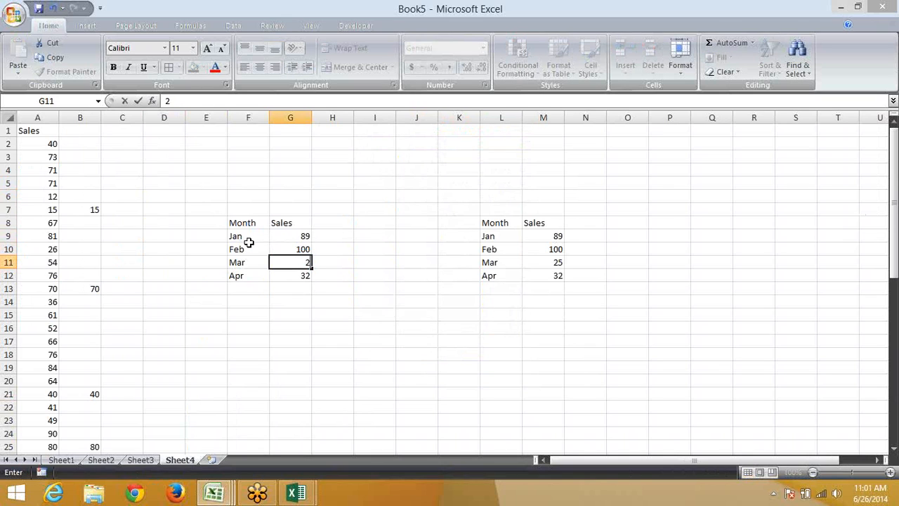
pyautogui.press('BackSpace')
pyautogui.write('125')
pyautogui.press('Return')
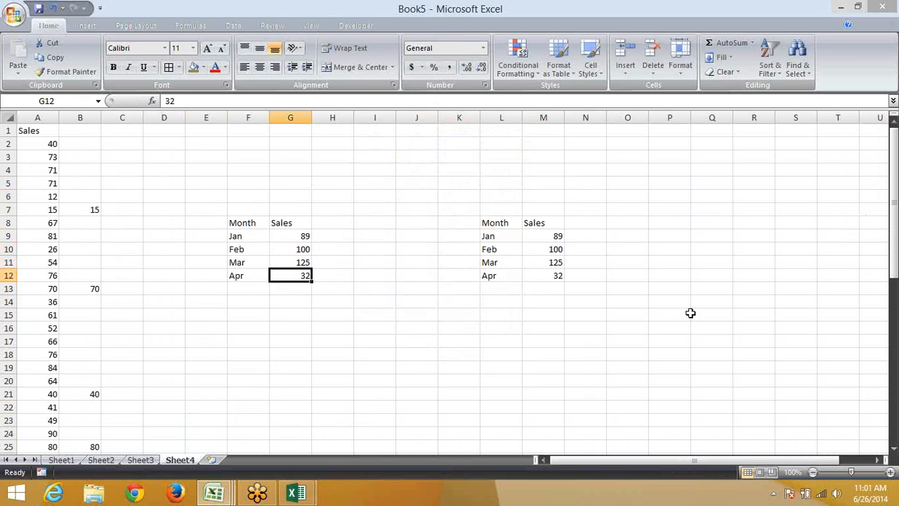
# Check that M11, Sheet3 and Book3's linked copies show 125
pyautogui.click(564, 262)
pyautogui.click(140, 460)
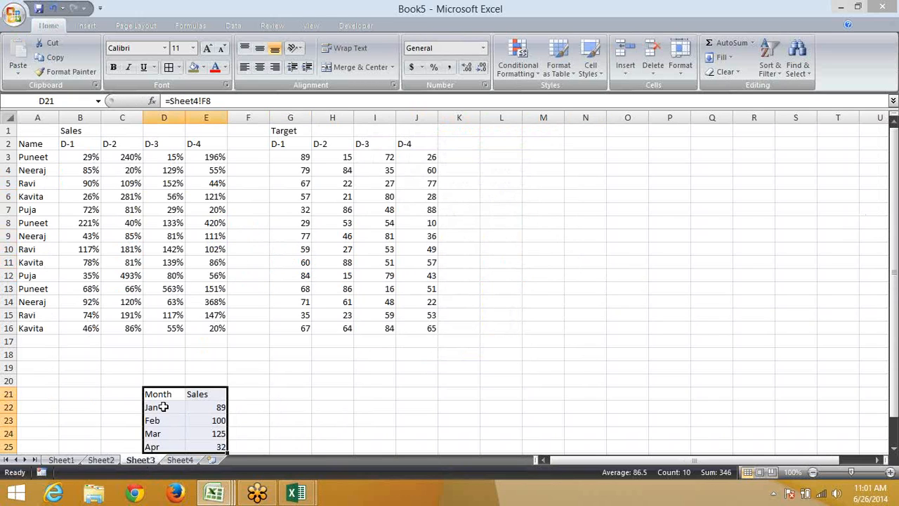
pyautogui.moveTo(214, 494)
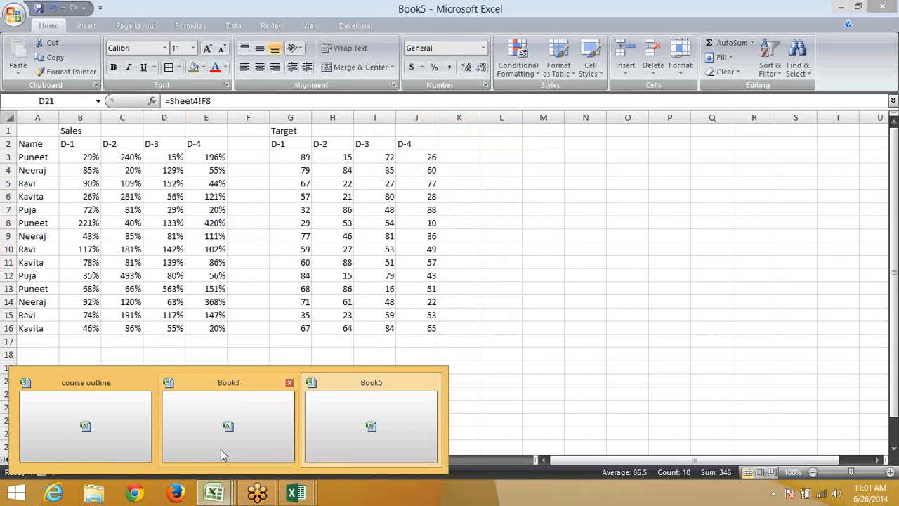
pyautogui.click(220, 448)
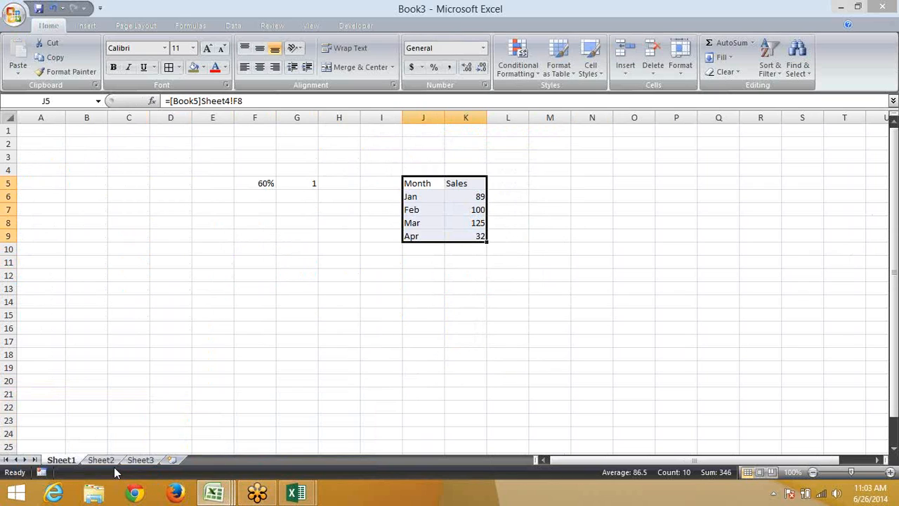
# Create a new workbook with a Date heading in A1 of Sheet1, Sheet2 and Sheet3
pyautogui.hotkey('ctrl', 'n')
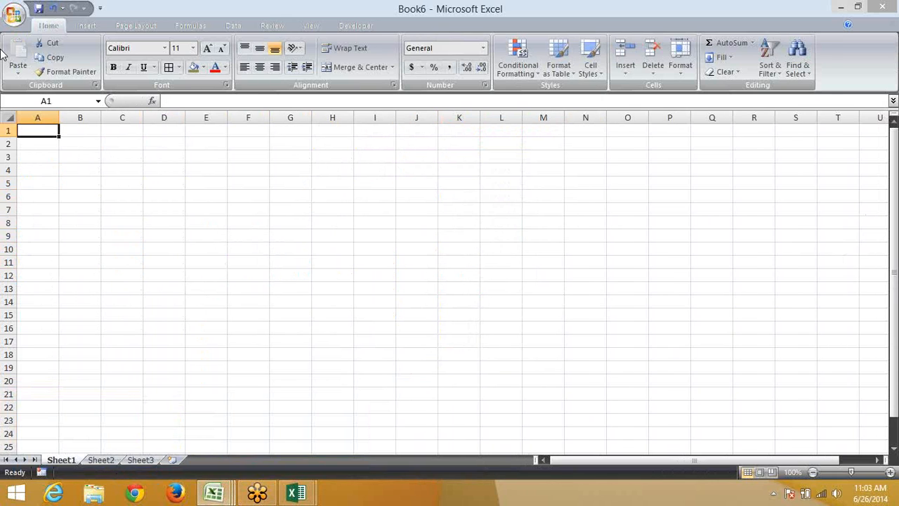
pyautogui.write('Date')
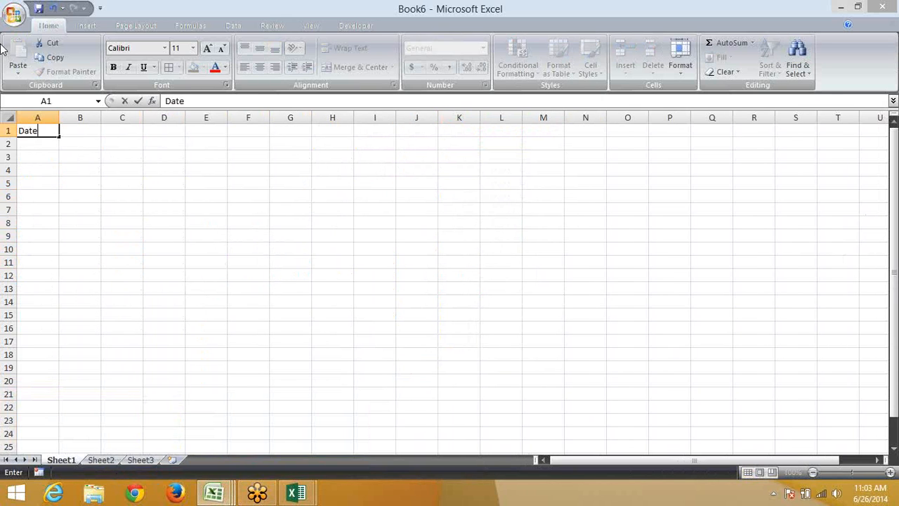
pyautogui.press('Tab')
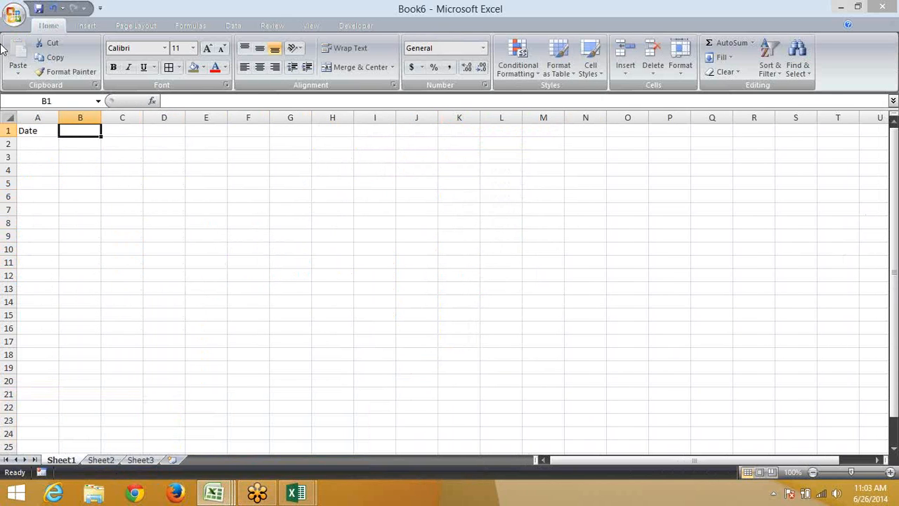
pyautogui.click(31, 131)
pyautogui.hotkey('ctrl', 'c')
pyautogui.click(111, 460)
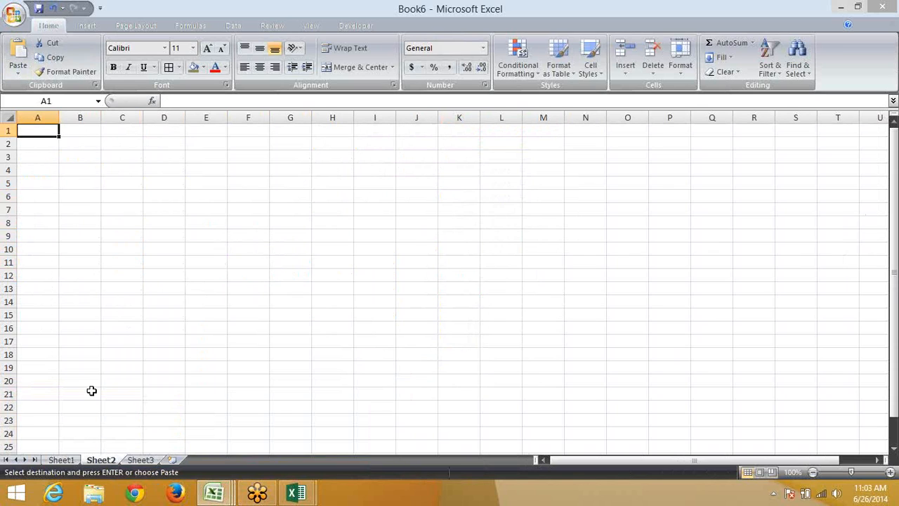
pyautogui.hotkey('ctrl', 'v')
pyautogui.click(140, 460)
pyautogui.hotkey('ctrl', 'v')
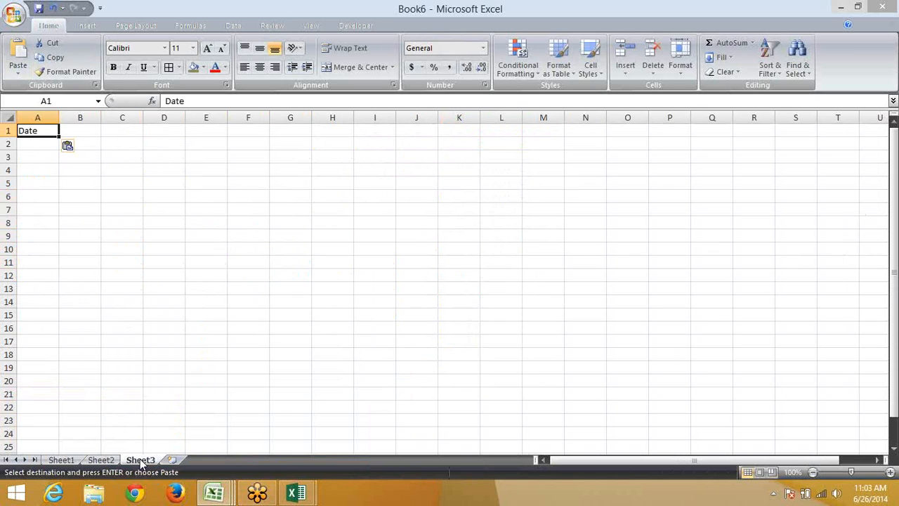
pyautogui.press('Escape')
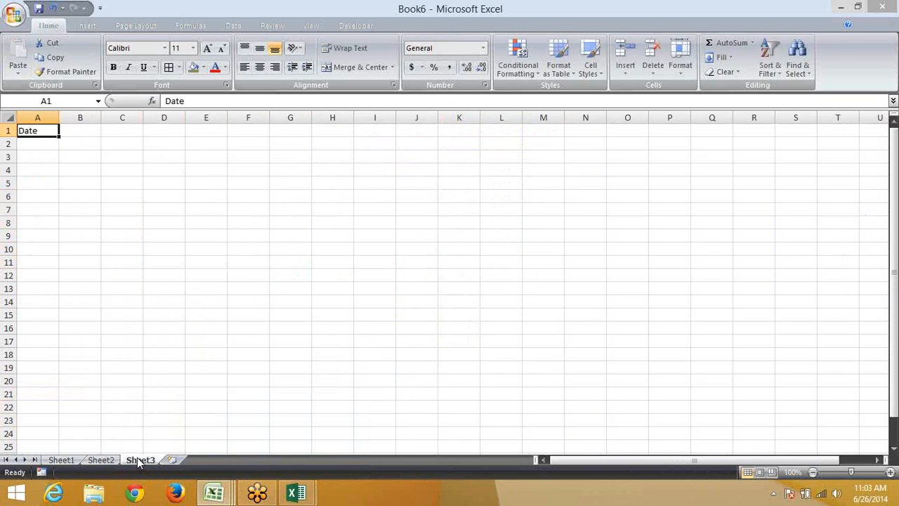
# Insert today's date in Sheet1 B1, format it as 26-Jun-14, and copy it
pyautogui.click(64, 460)
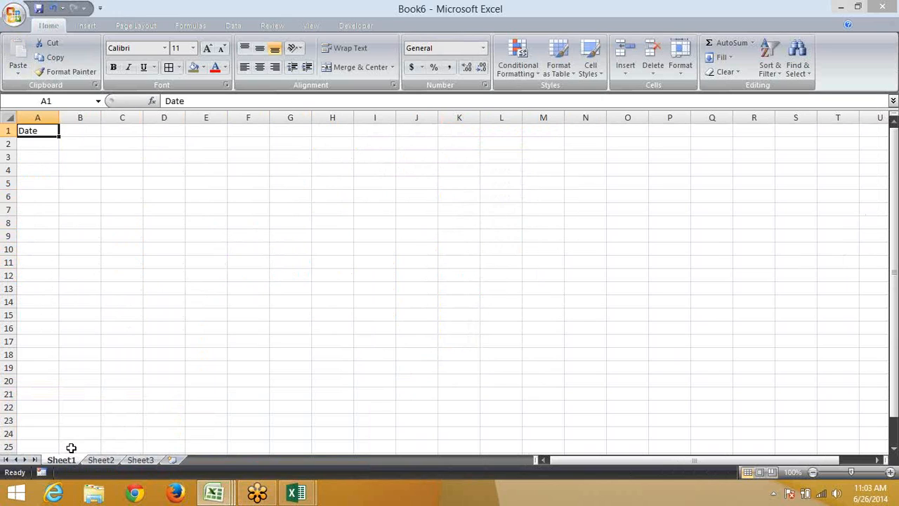
pyautogui.press('Tab')
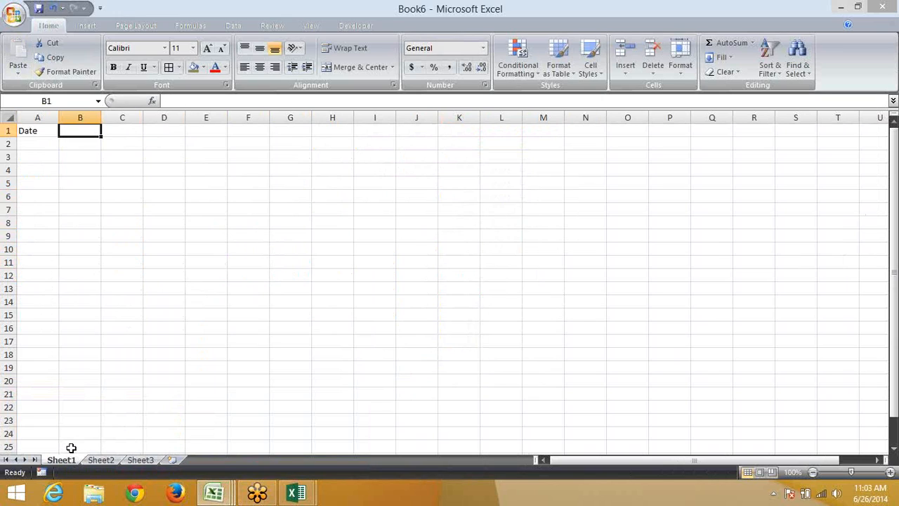
pyautogui.hotkey('ctrl', ';')
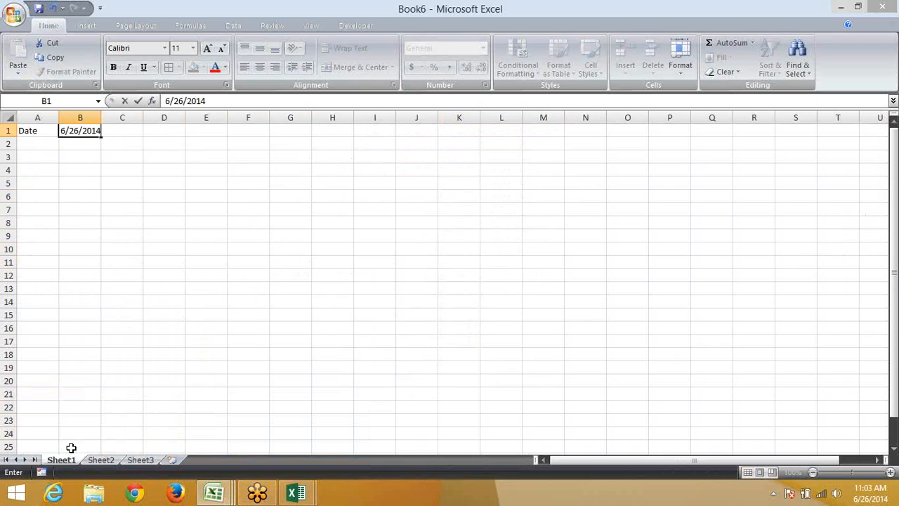
pyautogui.press('Return')
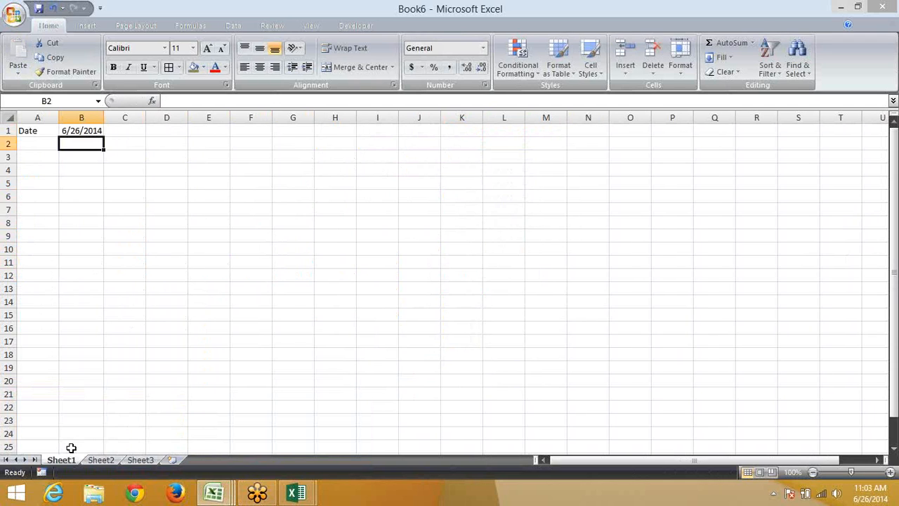
pyautogui.press('Up')
pyautogui.hotkey('ctrl', 'shift', '#')
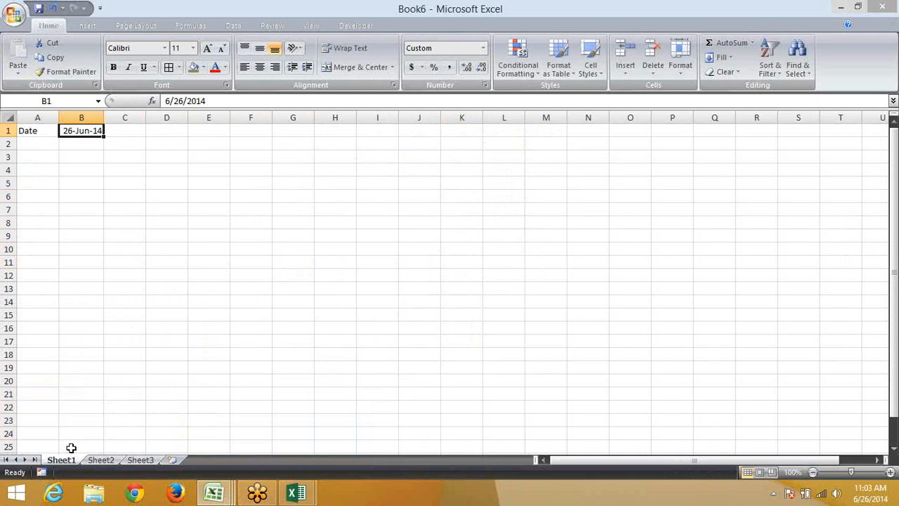
pyautogui.hotkey('ctrl', 'c')
# Paste-link Sheet1's date into B1 on both Sheet2 and Sheet3, then cancel the copy
pyautogui.click(109, 460)
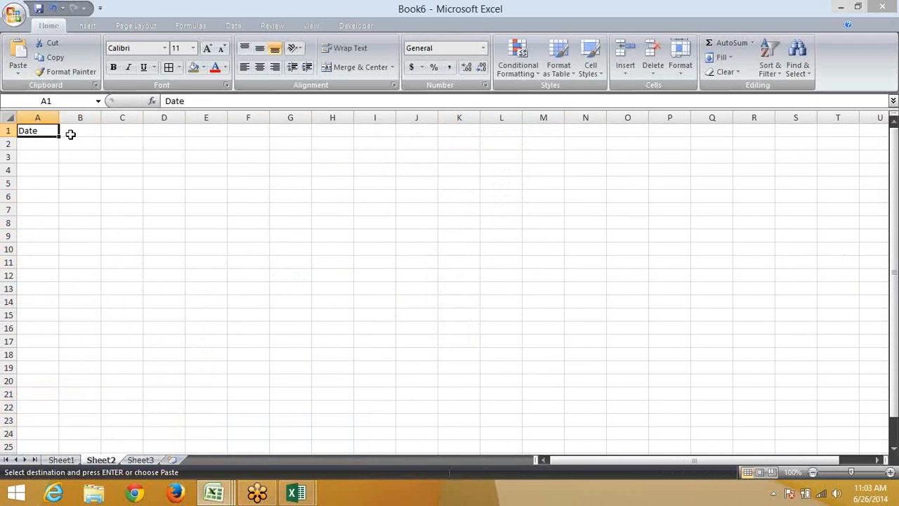
pyautogui.click(71, 130)
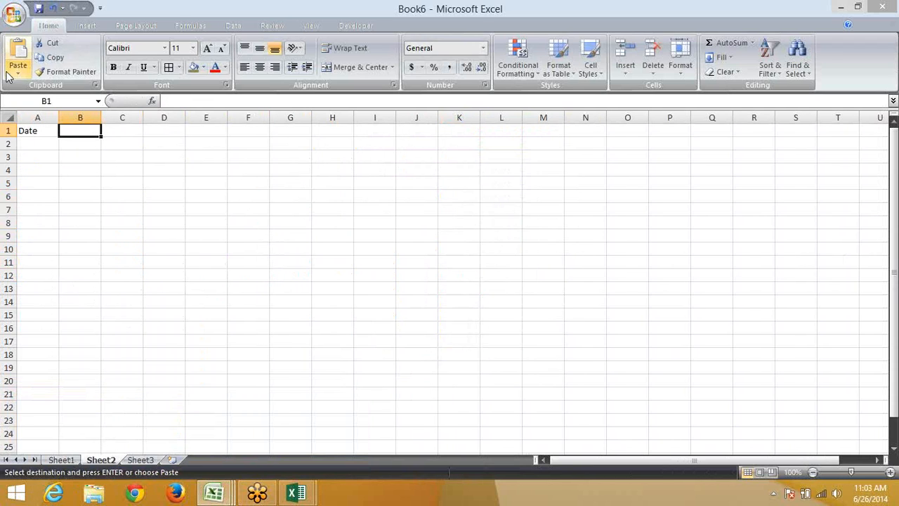
pyautogui.click(16, 72)
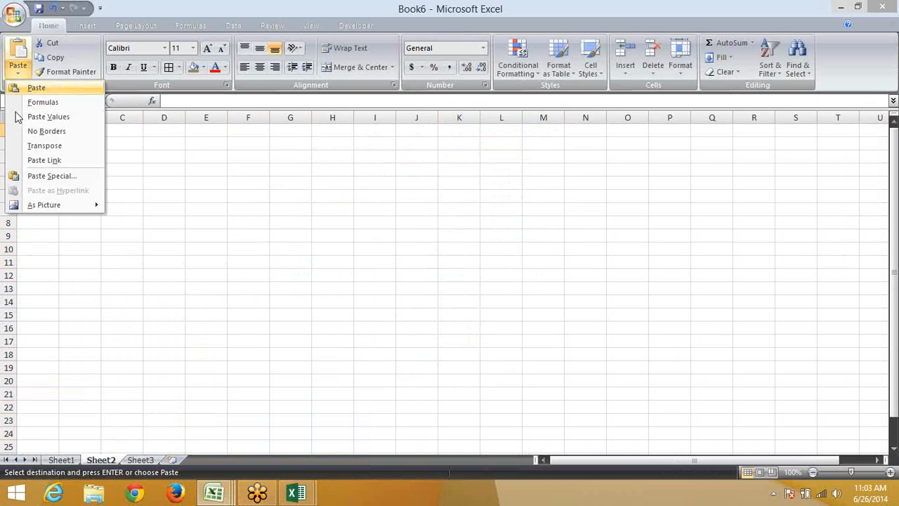
pyautogui.click(44, 161)
pyautogui.click(141, 460)
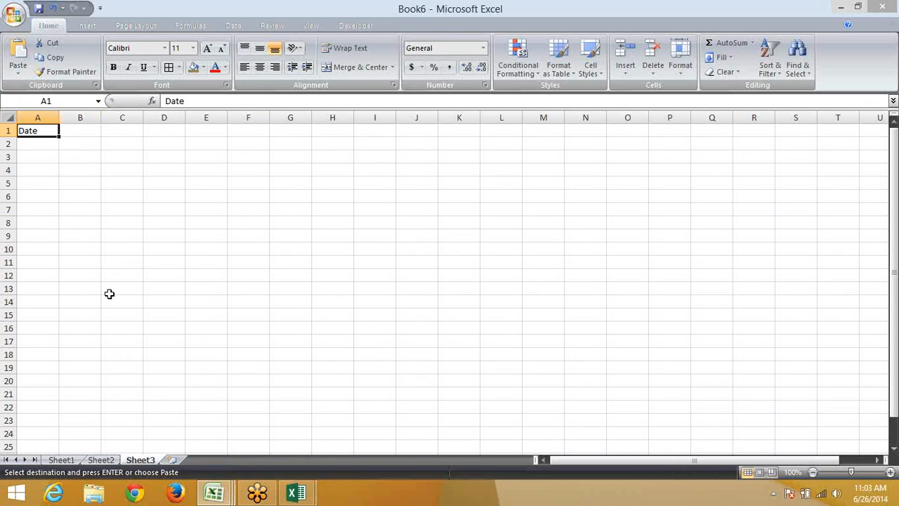
pyautogui.click(78, 131)
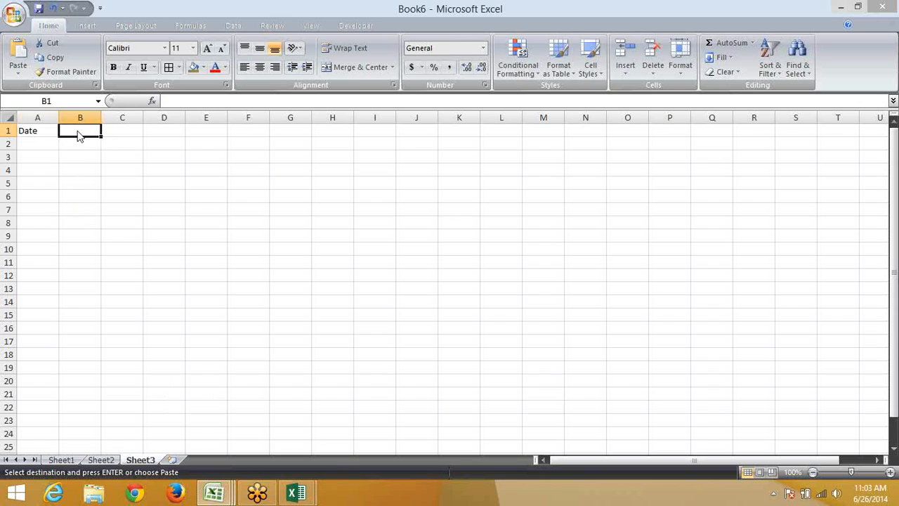
pyautogui.rightClick(77, 132)
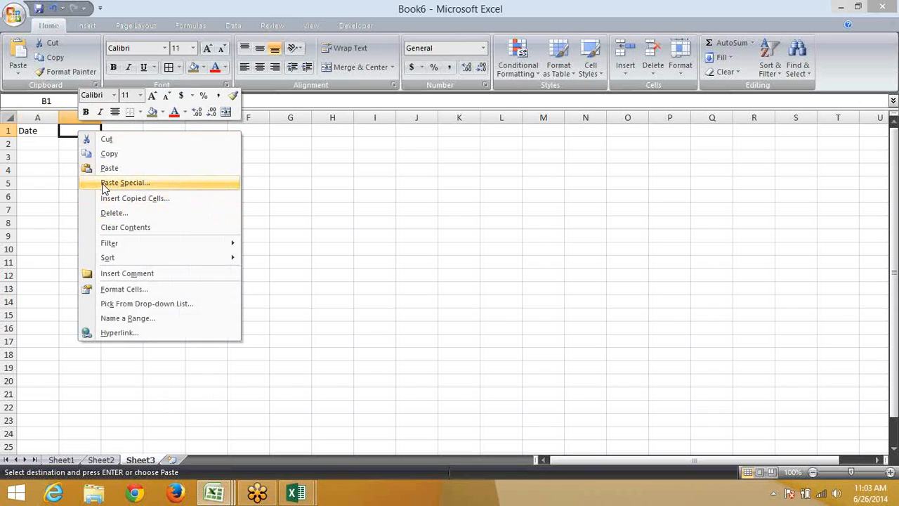
pyautogui.click(103, 184)
pyautogui.click(43, 266)
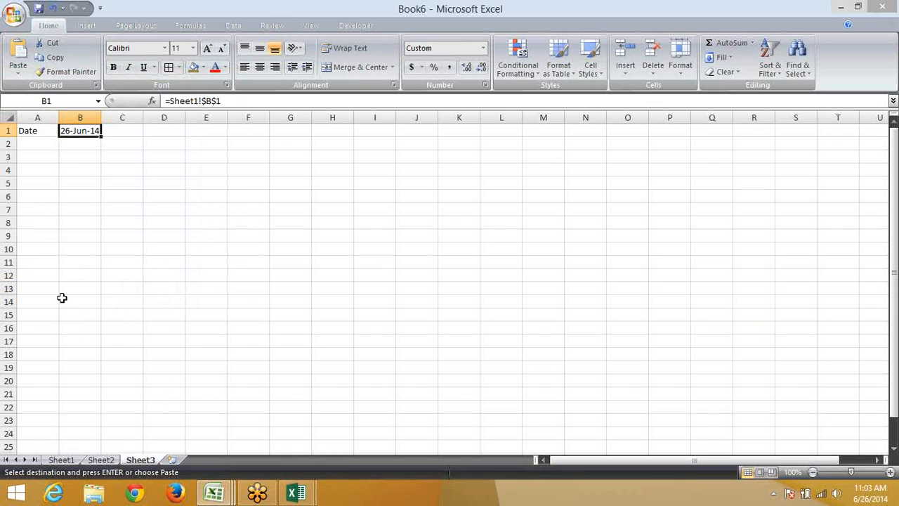
pyautogui.press('Escape')
# Change Sheet1's B1 to 27-Jun-14 and confirm Sheet2 and Sheet3 show the updated date
pyautogui.click(61, 460)
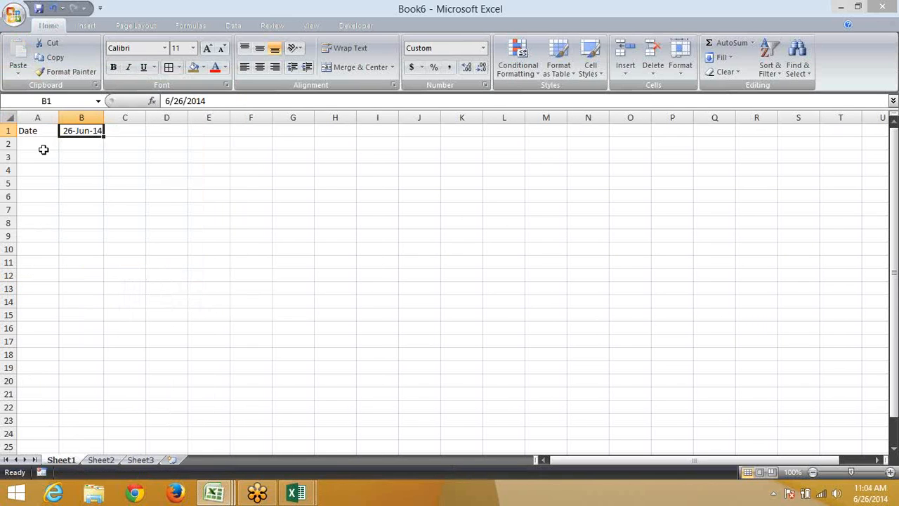
pyautogui.write('6/27')
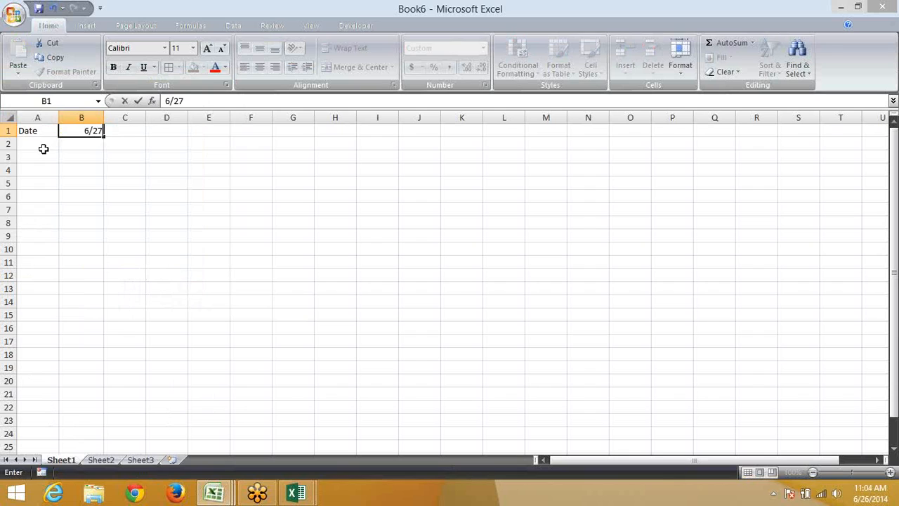
pyautogui.press('Return')
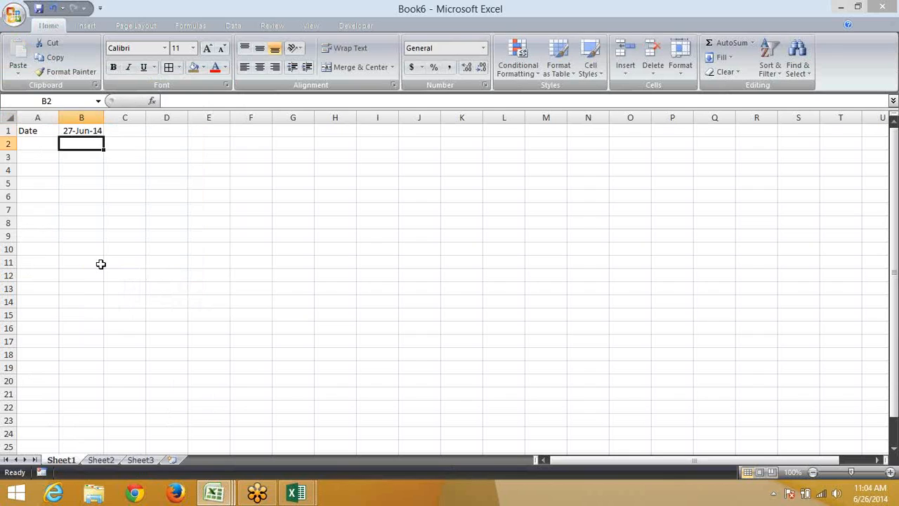
pyautogui.click(106, 459)
pyautogui.click(139, 459)
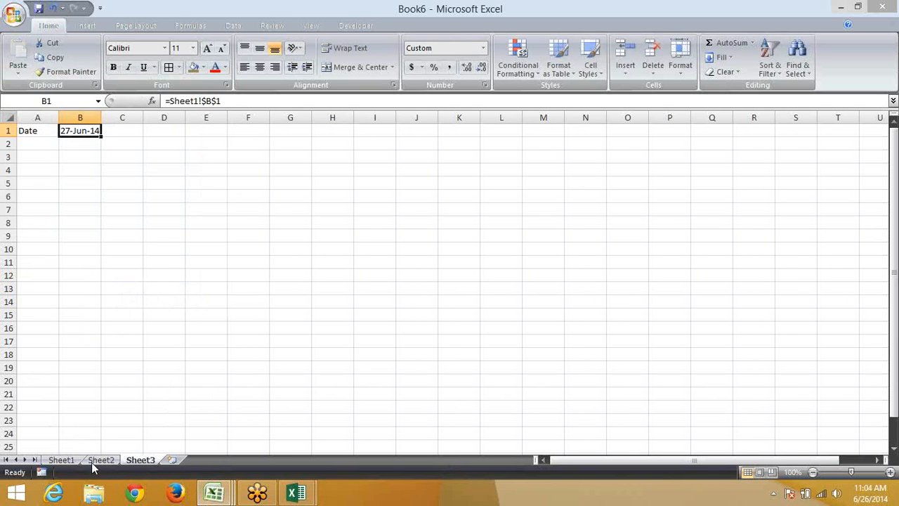
pyautogui.click(73, 456)
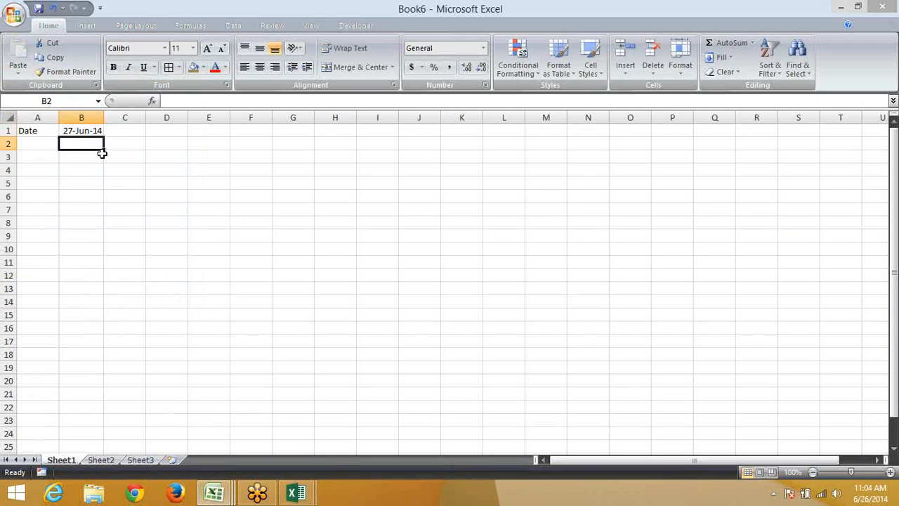
pyautogui.click(111, 459)
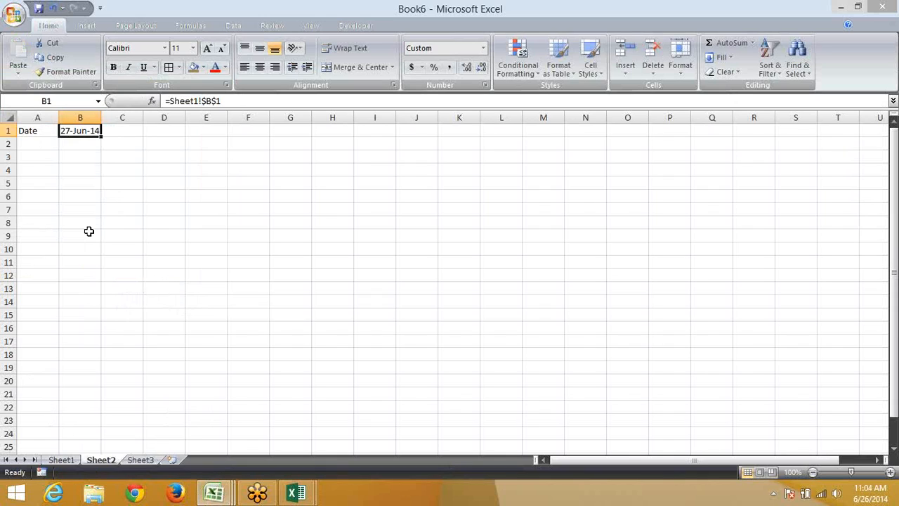
# Enter =EDATE(Sheet1!B1,1) in Sheet2's B1 so it shows 27-Jul-14
pyautogui.write('=')
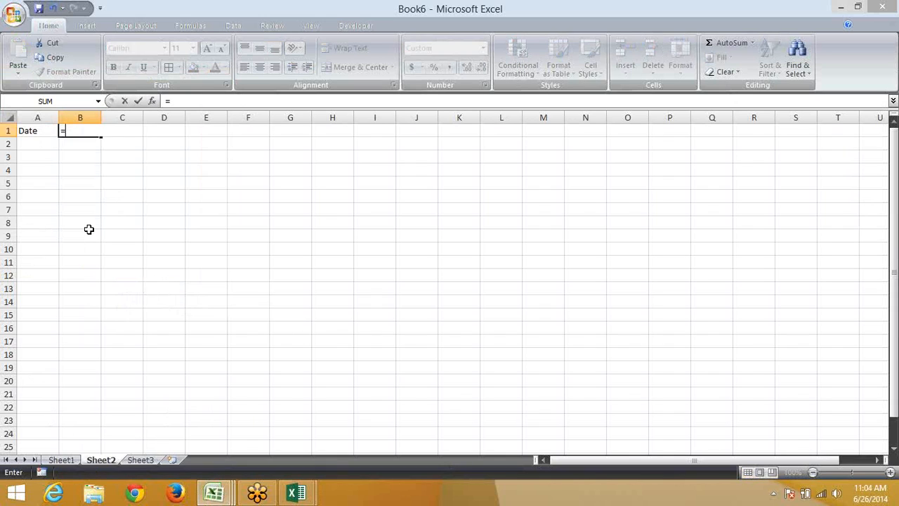
pyautogui.write('ed')
pyautogui.press('Tab')
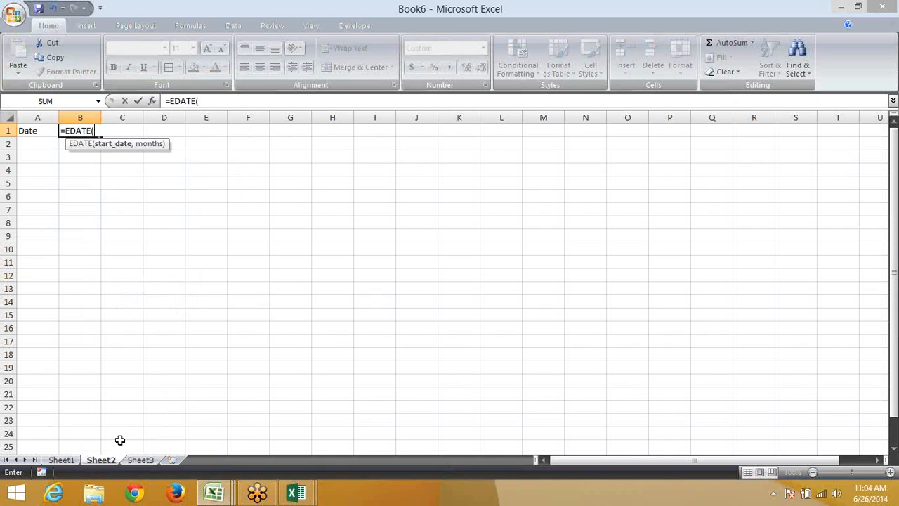
pyautogui.click(61, 460)
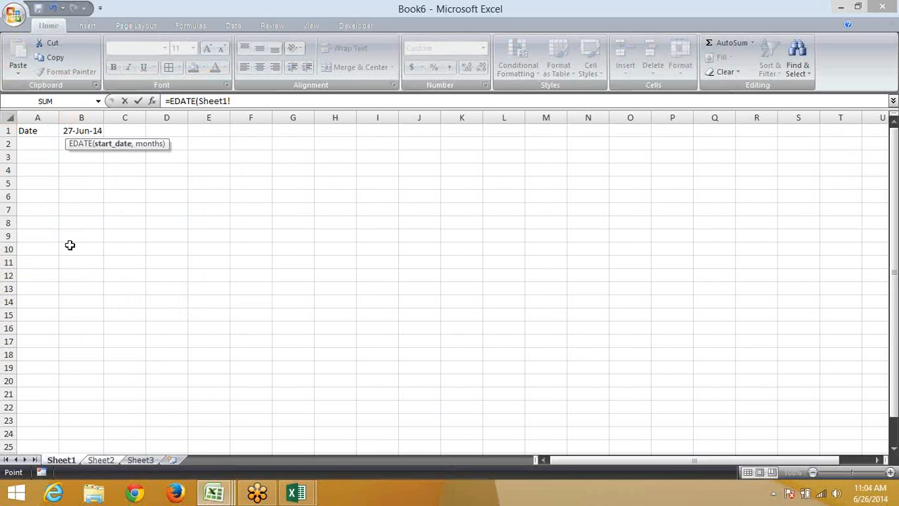
pyautogui.click(77, 130)
pyautogui.write(',1')
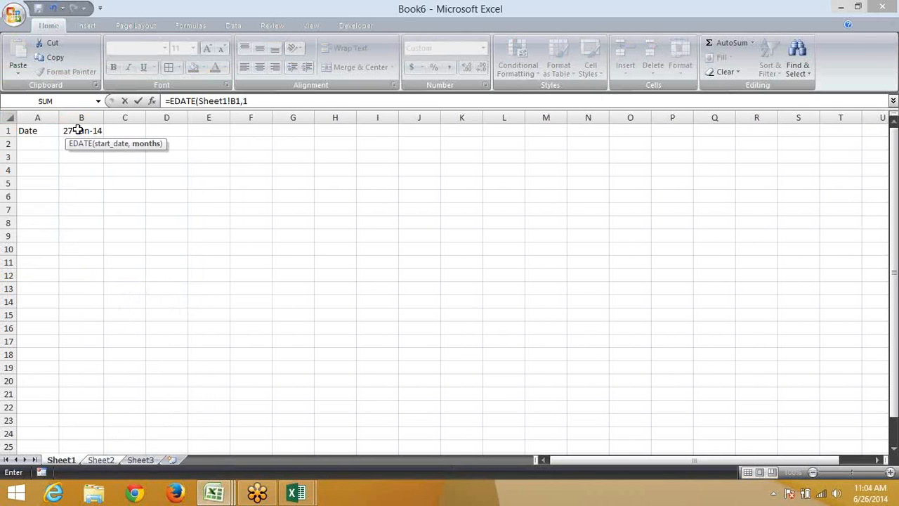
pyautogui.press('Return')
pyautogui.click(77, 131)
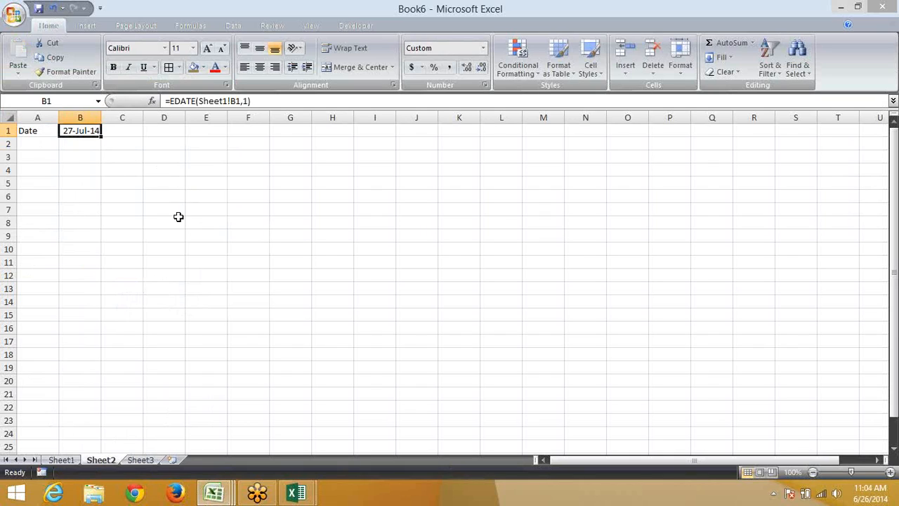
pyautogui.click(141, 460)
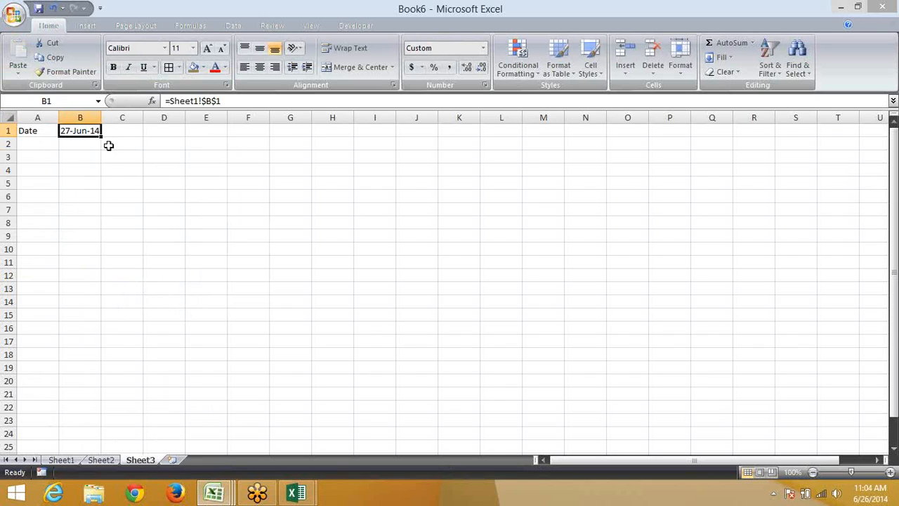
# Build an EDATE formula in Sheet3's B1 referencing Sheet1!B1 plus 2 months, which triggers a too-many-arguments error
pyautogui.write('=')
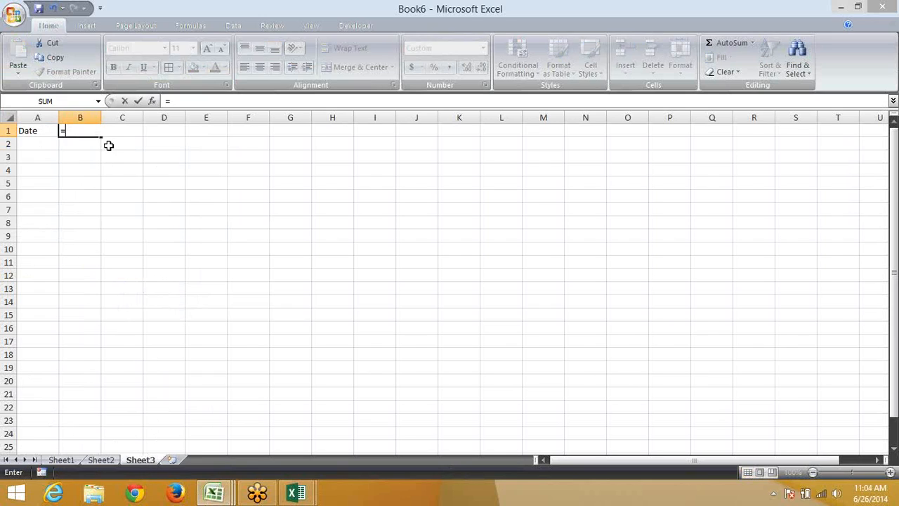
pyautogui.write('ed')
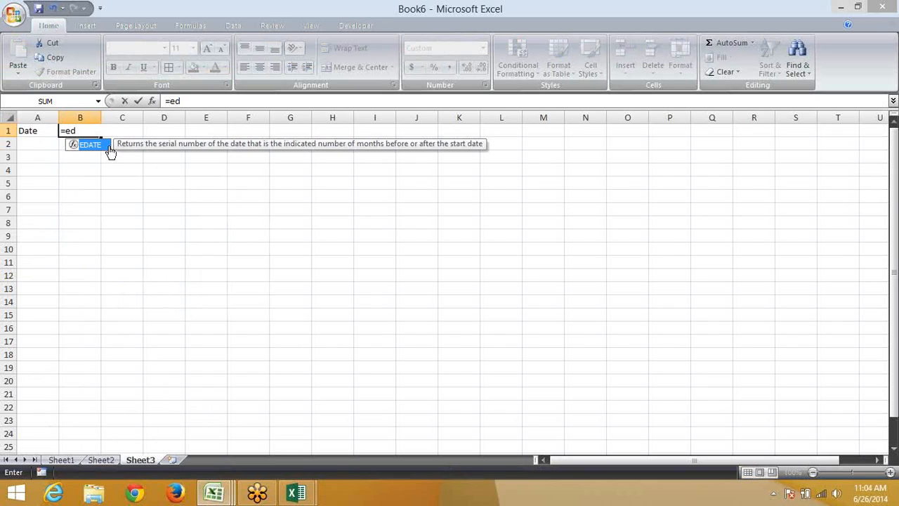
pyautogui.press('Tab')
pyautogui.press('Left')
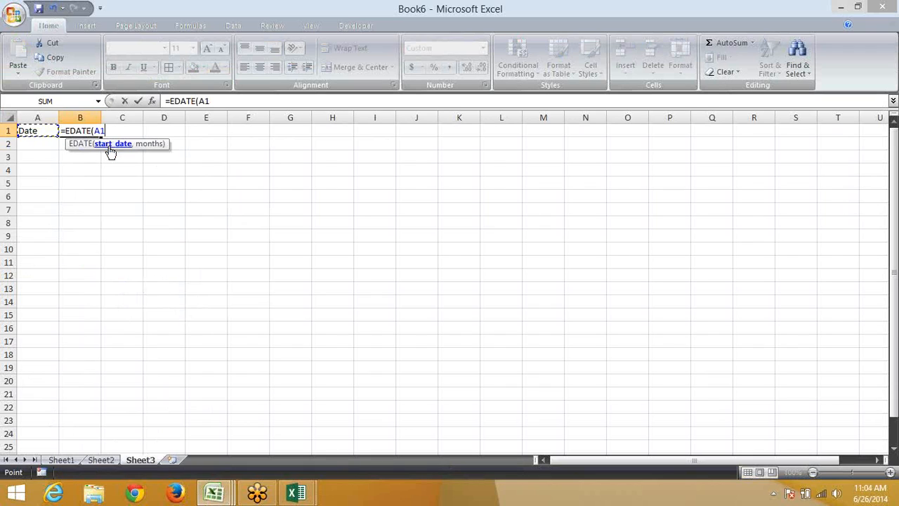
pyautogui.write(',')
pyautogui.click(61, 459)
pyautogui.click(89, 131)
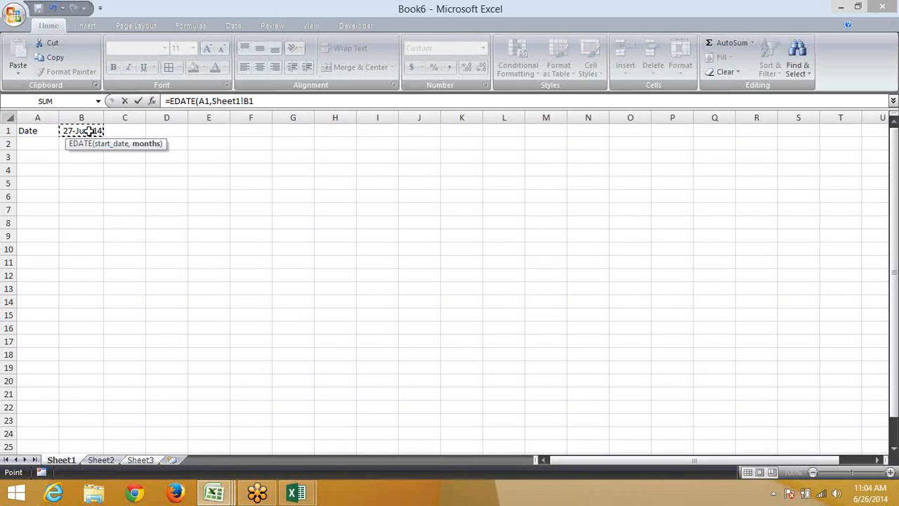
pyautogui.write(',2')
pyautogui.press('Return')
pyautogui.press('Return')
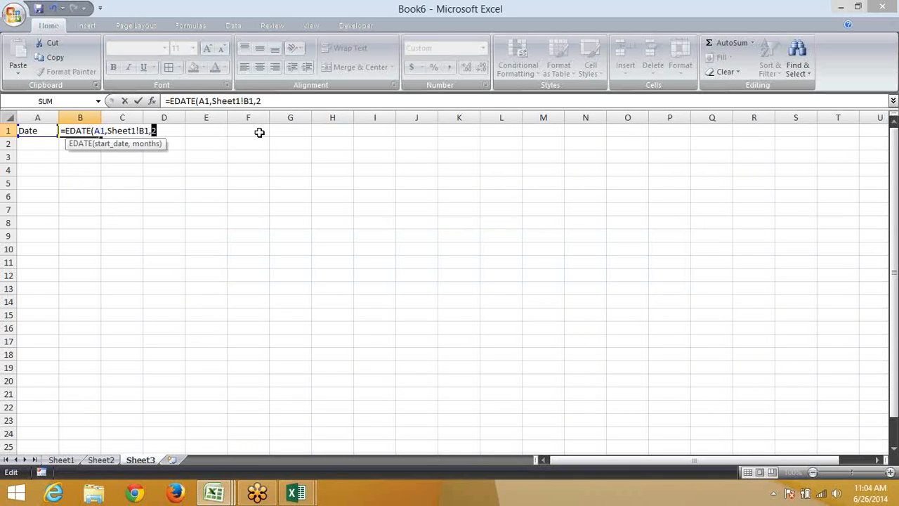
# Correct the formula to =EDATE(Sheet1!B1,2) so B1 shows 27-Aug-14
pyautogui.click(211, 101)
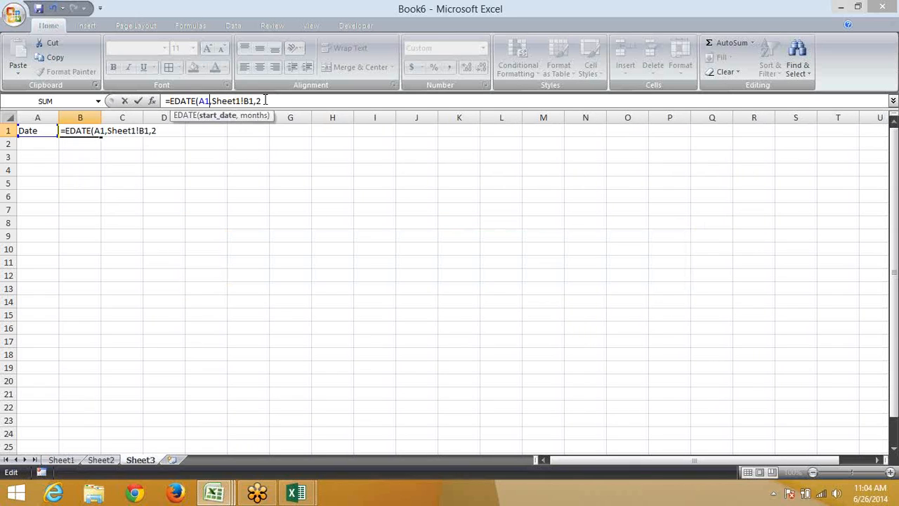
pyautogui.press('BackSpace')
pyautogui.press('BackSpace')
pyautogui.press('BackSpace')
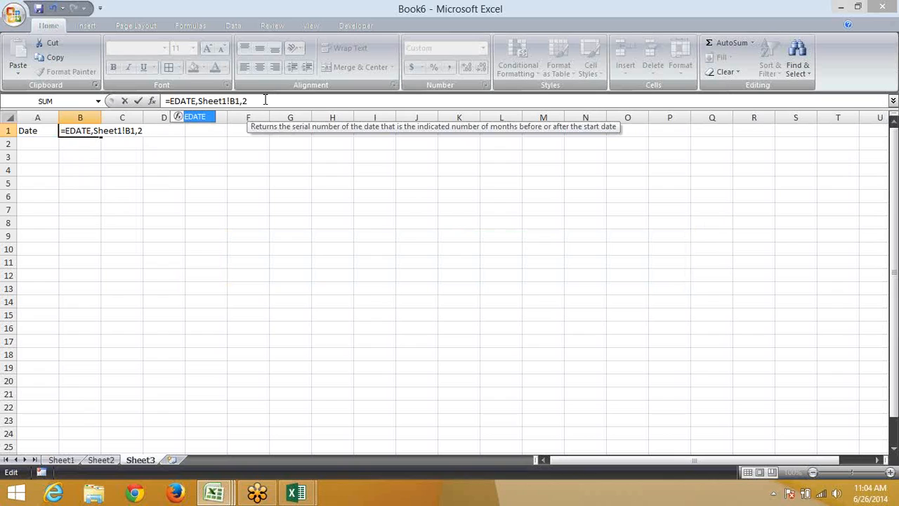
pyautogui.write('(')
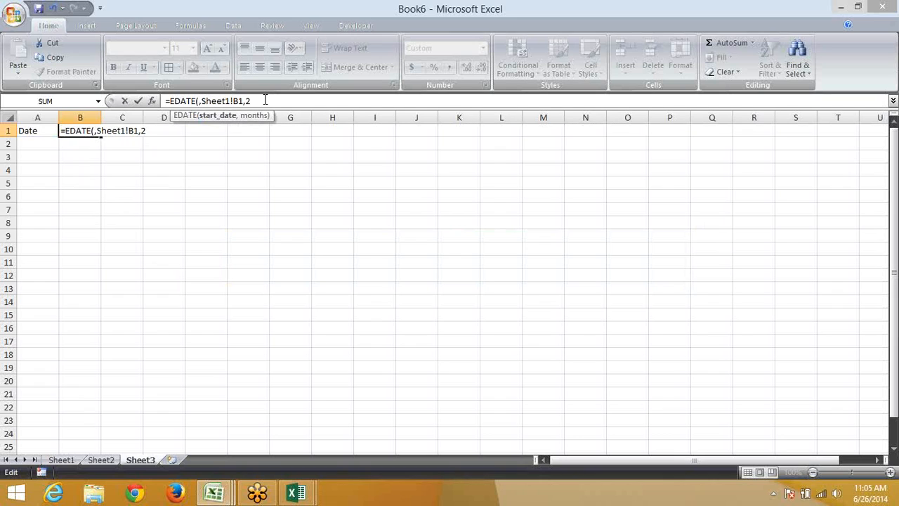
pyautogui.press('Delete')
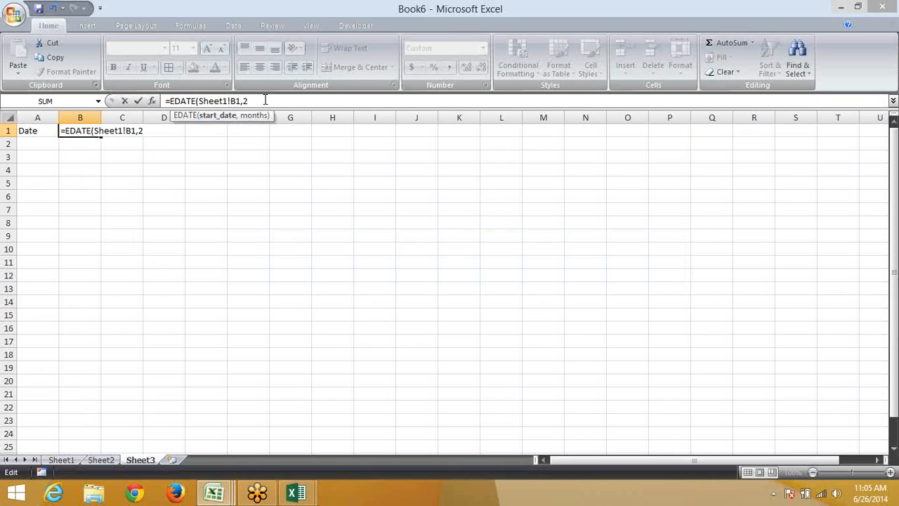
pyautogui.click(266, 100)
pyautogui.write(')')
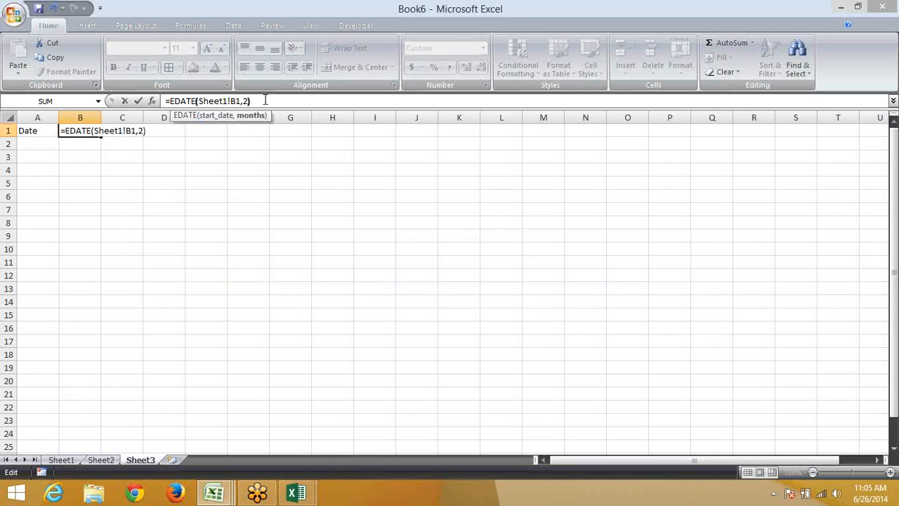
pyautogui.press('Return')
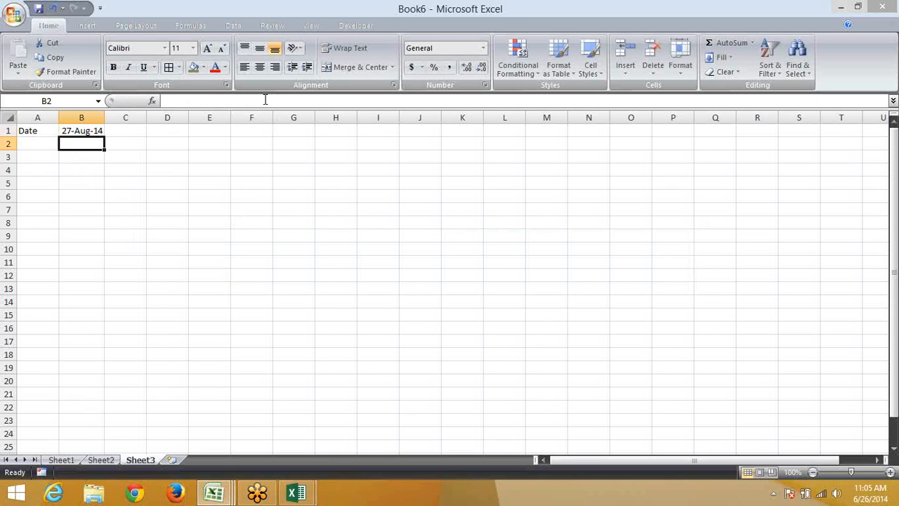
pyautogui.press('Up')
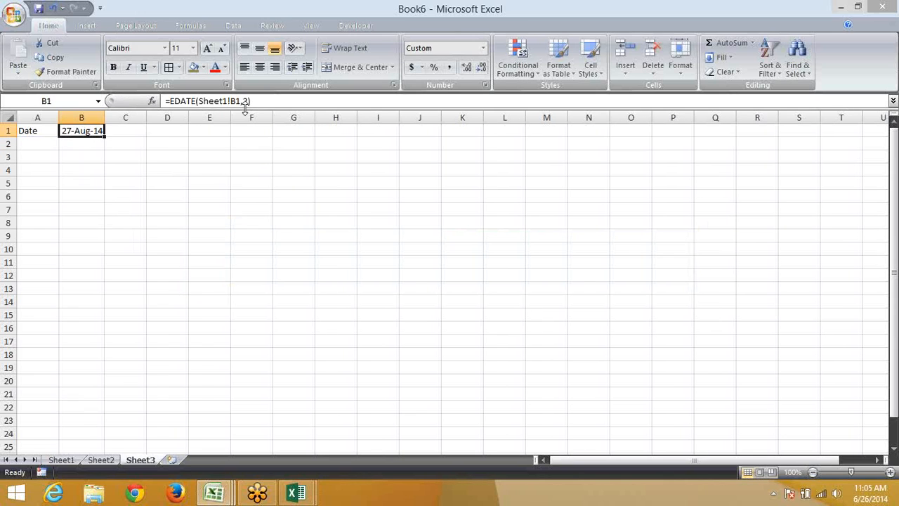
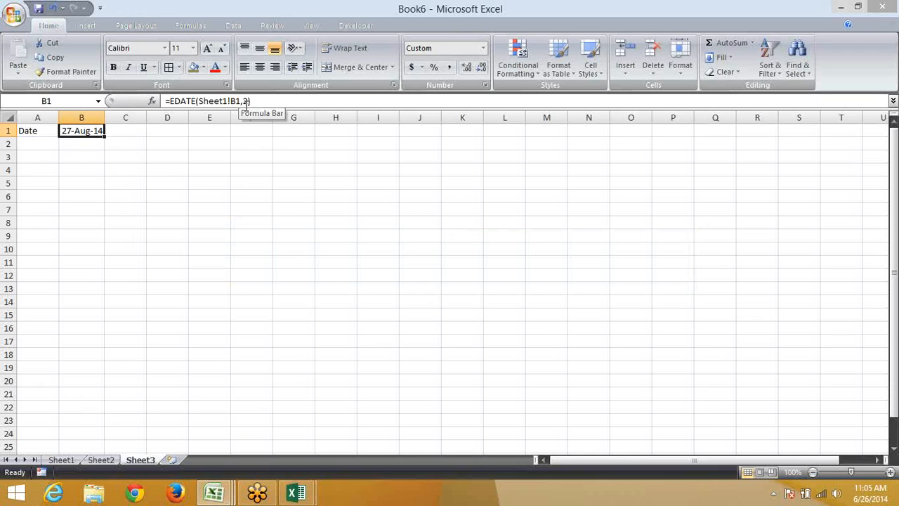
# Leave B1's formula unchanged and enter the date 6/27 in C4
pyautogui.moveTo(241, 101); pyautogui.dragTo(201, 100)
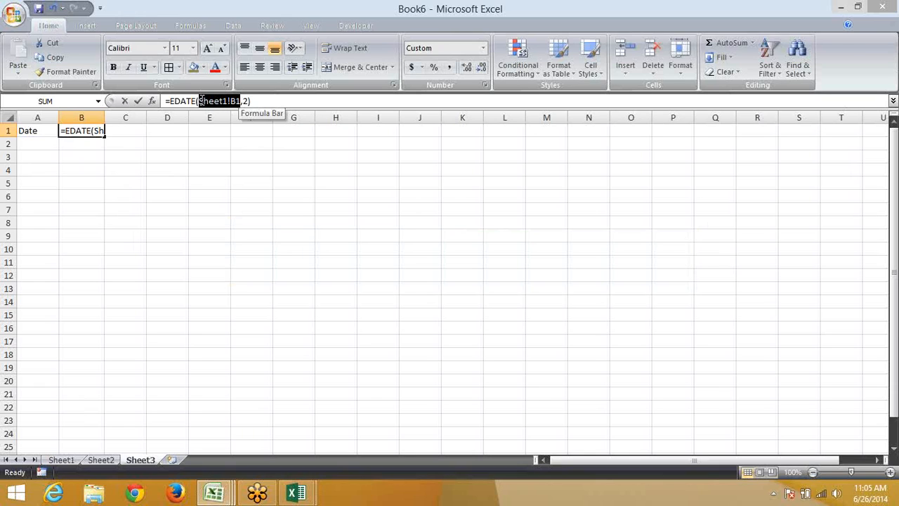
pyautogui.press('Escape')
pyautogui.click(110, 177)
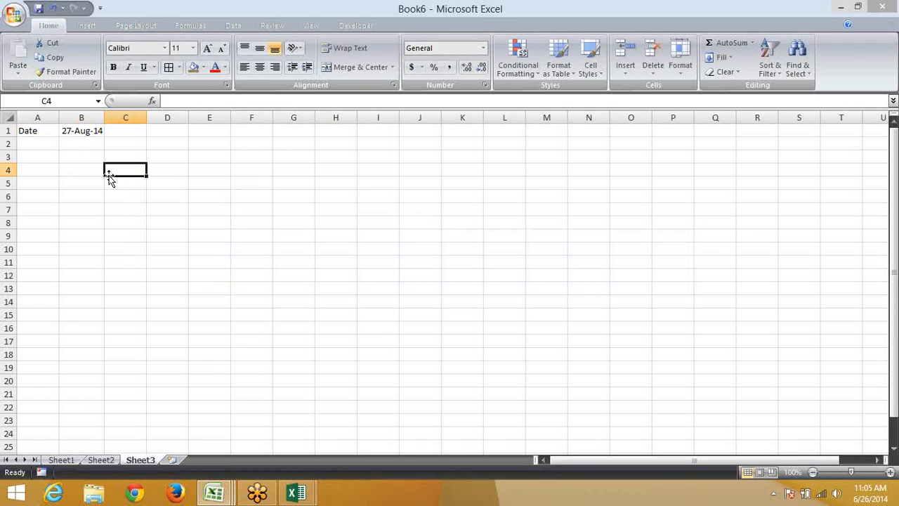
pyautogui.write('6/27')
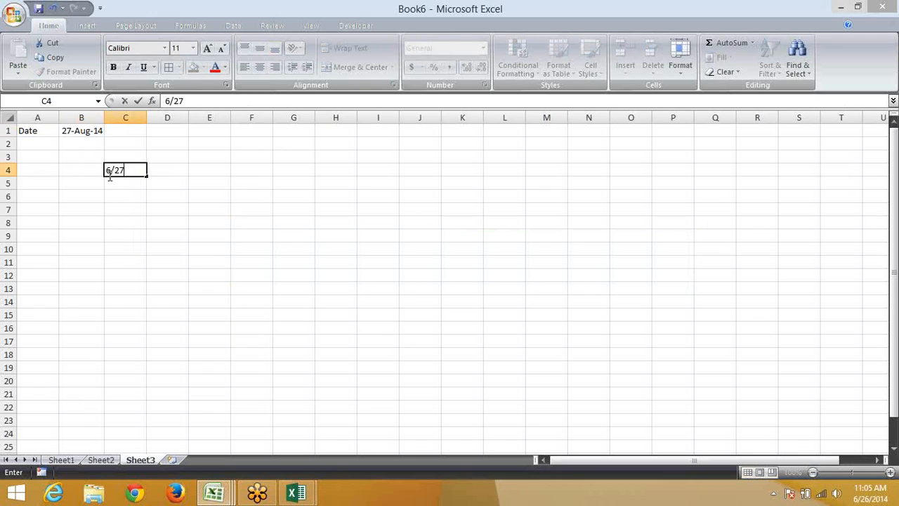
pyautogui.press('Return')
# Enter =EDATE(C4,1) in D4 and format the result as a date
pyautogui.press('Up')
pyautogui.press('Right')
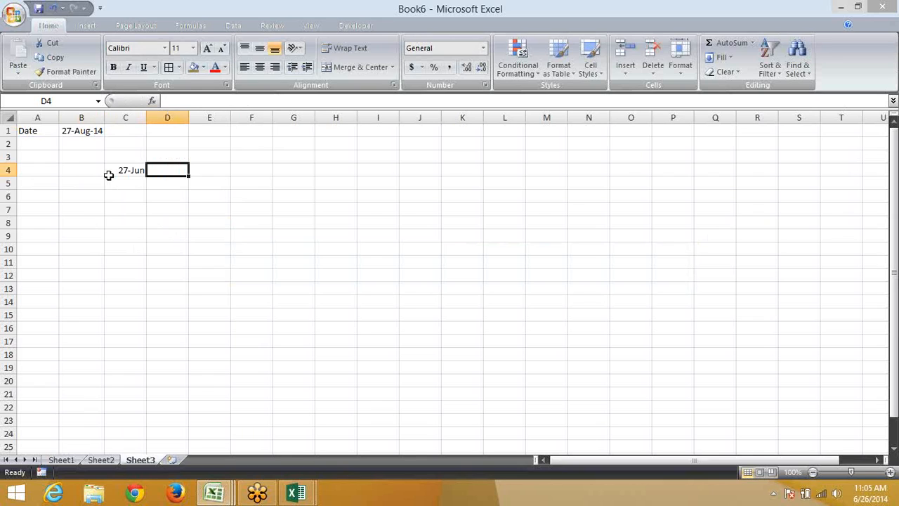
pyautogui.write('=ed')
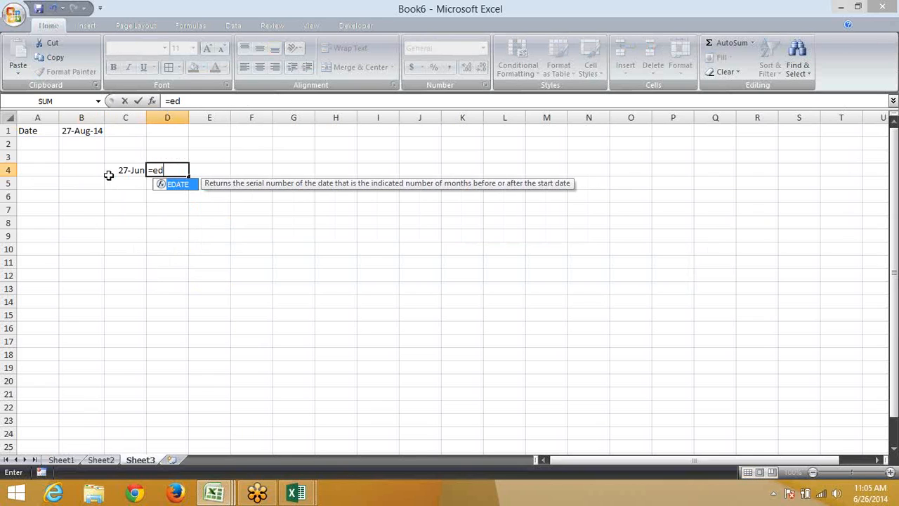
pyautogui.press('Tab')
pyautogui.click(109, 175)
pyautogui.write(',')
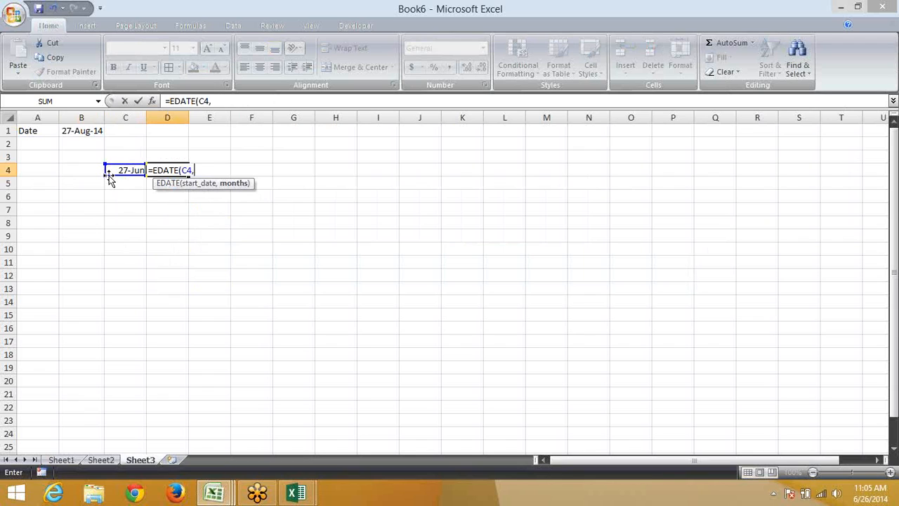
pyautogui.write('2')
pyautogui.press('BackSpace')
pyautogui.write('1')
pyautogui.press('Return')
pyautogui.press('Up')
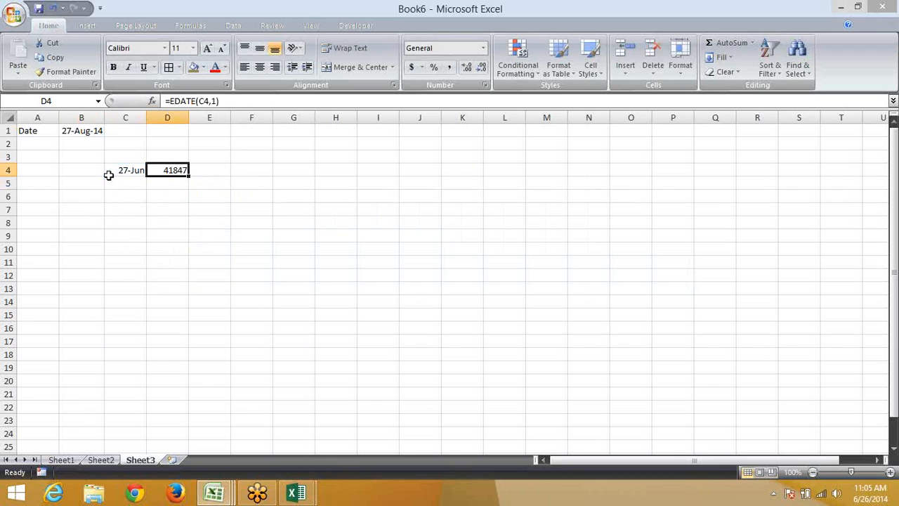
pyautogui.hotkey('ctrl', 'shift', '3')
# Change D4's month argument to 2, then 3, so it shows 27-Sep-14
pyautogui.click(213, 101)
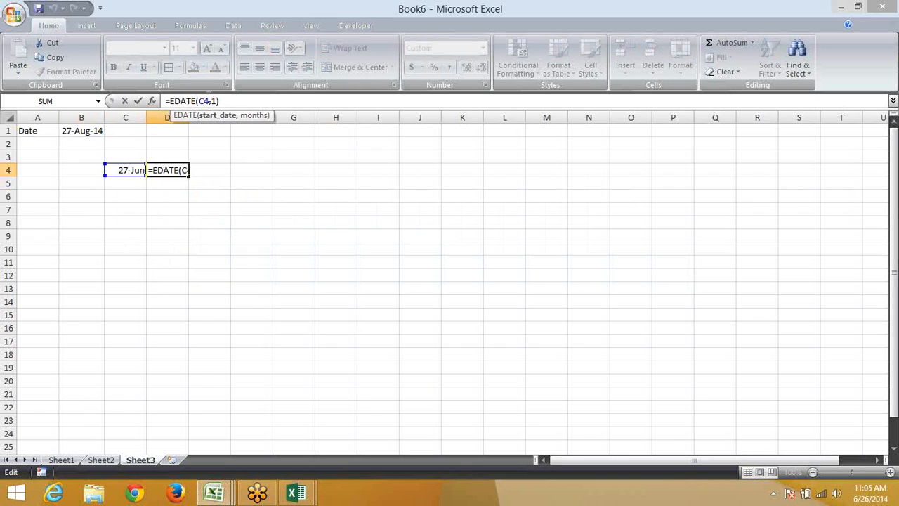
pyautogui.moveTo(206, 100)
pyautogui.mouseDown()
pyautogui.moveTo(198, 100)
pyautogui.moveTo(211, 100)
pyautogui.mouseUp()
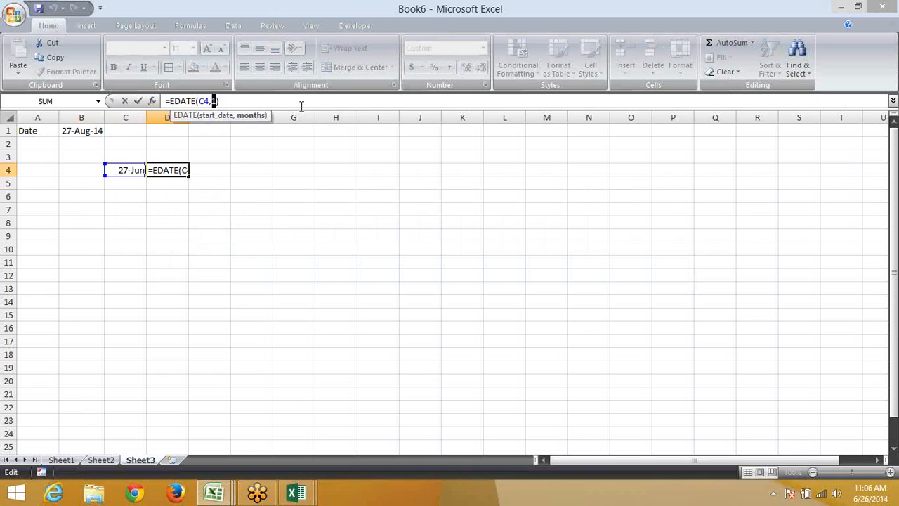
pyautogui.write('2')
pyautogui.press('Return')
pyautogui.press('Up')
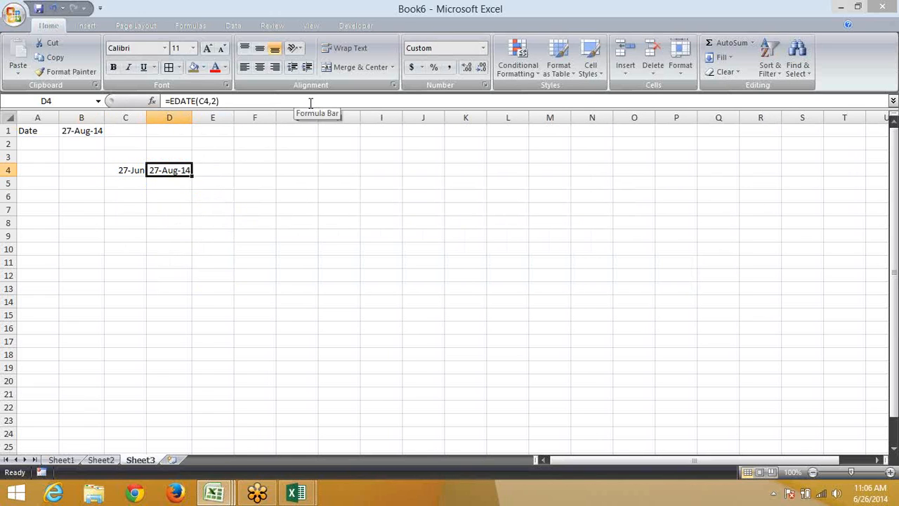
pyautogui.click(251, 101)
pyautogui.press('Left')
pyautogui.press('BackSpace')
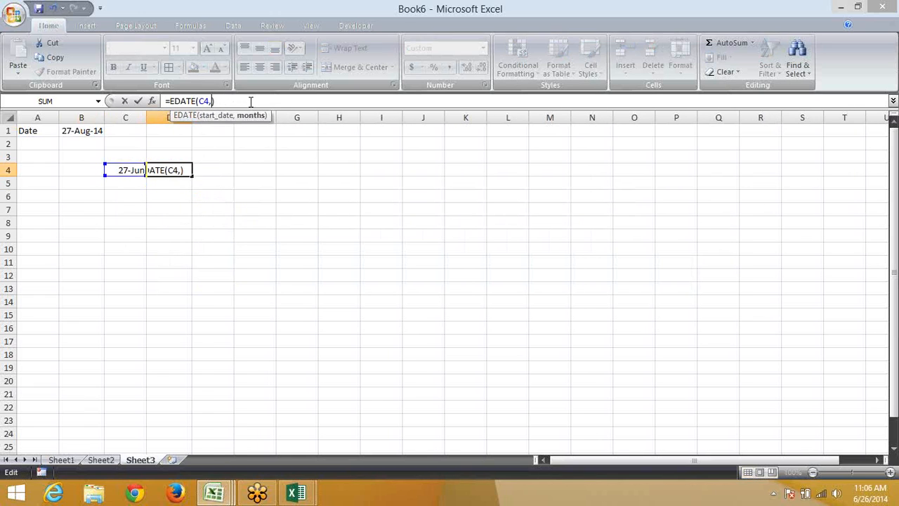
pyautogui.write('3')
pyautogui.press('Return')
pyautogui.press('Up')
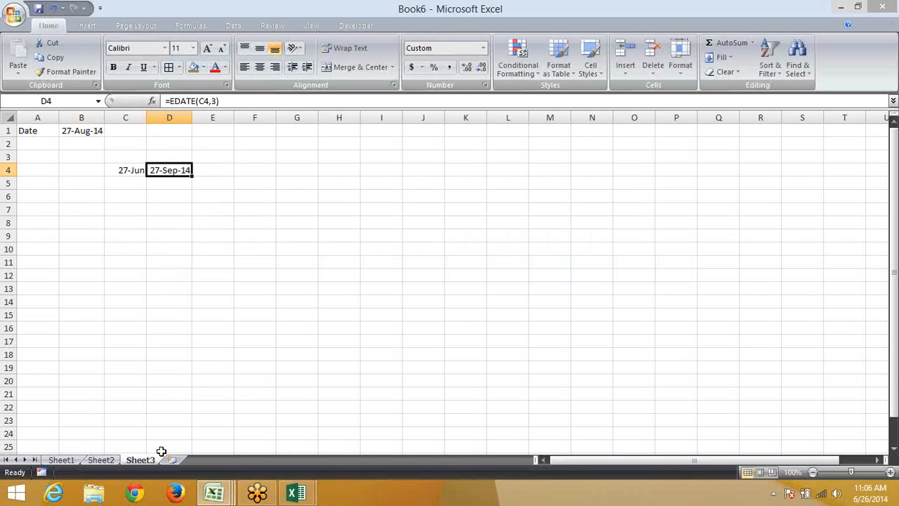
# On Sheet2, type a person's full name into E3
pyautogui.click(110, 461)
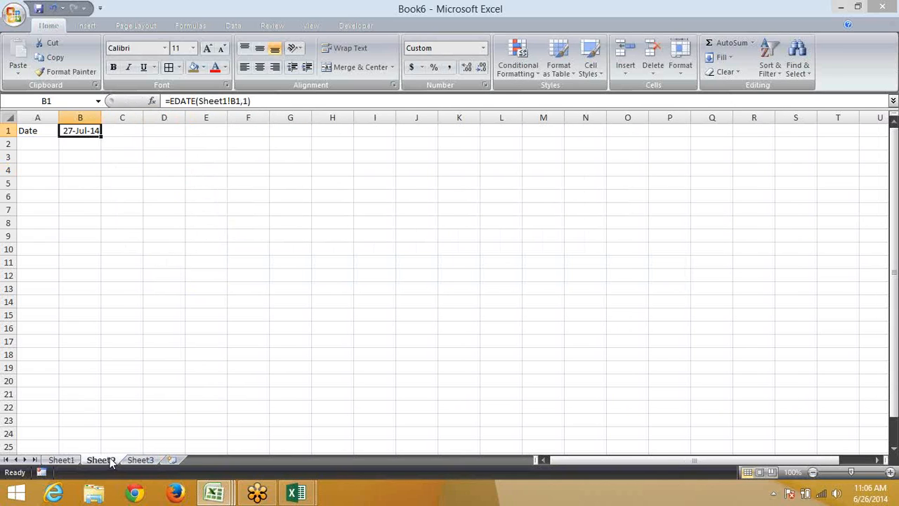
pyautogui.click(210, 197)
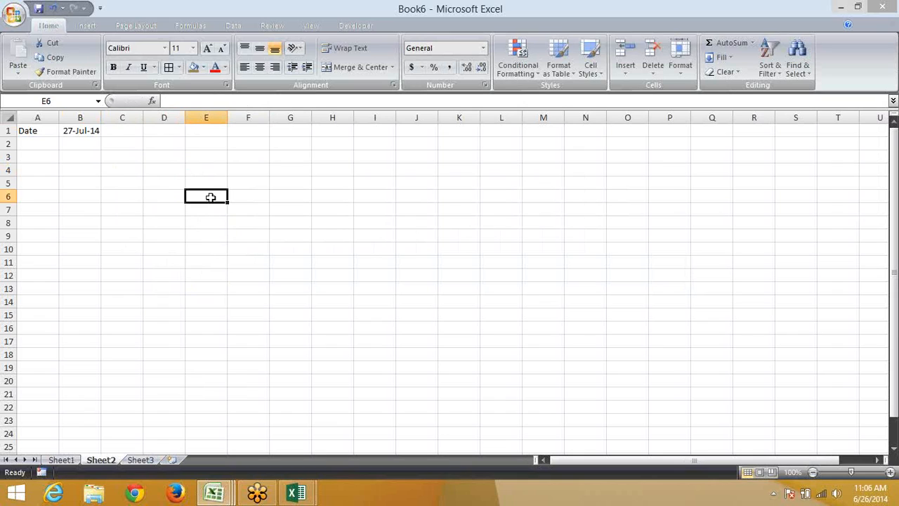
pyautogui.press('Up')
pyautogui.press('Up')
pyautogui.press('Up')
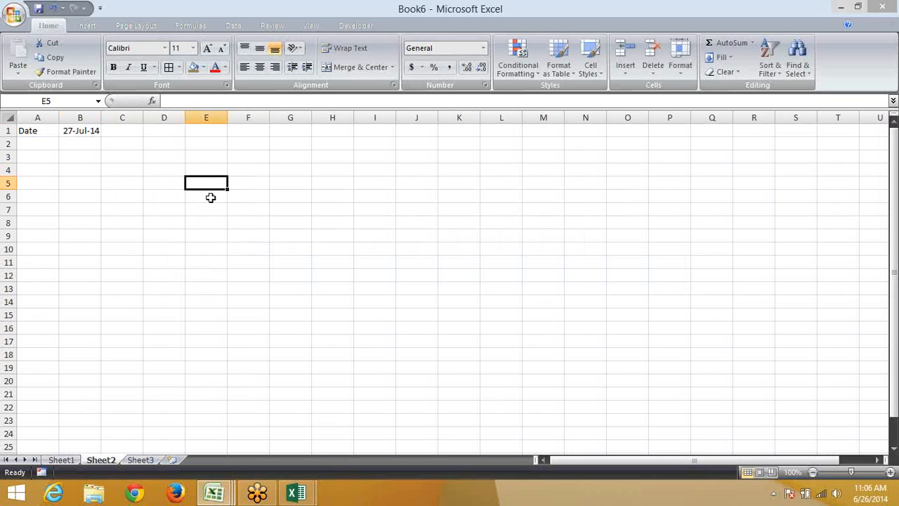
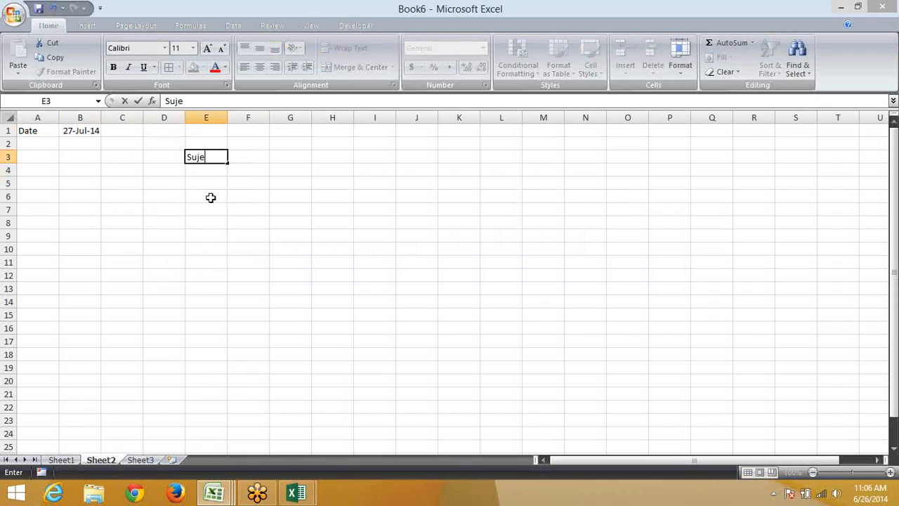
pyautogui.press('Return')
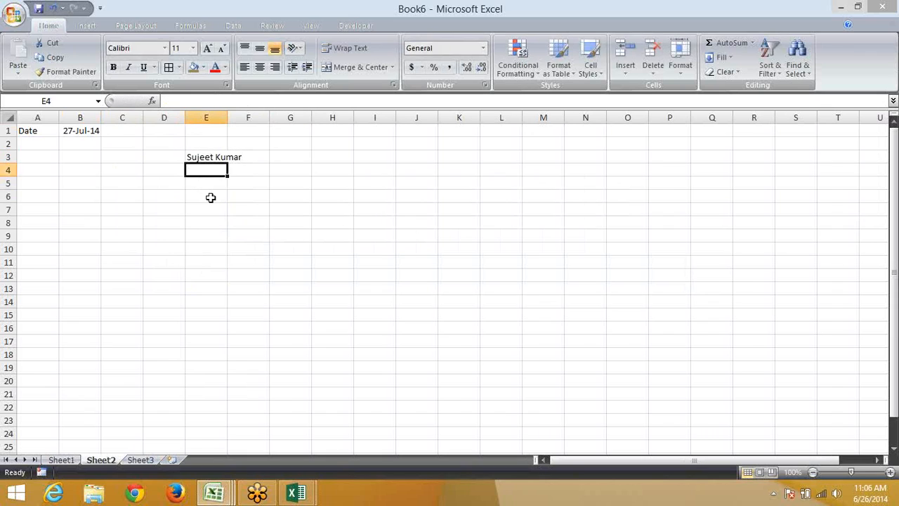
pyautogui.press('Up')
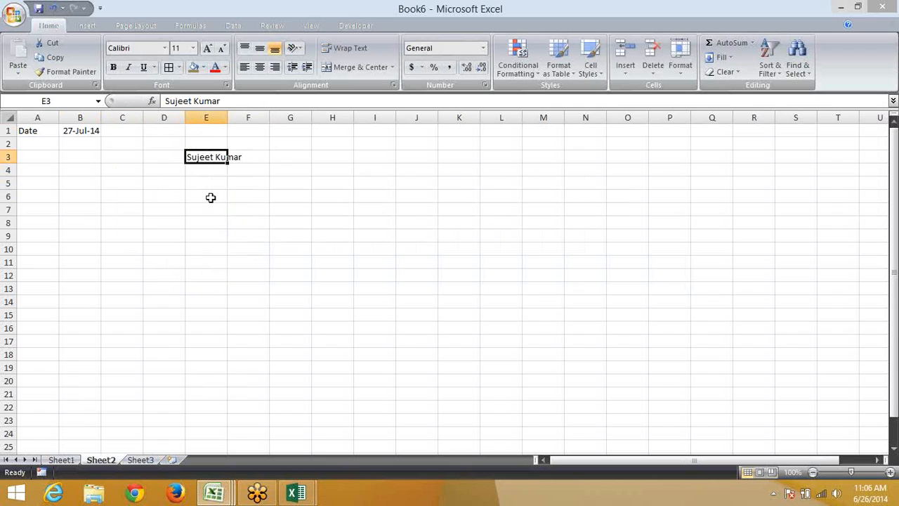
# Enter 1 in F3, then delete it again
pyautogui.click(253, 155)
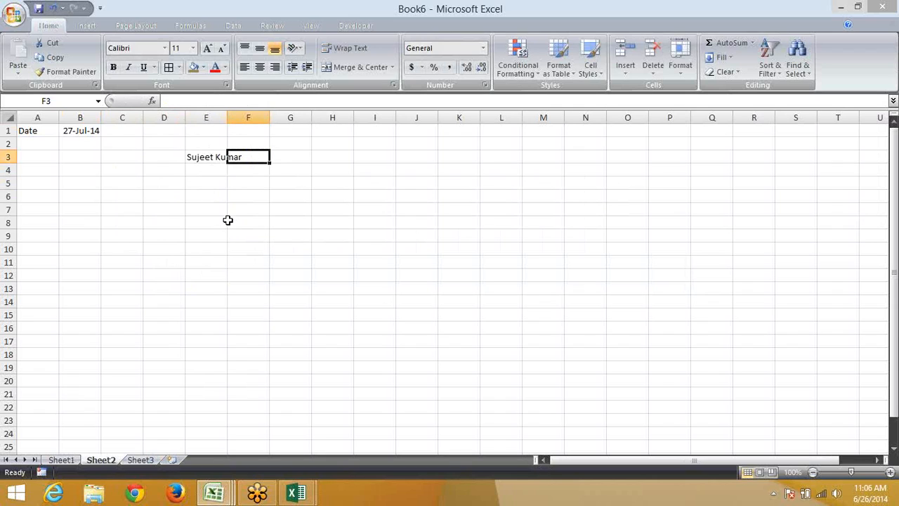
pyautogui.write('1')
pyautogui.press('Return')
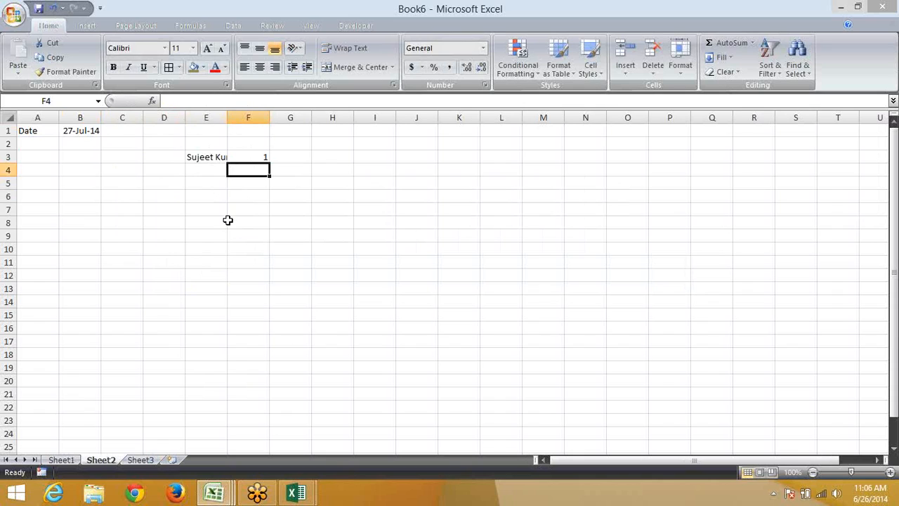
pyautogui.press('Up')
pyautogui.press('Delete')
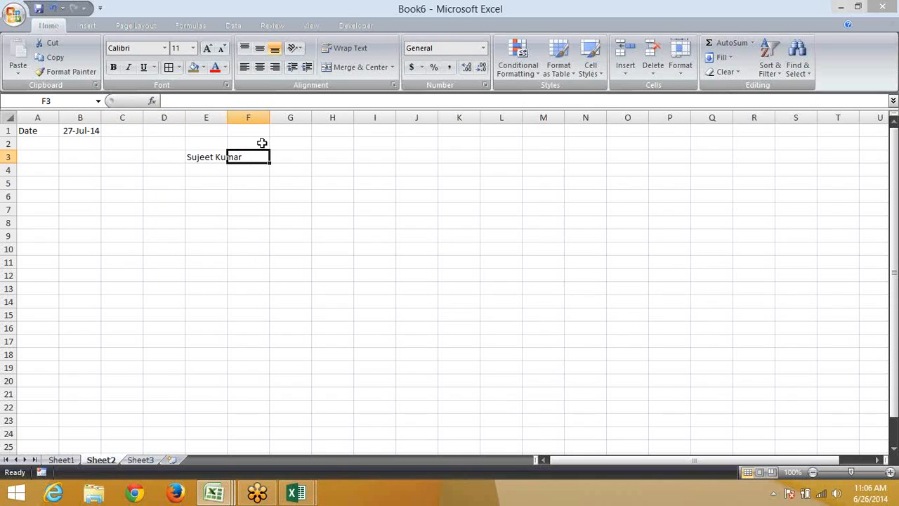
# Autofit column E, narrow it back to 9.14, and toggle Wrap Text on and off for E3
pyautogui.doubleClick(225, 116)
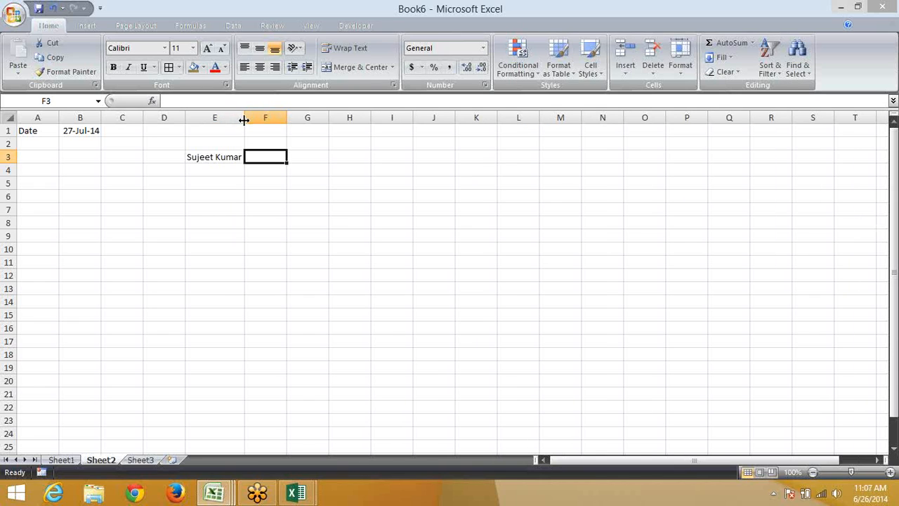
pyautogui.moveTo(242, 118); pyautogui.dragTo(225, 120)
pyautogui.click(192, 158)
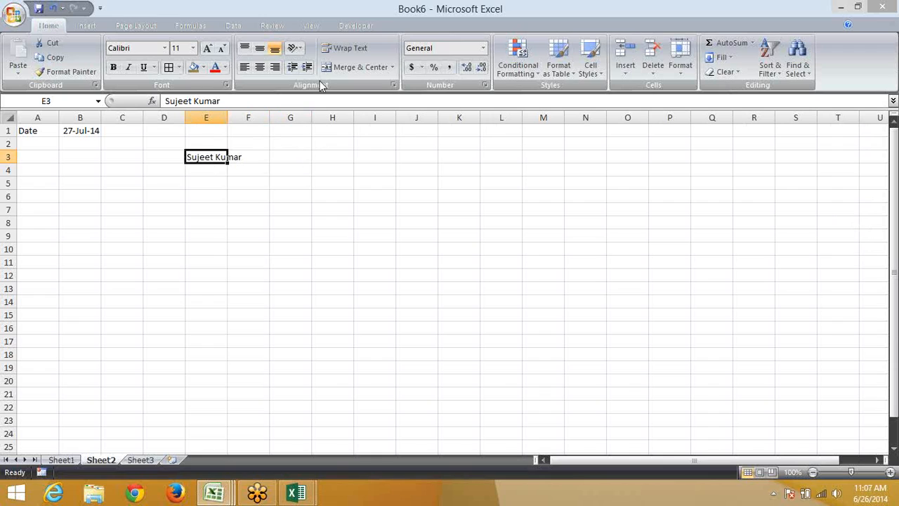
pyautogui.click(337, 48)
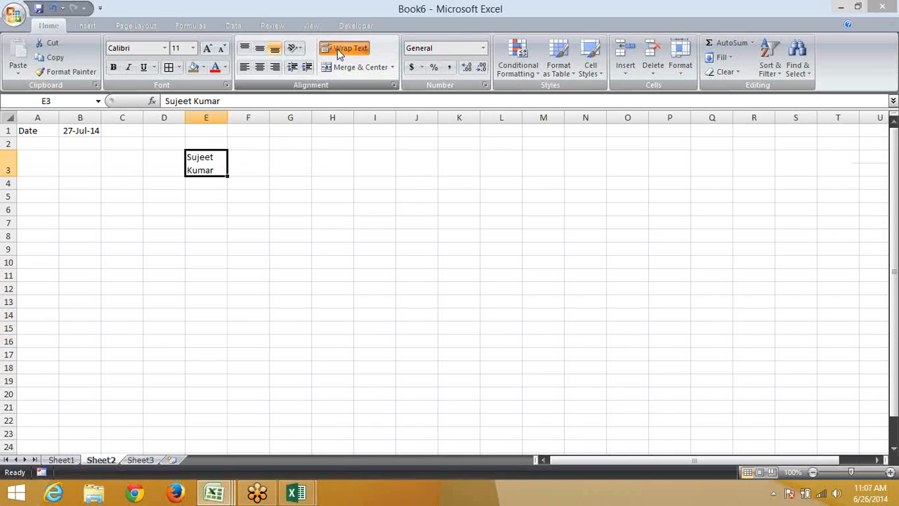
pyautogui.click(337, 49)
pyautogui.click(337, 48)
pyautogui.click(337, 48)
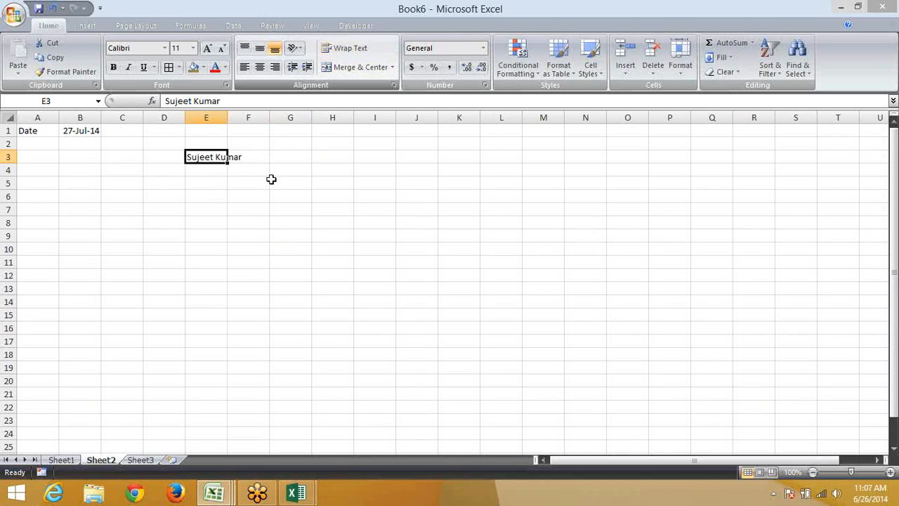
pyautogui.click(255, 202)
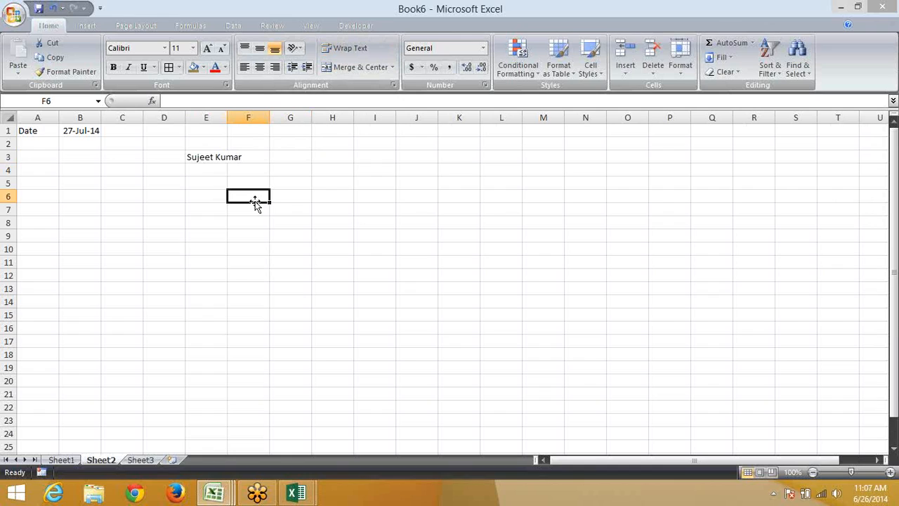
# Enter 123, 852 and 369 on separate lines in F6 with Alt+Enter, then return to E3
pyautogui.write('123')
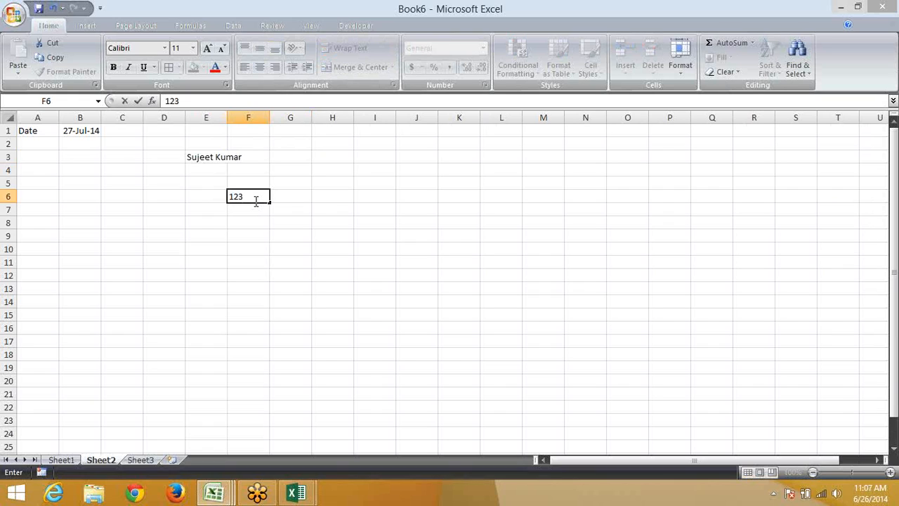
pyautogui.hotkey('alt', 'Return')
pyautogui.write('852')
pyautogui.hotkey('alt', 'Return')
pyautogui.write('369')
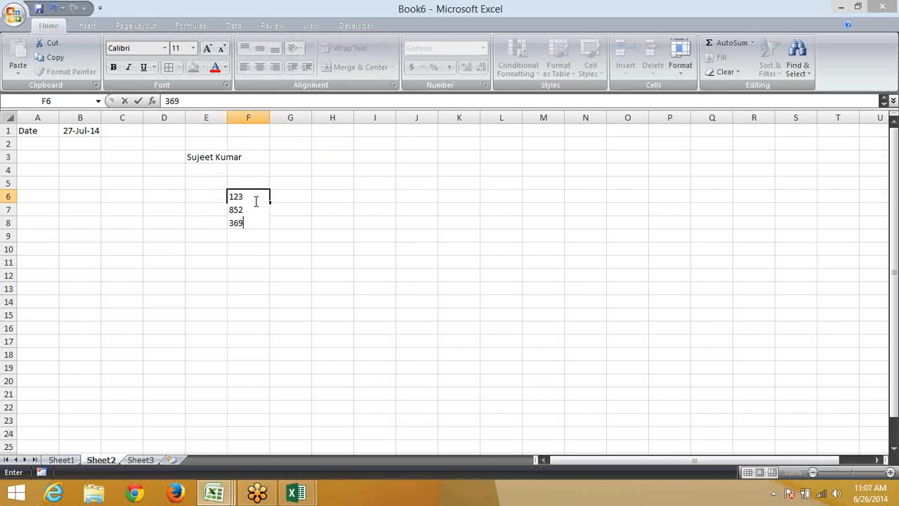
pyautogui.press('Return')
pyautogui.click(254, 201)
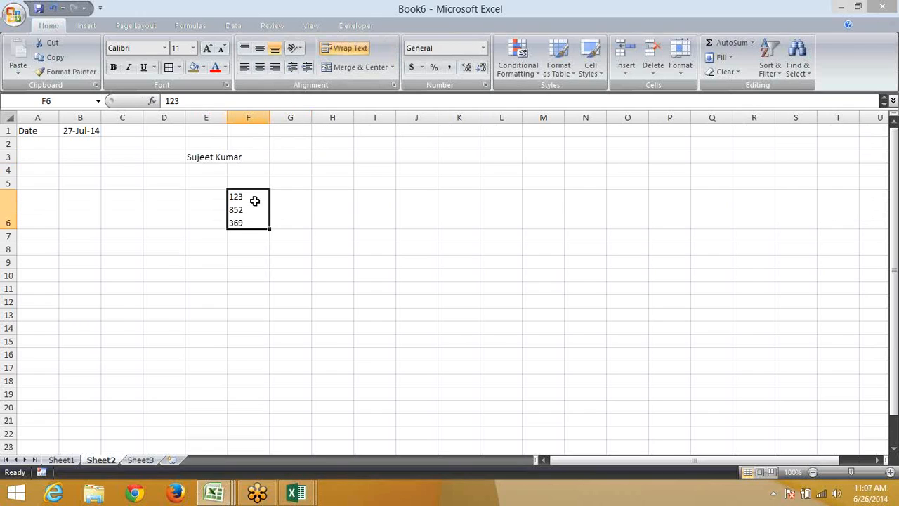
pyautogui.press('Up')
pyautogui.press('Up')
pyautogui.press('Left')
pyautogui.press('Up')
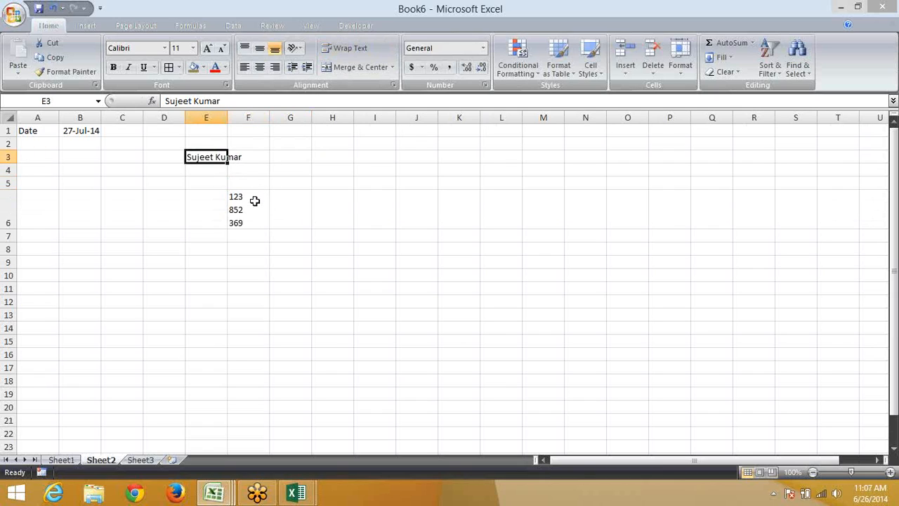
# Toggle Wrap Text on E3, try a line break in the name, then cancel the edit
pyautogui.click(345, 49)
pyautogui.click(345, 51)
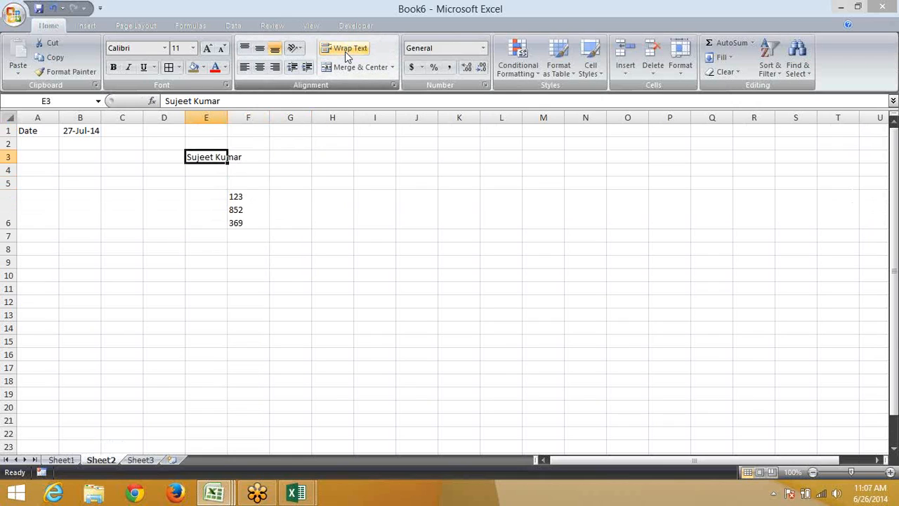
pyautogui.doubleClick(216, 151)
pyautogui.doubleClick(222, 157)
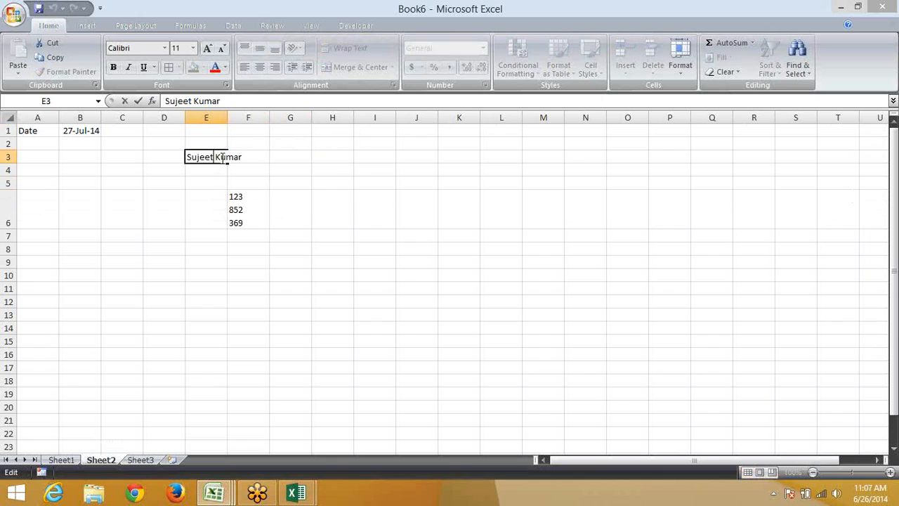
pyautogui.hotkey('alt', 'Return')
pyautogui.press('Escape')
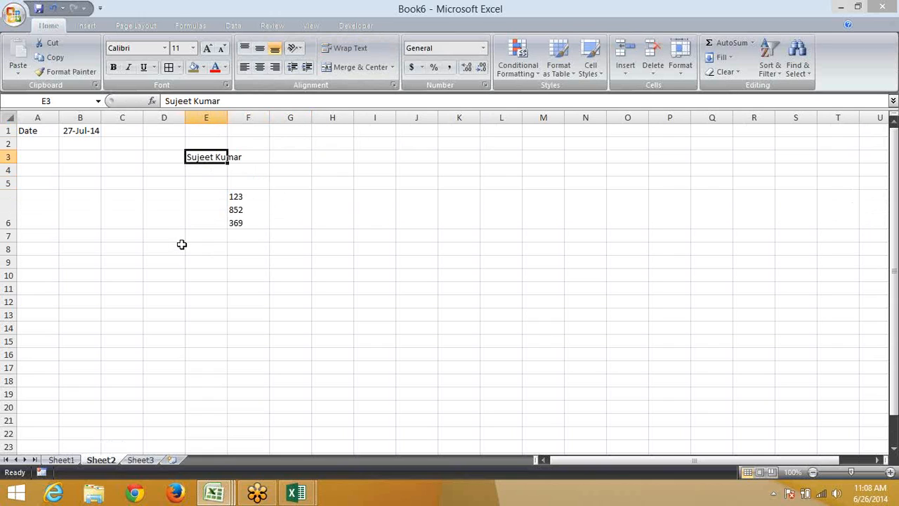
pyautogui.scroll(2, 179, 246)
pyautogui.scroll(4, 181, 240)
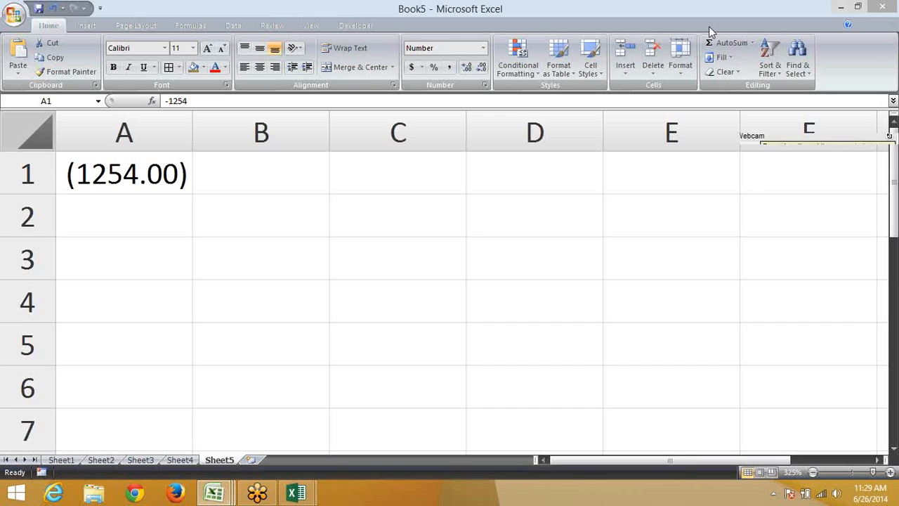
pyautogui.click(483, 85)
pyautogui.click(245, 274)
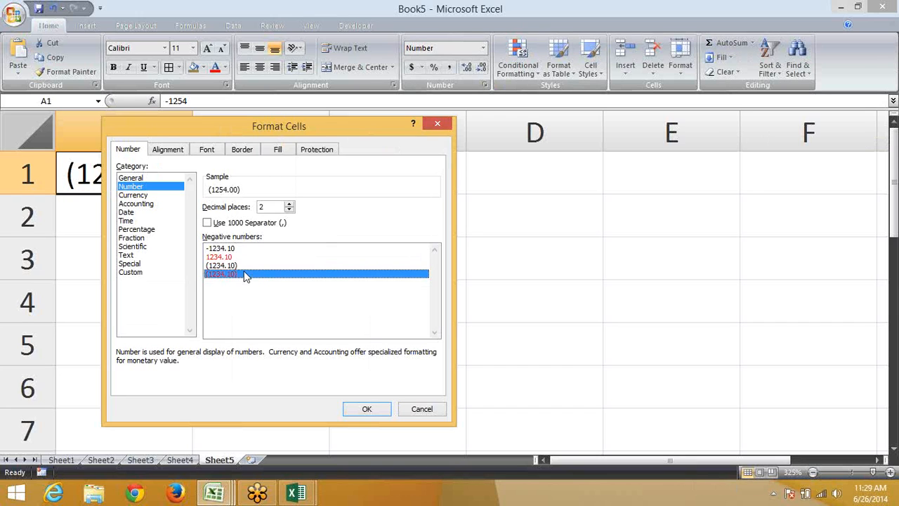
pyautogui.click(147, 195)
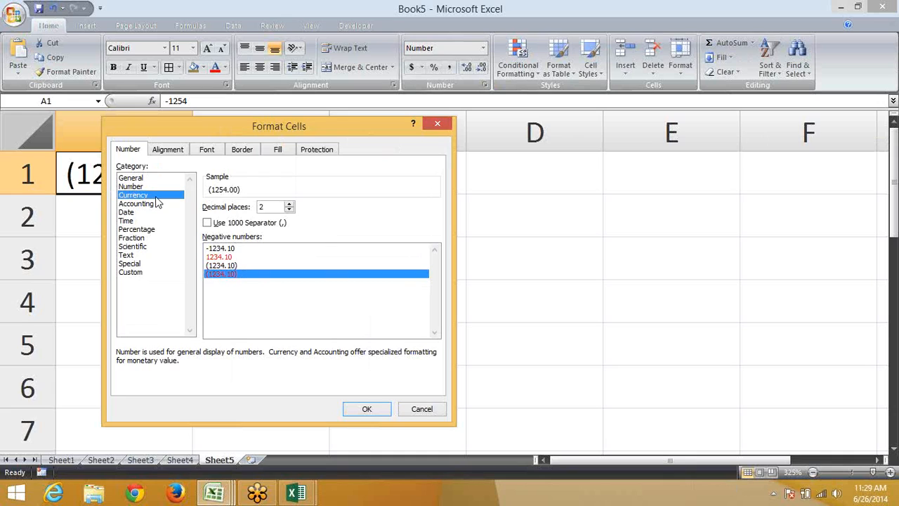
pyautogui.click(247, 224)
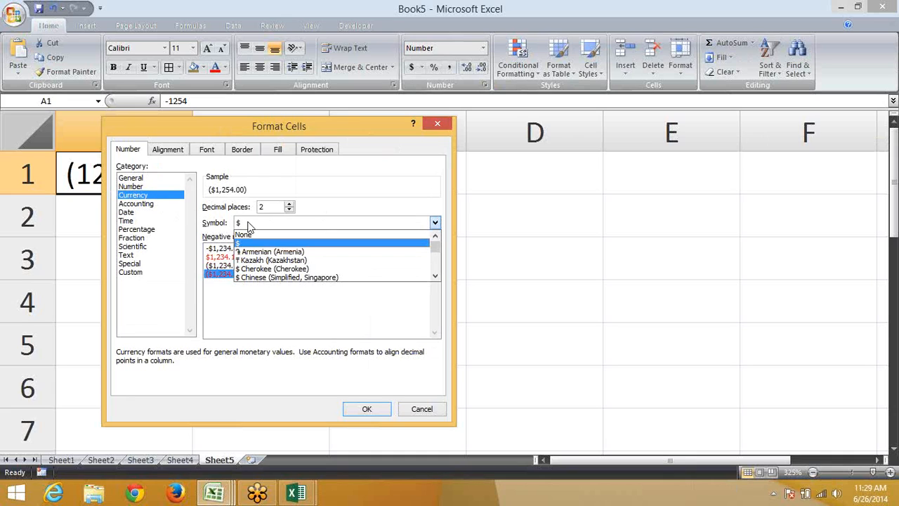
pyautogui.press('Down')
pyautogui.press('Down')
pyautogui.press('Down')
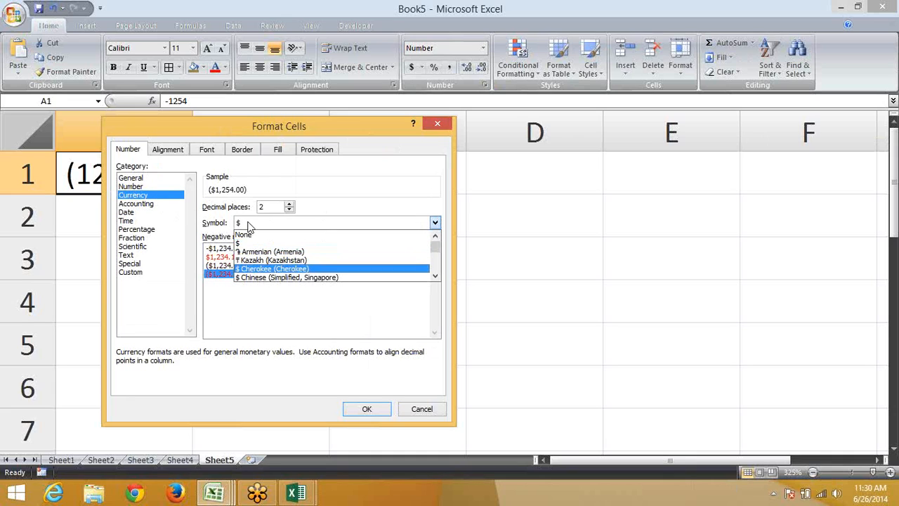
pyautogui.press('Return')
pyautogui.click(151, 204)
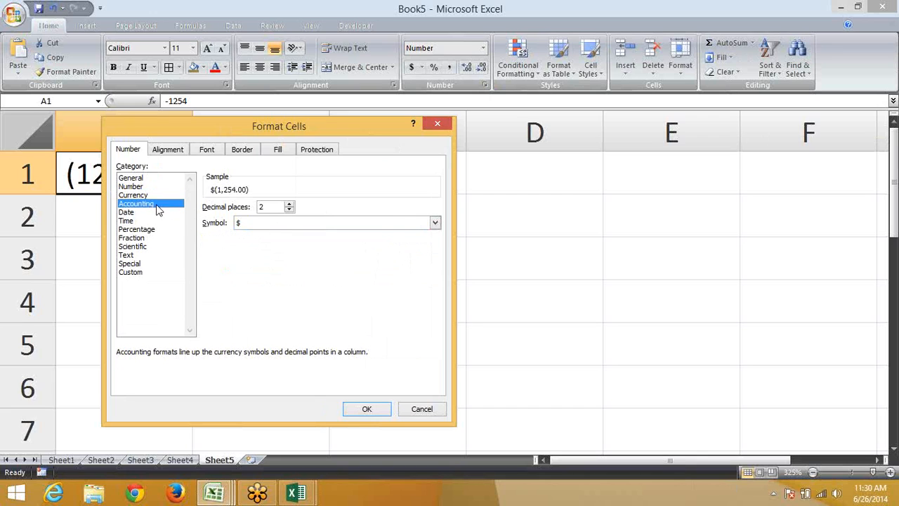
pyautogui.click(142, 221)
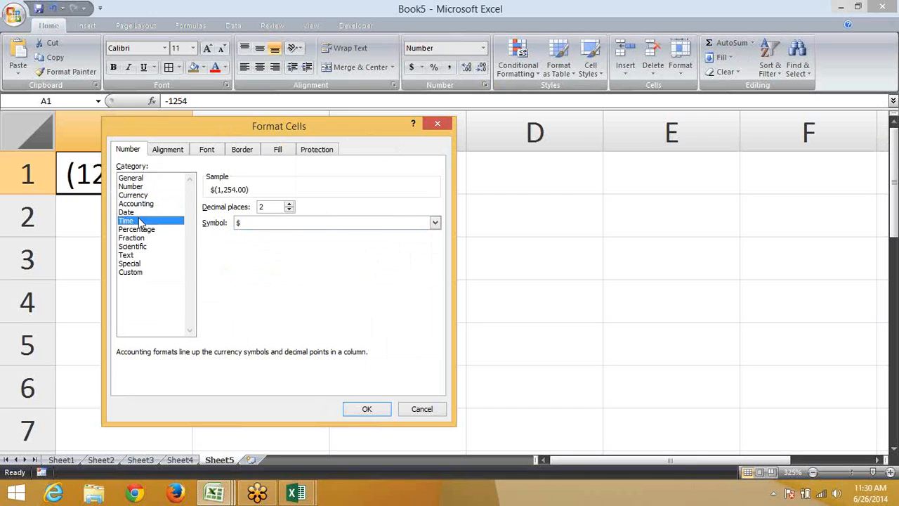
pyautogui.click(139, 214)
pyautogui.press('Escape')
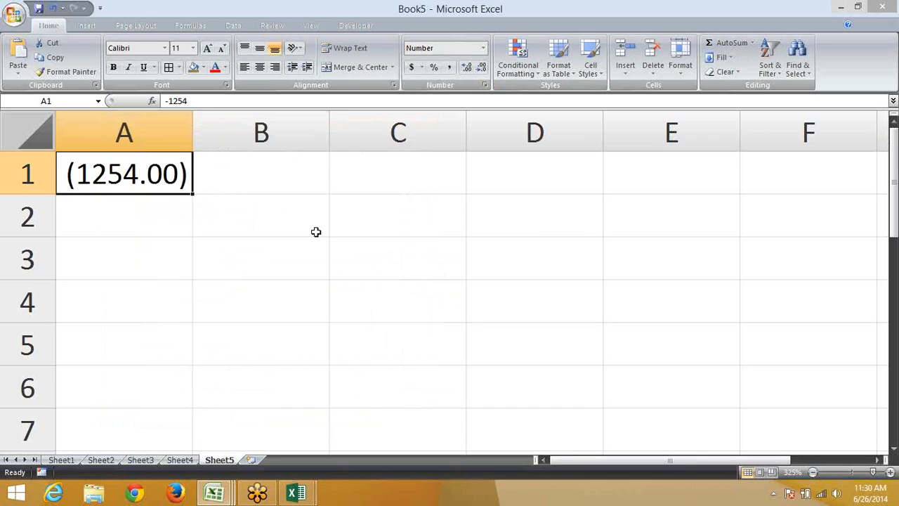
# Enter today's date into B2 with Ctrl+;
pyautogui.click(316, 232)
pyautogui.write('12')
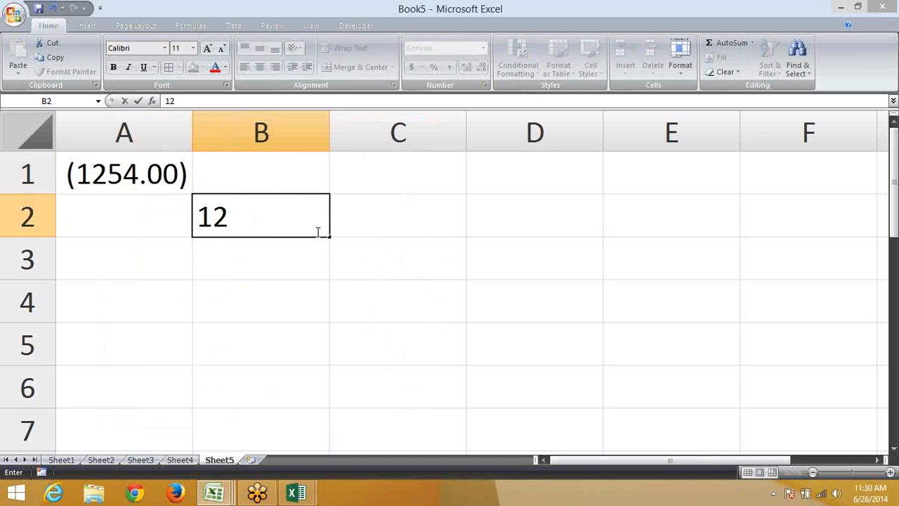
pyautogui.press('Escape')
pyautogui.hotkey('ctrl', ';')
pyautogui.press('Return')
pyautogui.click(317, 232)
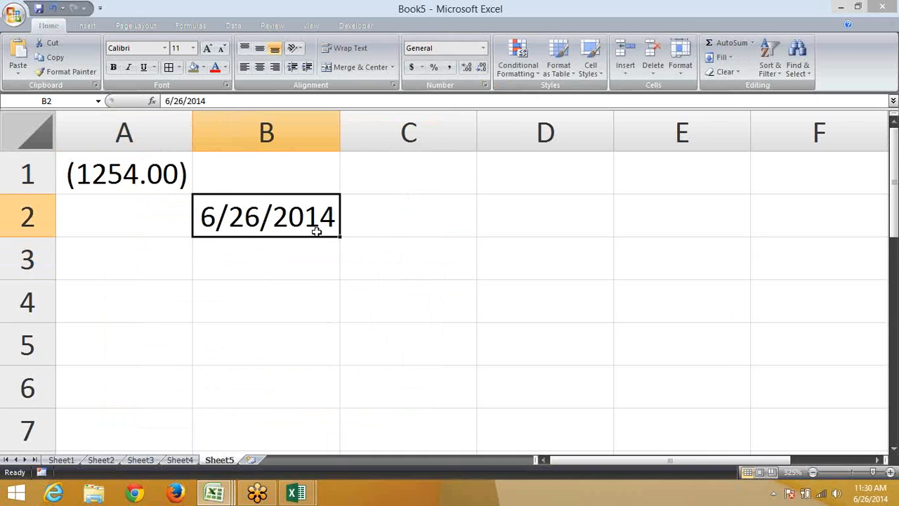
# In Format Cells, preview the 14-Mar-01 date style, then switch B2 to the Currency category
pyautogui.click(483, 85)
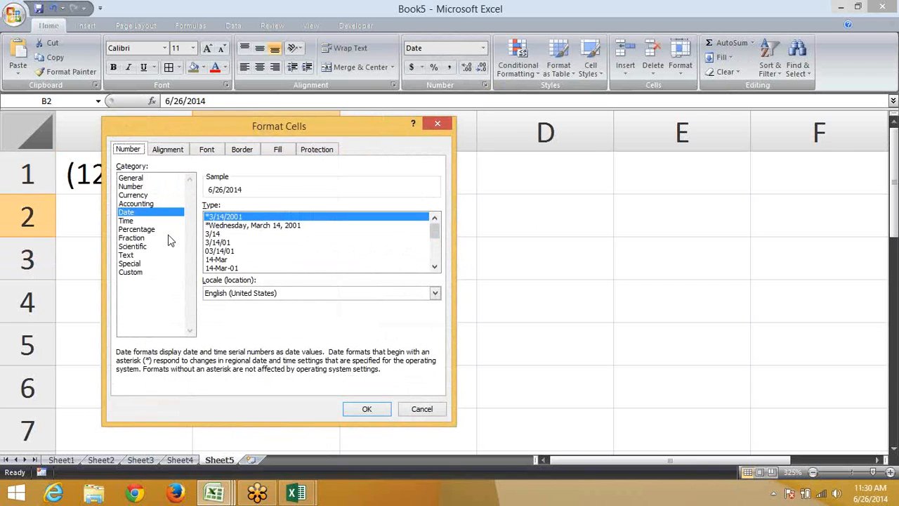
pyautogui.moveTo(323, 121); pyautogui.dragTo(561, 68)
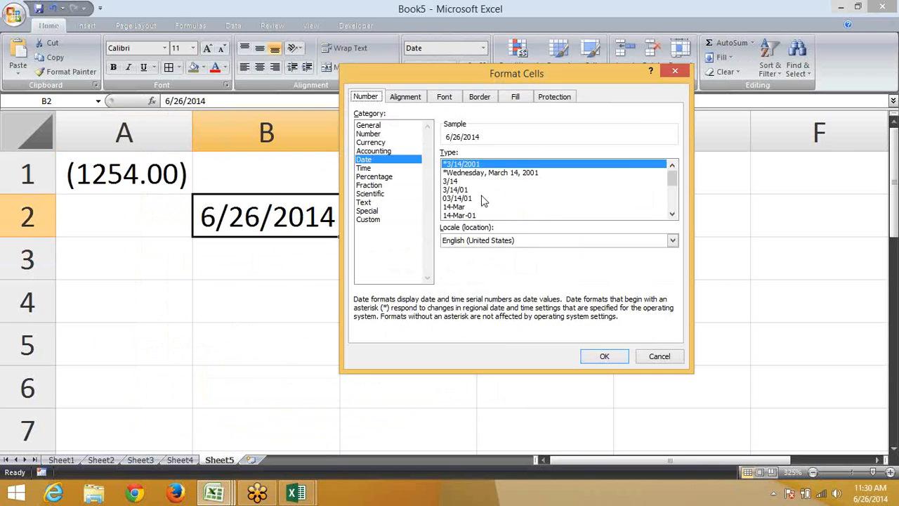
pyautogui.moveTo(484, 199); pyautogui.dragTo(479, 216)
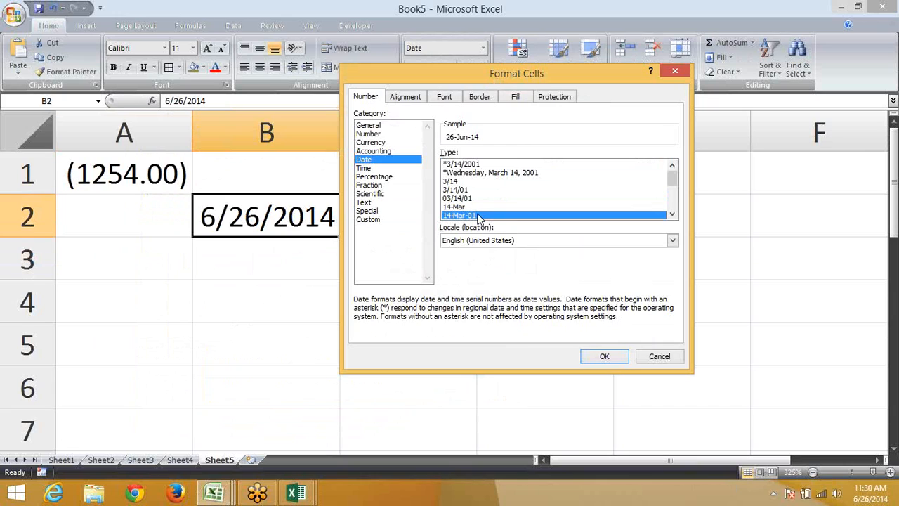
pyautogui.click(384, 150)
pyautogui.click(385, 142)
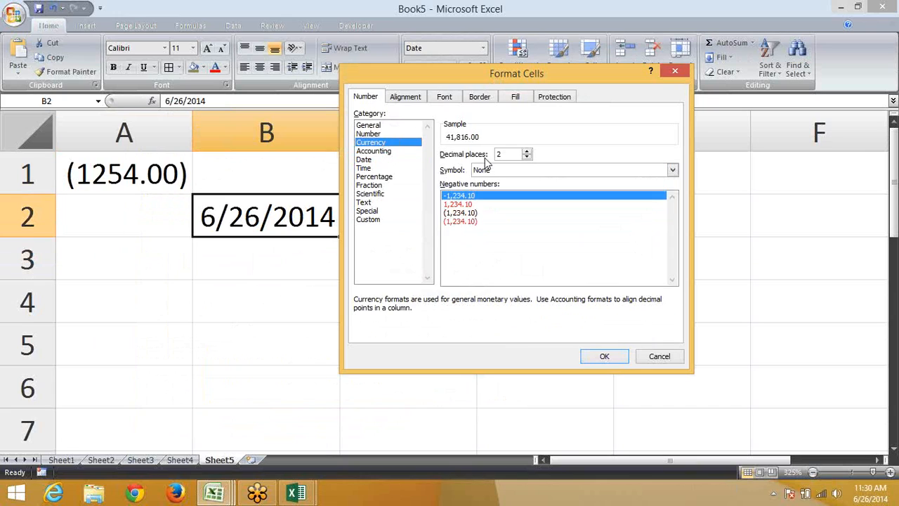
pyautogui.click(492, 169)
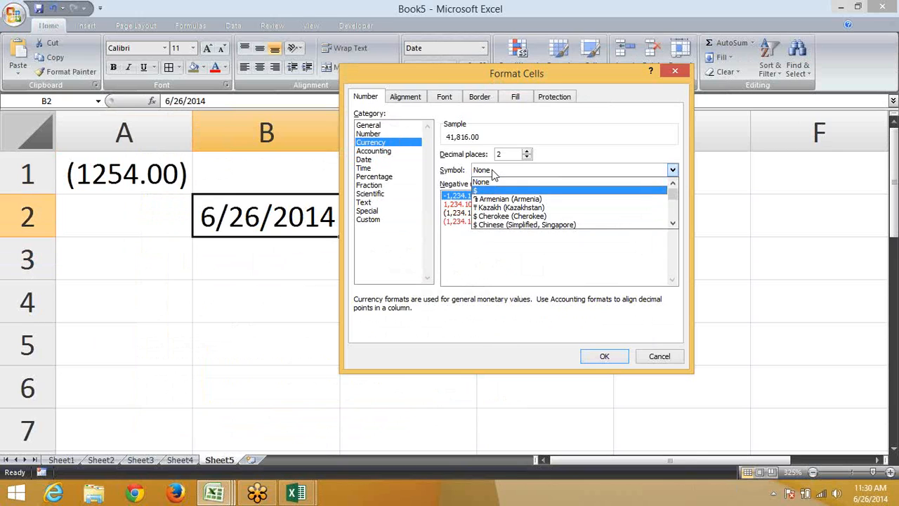
# Apply the ₹ Hindi (India) currency format to B2, then revert it to a date
pyautogui.press('Down')
pyautogui.press('Down')
pyautogui.press('Down')
pyautogui.press('Down')
pyautogui.press('Down')
pyautogui.press('Down')
pyautogui.press('Down')
pyautogui.press('Down')
pyautogui.press('Down')
pyautogui.press('Down')
pyautogui.press('Down')
pyautogui.press('Down')
pyautogui.press('Down')
pyautogui.press('Down')
pyautogui.press('Down')
pyautogui.press('Down')
pyautogui.press('Down')
pyautogui.press('Down')
pyautogui.press('Down')
pyautogui.press('Down')
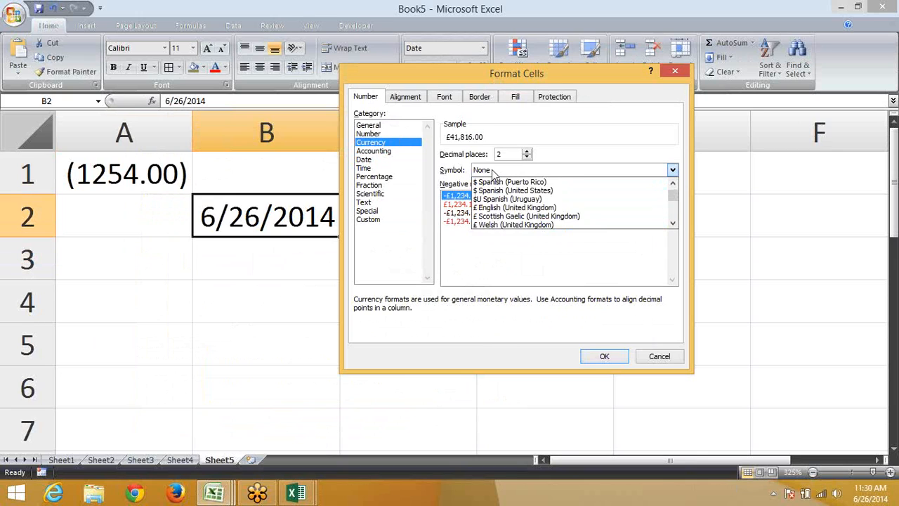
pyautogui.press('Down')
pyautogui.press('Down')
pyautogui.press('Down')
pyautogui.press('Down')
pyautogui.press('Down')
pyautogui.press('Down')
pyautogui.press('Down')
pyautogui.press('Down')
pyautogui.press('Down')
pyautogui.press('Down')
pyautogui.press('Down')
pyautogui.press('Down')
pyautogui.press('Down')
pyautogui.press('Down')
pyautogui.press('Down')
pyautogui.press('Down')
pyautogui.press('Down')
pyautogui.press('Down')
pyautogui.press('Down')
pyautogui.press('Down')
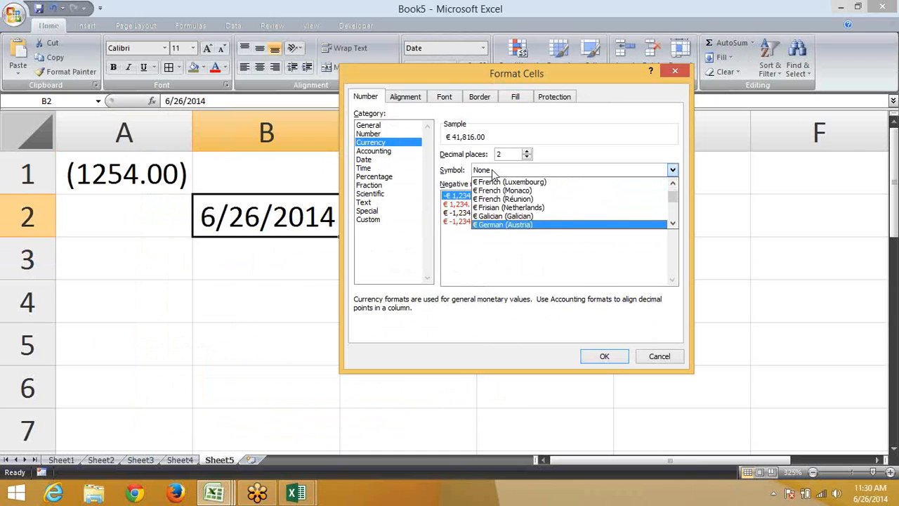
pyautogui.press('Down')
pyautogui.press('Down')
pyautogui.press('Down')
pyautogui.press('Down')
pyautogui.press('Down')
pyautogui.press('Down')
pyautogui.press('Down')
pyautogui.press('Down')
pyautogui.press('Down')
pyautogui.press('Down')
pyautogui.press('Down')
pyautogui.press('Down')
pyautogui.press('Down')
pyautogui.press('Down')
pyautogui.press('Down')
pyautogui.press('Down')
pyautogui.press('Down')
pyautogui.press('Down')
pyautogui.press('Down')
pyautogui.press('Down')
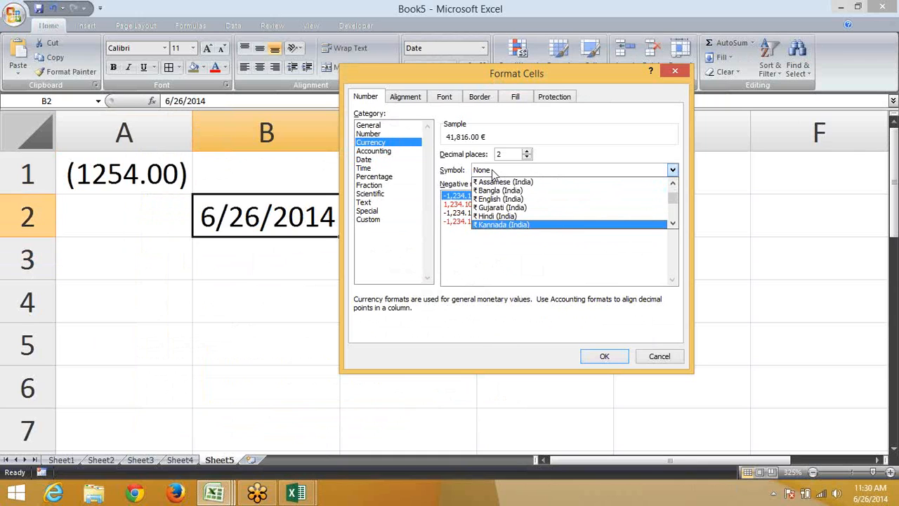
pyautogui.press('Down')
pyautogui.press('Down')
pyautogui.press('Down')
pyautogui.press('Down')
pyautogui.press('Down')
pyautogui.press('Down')
pyautogui.press('Down')
pyautogui.press('Down')
pyautogui.press('Down')
pyautogui.press('Down')
pyautogui.press('Down')
pyautogui.press('Down')
pyautogui.press('Down')
pyautogui.press('Down')
pyautogui.press('Down')
pyautogui.press('Down')
pyautogui.press('Down')
pyautogui.press('Down')
pyautogui.press('Down')
pyautogui.press('Down')
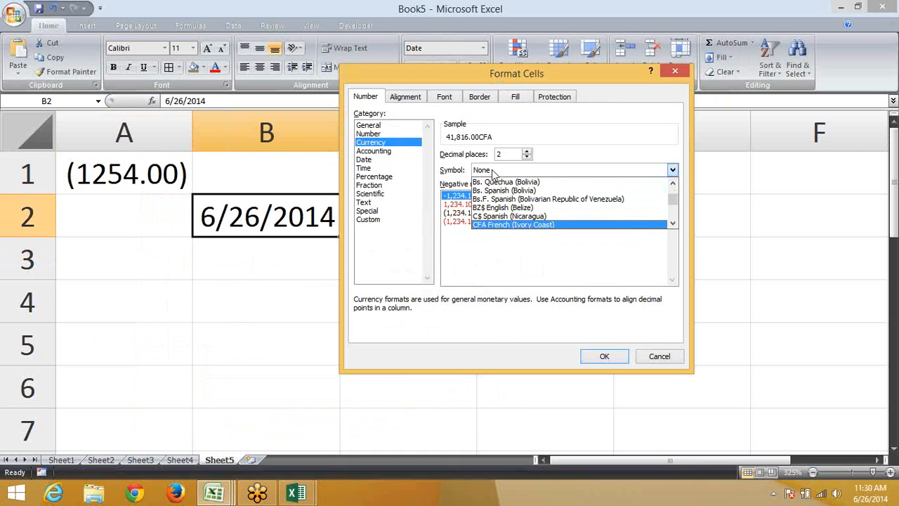
pyautogui.press('Down')
pyautogui.press('Down')
pyautogui.press('Down')
pyautogui.press('Down')
pyautogui.press('Down')
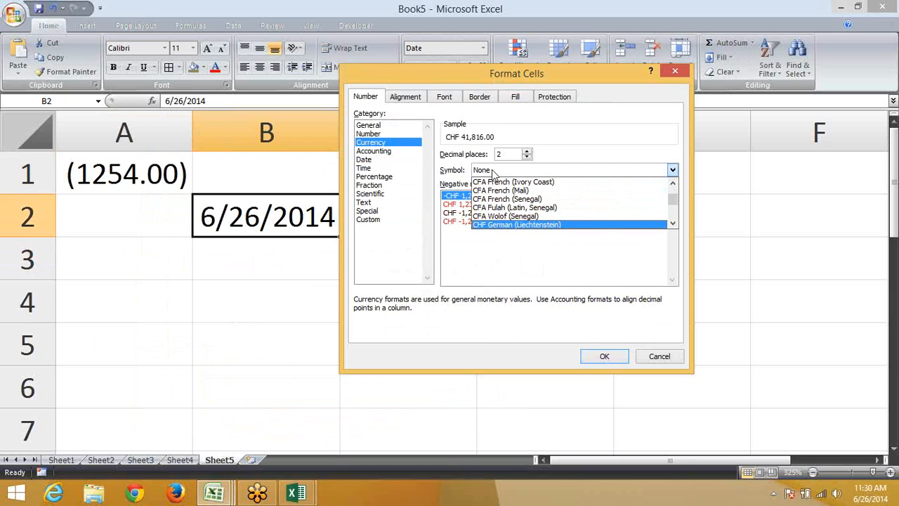
pyautogui.press('Down')
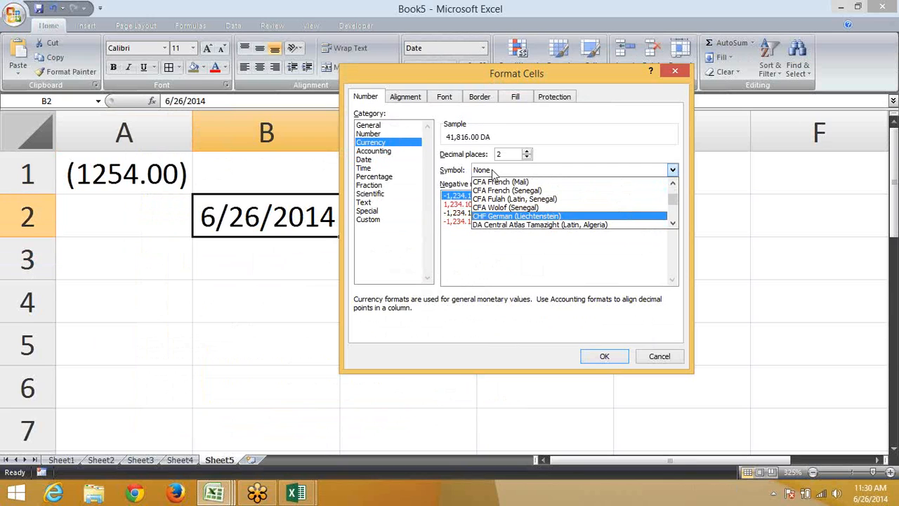
pyautogui.press('Down')
pyautogui.press('Down')
pyautogui.press('Down')
pyautogui.press('Down')
pyautogui.press('Down')
pyautogui.press('Down')
pyautogui.press('Down')
pyautogui.press('Down')
pyautogui.press('Down')
pyautogui.press('Down')
pyautogui.press('Down')
pyautogui.press('Down')
pyautogui.press('Down')
pyautogui.press('Down')
pyautogui.press('Down')
pyautogui.press('Down')
pyautogui.press('Down')
pyautogui.press('Down')
pyautogui.press('Down')
pyautogui.press('Down')
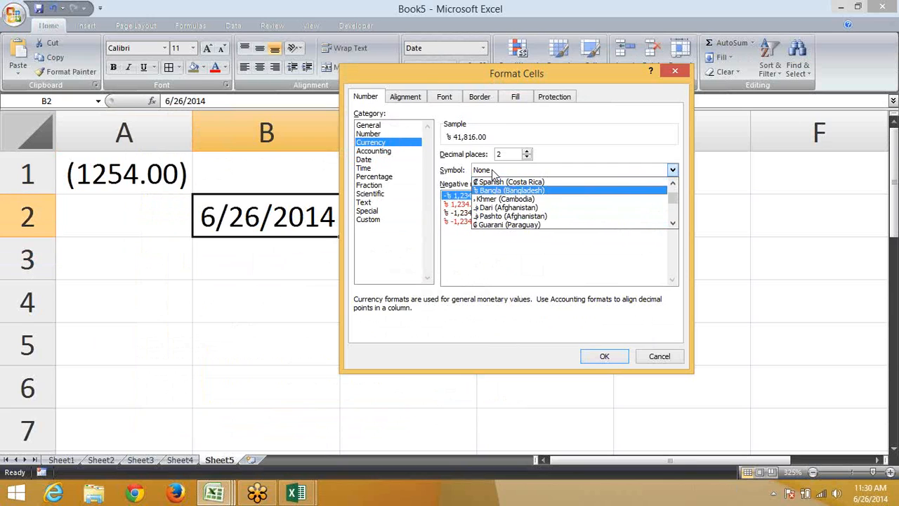
pyautogui.press('Down')
pyautogui.press('Down')
pyautogui.press('Down')
pyautogui.press('Down')
pyautogui.press('Down')
pyautogui.press('Down')
pyautogui.press('Down')
pyautogui.press('Down')
pyautogui.press('Down')
pyautogui.press('Down')
pyautogui.press('Down')
pyautogui.press('Down')
pyautogui.press('Down')
pyautogui.press('Down')
pyautogui.press('Down')
pyautogui.press('Down')
pyautogui.press('Down')
pyautogui.press('Down')
pyautogui.press('Down')
pyautogui.press('Down')
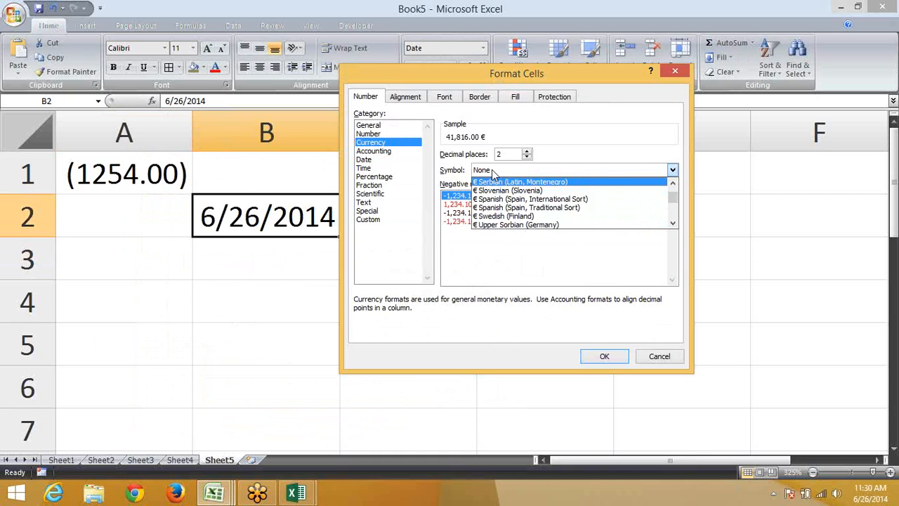
pyautogui.press('Up')
pyautogui.press('Up')
pyautogui.press('Up')
pyautogui.press('Up')
pyautogui.press('Up')
pyautogui.press('Up')
pyautogui.press('Down')
pyautogui.press('Down')
pyautogui.press('Down')
pyautogui.press('Down')
pyautogui.press('Down')
pyautogui.press('Down')
pyautogui.press('Down')
pyautogui.press('Down')
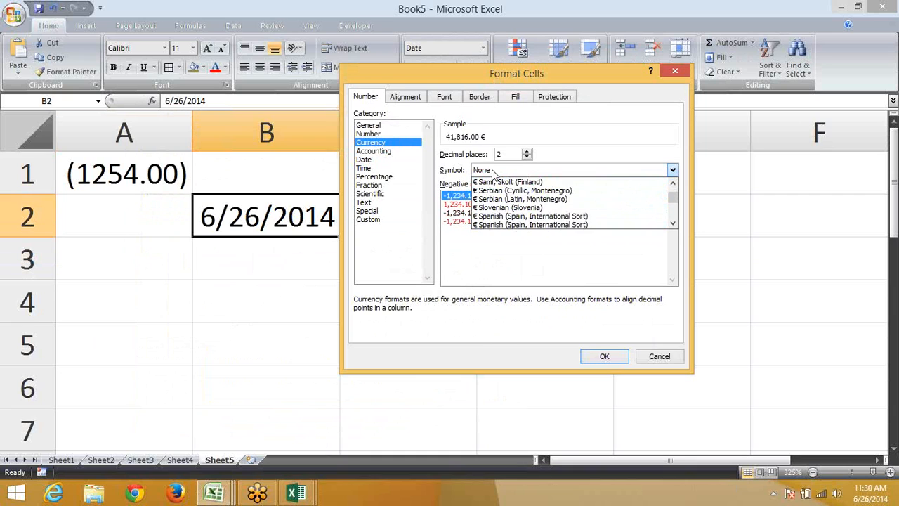
pyautogui.press('Down')
pyautogui.press('Down')
pyautogui.press('Down')
pyautogui.press('Down')
pyautogui.press('Down')
pyautogui.press('Down')
pyautogui.press('Down')
pyautogui.press('Down')
pyautogui.press('Down')
pyautogui.press('Down')
pyautogui.press('Down')
pyautogui.press('Down')
pyautogui.press('Down')
pyautogui.press('Down')
pyautogui.press('Down')
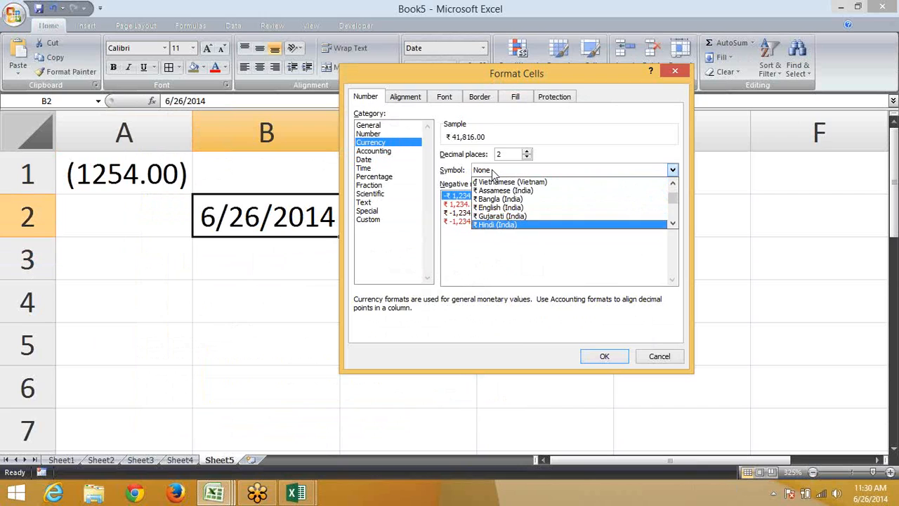
pyautogui.press('Return')
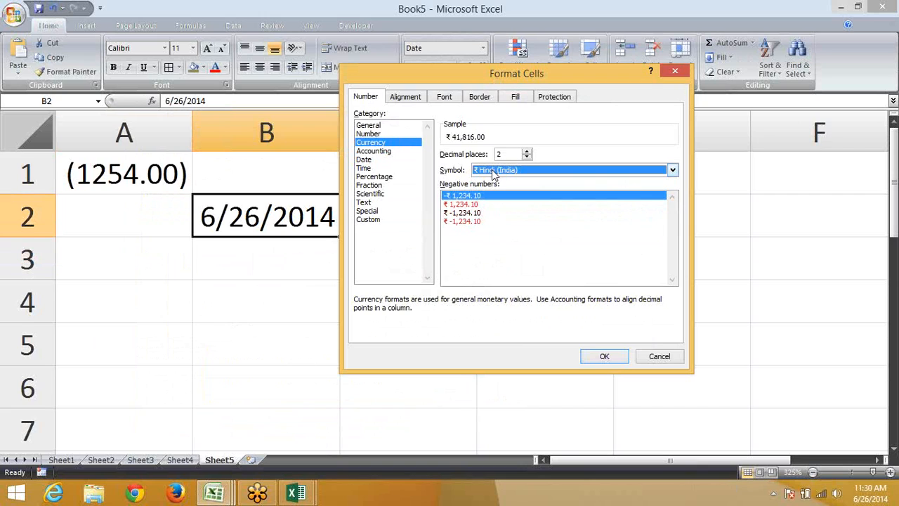
pyautogui.click(605, 359)
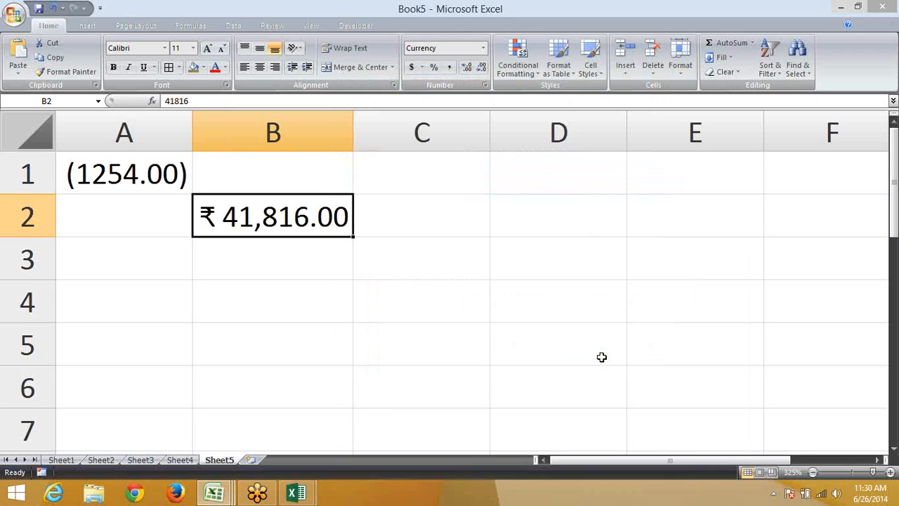
pyautogui.hotkey('ctrl', 'shift', '3')
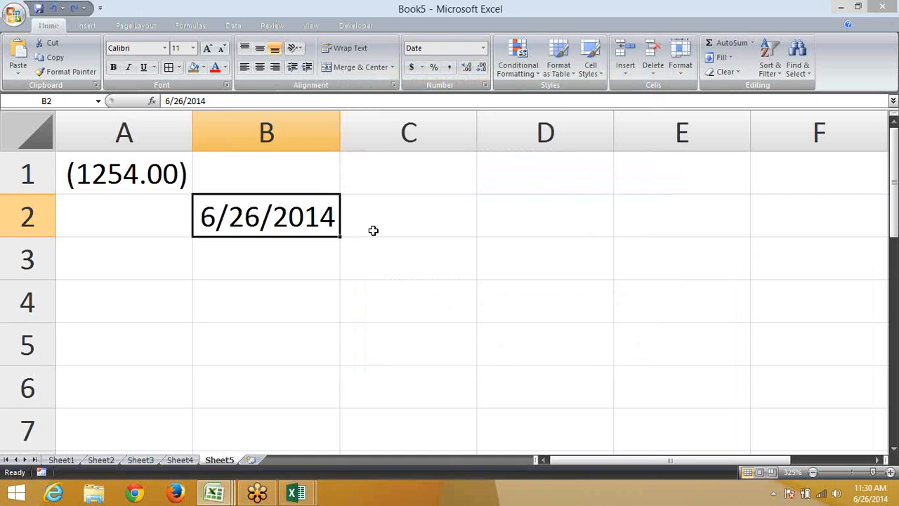
pyautogui.click(484, 84)
# Enter 10:00 in C3 and display it in General format as 0.416667
pyautogui.press('Escape')
pyautogui.click(407, 246)
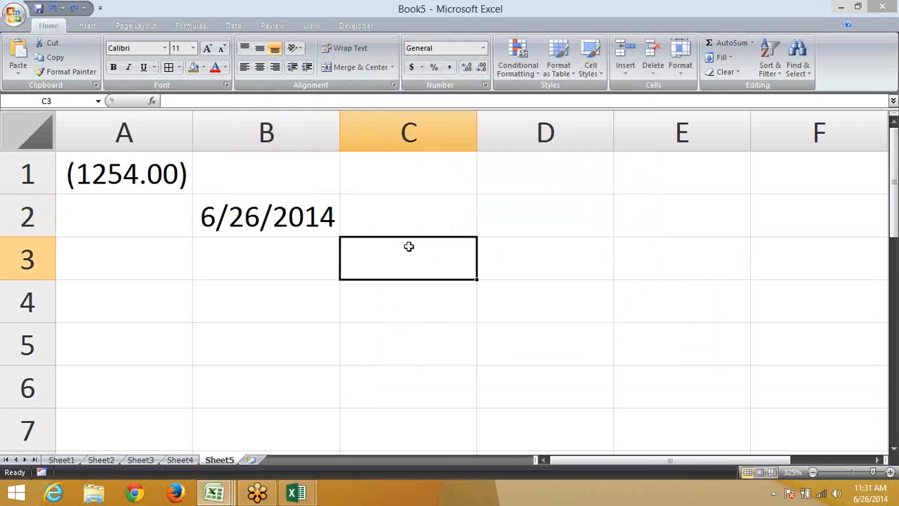
pyautogui.write('10:00')
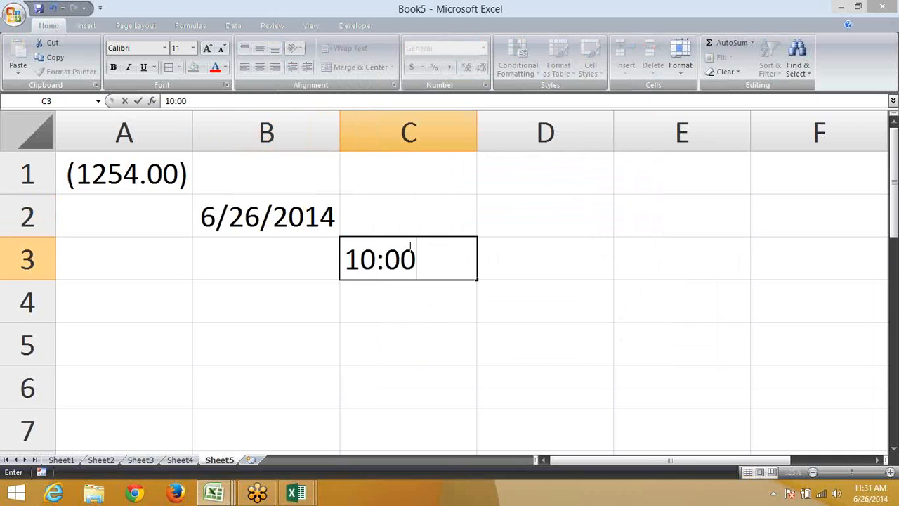
pyautogui.press('Return')
pyautogui.click(408, 248)
pyautogui.hotkey('ctrl', 'shift', '`')
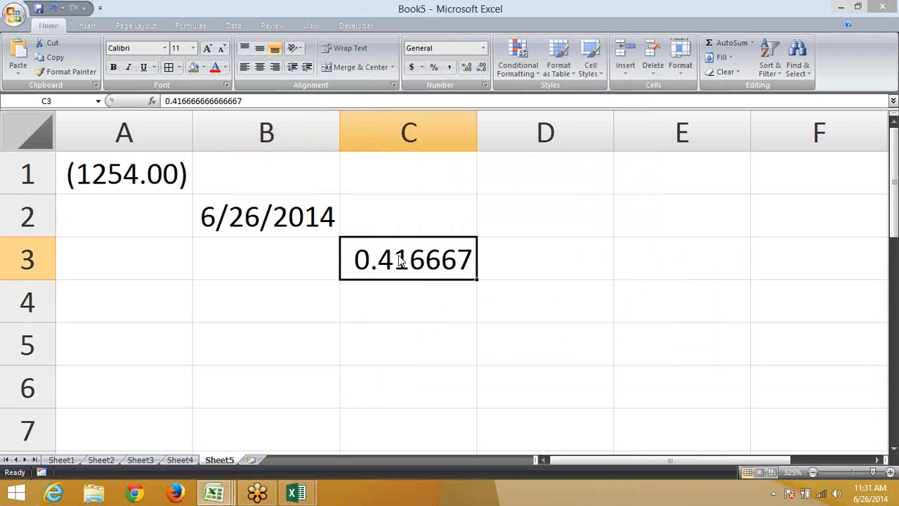
# Preview C3 in the 13:30:55 Time format, then close Format Cells without applying
pyautogui.rightClick(400, 260)
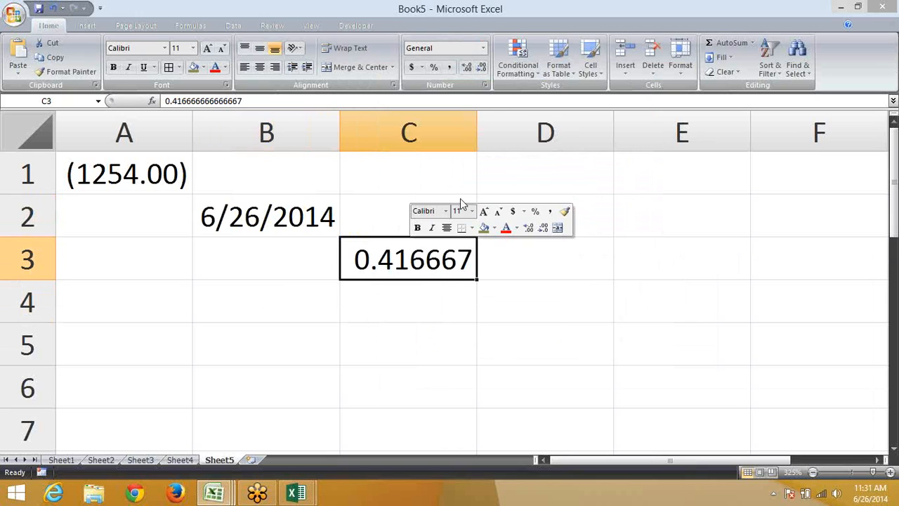
pyautogui.click(484, 85)
pyautogui.click(485, 86)
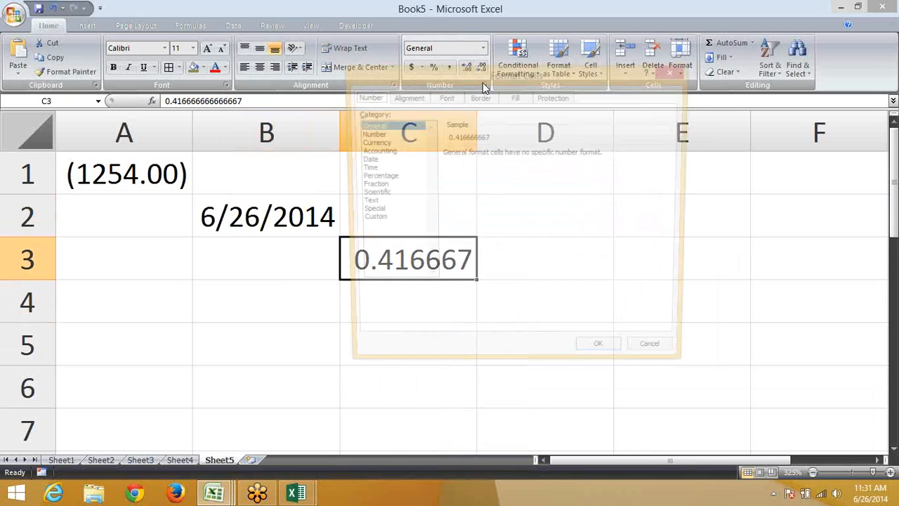
pyautogui.click(365, 169)
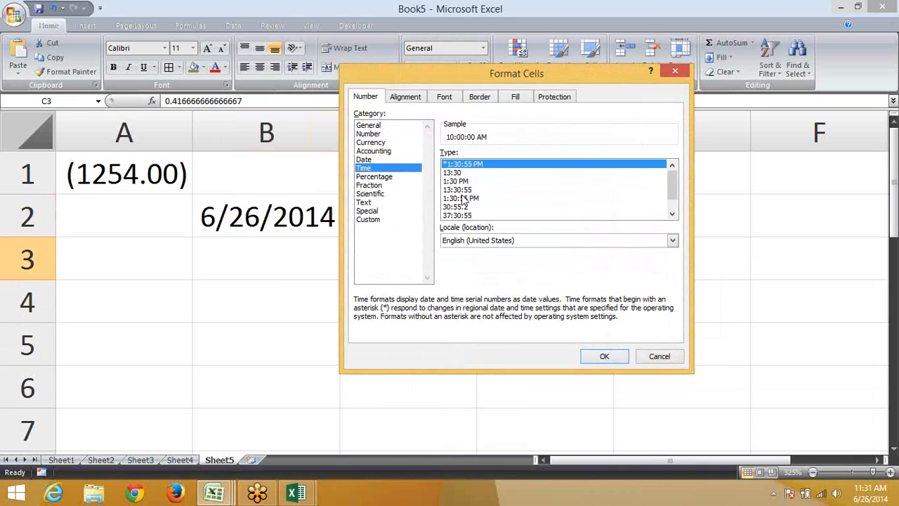
pyautogui.click(461, 189)
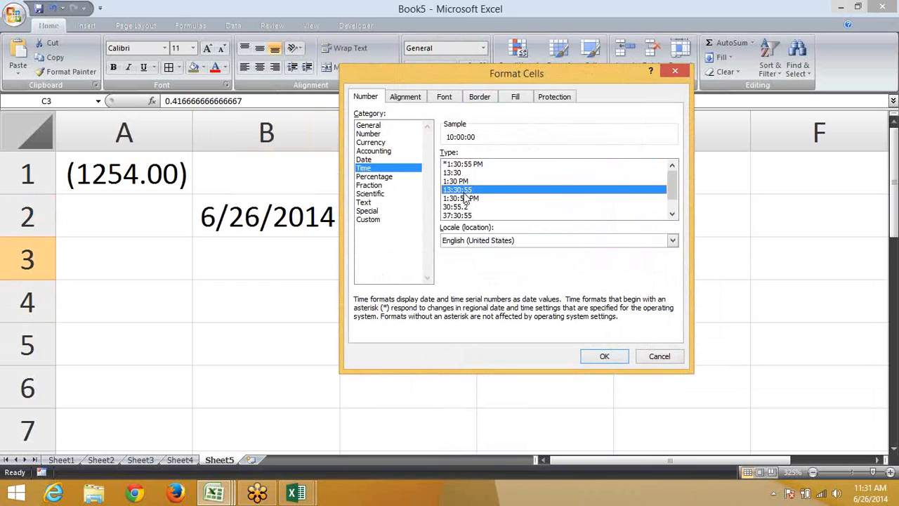
pyautogui.press('Escape')
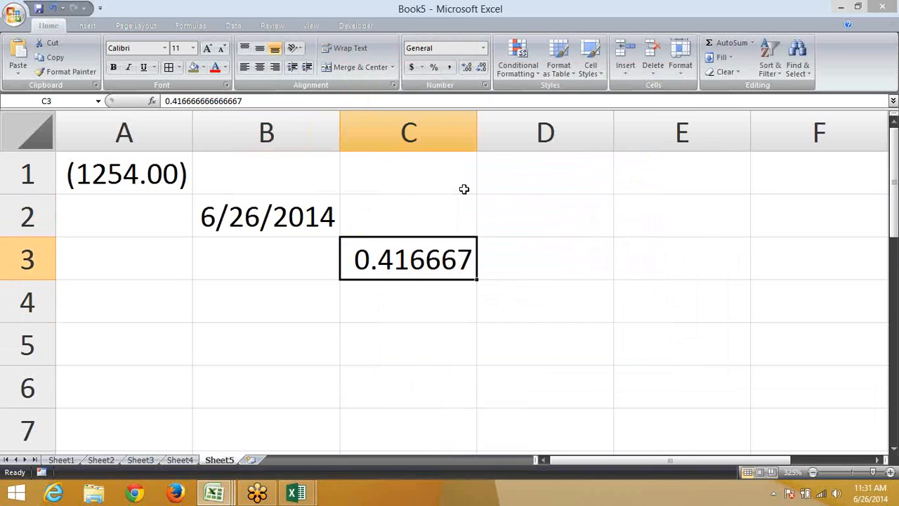
# Enter 47:00:23 in C5 and display it in General format as 1.9586
pyautogui.press('Down')
pyautogui.press('Down')
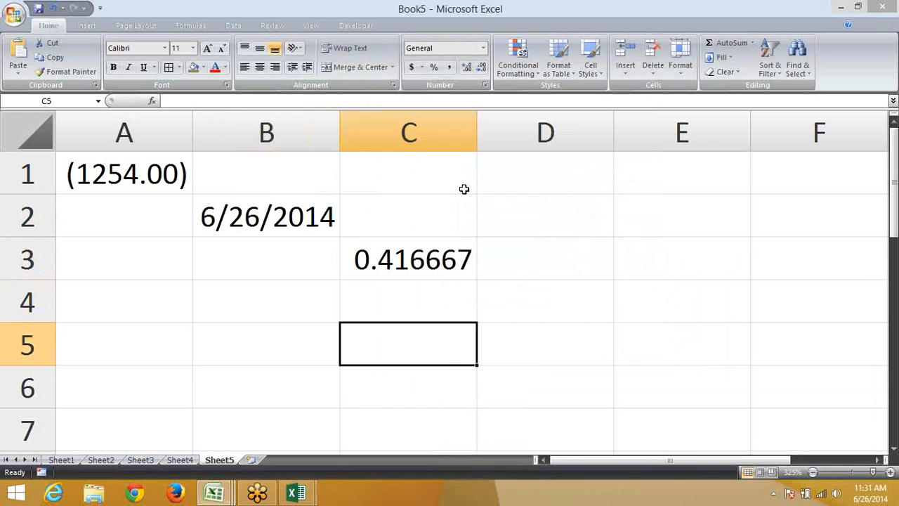
pyautogui.write('47:00')
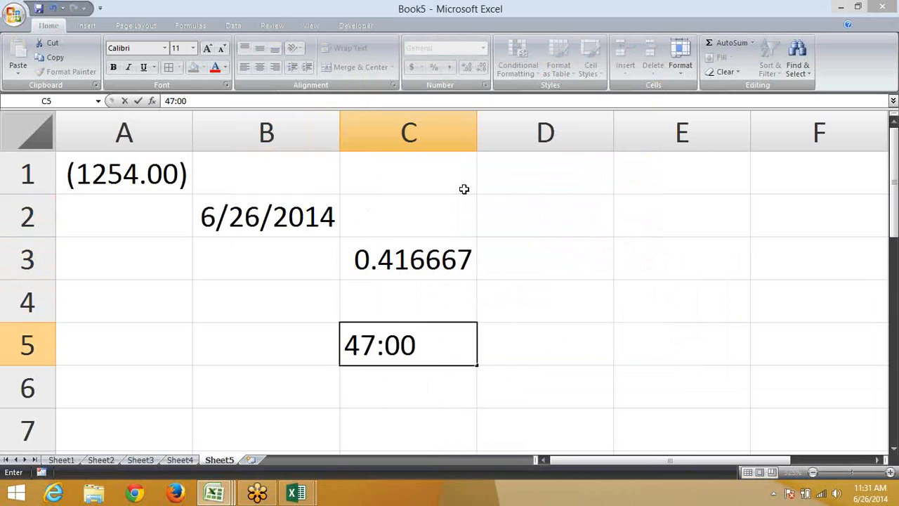
pyautogui.write(':23')
pyautogui.hotkey('ctrl', 'Return')
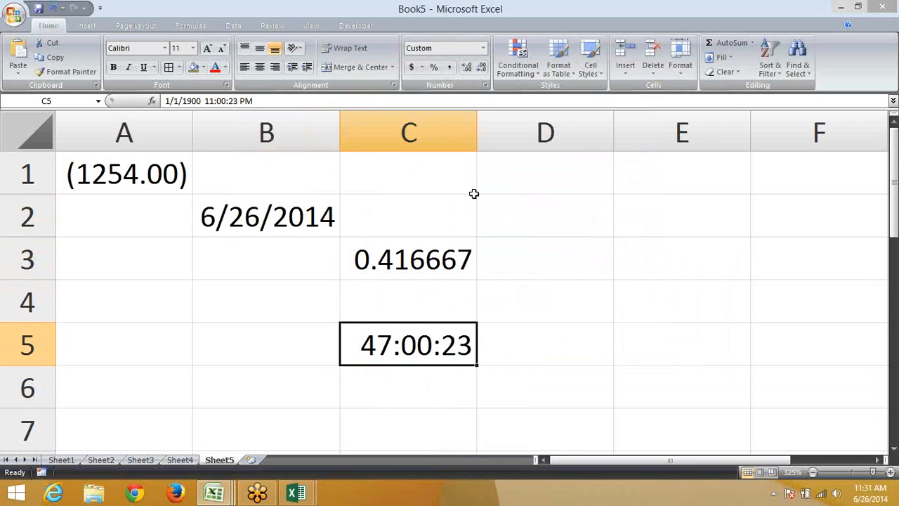
pyautogui.hotkey('ctrl', 'shift', '~')
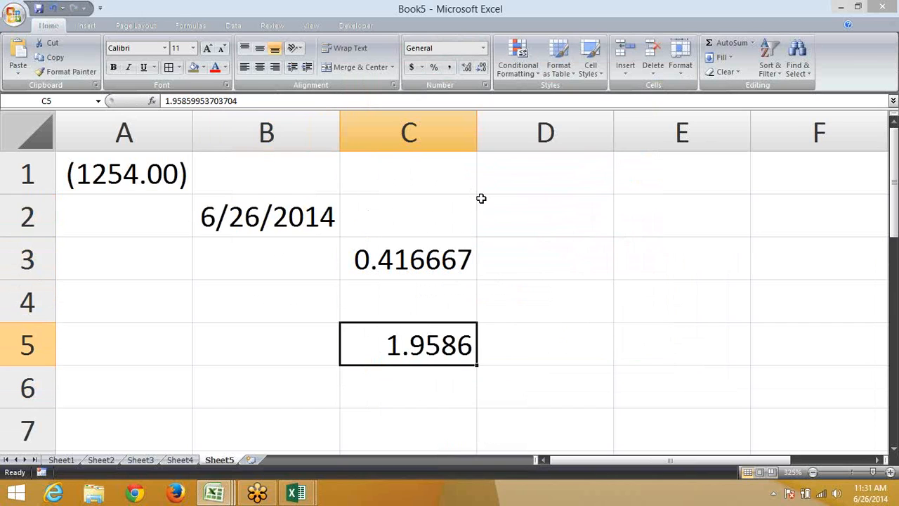
# In Format Cells > Time, select the 37:30:55 format so the preview shows 47:00:23
pyautogui.click(483, 85)
pyautogui.click(385, 168)
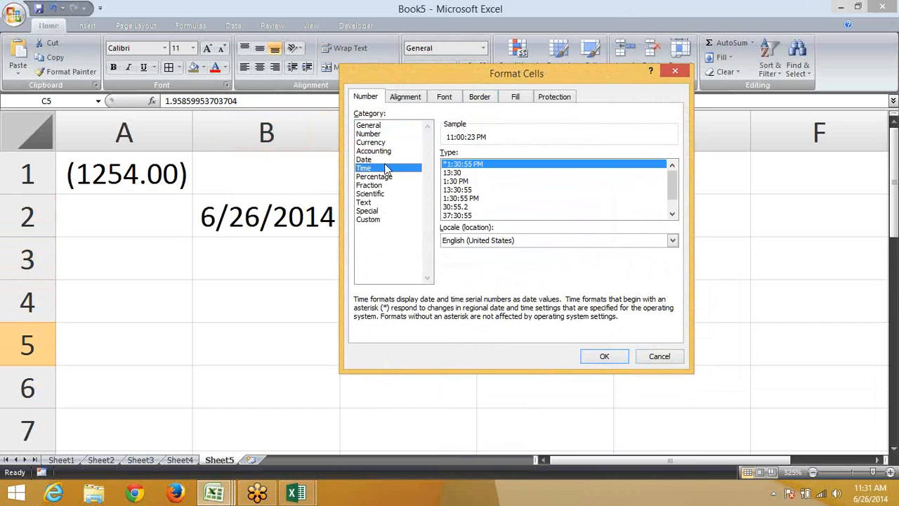
pyautogui.click(451, 189)
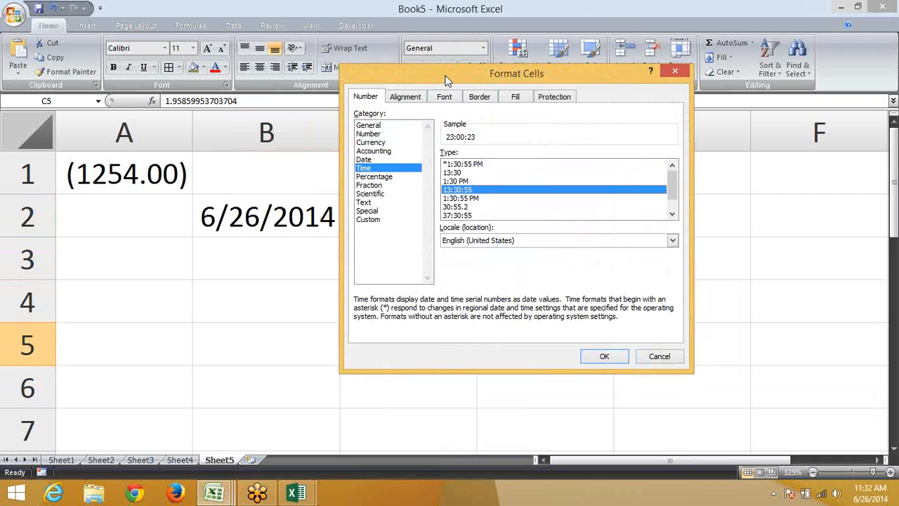
pyautogui.click(472, 215)
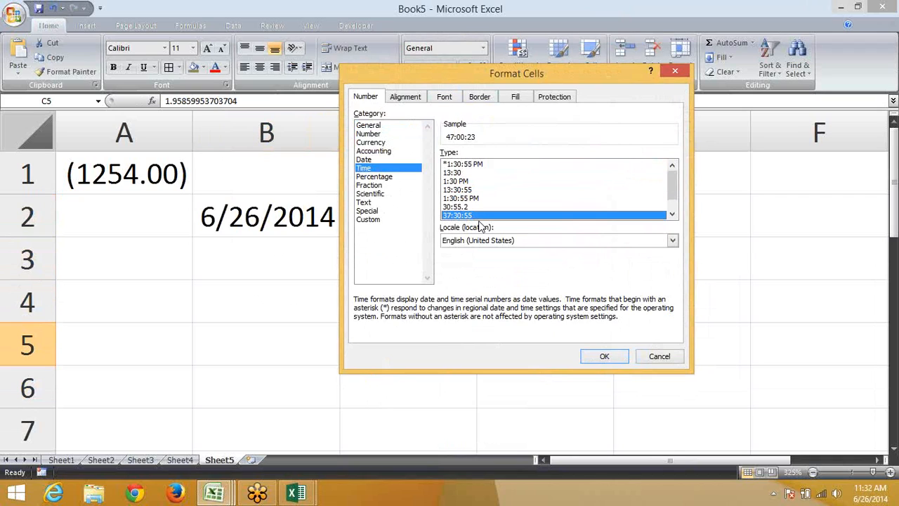